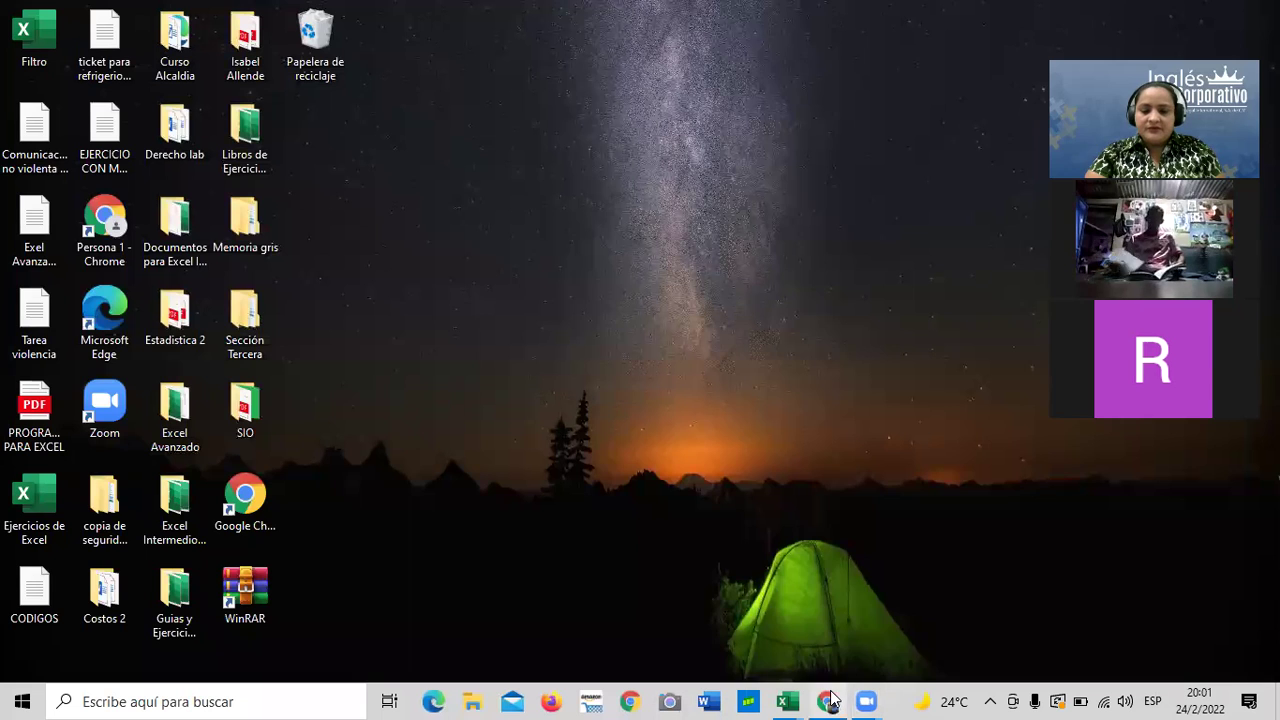
- Switch to the course page in Chrome and look over lesson 1.0 Objetivo de la lección with its SI function example
click(872, 624)
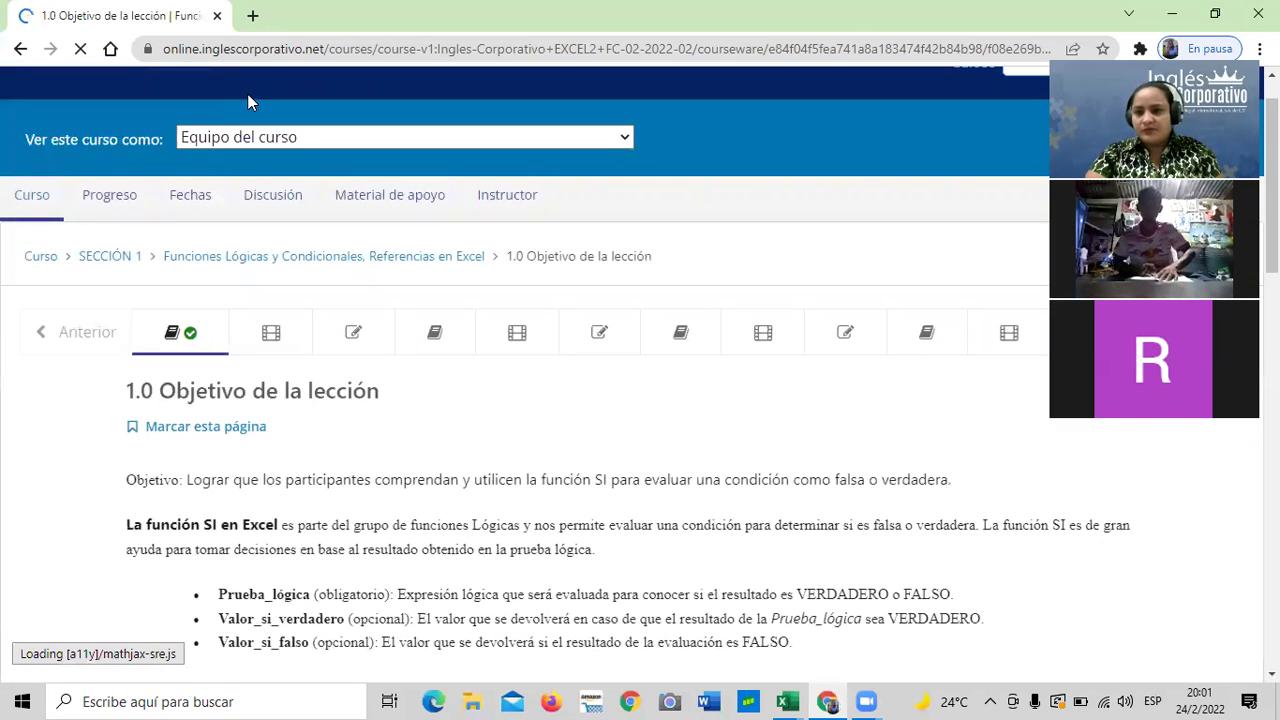
scroll(247, 95, down, 5)
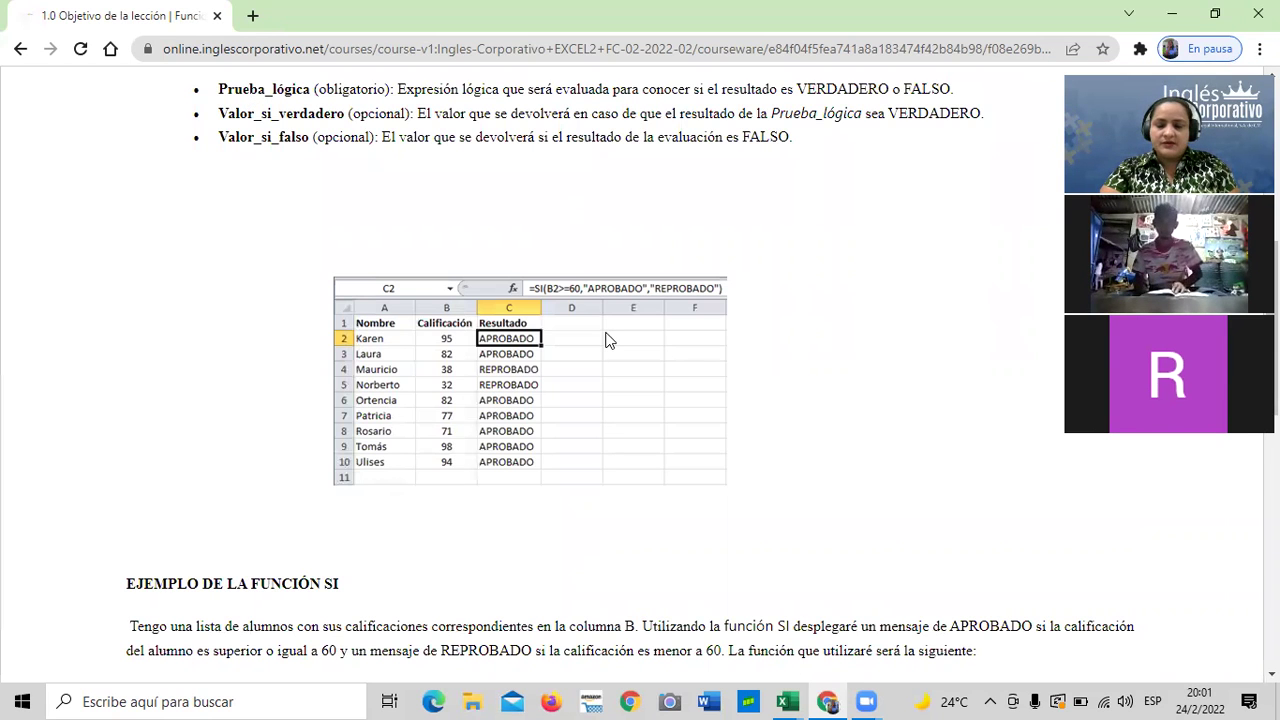
scroll(618, 398, up, 5)
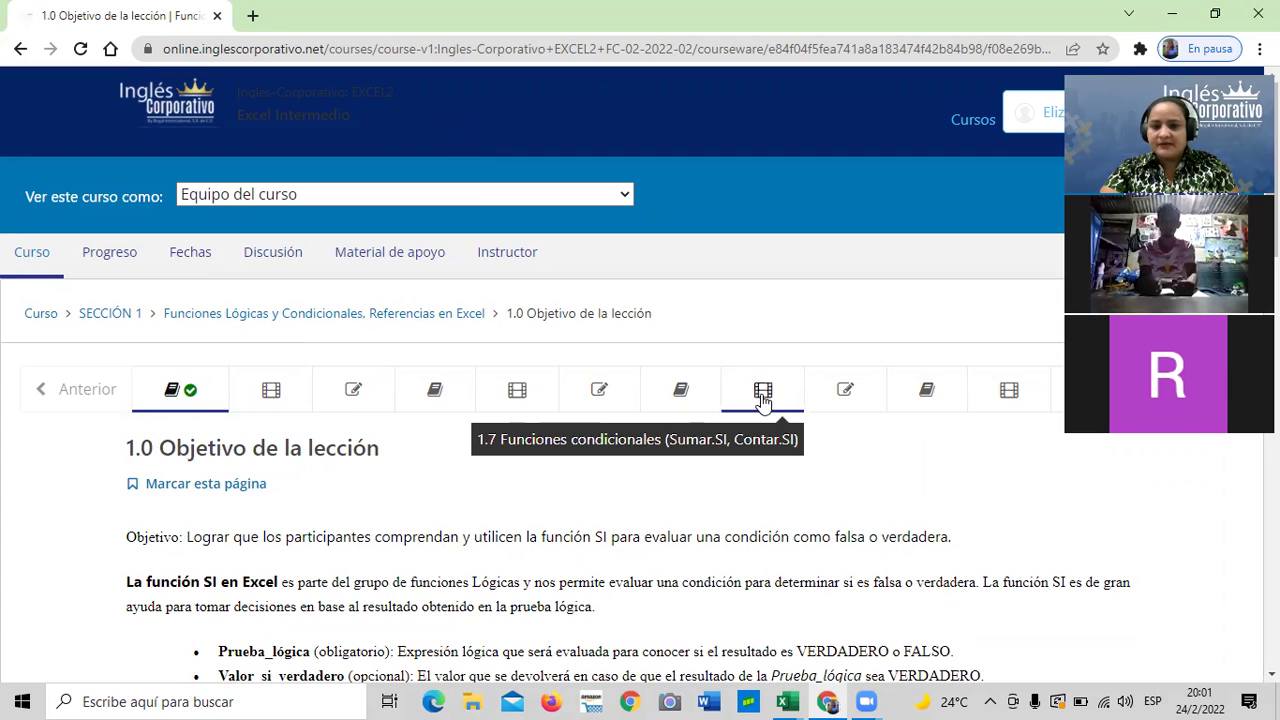
scroll(755, 395, down, 2)
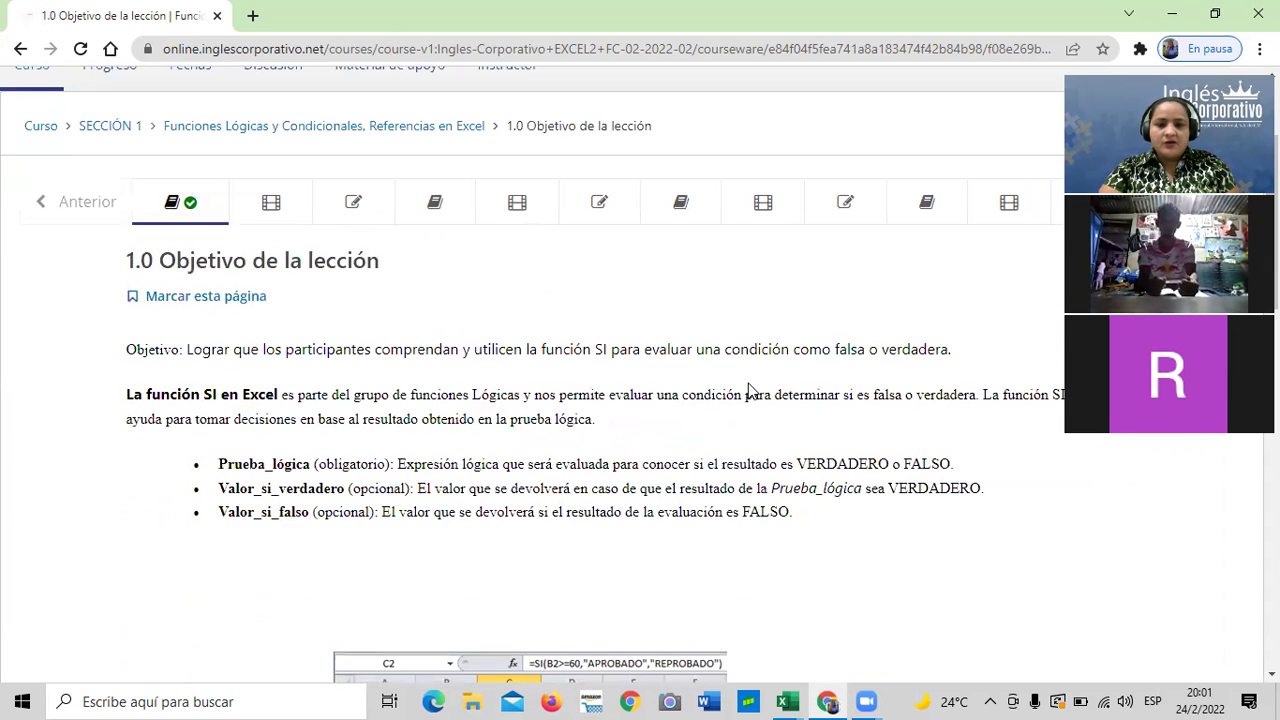
scroll(750, 390, down, 1)
scroll(720, 430, up, 2)
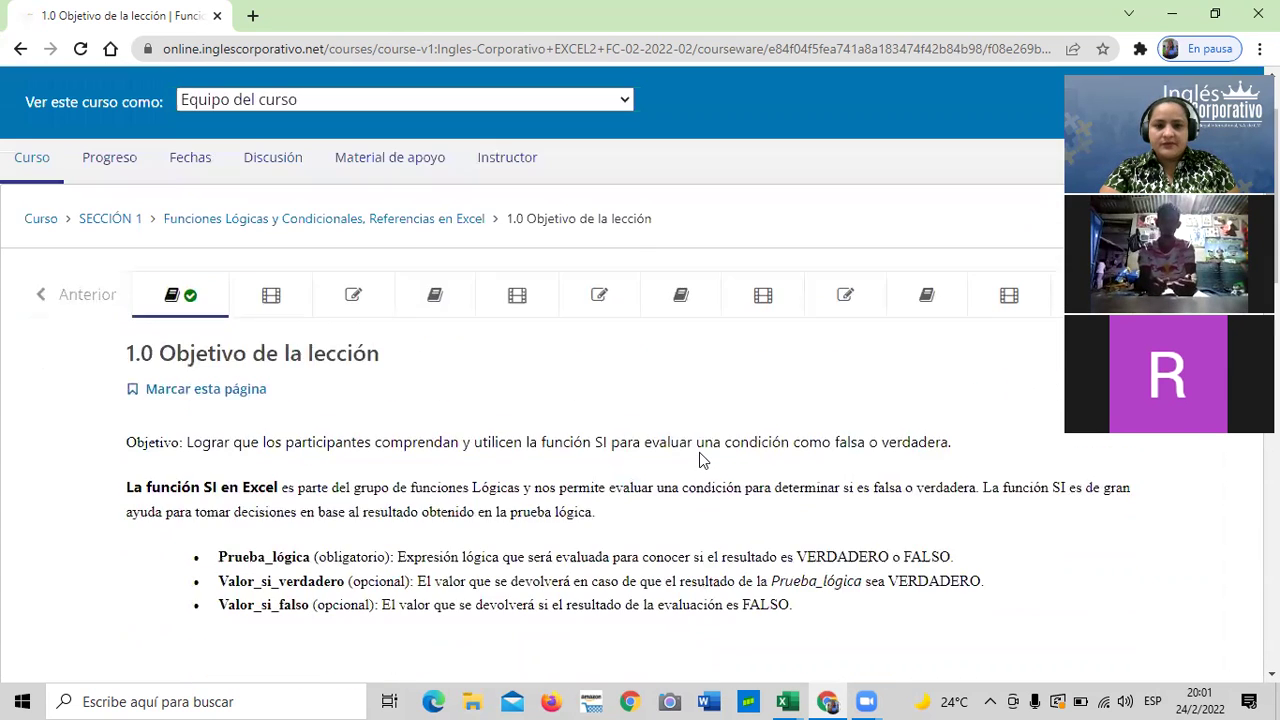
scroll(699, 452, up, 1)
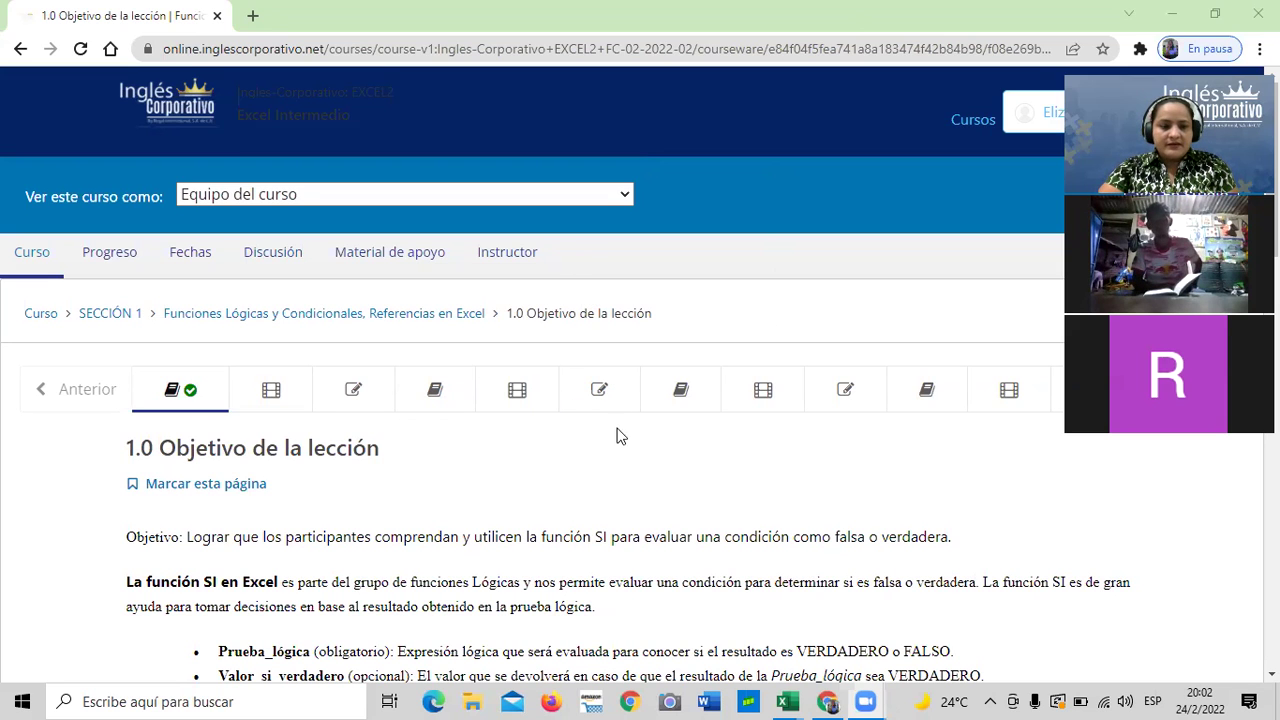
scroll(766, 410, down, 3)
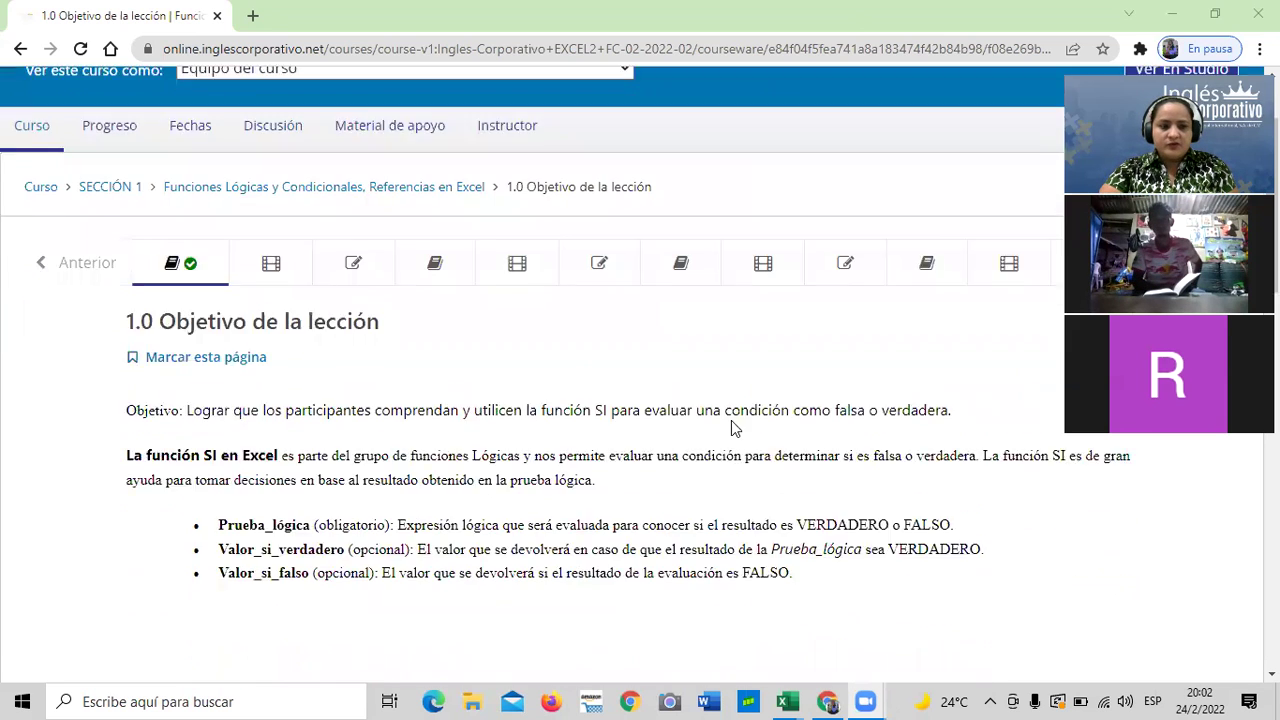
scroll(491, 445, up, 3)
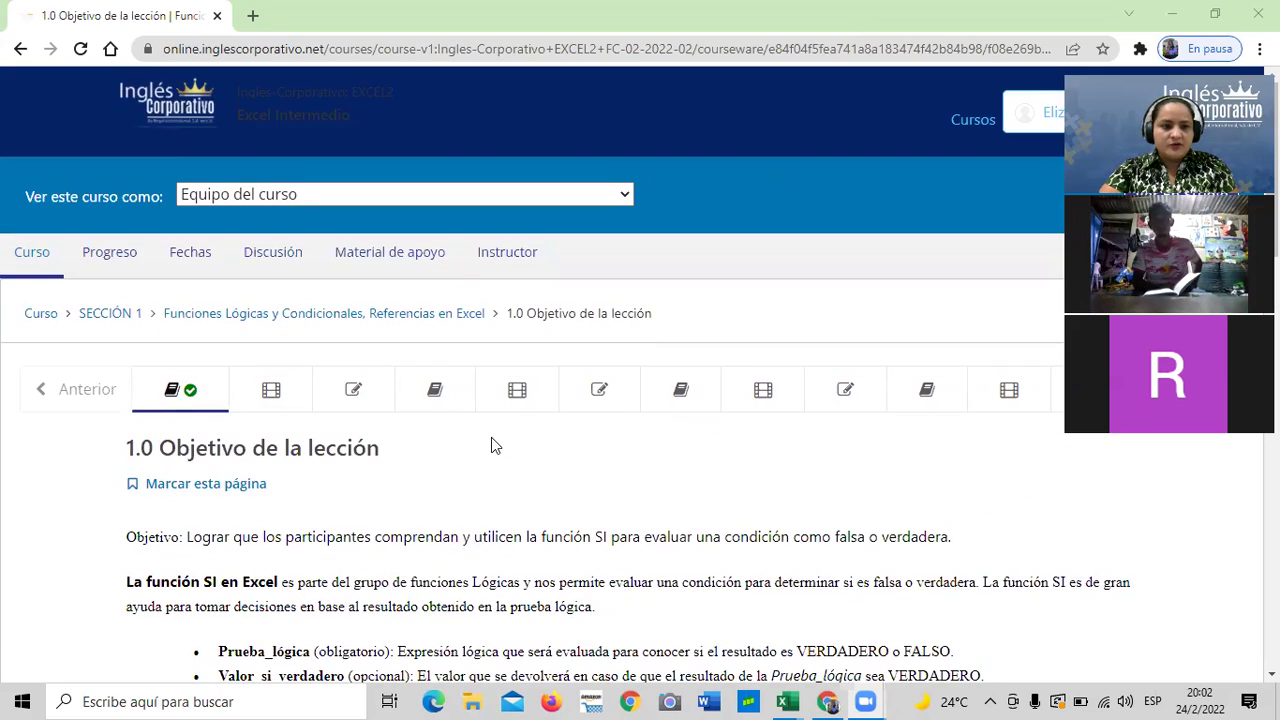
- Go to the Excel Intermedio course outline and expand SECCIÓN 2, SECCIÓN 3 and SECCIÓN 4 to review their contents
click(42, 314)
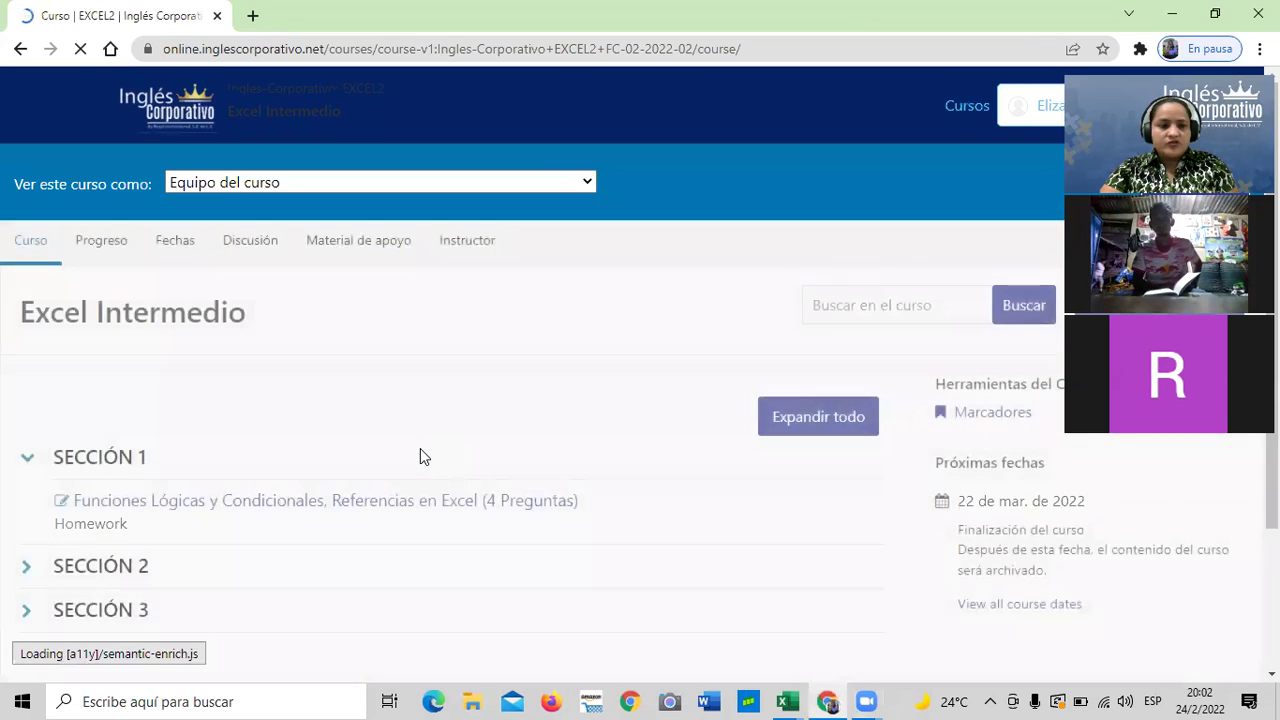
scroll(314, 460, down, 2)
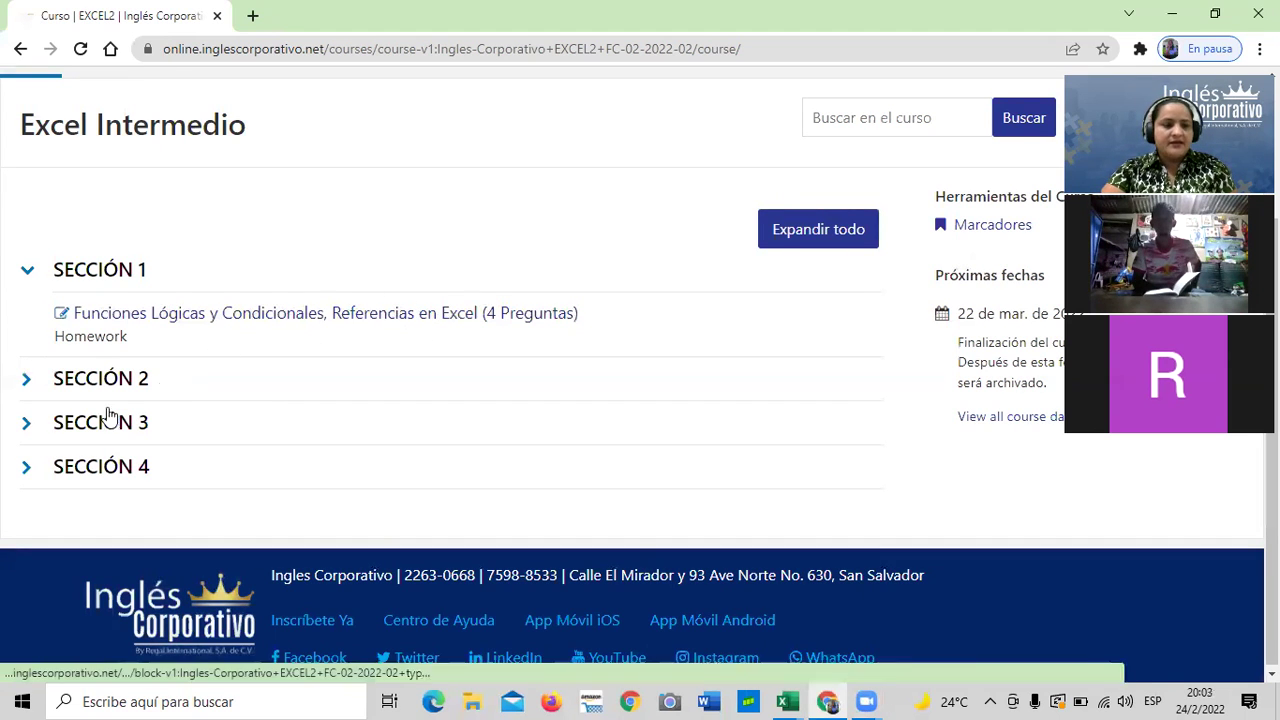
click(27, 381)
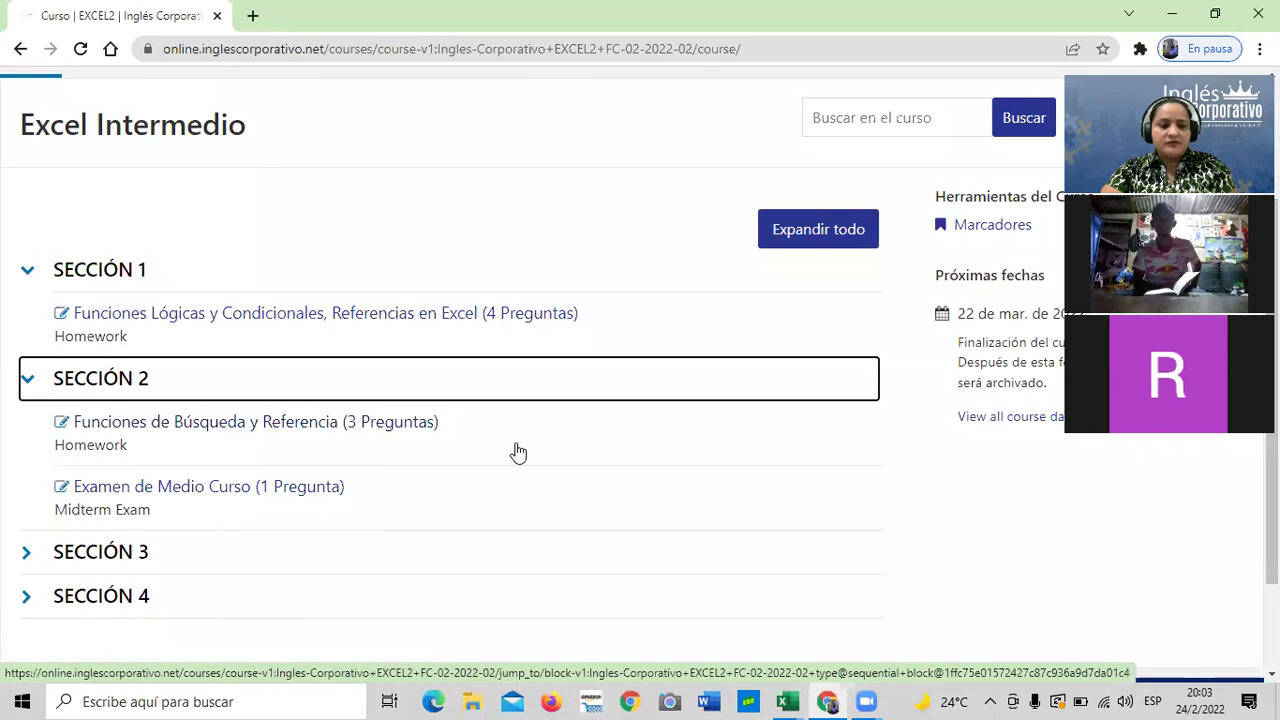
scroll(517, 451, down, 2)
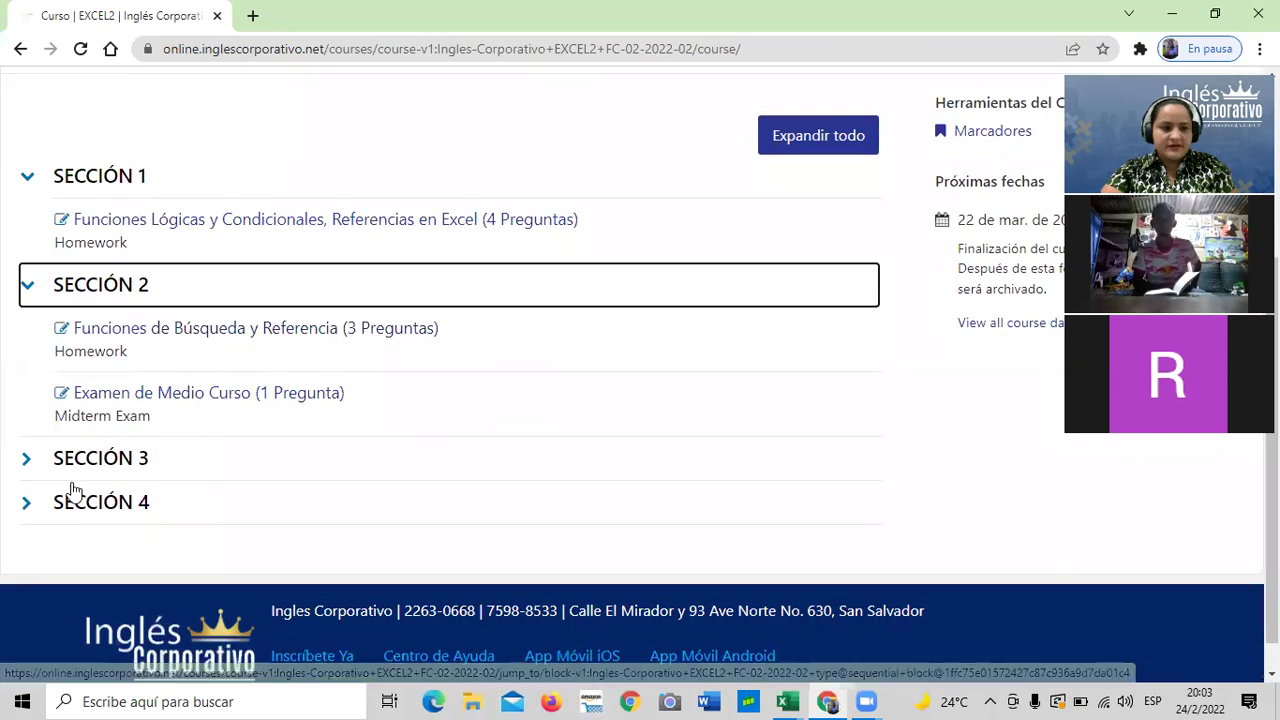
click(27, 458)
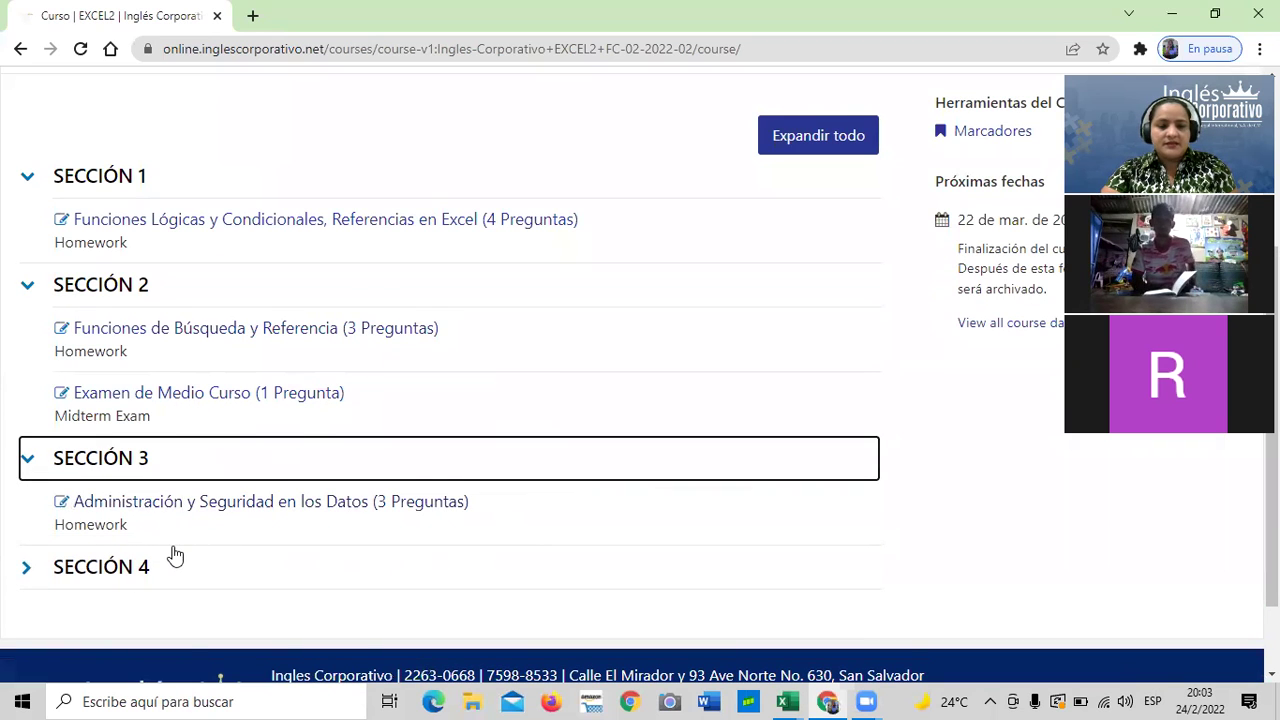
click(28, 568)
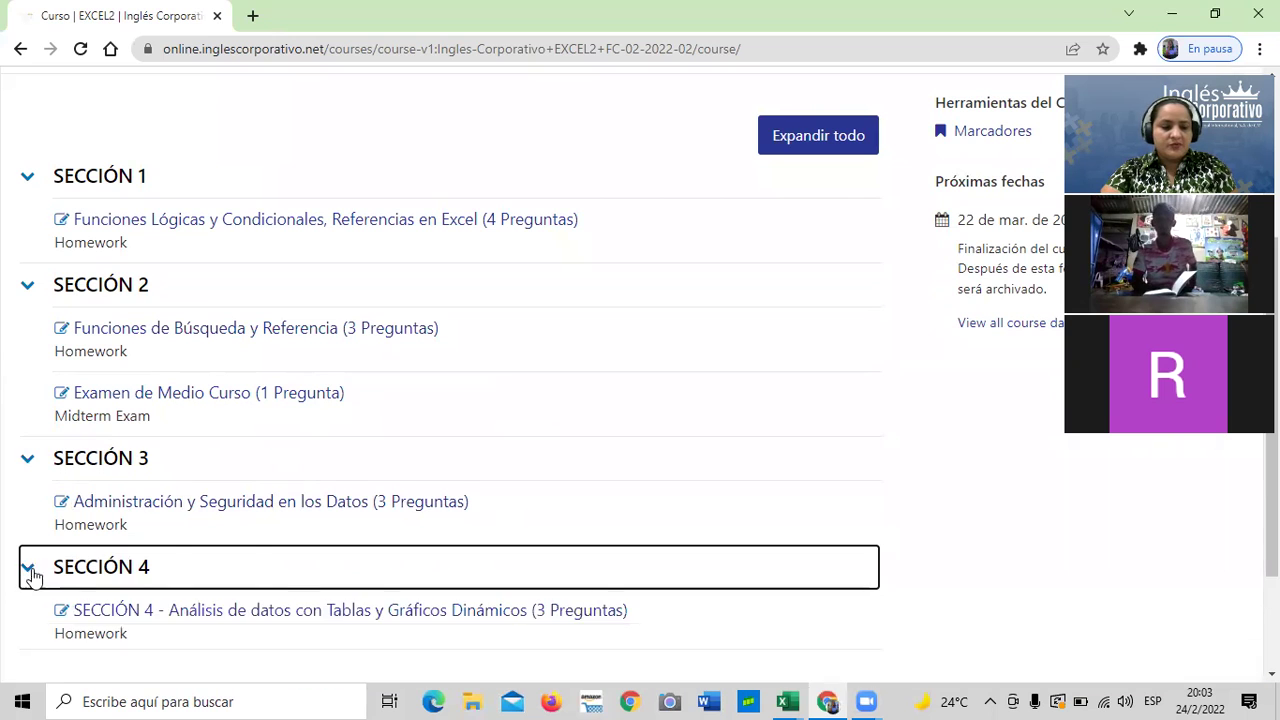
scroll(252, 563, down, 2)
scroll(252, 563, down, 1)
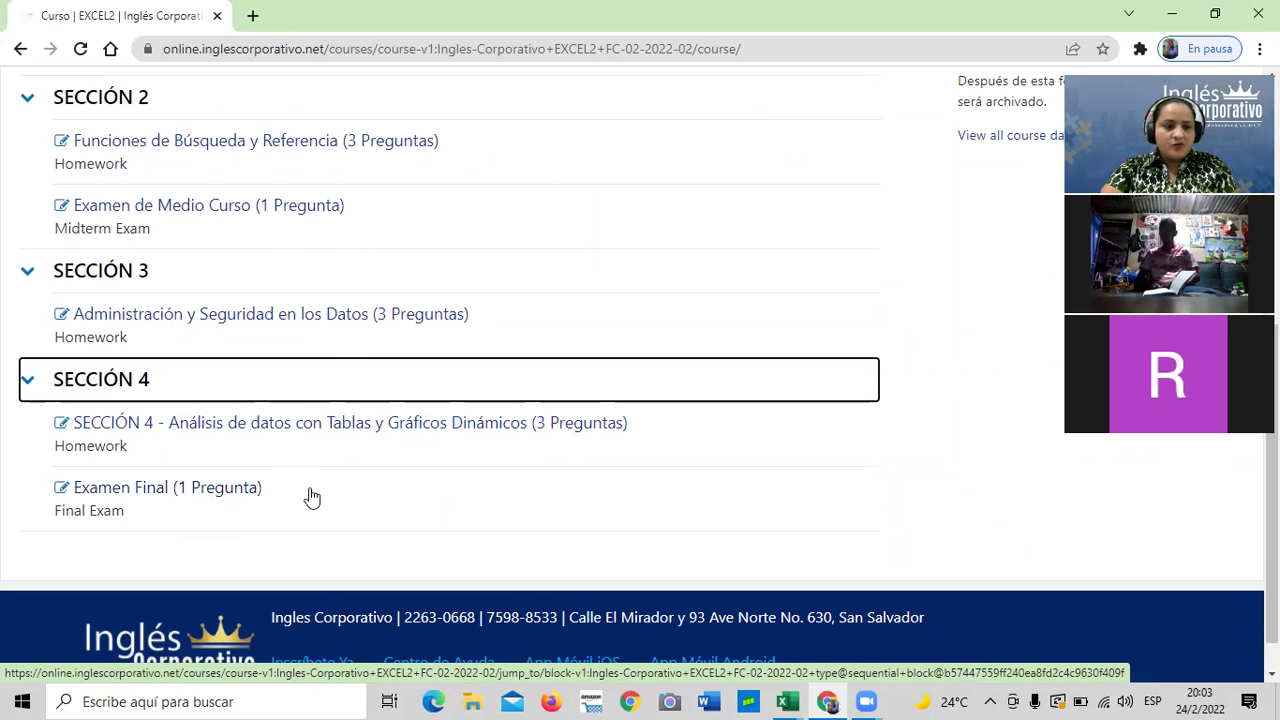
scroll(312, 497, up, 4)
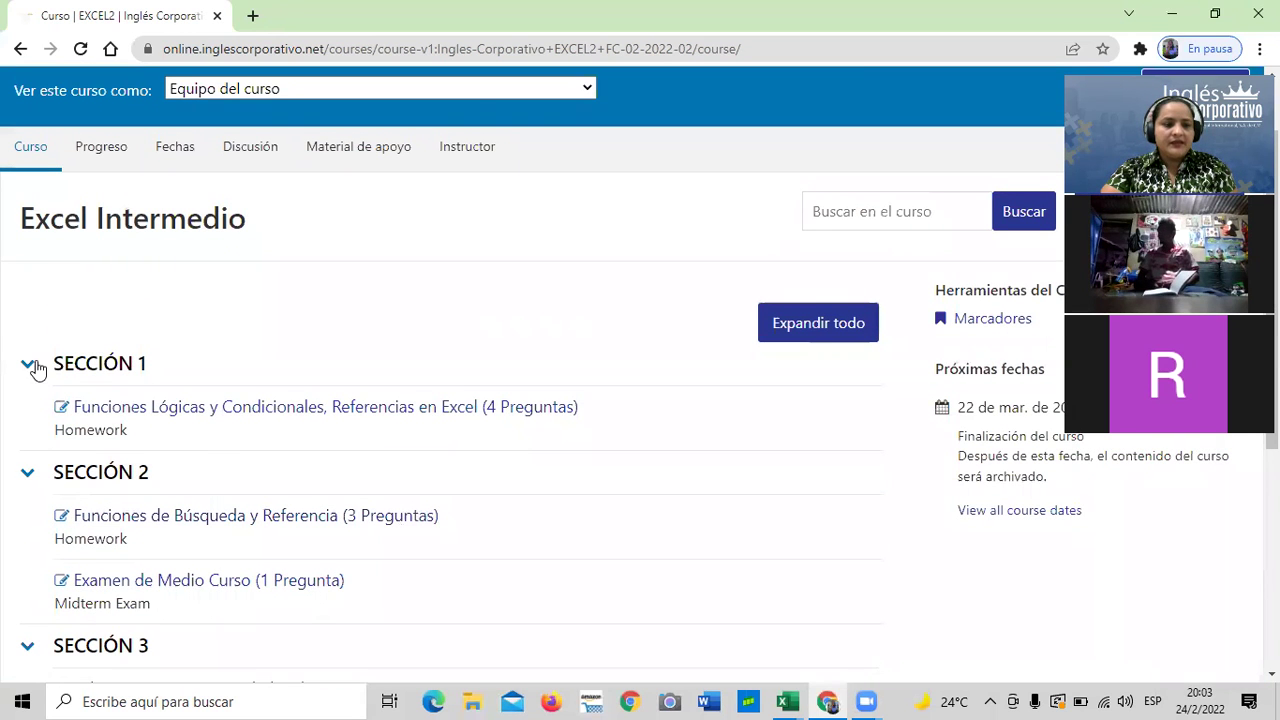
- Open unit 1.1 Función SI in SECCIÓN 1's lesson and examine its video and the practice file link
click(258, 408)
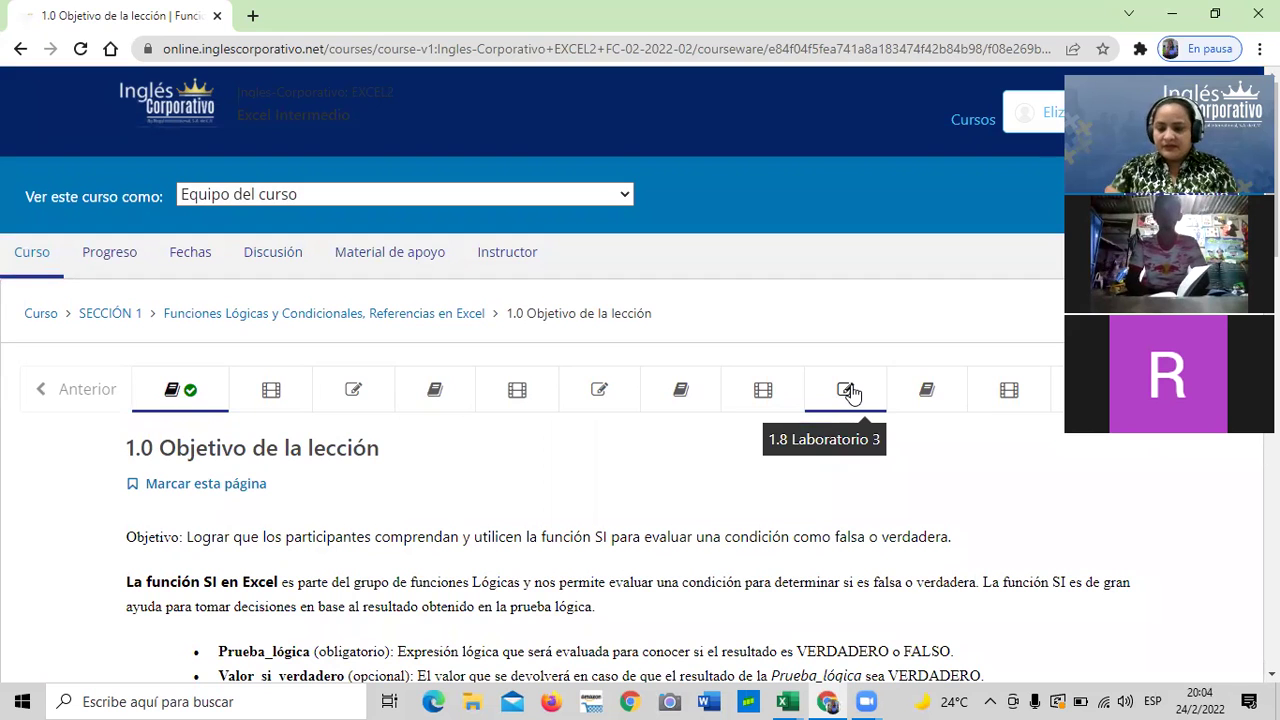
click(296, 398)
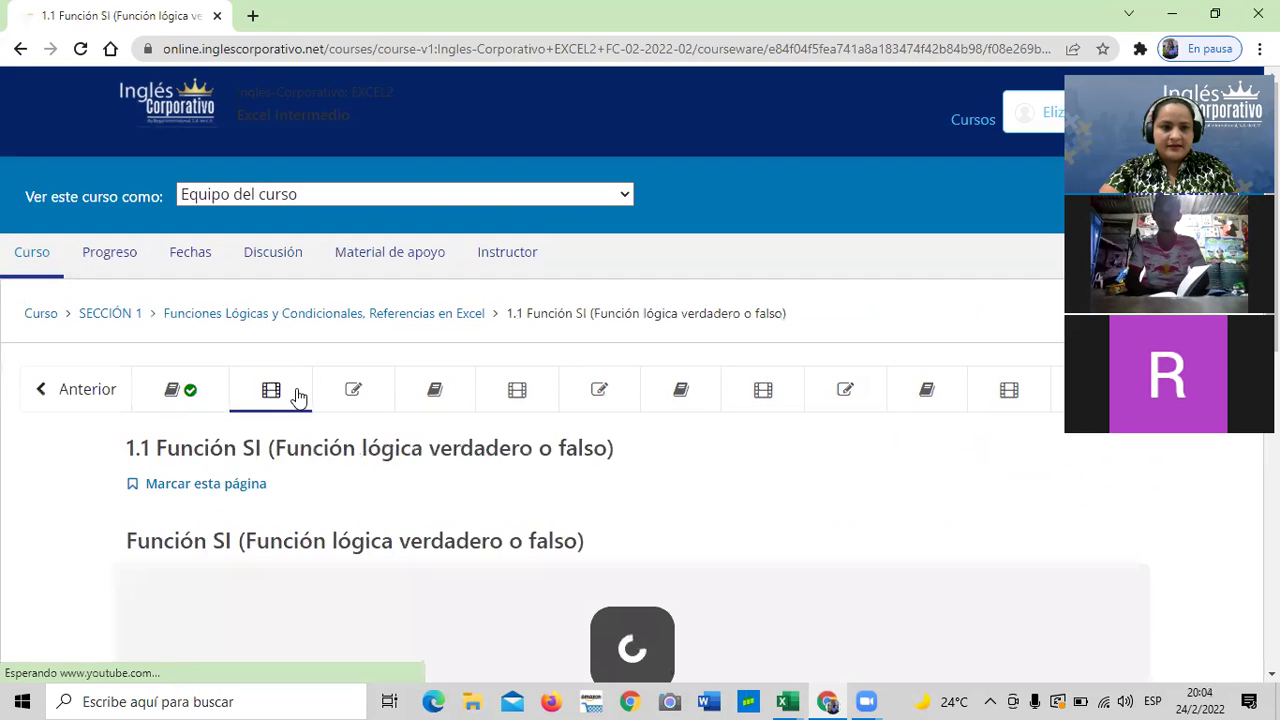
scroll(448, 422, down, 2)
scroll(448, 430, down, 5)
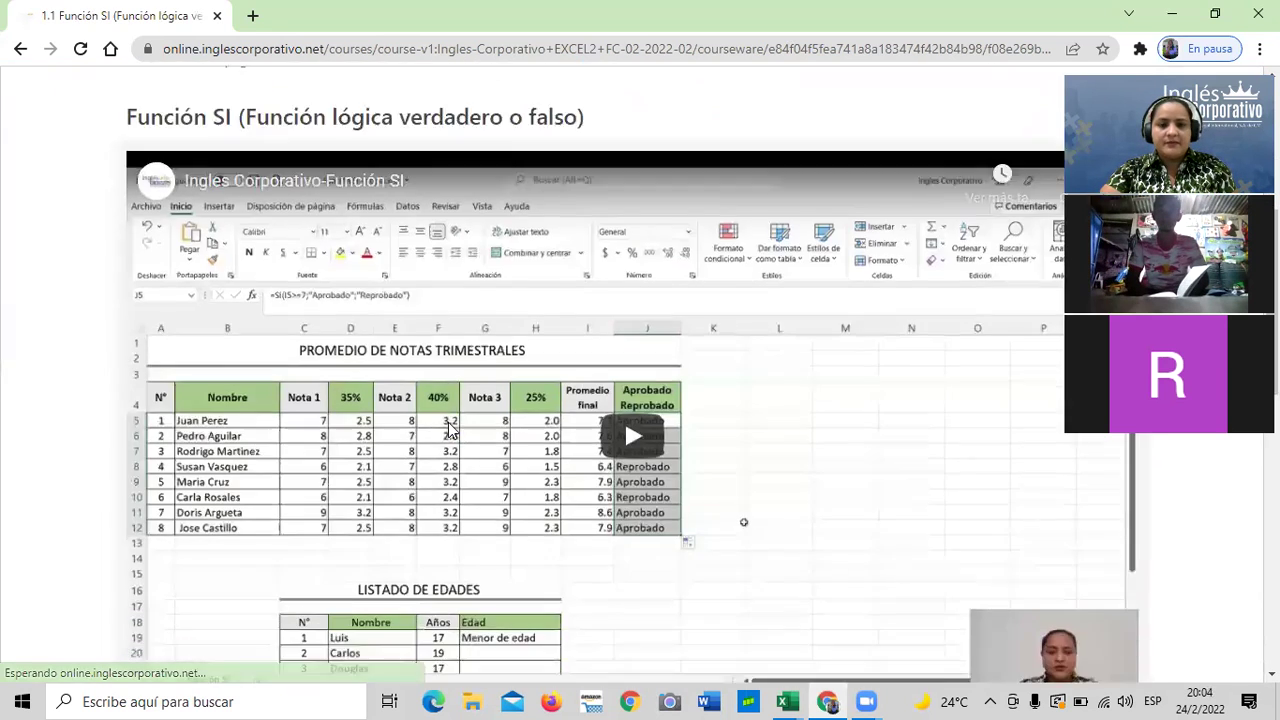
scroll(250, 598, down, 2)
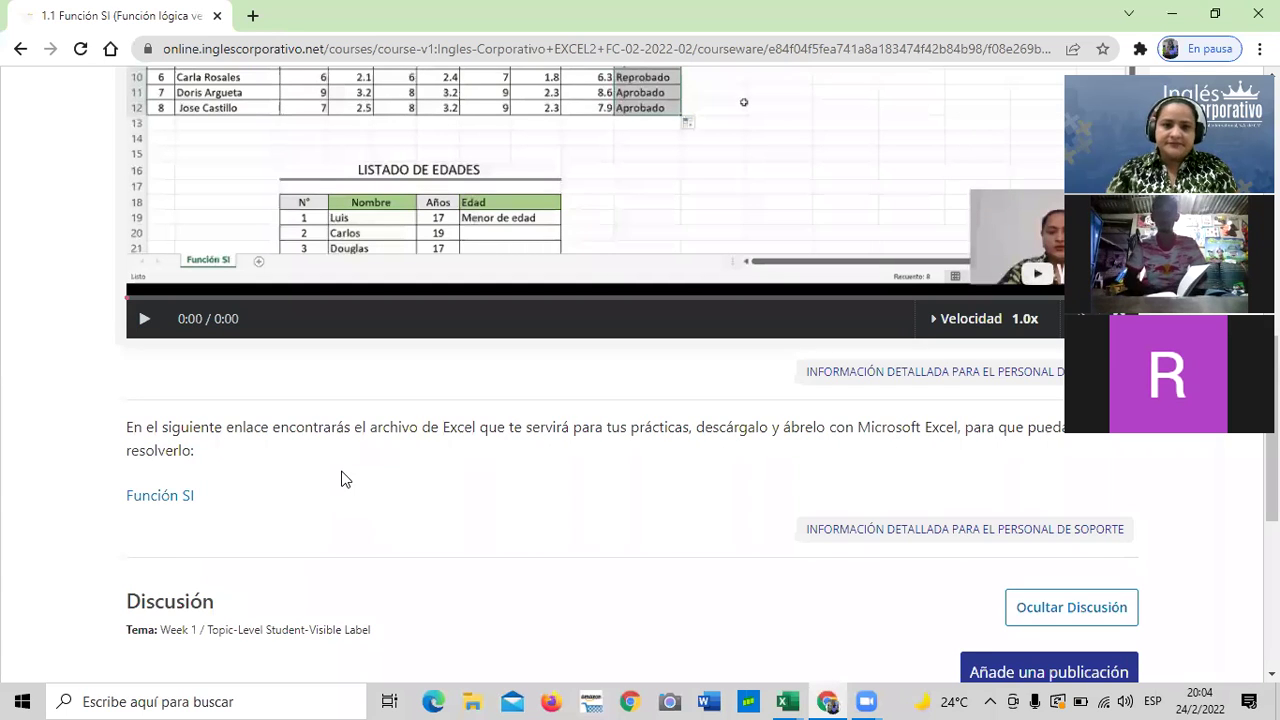
scroll(343, 486, up, 1)
scroll(343, 488, up, 5)
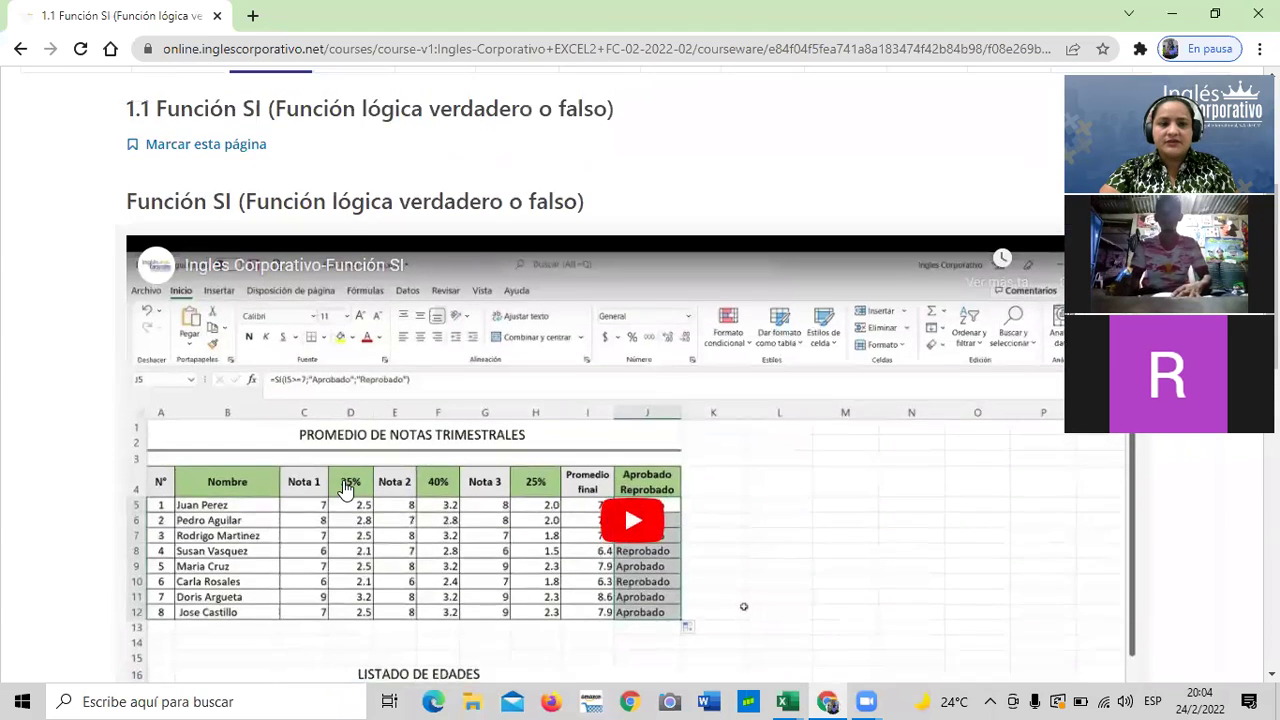
scroll(343, 488, up, 1)
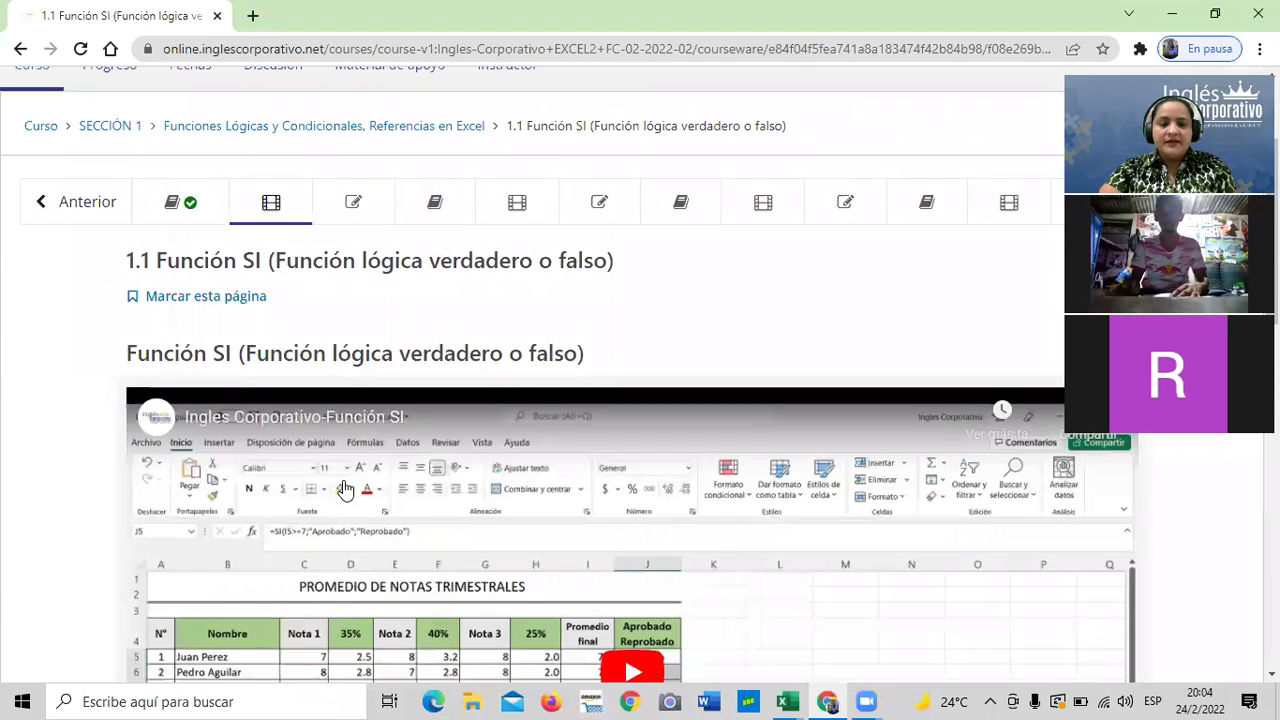
- Open unit 1.2 Laboratorio 1 and look through its four multiple-choice questions about the SI function
click(355, 204)
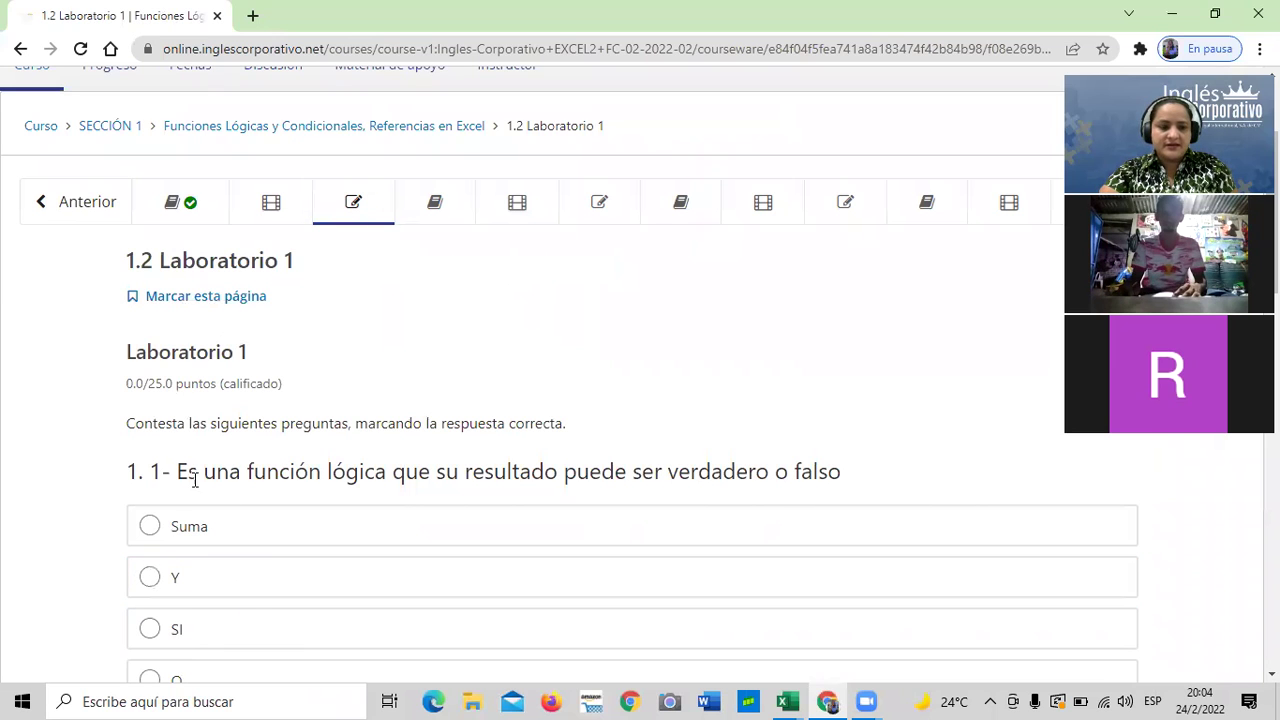
scroll(229, 520, down, 2)
scroll(229, 520, down, 10)
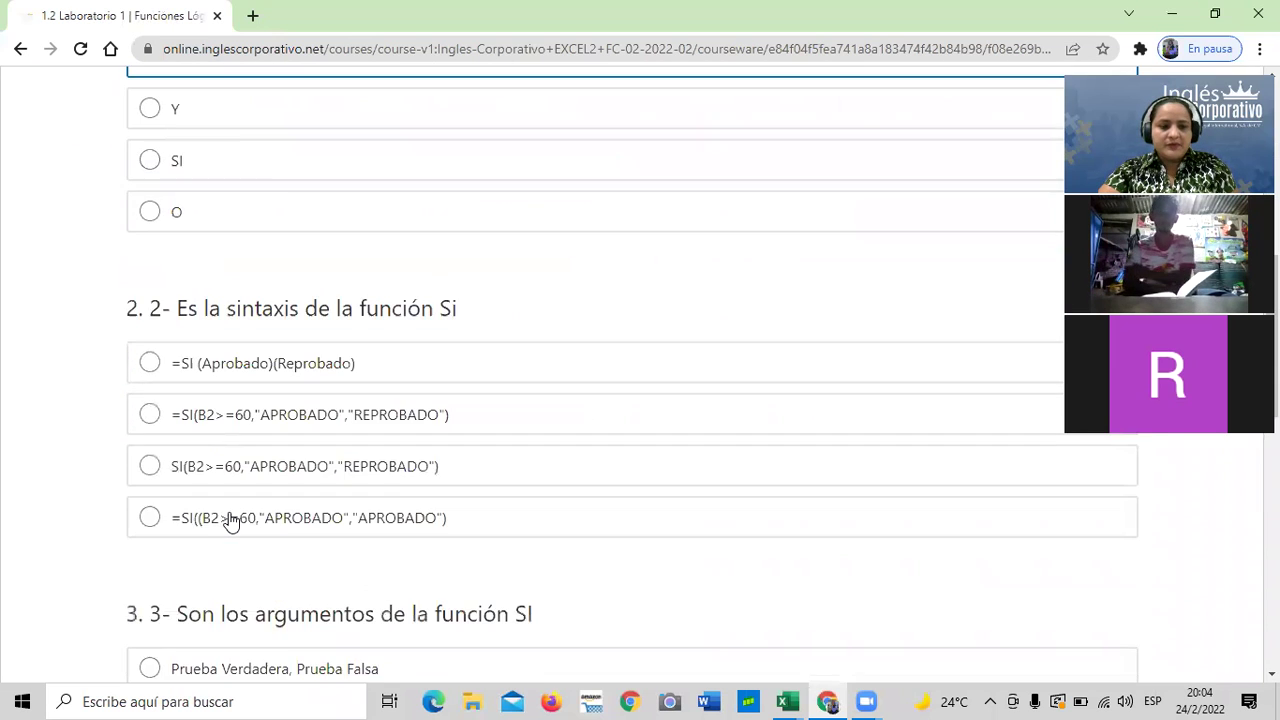
scroll(229, 520, down, 2)
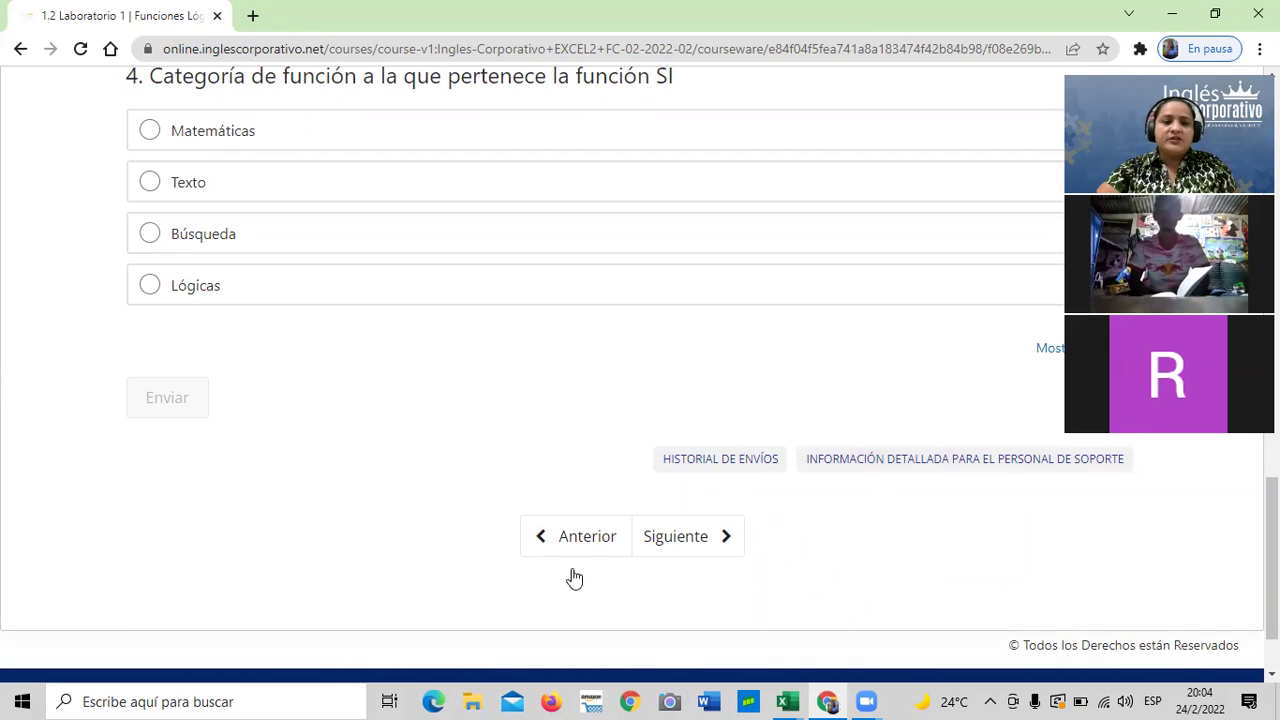
scroll(443, 351, up, 3)
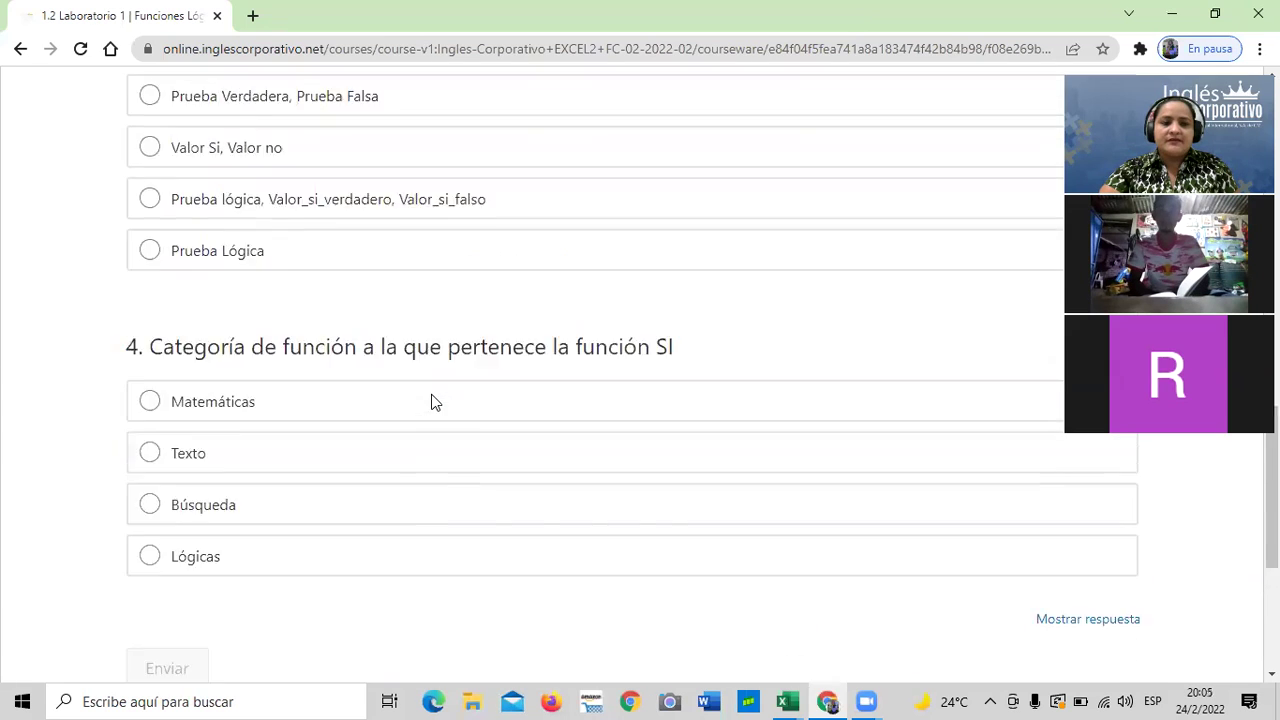
scroll(432, 402, up, 4)
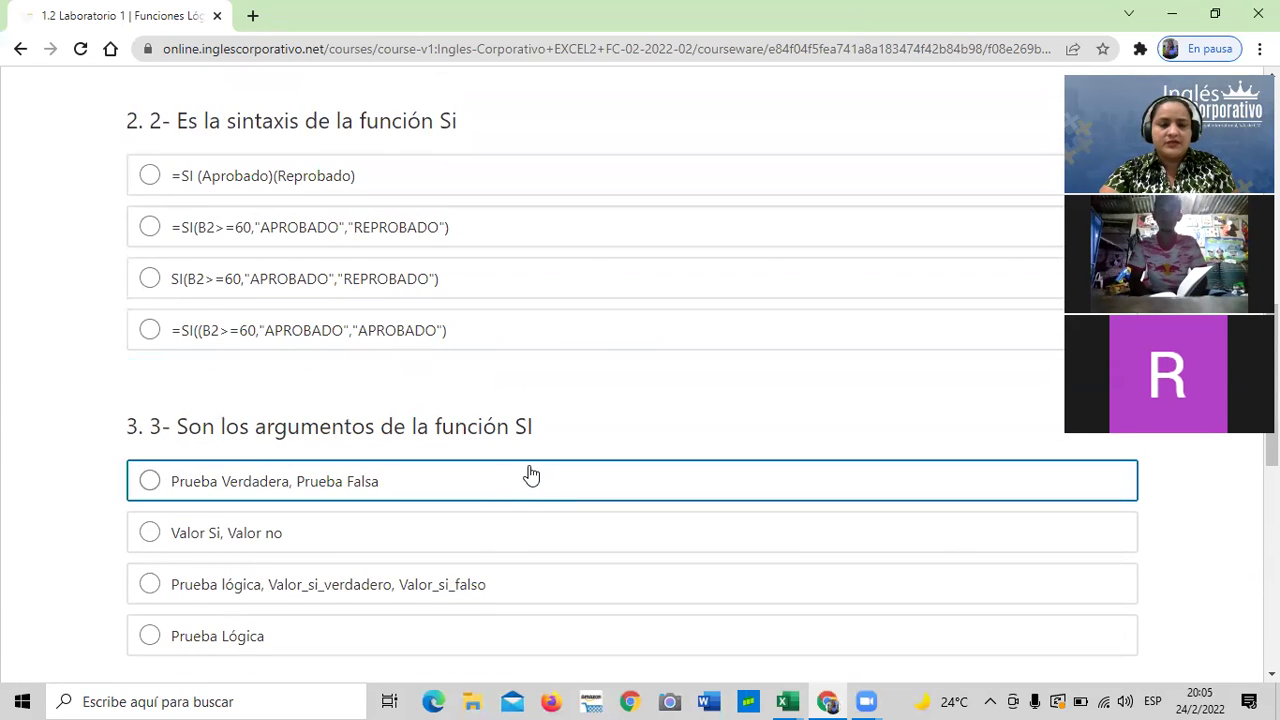
scroll(536, 470, up, 5)
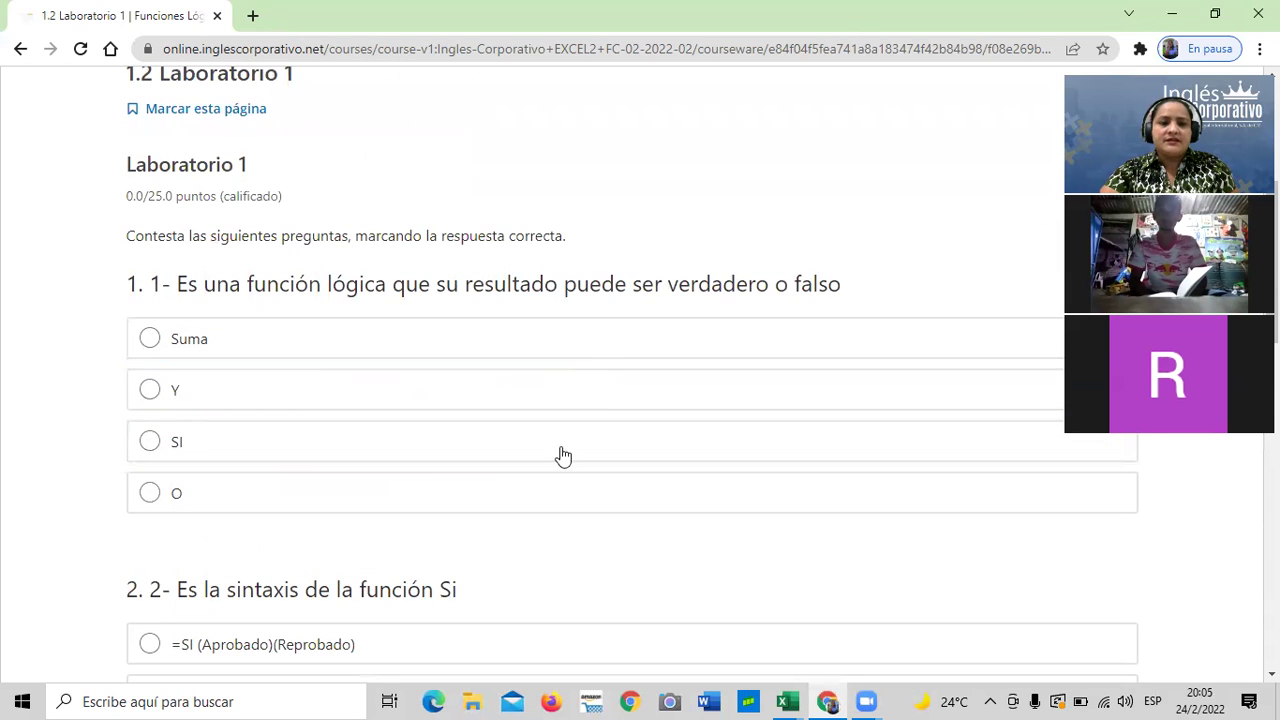
scroll(560, 337, up, 2)
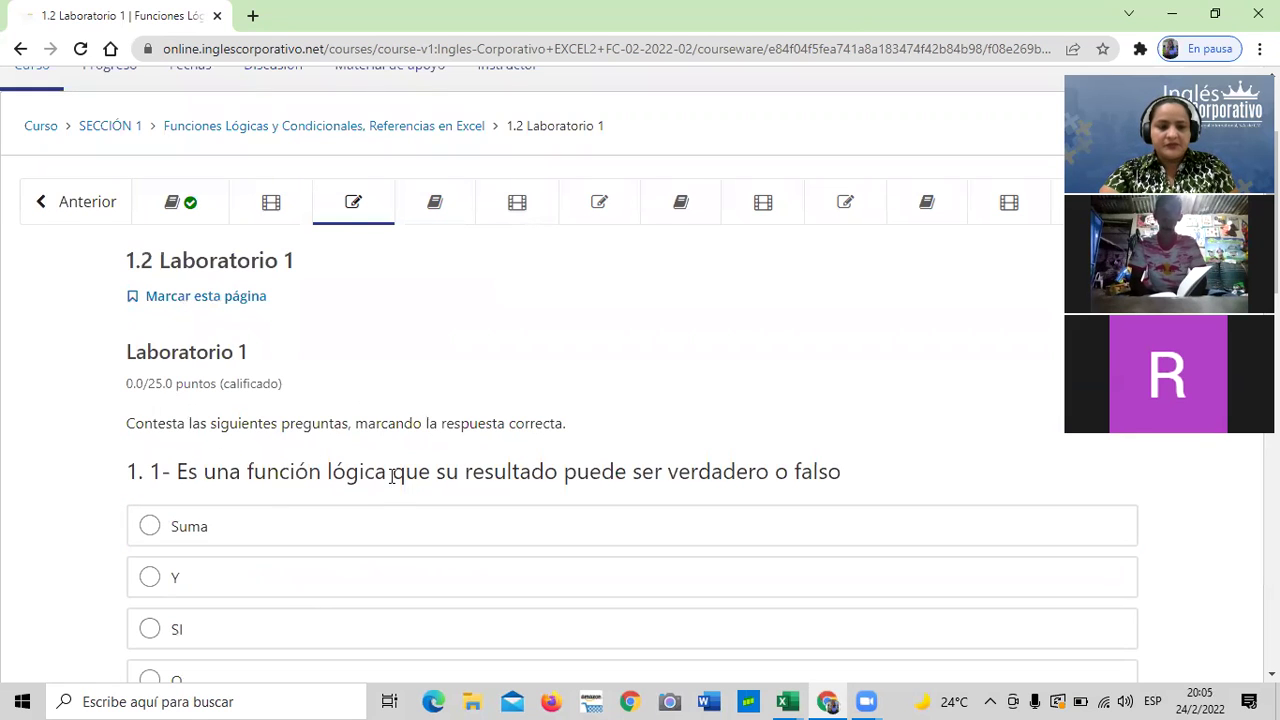
- Go over the first two Laboratorio 1 questions again, on the logical function and the SI syntax
scroll(392, 549, down, 1)
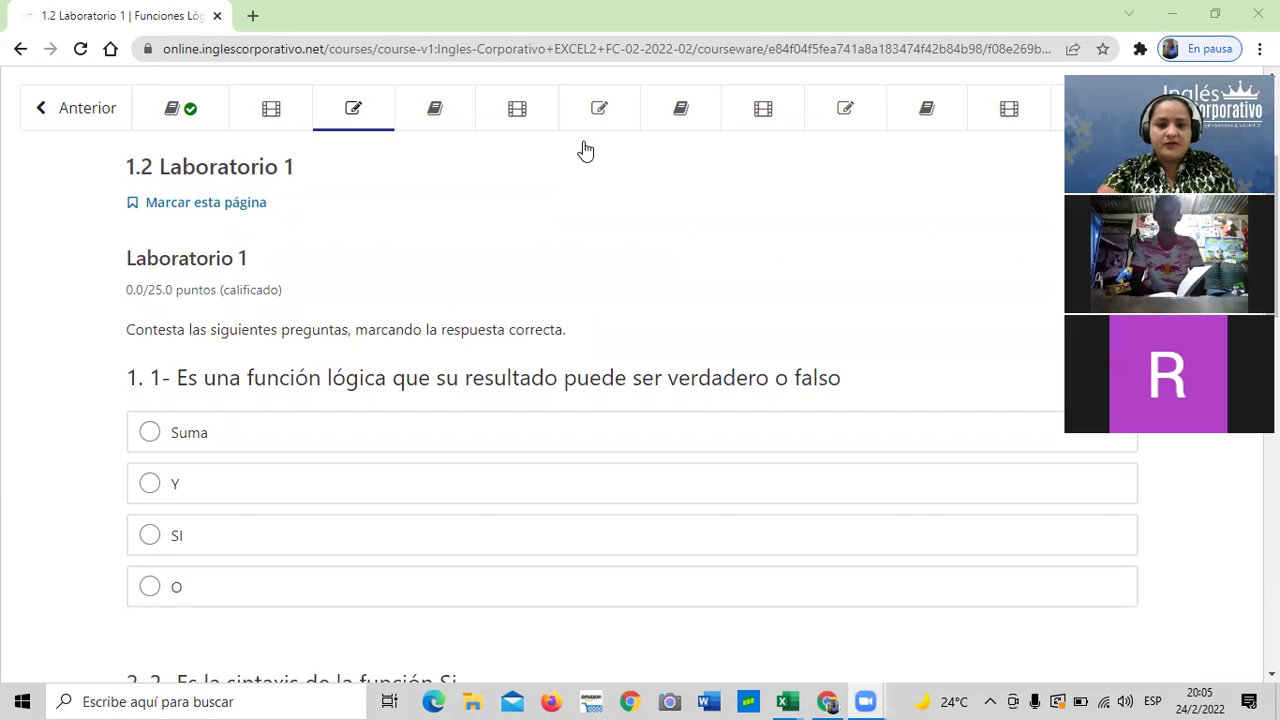
scroll(555, 375, up, 3)
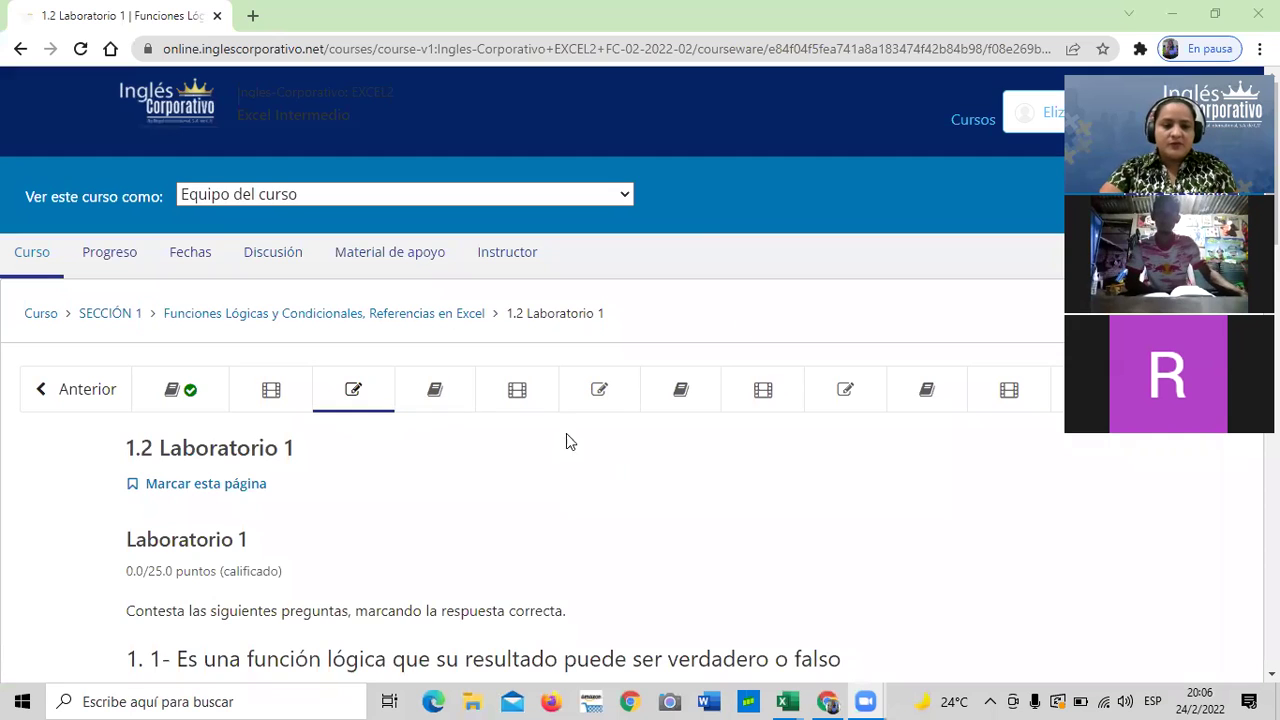
scroll(566, 442, down, 2)
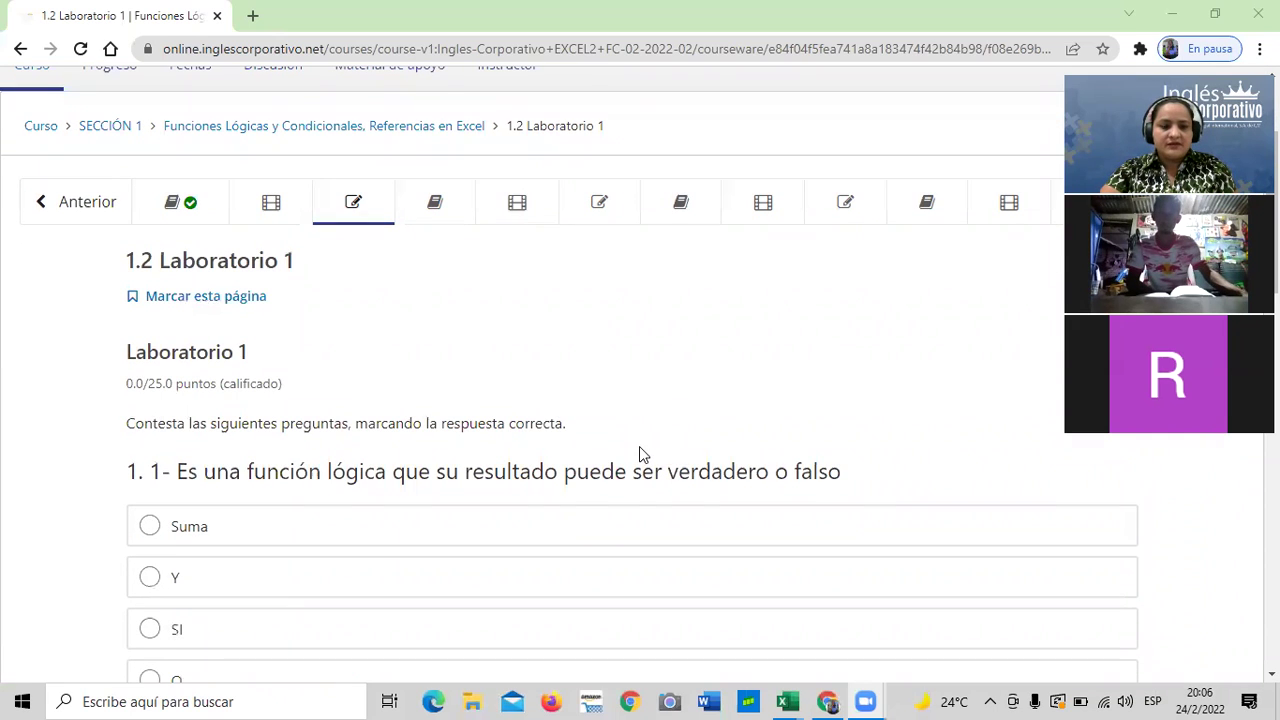
scroll(623, 423, down, 1)
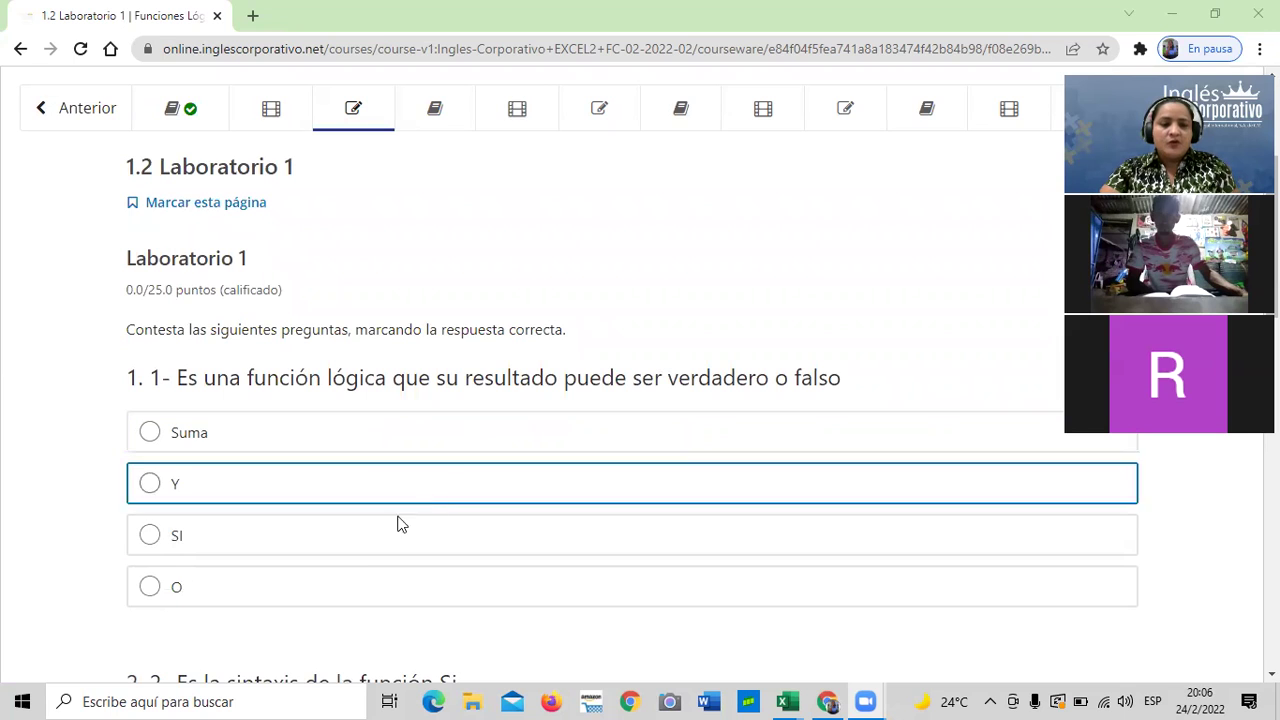
scroll(403, 523, down, 2)
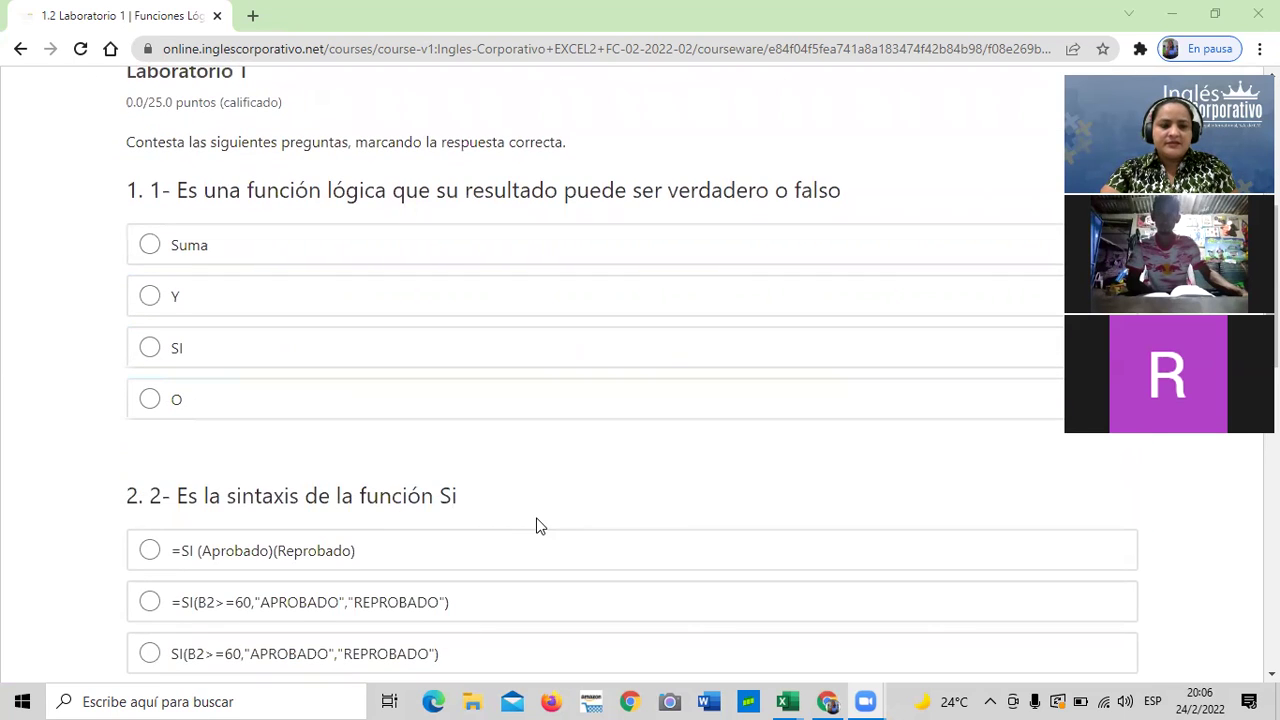
scroll(536, 526, down, 2)
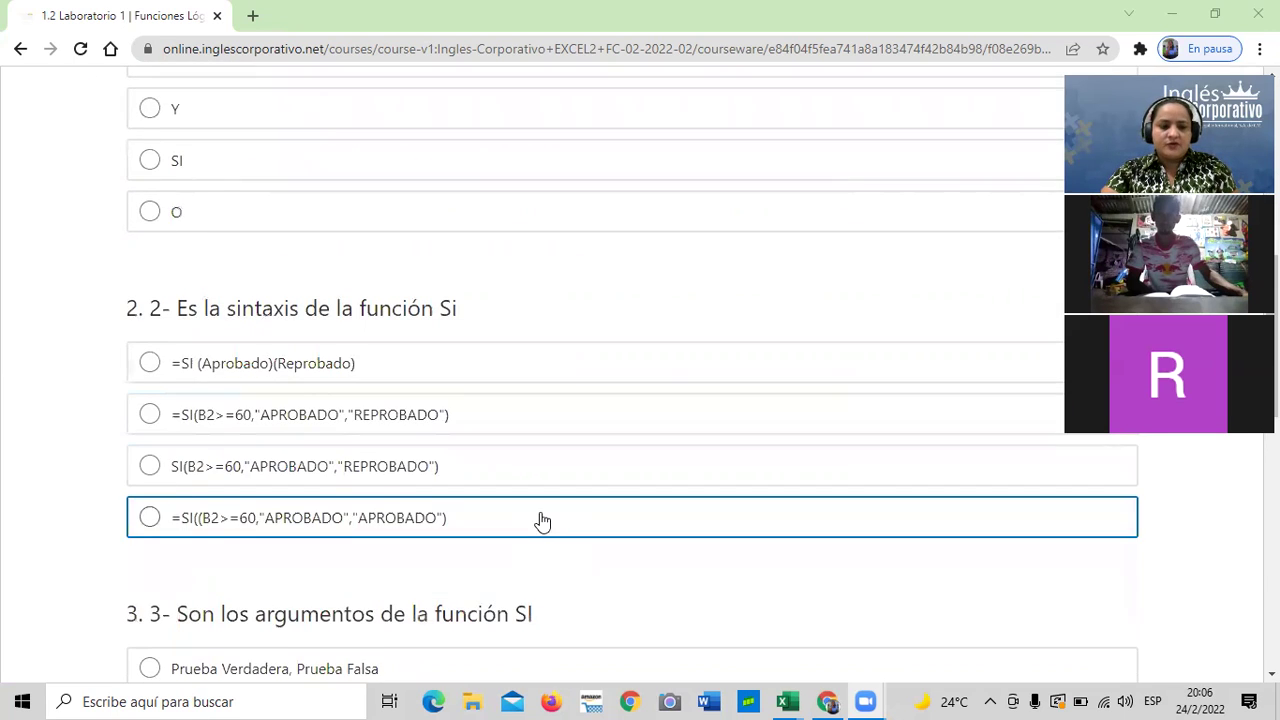
- Review Laboratorio 1's last two questions, on the SI function's arguments and its category, and return to the start of the quiz
scroll(541, 521, down, 5)
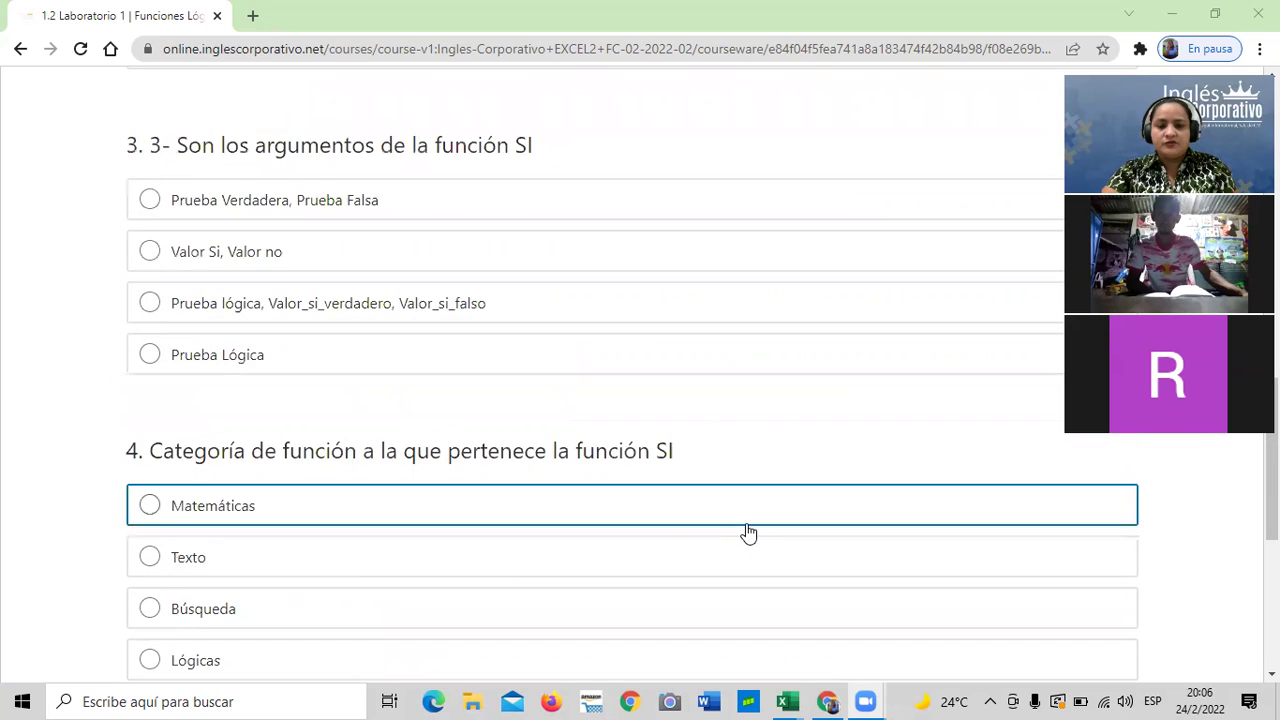
scroll(460, 611, down, 2)
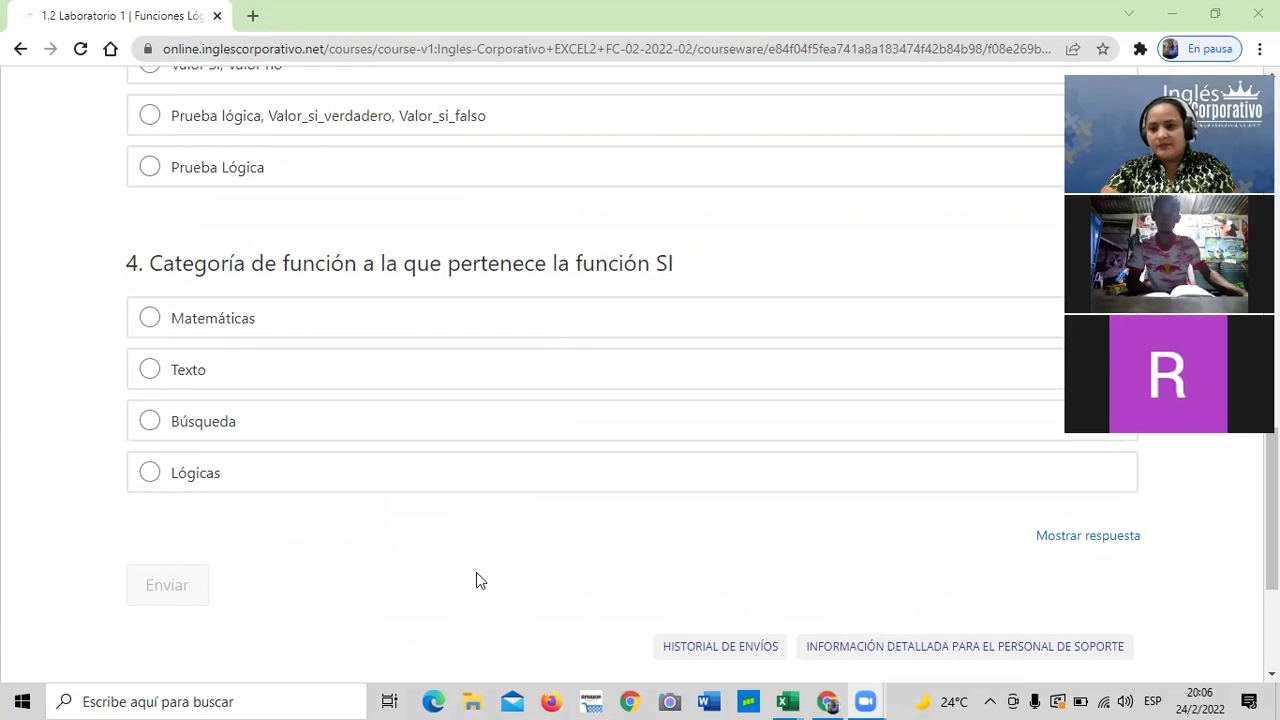
scroll(465, 620, up, 1)
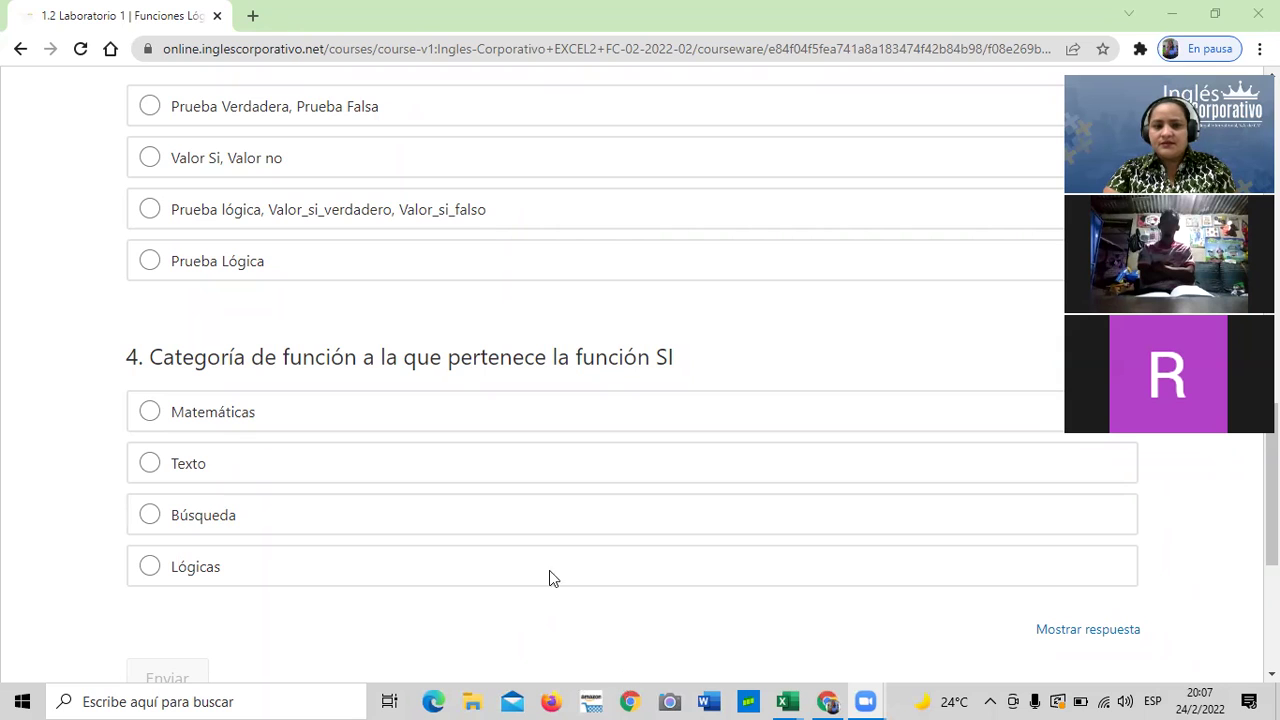
scroll(506, 482, up, 2)
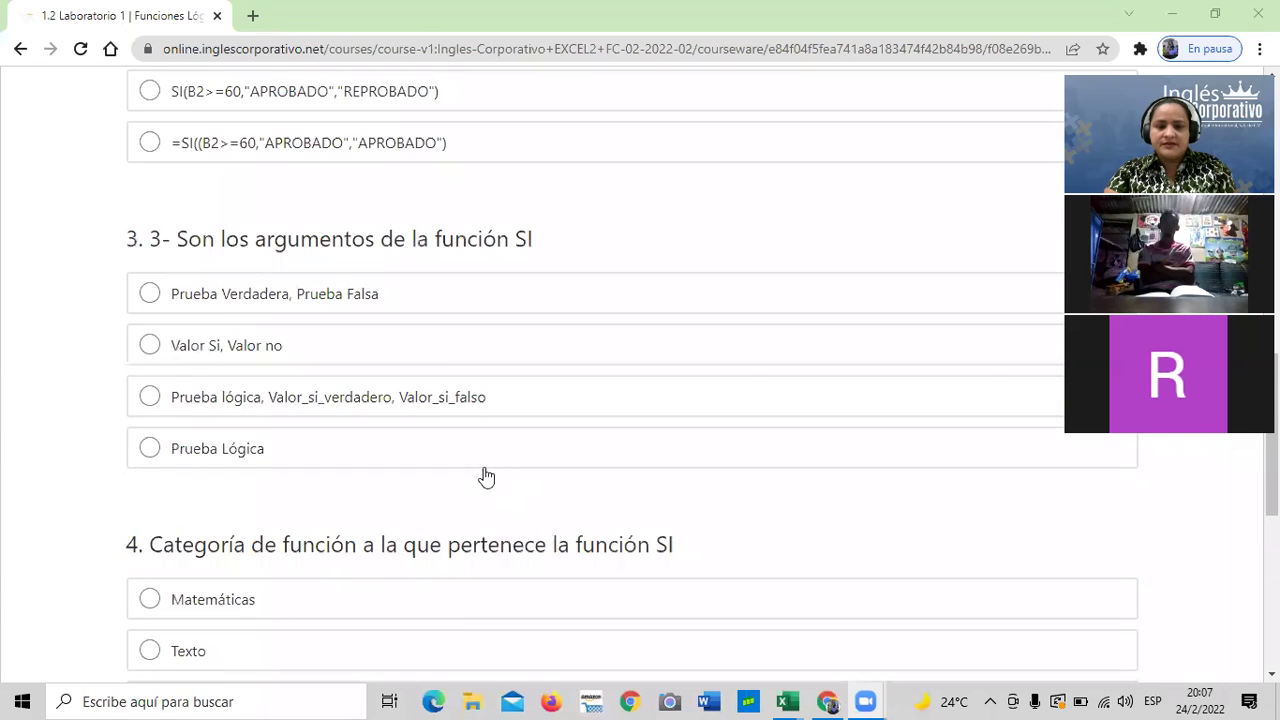
scroll(600, 455, up, 2)
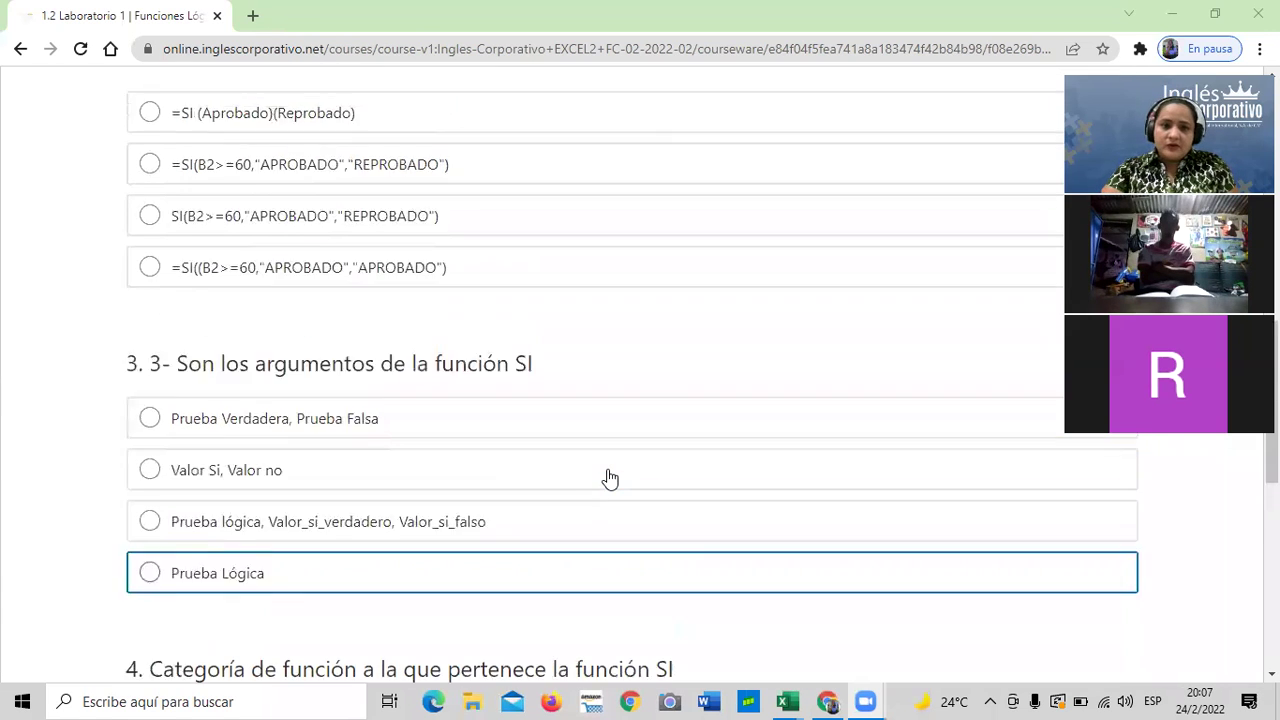
scroll(610, 478, up, 6)
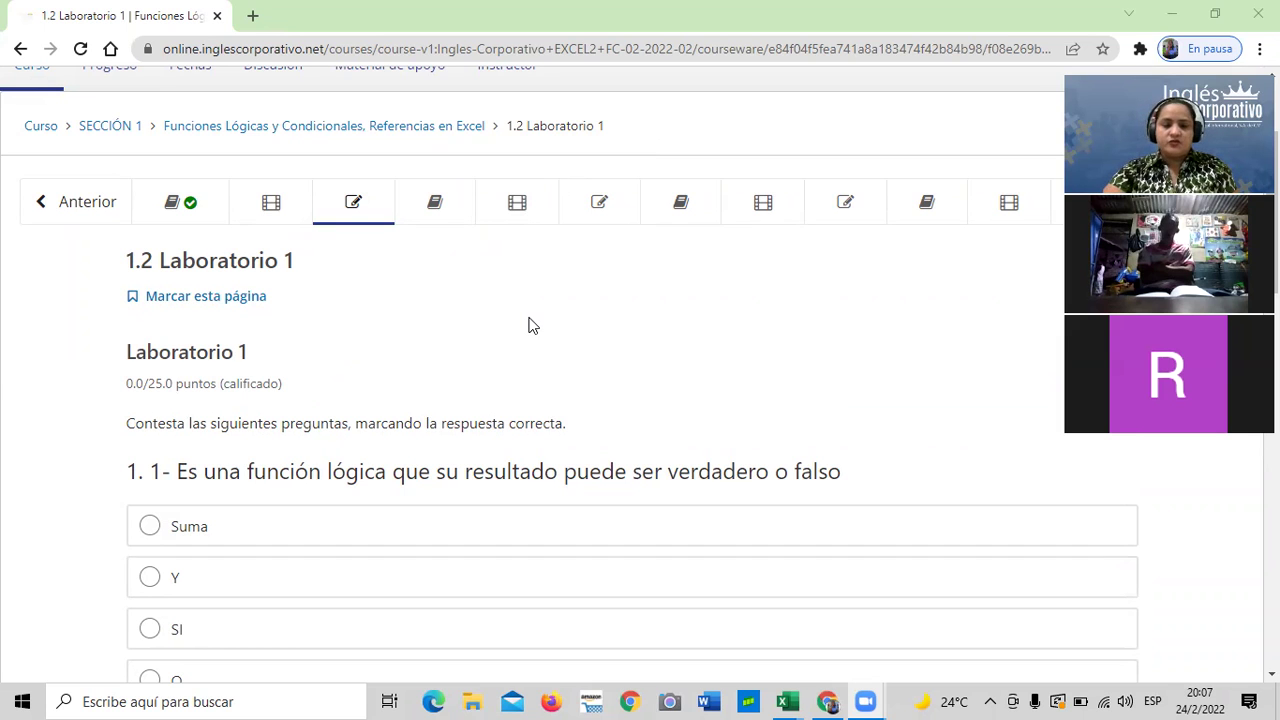
- Open the course's Progreso page and examine the grade chart and the problem scores for SECCIÓN 1 and SECCIÓN 2
scroll(585, 378, up, 1)
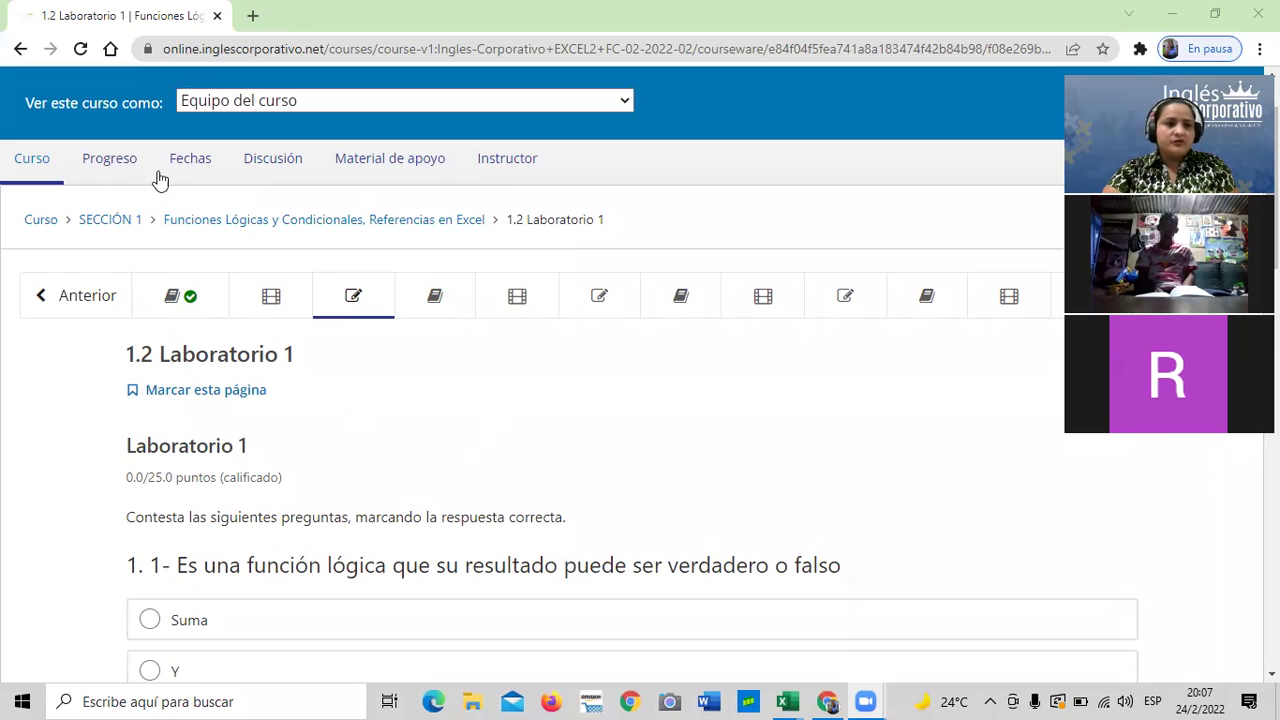
click(105, 160)
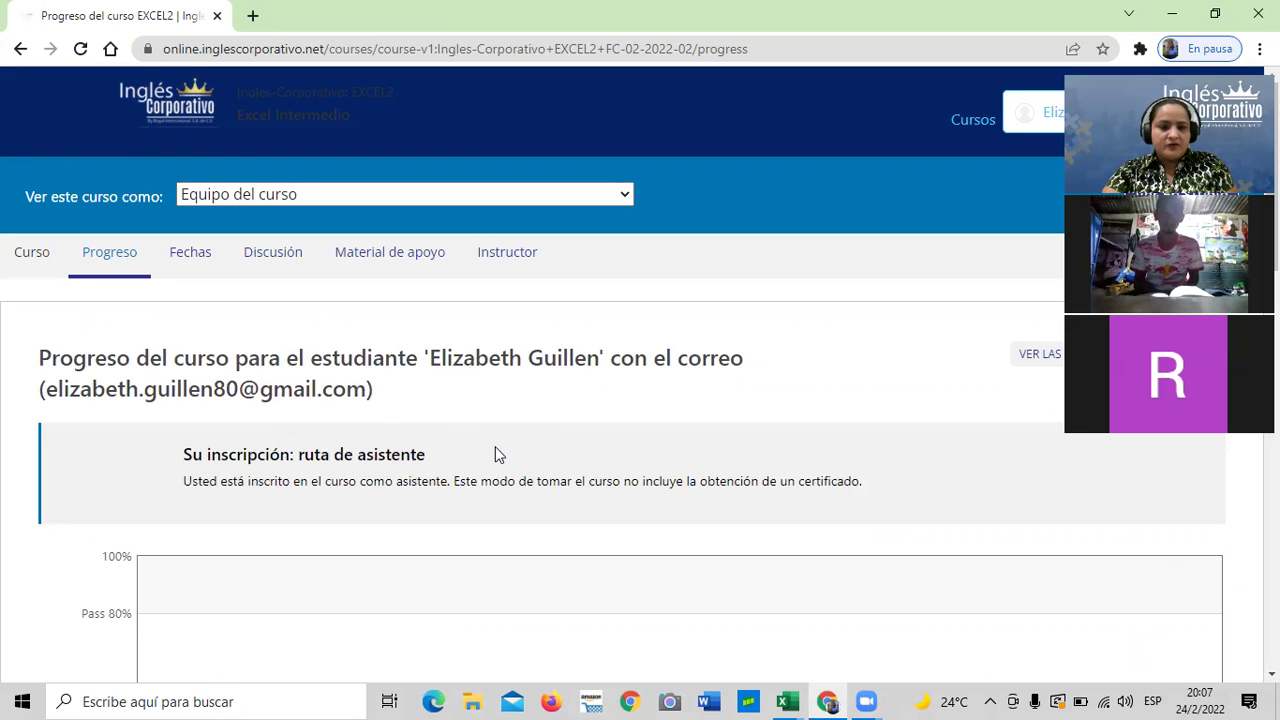
scroll(497, 443, down, 2)
scroll(497, 440, down, 2)
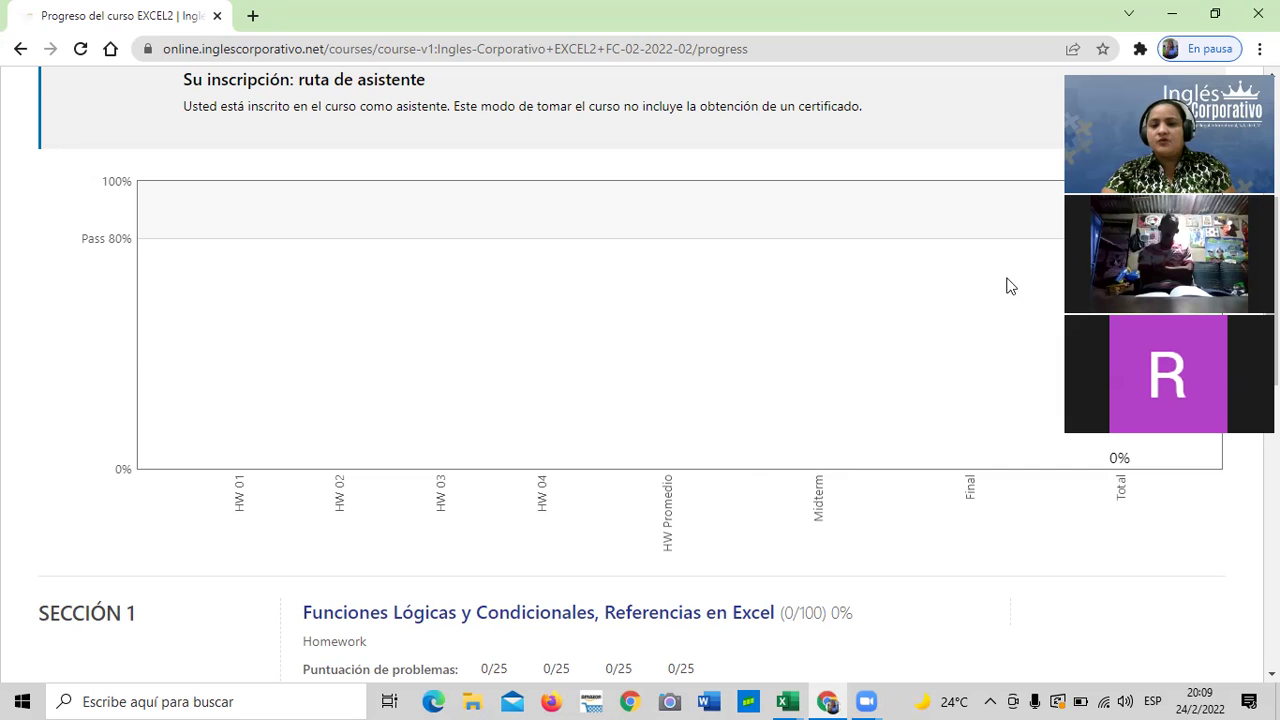
scroll(714, 417, down, 3)
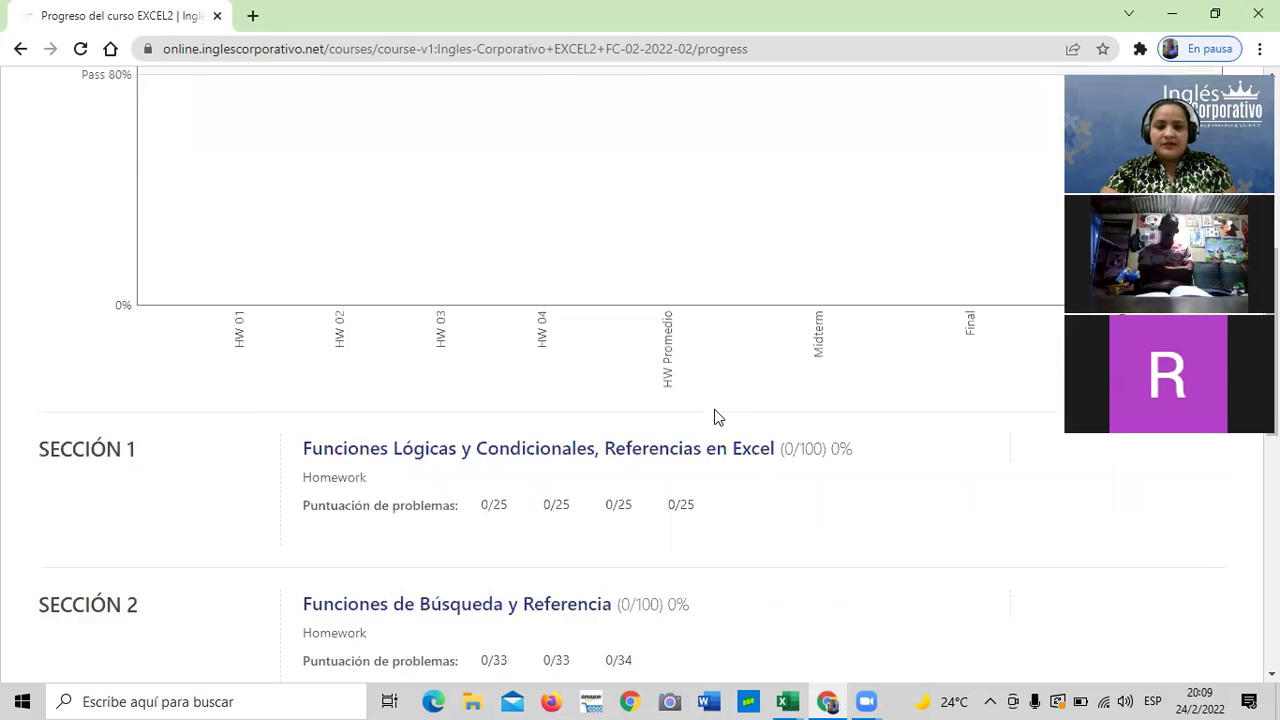
scroll(731, 478, up, 8)
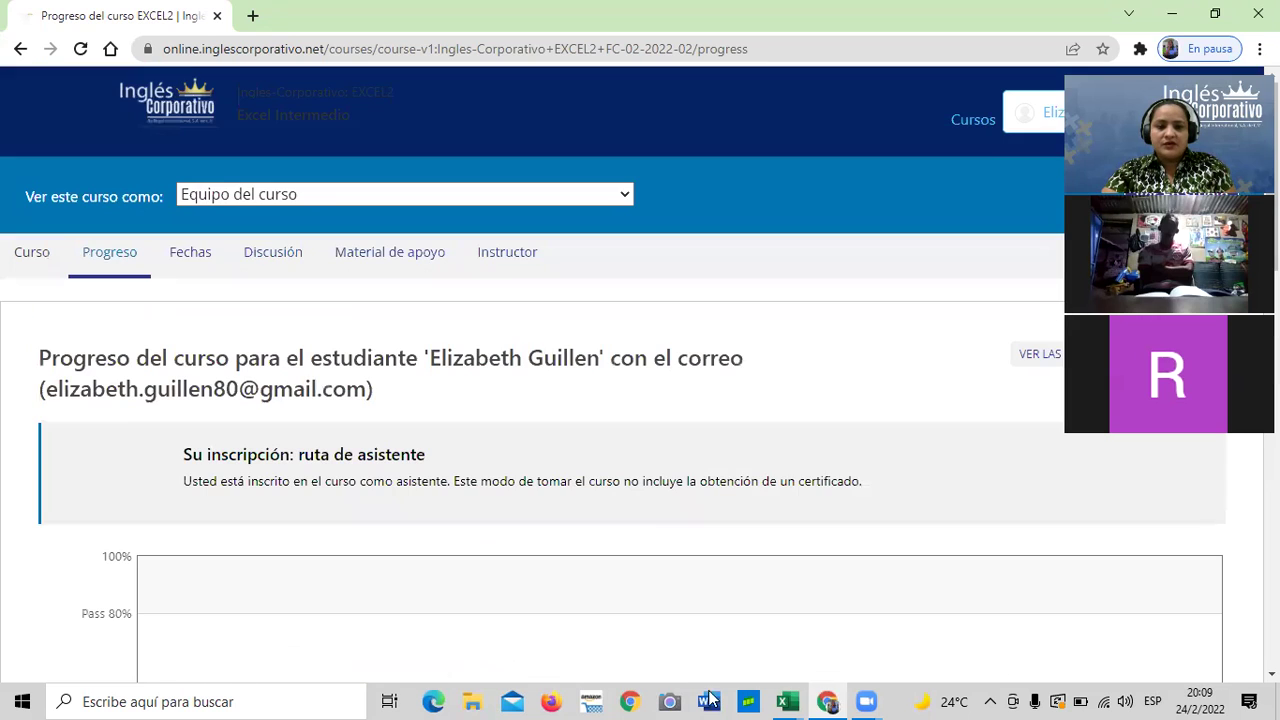
scroll(505, 500, down, 2)
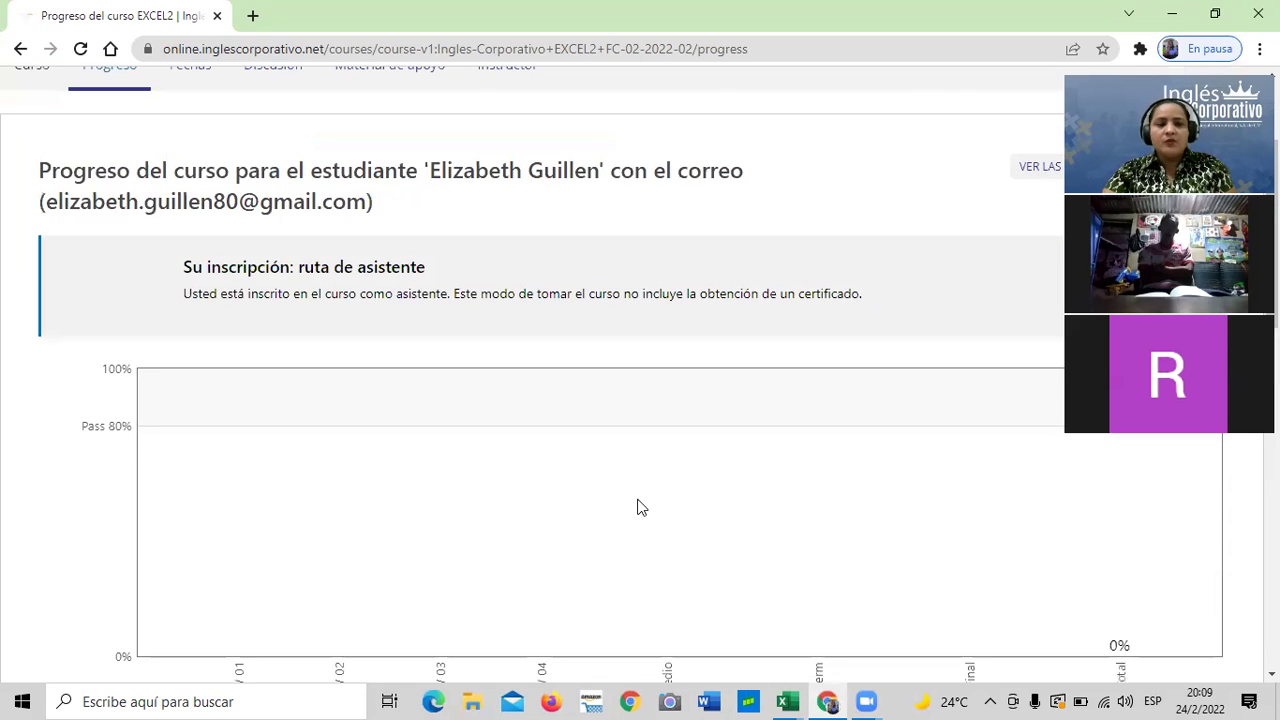
scroll(466, 424, up, 1)
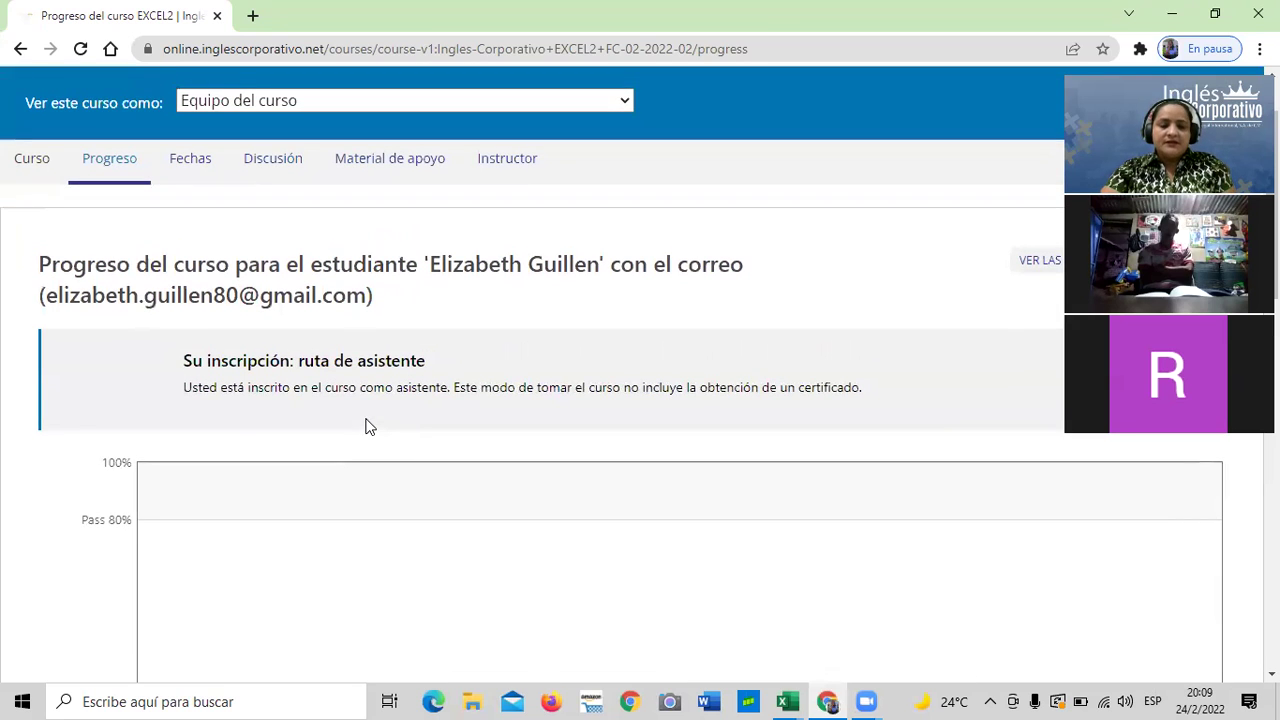
- Return to the Excel Intermedio course outline and look over its list of four sections
click(31, 160)
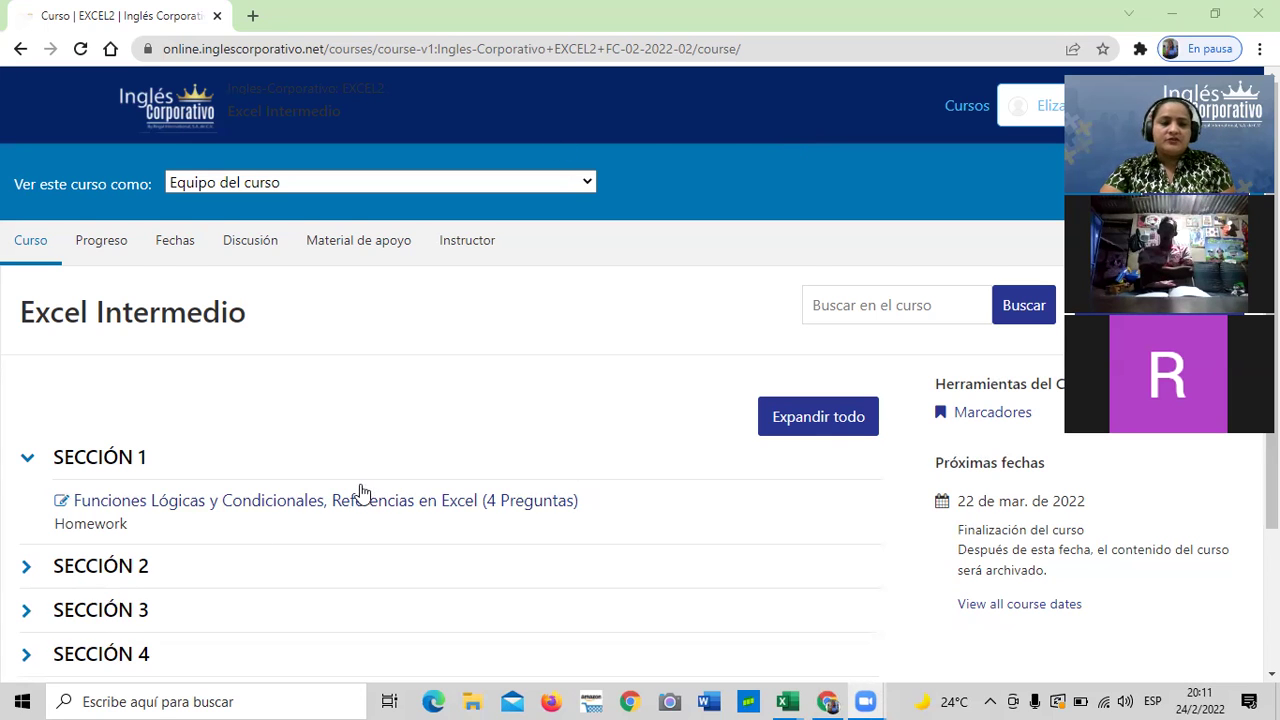
scroll(363, 492, down, 1)
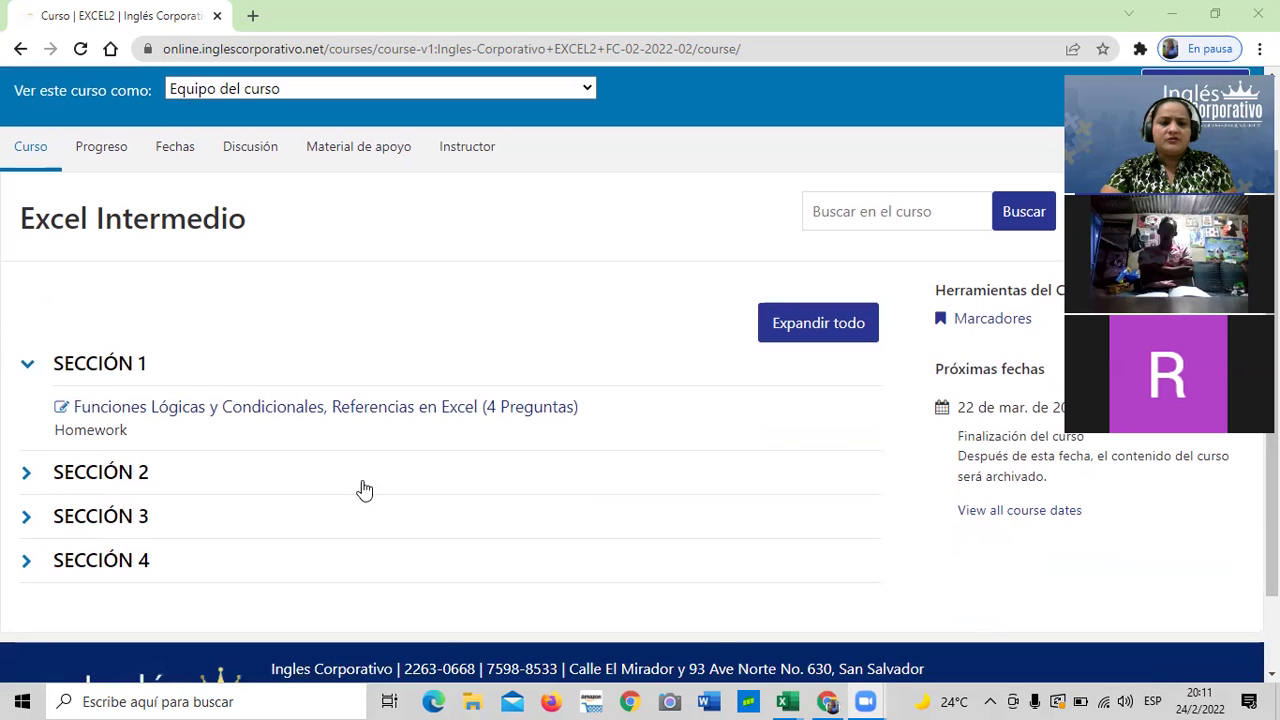
scroll(364, 490, up, 1)
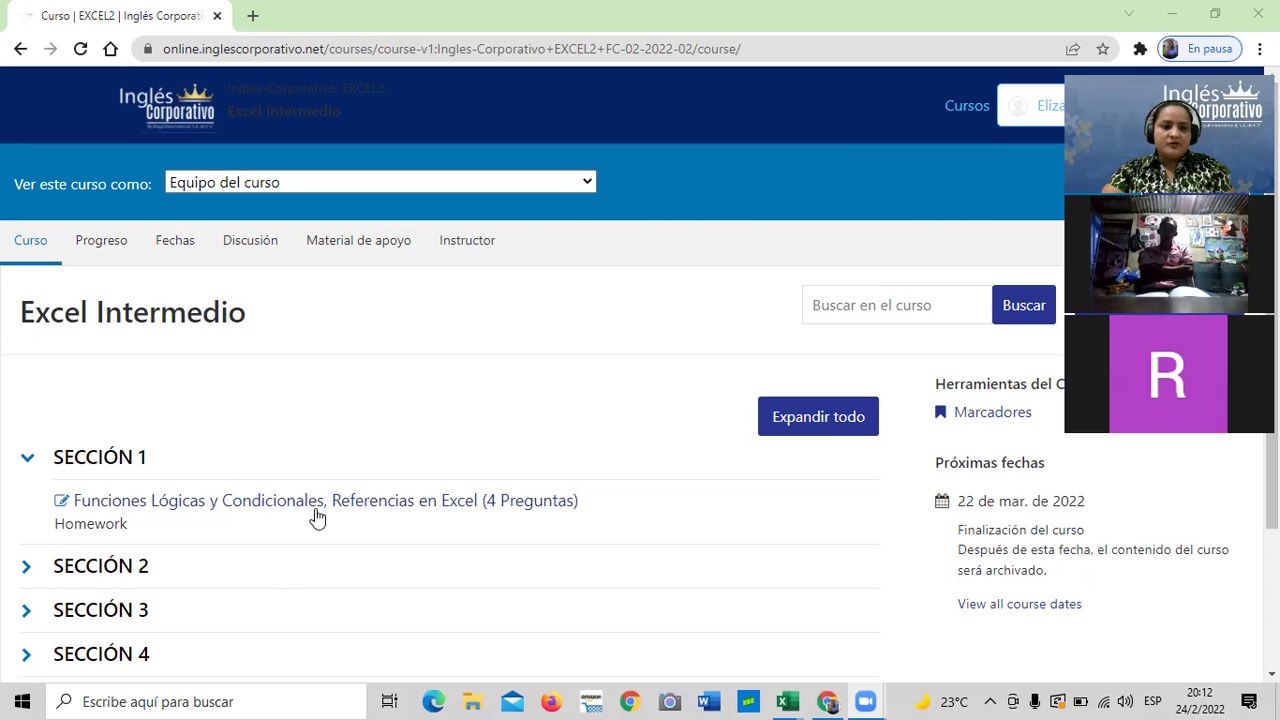
scroll(276, 538, down, 3)
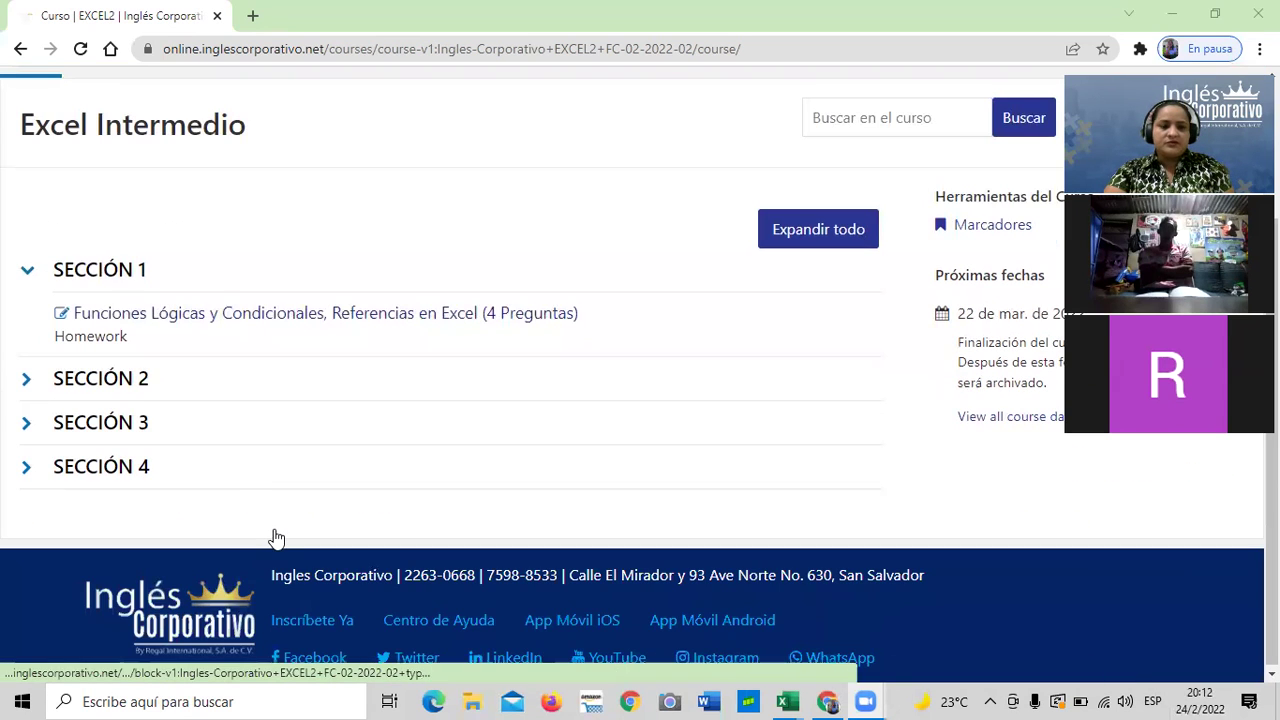
scroll(282, 505, up, 3)
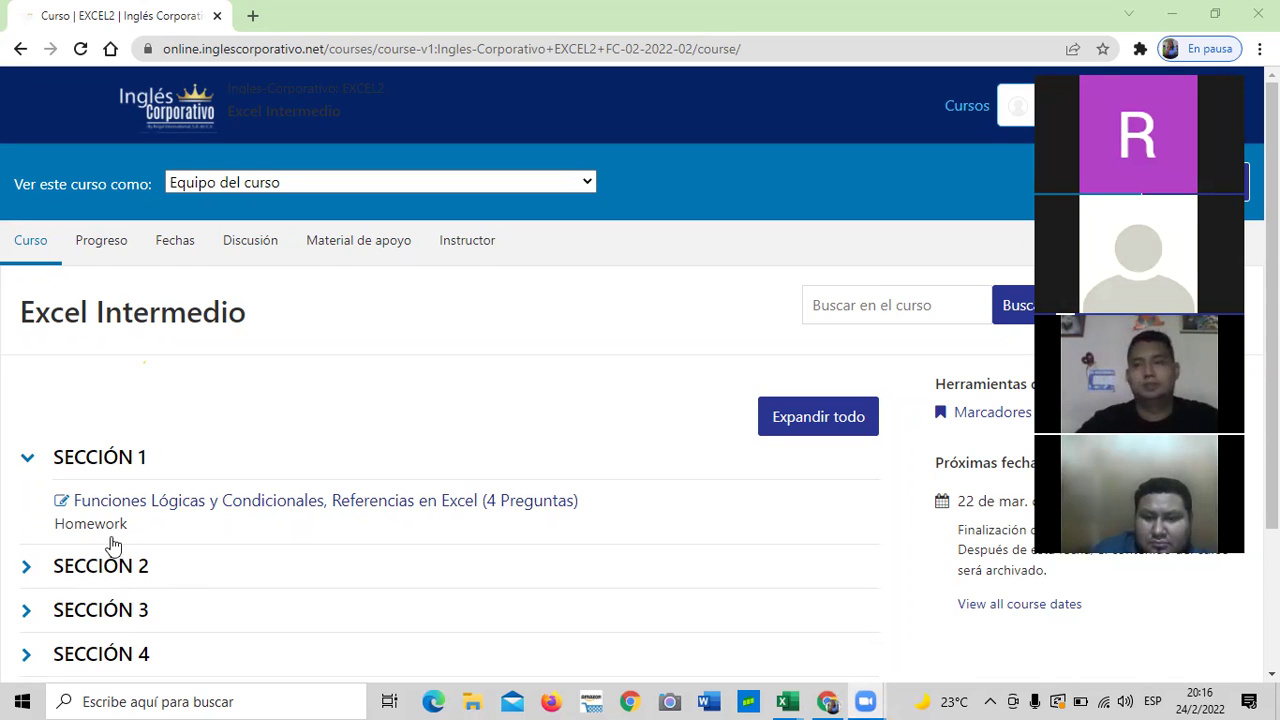
scroll(150, 545, down, 3)
scroll(258, 529, up, 3)
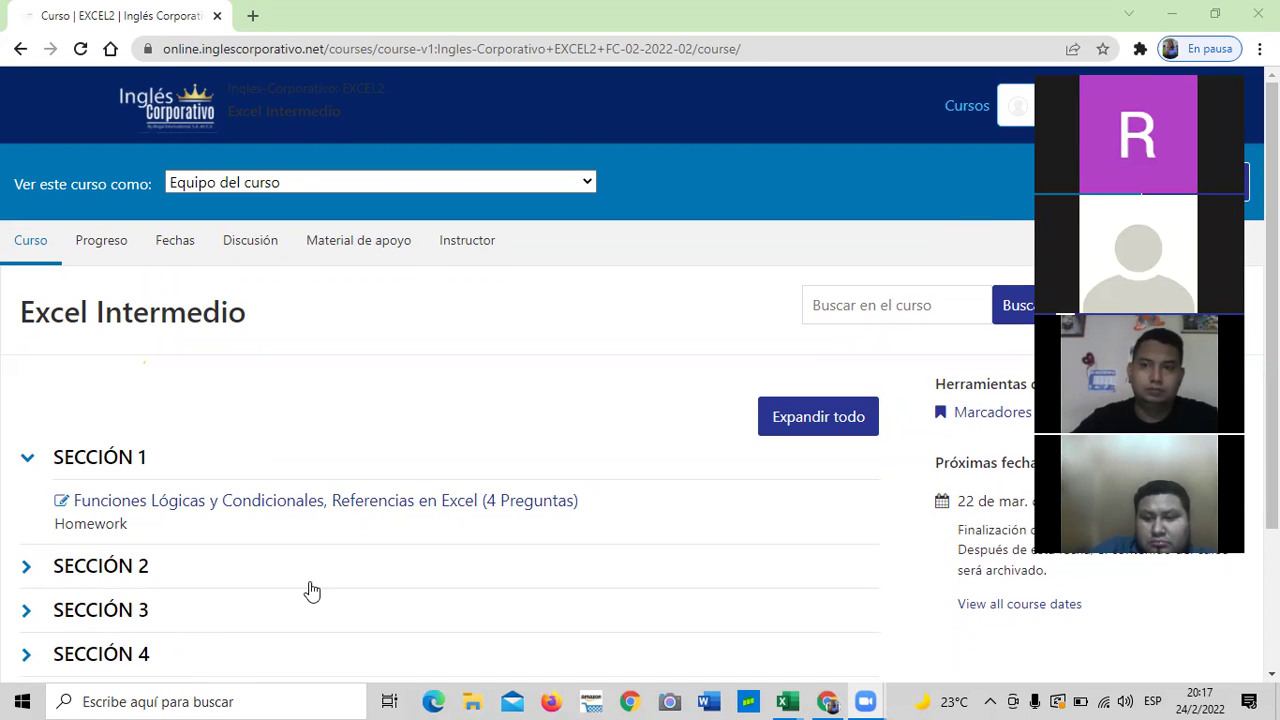
scroll(312, 591, down, 1)
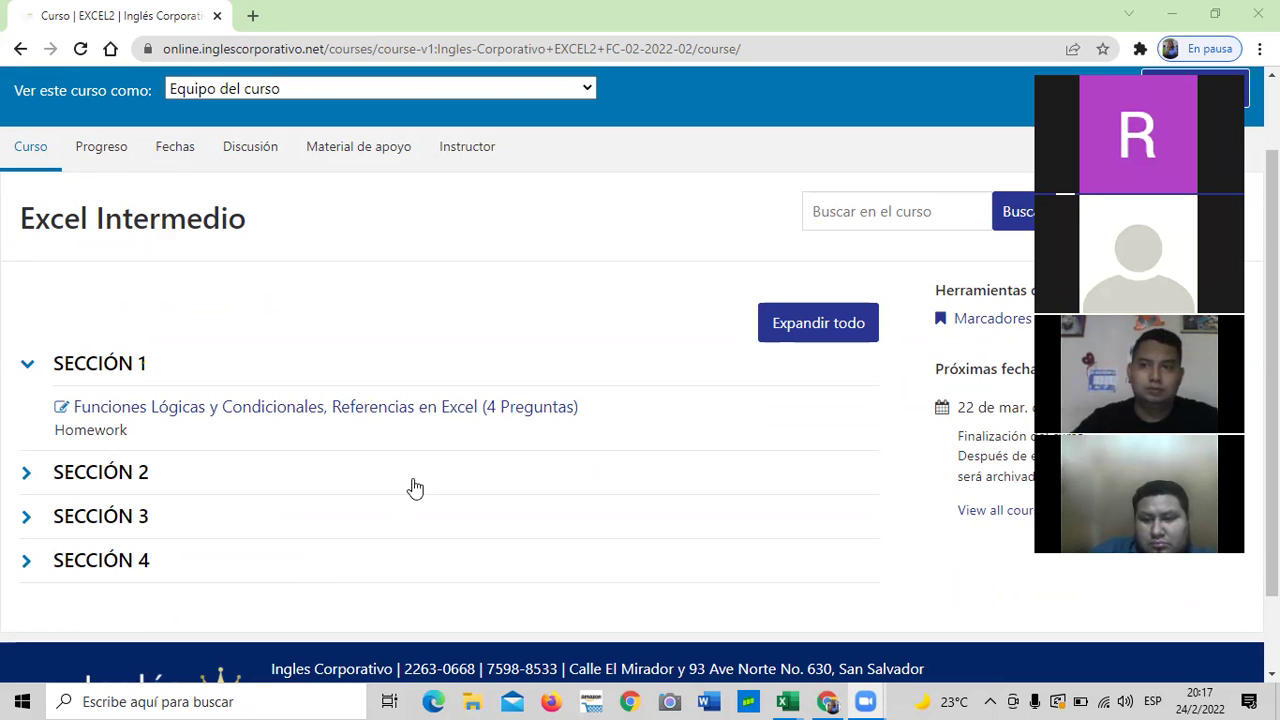
scroll(437, 477, up, 1)
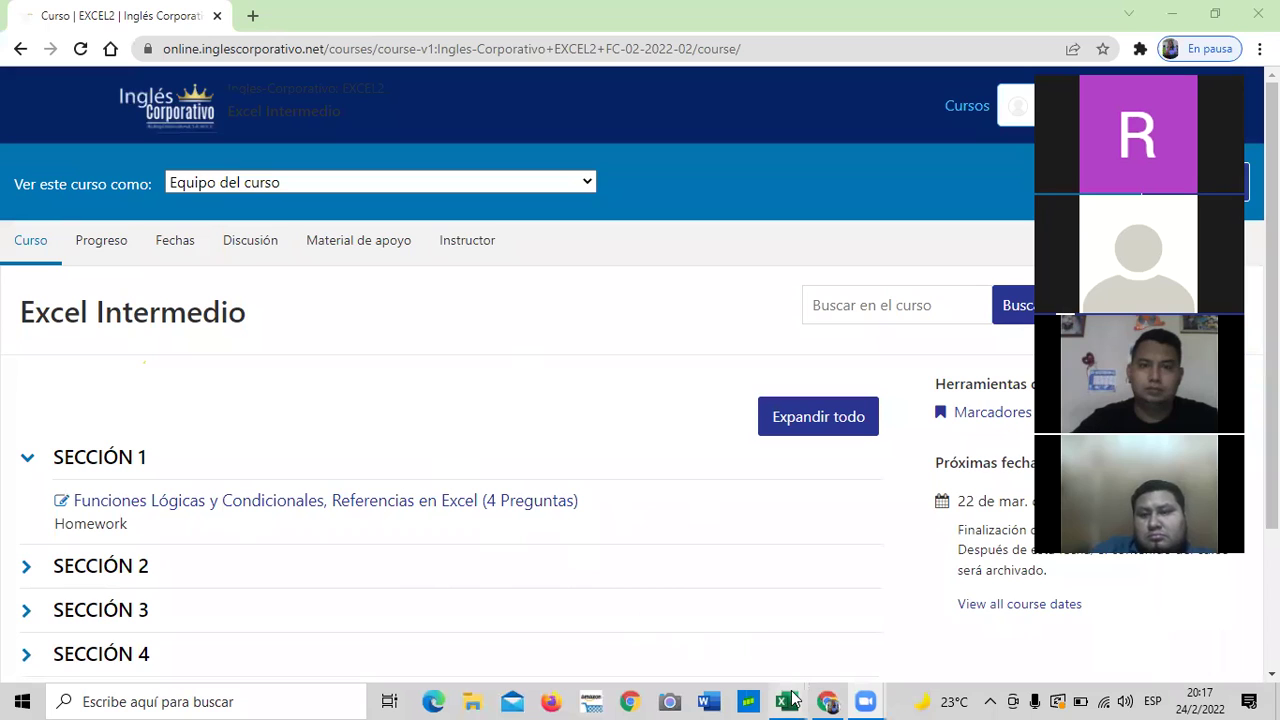
mouse_move(791, 697)
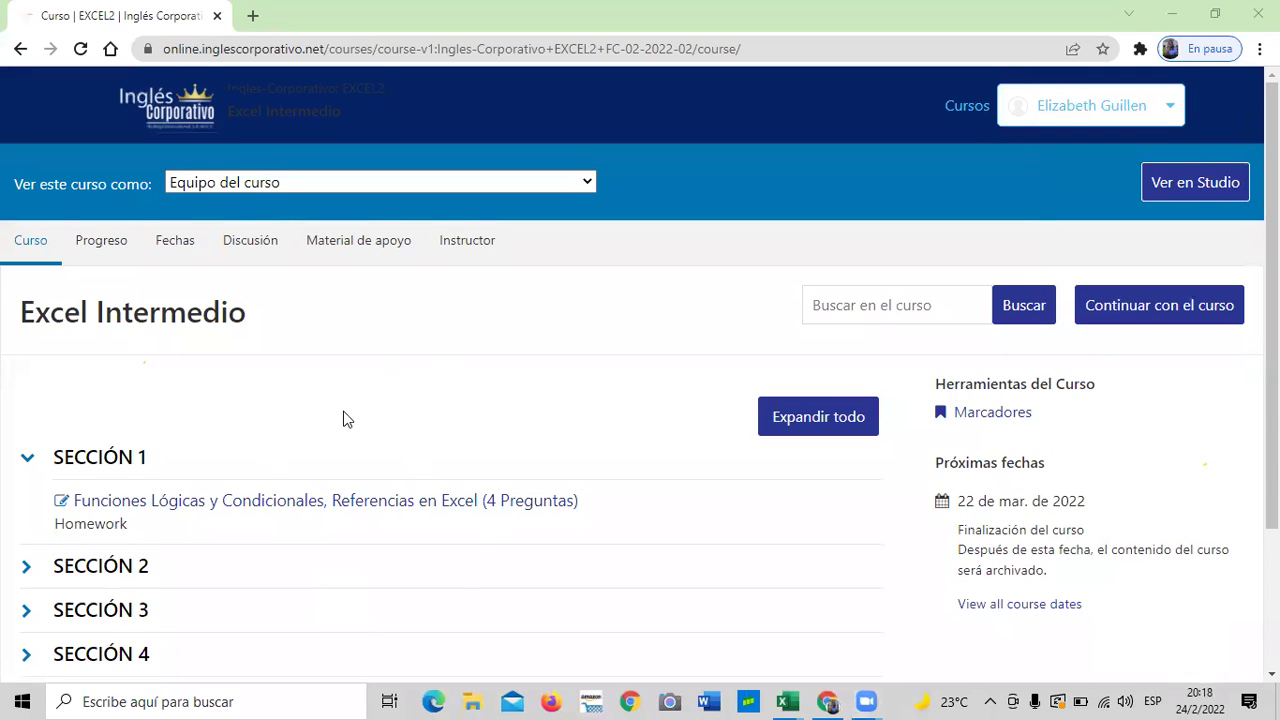
- Open SECCIÓN 1's lesson Funciones Lógicas y Condicionales, Referencias en Excel and go to unit 1.0 Objetivo de la lección
scroll(343, 418, down, 2)
click(294, 413)
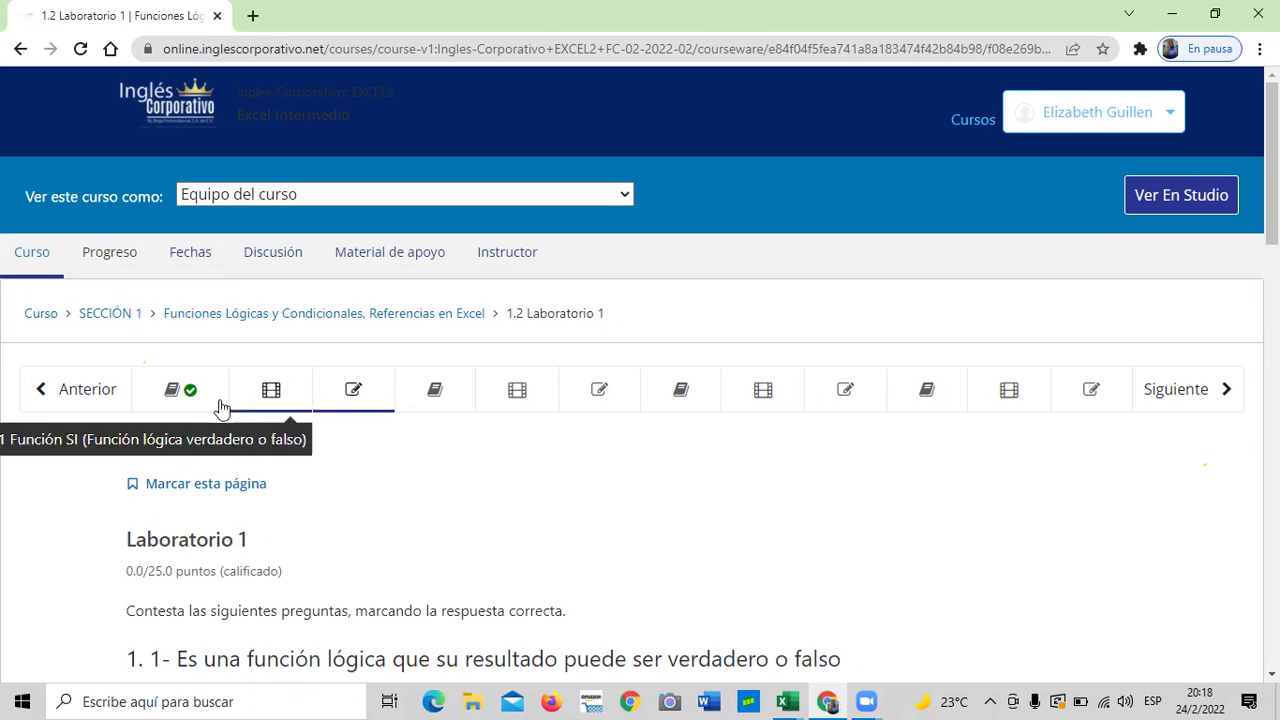
click(168, 392)
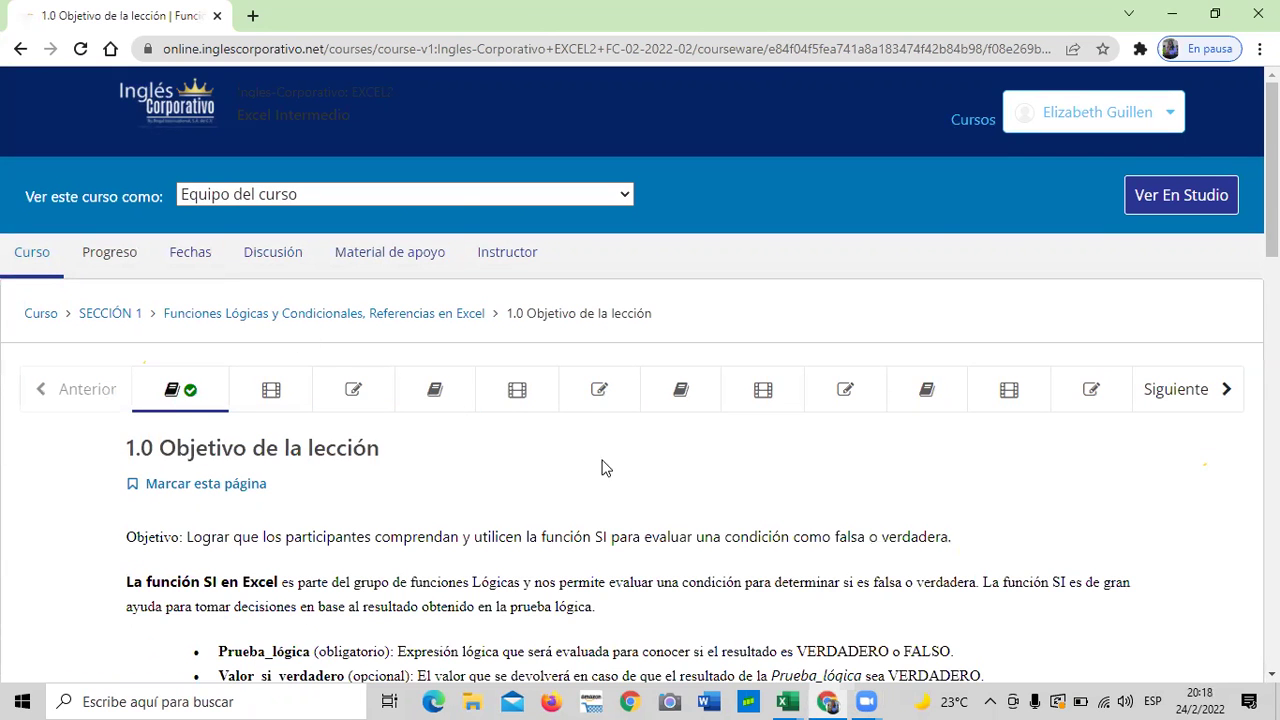
- Read the lesson objective and the descriptions of the SI function's arguments Prueba_lógica, Valor_si_verdadero and Valor_si_falso
scroll(525, 495, down, 1)
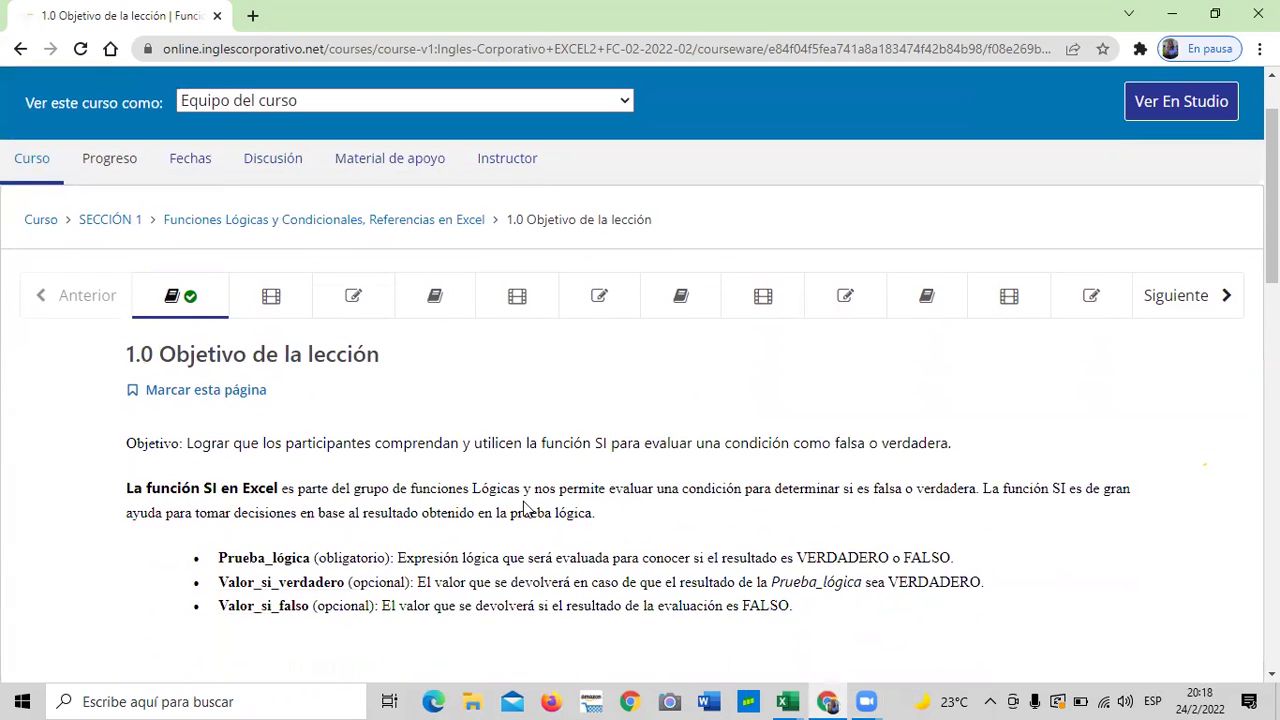
scroll(525, 495, down, 1)
scroll(760, 565, down, 1)
scroll(753, 575, down, 1)
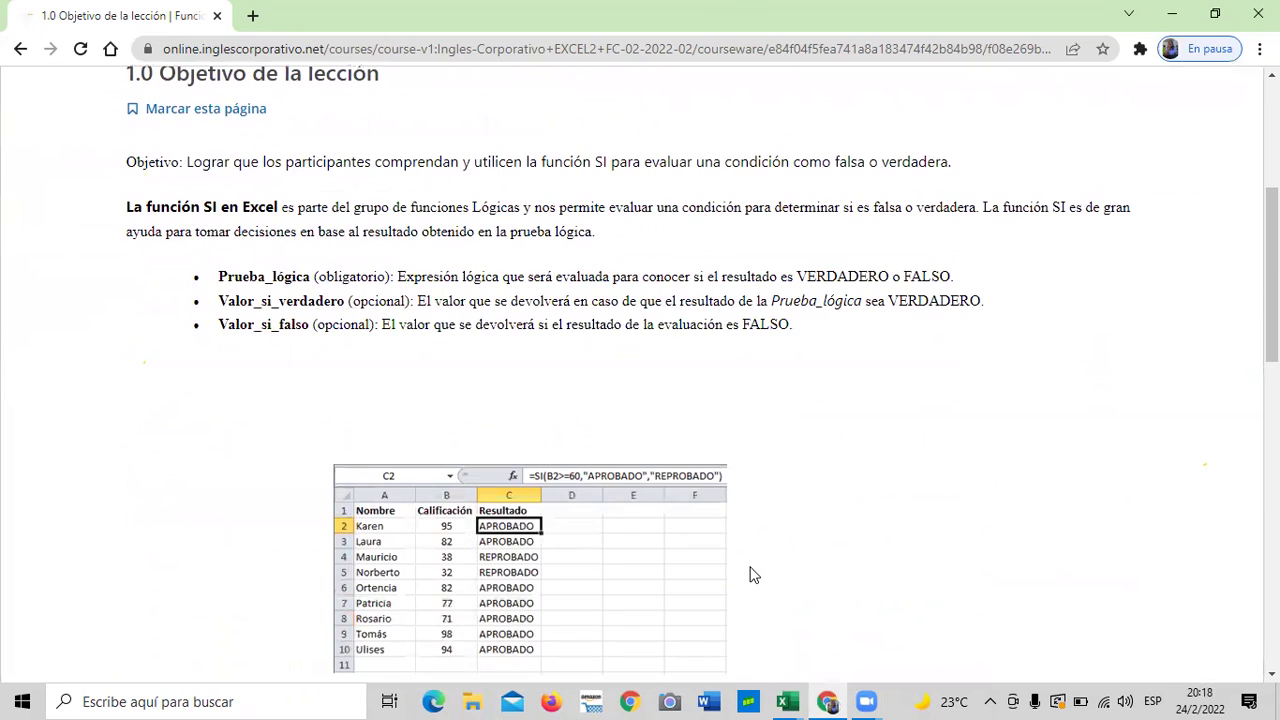
scroll(753, 575, up, 1)
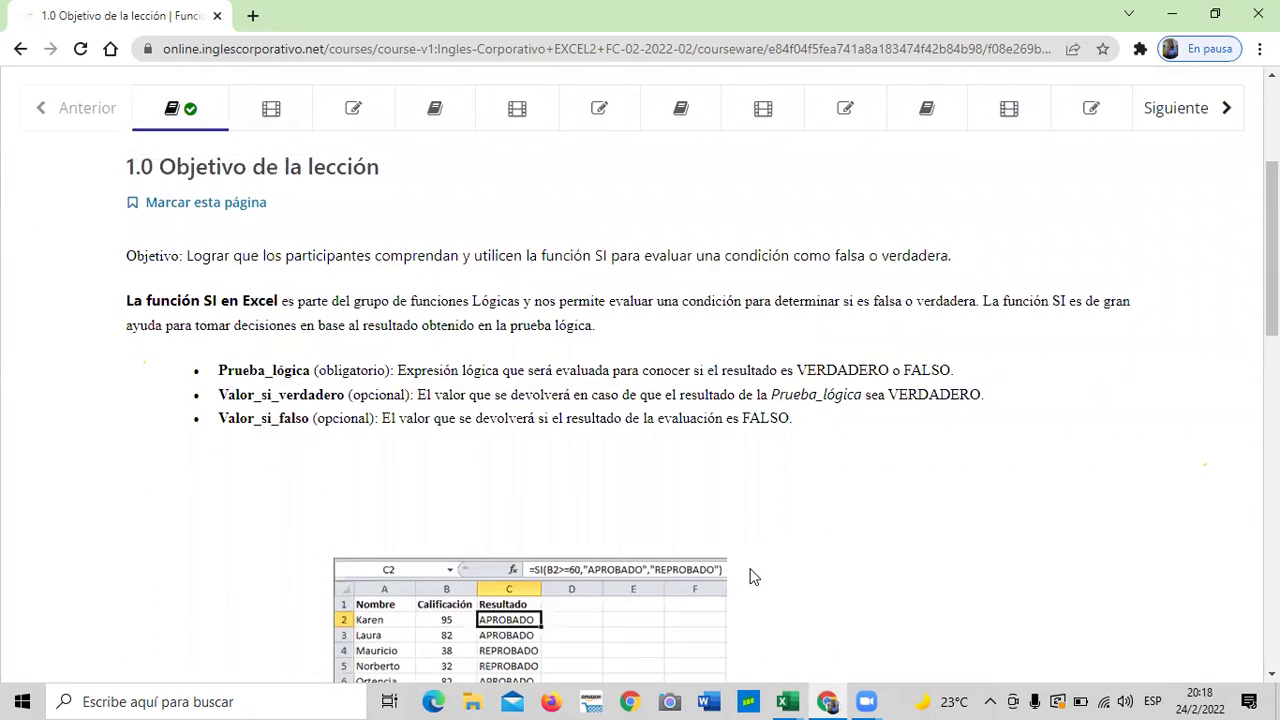
scroll(753, 575, up, 2)
scroll(753, 575, down, 1)
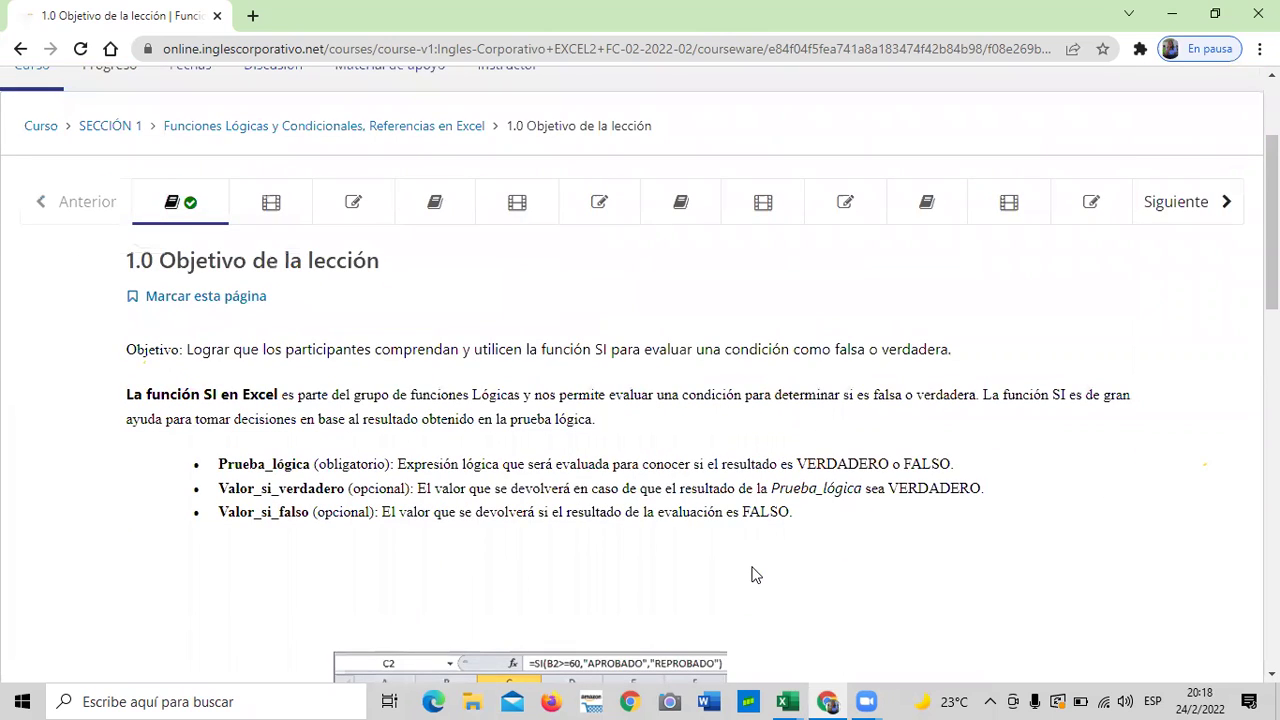
scroll(687, 540, down, 2)
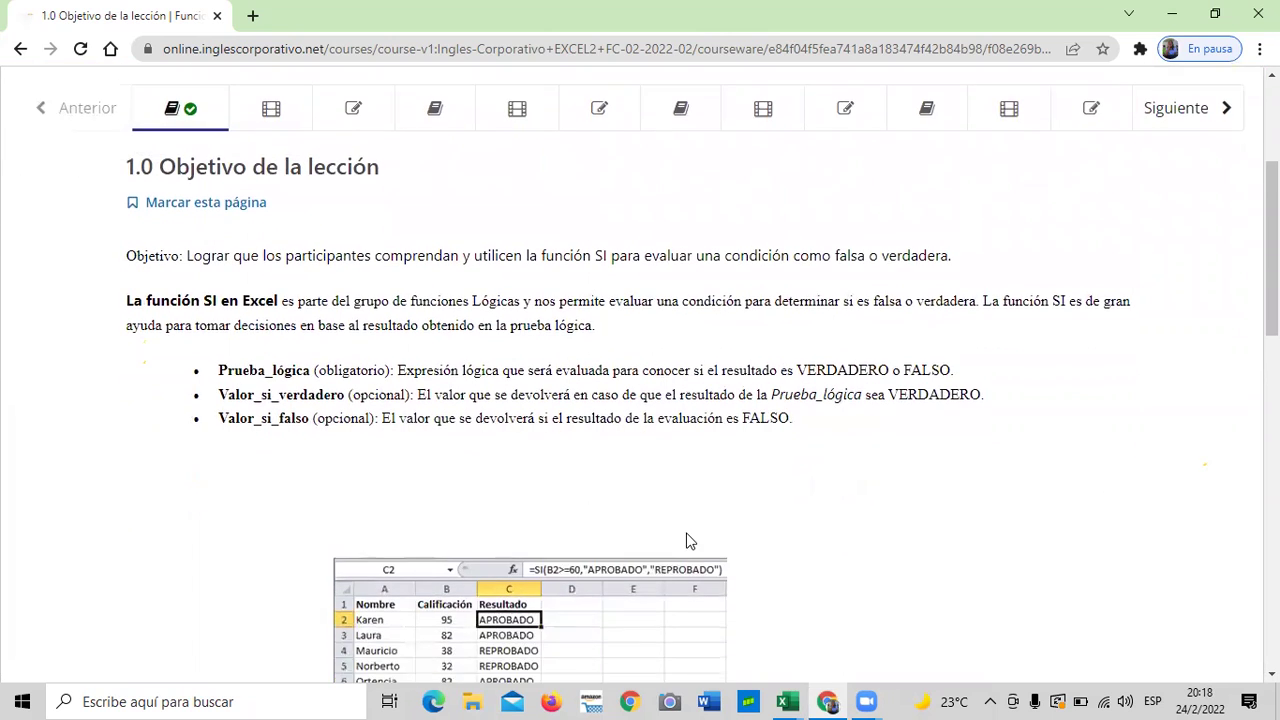
scroll(710, 462, up, 2)
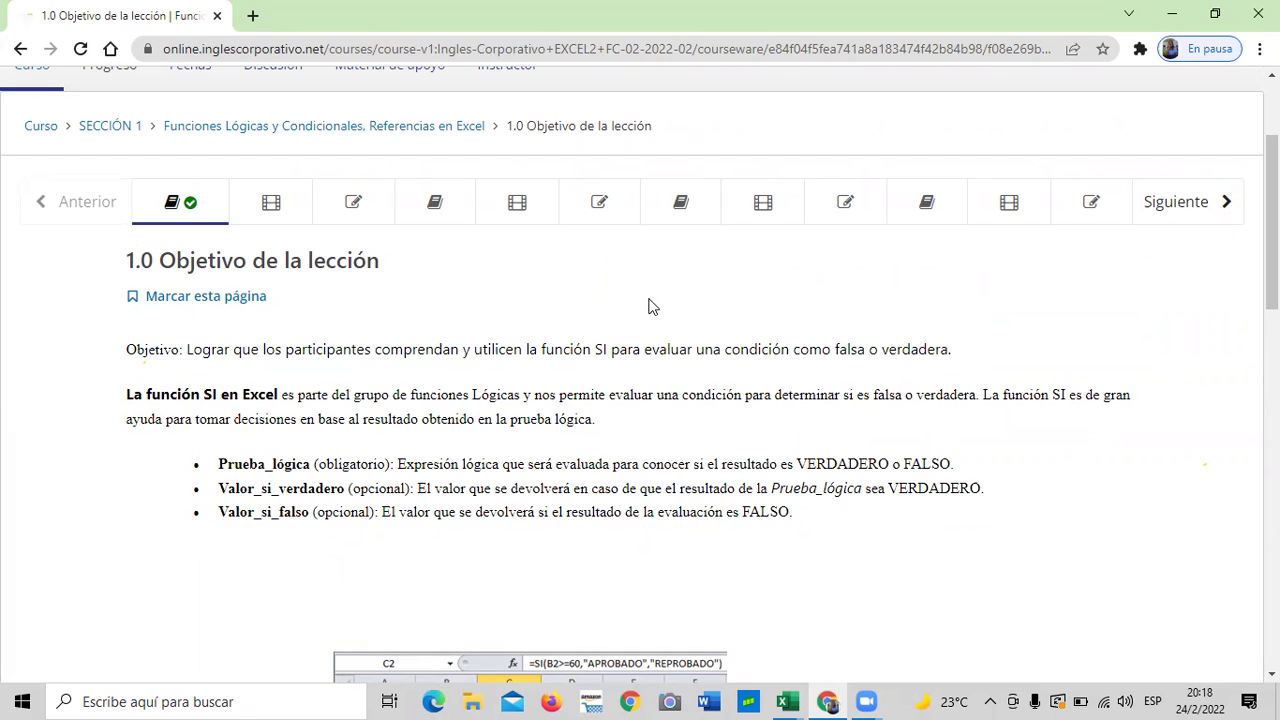
scroll(623, 289, down, 1)
scroll(622, 290, up, 1)
scroll(1010, 538, down, 1)
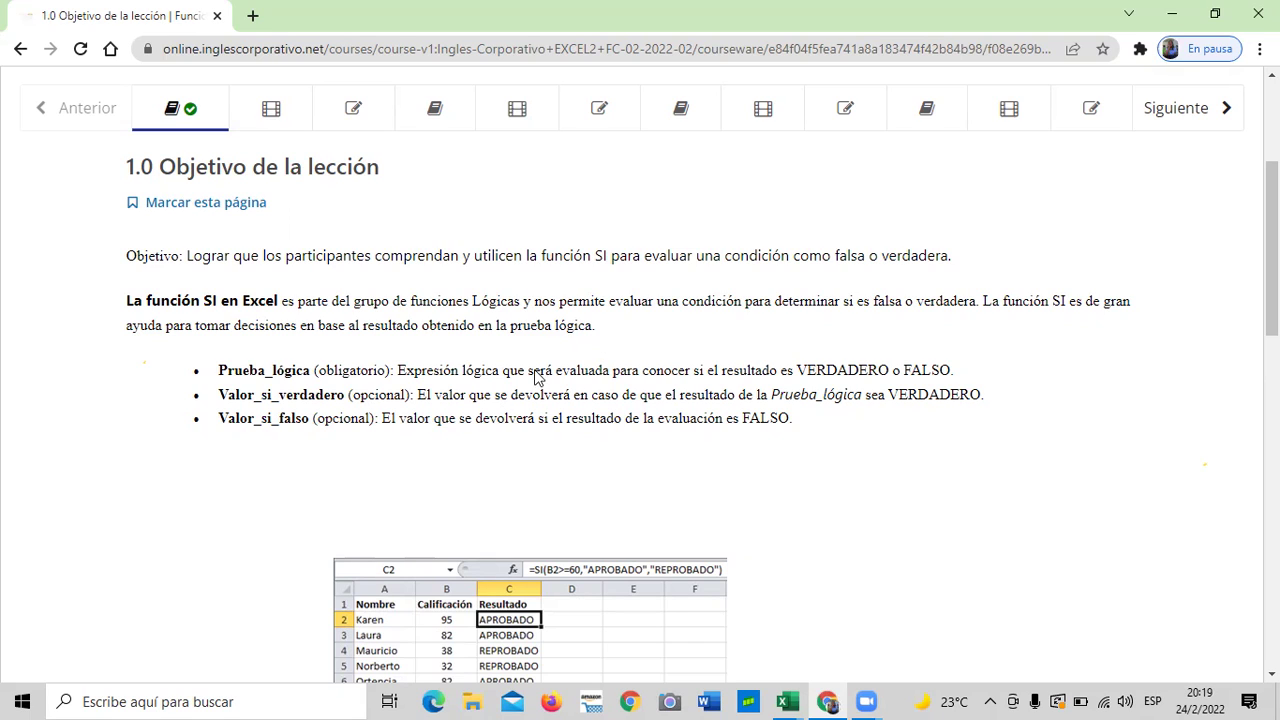
- Examine the example grades table that uses the formula =SI(B2>=60,"APROBADO","REPROBADO") alongside the argument descriptions
scroll(658, 340, down, 1)
scroll(600, 338, down, 2)
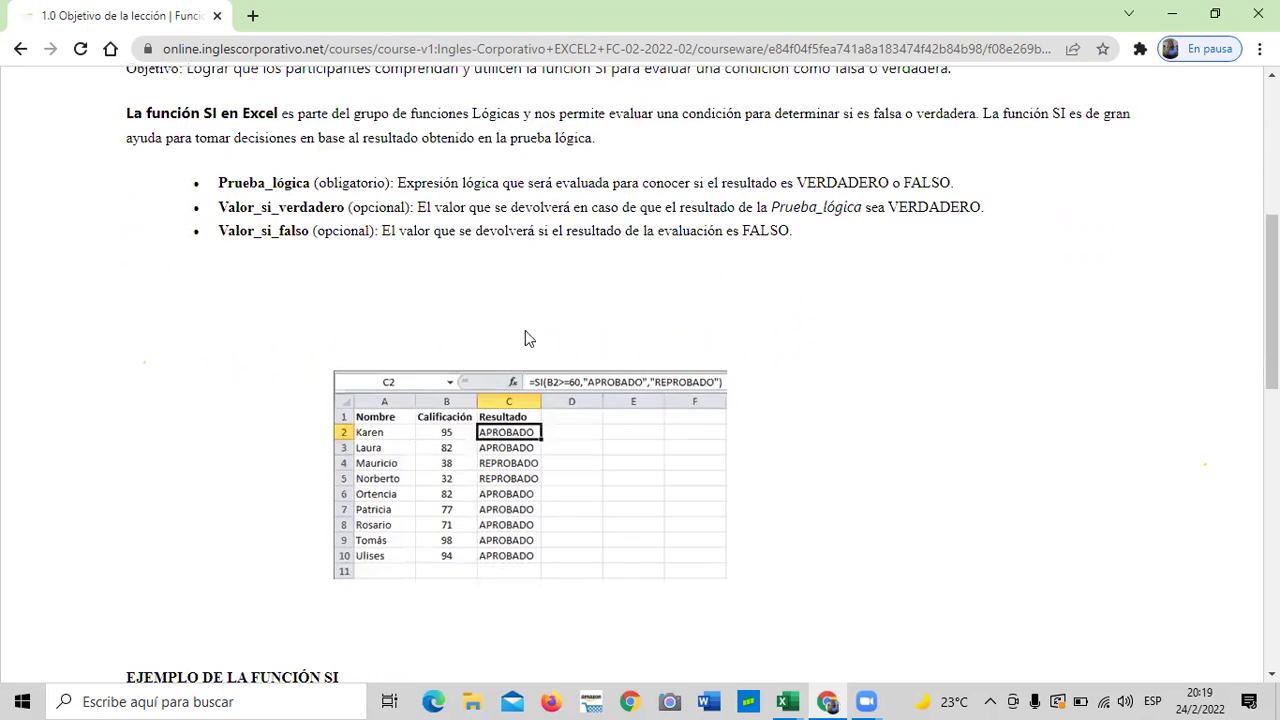
scroll(533, 465, down, 2)
scroll(537, 465, up, 5)
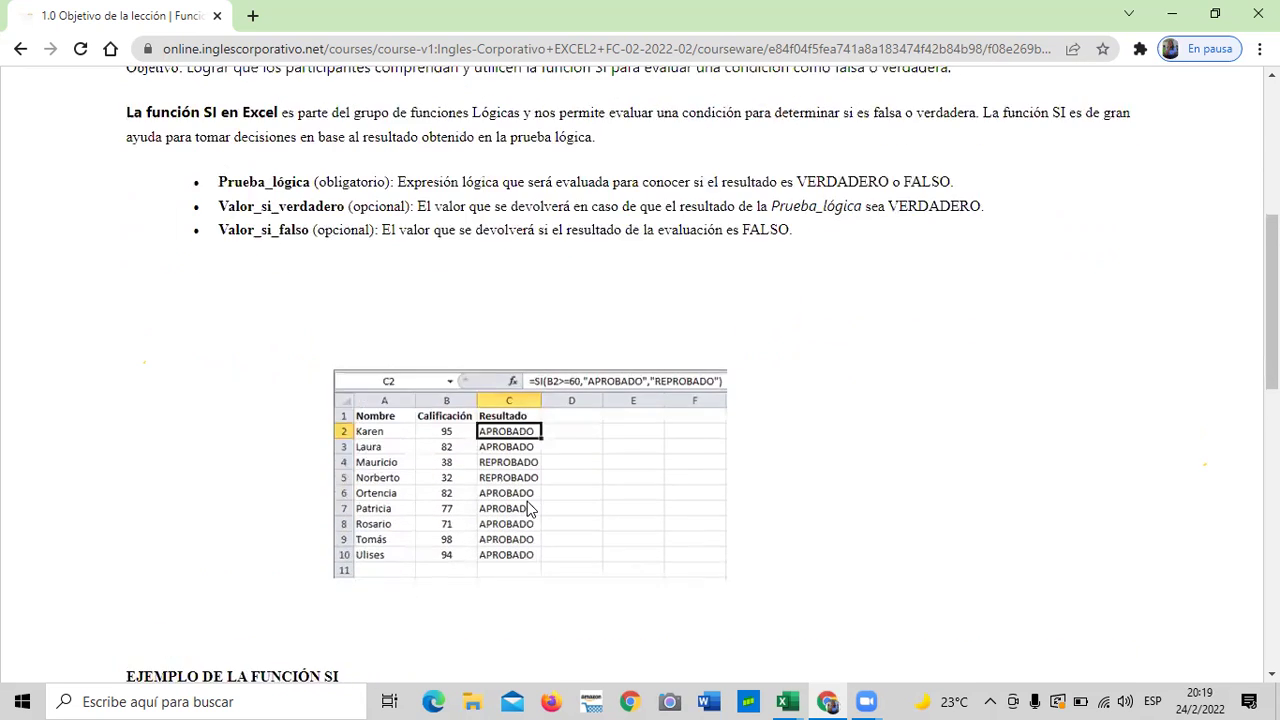
scroll(306, 437, down, 1)
scroll(250, 485, down, 1)
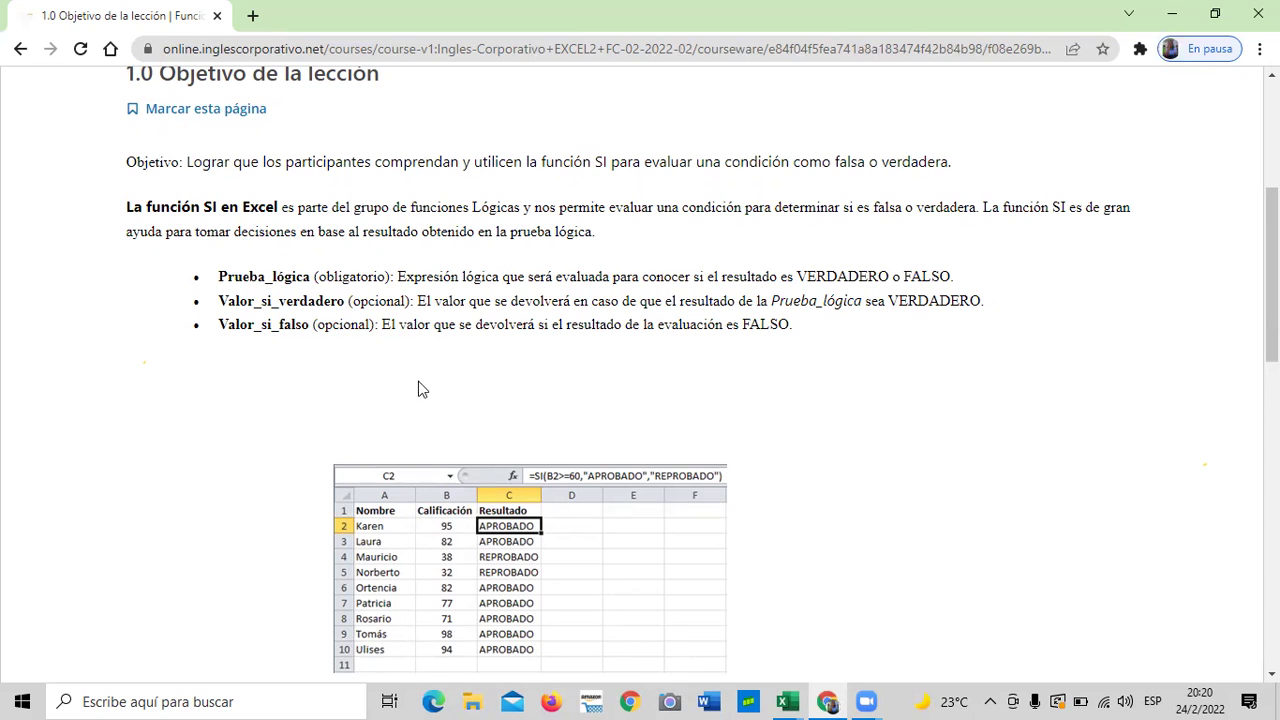
scroll(789, 446, down, 1)
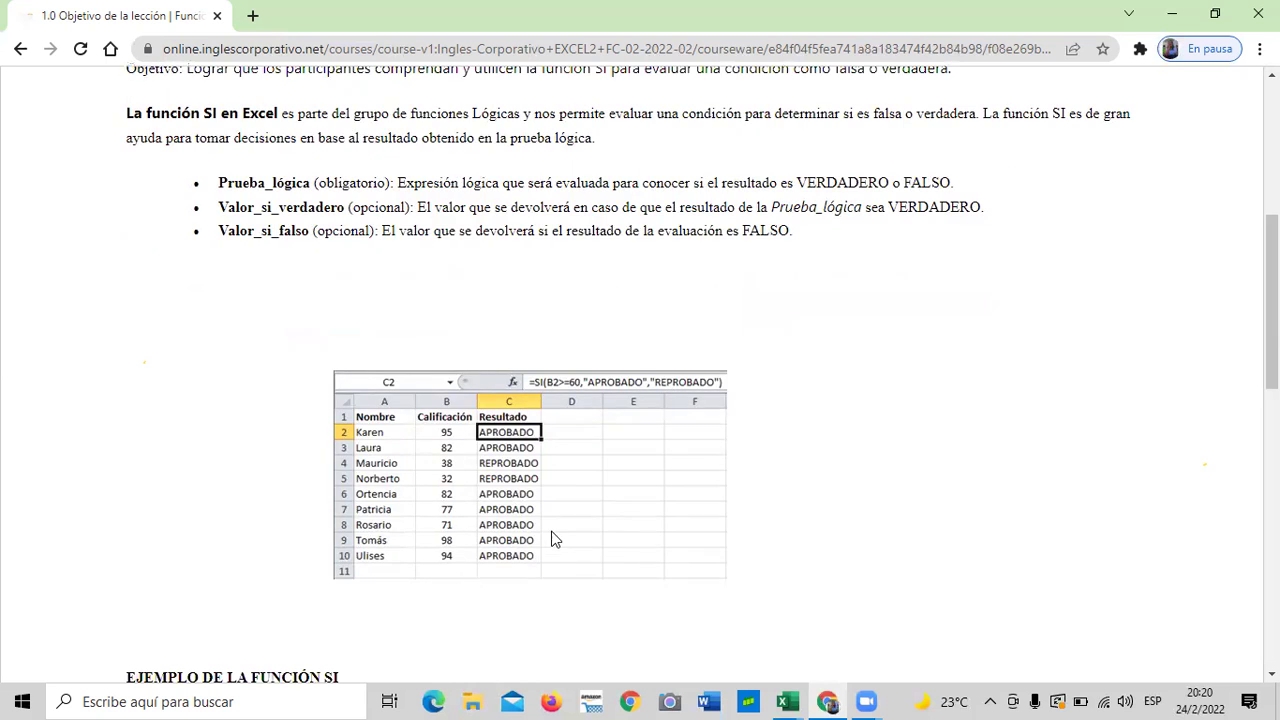
- Read the EJEMPLO DE LA FUNCIÓN SI section, from the pass/fail grades example to the Argumentos de función image
scroll(551, 517, down, 2)
scroll(551, 517, up, 1)
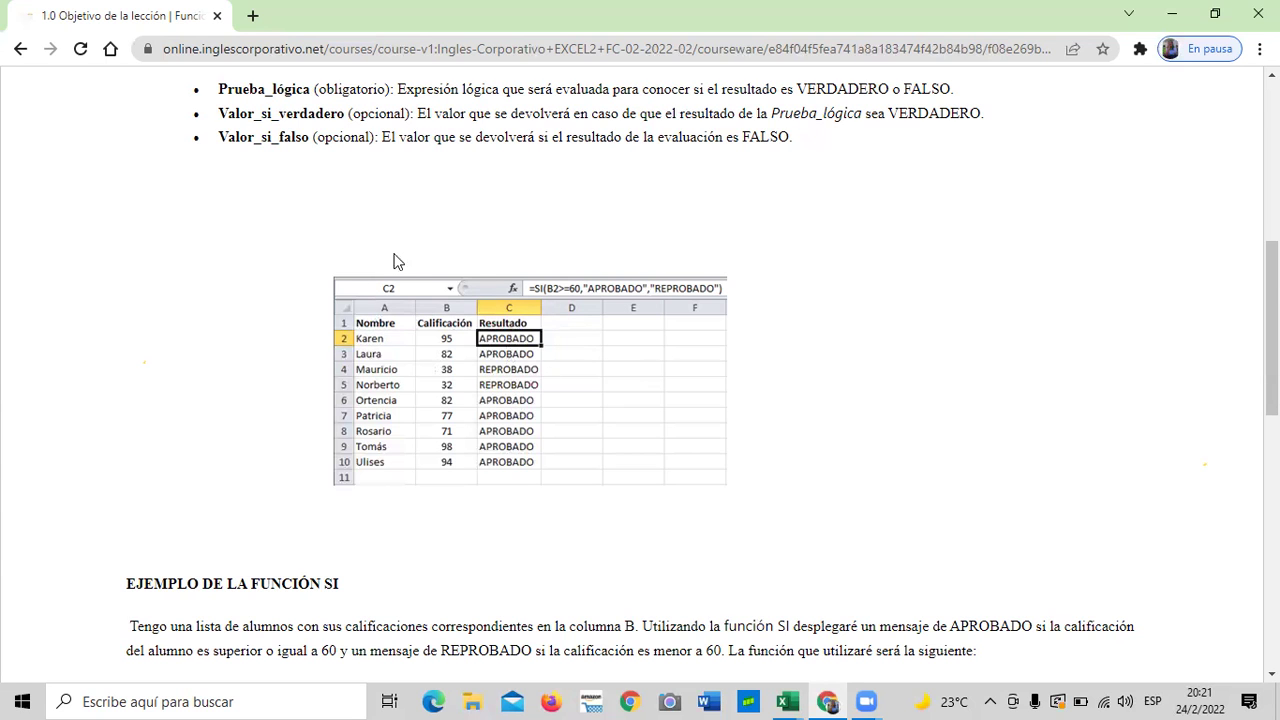
scroll(555, 355, down, 1)
scroll(555, 354, down, 3)
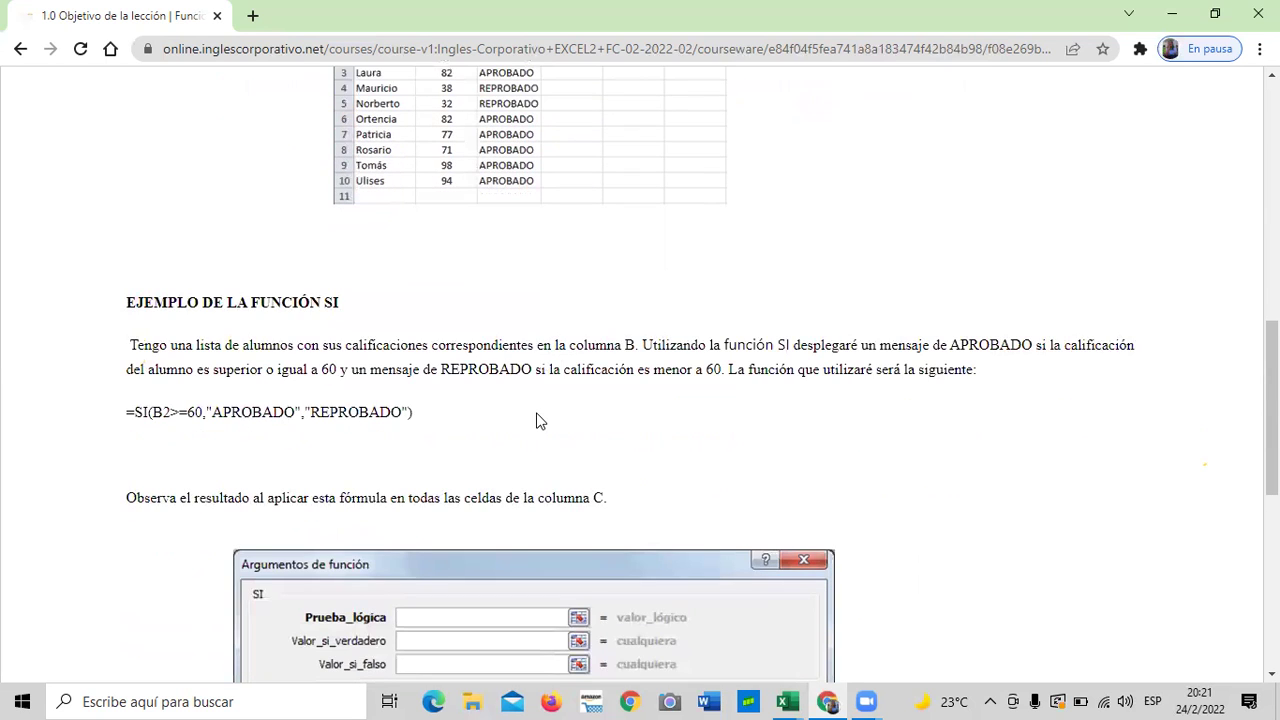
scroll(537, 421, down, 1)
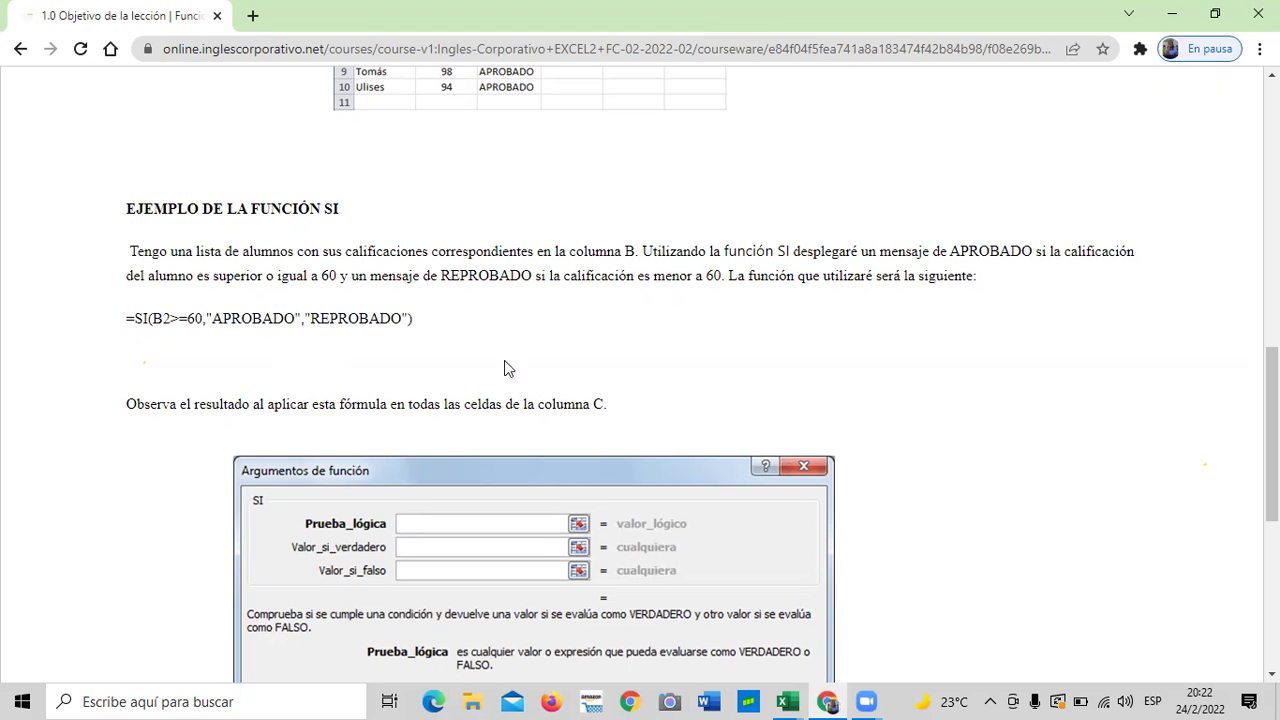
scroll(508, 366, down, 1)
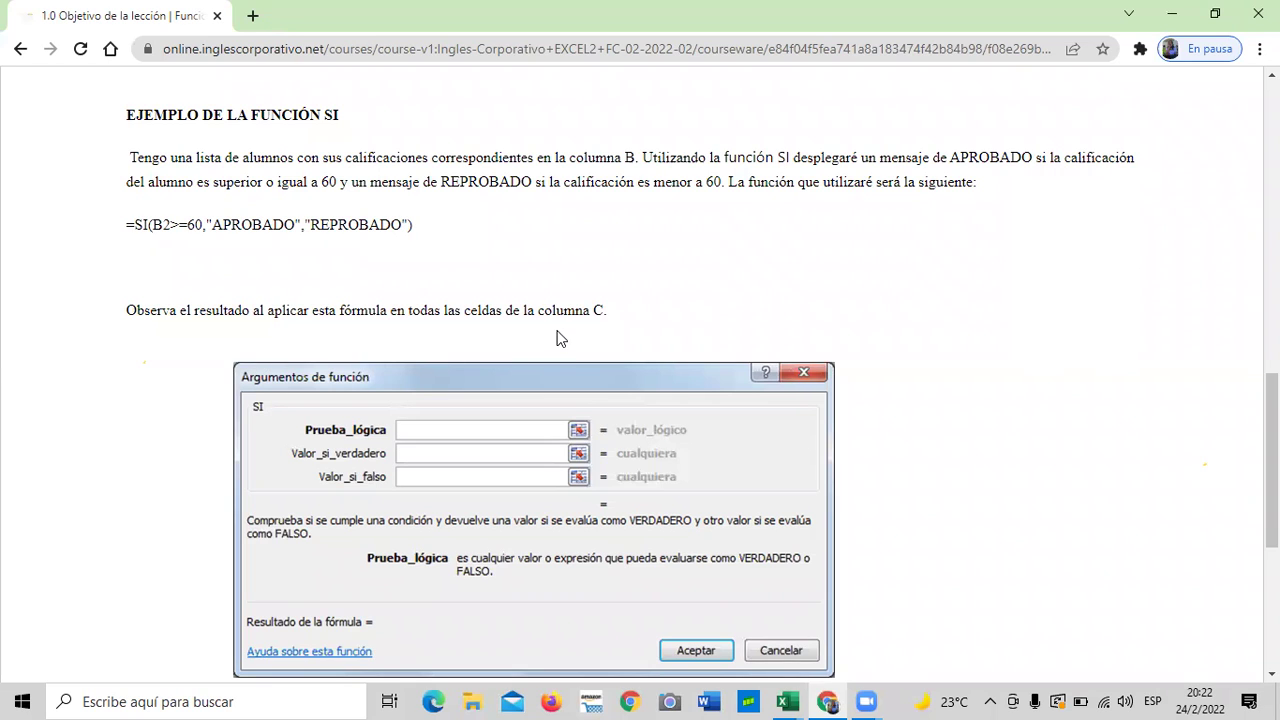
scroll(557, 338, down, 1)
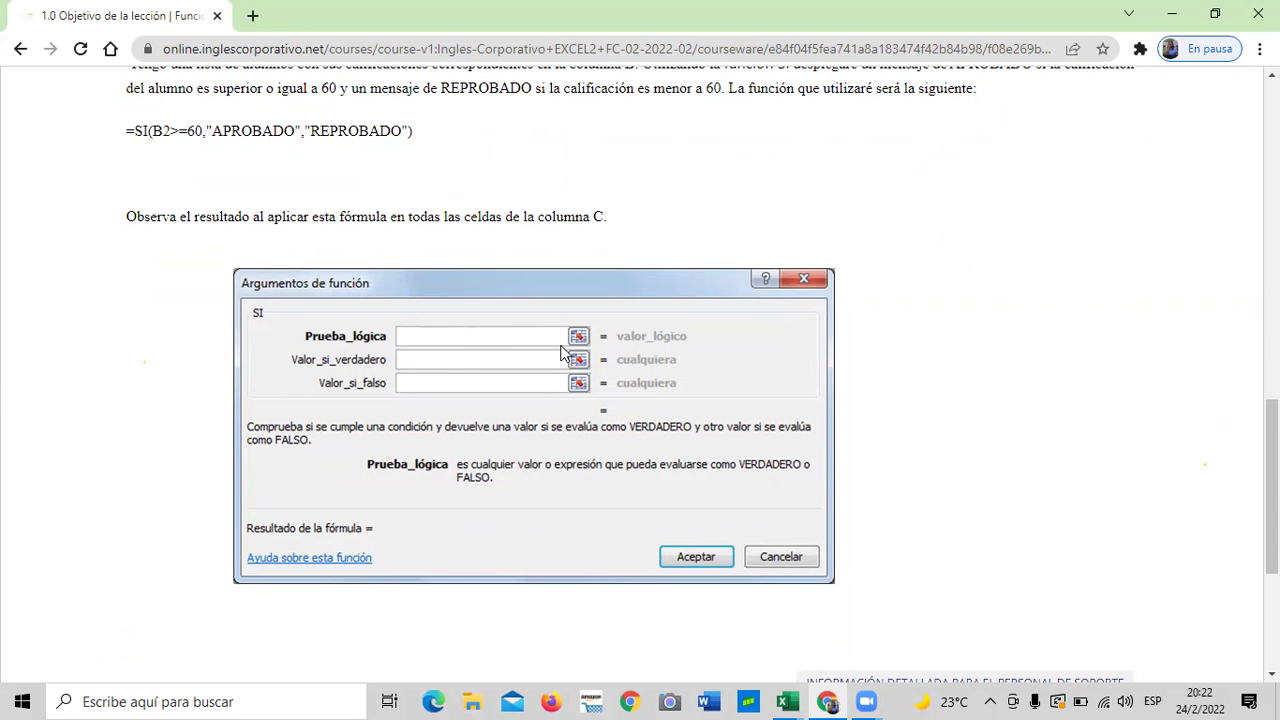
- Go to unit 1.1 Función SI (Función lógica verdadero o falso) and look over its embedded video
scroll(555, 350, down, 3)
click(686, 433)
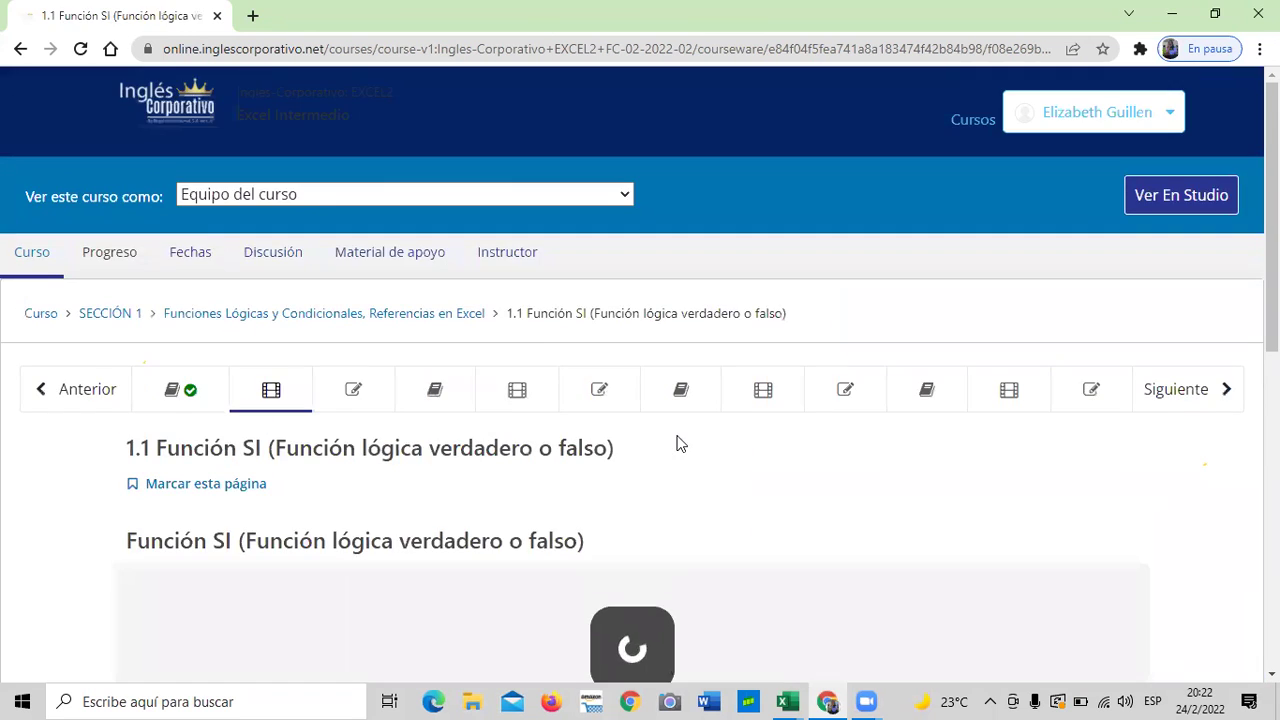
scroll(676, 440, down, 4)
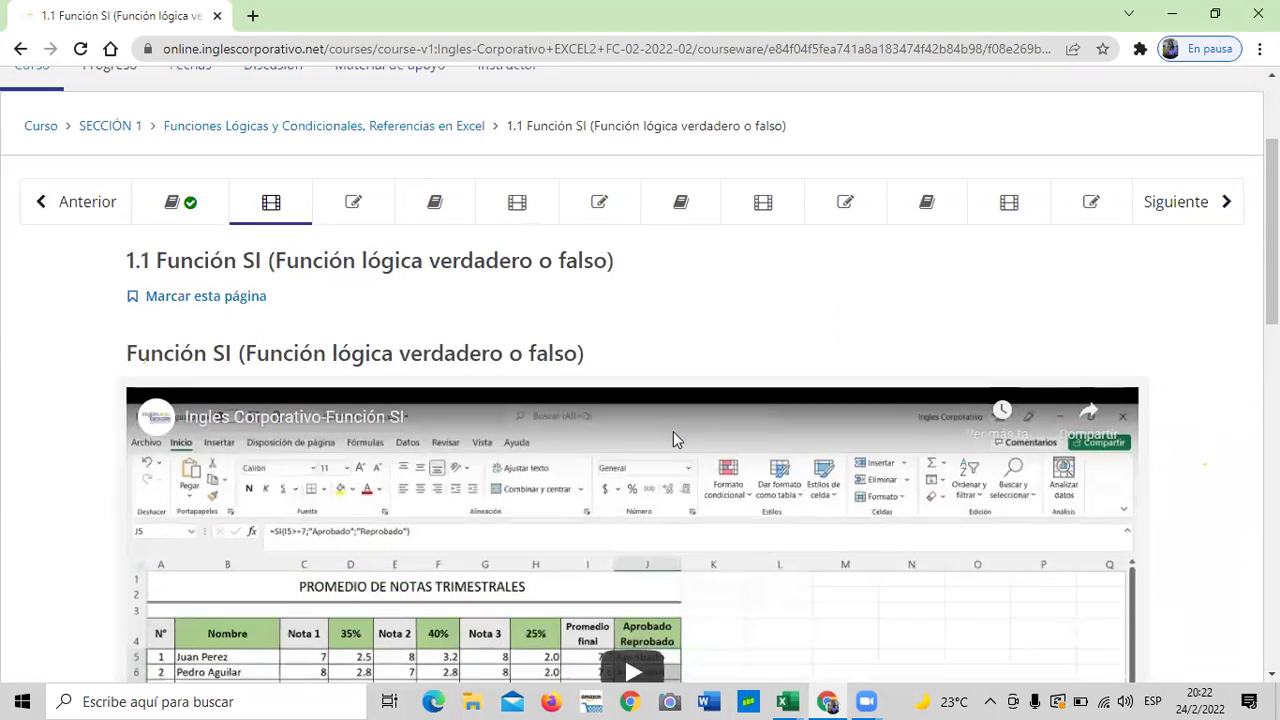
scroll(673, 438, down, 2)
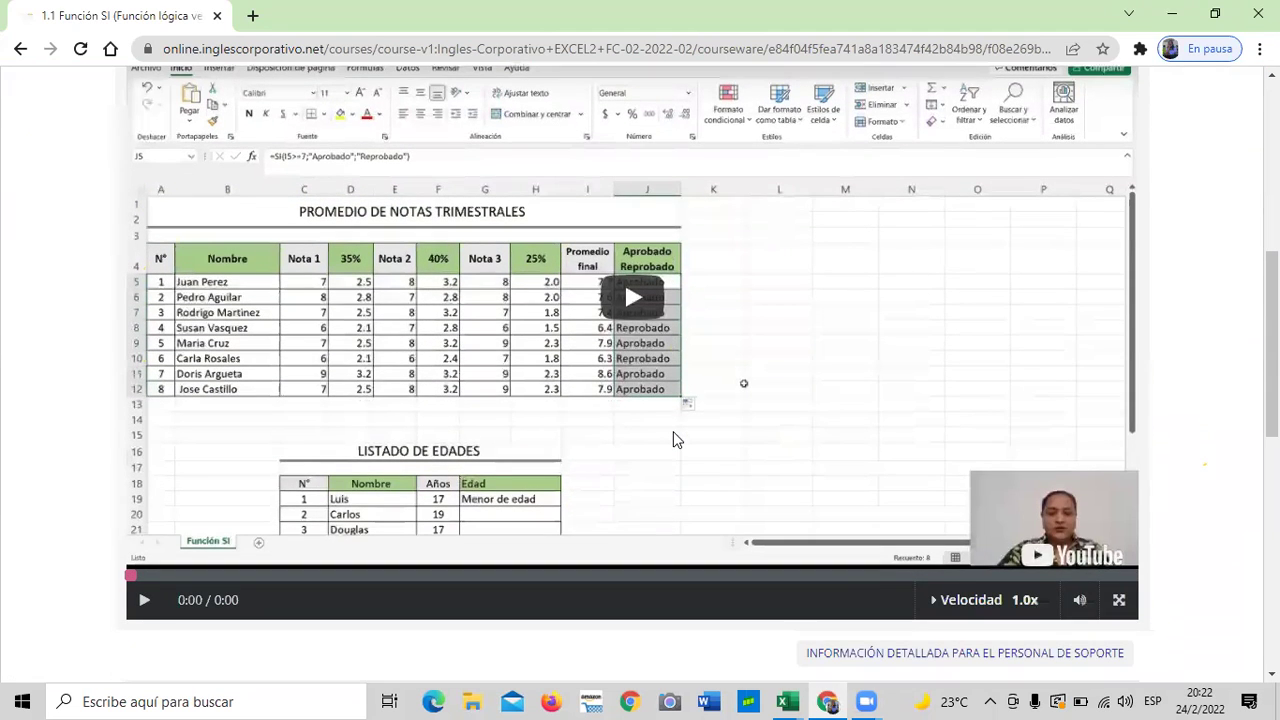
scroll(673, 438, up, 2)
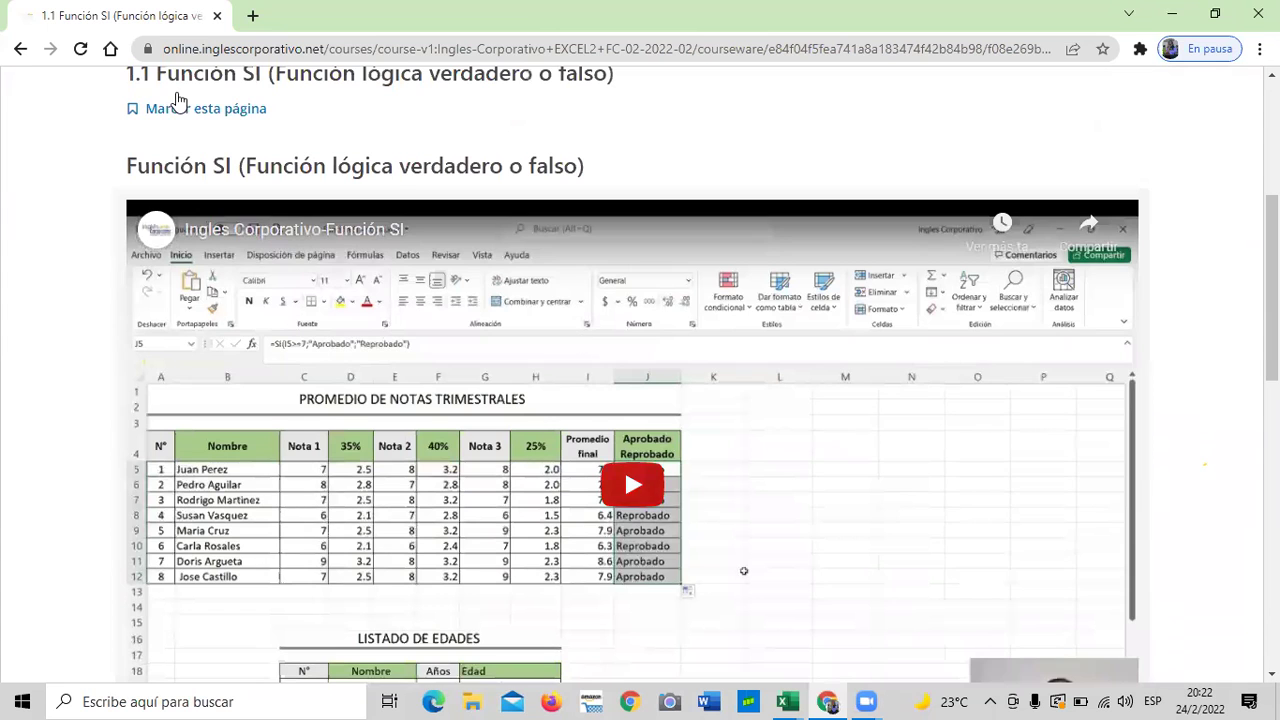
- Play the Función SI video lesson through to its end
click(630, 488)
scroll(630, 486, down, 1)
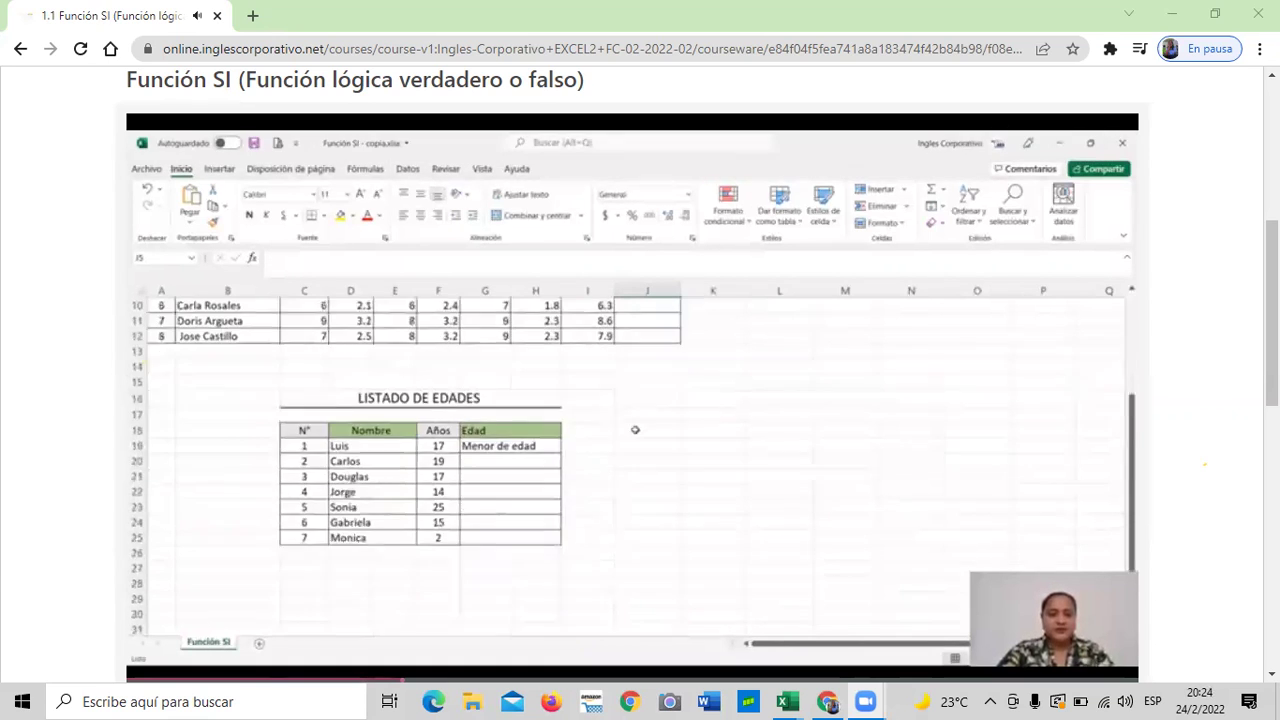
scroll(486, 470, down, 1)
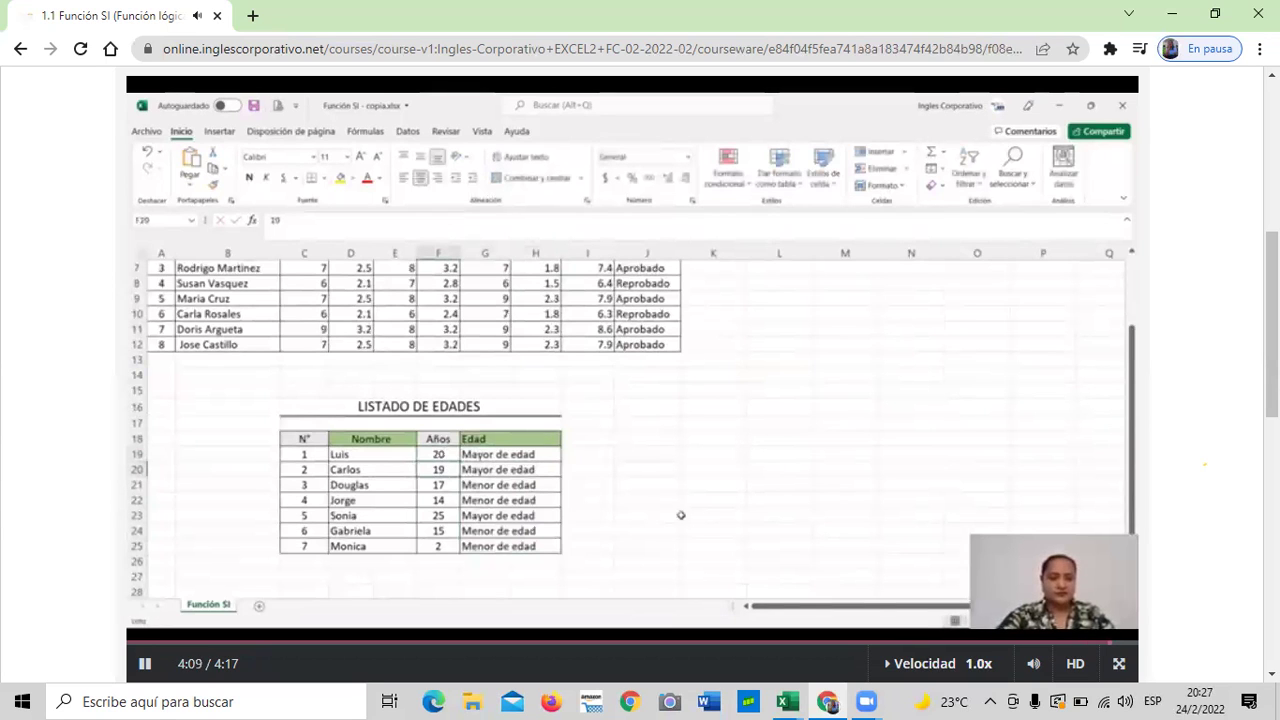
mouse_move(427, 201)
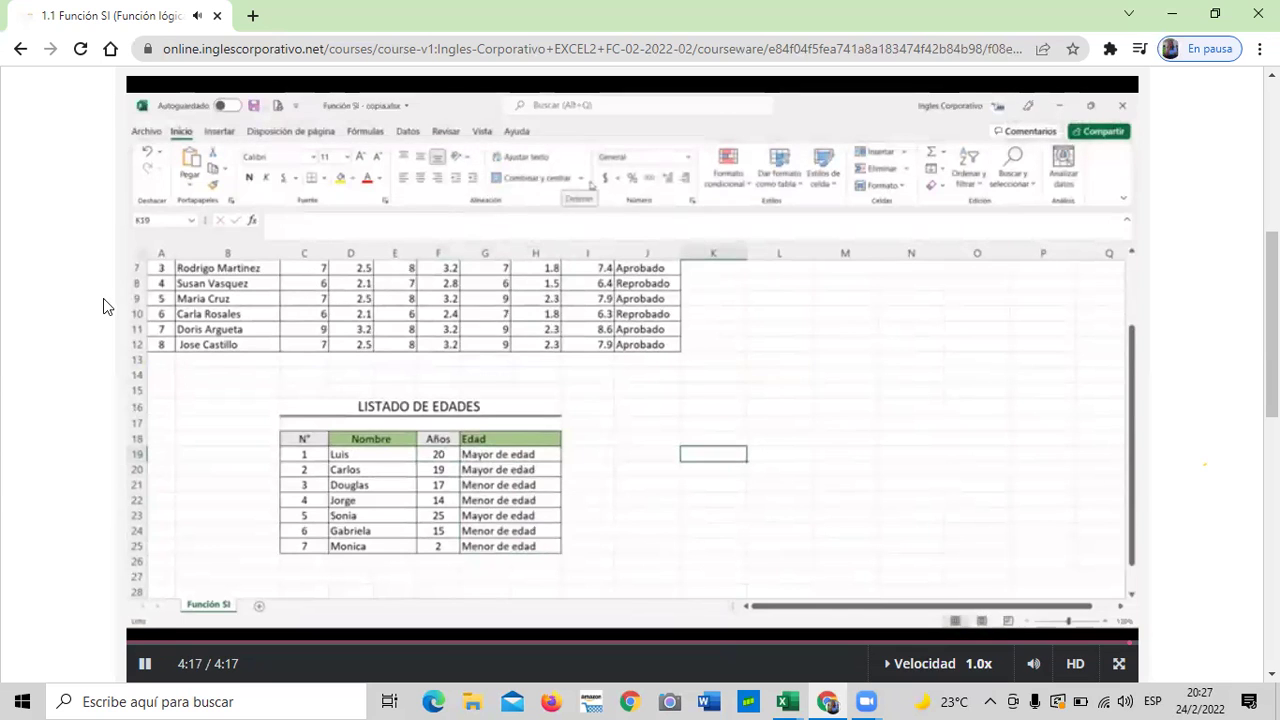
- Return to unit 1.0 Objetivo de la lección, with the computer's camera turned on, and go to the SI function example
scroll(103, 298, up, 2)
scroll(265, 300, up, 3)
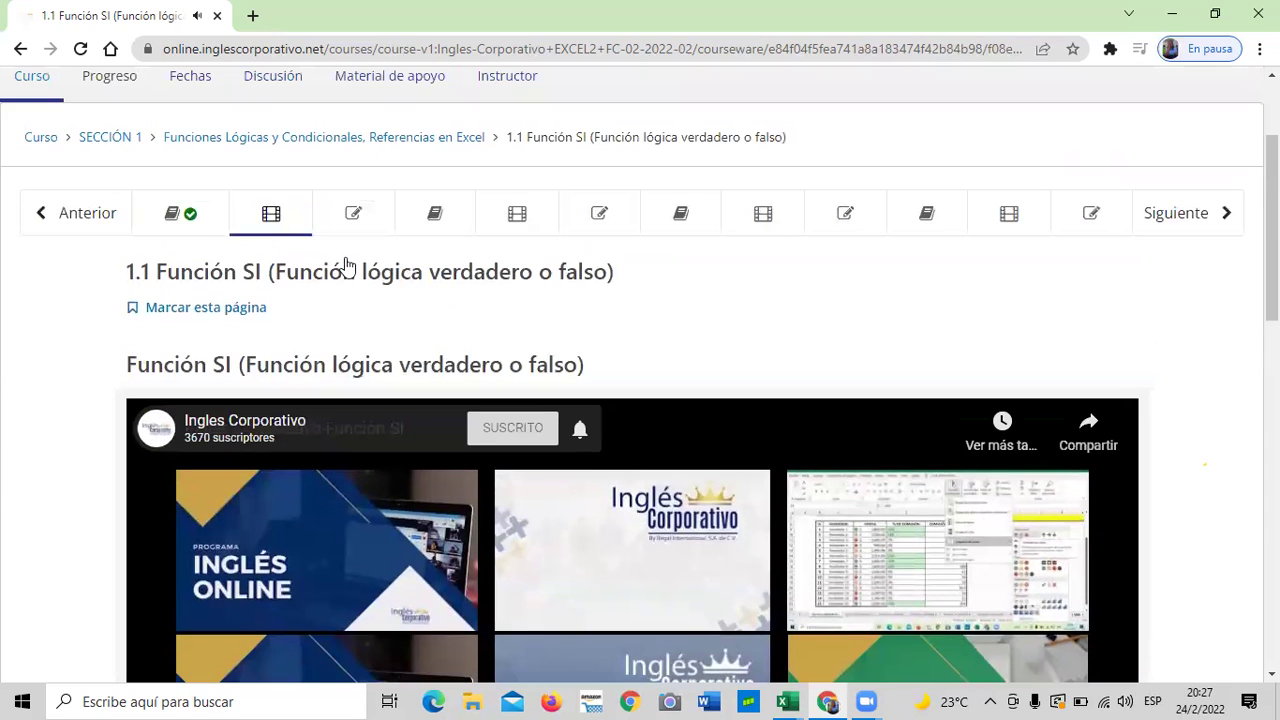
click(180, 266)
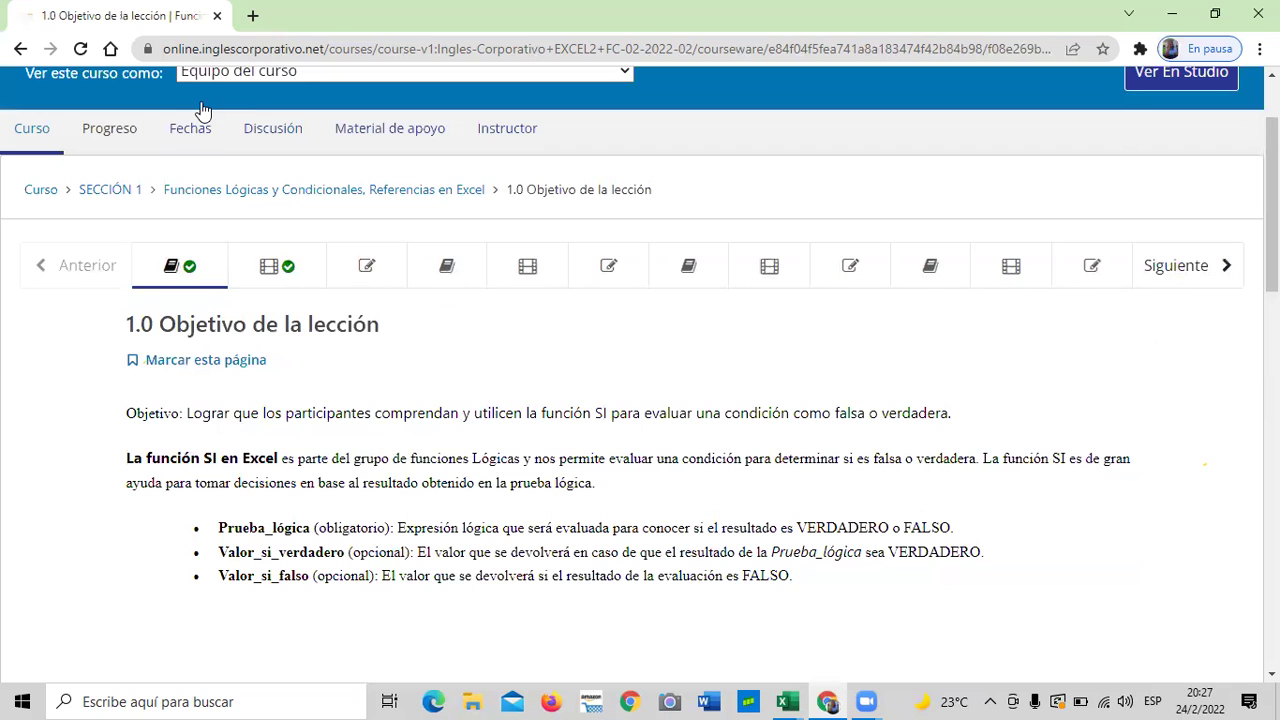
key(F8)
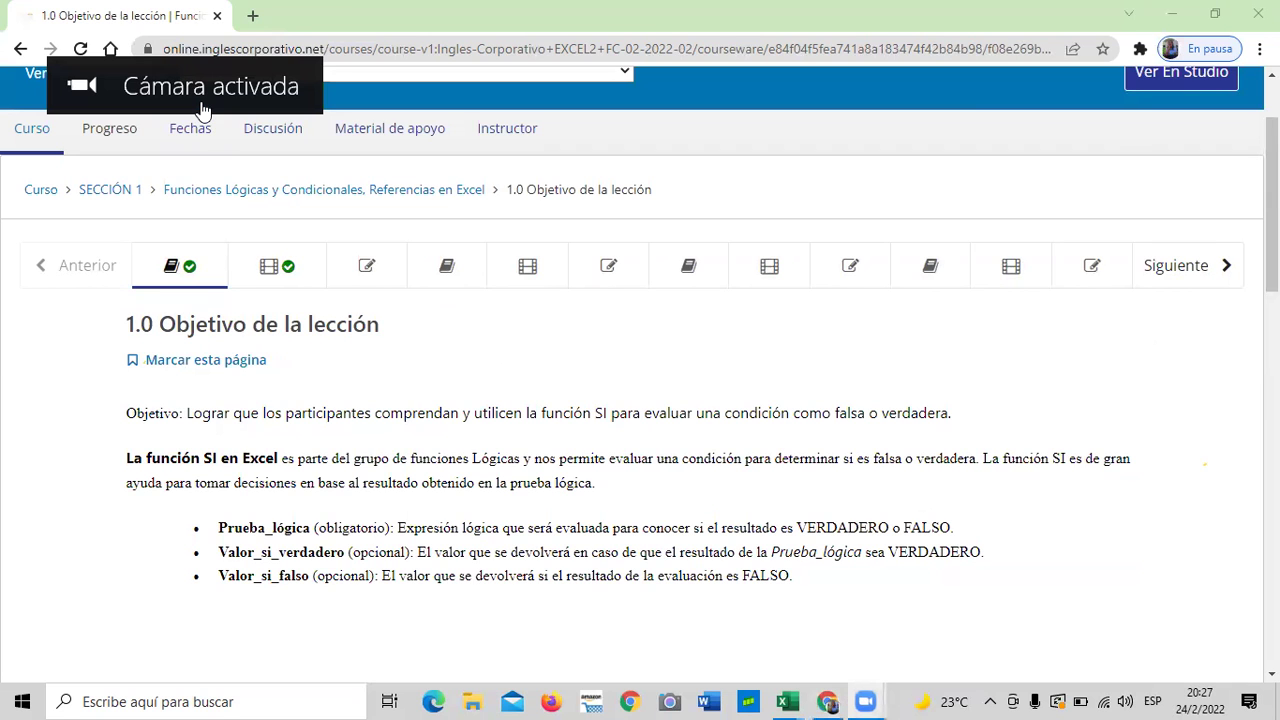
scroll(641, 405, down, 8)
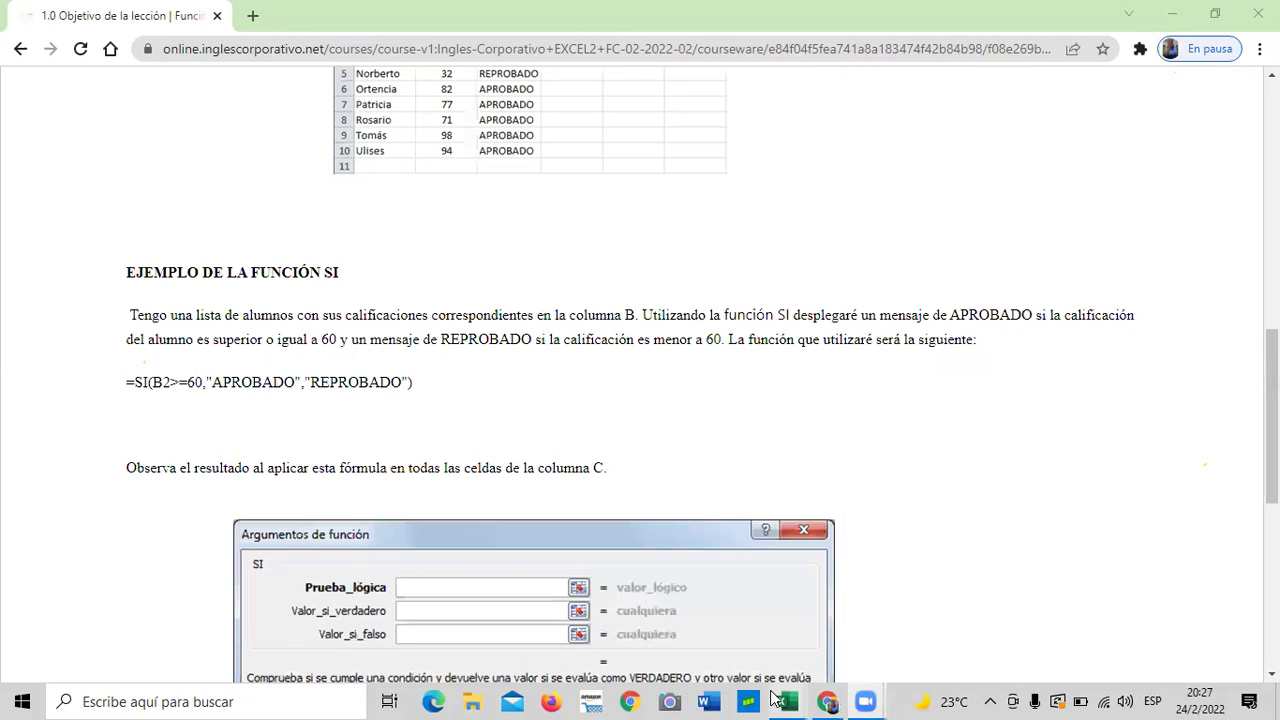
- Switch to the Excel workbook Función SI - copia (1) and look over the PROMEDIO DE NOTAS TRIMESTRALES and LISTADO DE EDADES tables
mouse_move(786, 699)
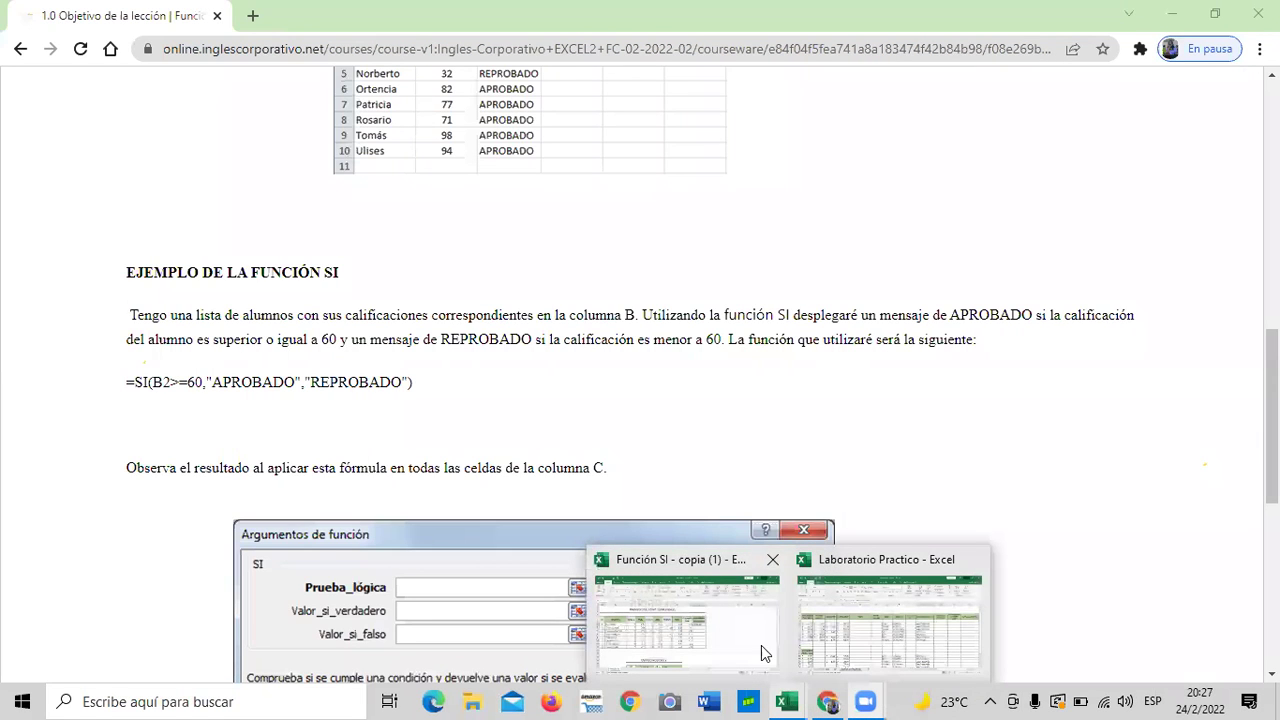
click(758, 651)
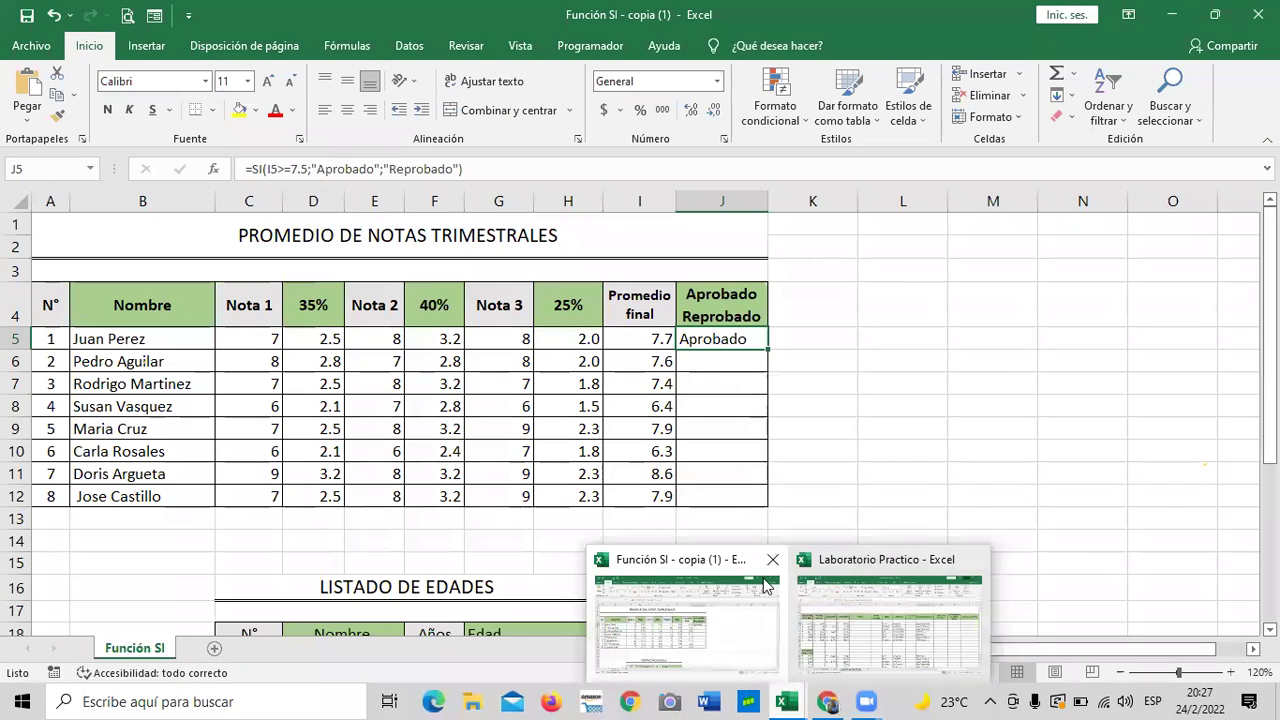
click(878, 436)
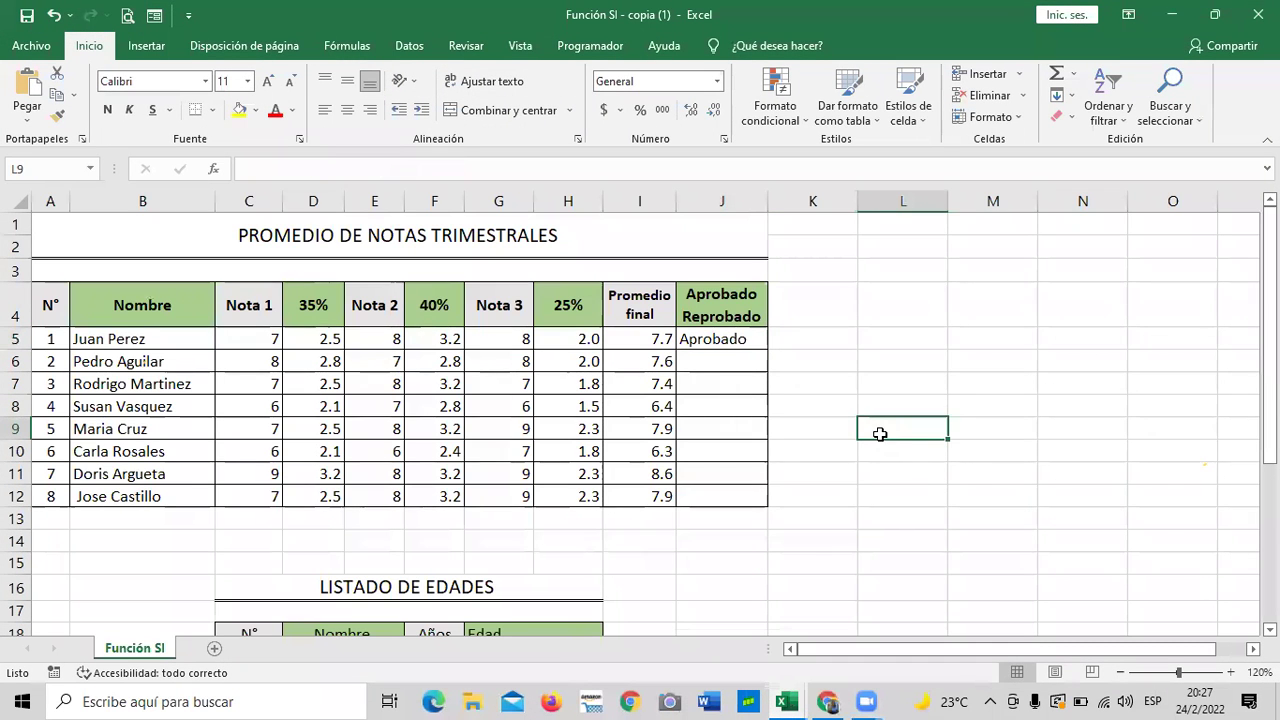
scroll(879, 434, down, 4)
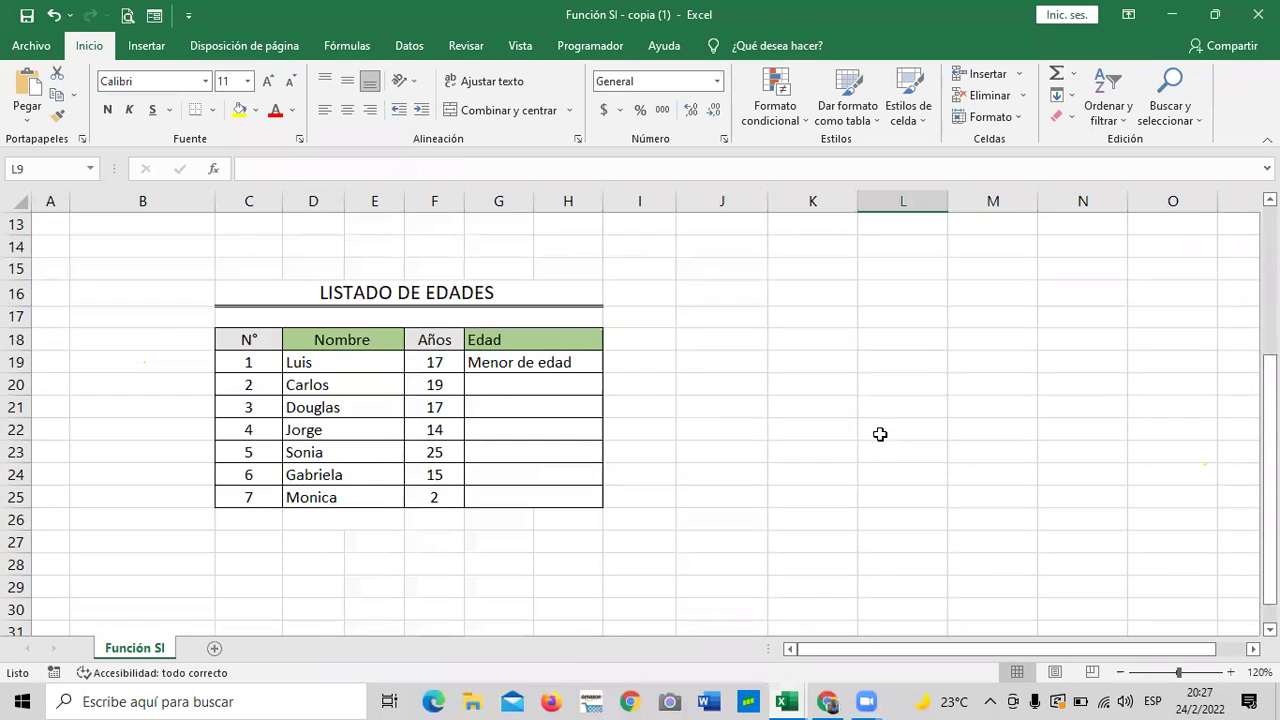
scroll(652, 524, up, 4)
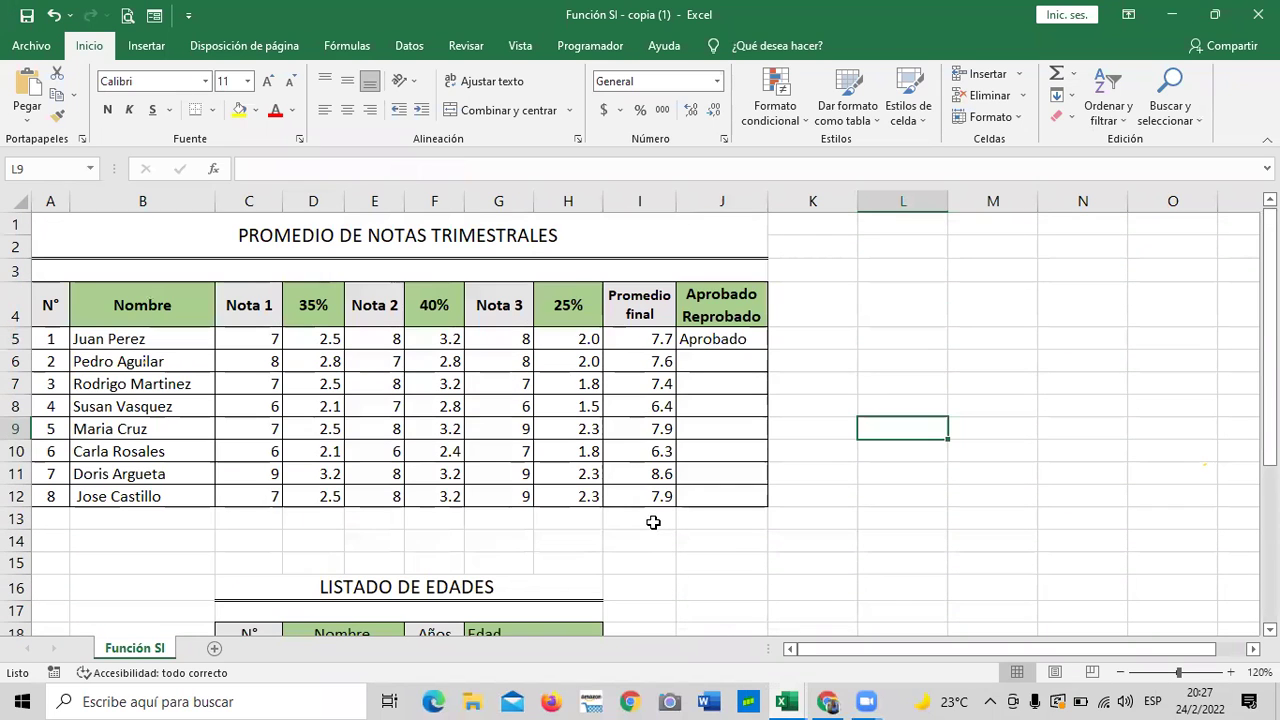
- Clear the SI formula from cell J5 in the Aprobado/Reprobado column of the grades table
click(700, 338)
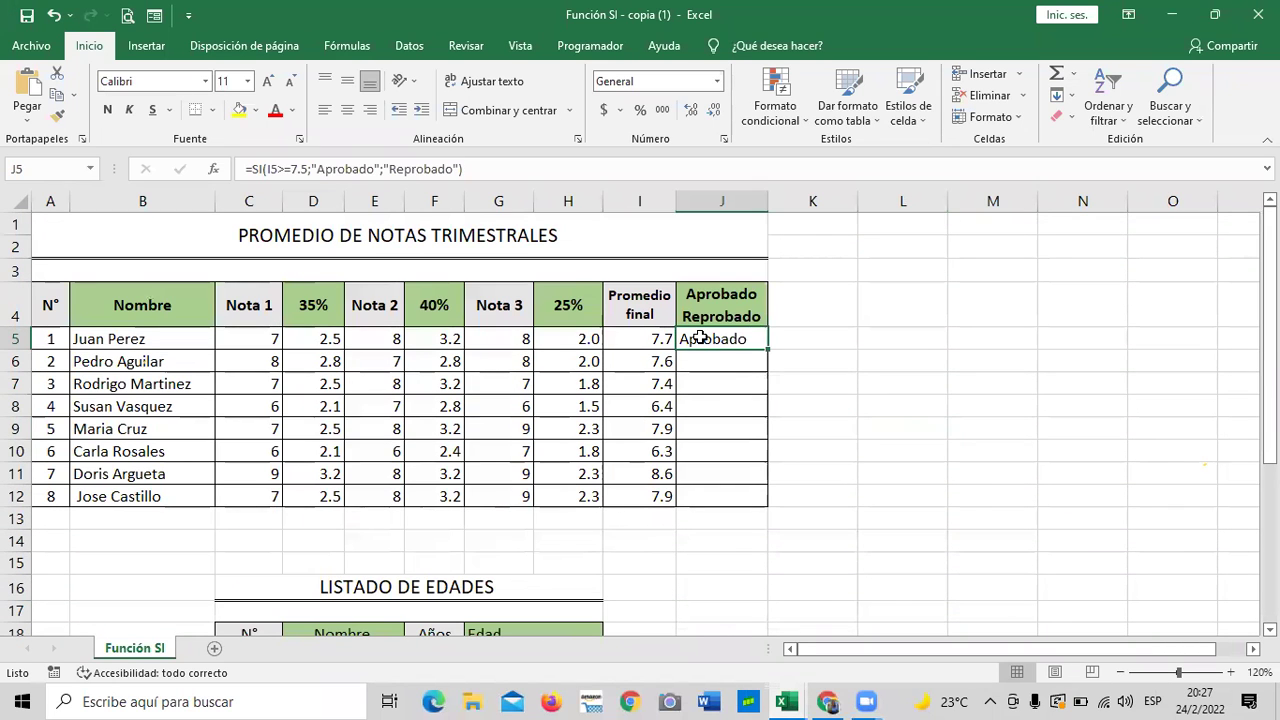
key(Delete)
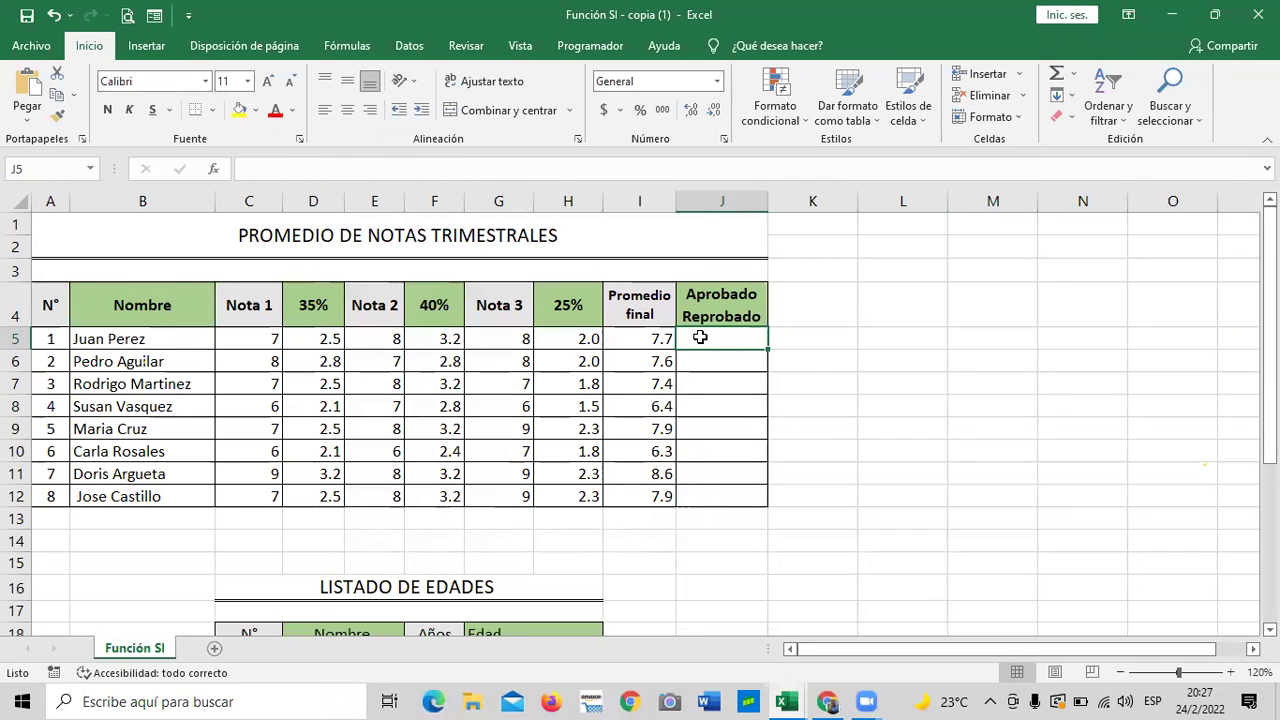
click(821, 423)
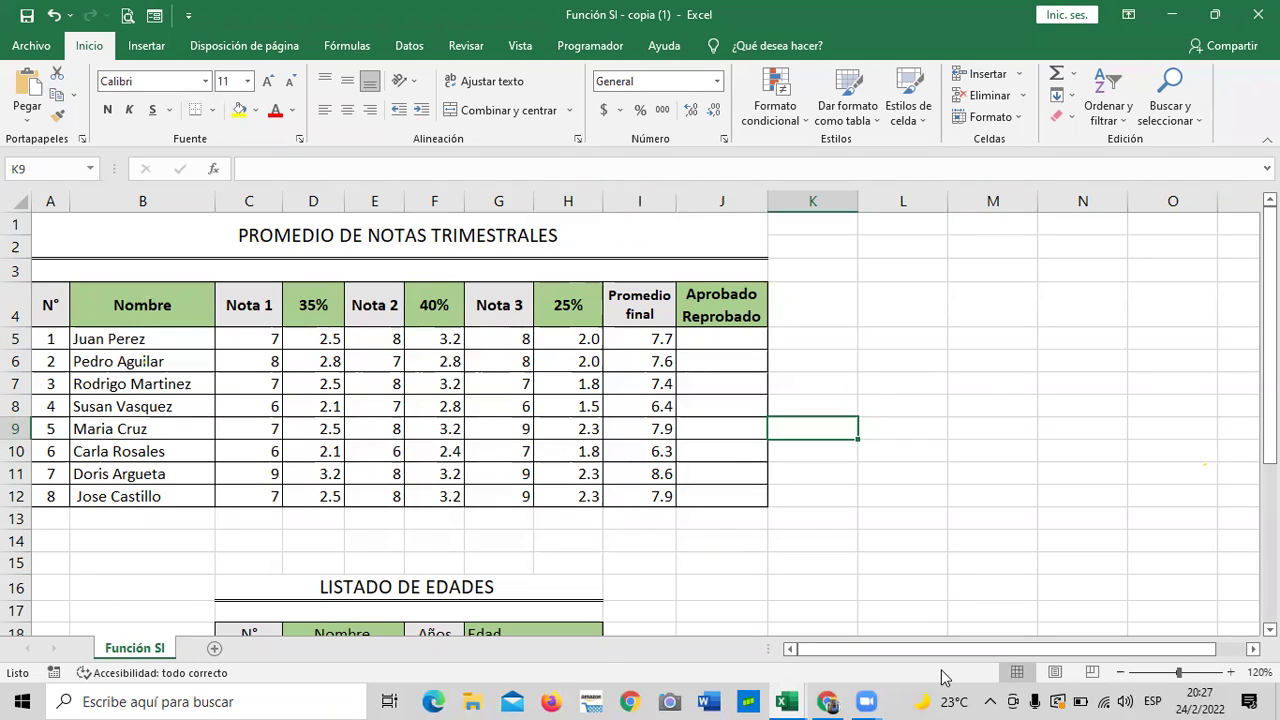
click(759, 554)
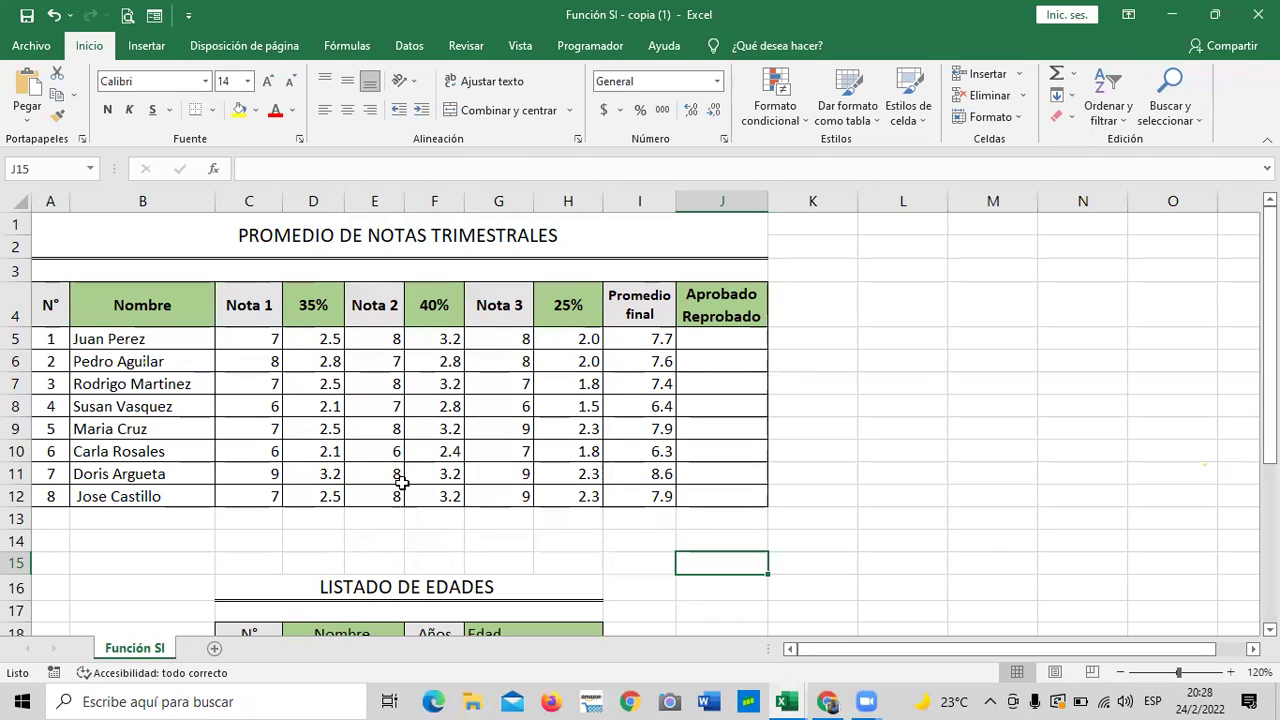
- Examine the Nota 1 grades in C5, C8 and C12 and the weighted grade in D5 of the 35% column
click(274, 338)
click(255, 405)
click(255, 494)
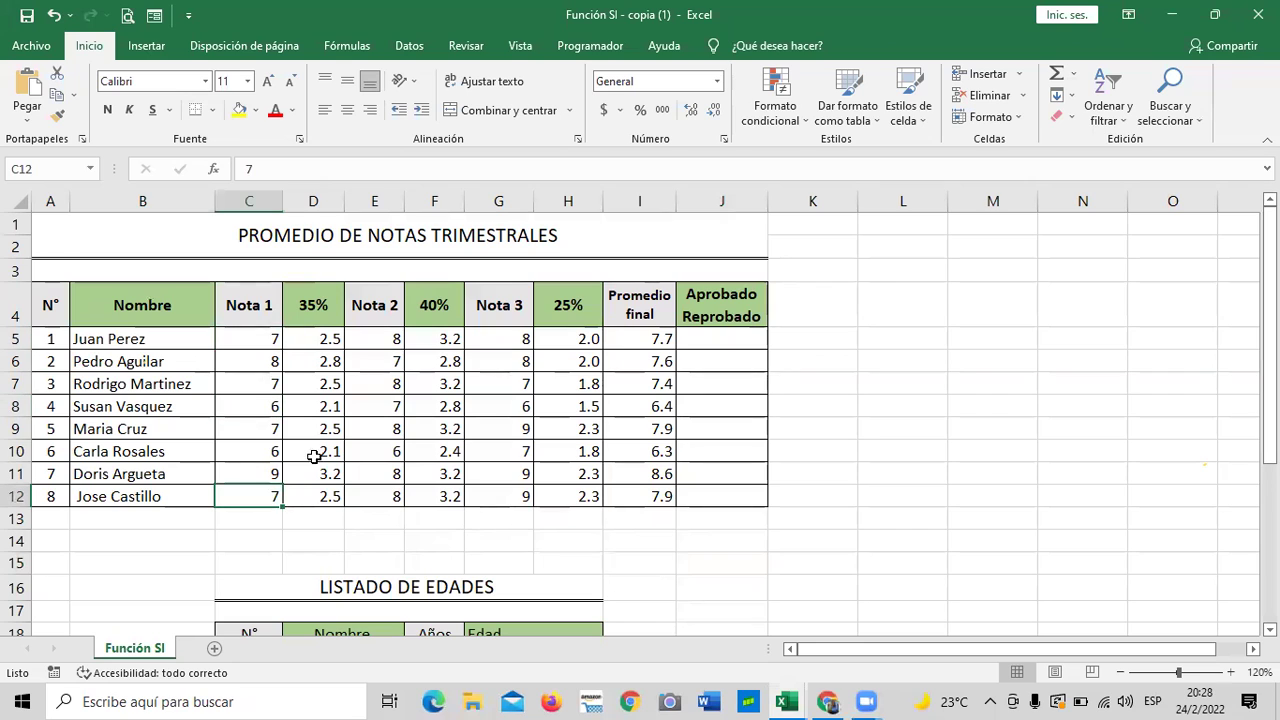
click(266, 339)
click(309, 341)
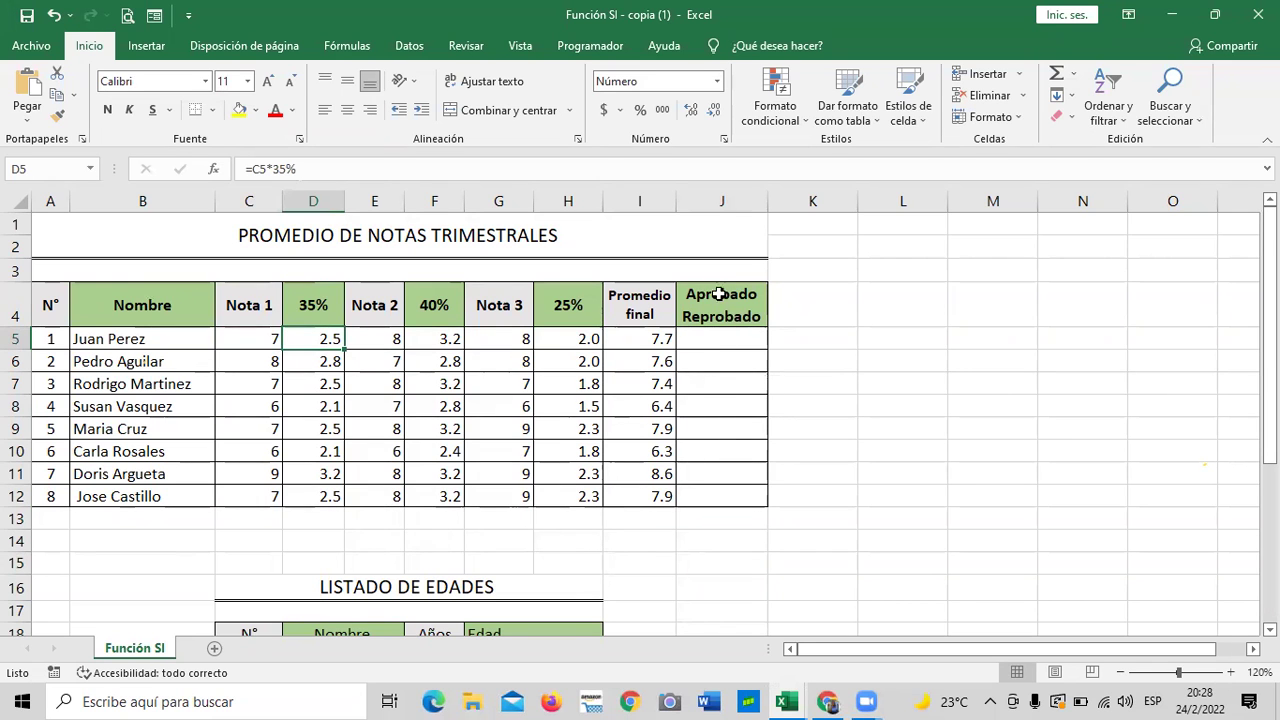
scroll(709, 423, down, 1)
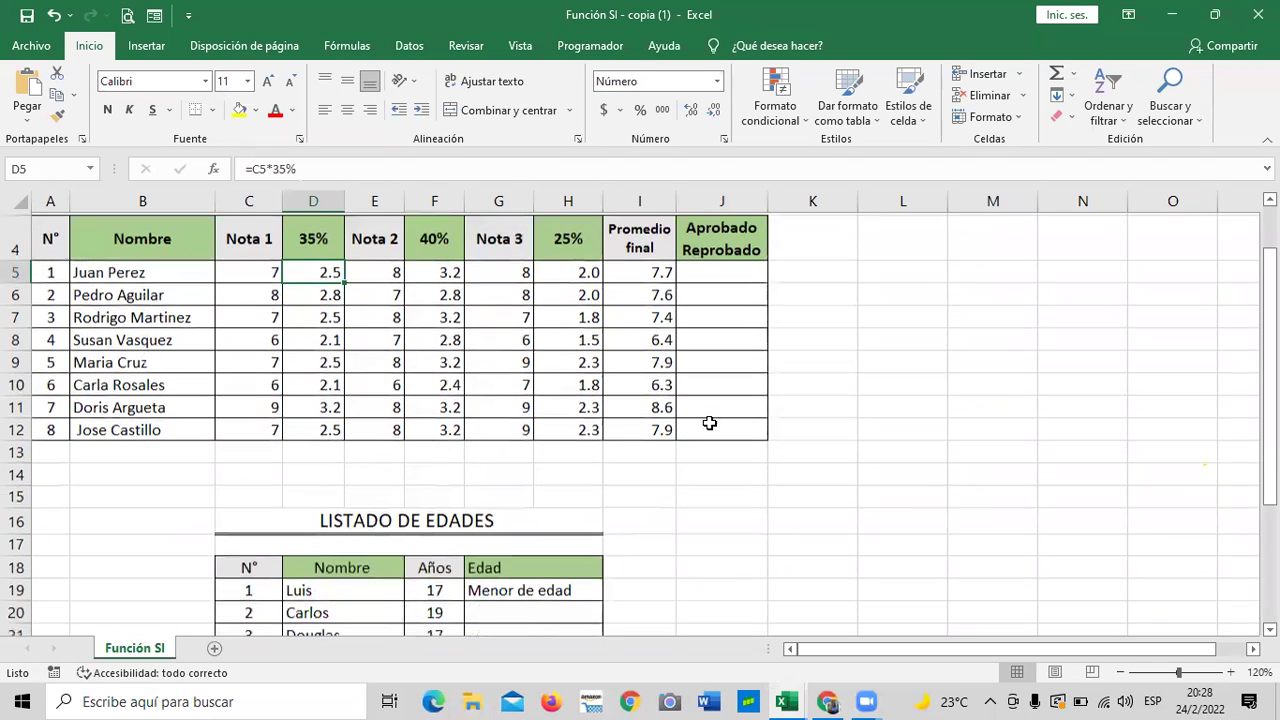
scroll(611, 526, up, 1)
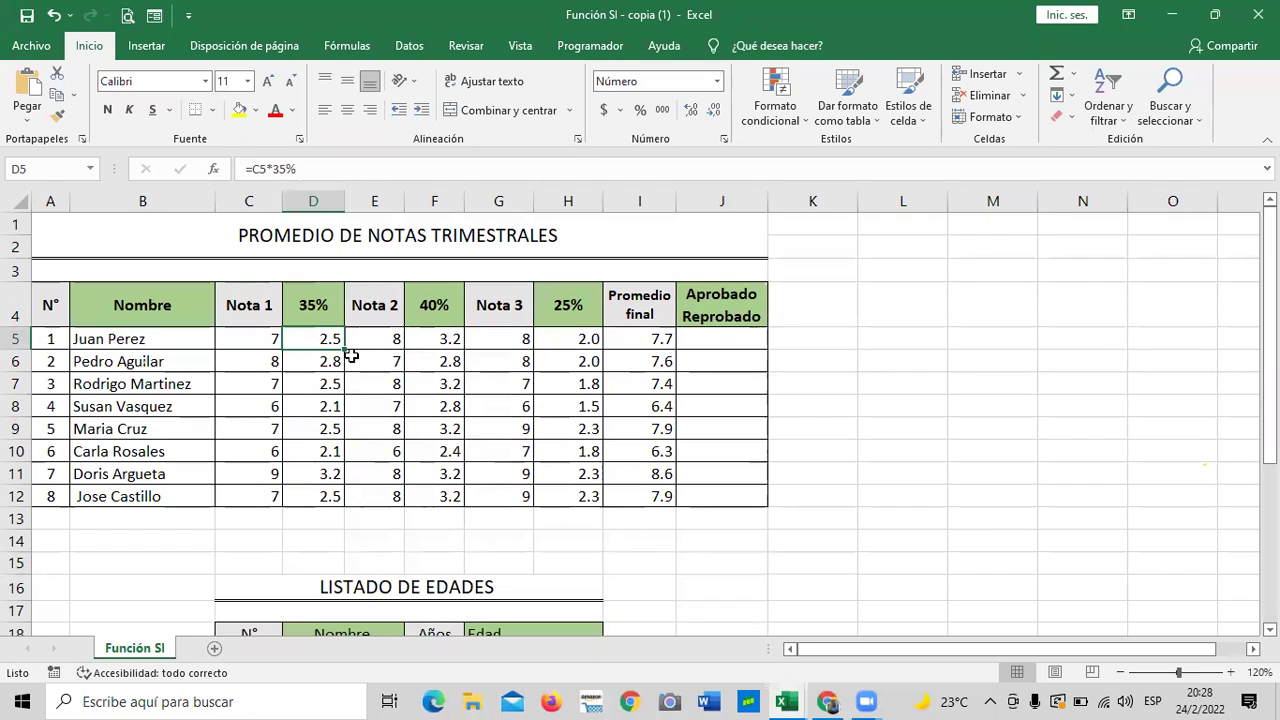
- Compare the grade in C5 with the 35% calculation in D5, and inspect which cell the D5 formula references
click(272, 338)
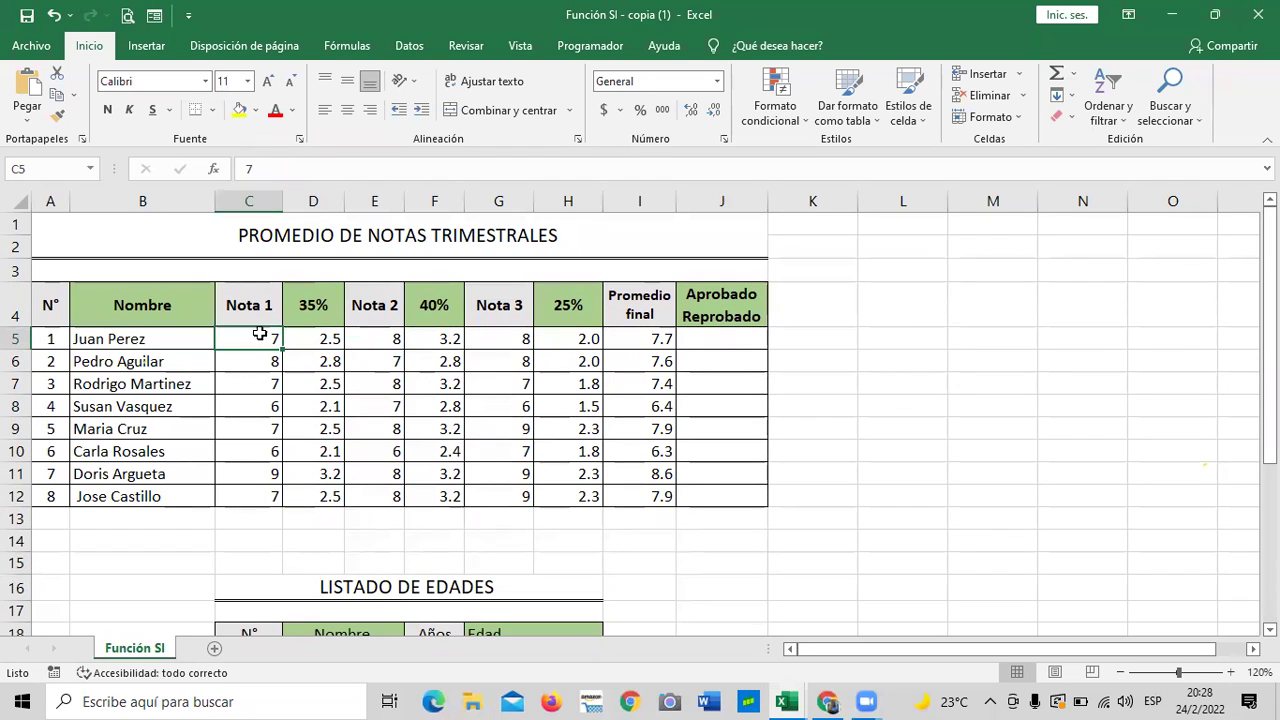
click(316, 338)
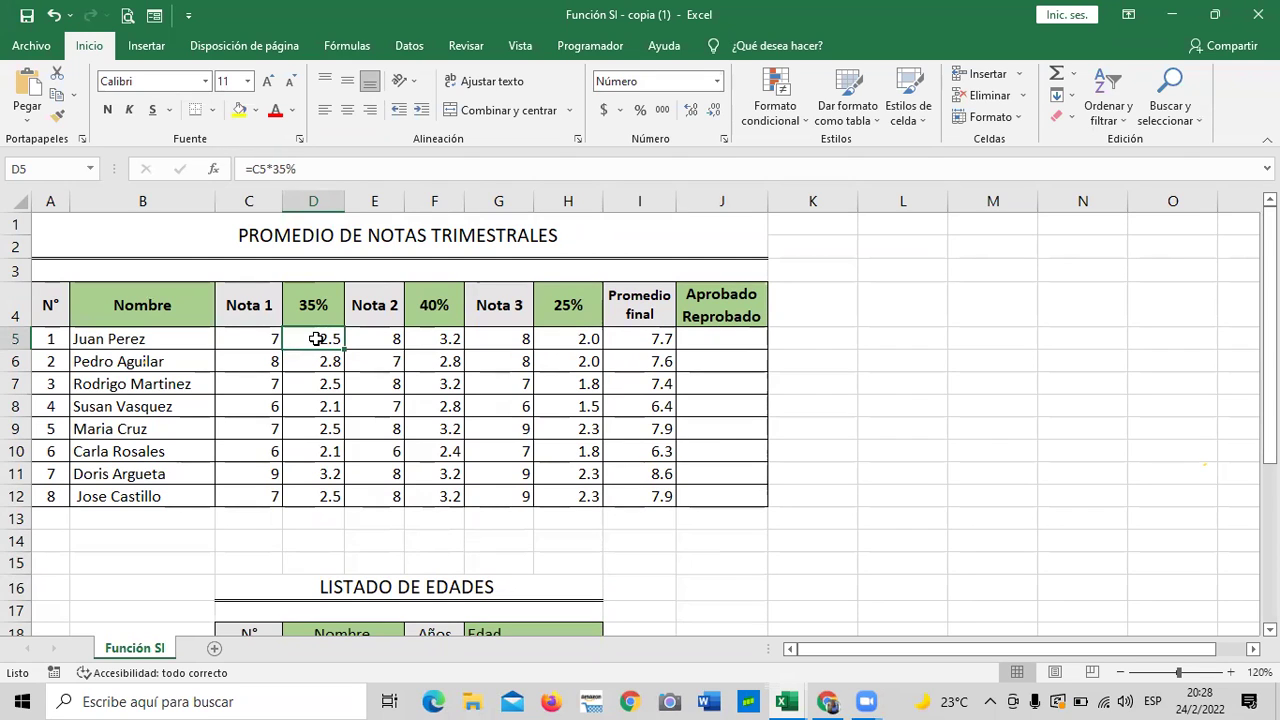
click(256, 338)
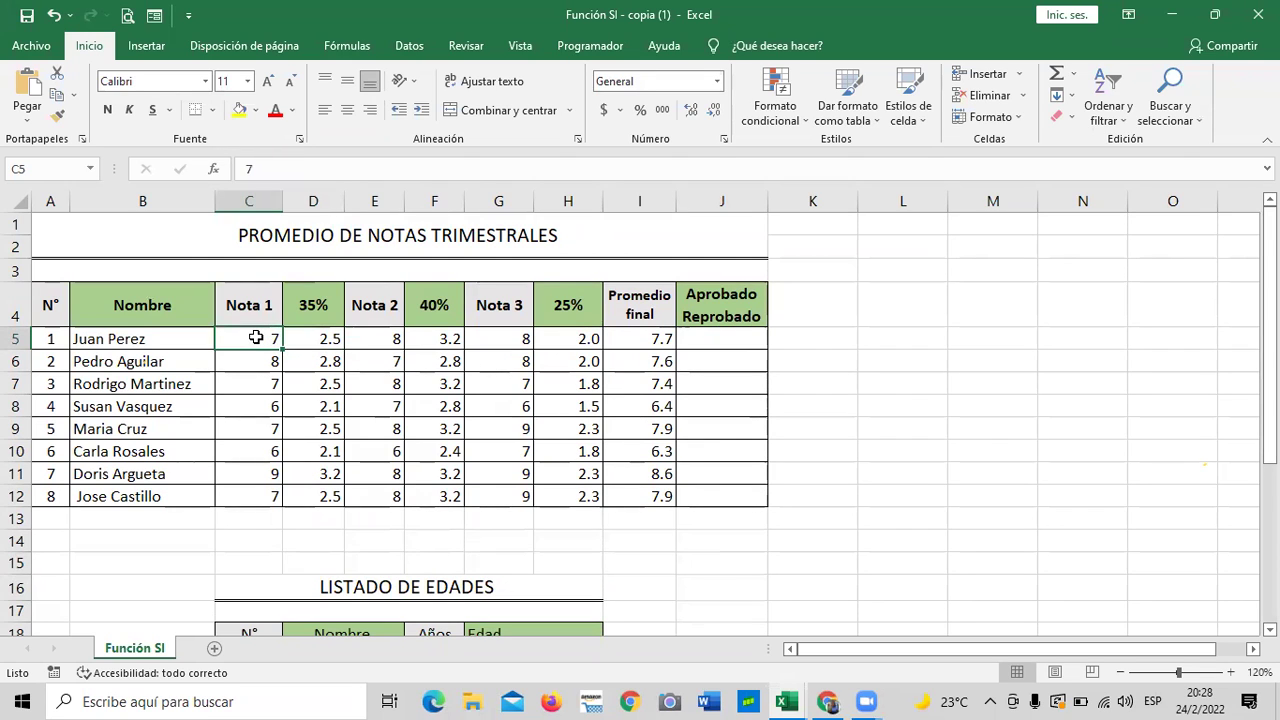
click(310, 340)
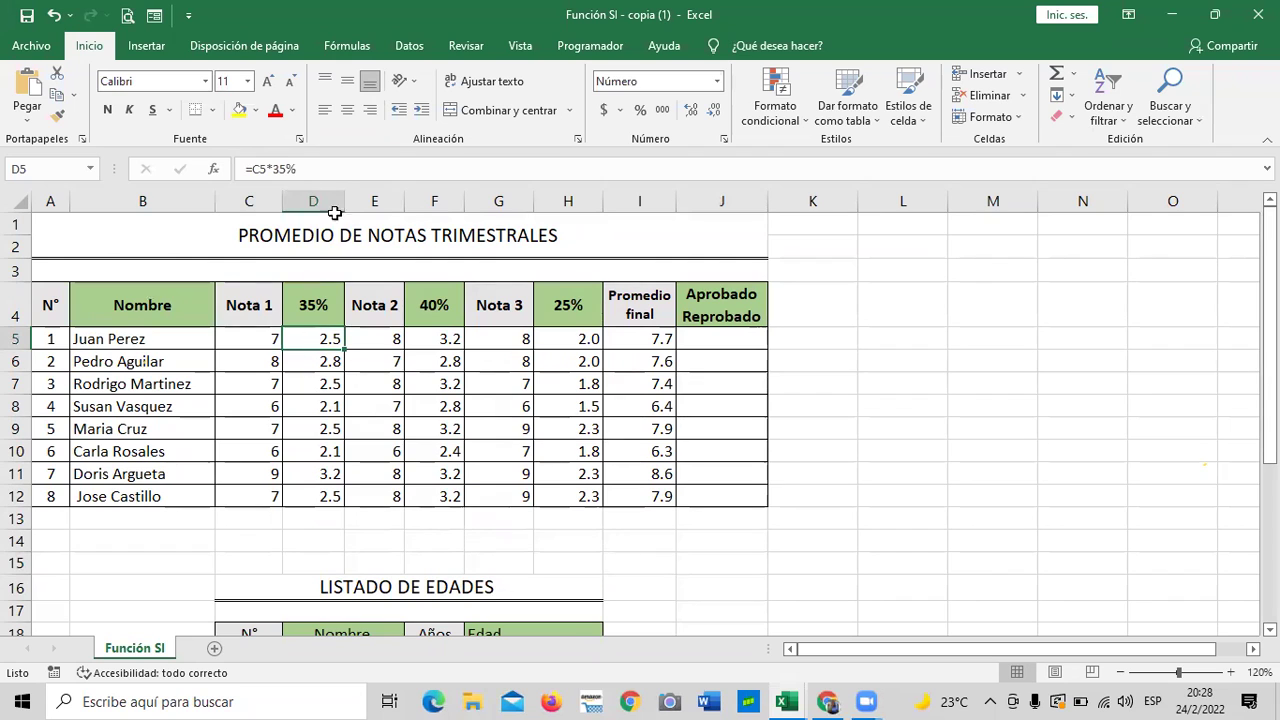
click(337, 162)
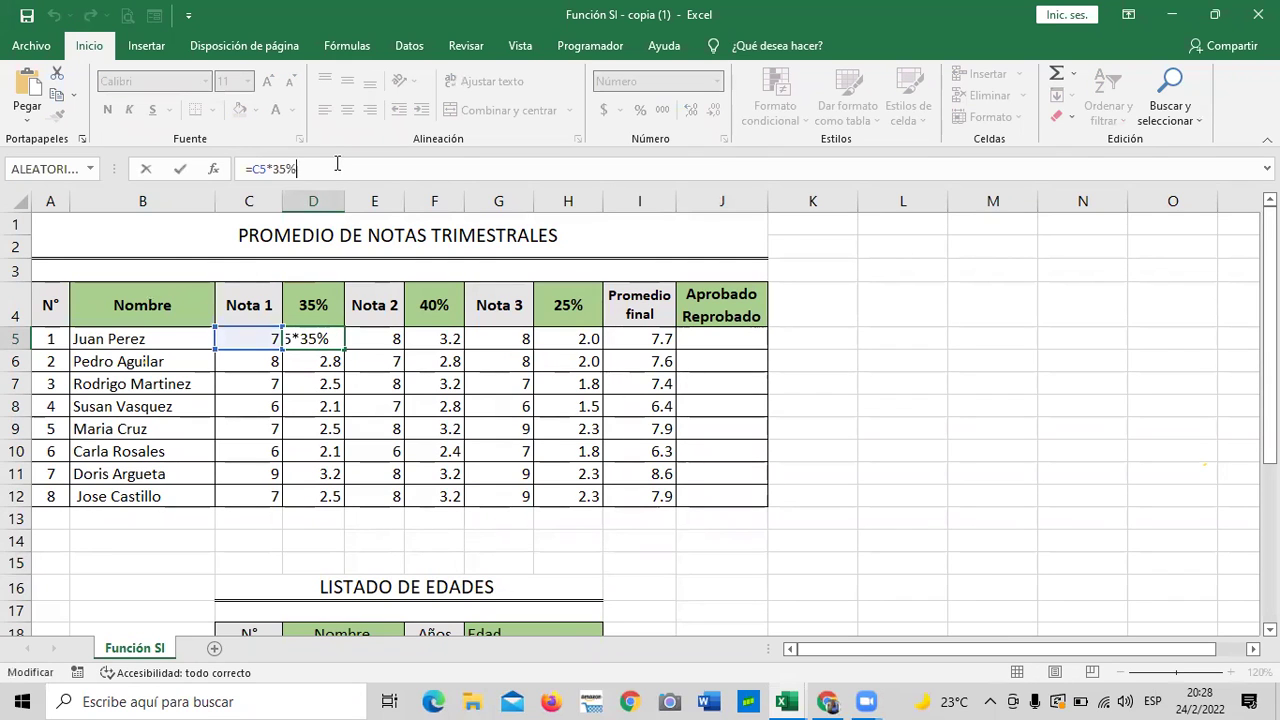
key(Return)
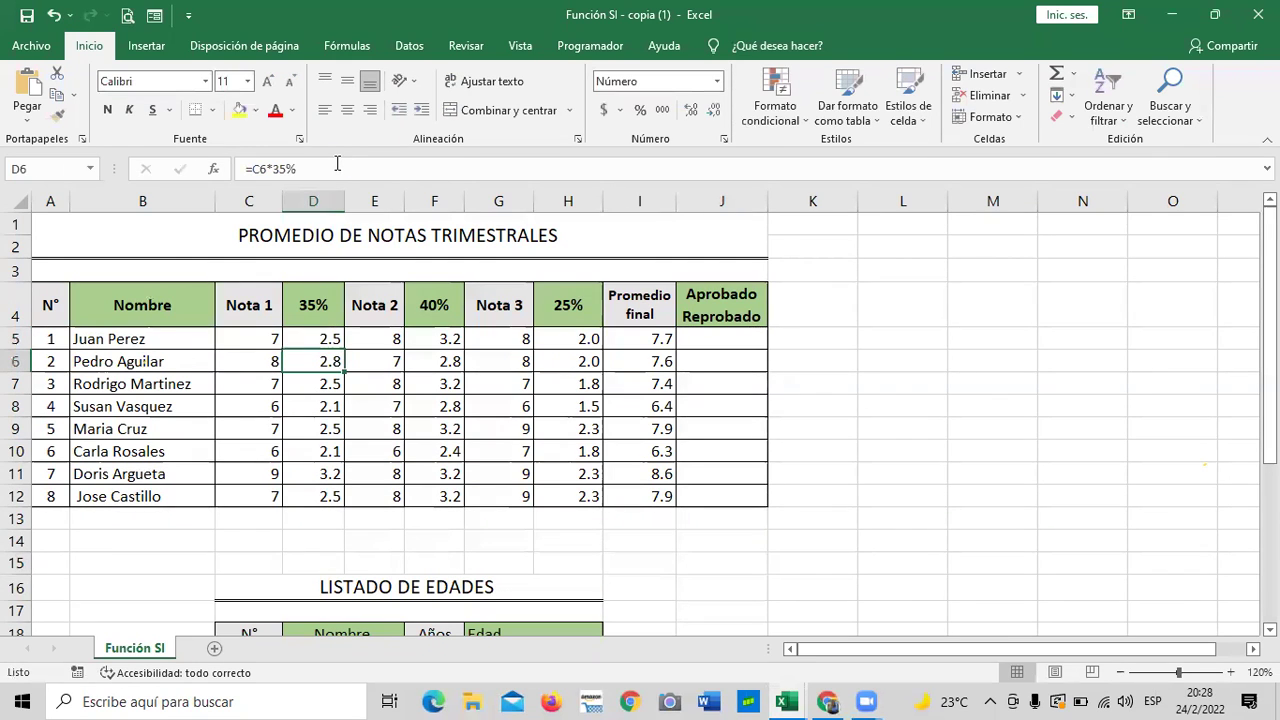
- Examine the 35% and 40% weight headers and inspect how the formula in F5 weights the Nota 2 grade
click(303, 312)
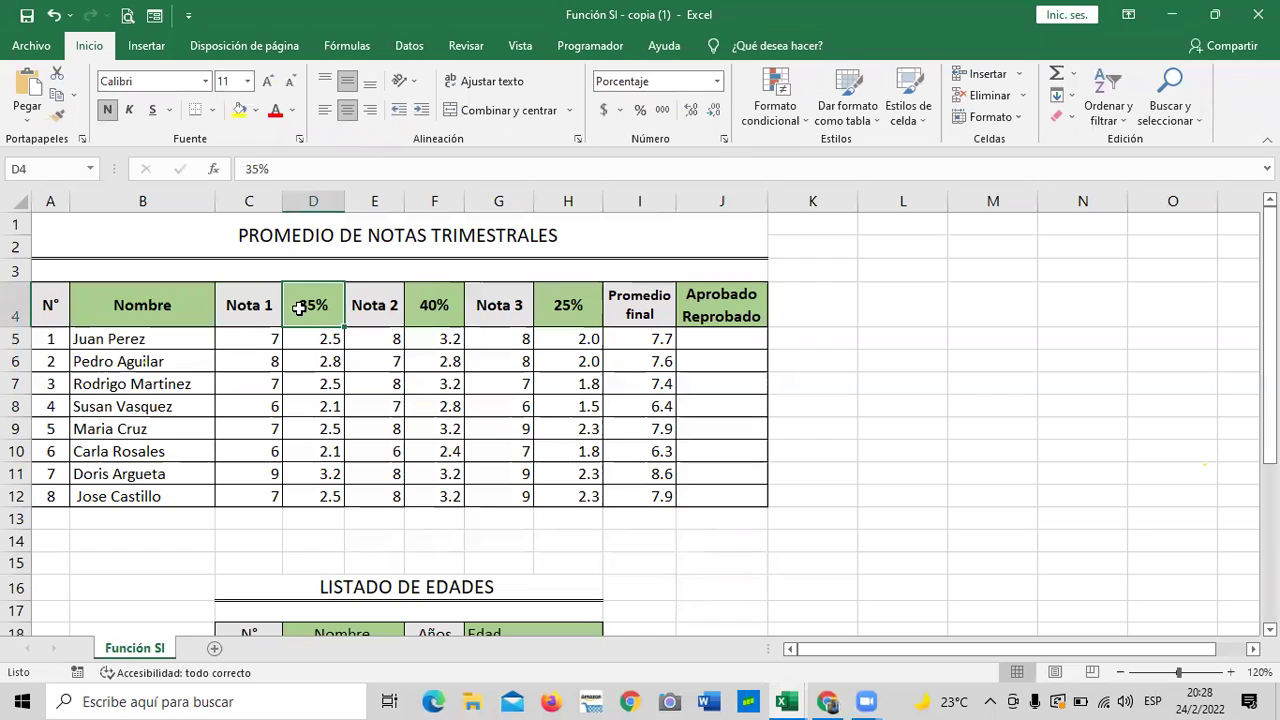
click(375, 306)
click(372, 336)
click(438, 306)
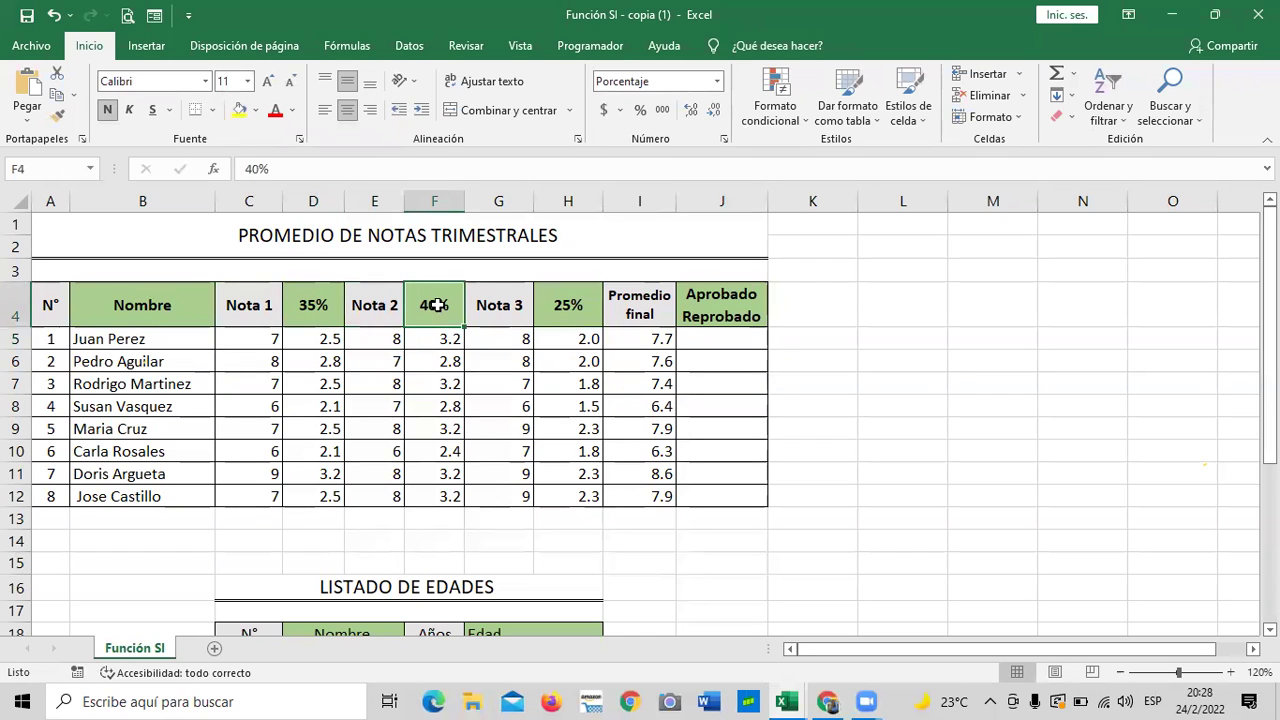
click(428, 338)
click(405, 170)
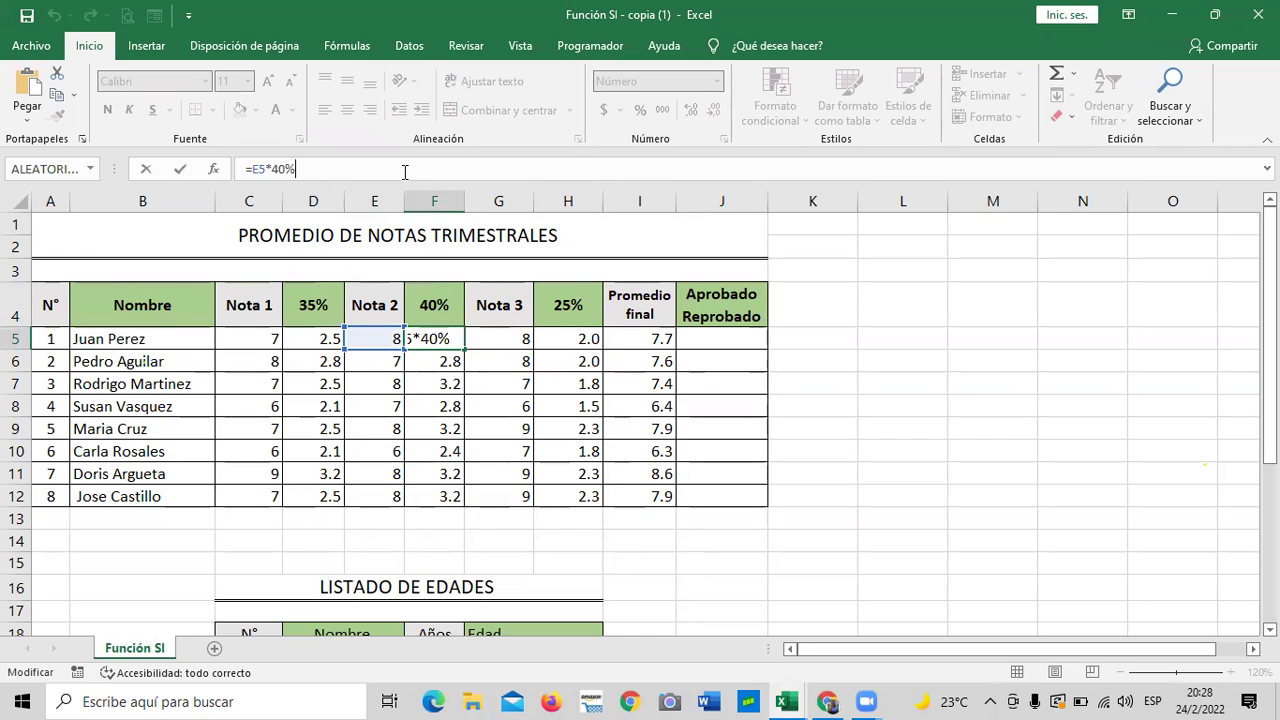
key(Return)
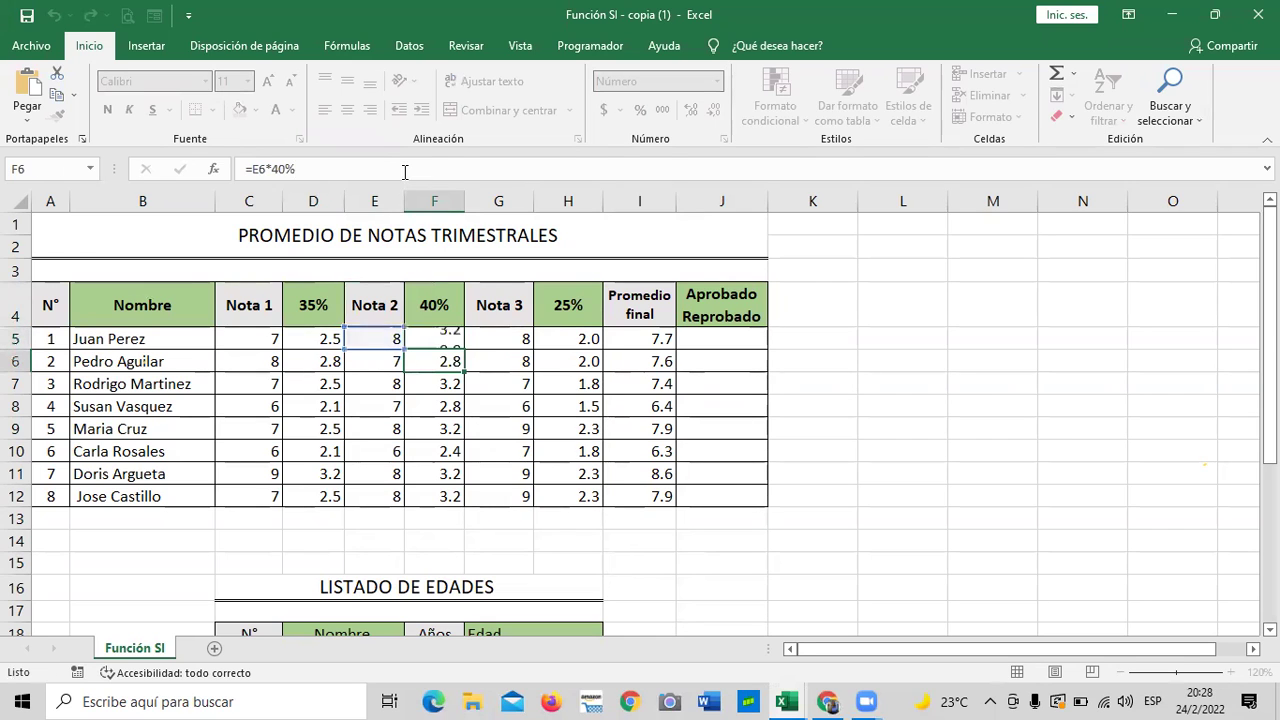
click(434, 339)
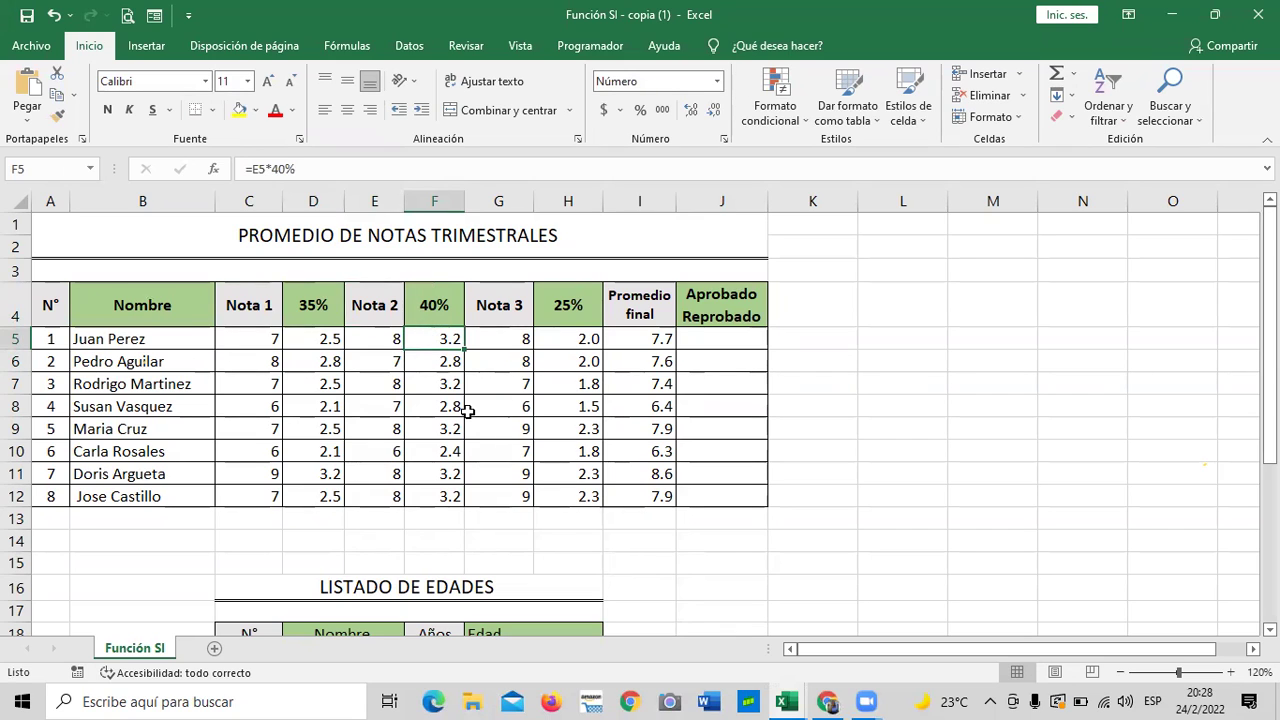
- Inspect which Nota 3 cell the formula in H5 of the 25% column references
click(572, 342)
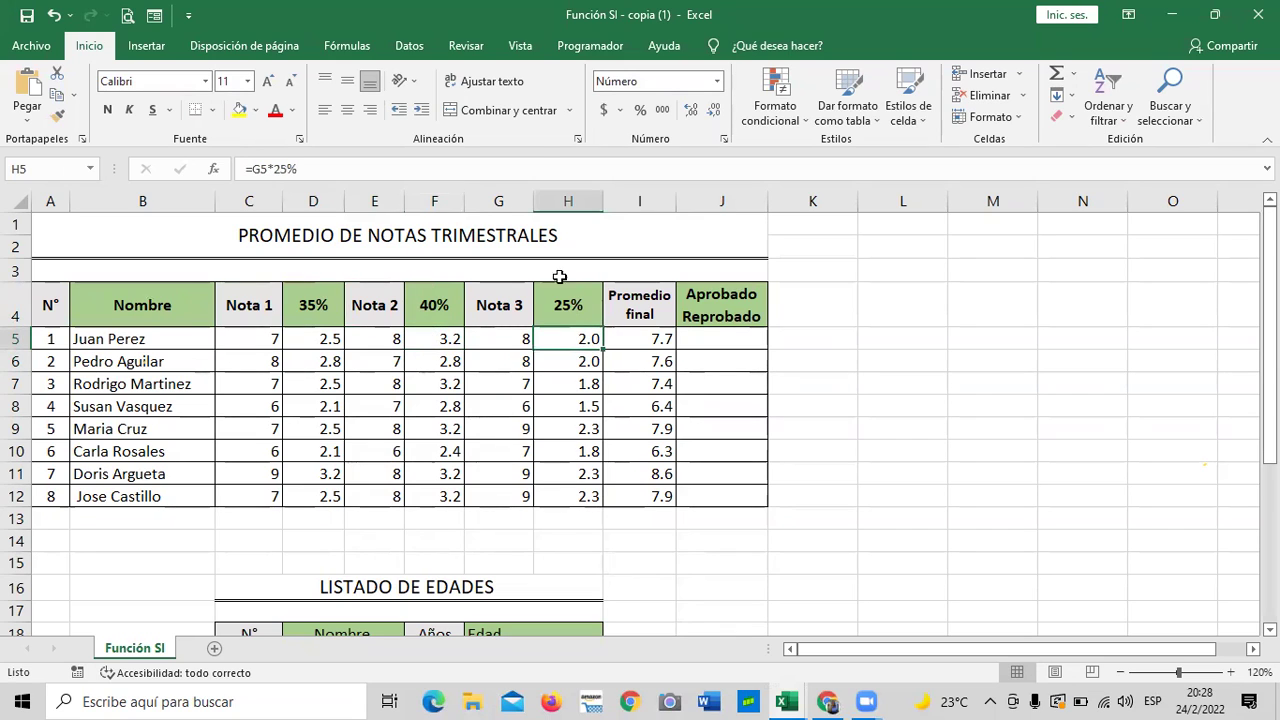
click(476, 164)
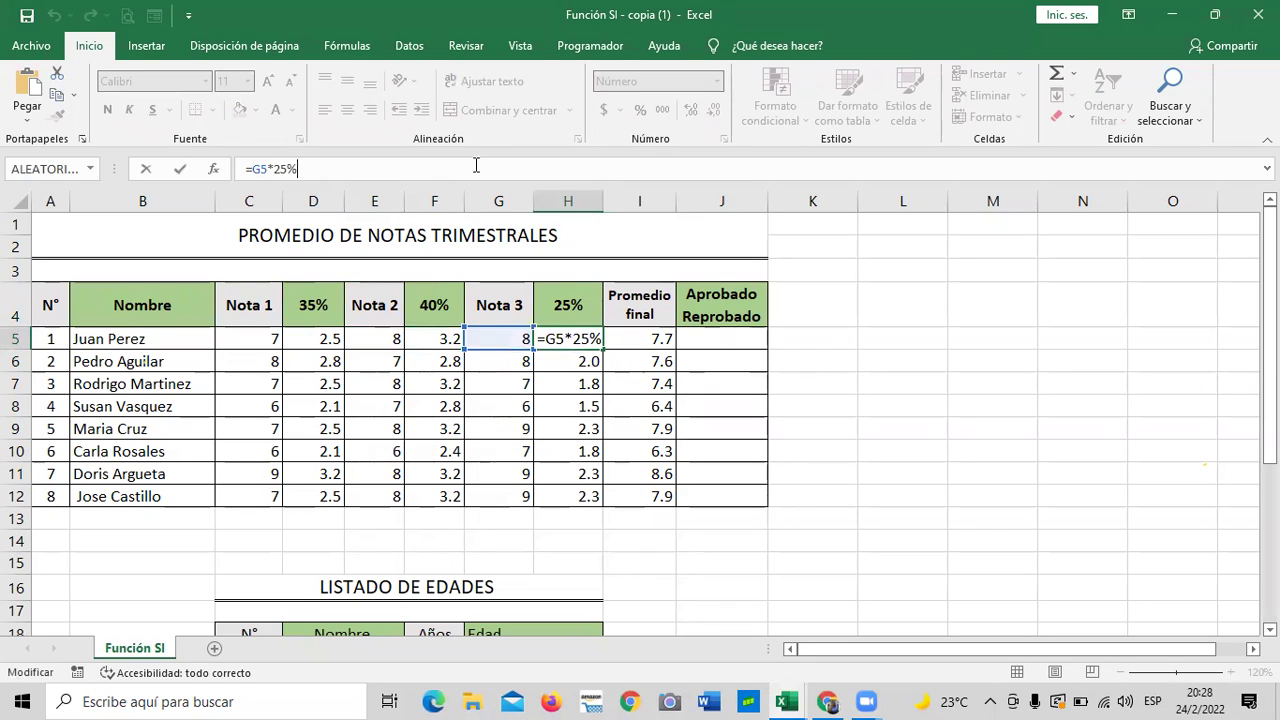
key(Return)
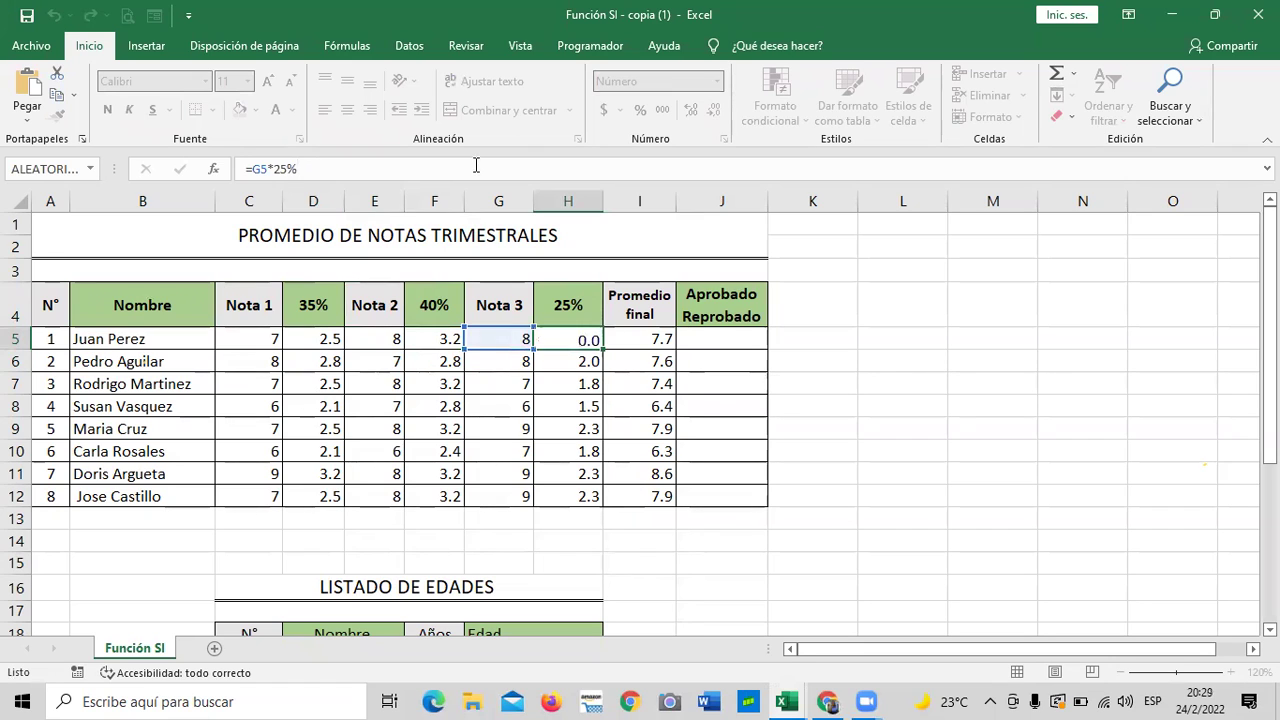
- View the Promedio final formula in I5 and the SI formula in G19 of the LISTADO DE EDADES table
click(646, 342)
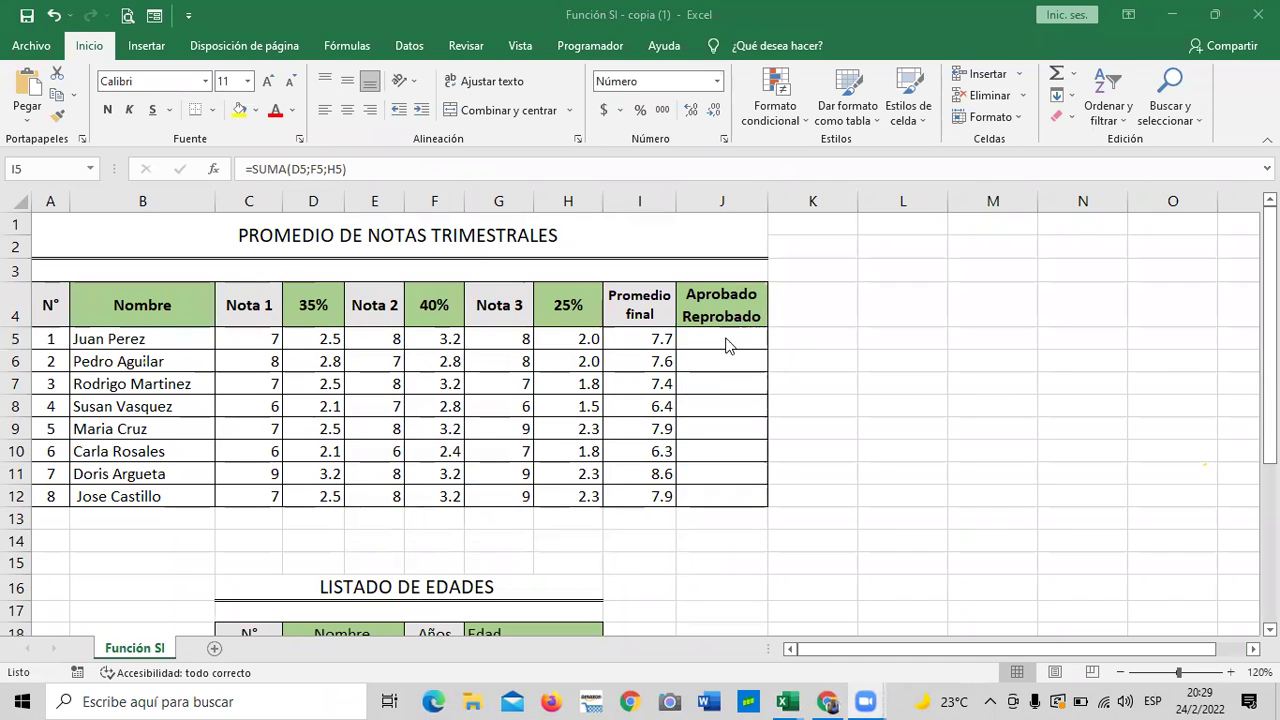
scroll(684, 398, down, 1)
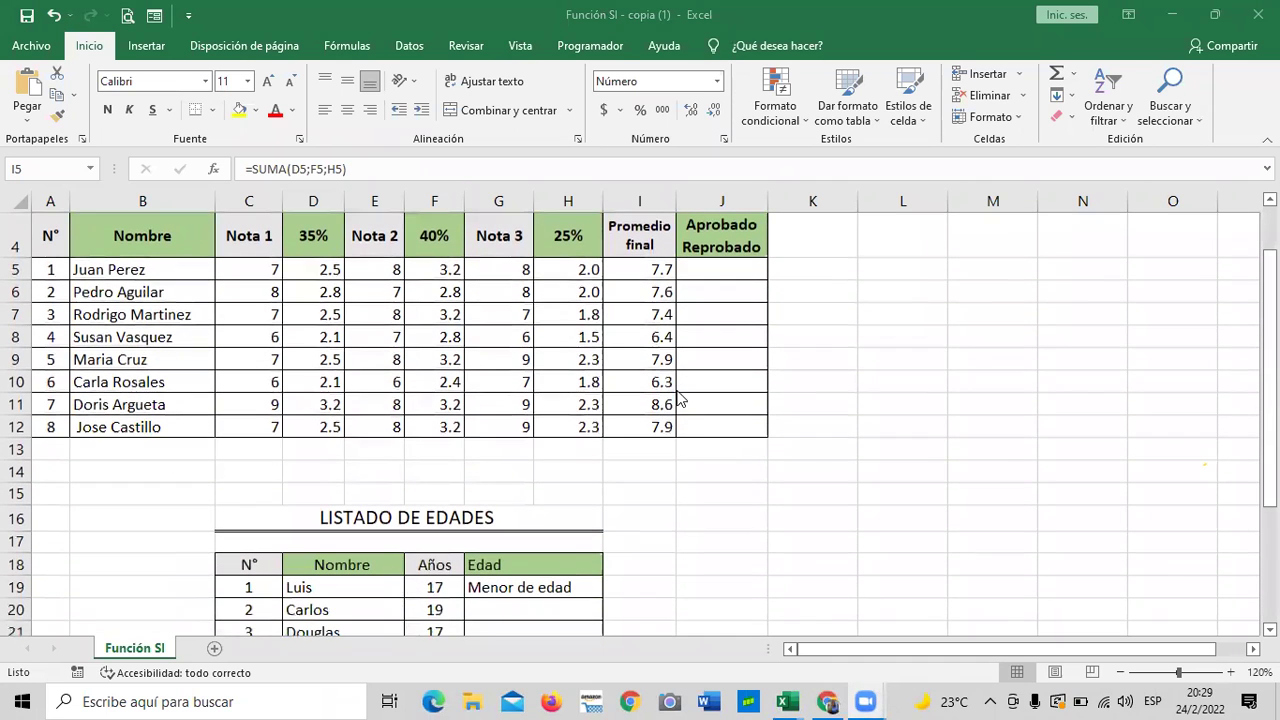
click(530, 588)
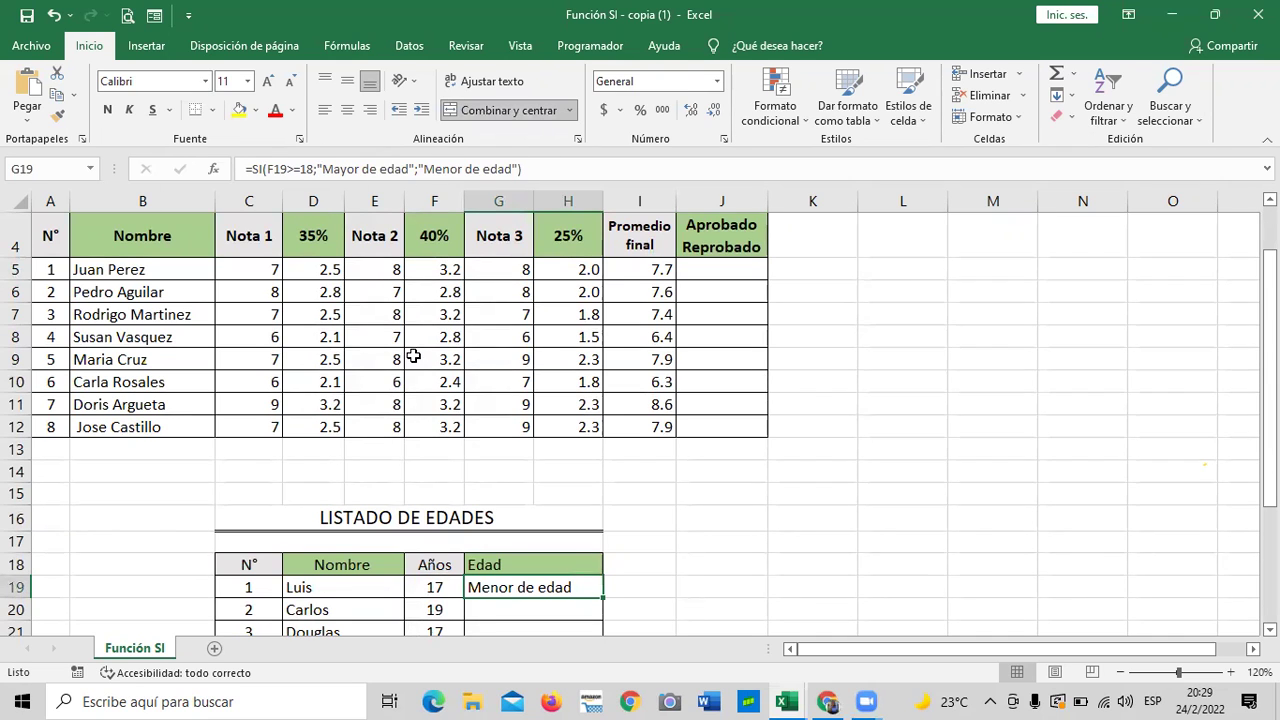
scroll(414, 354, down, 2)
scroll(417, 474, up, 3)
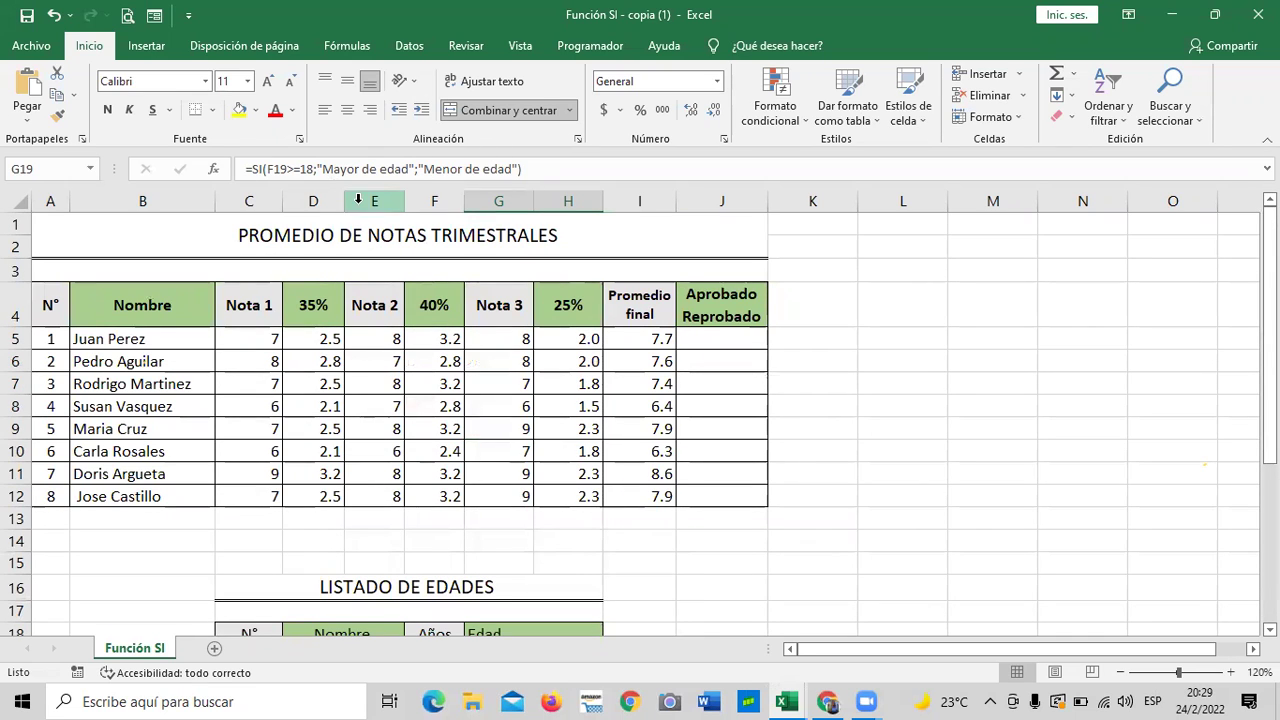
click(899, 409)
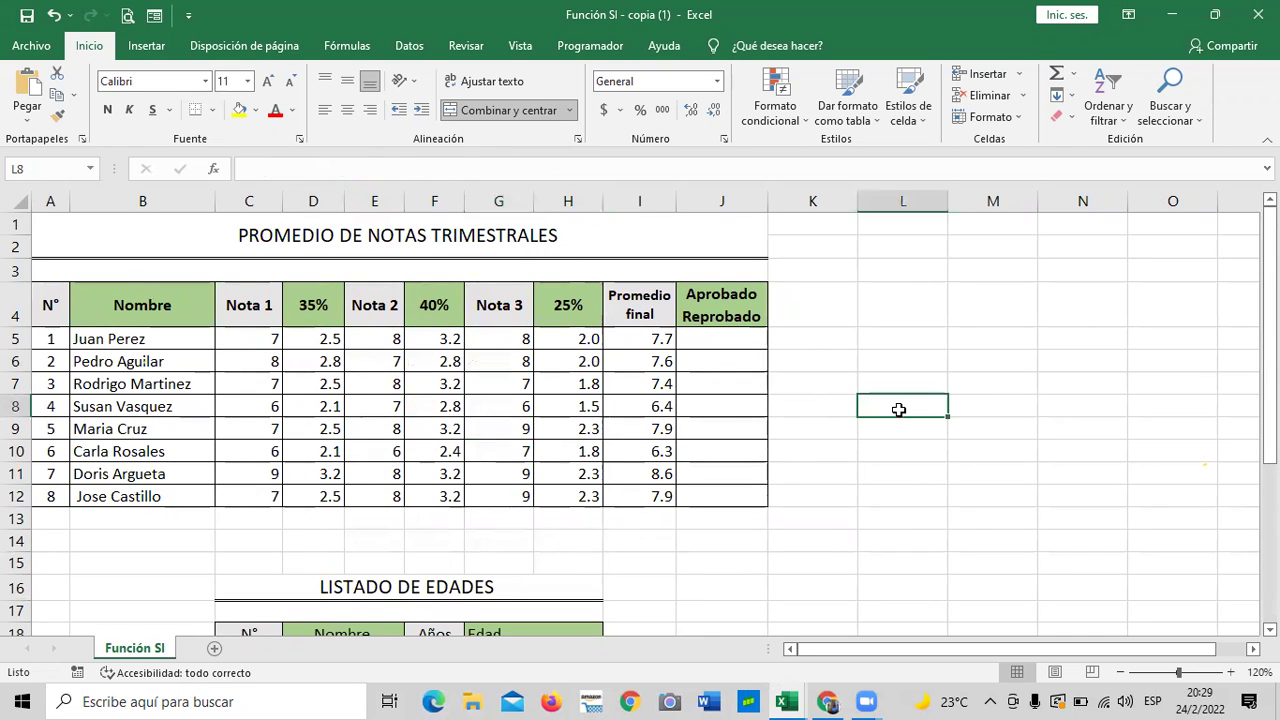
- Trace the weighted grades in D5, F5 and H5 that the SUMA formula in I5 adds up
click(640, 339)
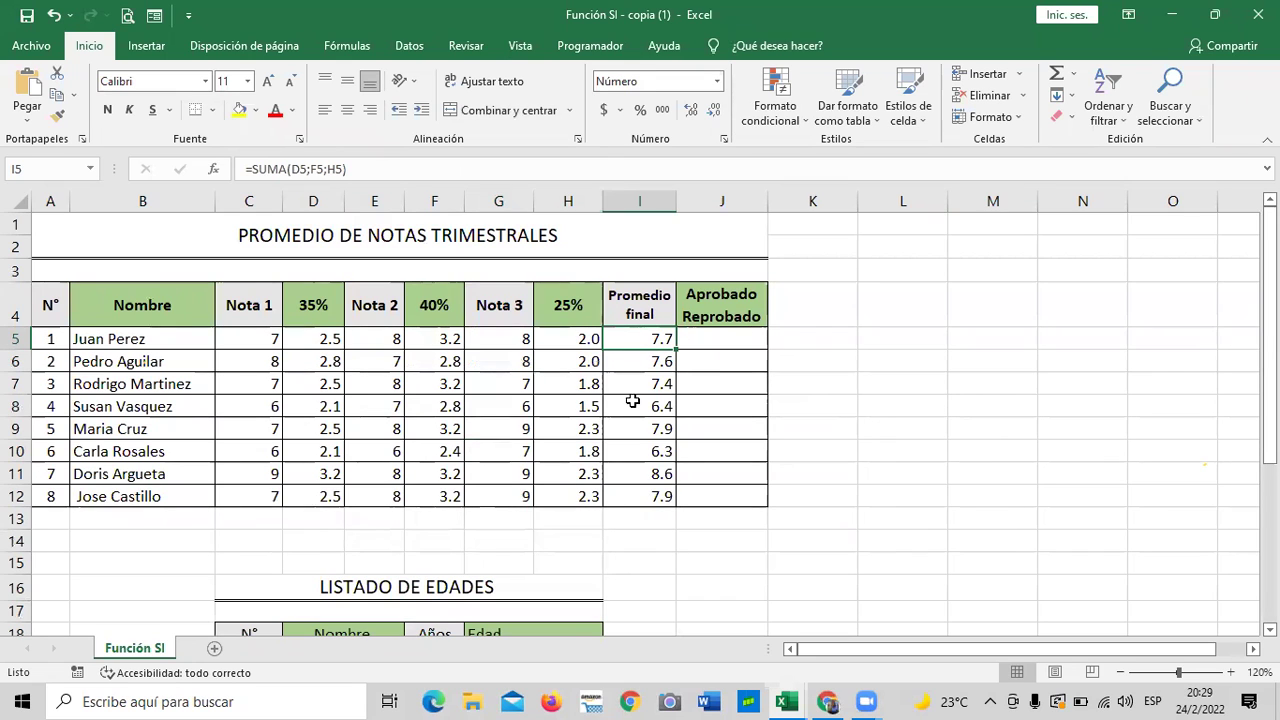
click(320, 337)
click(430, 342)
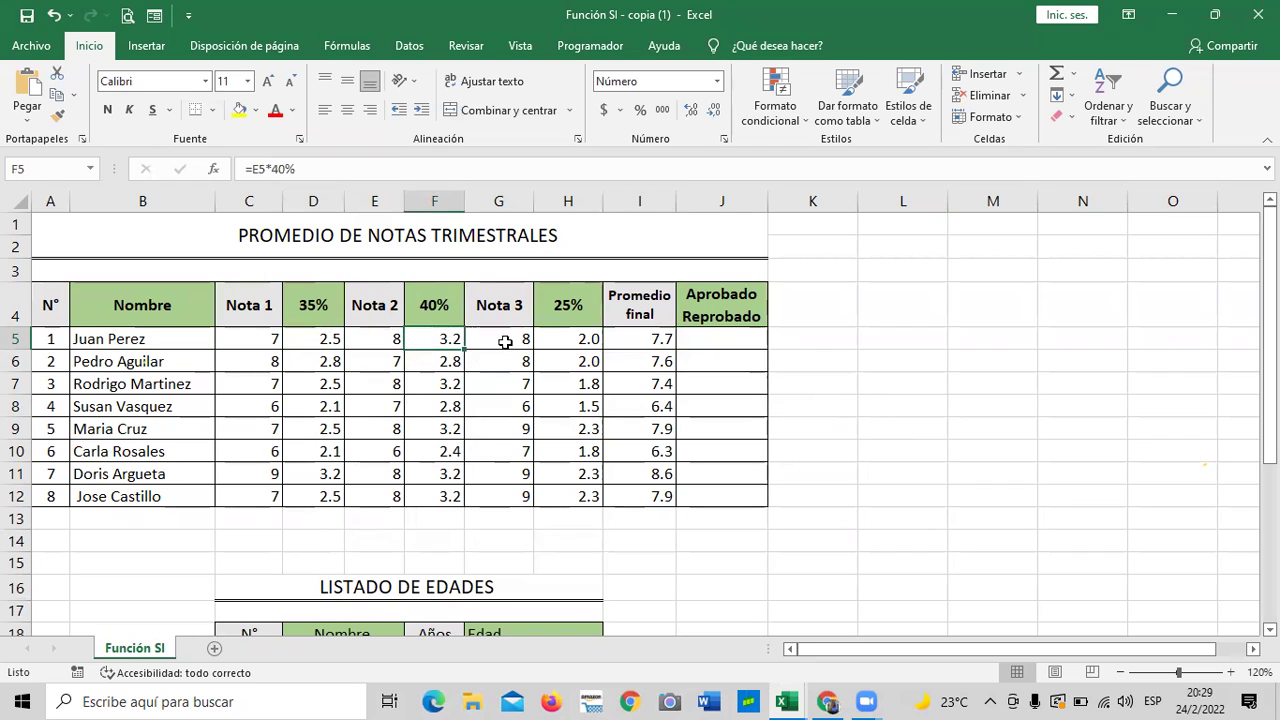
click(567, 338)
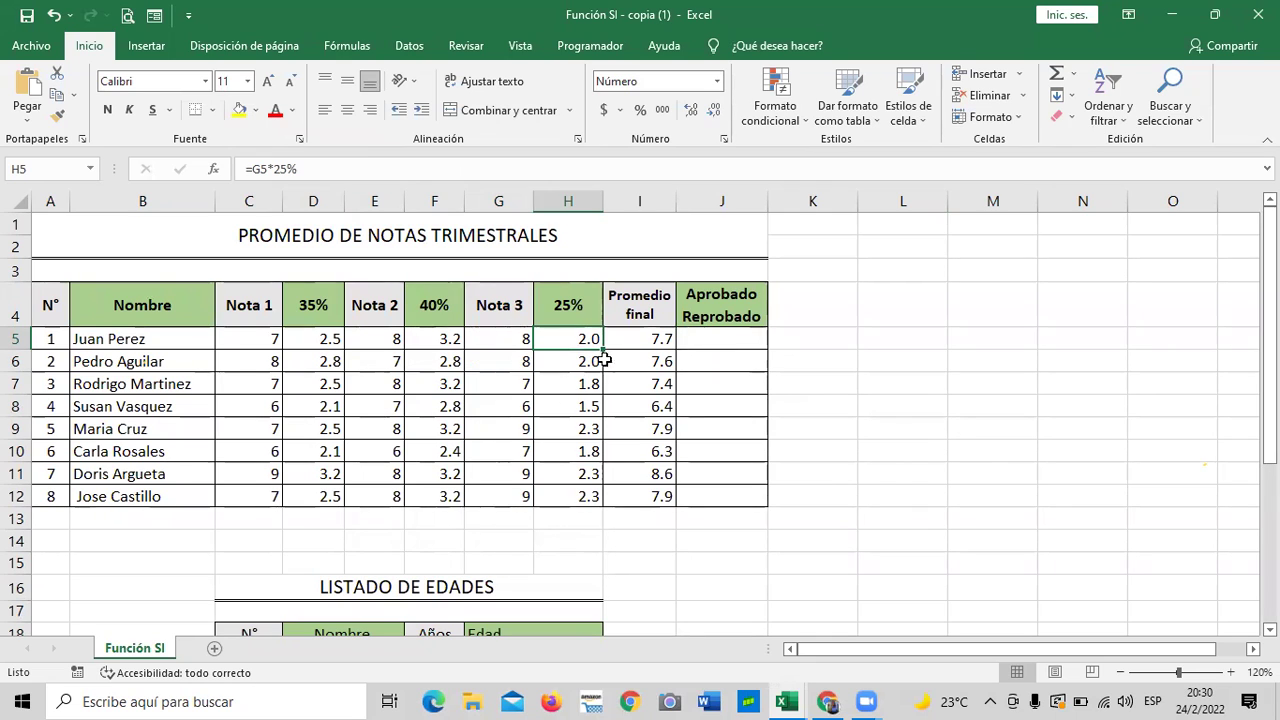
click(633, 338)
click(500, 166)
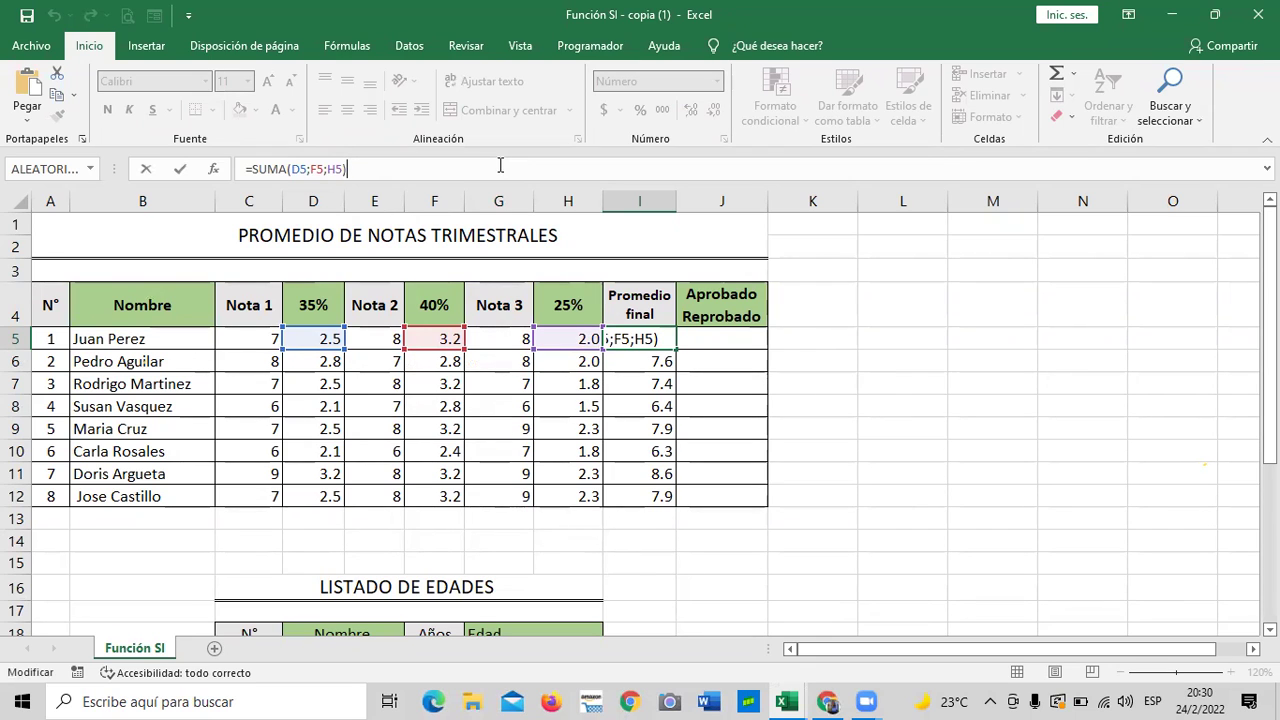
key(Return)
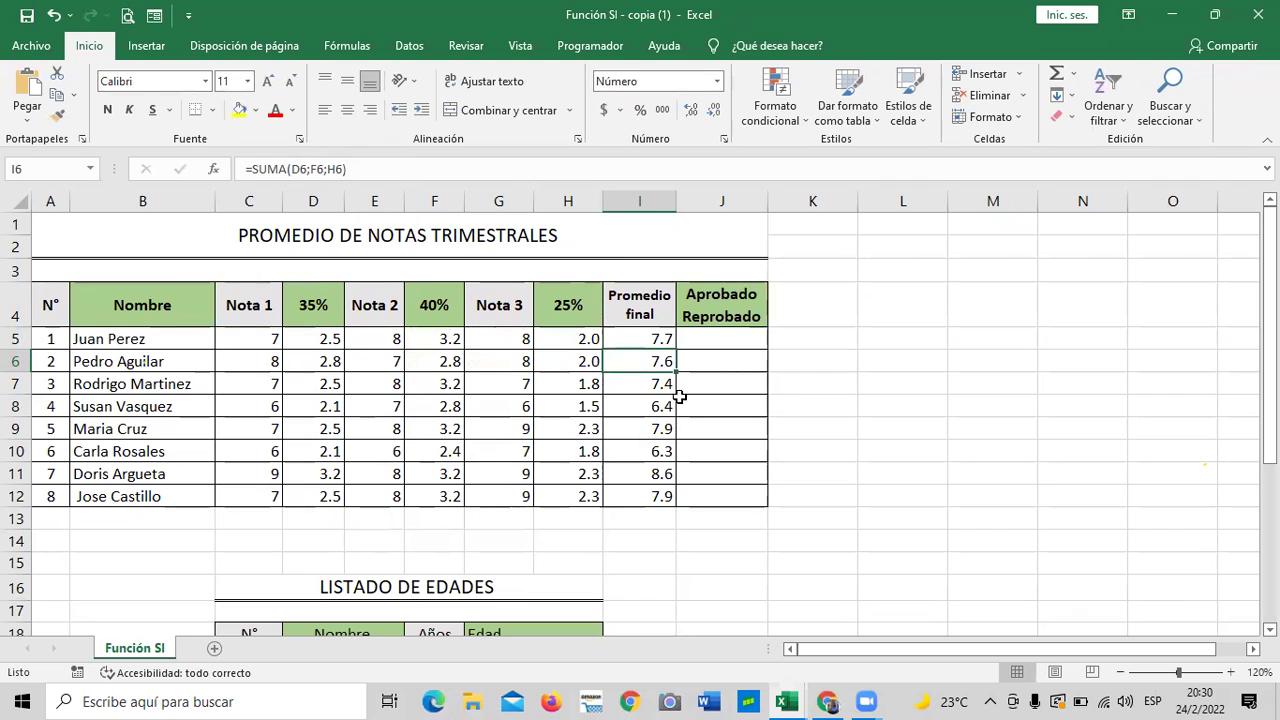
- Compare the final average in I5 with the empty cells J5 and J11 of the Aprobado/Reprobado column
click(705, 345)
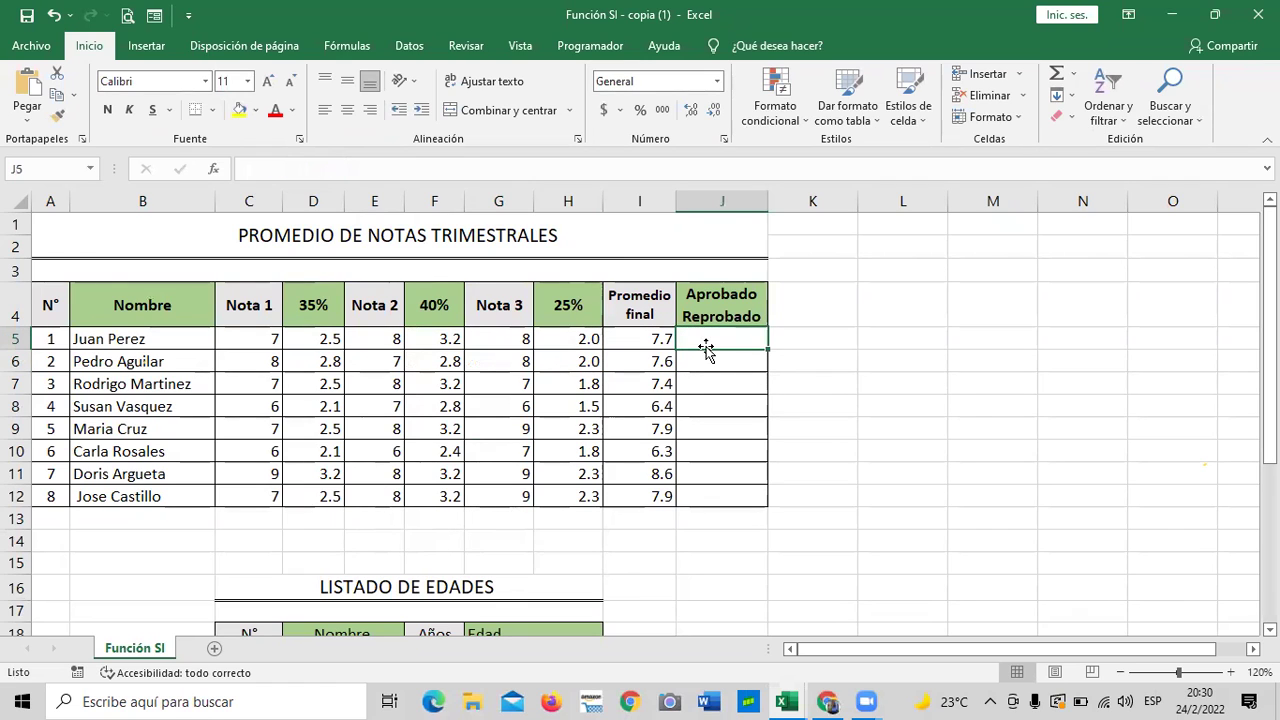
click(728, 477)
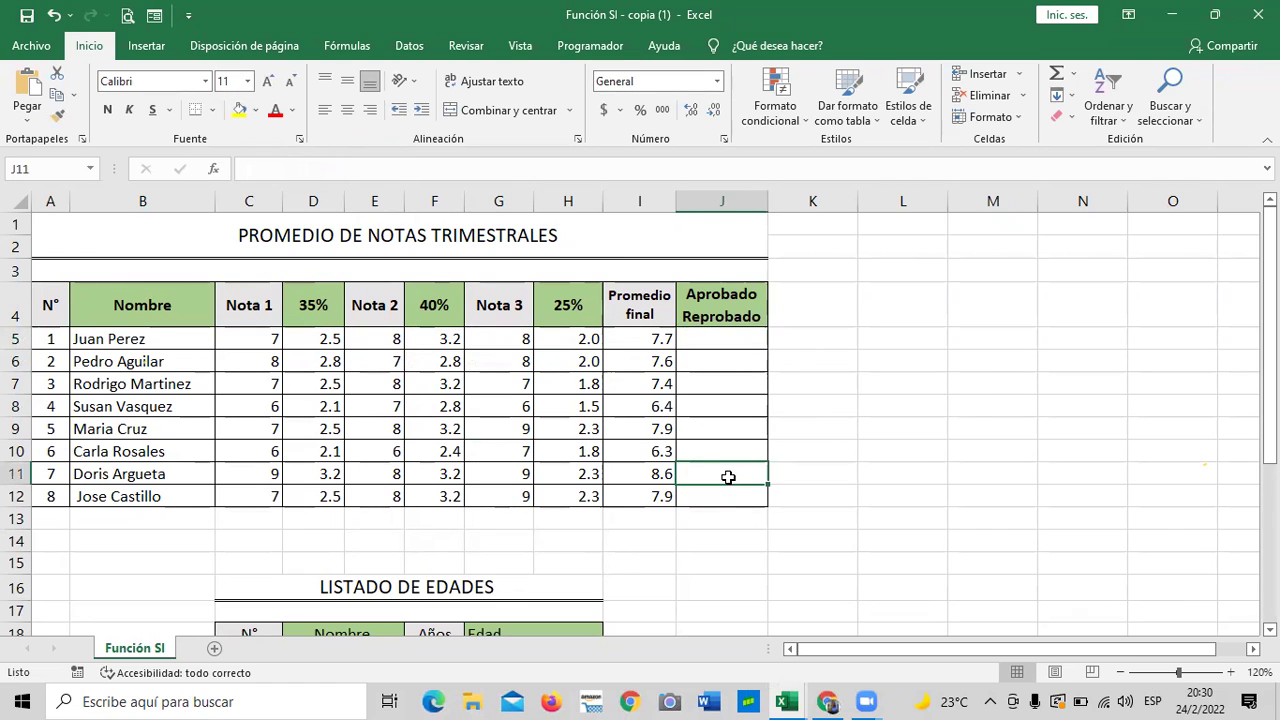
click(733, 340)
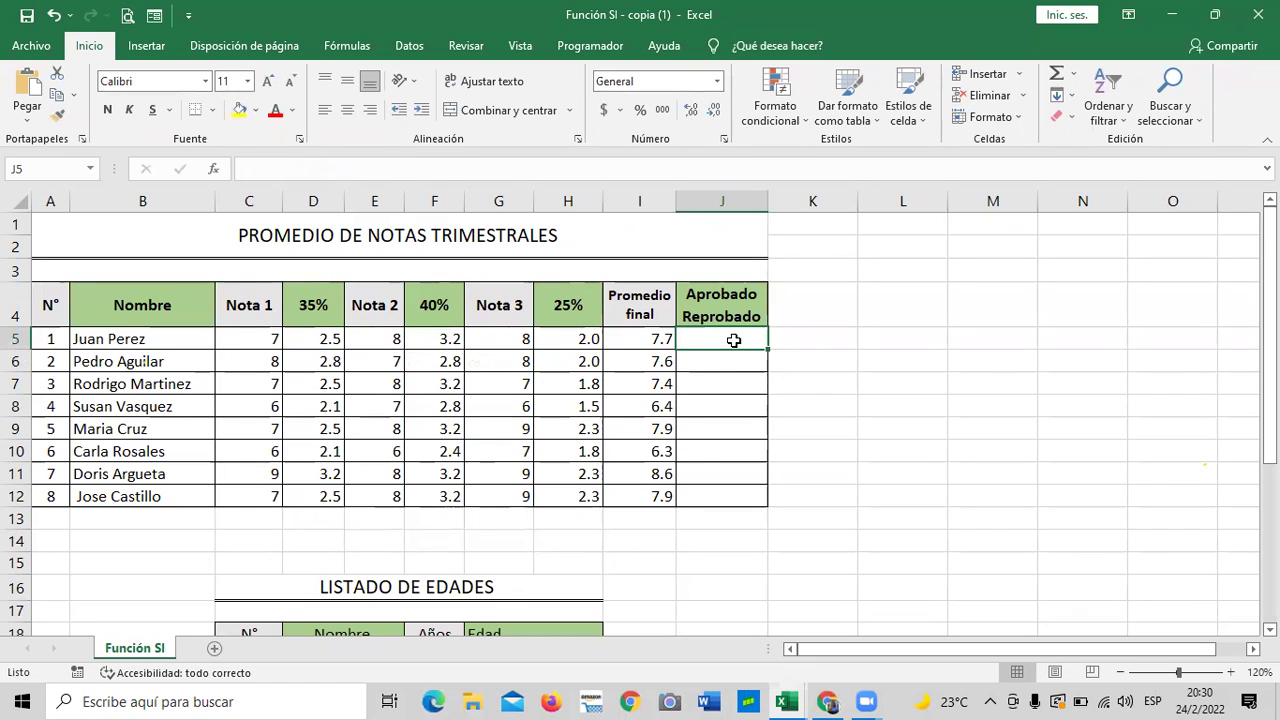
click(641, 334)
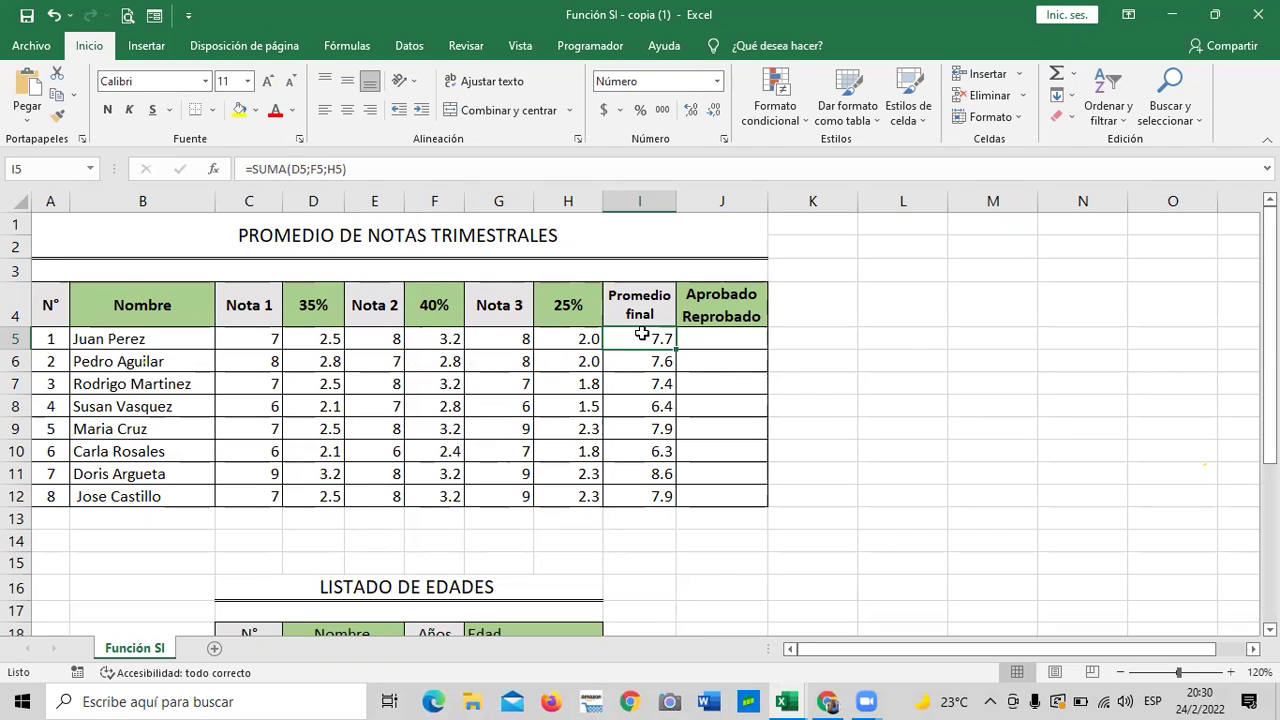
click(717, 341)
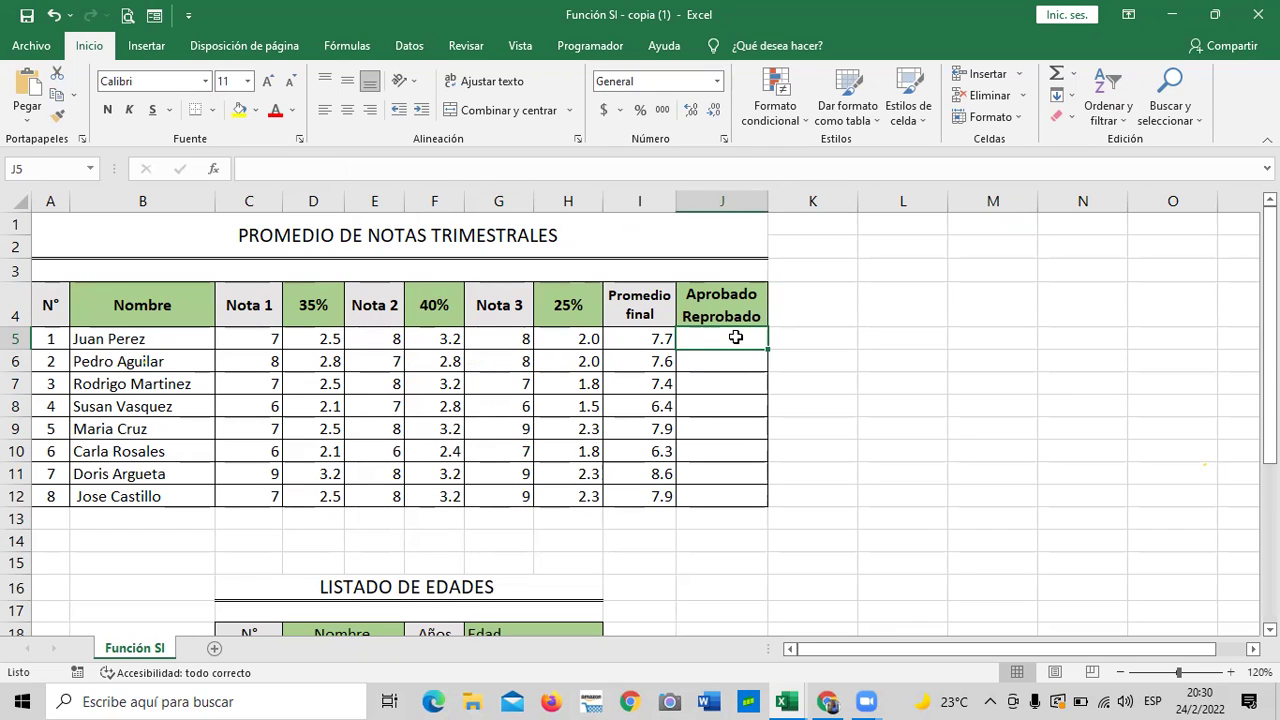
click(623, 339)
click(732, 342)
text(=si)
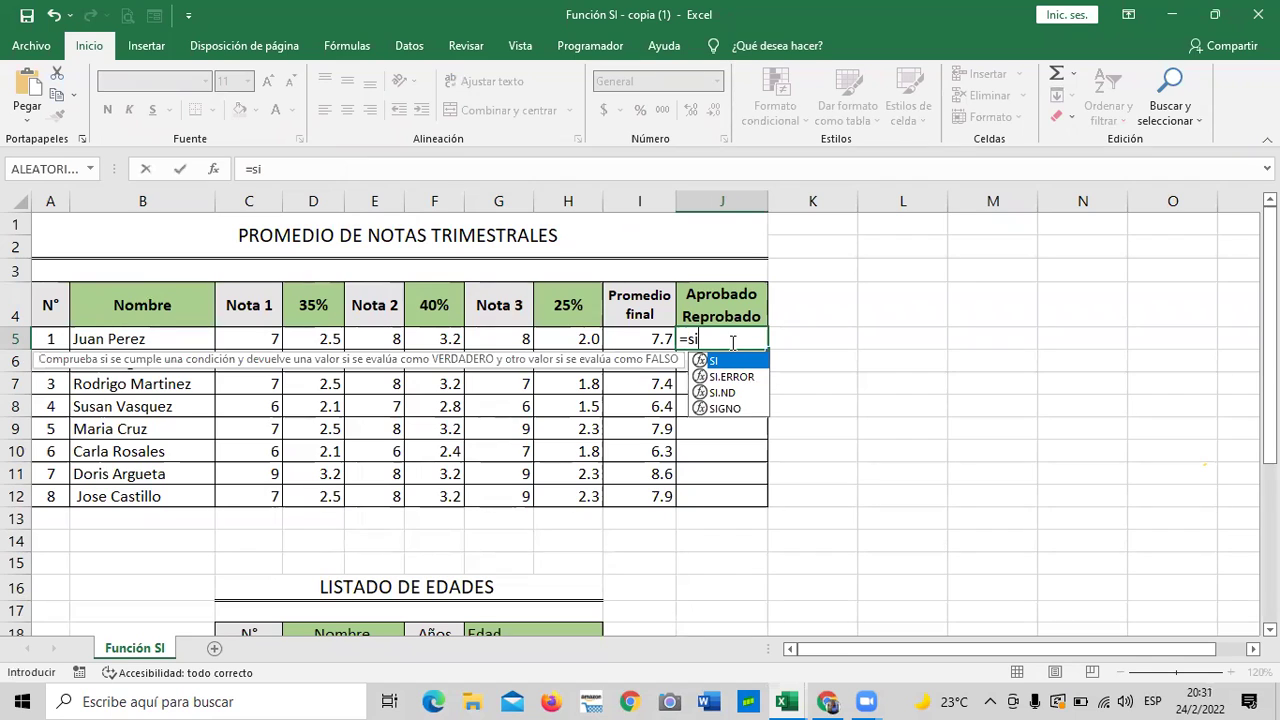
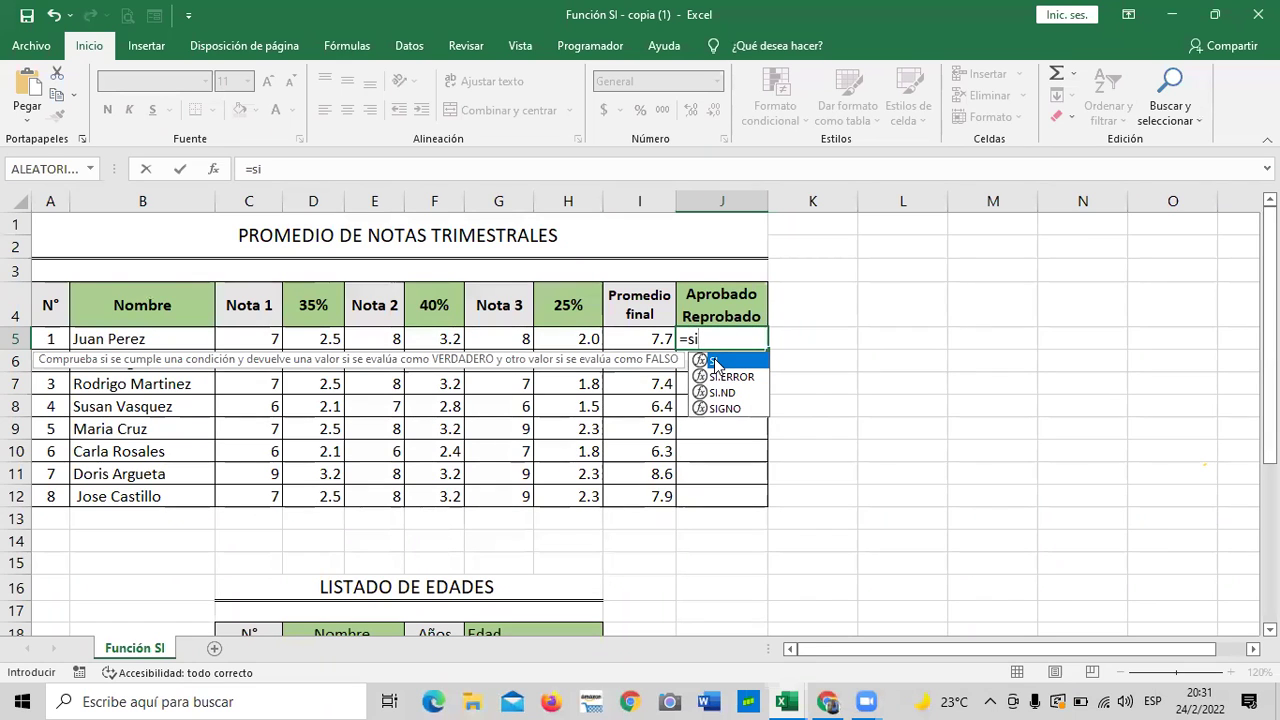
double_click(716, 362)
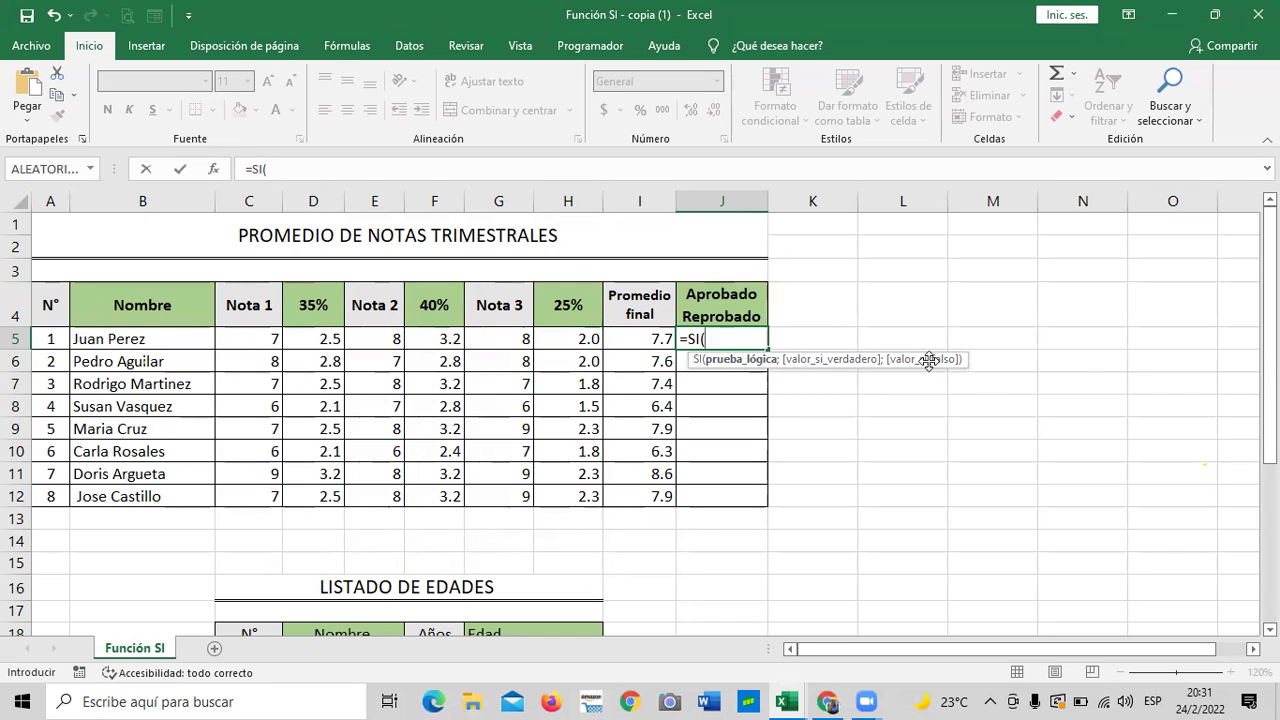
key(Escape)
click(880, 480)
click(713, 339)
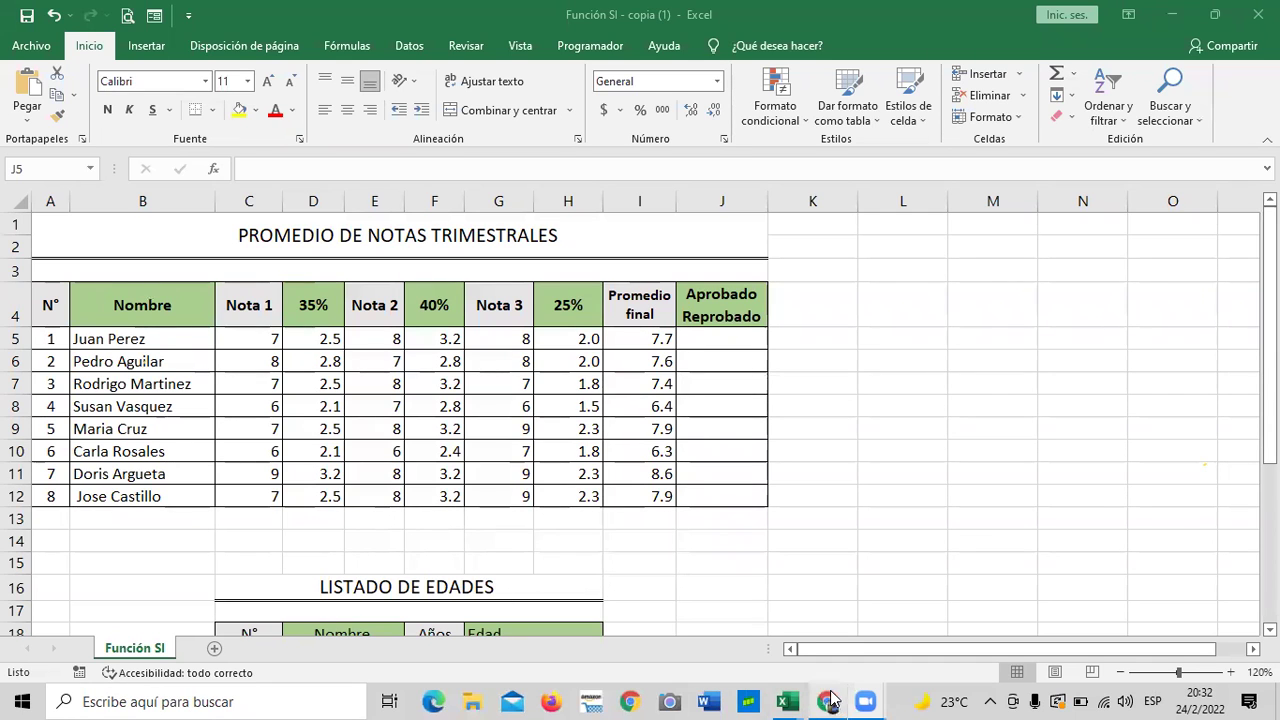
- Switch to the course in Chrome, advance to lesson 1.1 Función SI, and look over its video and practice file link
mouse_move(828, 700)
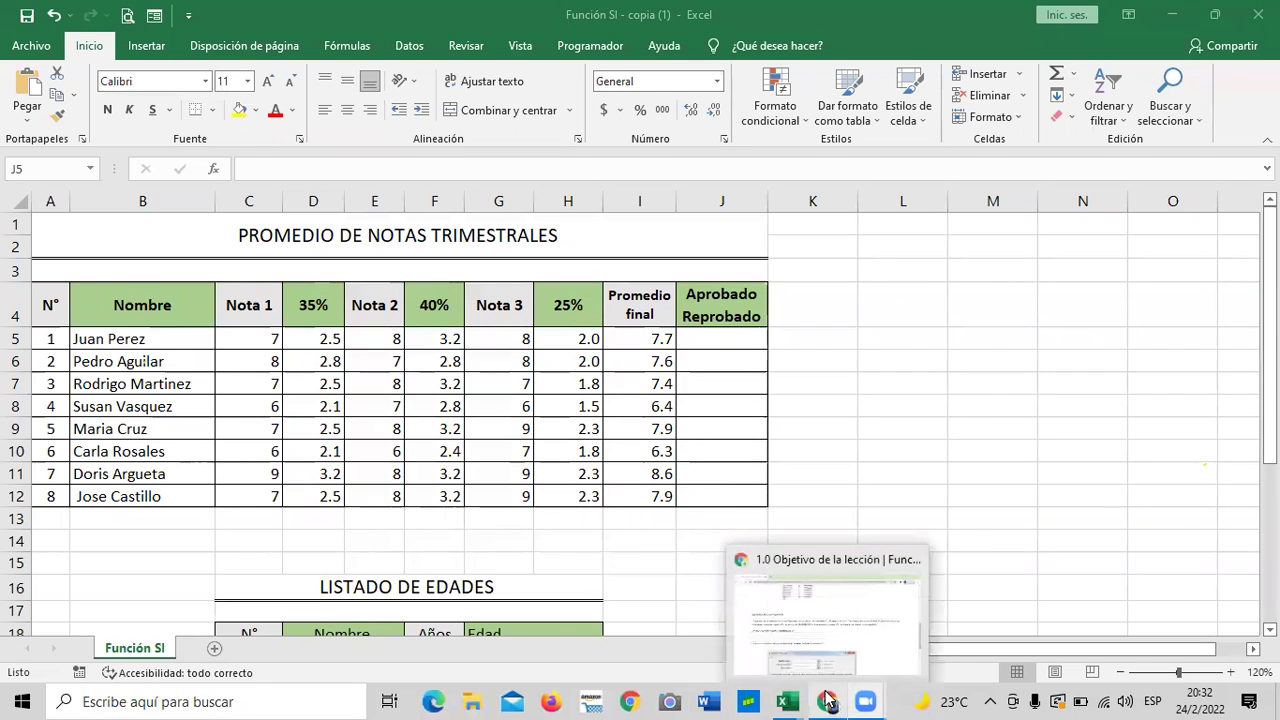
click(838, 630)
scroll(583, 253, down, 5)
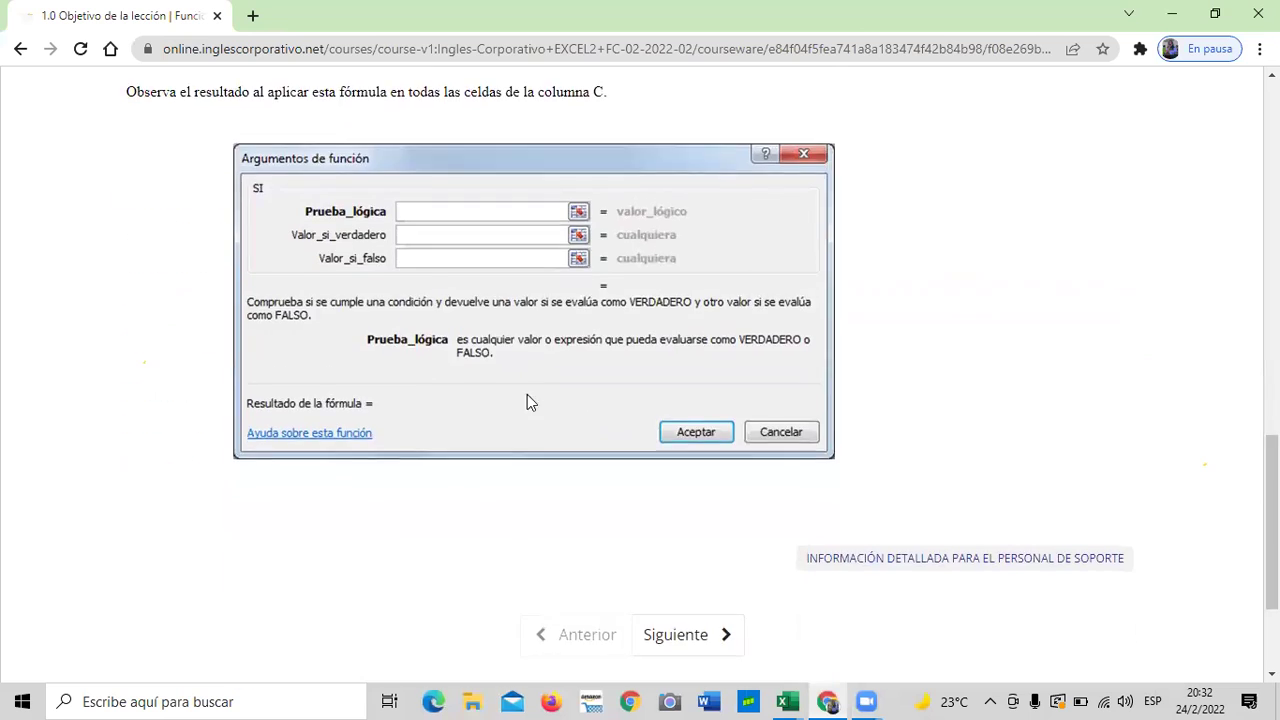
scroll(530, 400, down, 3)
click(676, 434)
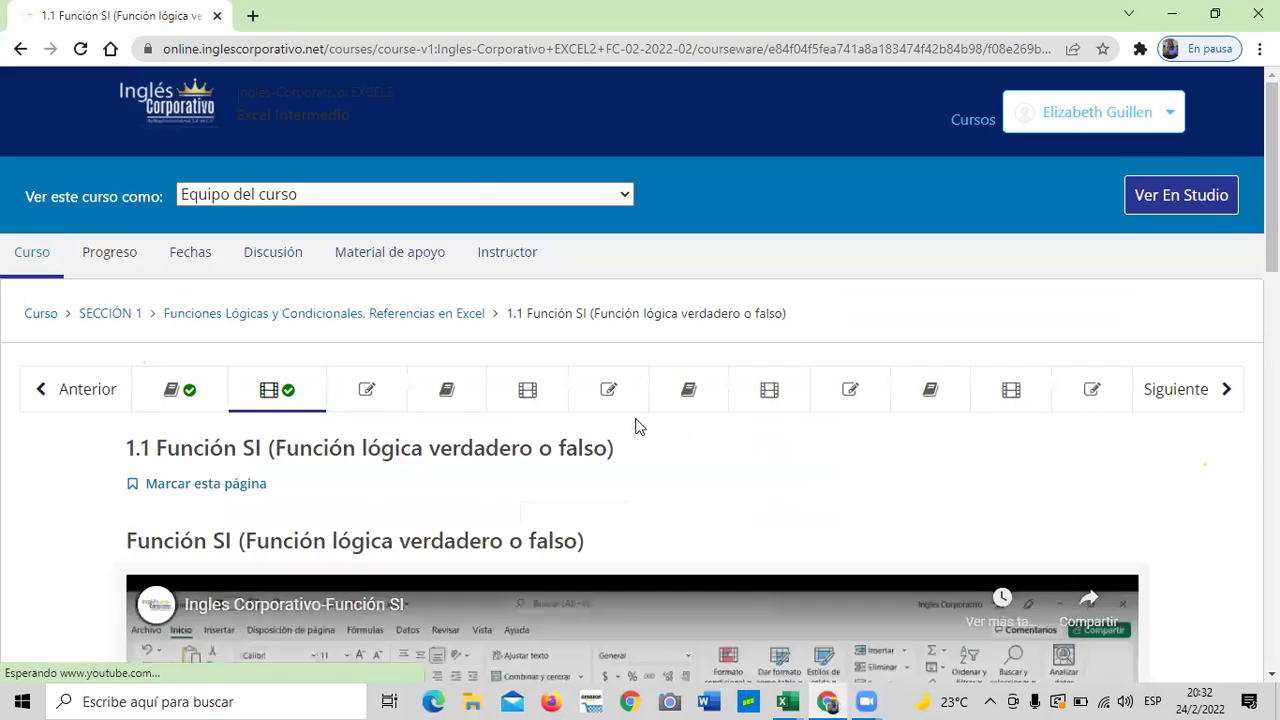
scroll(640, 427, down, 7)
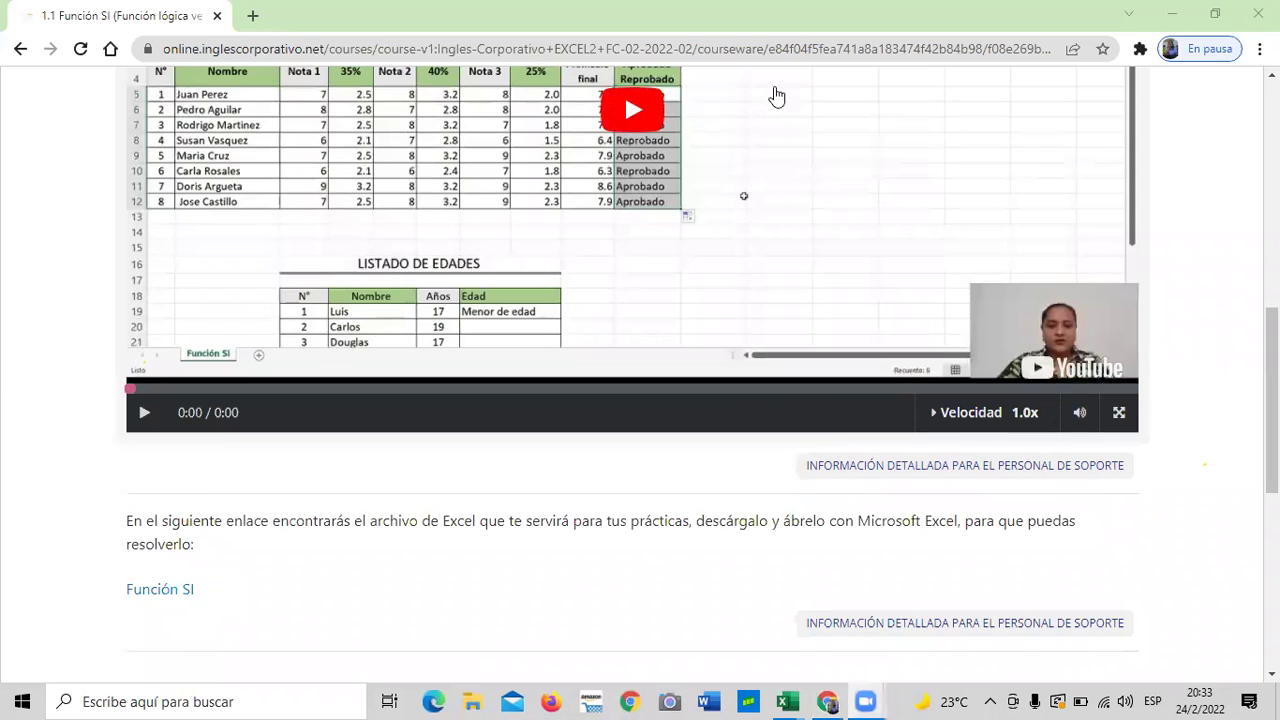
scroll(660, 380, up, 3)
scroll(650, 400, down, 2)
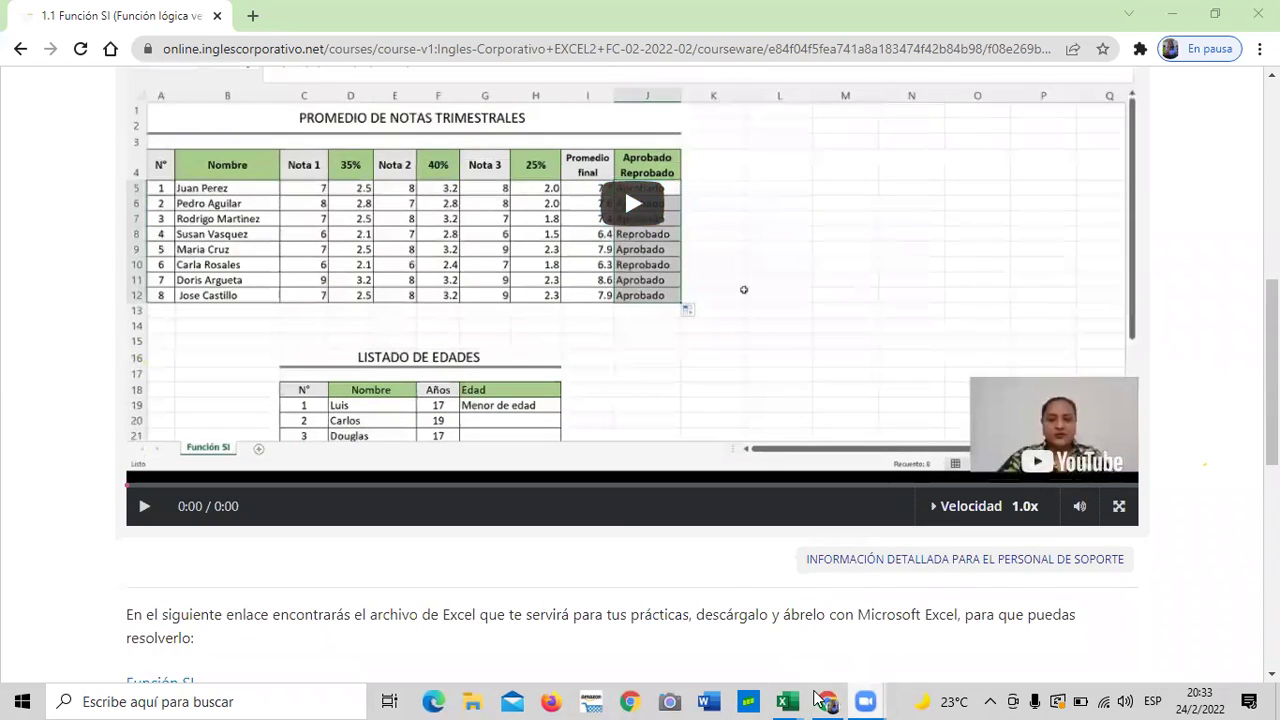
- Switch to the Función SI - copia (1) workbook in Excel and select cell J5 of the Aprobado/Reprobado column
mouse_move(795, 697)
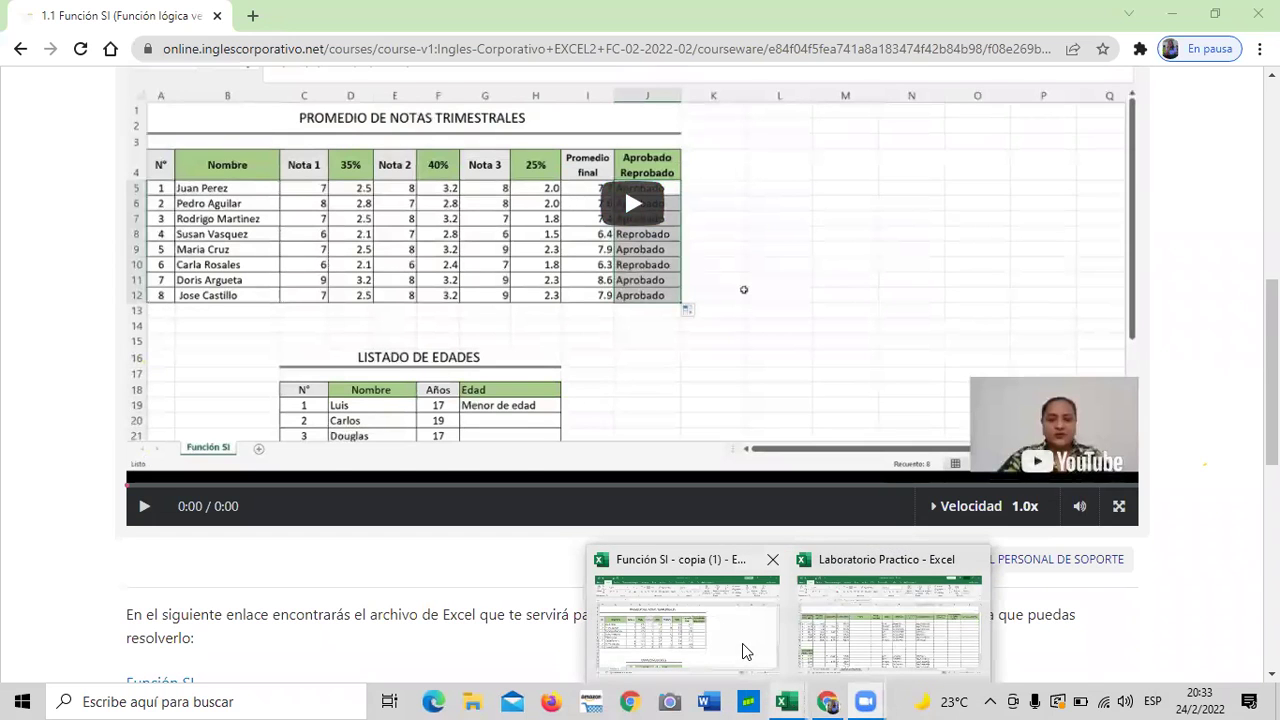
click(742, 643)
click(874, 383)
click(724, 340)
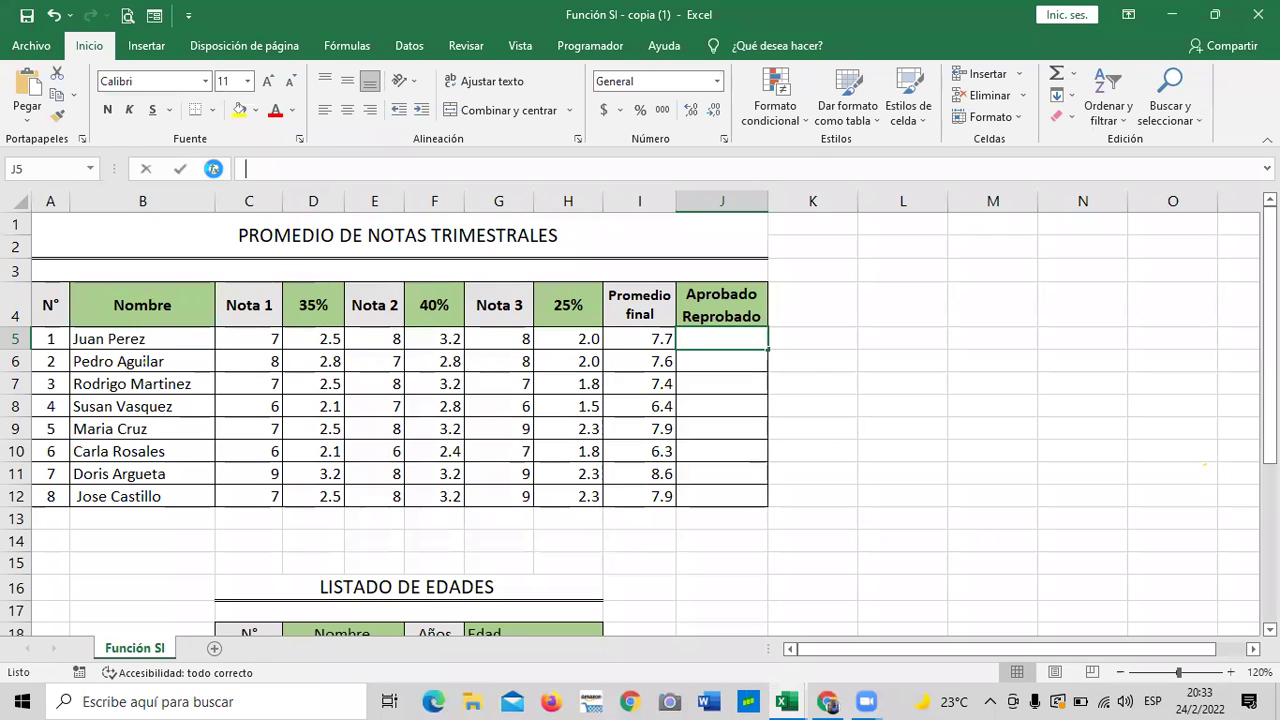
click(213, 169)
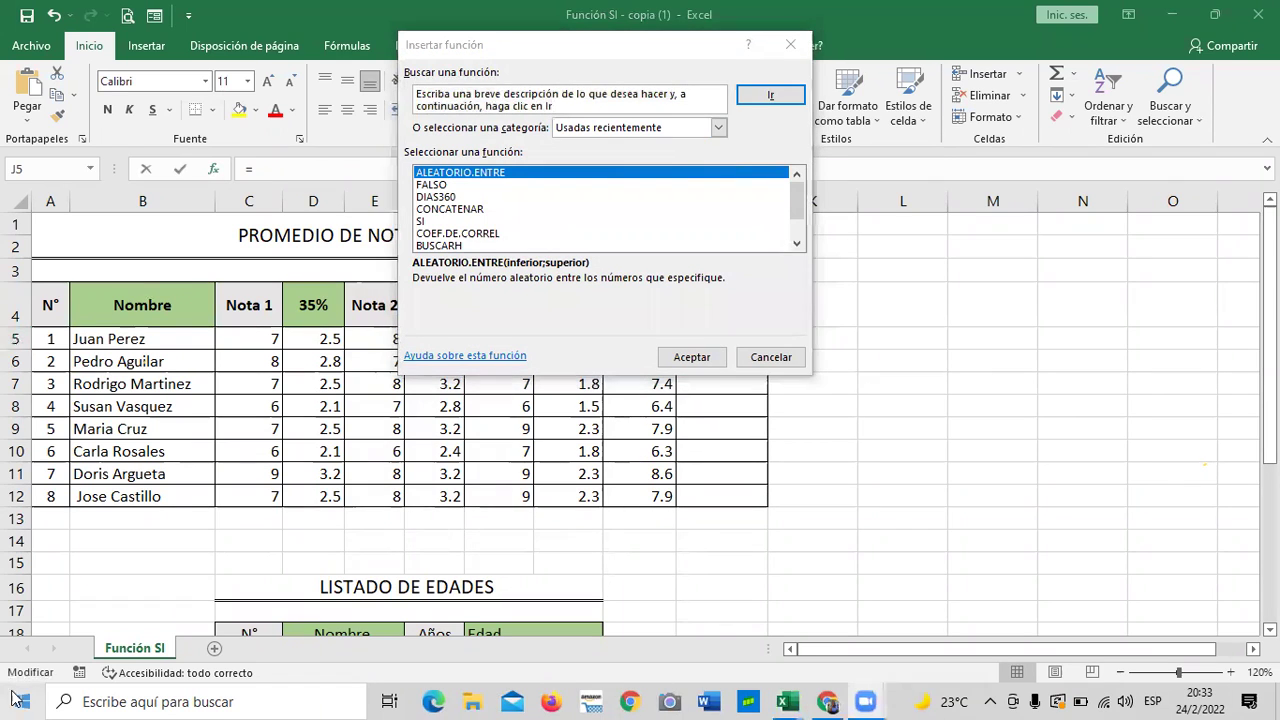
click(712, 46)
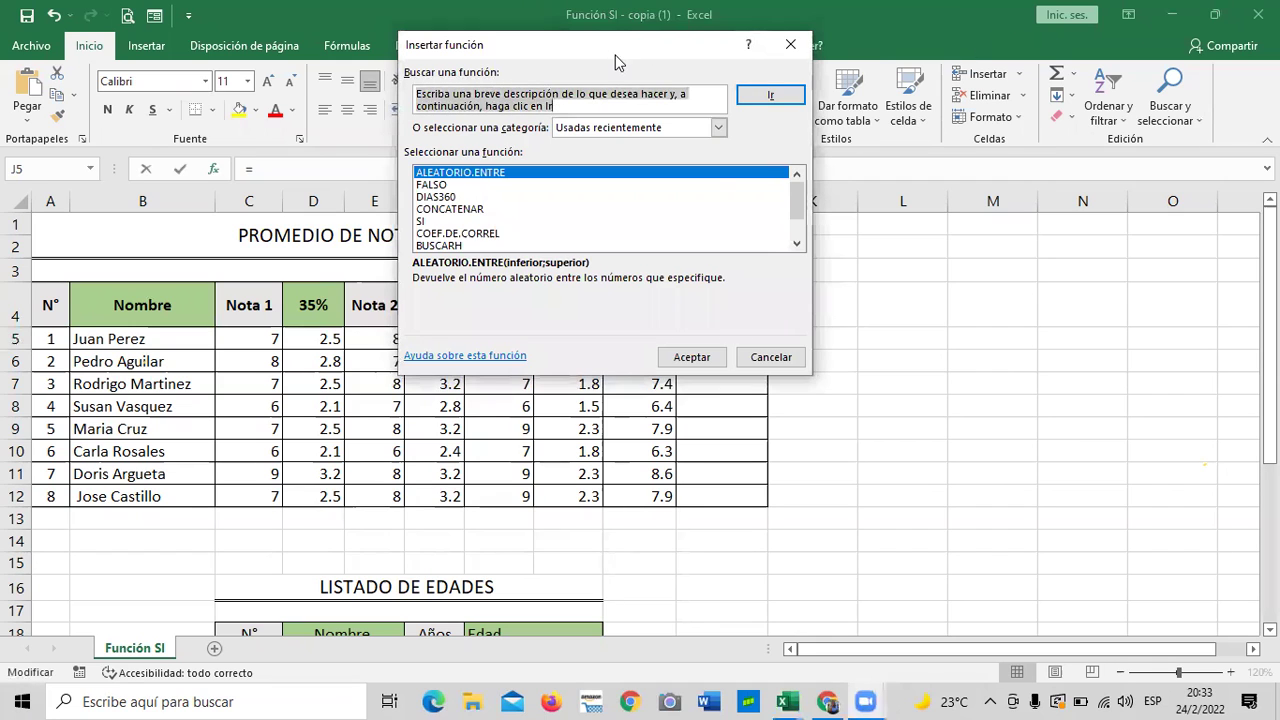
drag(613, 38, 673, 215)
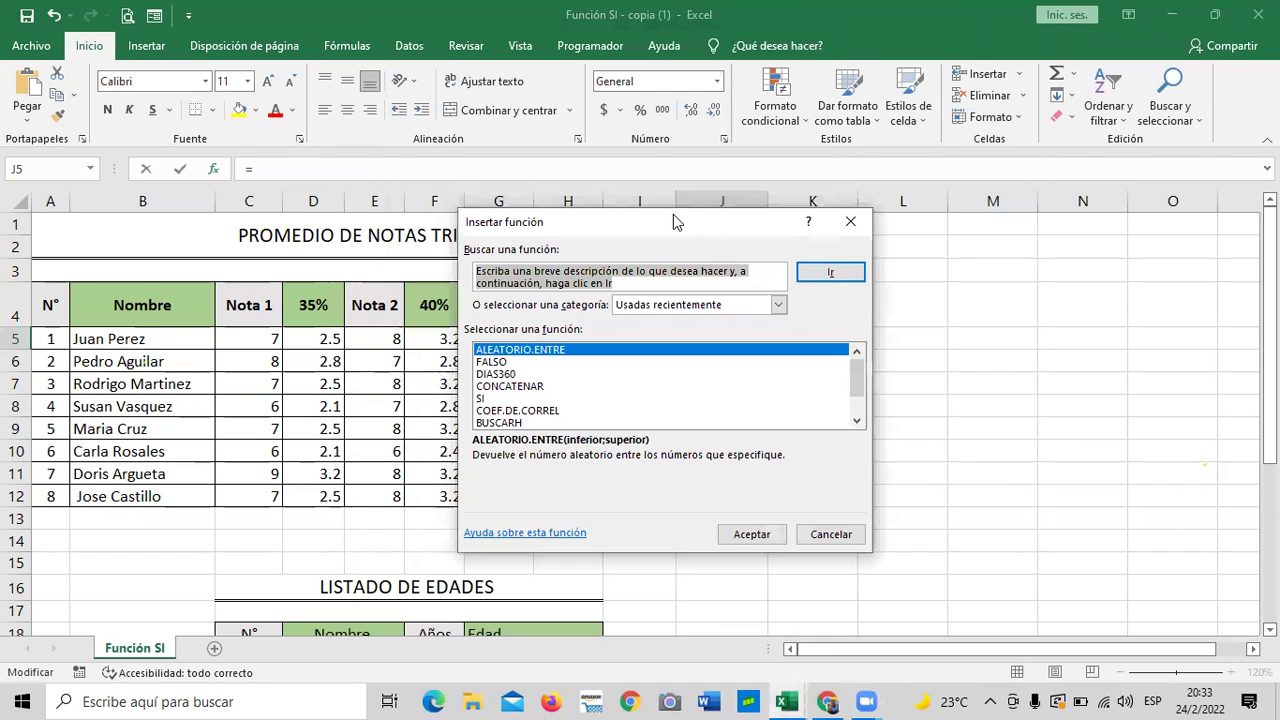
click(850, 221)
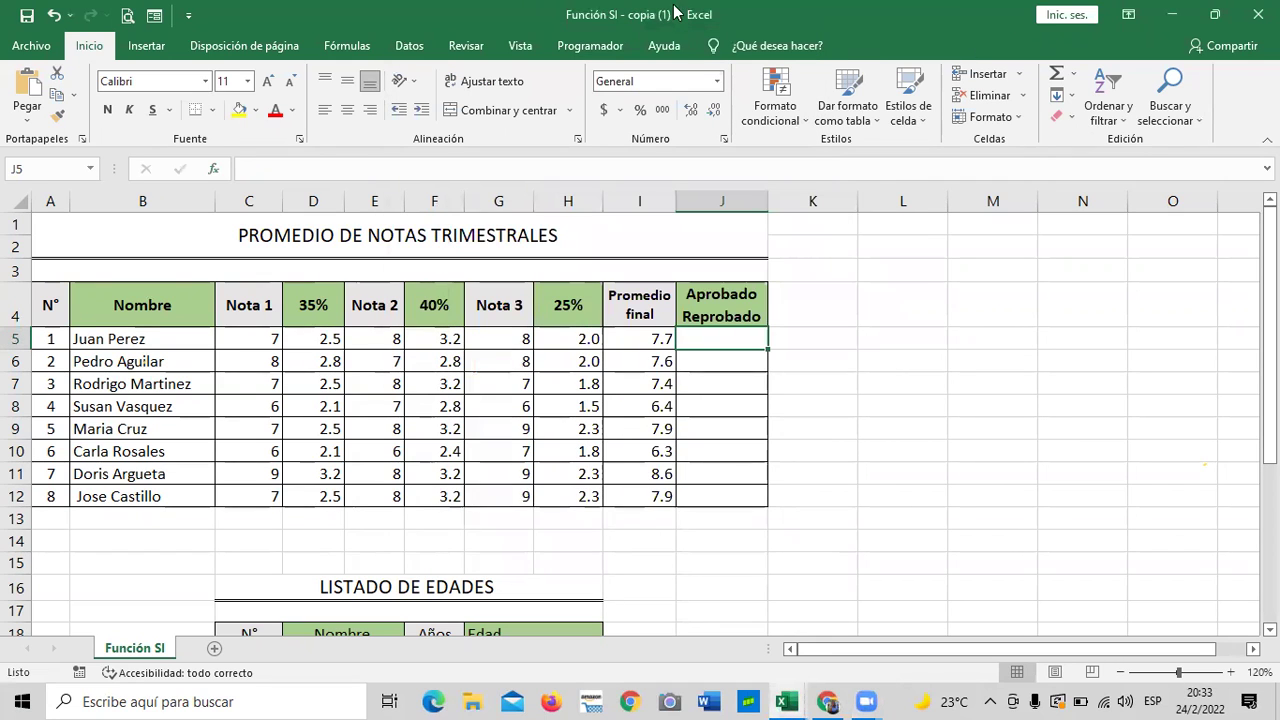
click(372, 52)
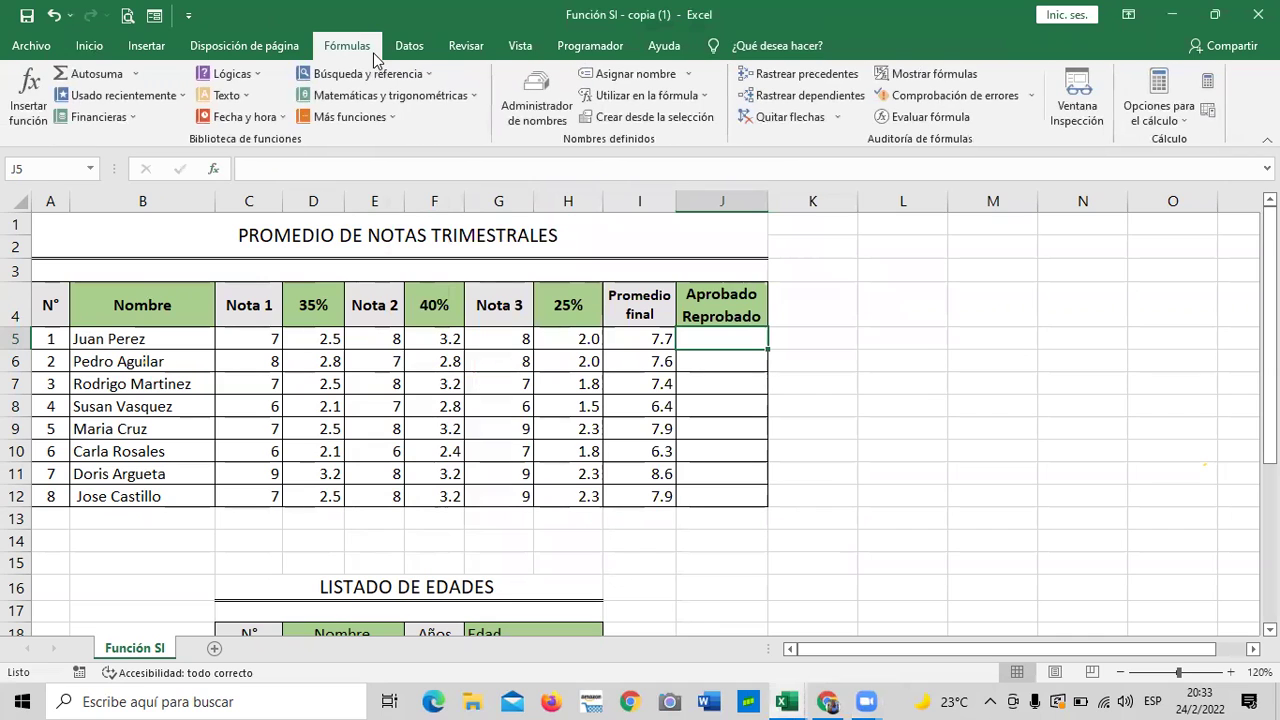
click(28, 100)
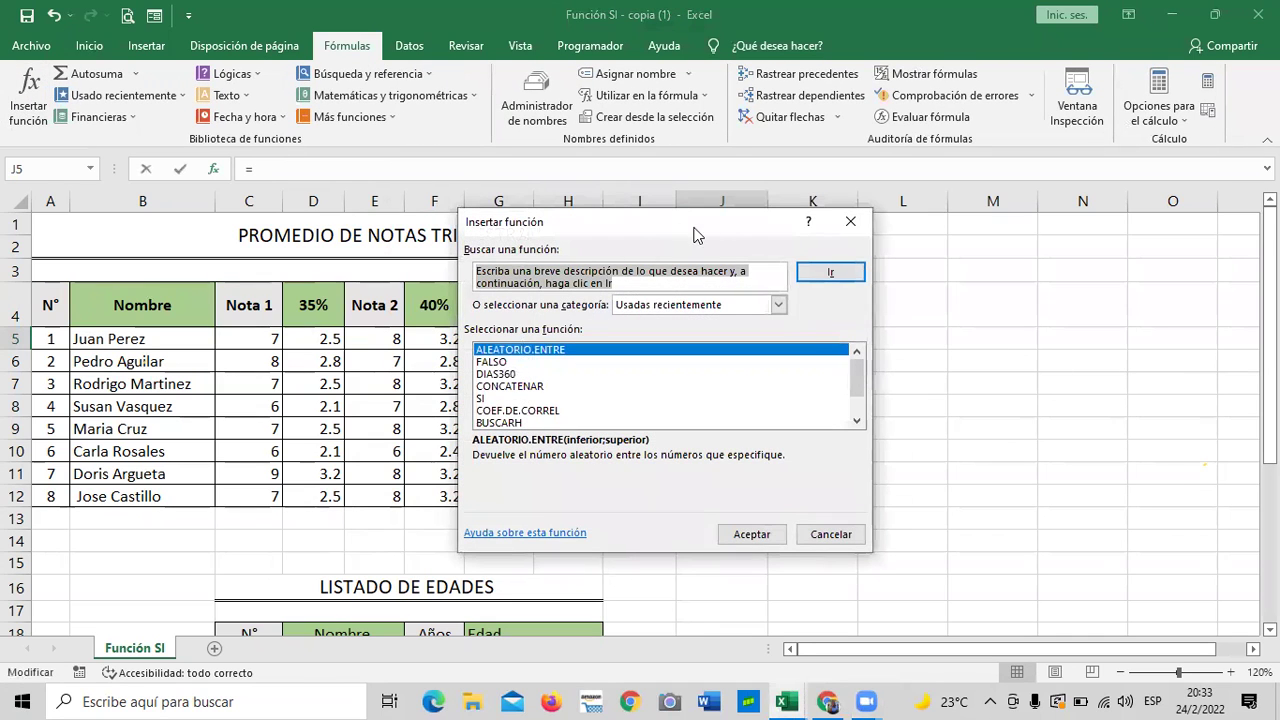
key(Escape)
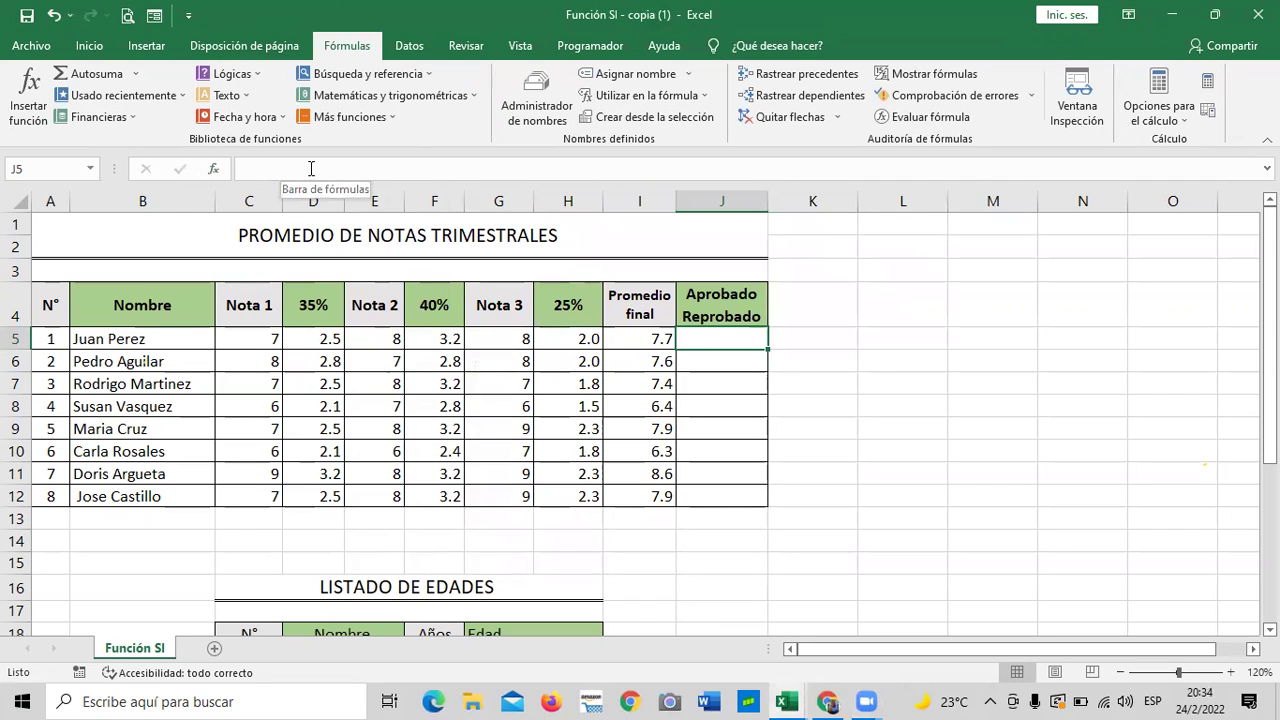
- Insert the SI function from the Lógica category into cell J5
click(216, 172)
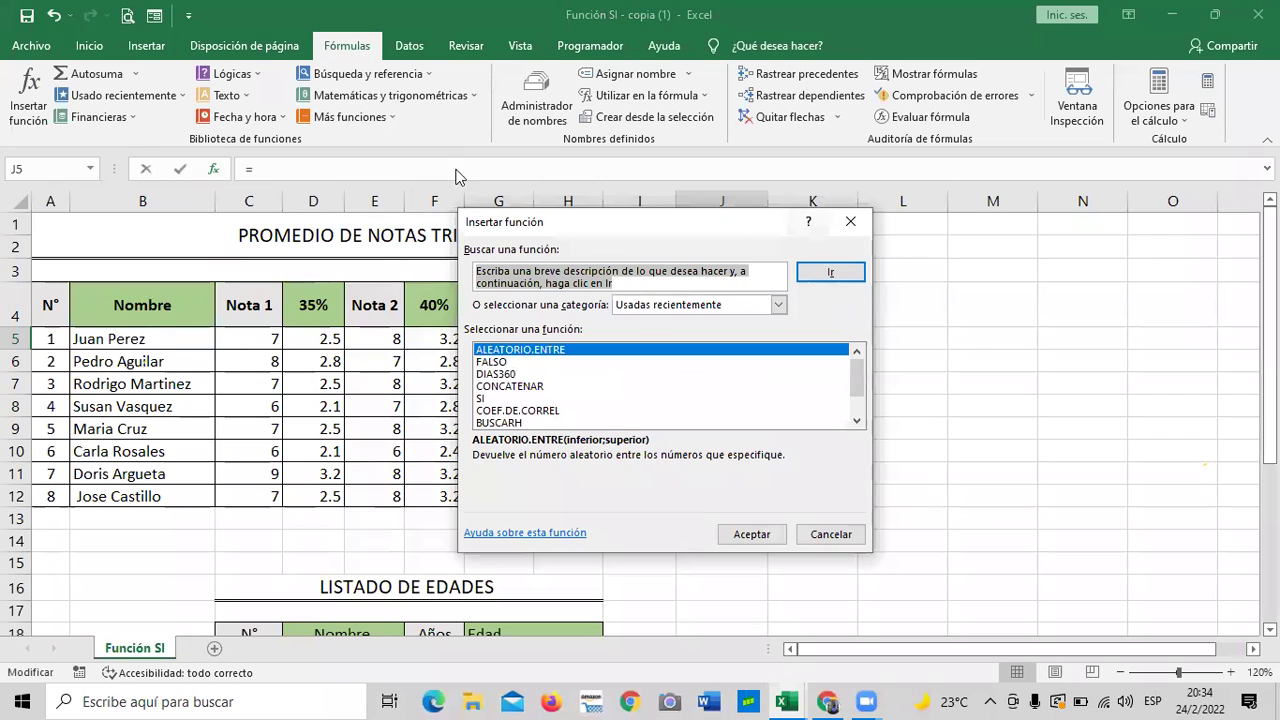
drag(776, 223, 711, 153)
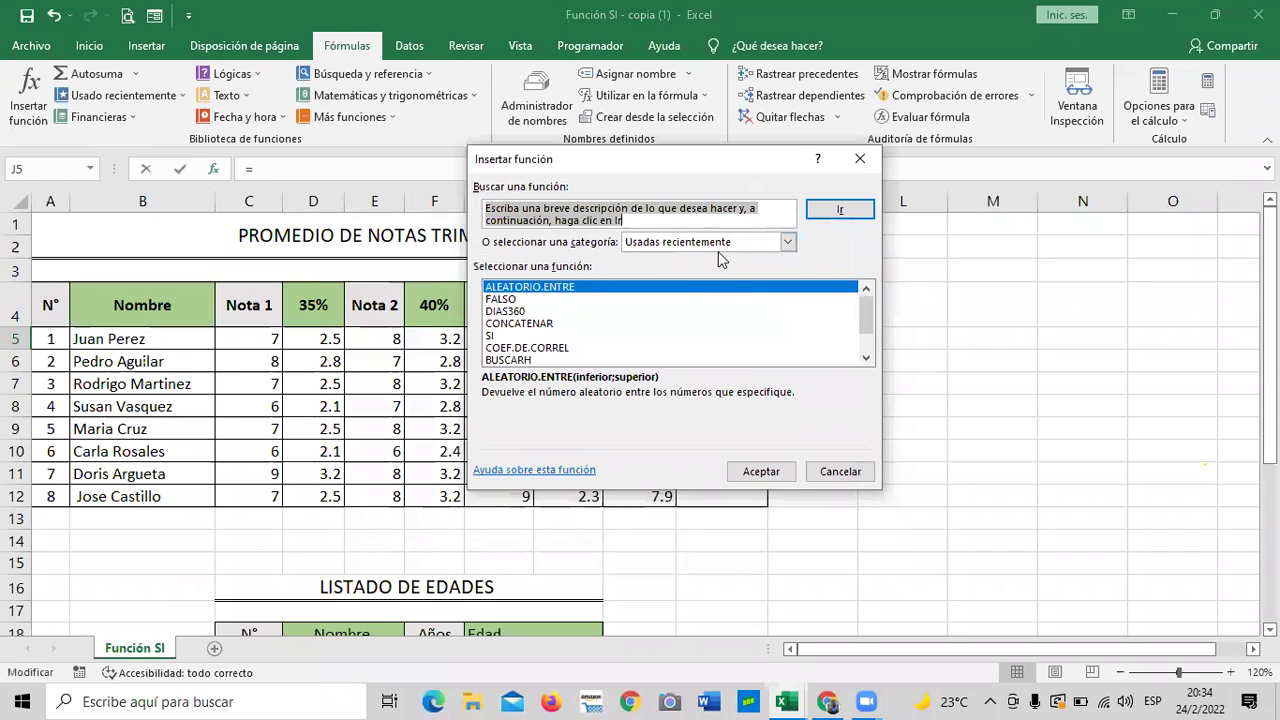
click(788, 243)
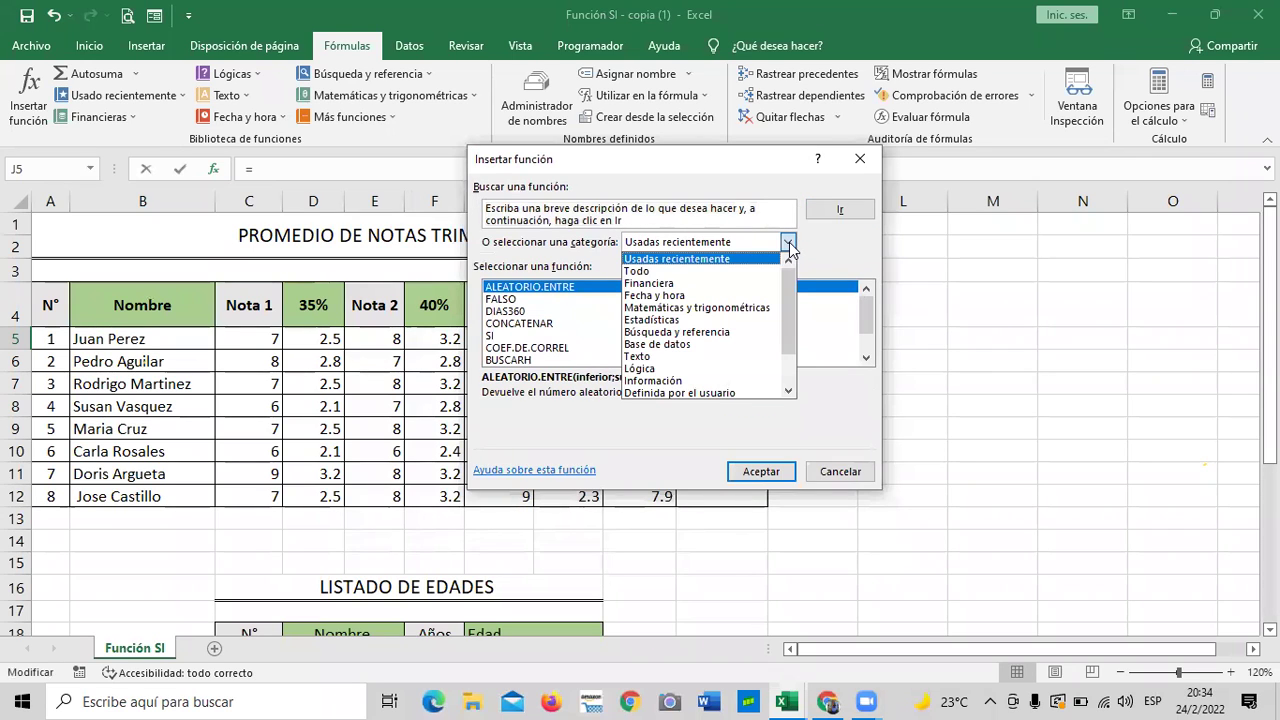
click(660, 368)
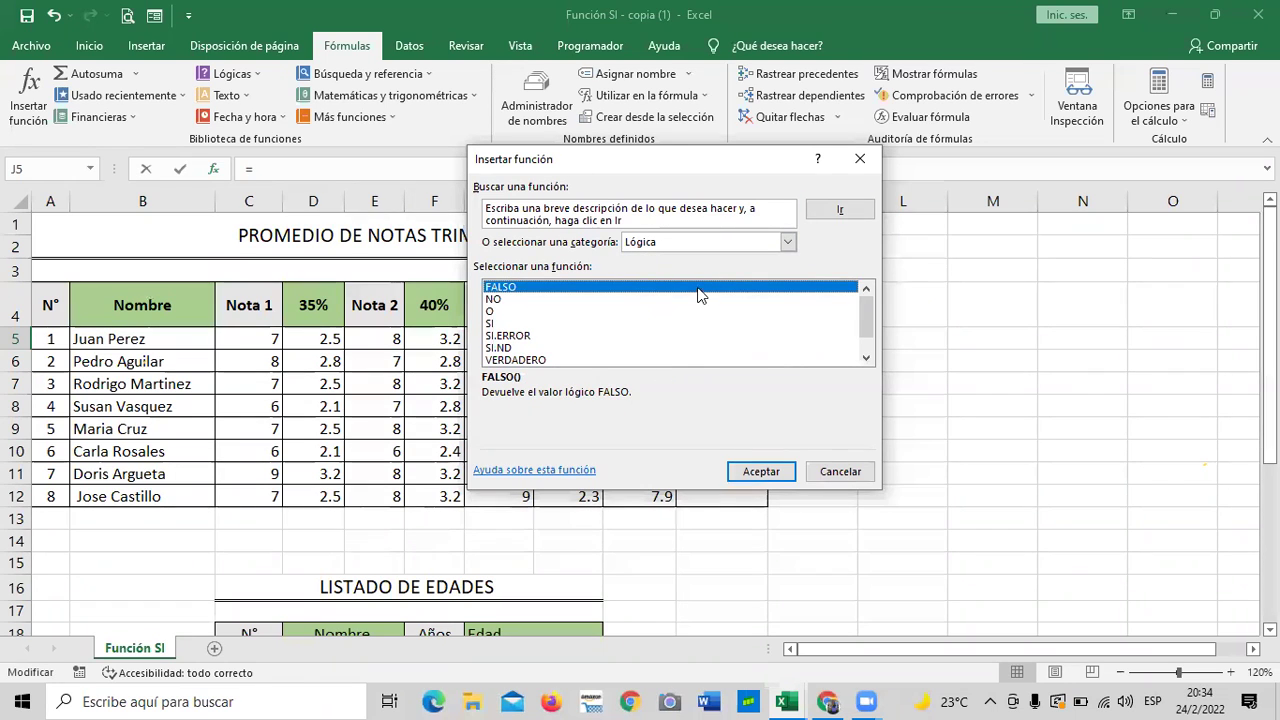
mouse_move(868, 310)
mouse_down()
mouse_move(871, 331)
mouse_move(868, 310)
mouse_up()
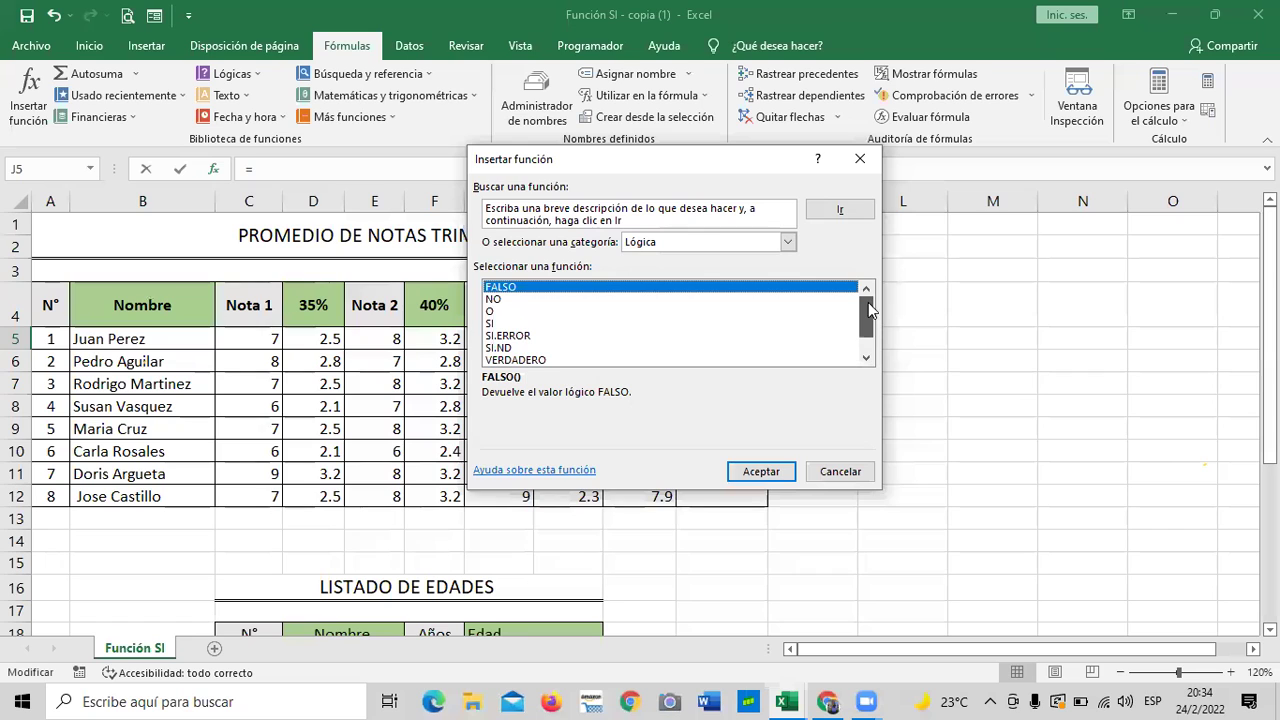
click(497, 325)
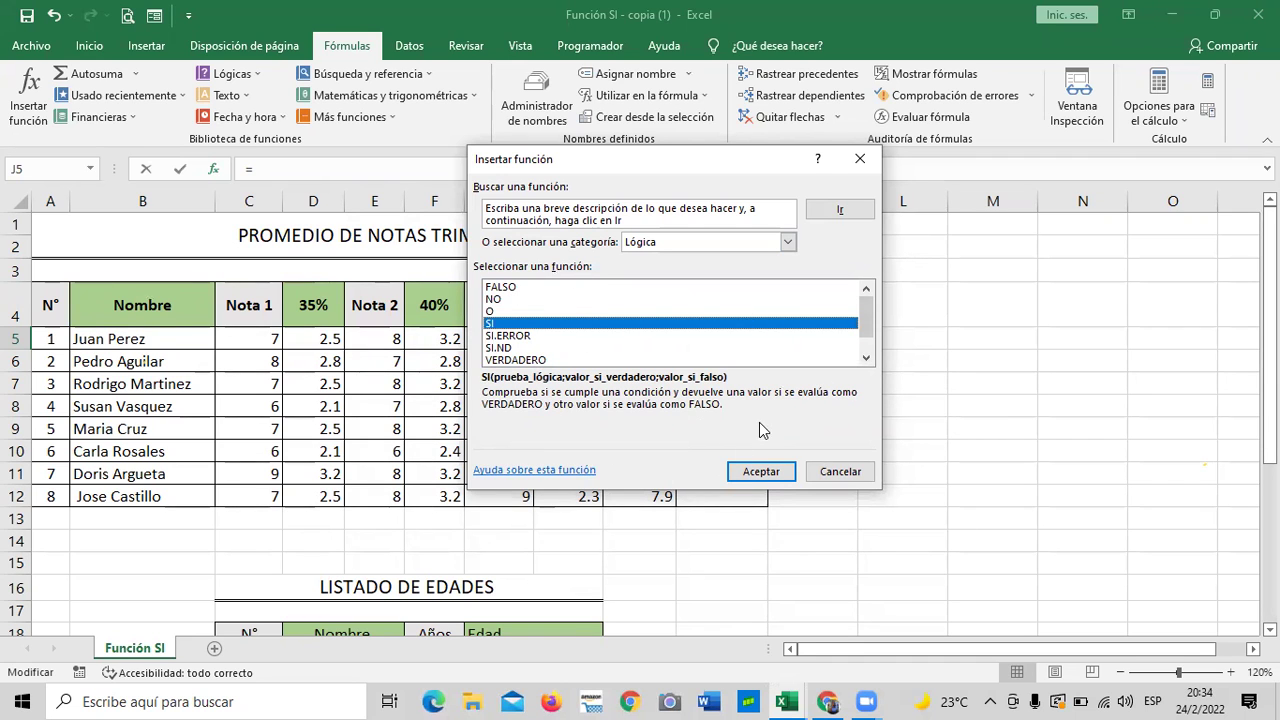
click(752, 471)
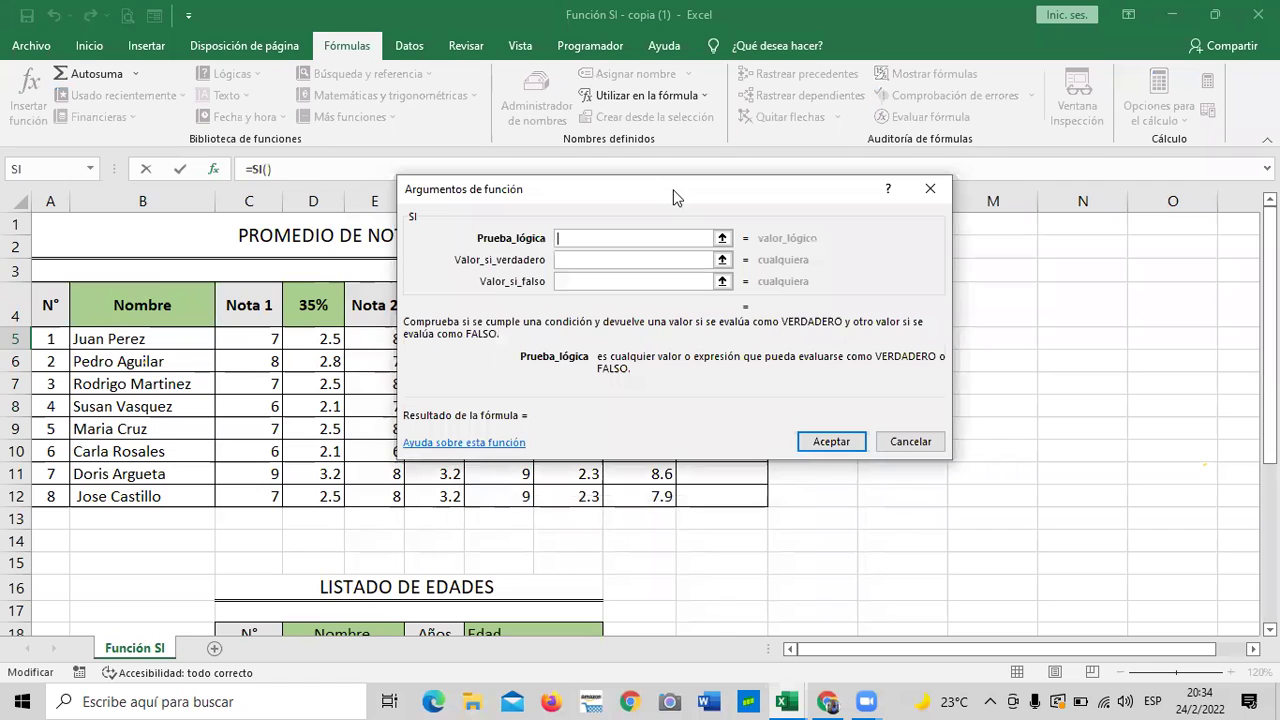
- Set the SI arguments in J5 to I5 as the logical test and >=7.5 as the value if true
drag(673, 197, 996, 210)
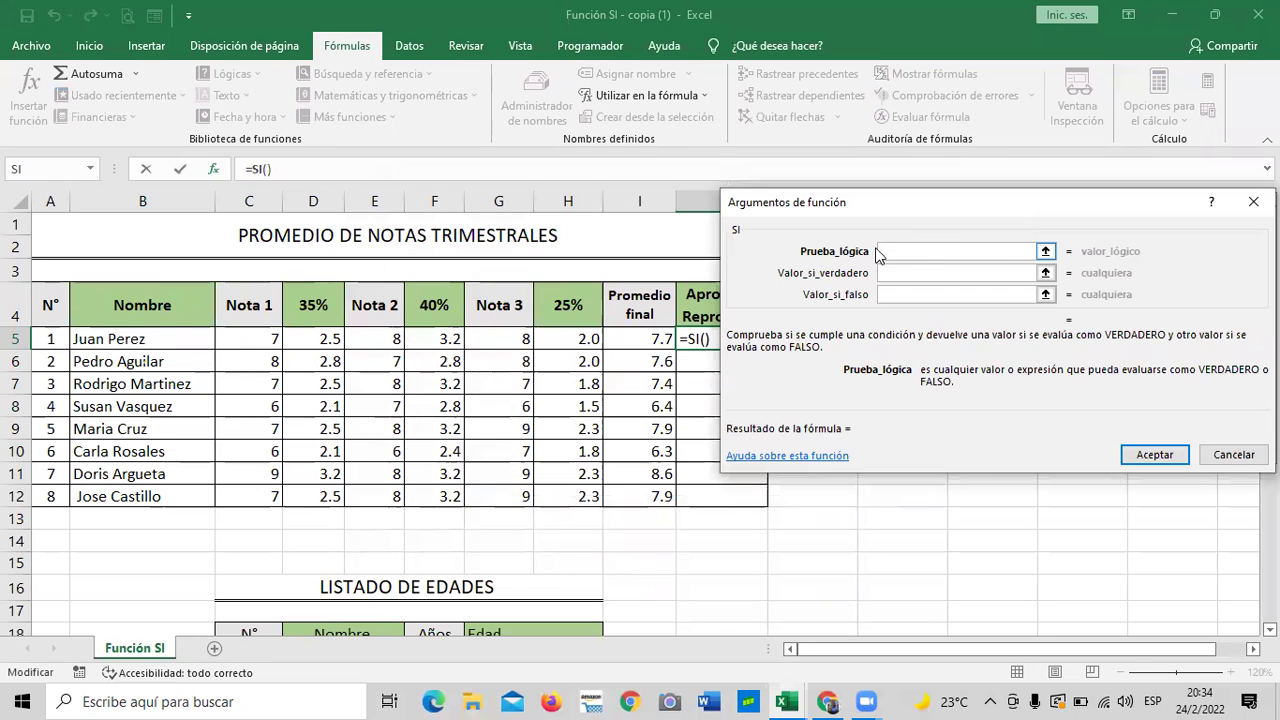
click(650, 337)
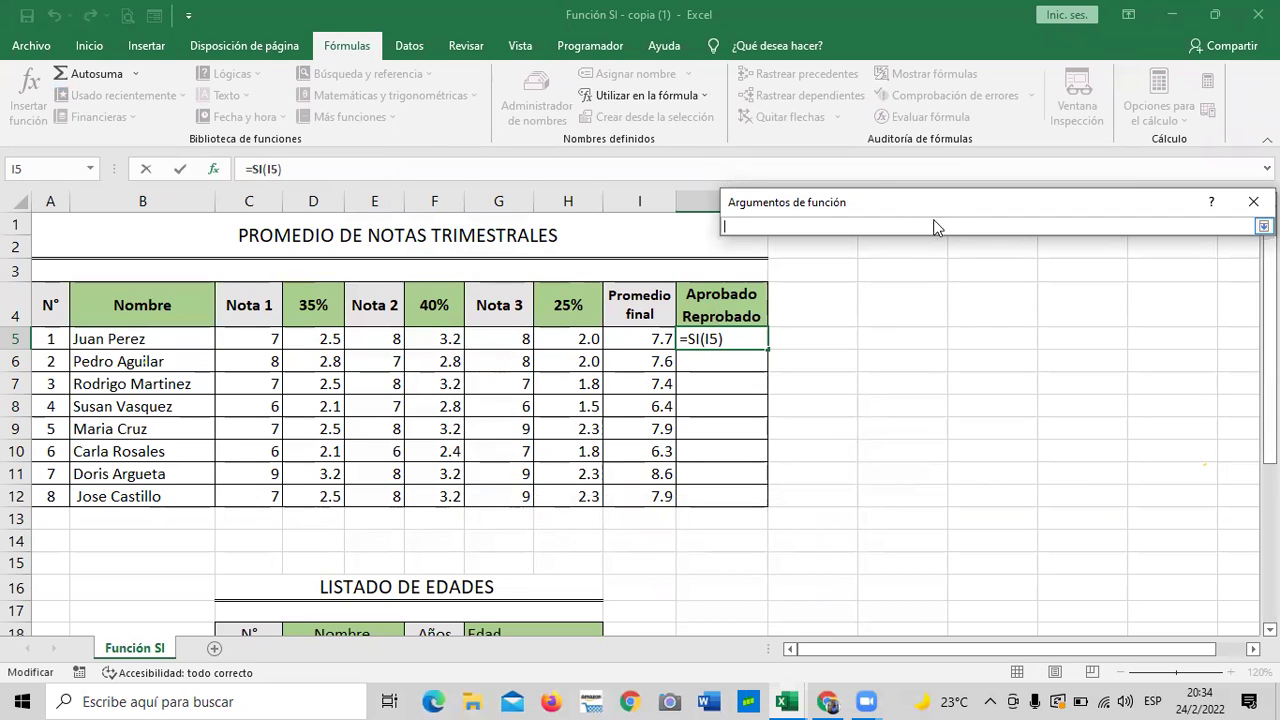
drag(938, 205, 893, 198)
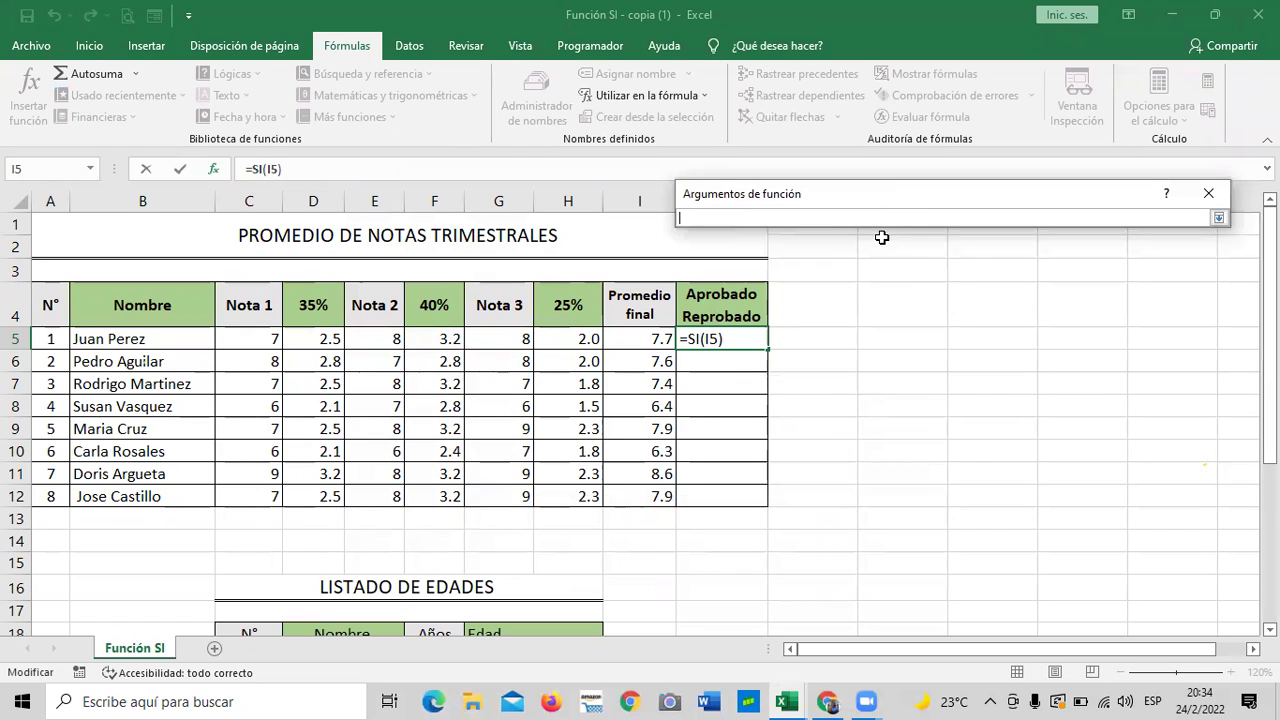
text(;>=)
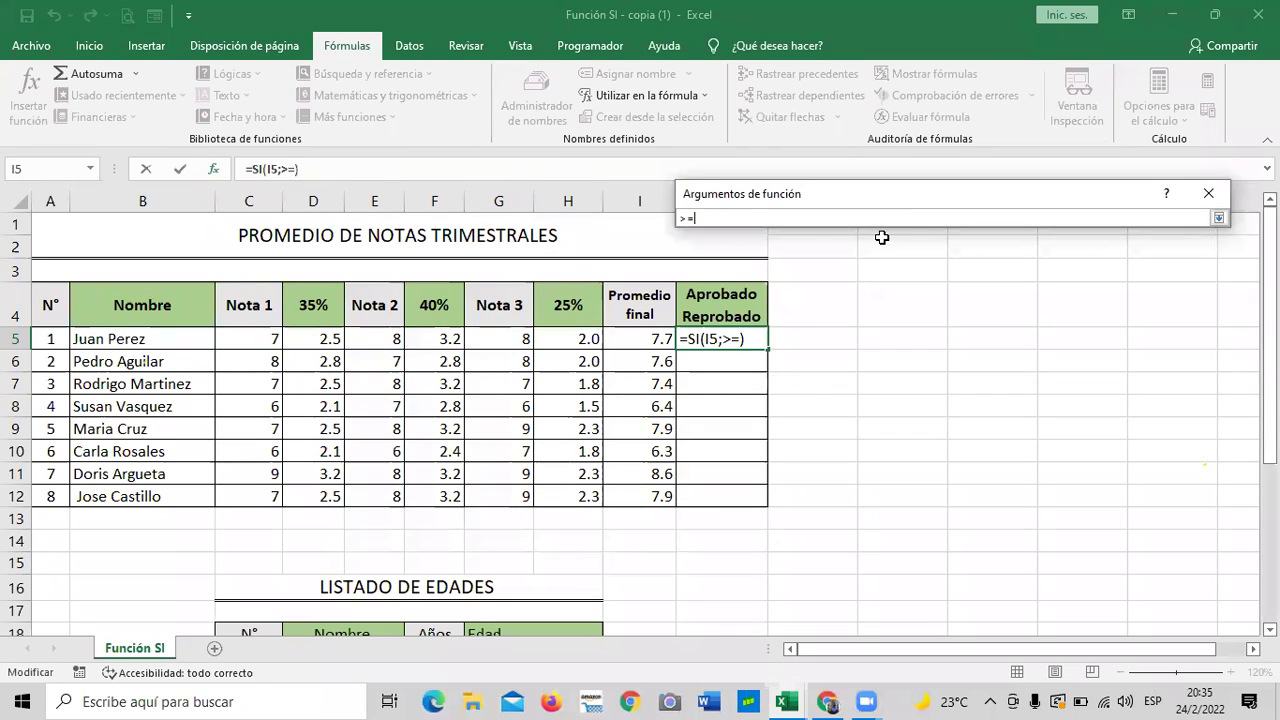
text(7.5)
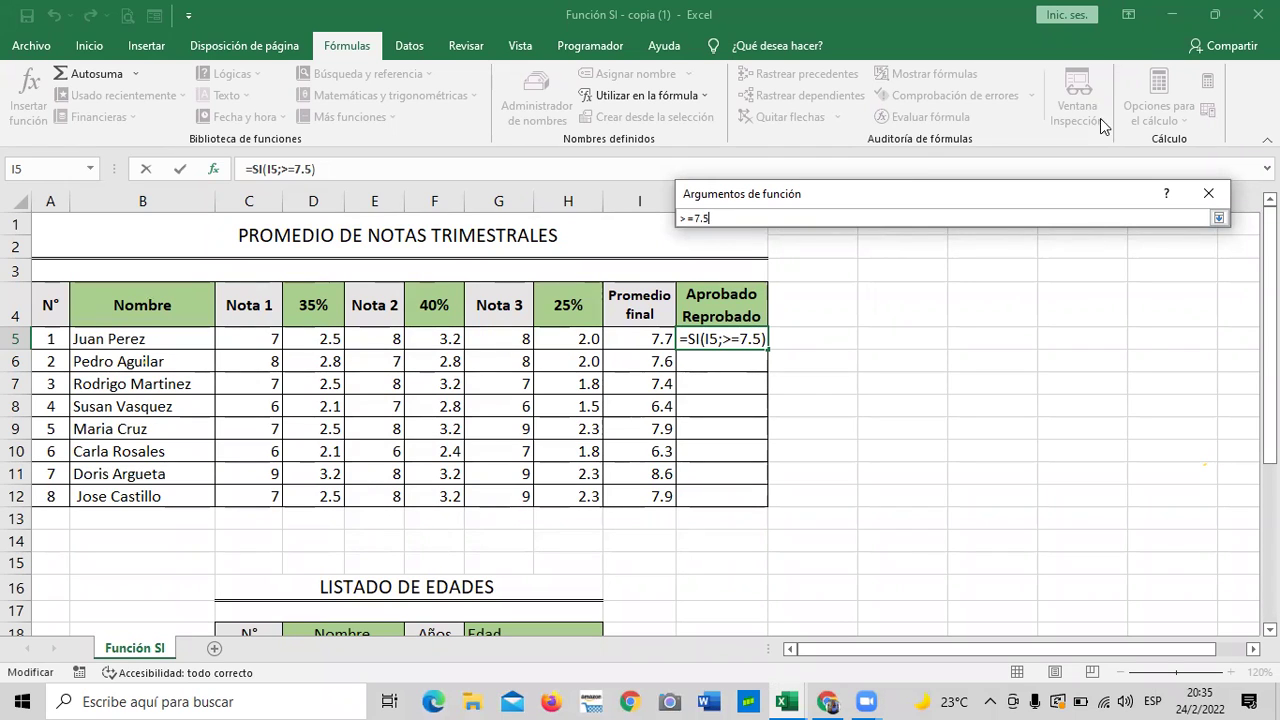
click(1219, 217)
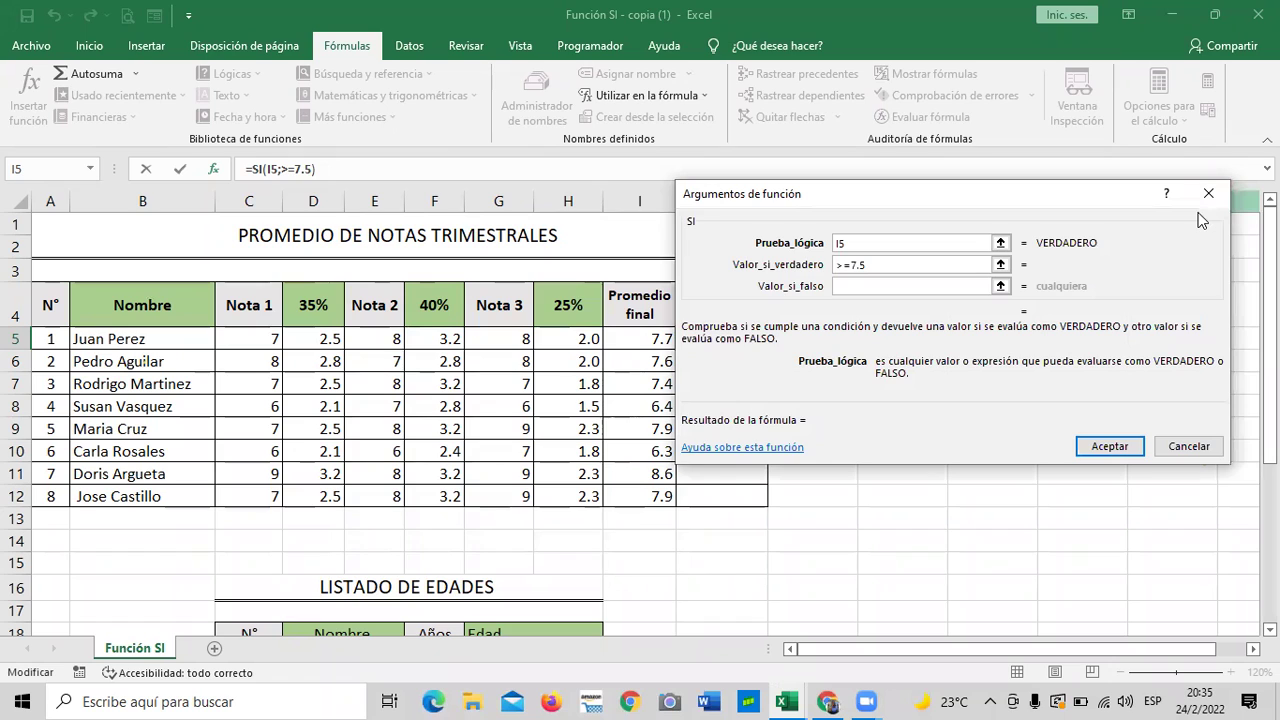
- Set the SI value if false to APROBADO and insert the formula in J5
click(935, 286)
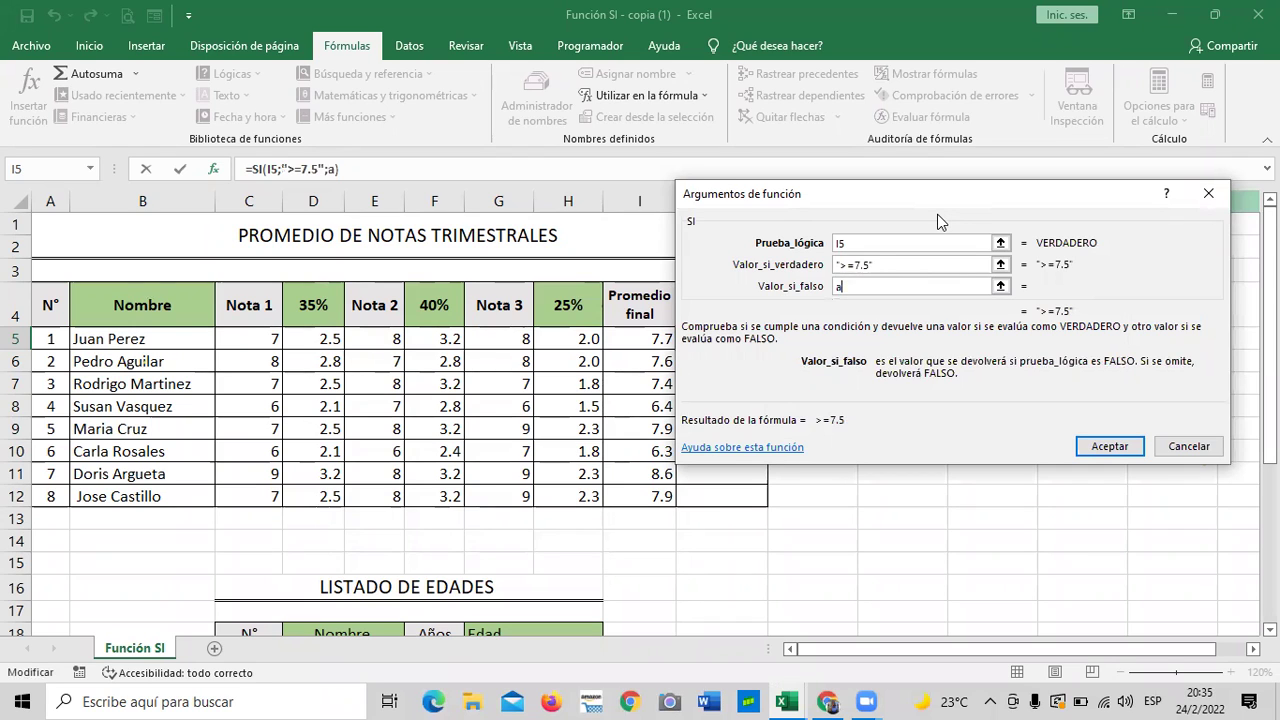
text(APROBADO)
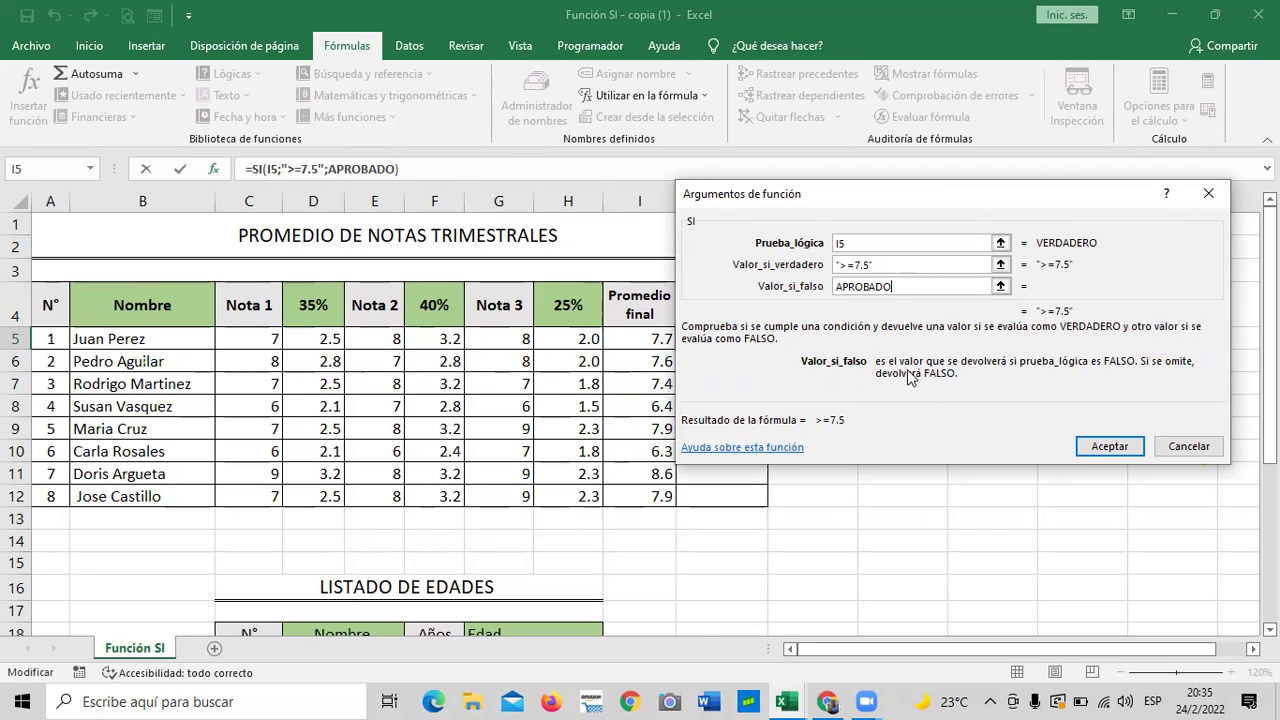
click(1080, 454)
click(1080, 454)
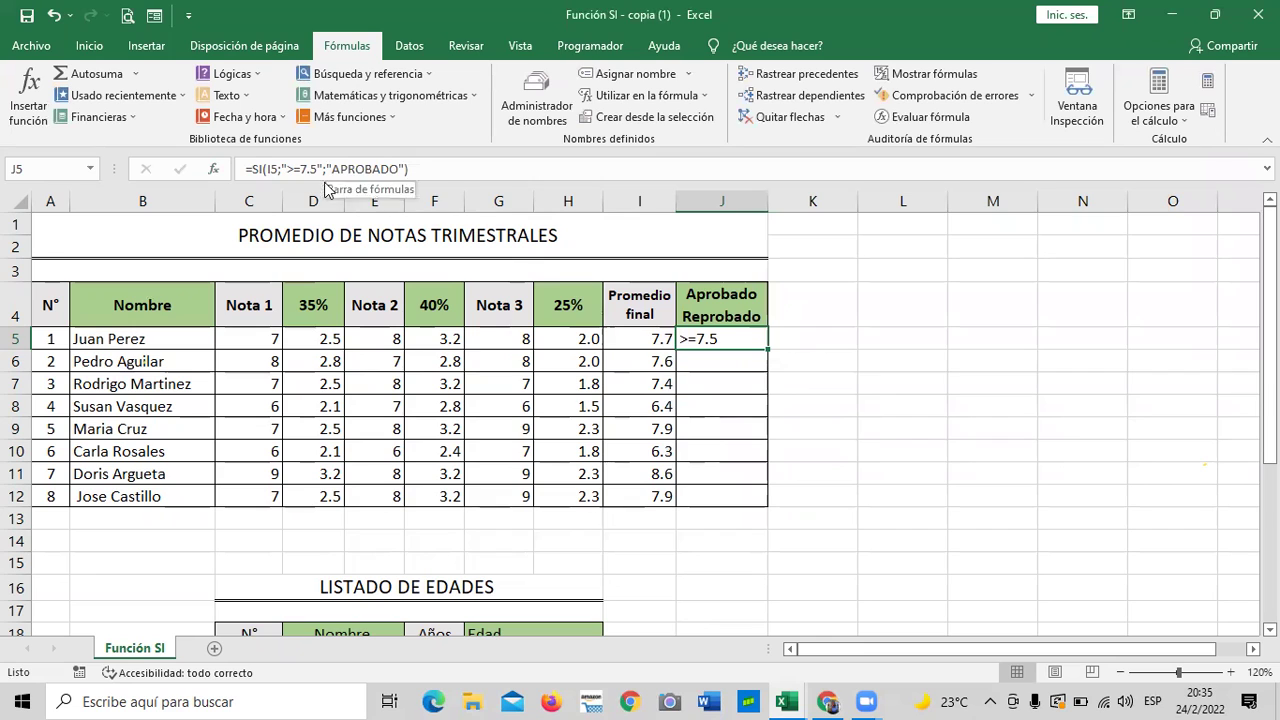
- Remove the quotation marks around >=7.5 in the J5 formula and add a semicolon and an opening quotation mark after "APROBADO"
click(291, 168)
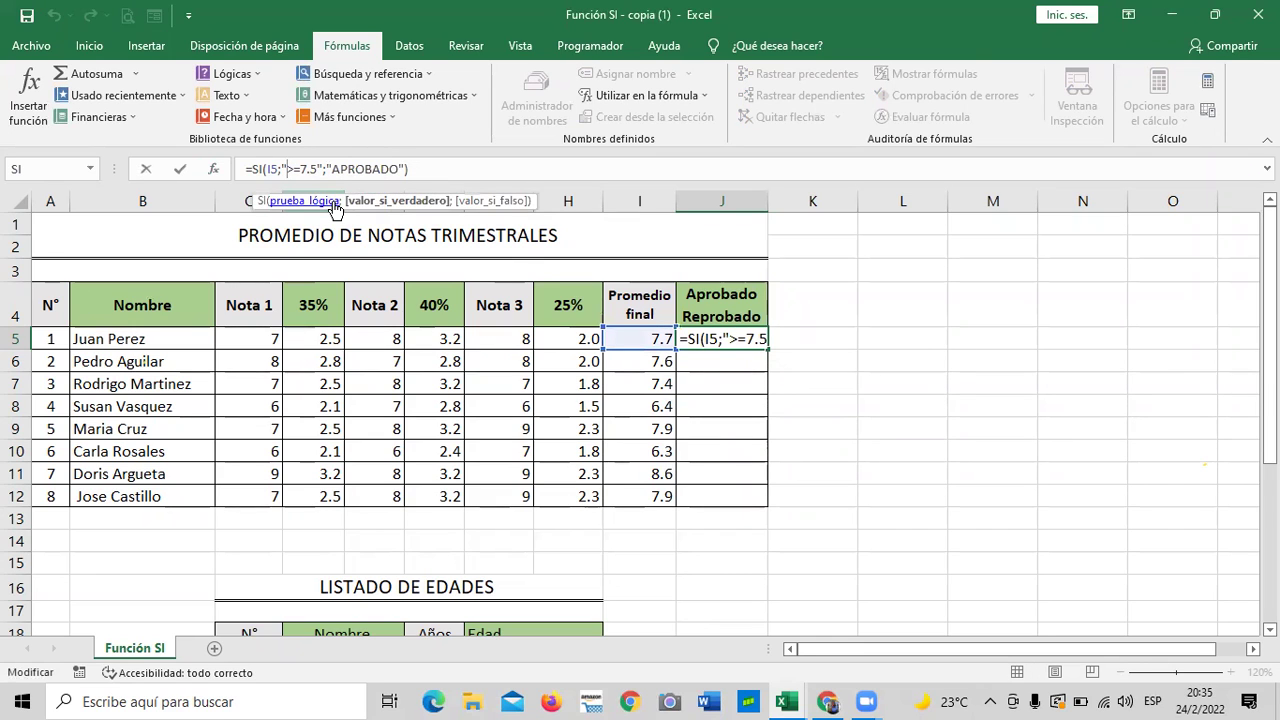
key(BackSpace)
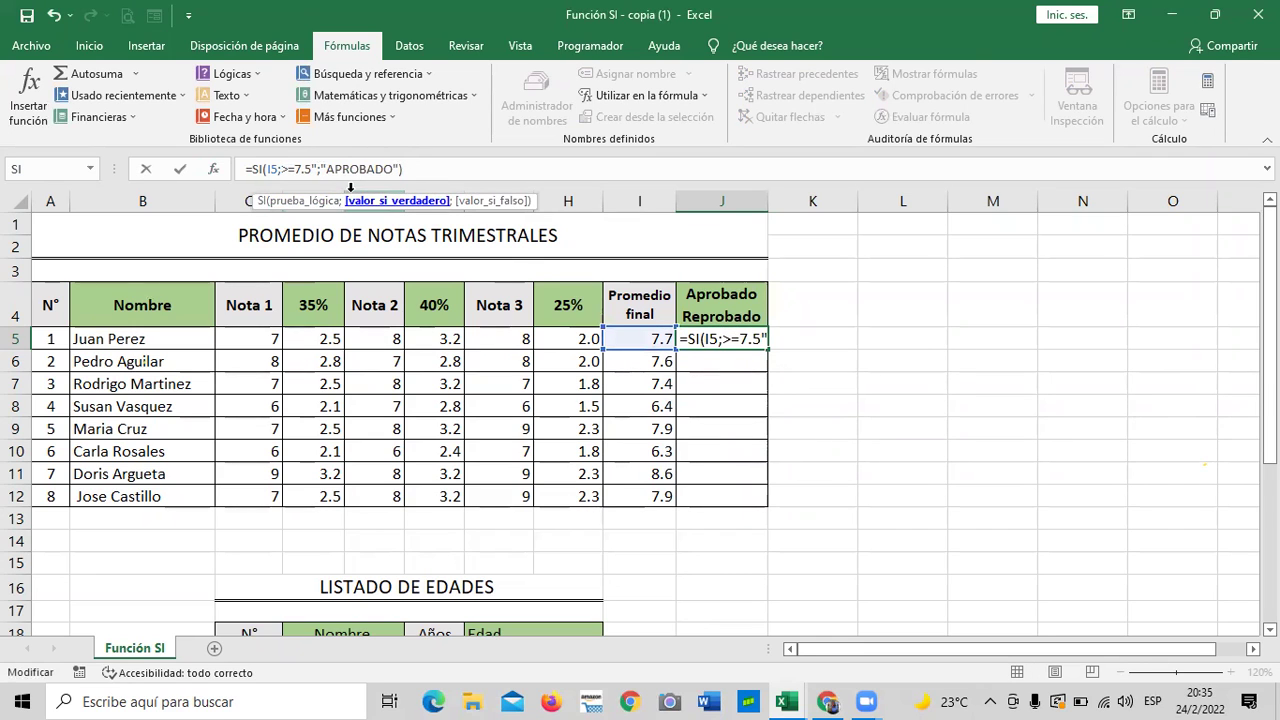
click(397, 168)
text(;)
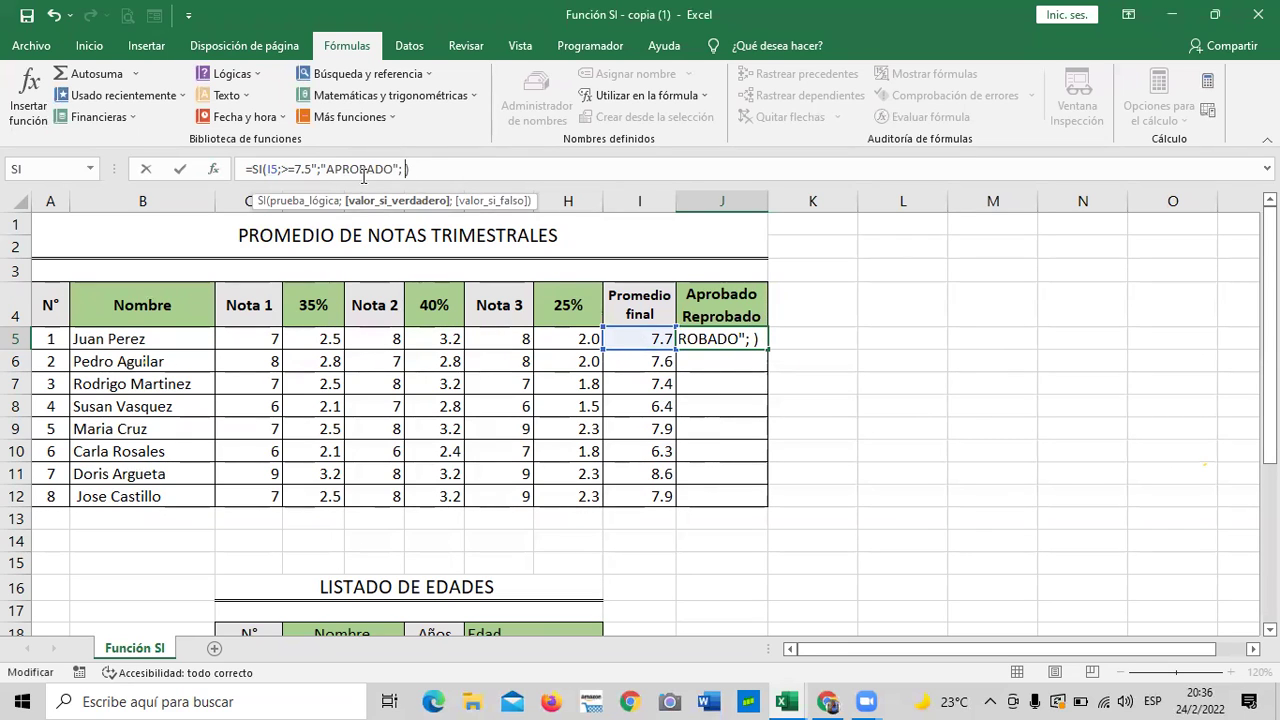
click(318, 168)
text(;)
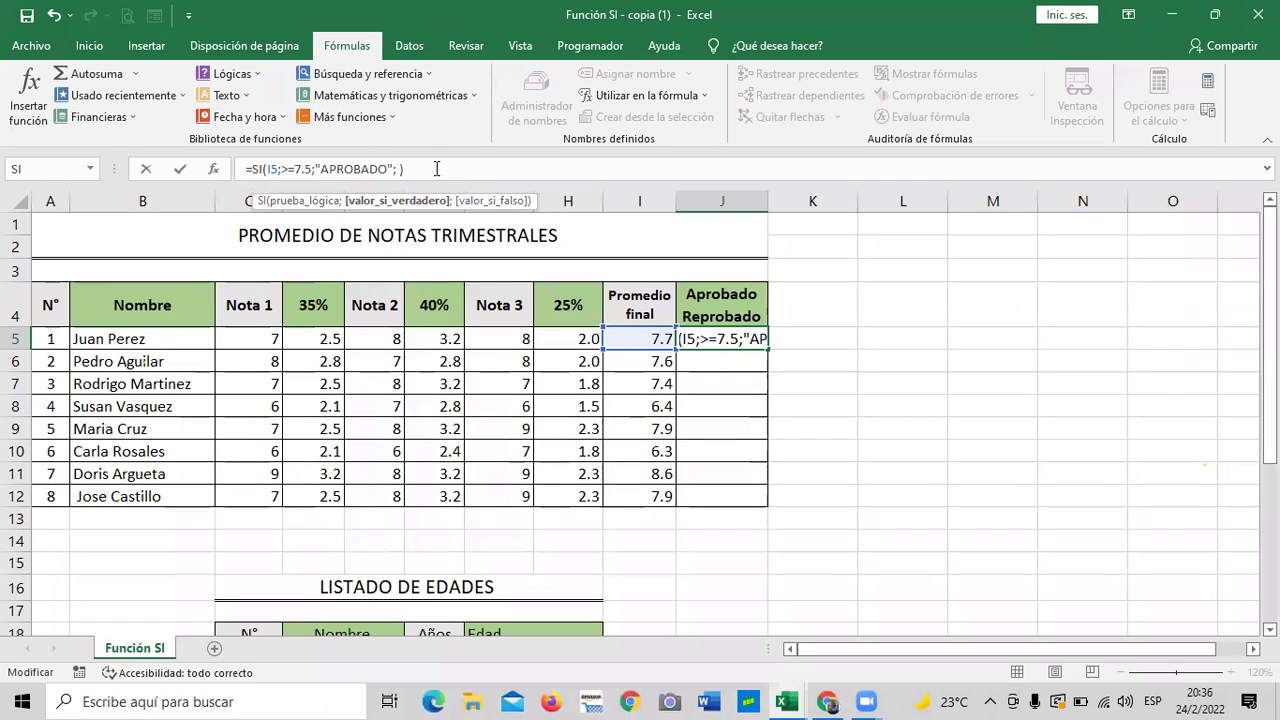
click(399, 169)
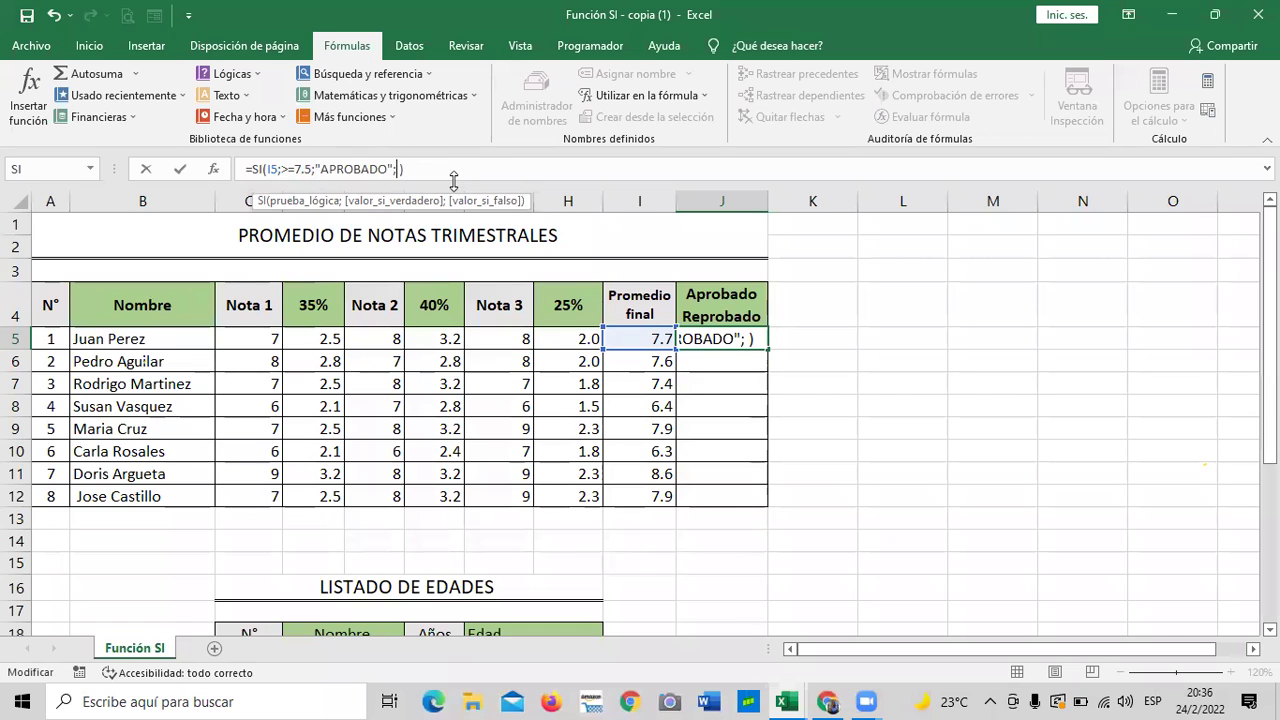
text(")
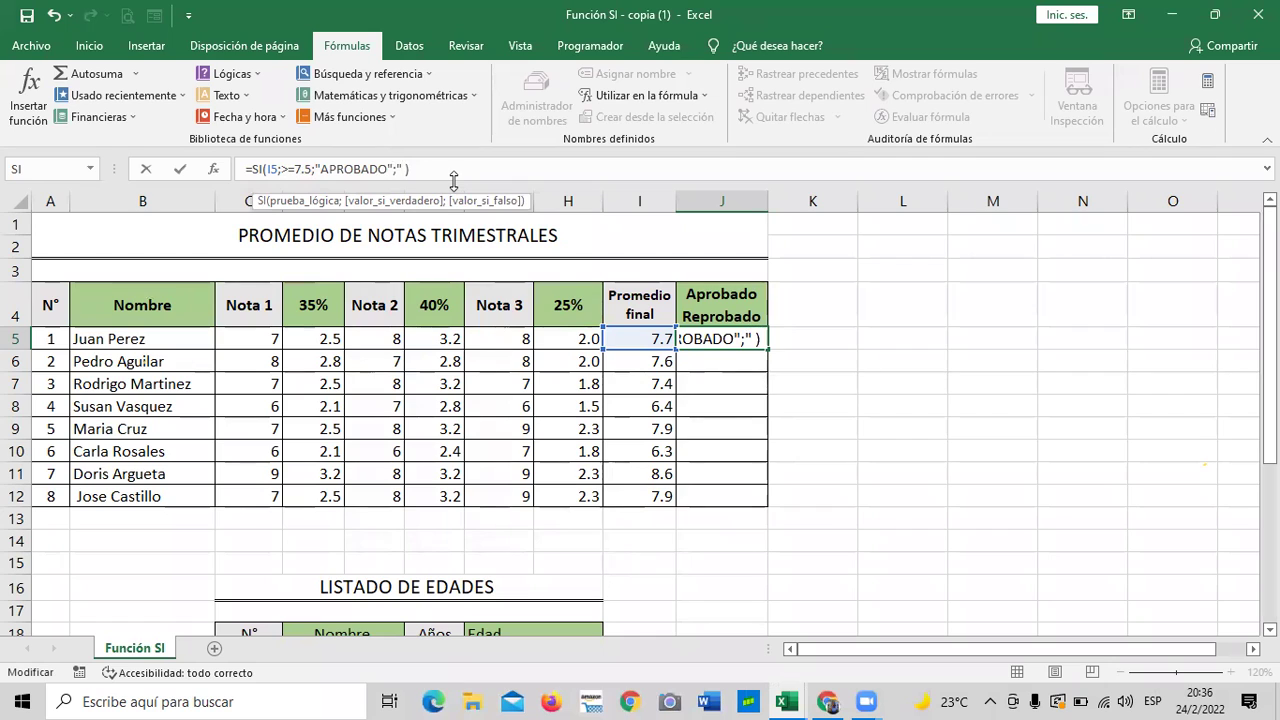
text(repro)
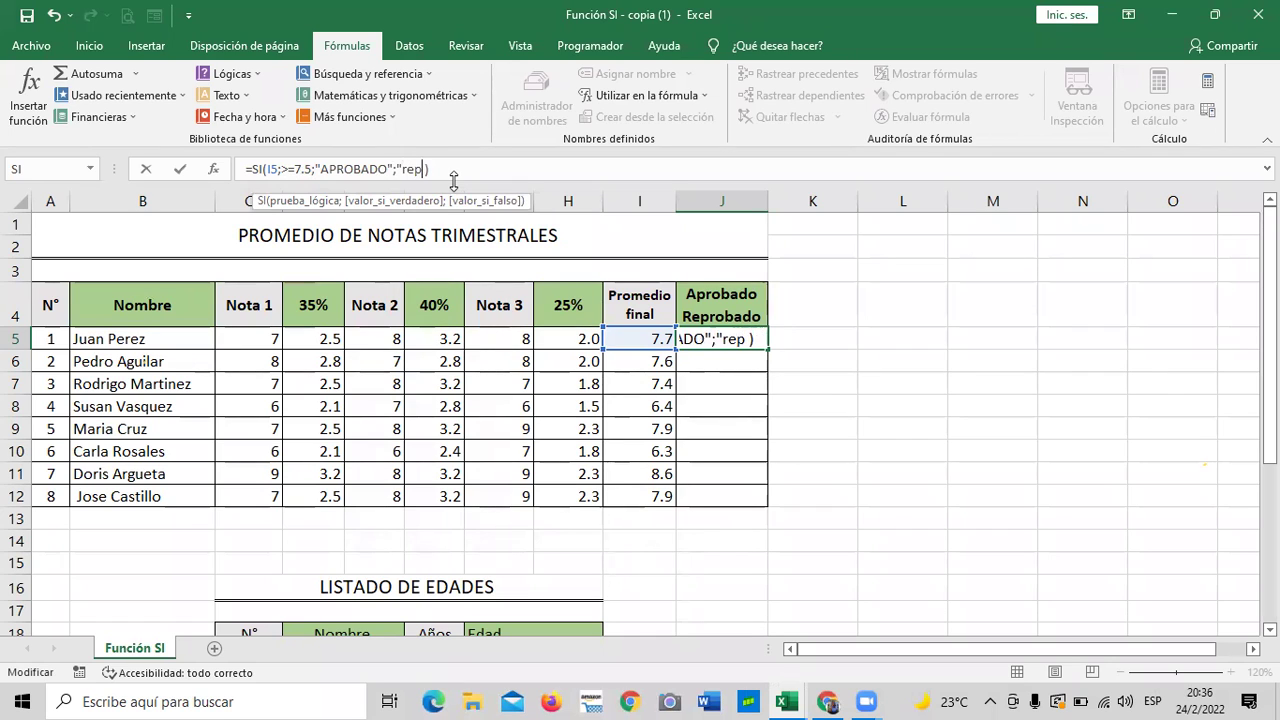
text(bado)
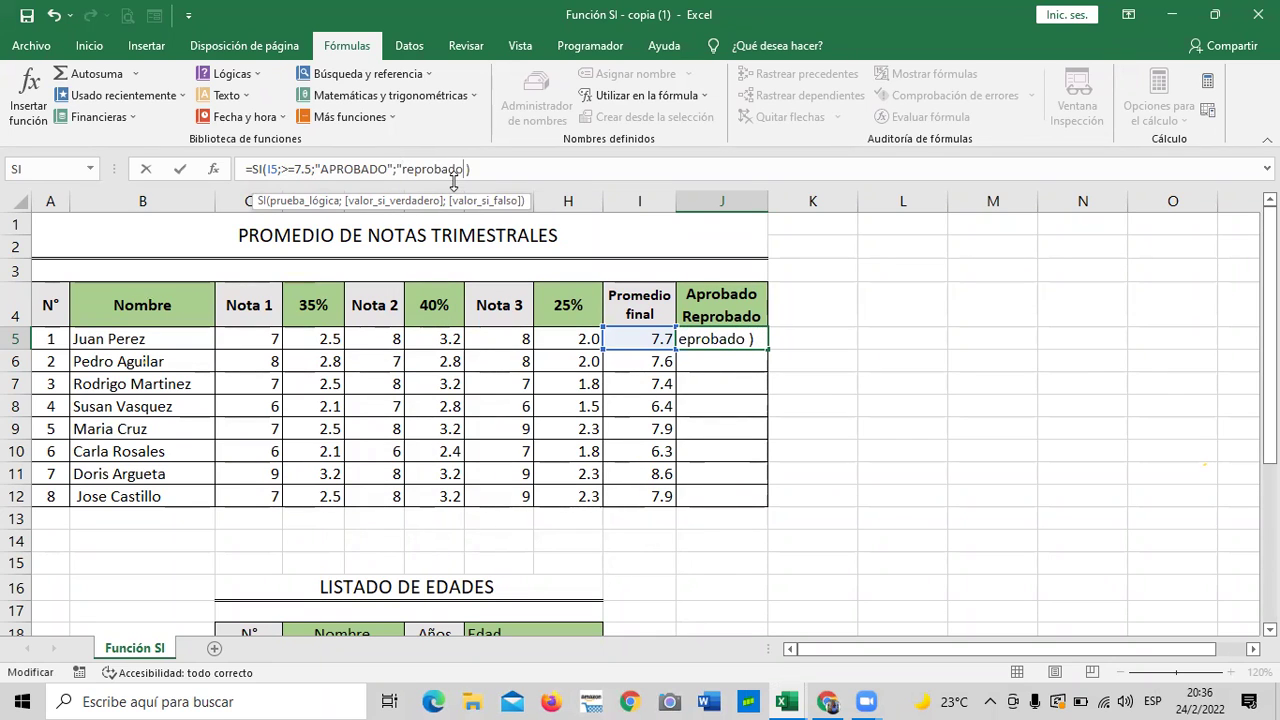
key(BackSpace)
key(BackSpace)
key(BackSpace)
key(BackSpace)
key(BackSpace)
key(BackSpace)
key(BackSpace)
key(BackSpace)
key(BackSpace)
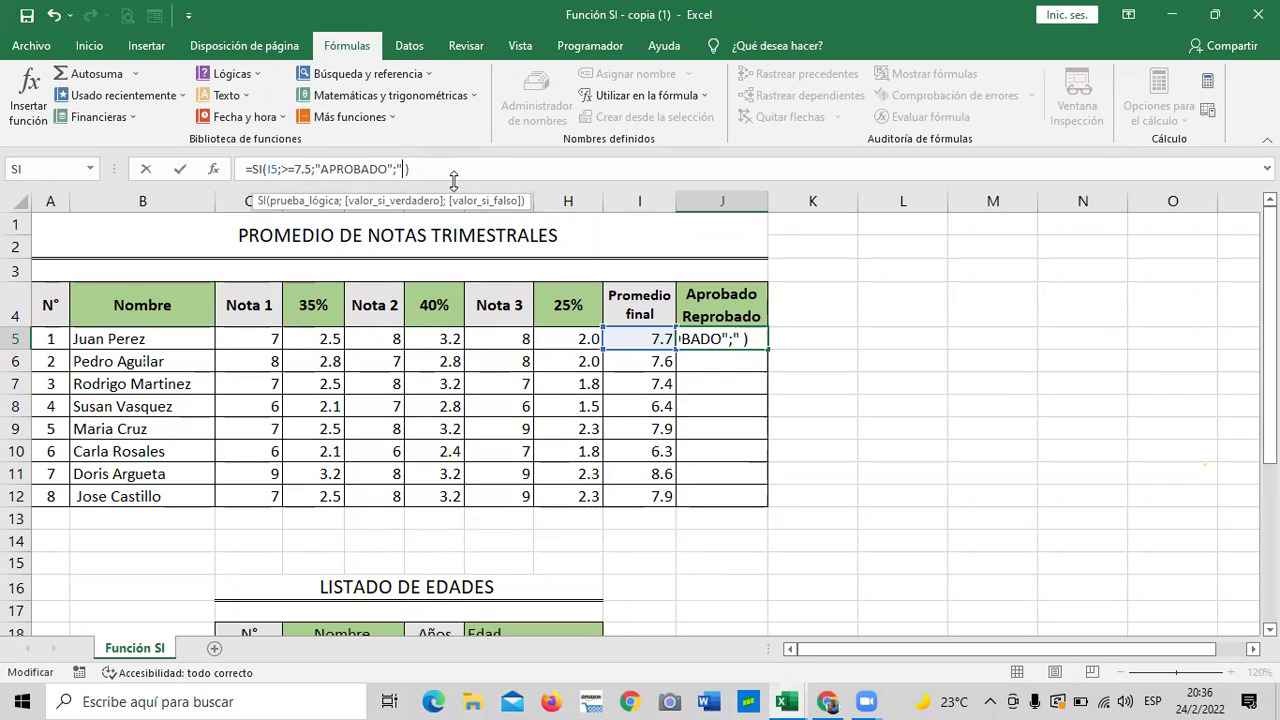
- Complete the J5 formula with "REPROBADO" in capitals as the value if false and try to enter it
key(Caps_Lock)
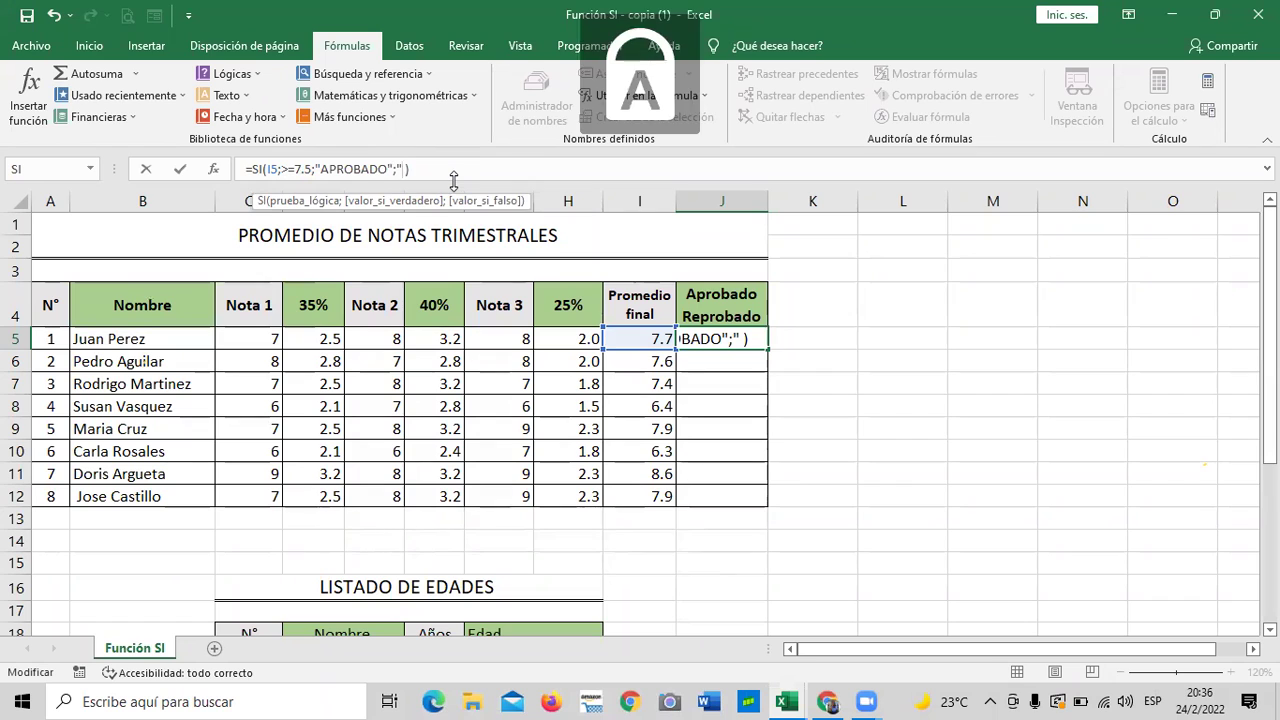
text(RE)
text(PROBAD)
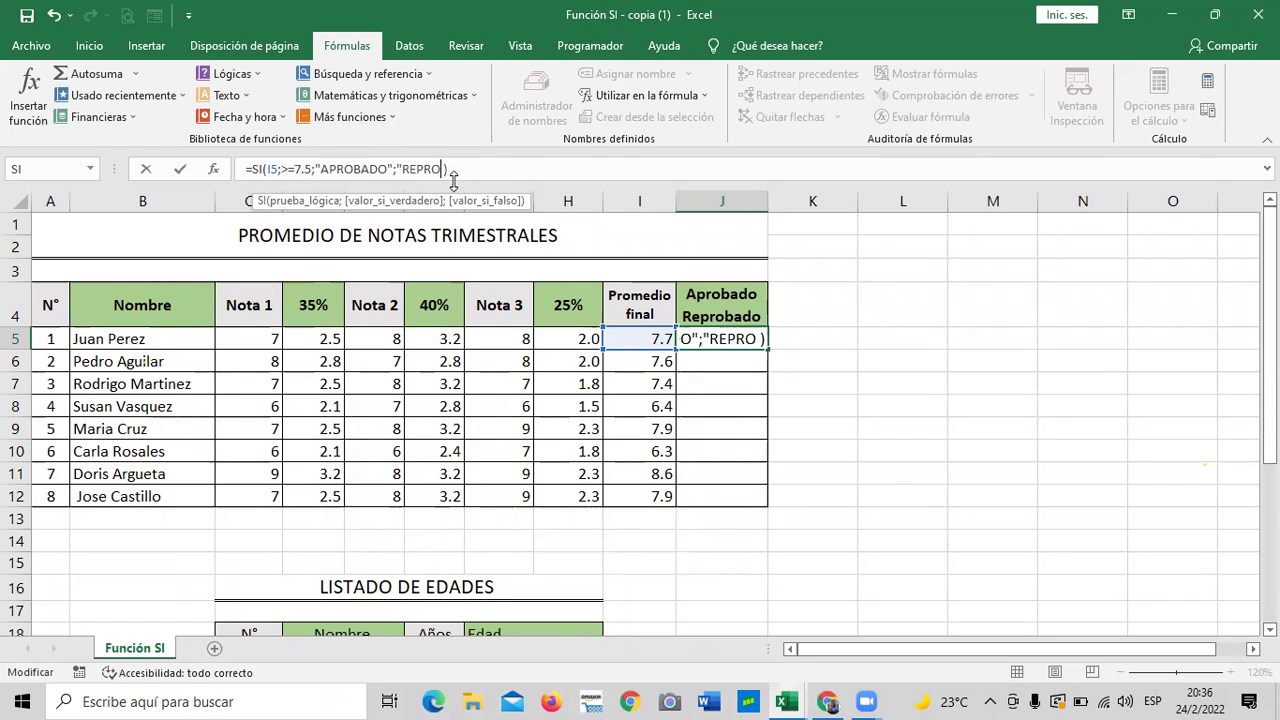
text(O)
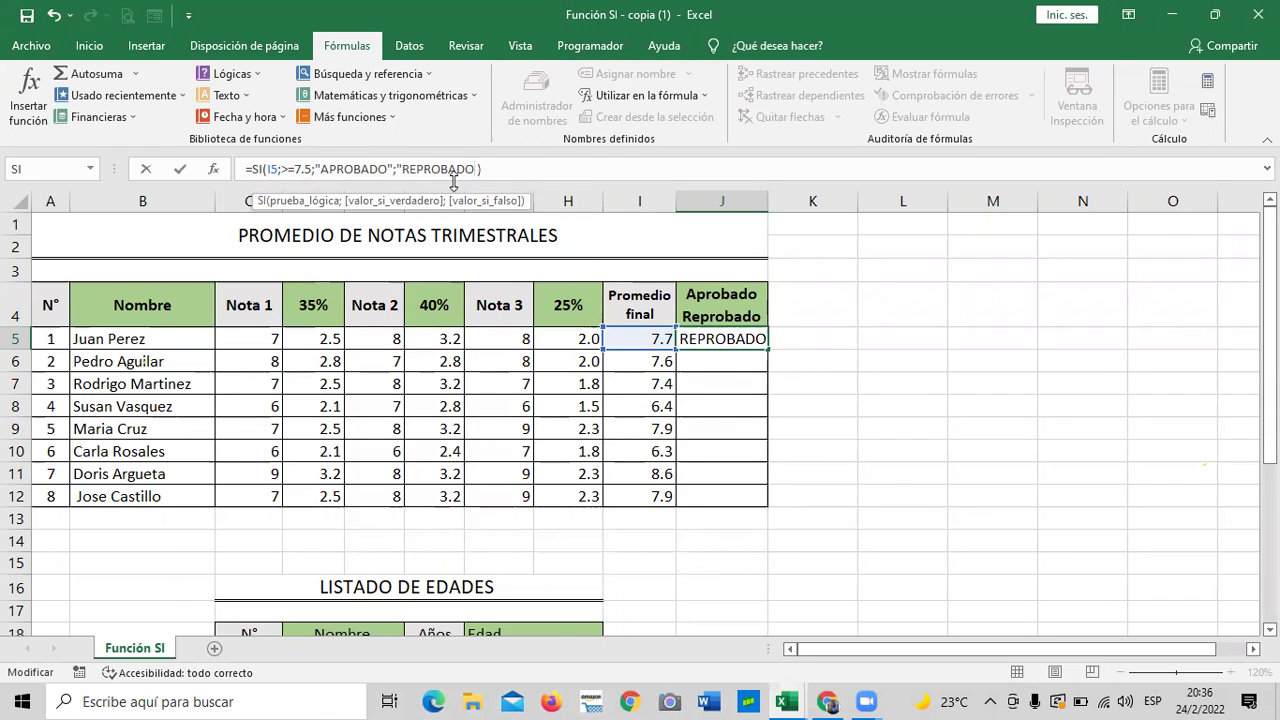
text(")
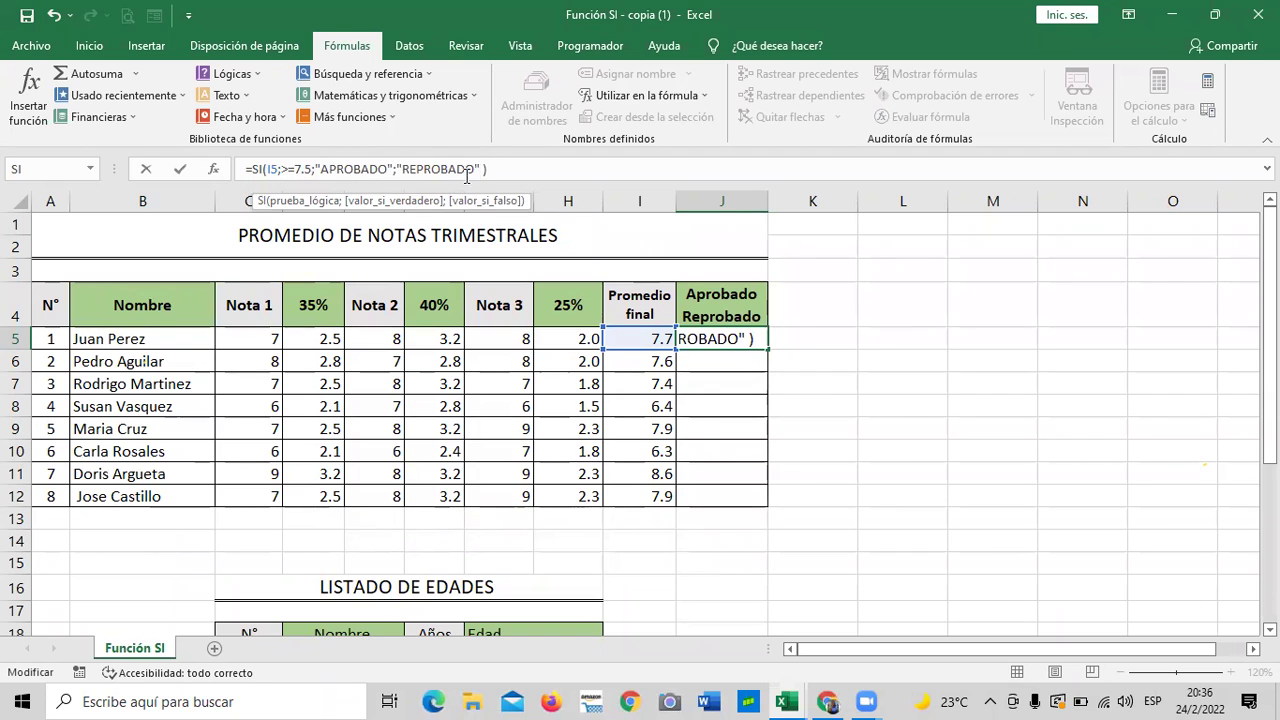
key(Return)
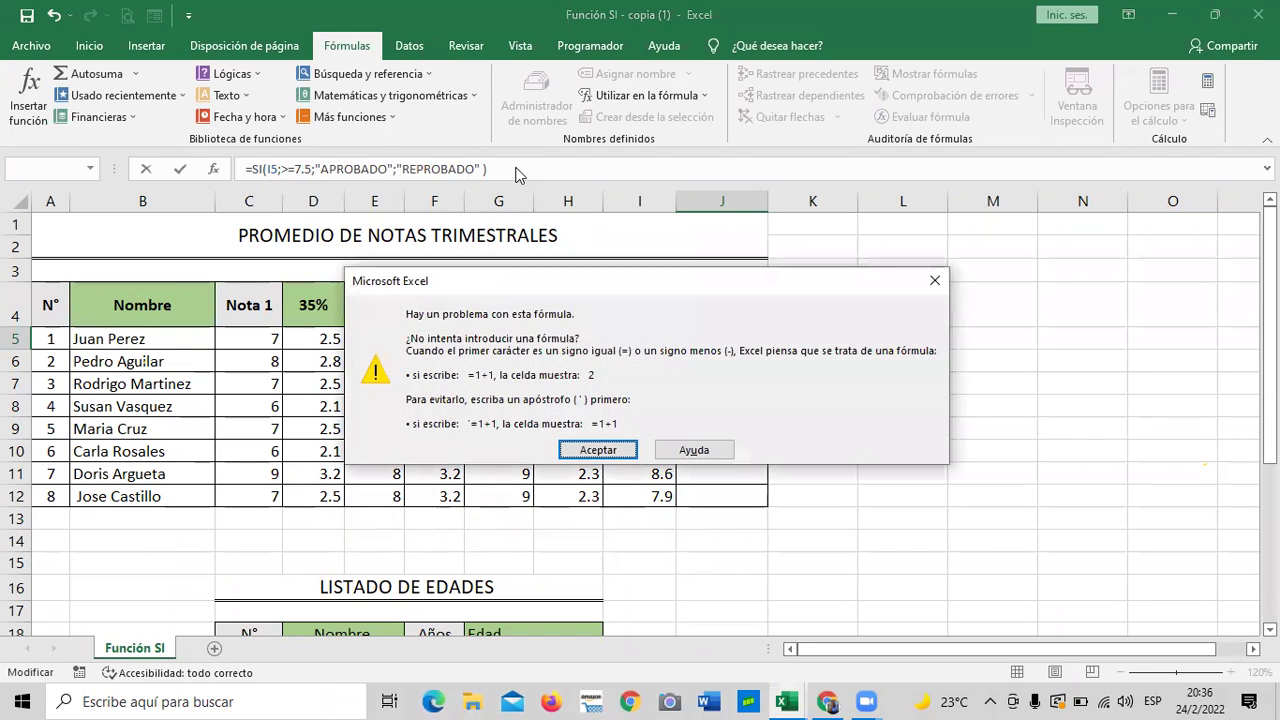
click(592, 450)
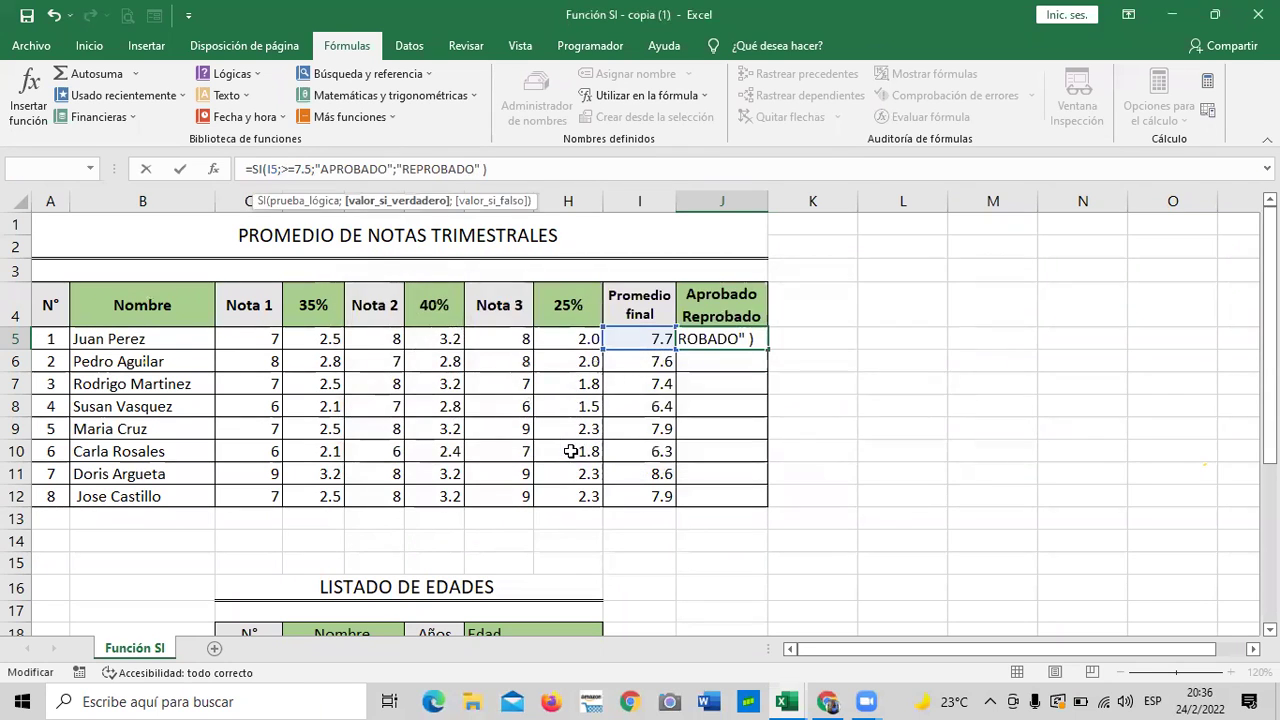
- Remove the semicolon between I5 and >=7.5 in the J5 formula and enter the corrected formula
key(BackSpace)
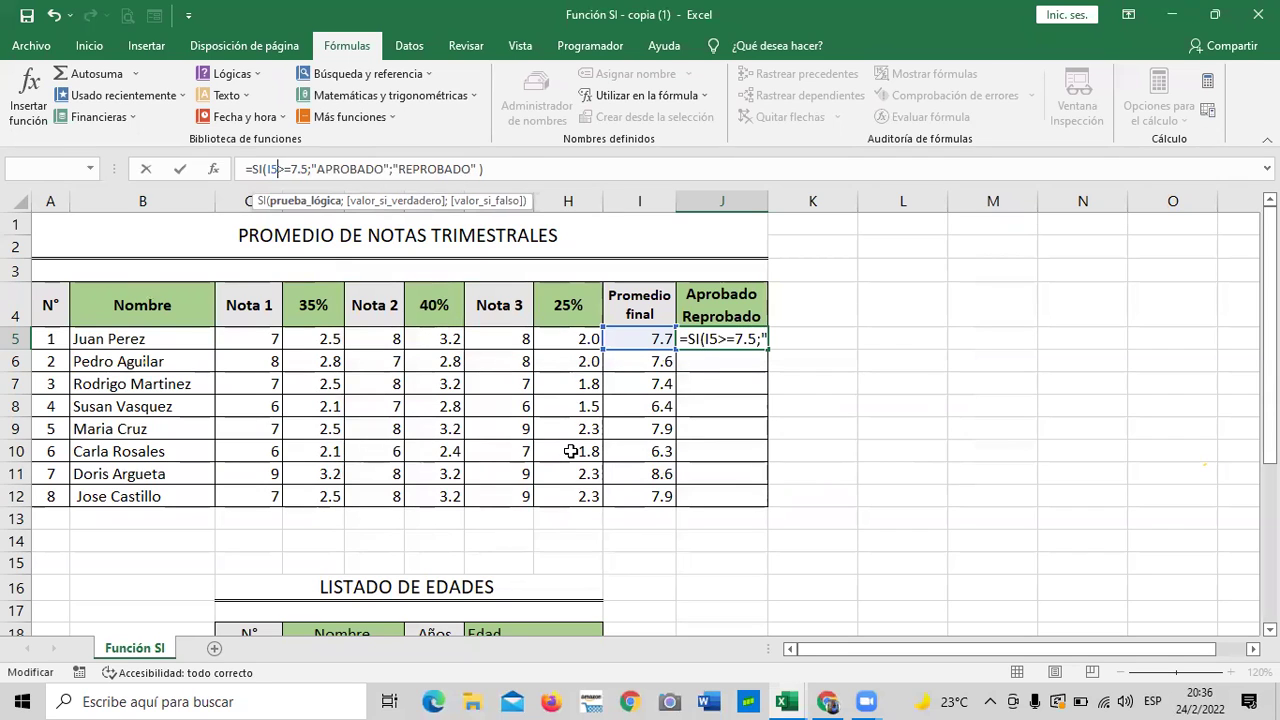
key(End)
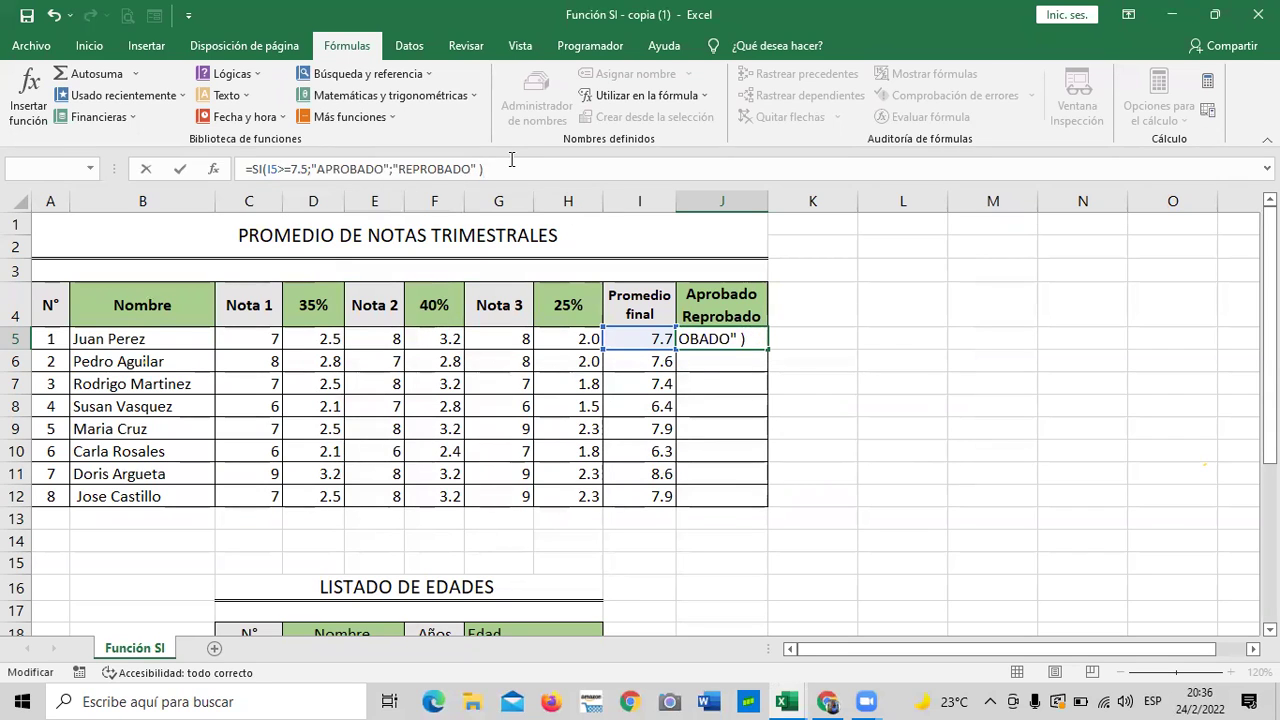
key(Return)
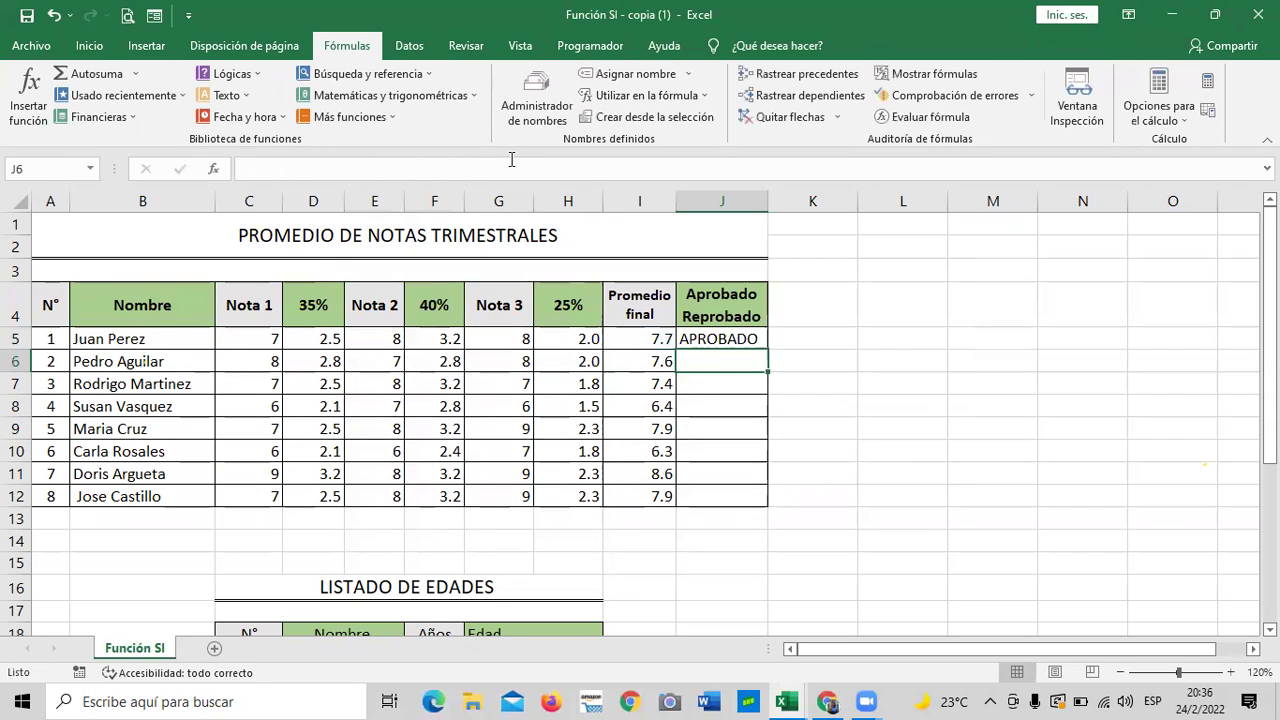
- Fill the SI formula from J5 down to J12 and widen column J to fit the results
click(697, 338)
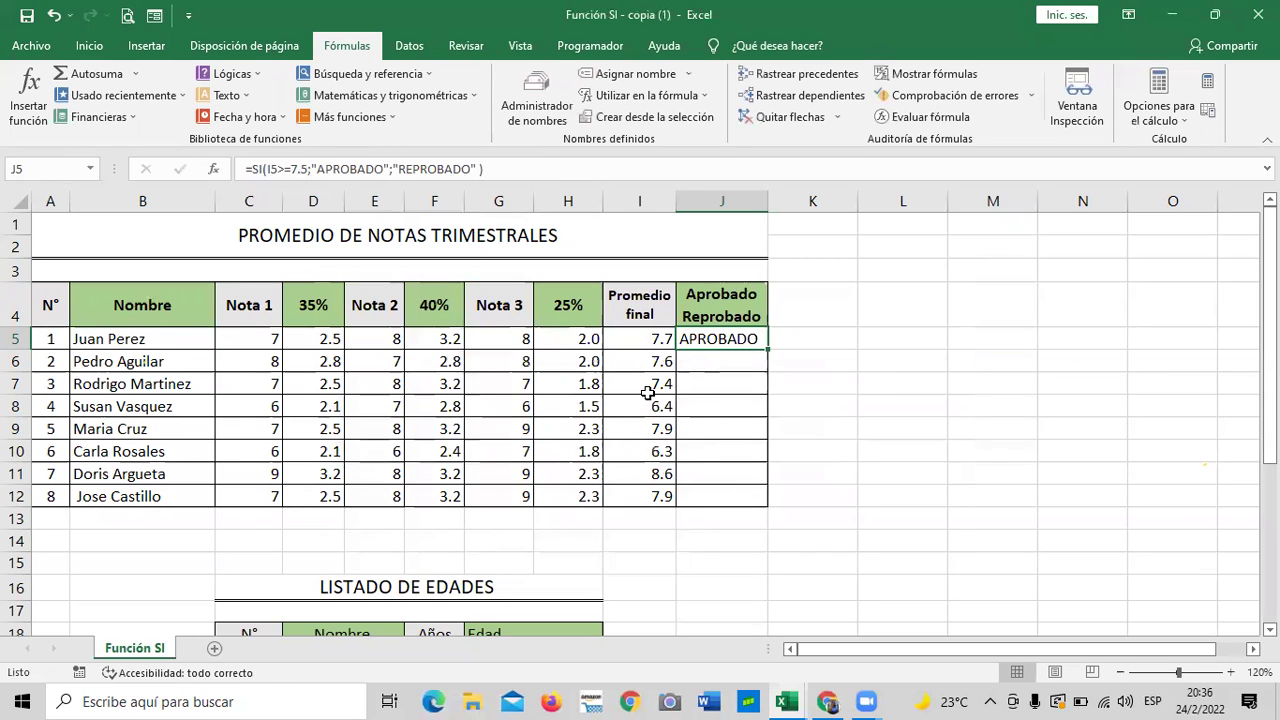
click(638, 340)
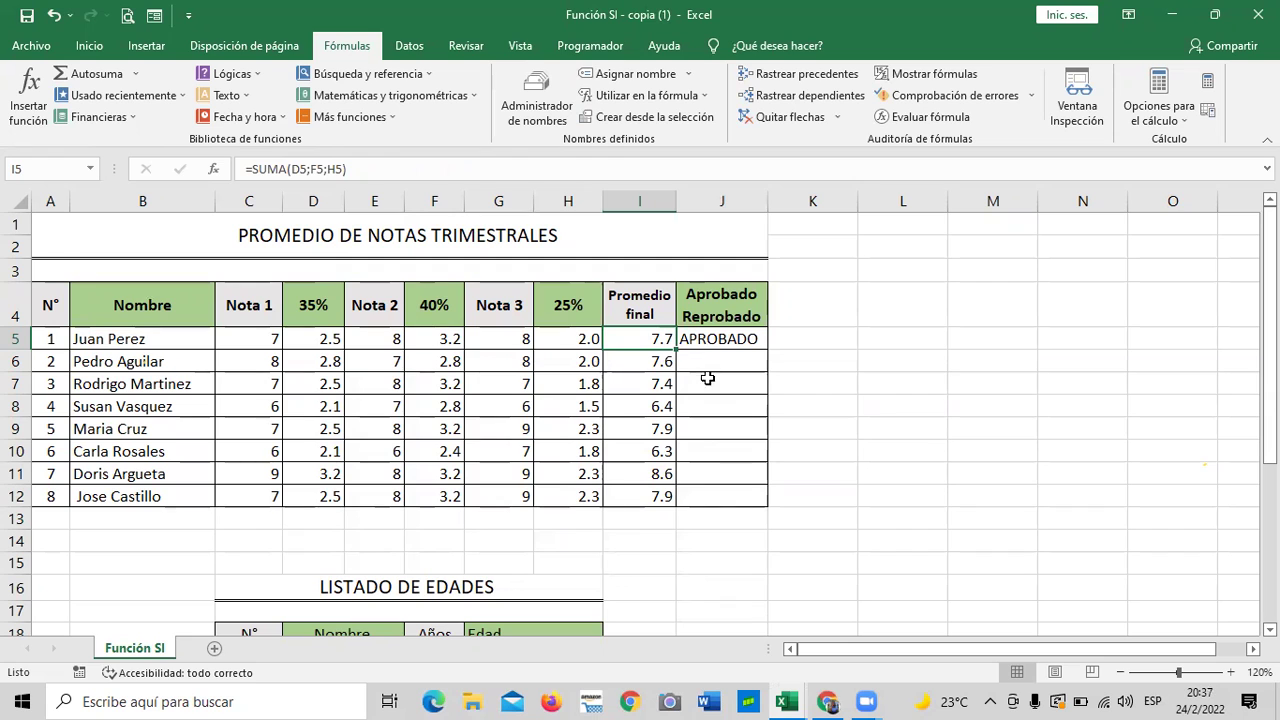
click(731, 338)
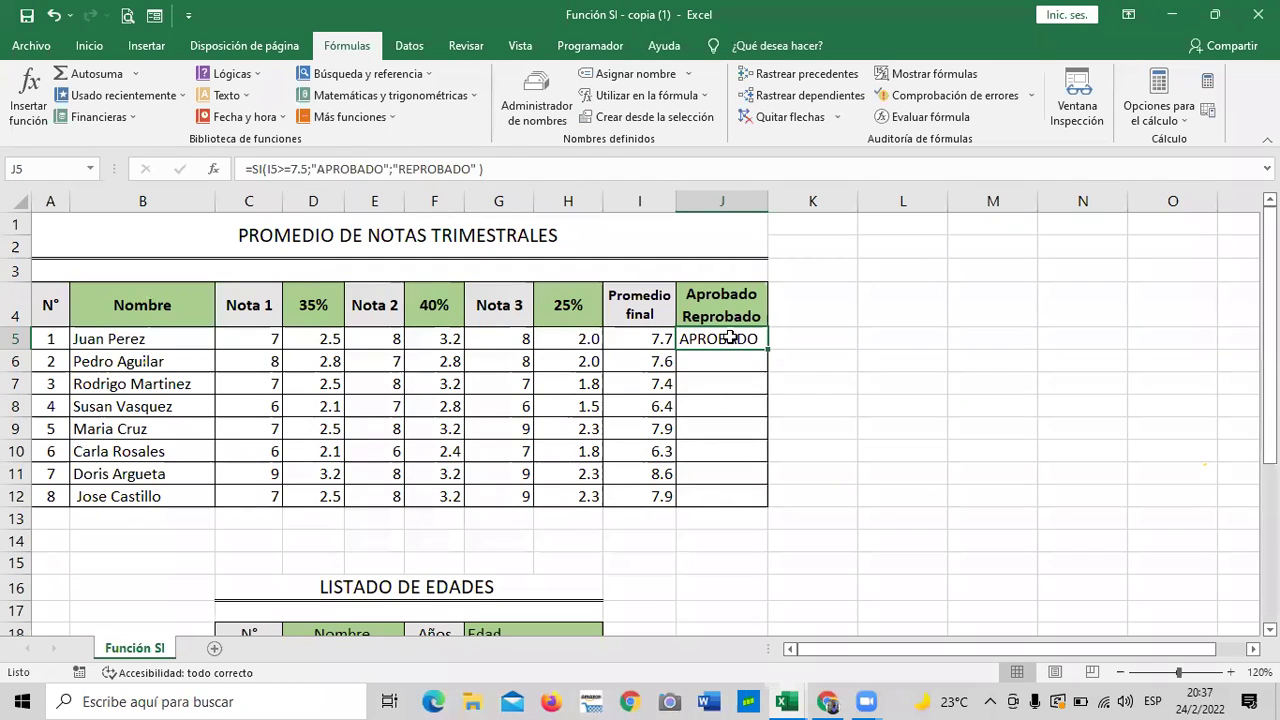
drag(768, 348, 774, 500)
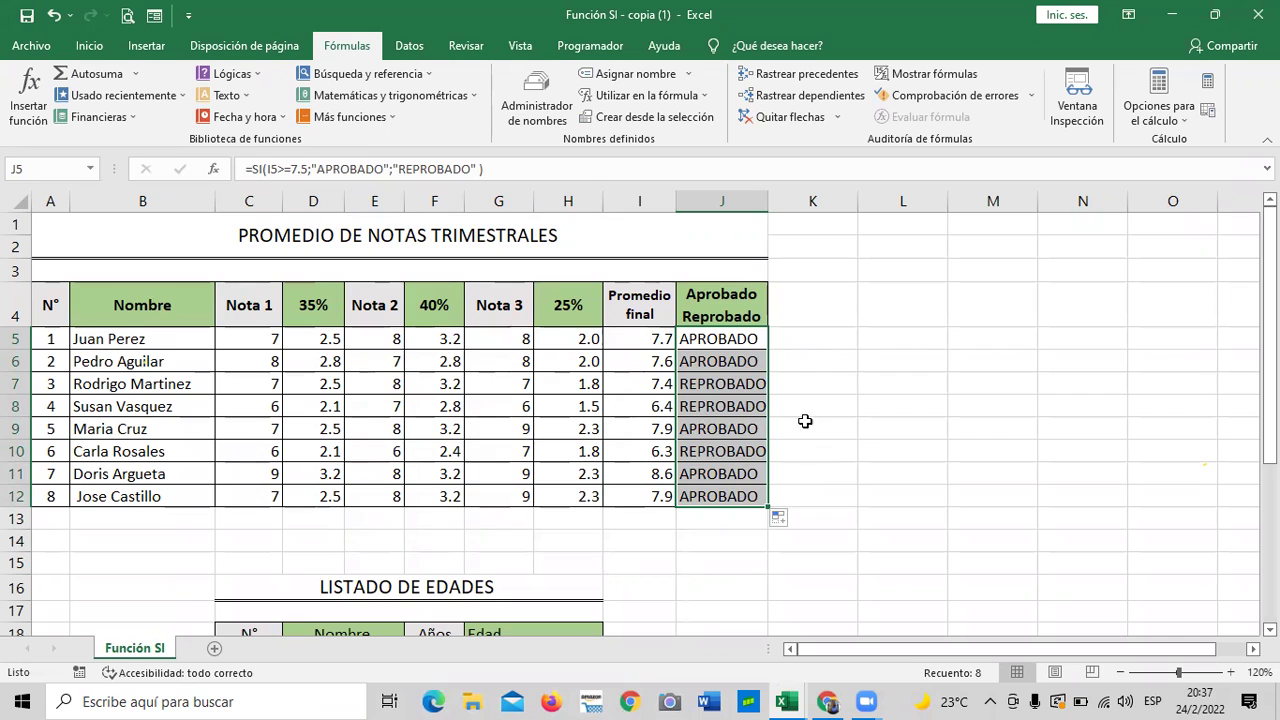
drag(761, 196, 795, 197)
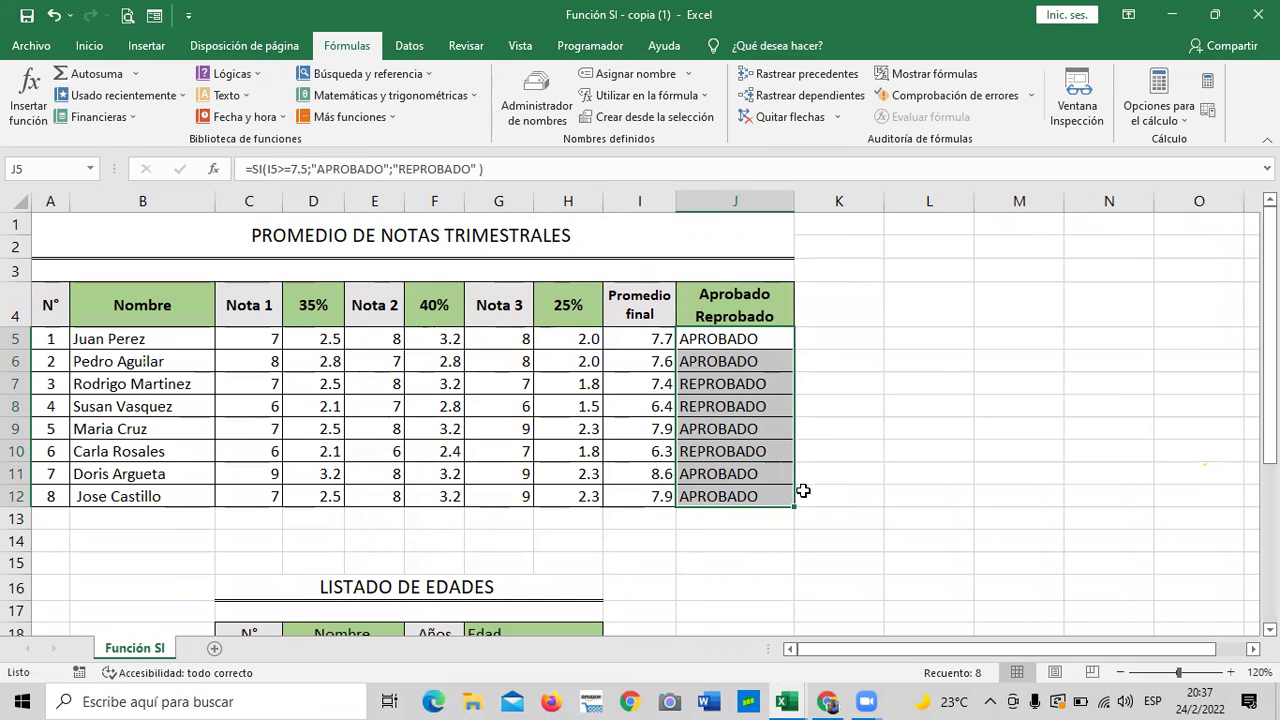
click(868, 468)
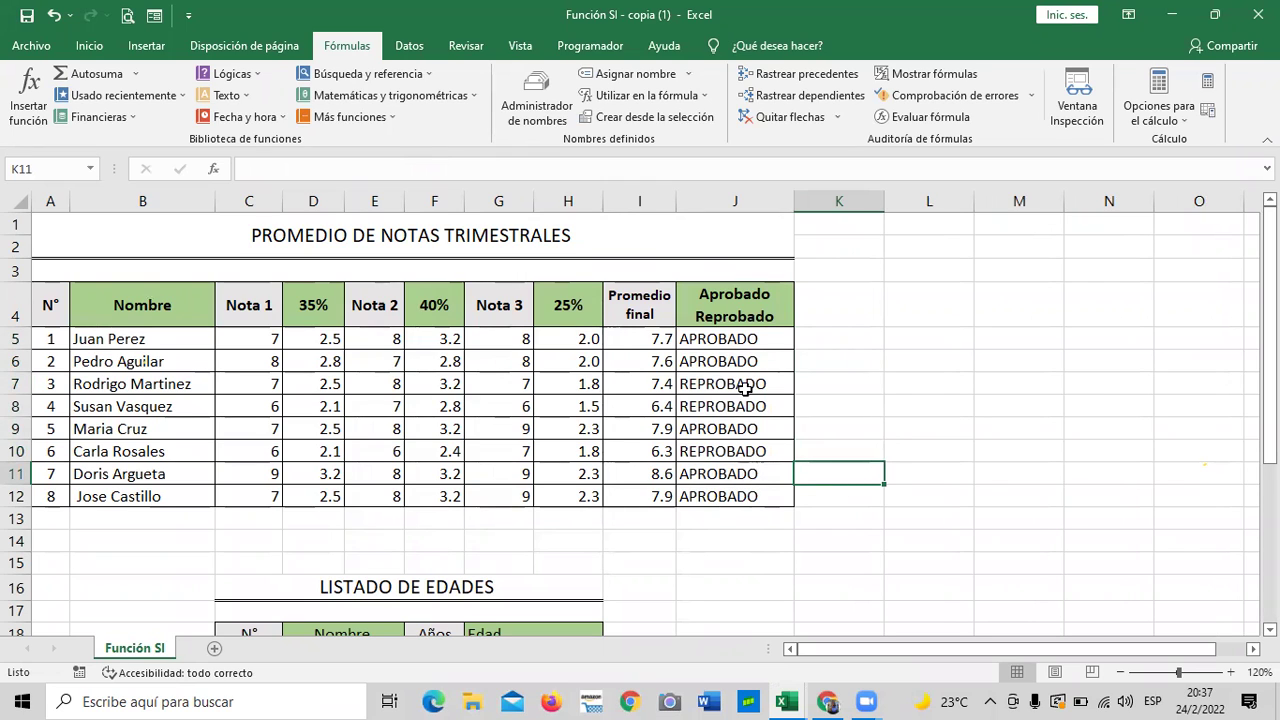
- Clear the SI formulas from J6:J12, keeping only the one in J5
drag(734, 355, 726, 489)
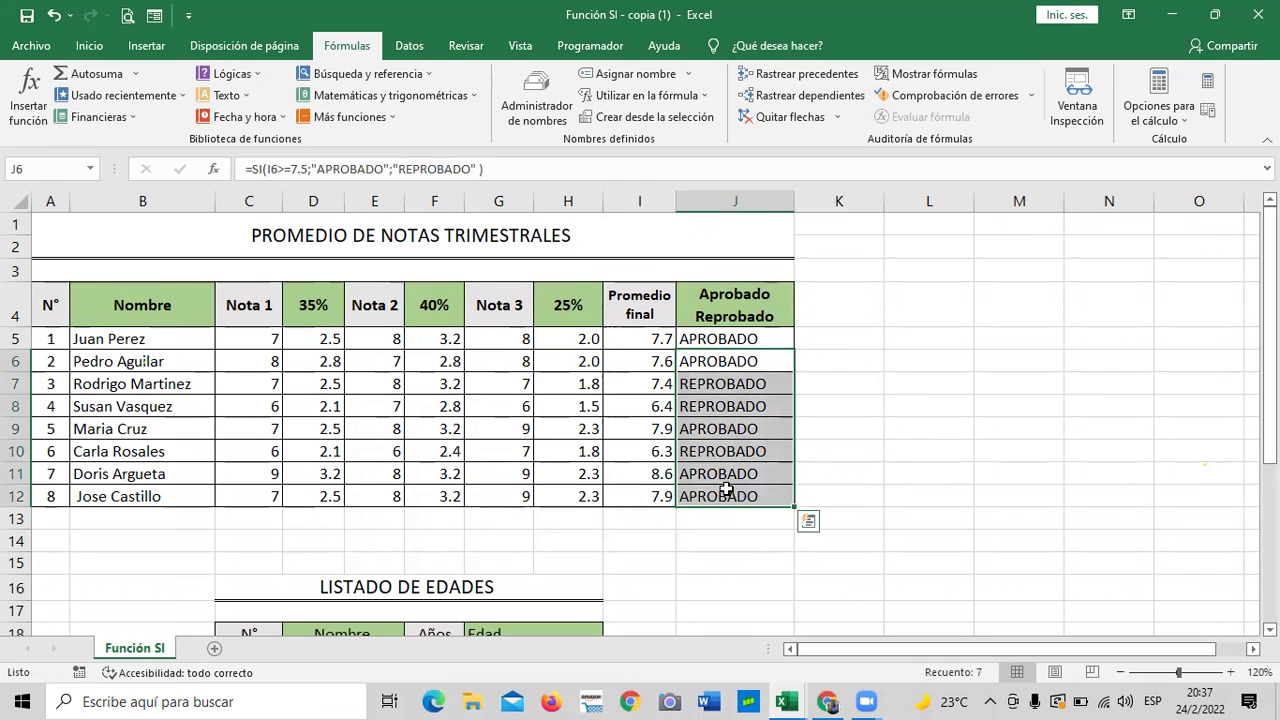
key(Delete)
click(916, 408)
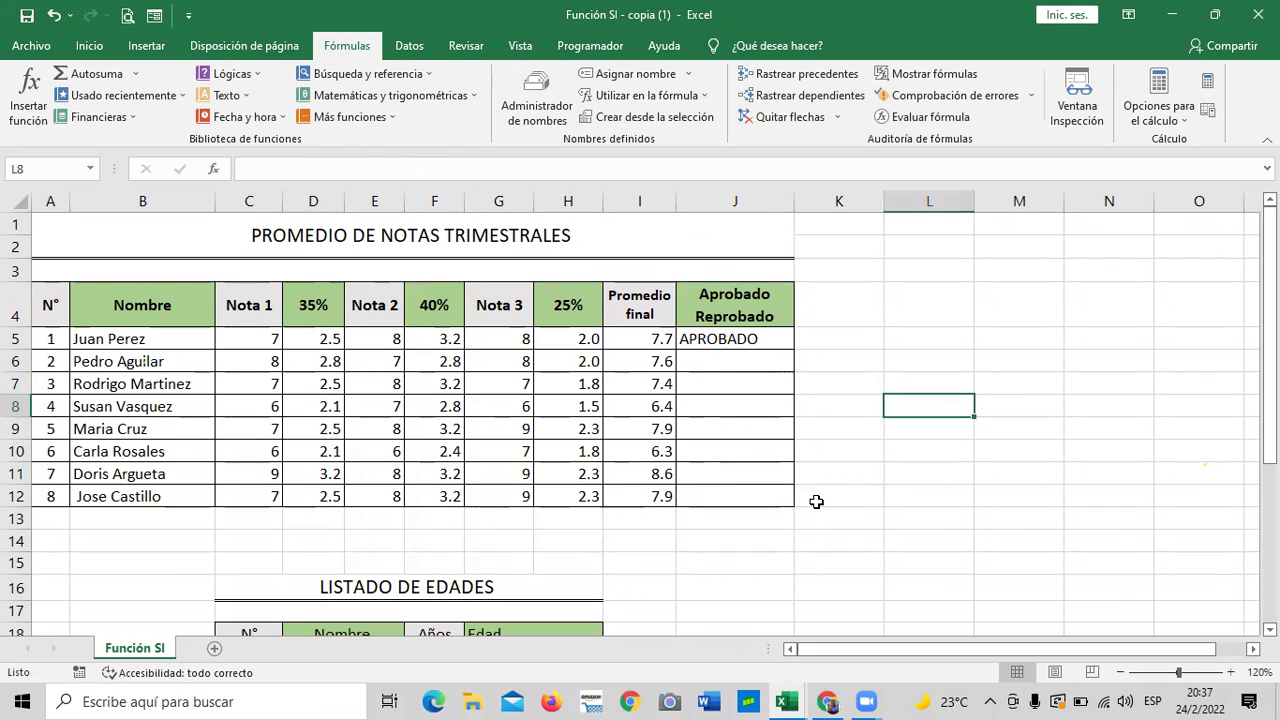
- Start an SI formula directly in cell J6 with I6>=7.5 as the logical test
click(758, 428)
click(730, 360)
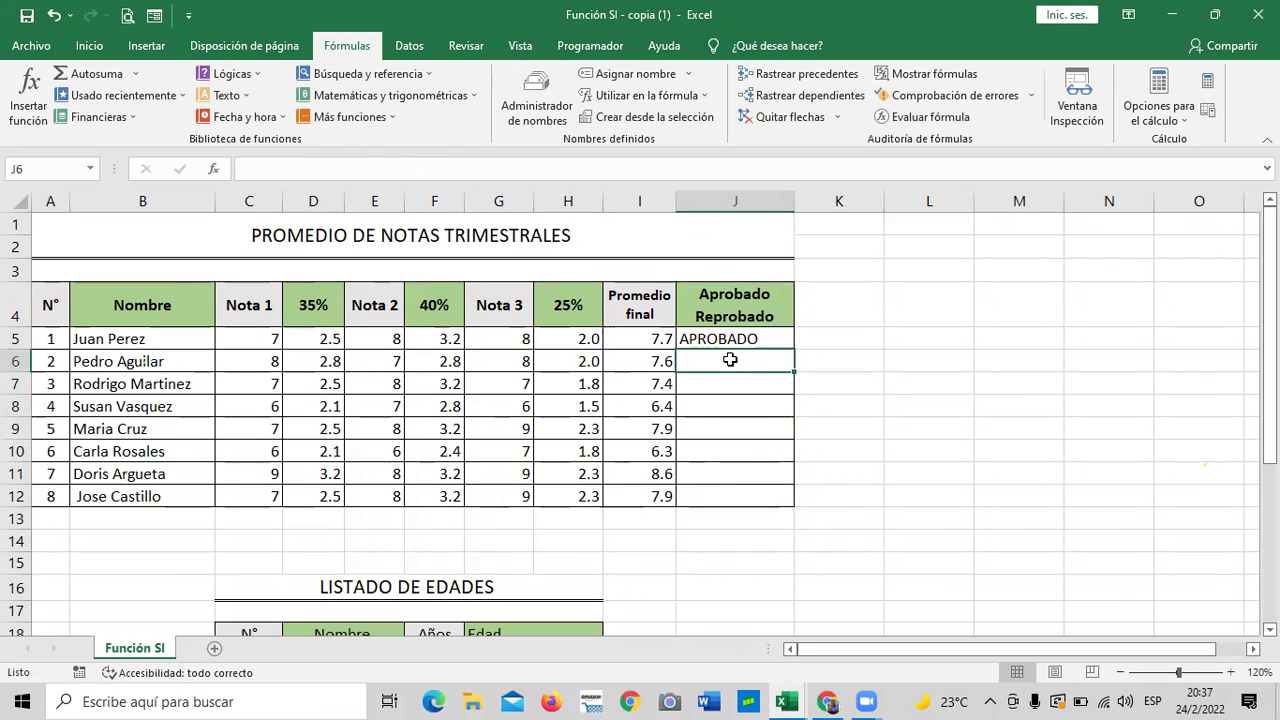
text(=)
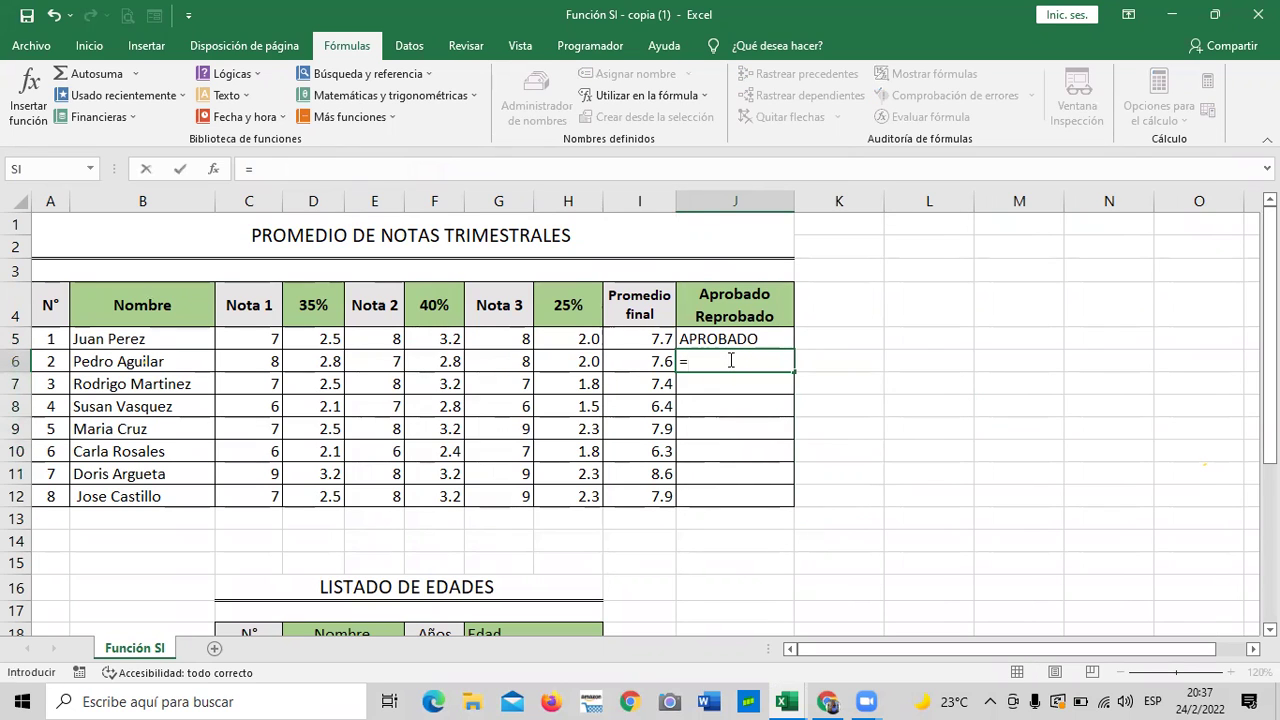
text(SI)
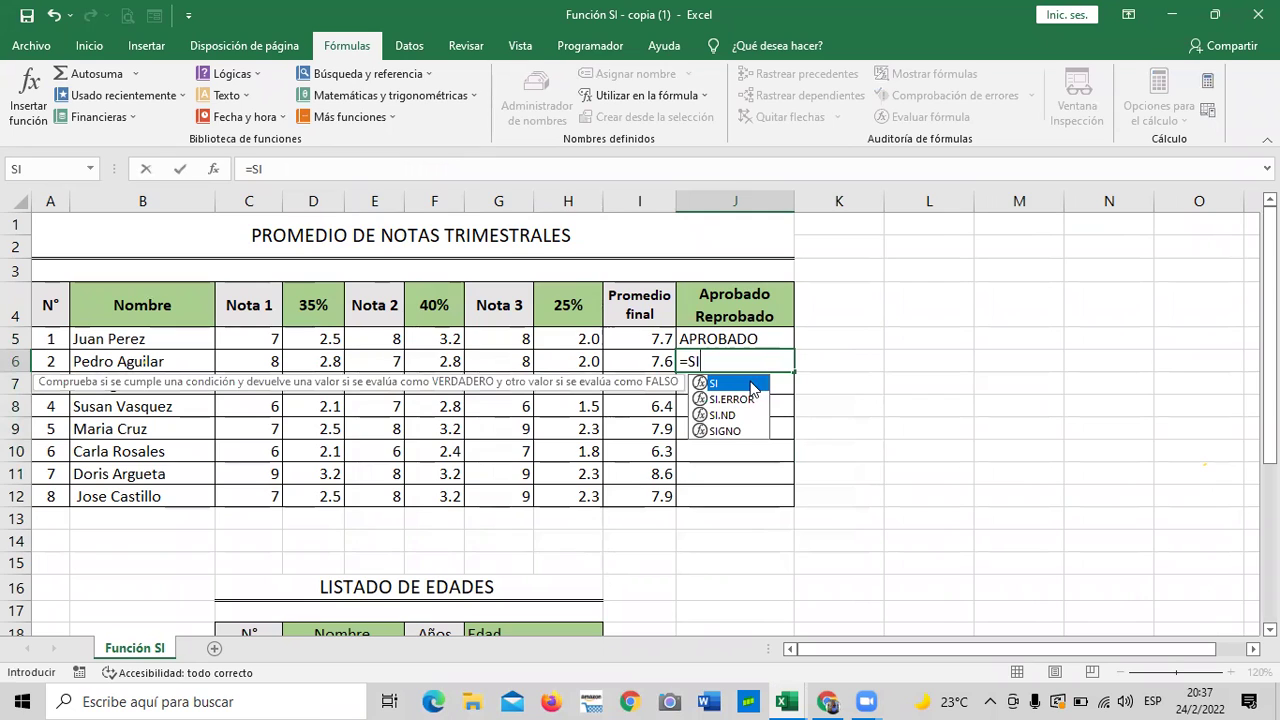
double_click(752, 388)
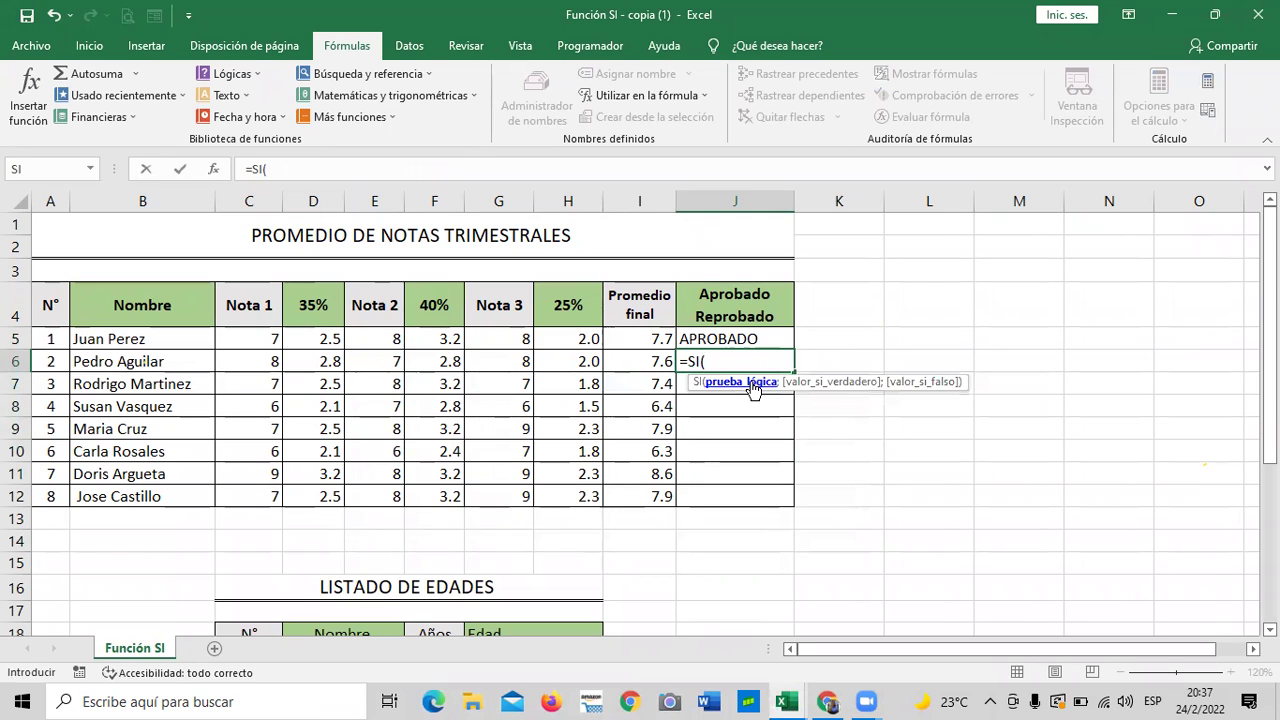
click(627, 363)
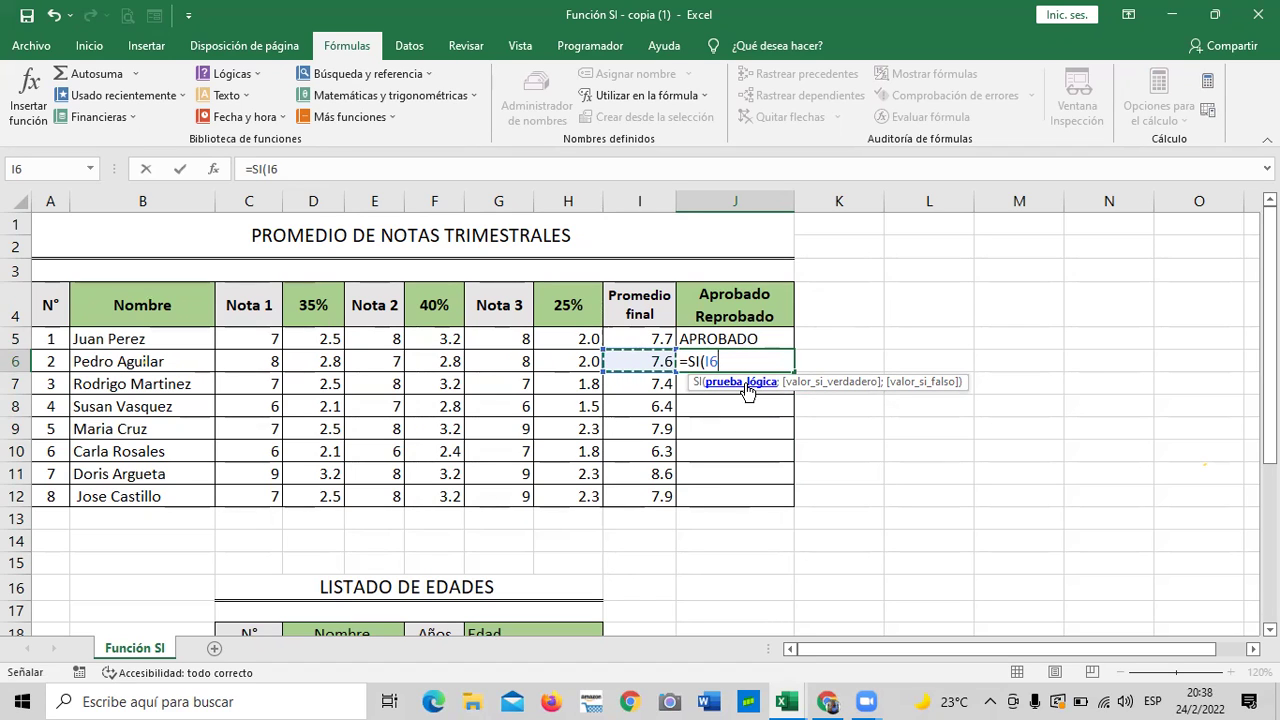
click(746, 385)
click(738, 392)
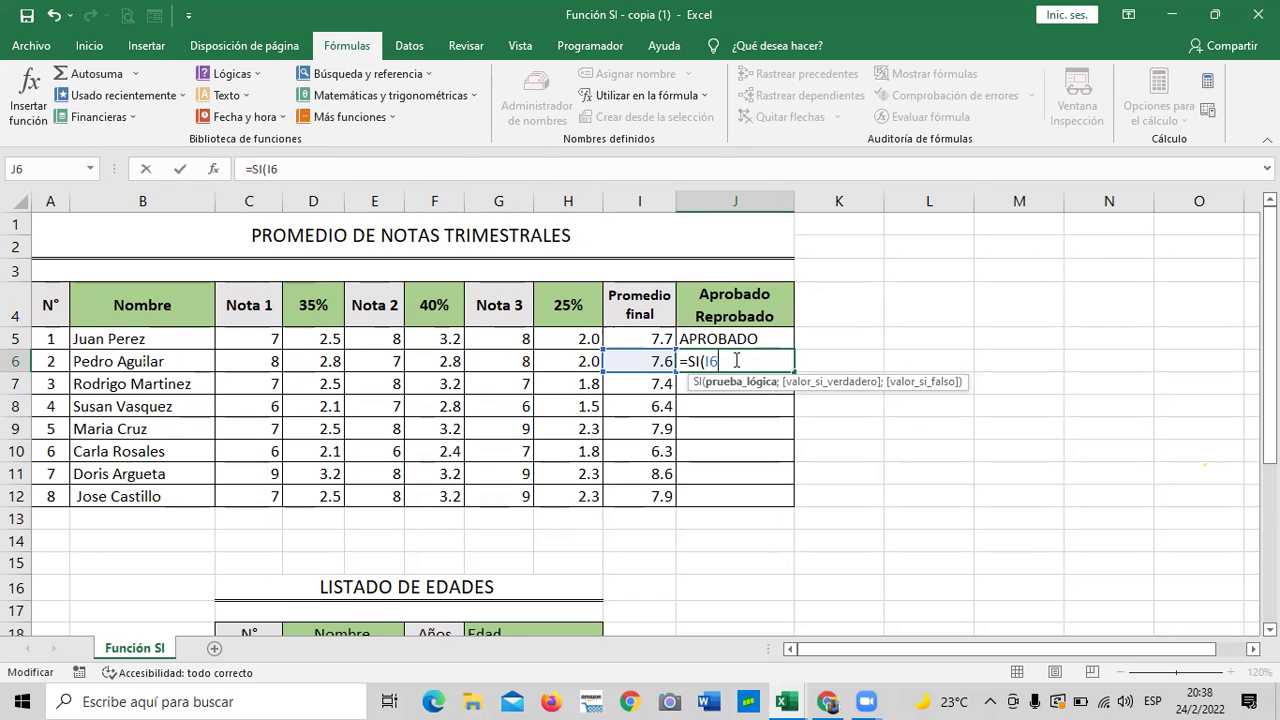
text(>=7.5)
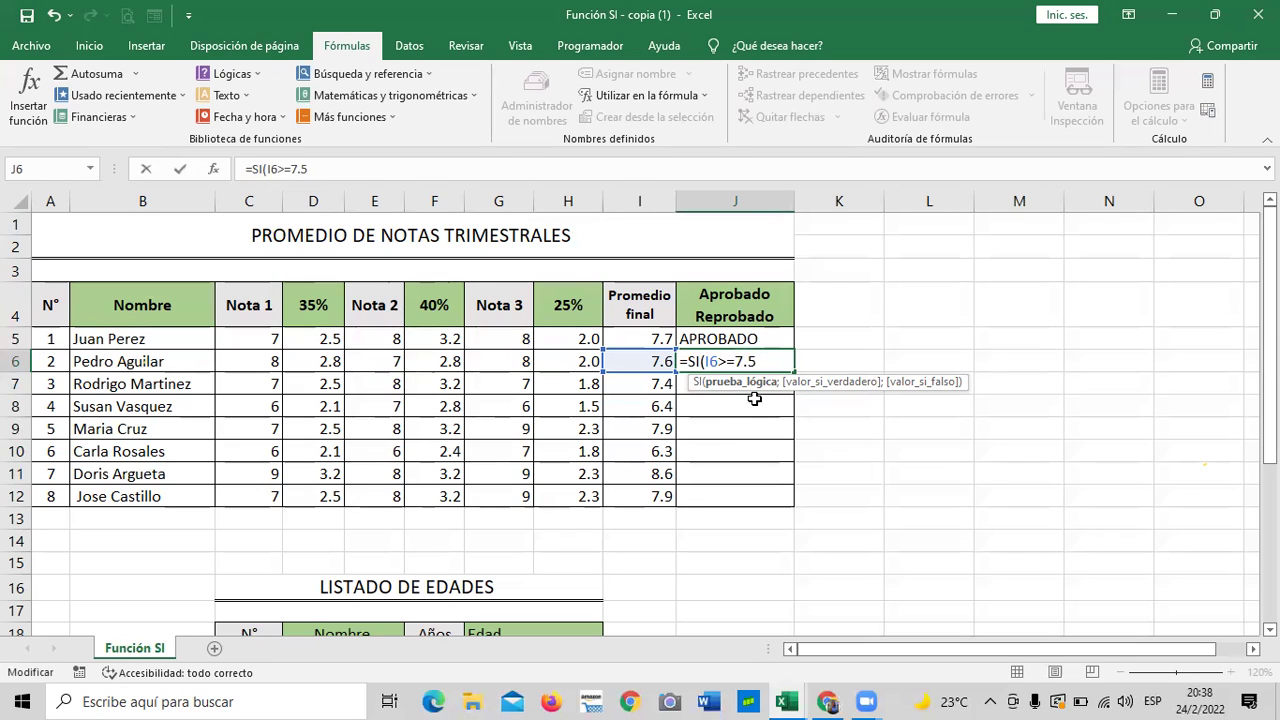
- Finish the J6 formula with "APROBADO" as the value if true and no value if false, and enter it
text(;)
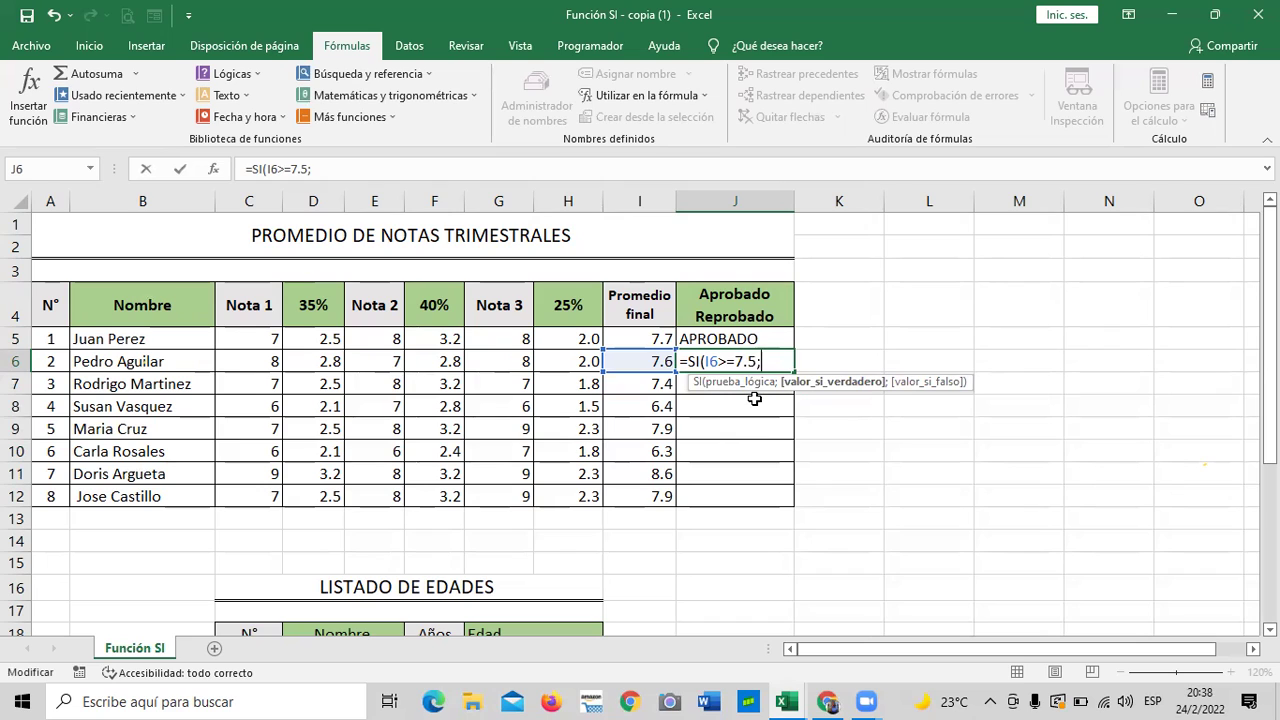
text("APRO)
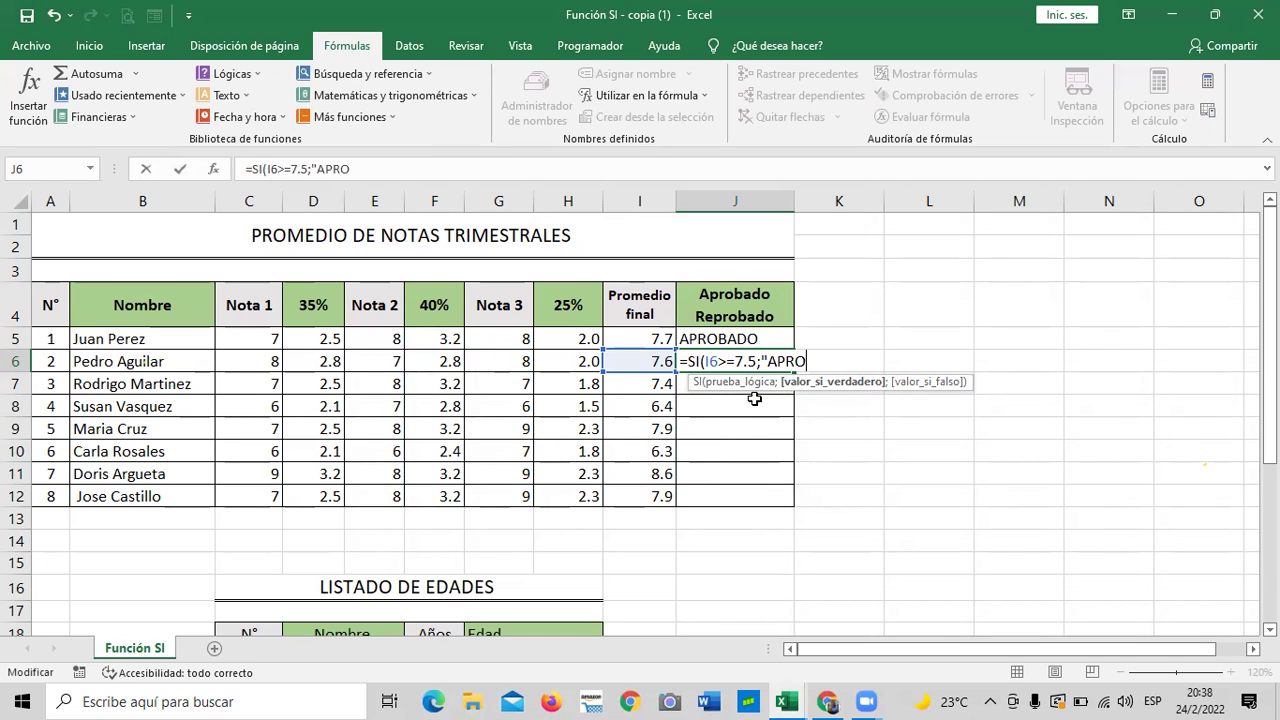
text(BADO)
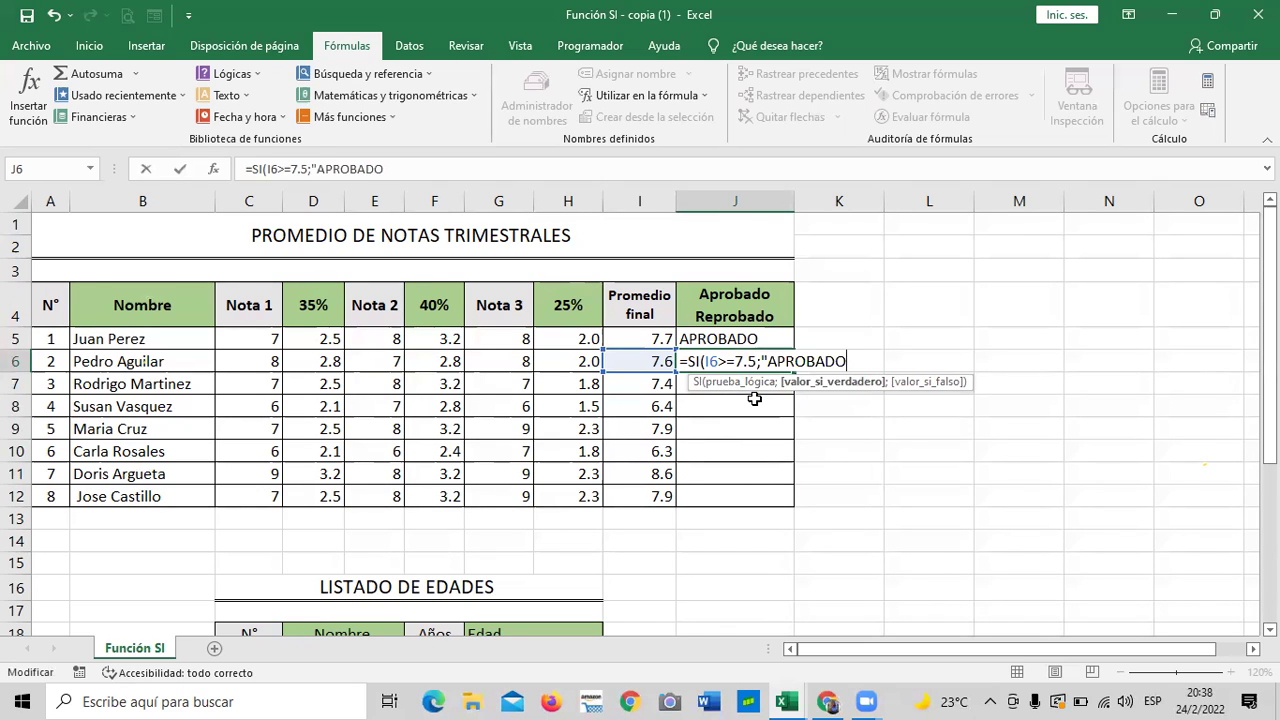
text(";)
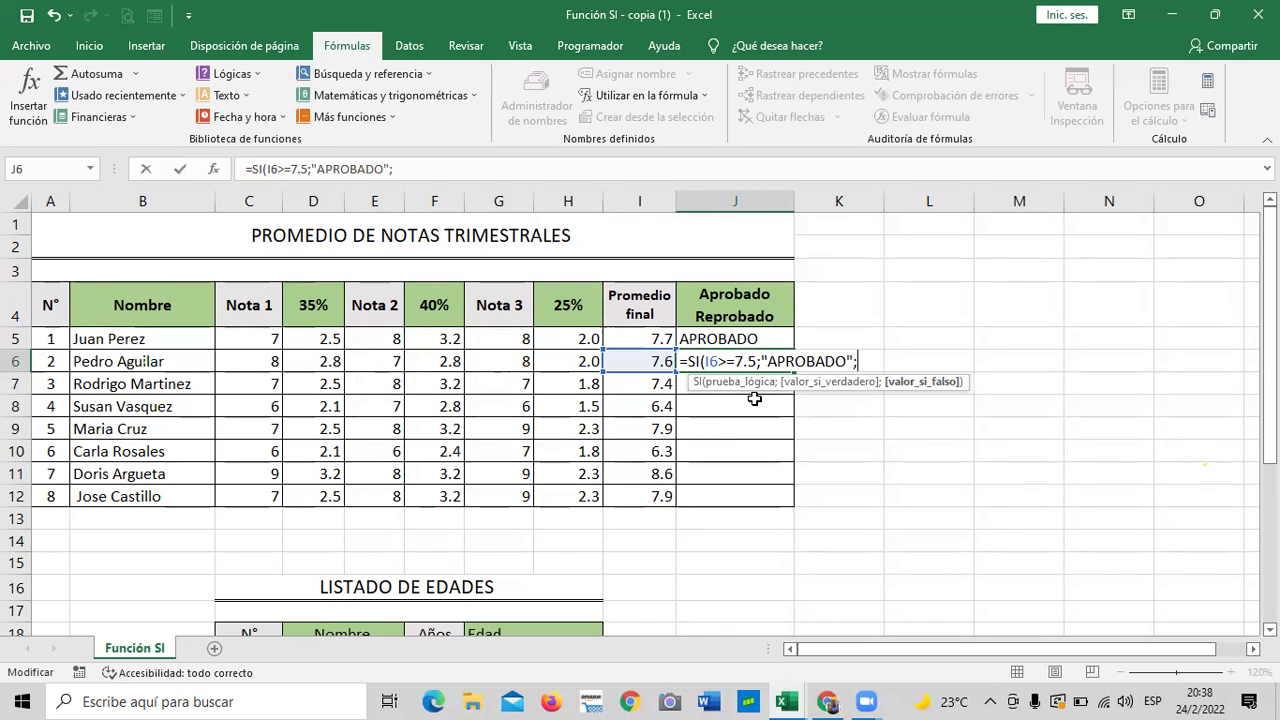
key(BackSpace)
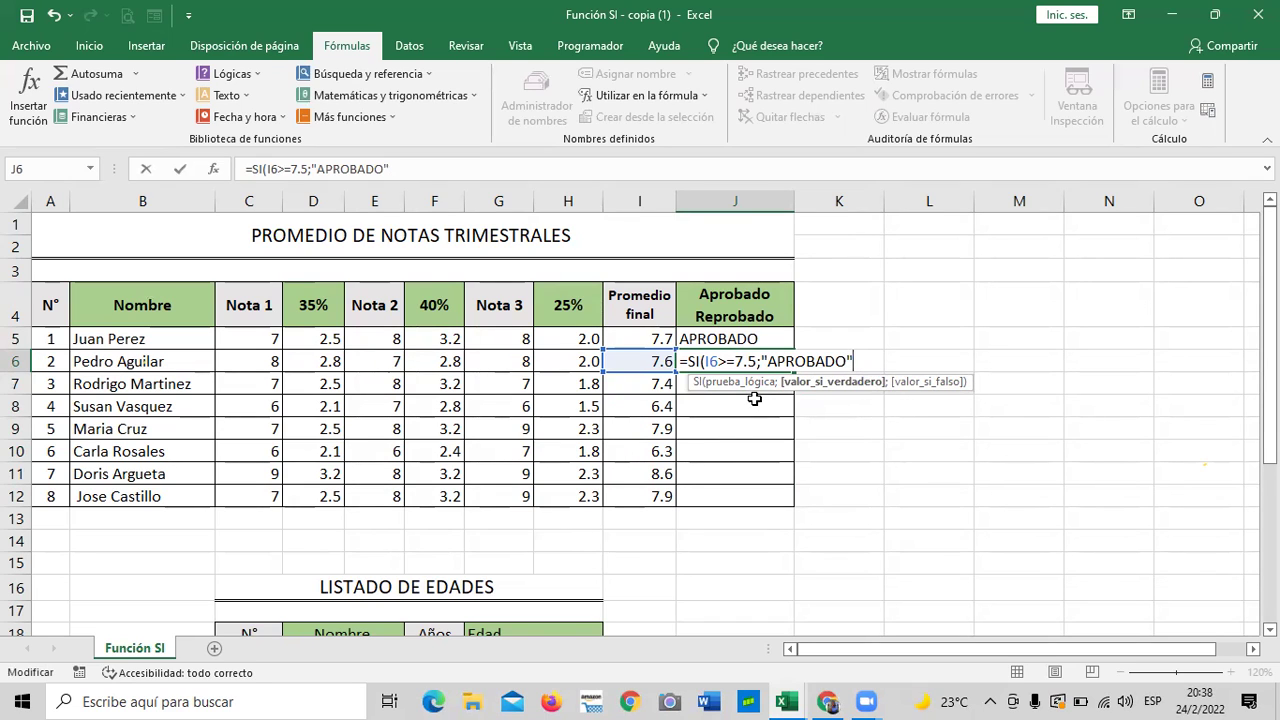
text())
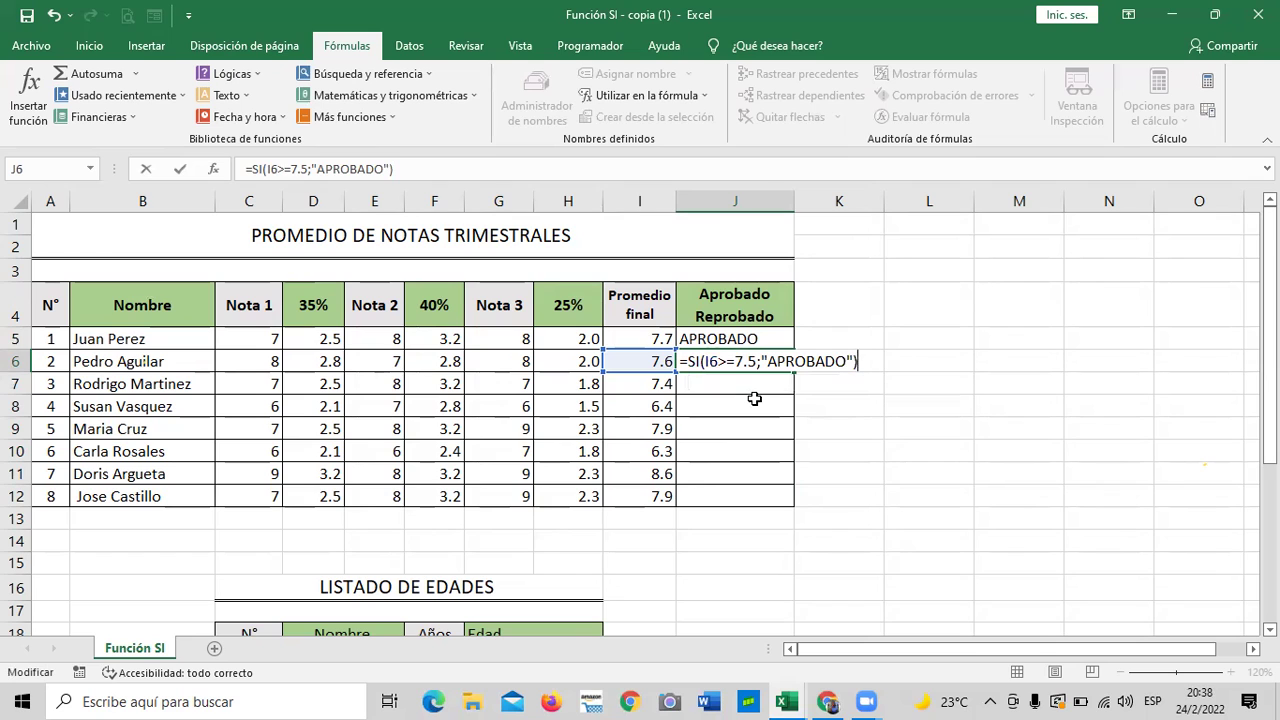
key(Return)
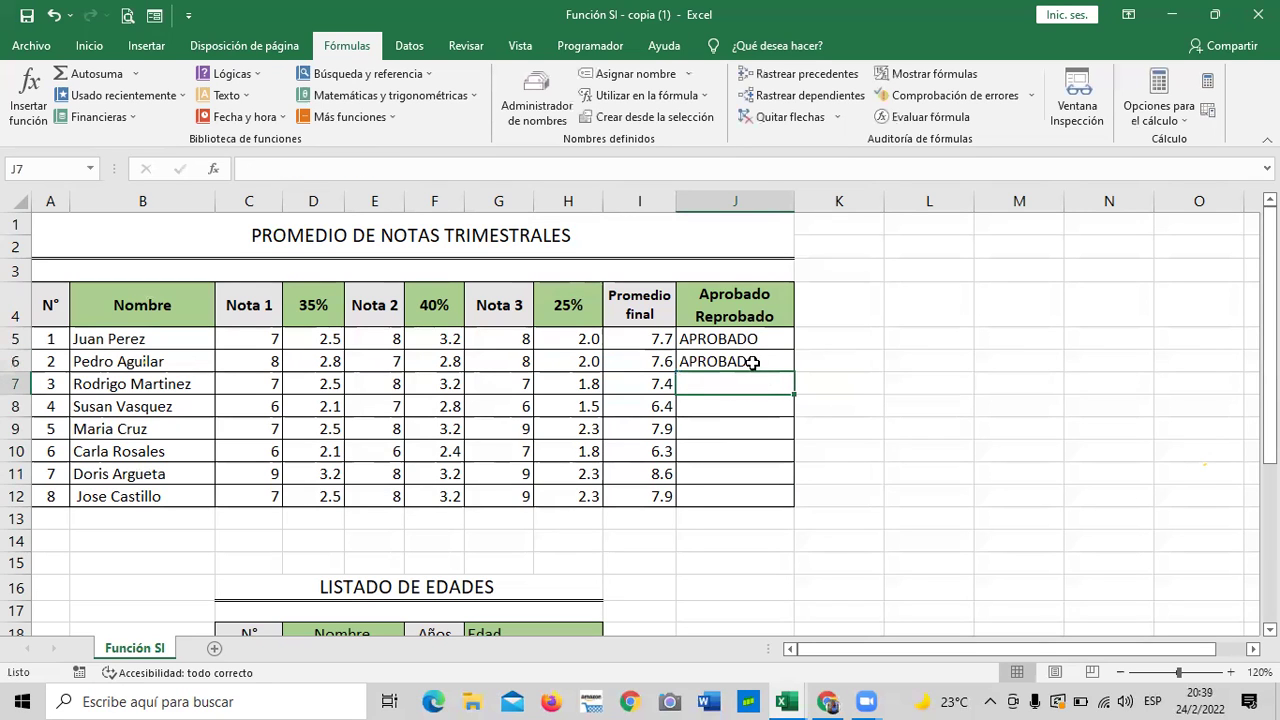
- Fill the SI formula from J6 down to J12
click(755, 366)
drag(793, 375, 780, 501)
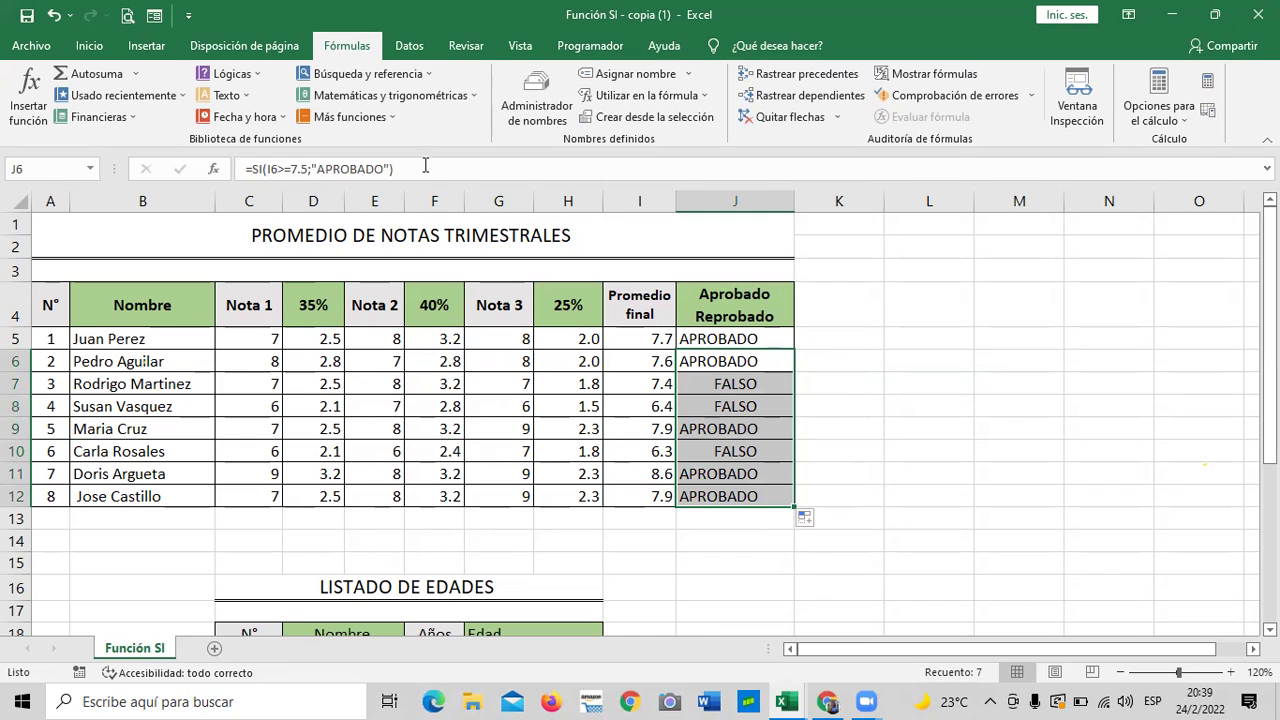
- Add a semicolon after "APROBADO" in the J6 formula, leaving the value if false empty: =SI(I6>=7.5;"APROBADO";)
click(382, 172)
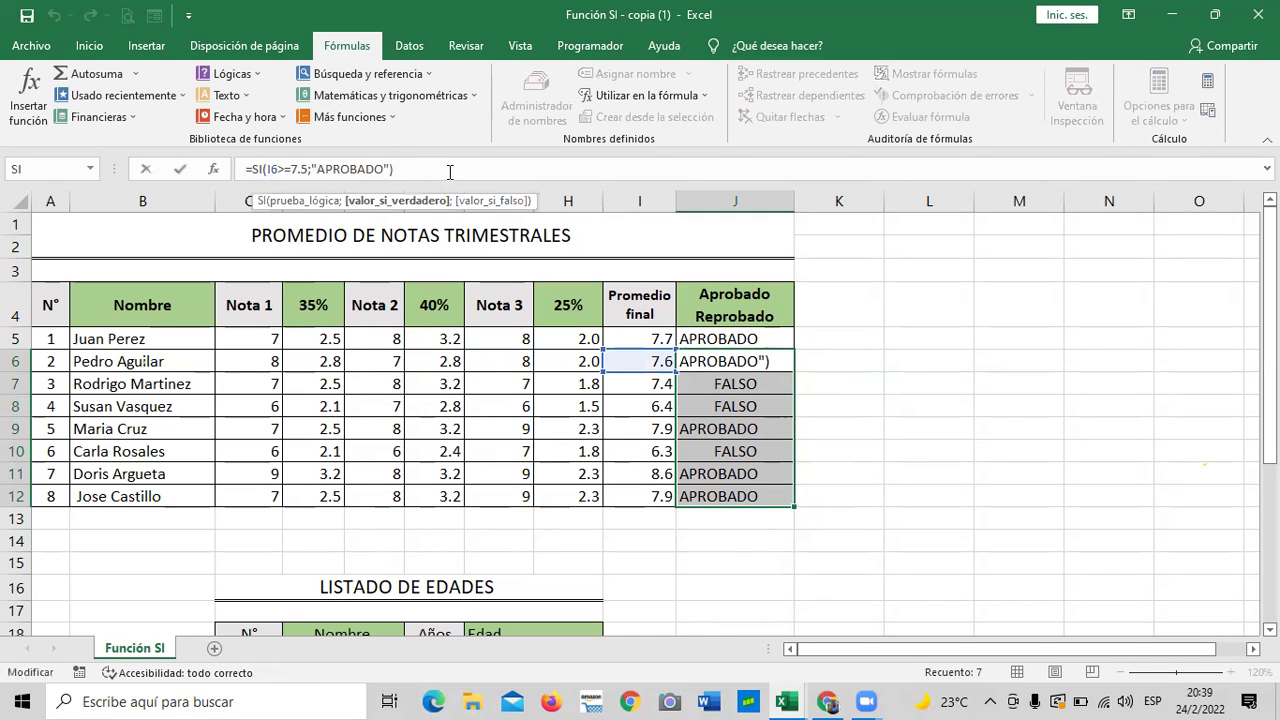
text(;)
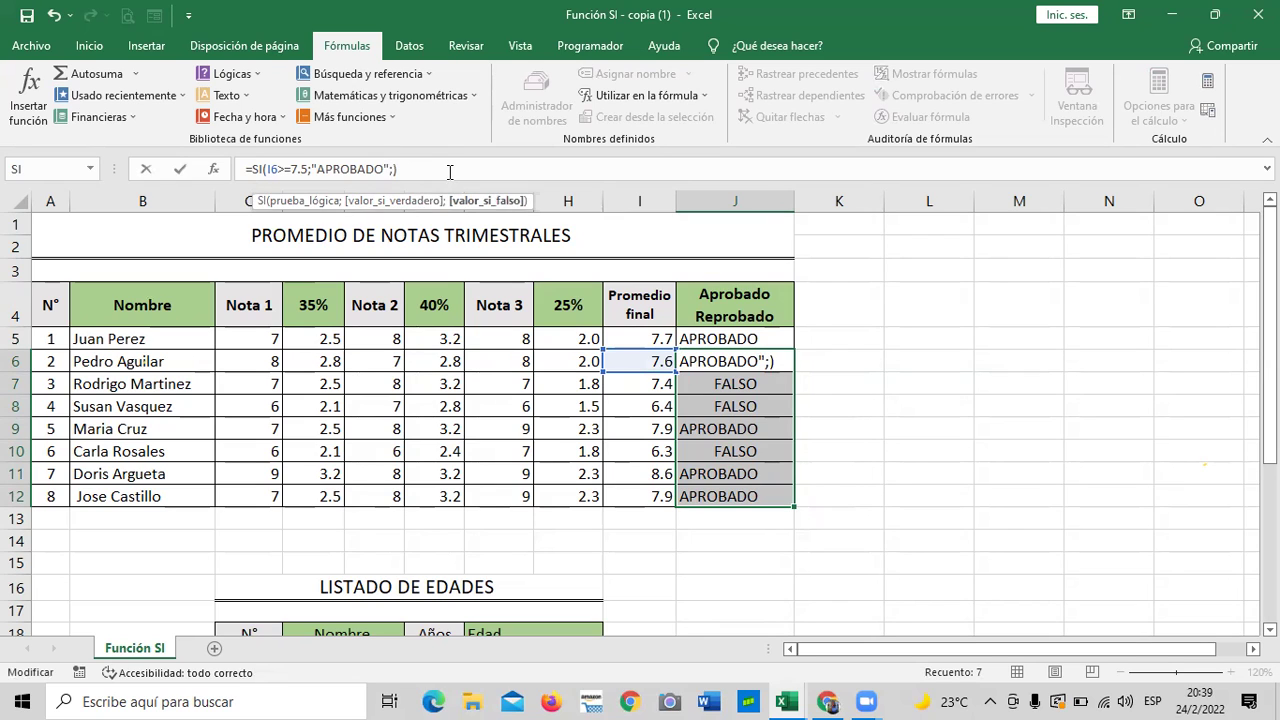
key(BackSpace)
key(Return)
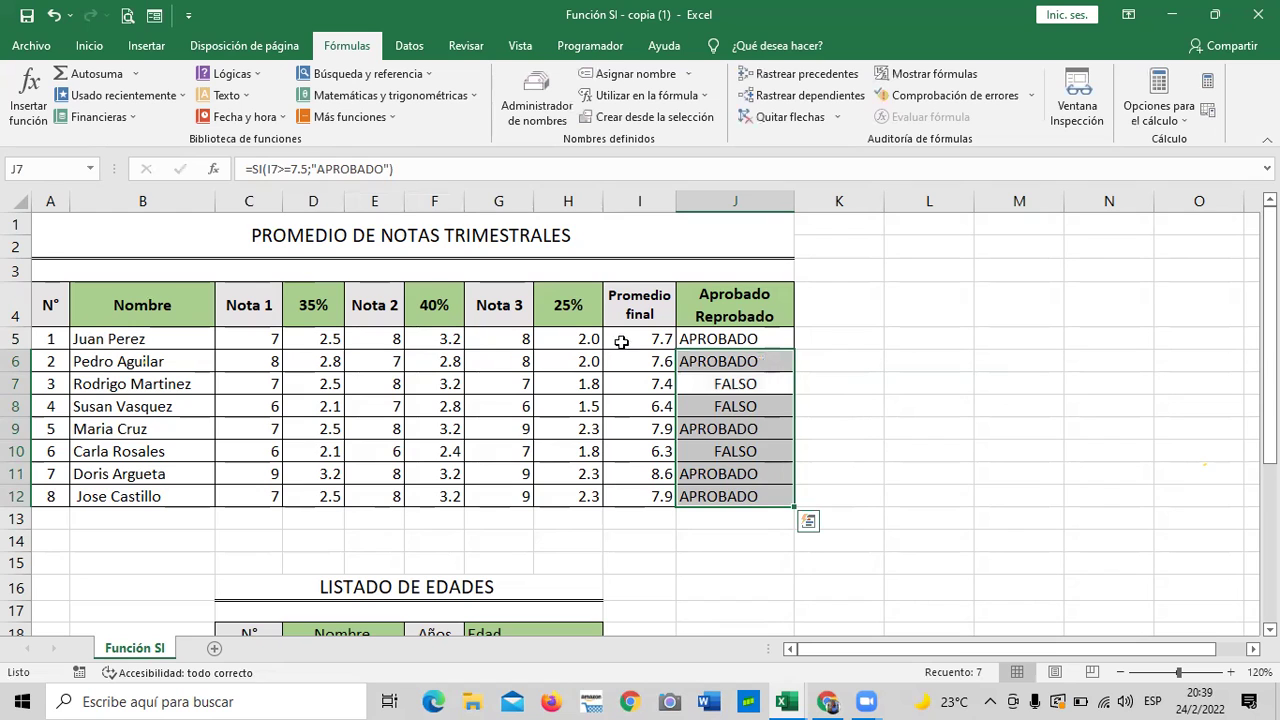
- Fill the edited SI formula from J6 down to J12 and check the copied formula in J7
click(744, 363)
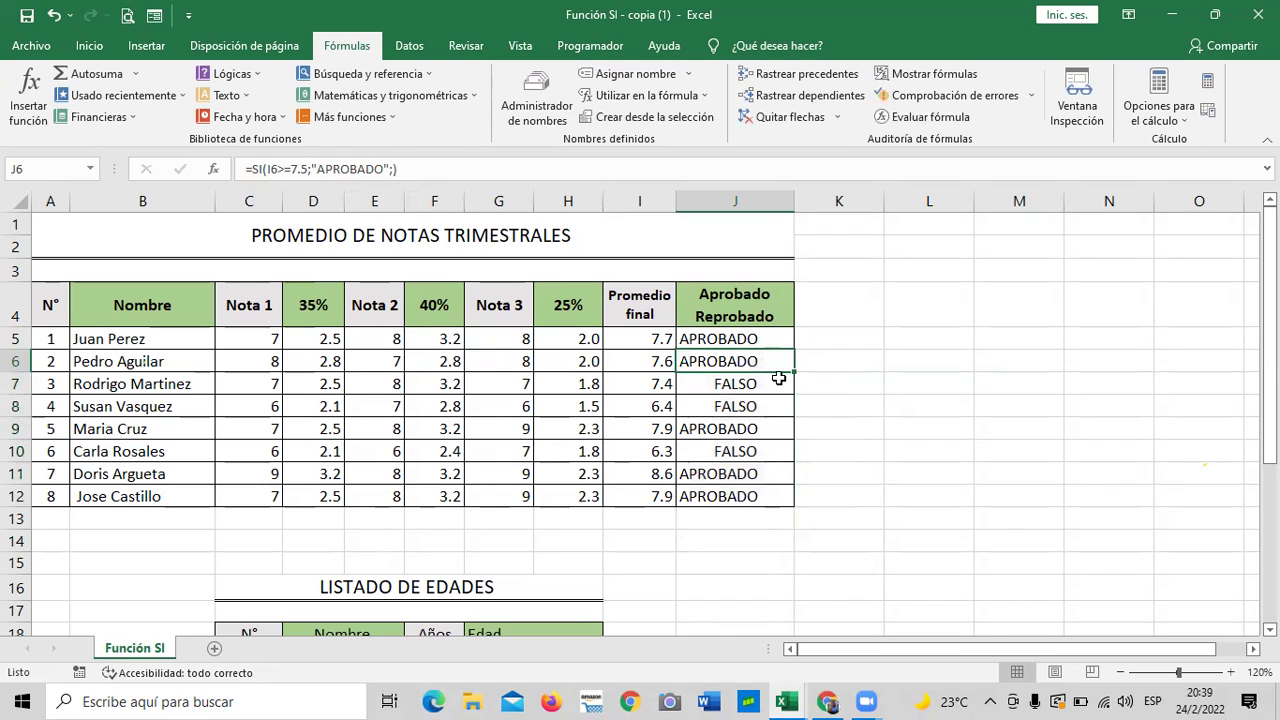
drag(794, 371, 793, 500)
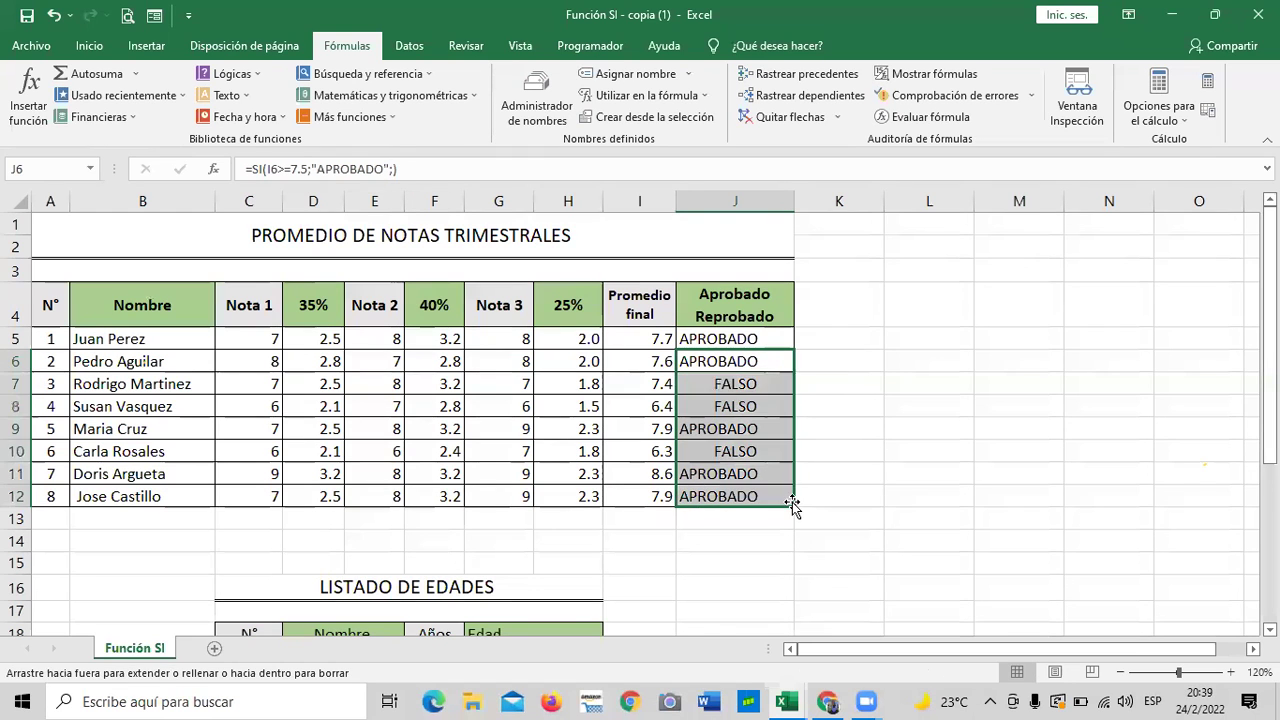
click(850, 468)
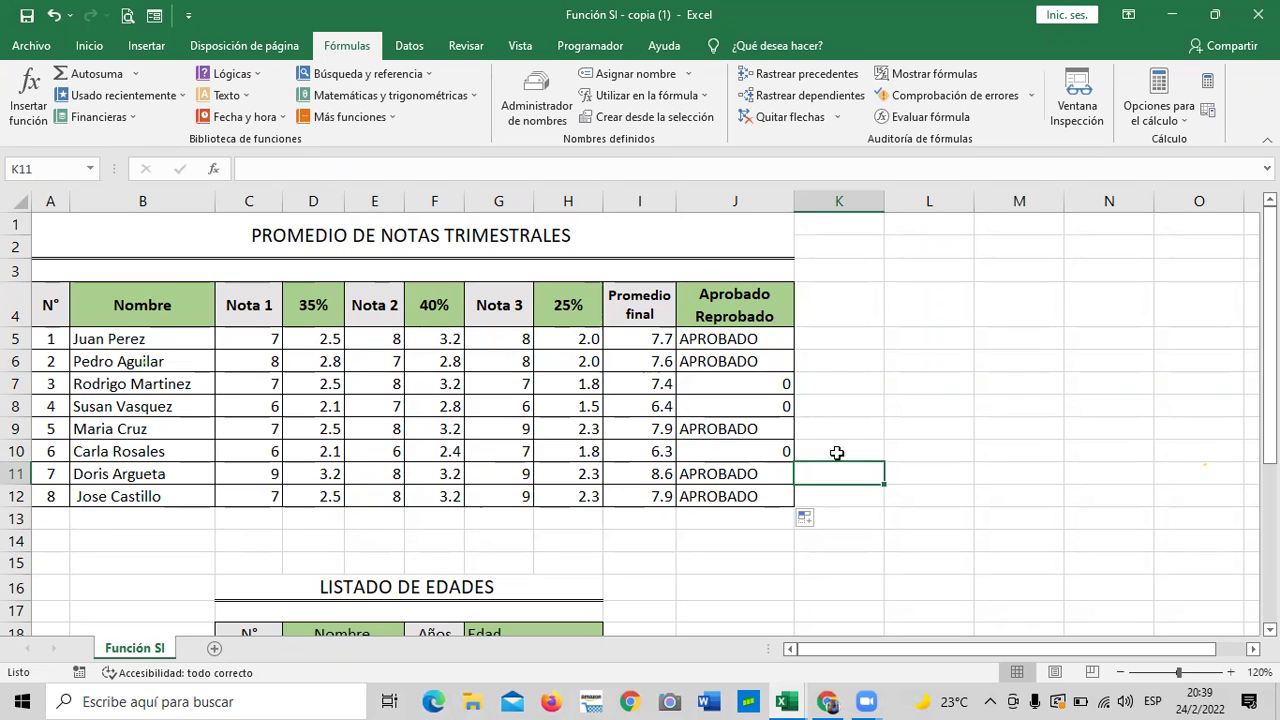
click(731, 340)
click(762, 384)
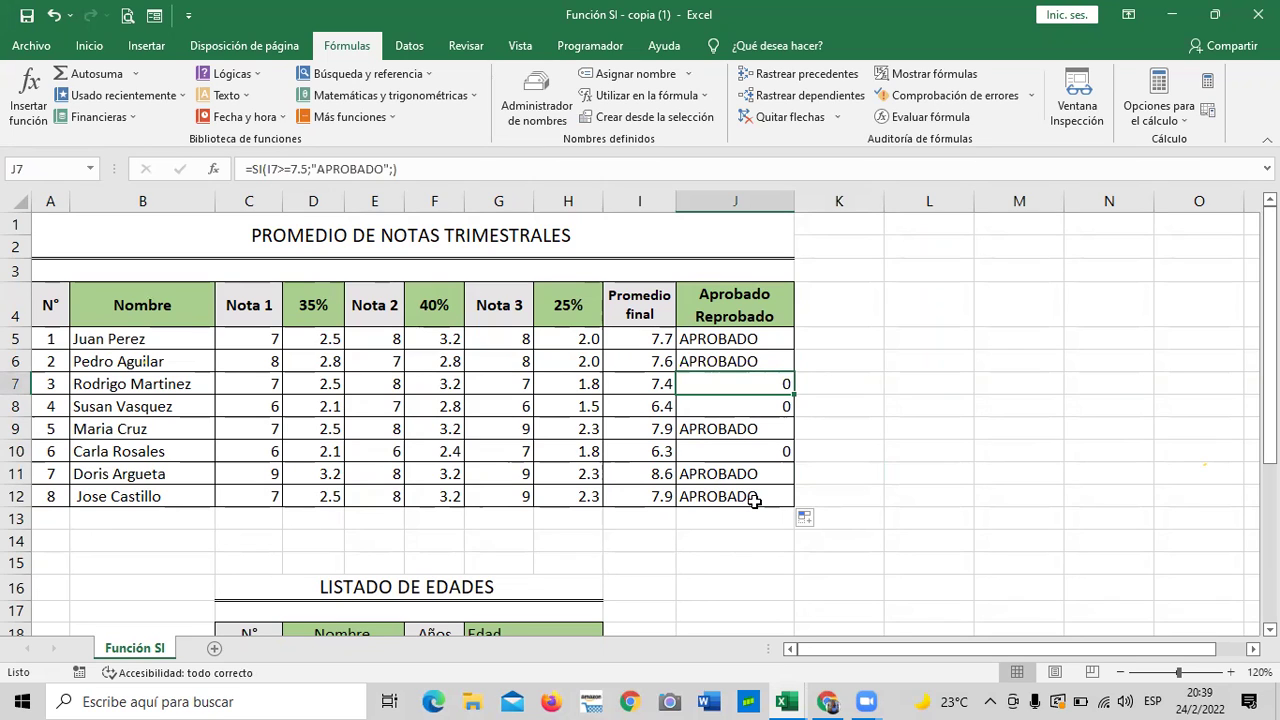
- Copy the pass/fail SI formula from J5 down through J12 and check the copies in J7, J8 and J10
click(751, 338)
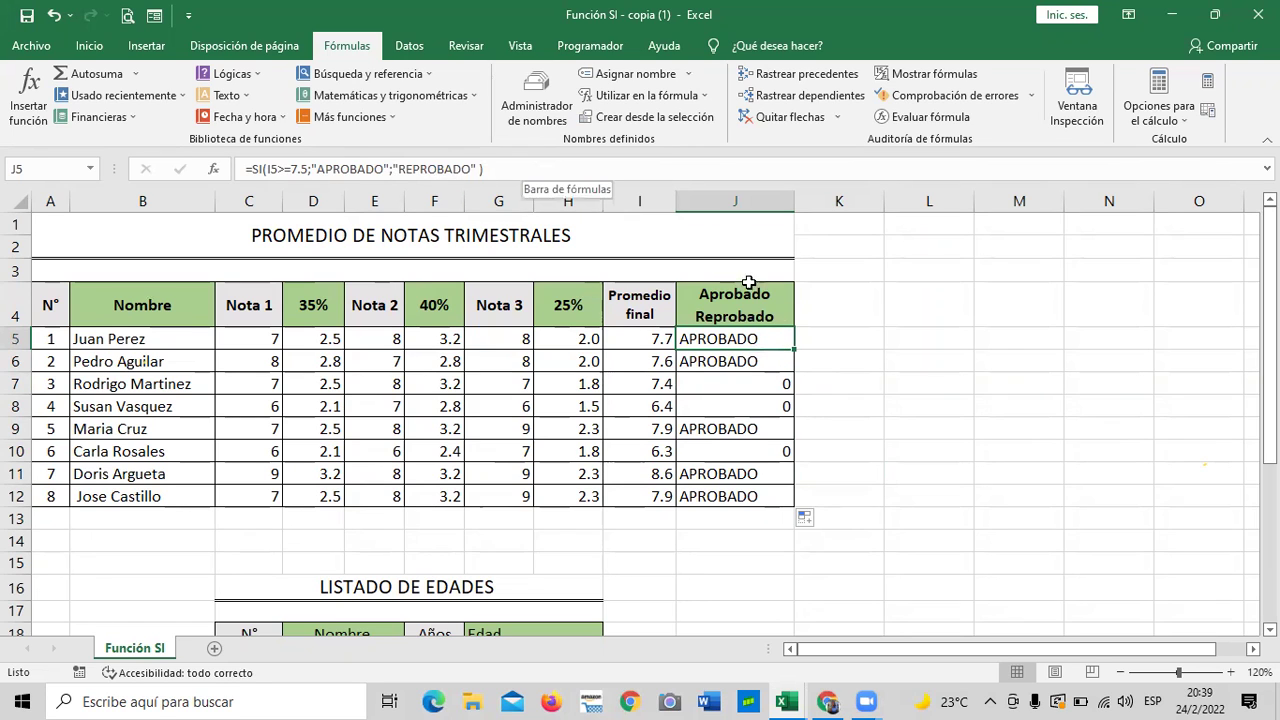
drag(794, 348, 792, 508)
click(877, 467)
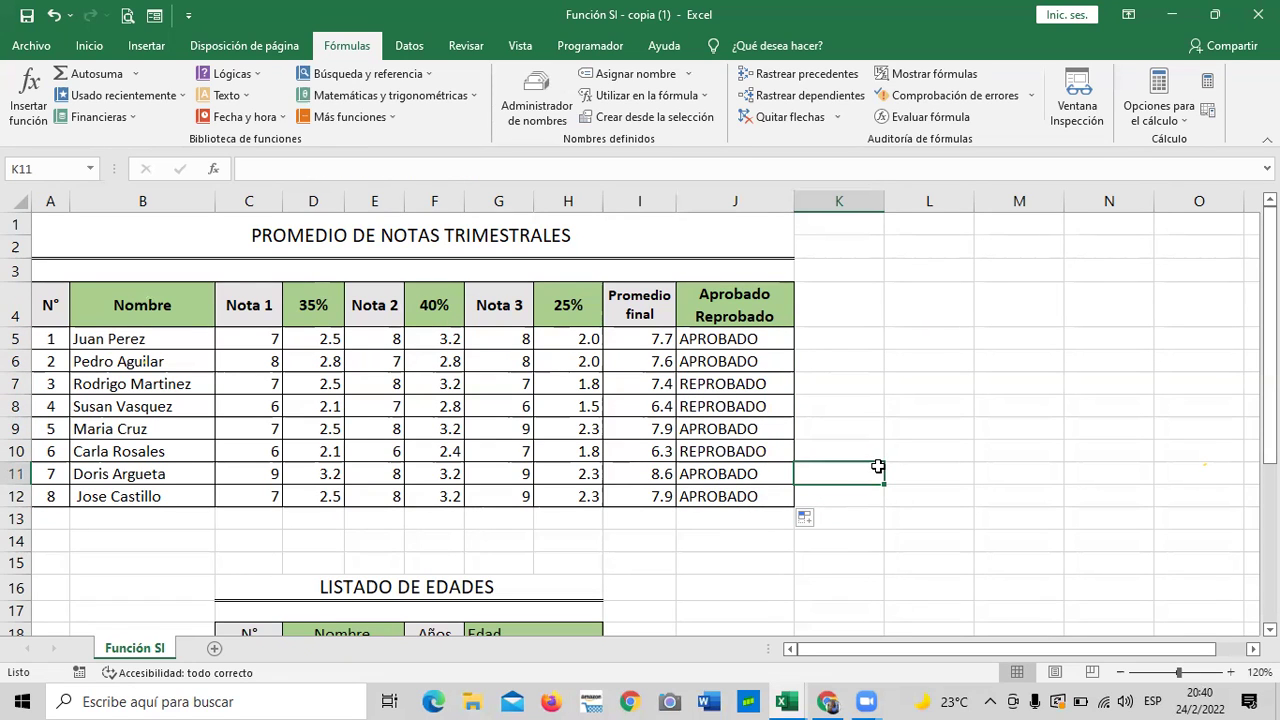
click(777, 384)
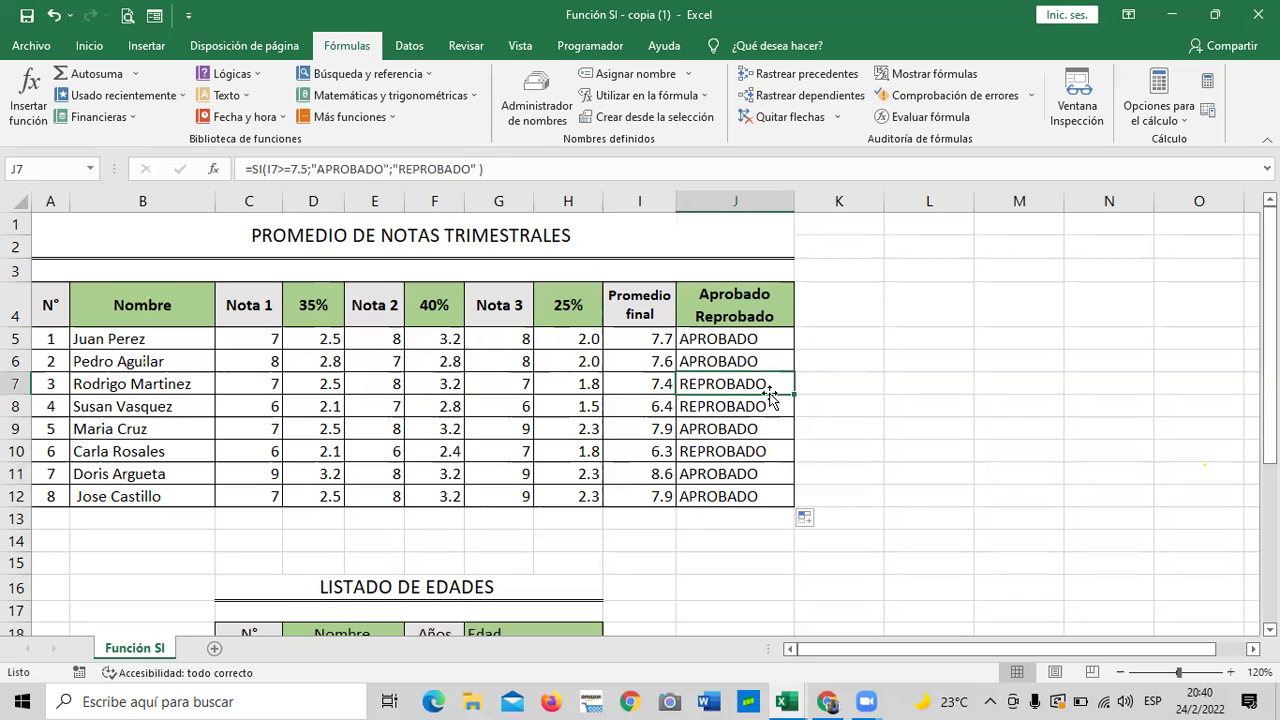
click(766, 406)
click(767, 451)
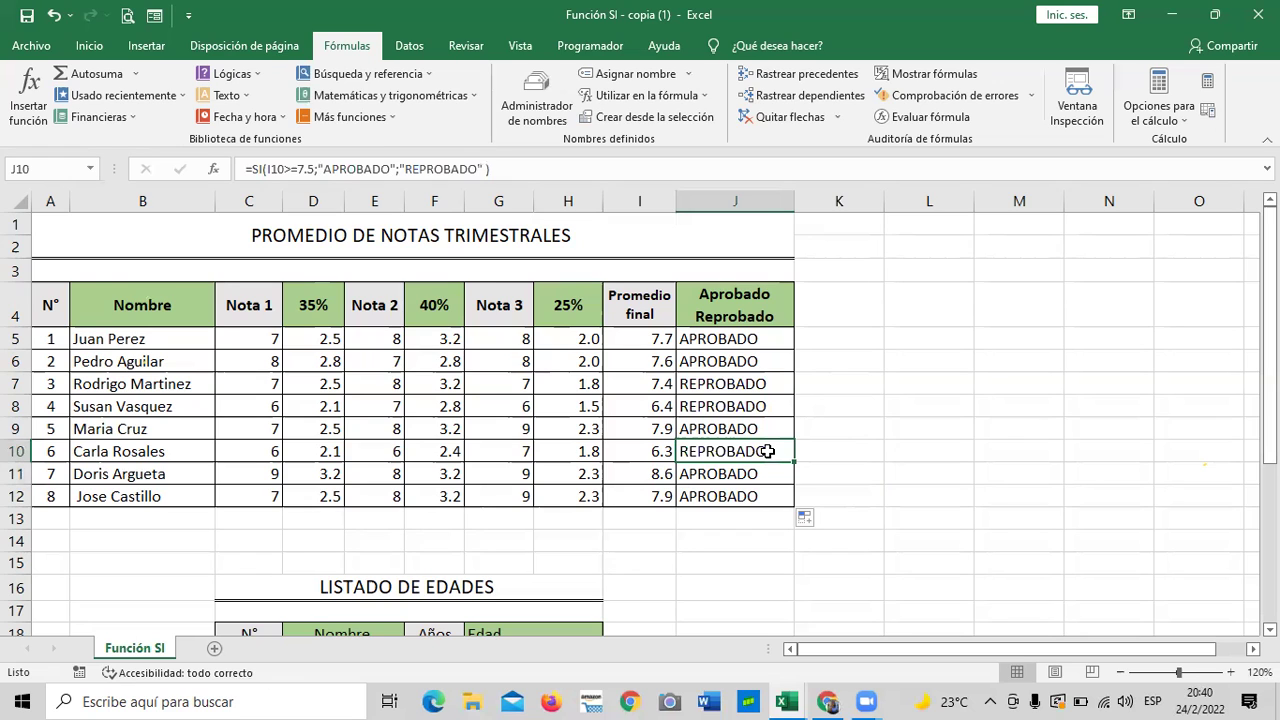
click(849, 510)
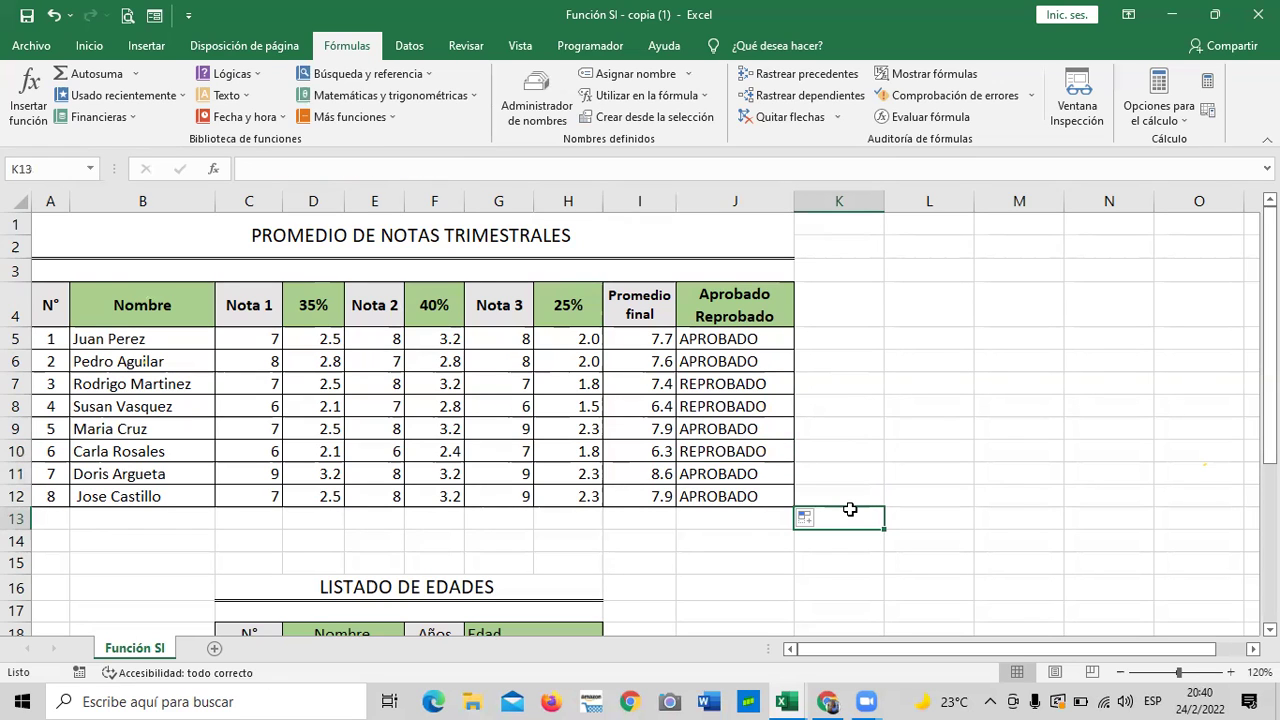
- Widen column K and apply all borders to cells K4:K12
drag(884, 200, 921, 200)
drag(863, 297, 857, 494)
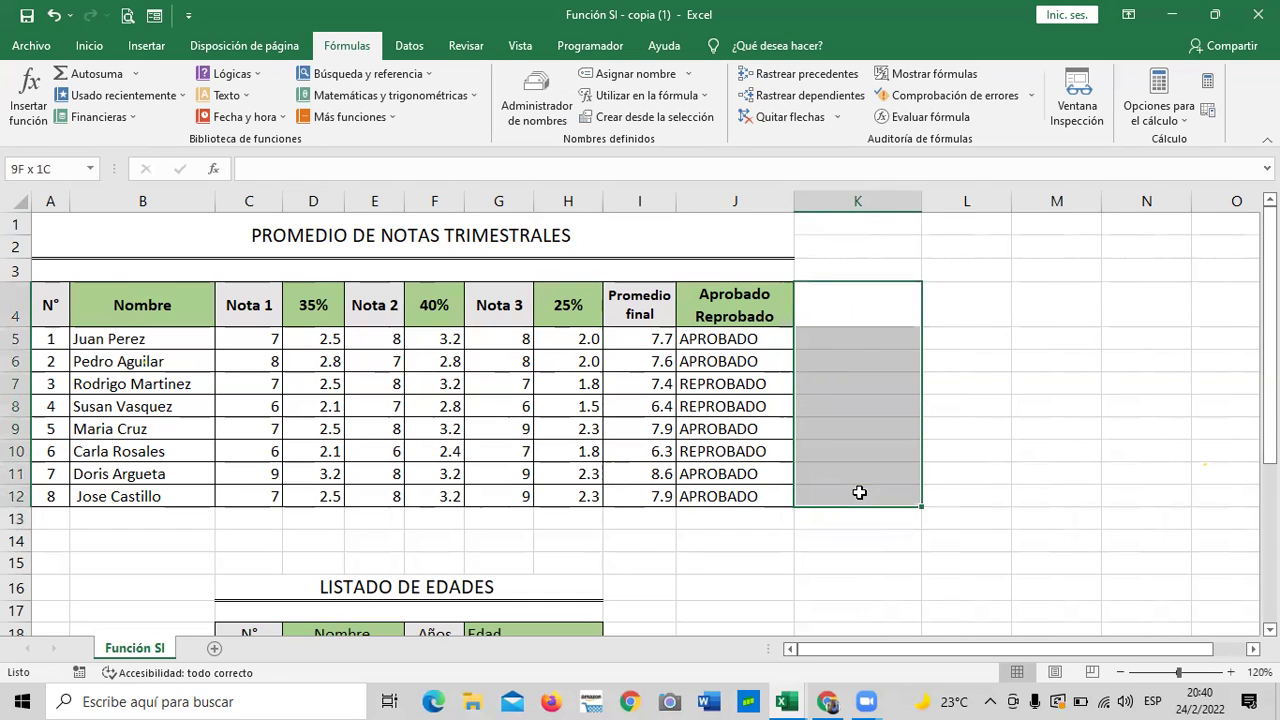
click(101, 50)
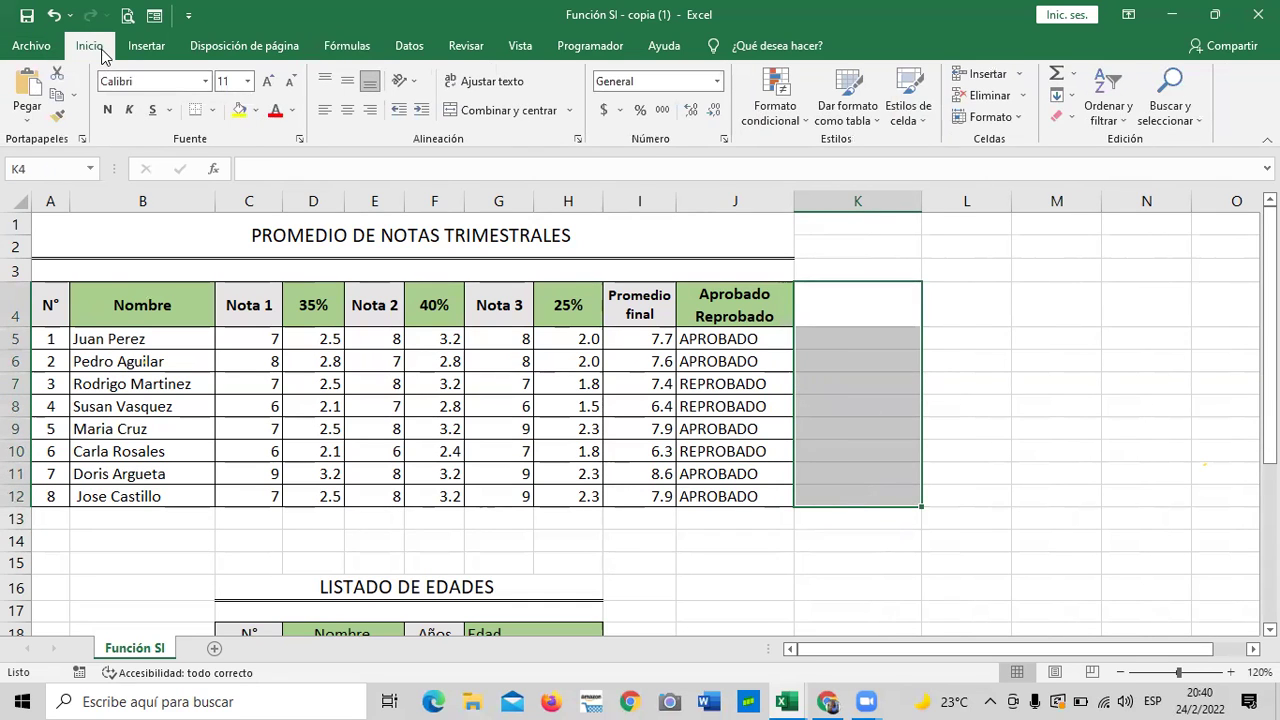
click(213, 110)
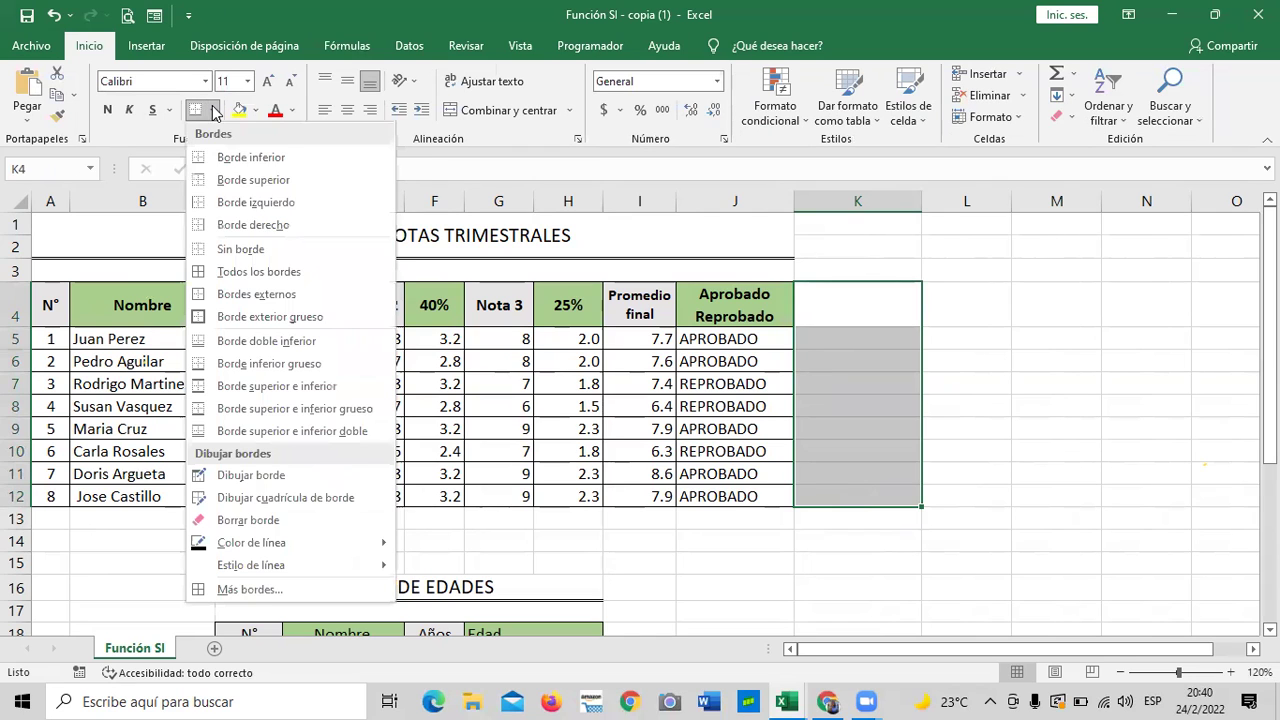
click(220, 271)
click(1014, 420)
- Apply the Bueno cell style to the empty header cell K4
click(853, 303)
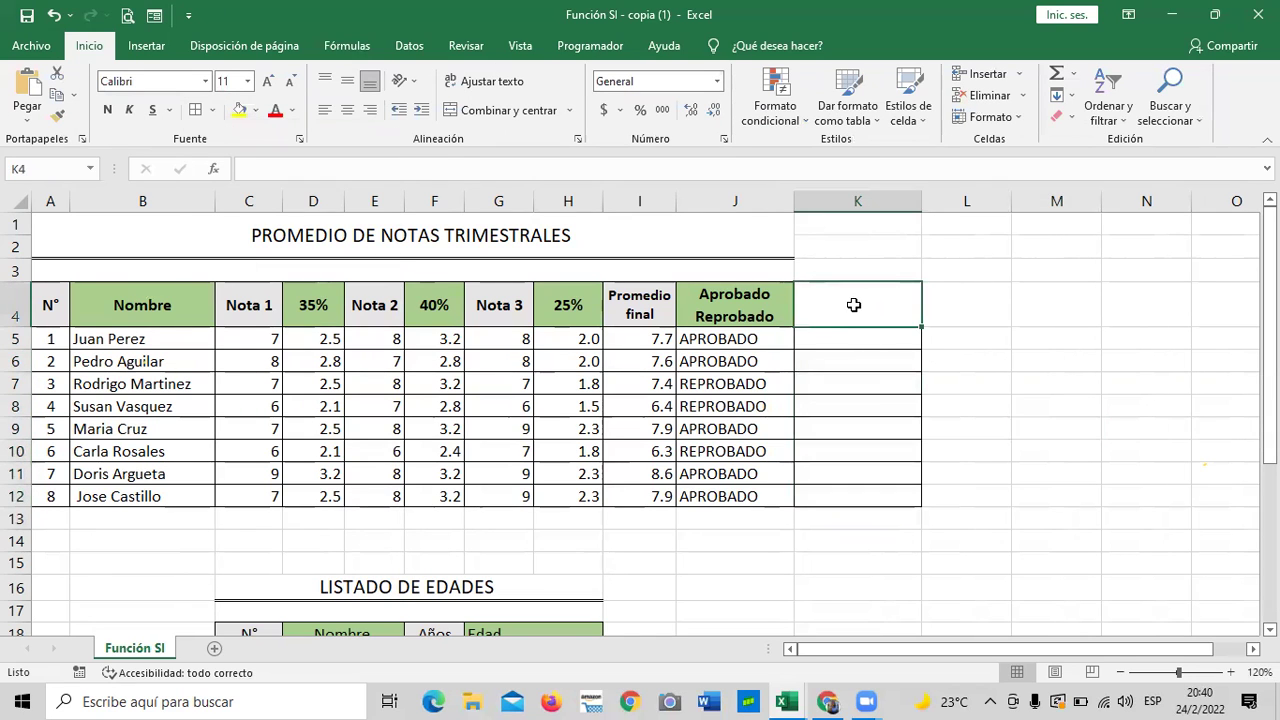
click(920, 114)
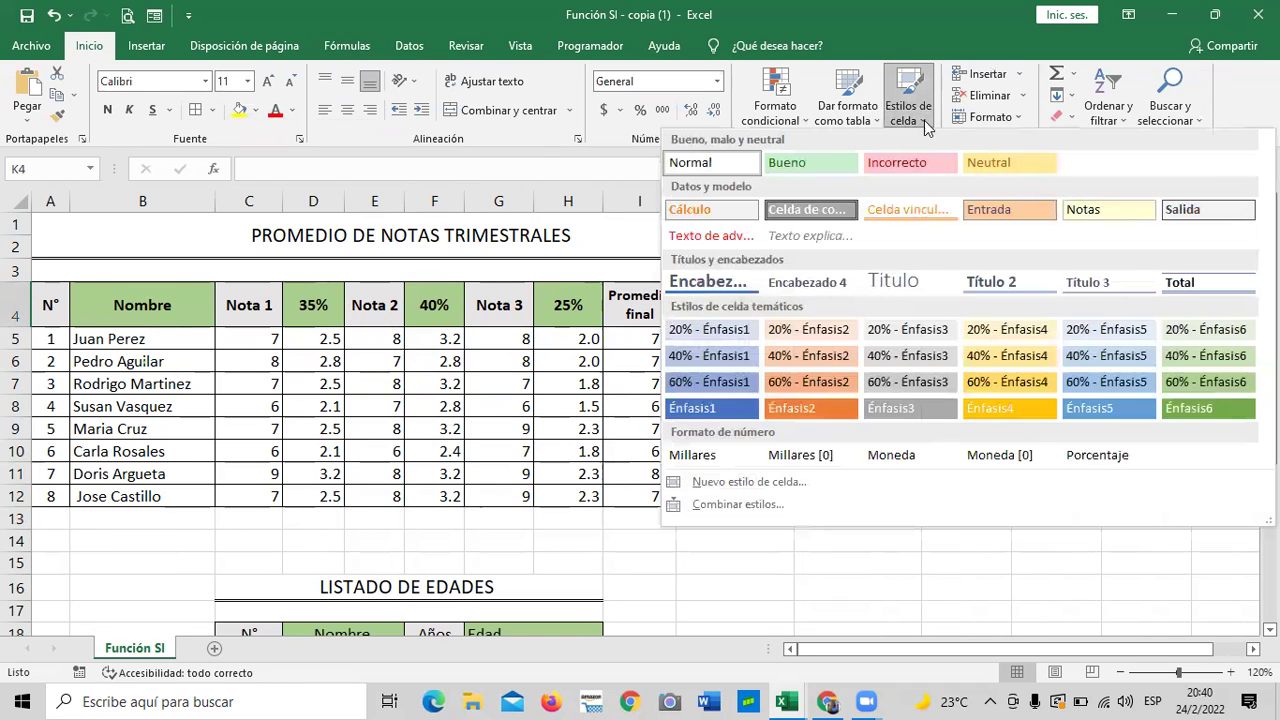
click(830, 161)
click(935, 400)
click(856, 311)
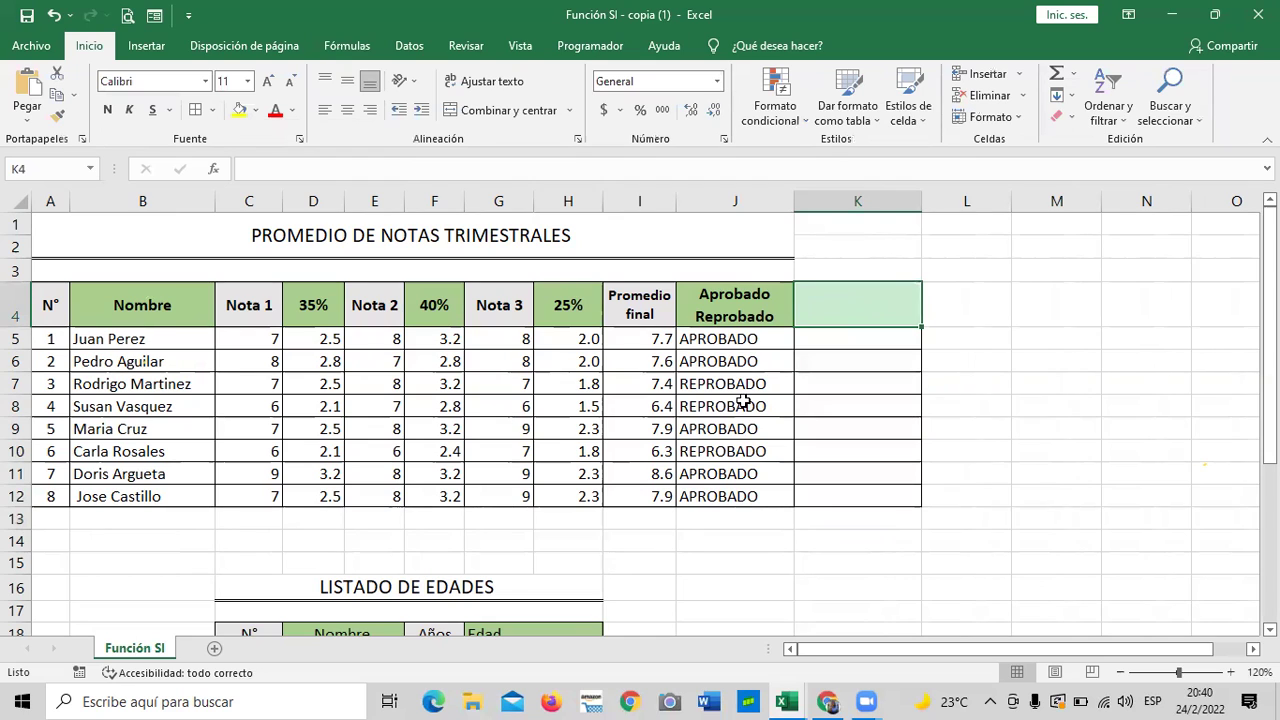
click(905, 481)
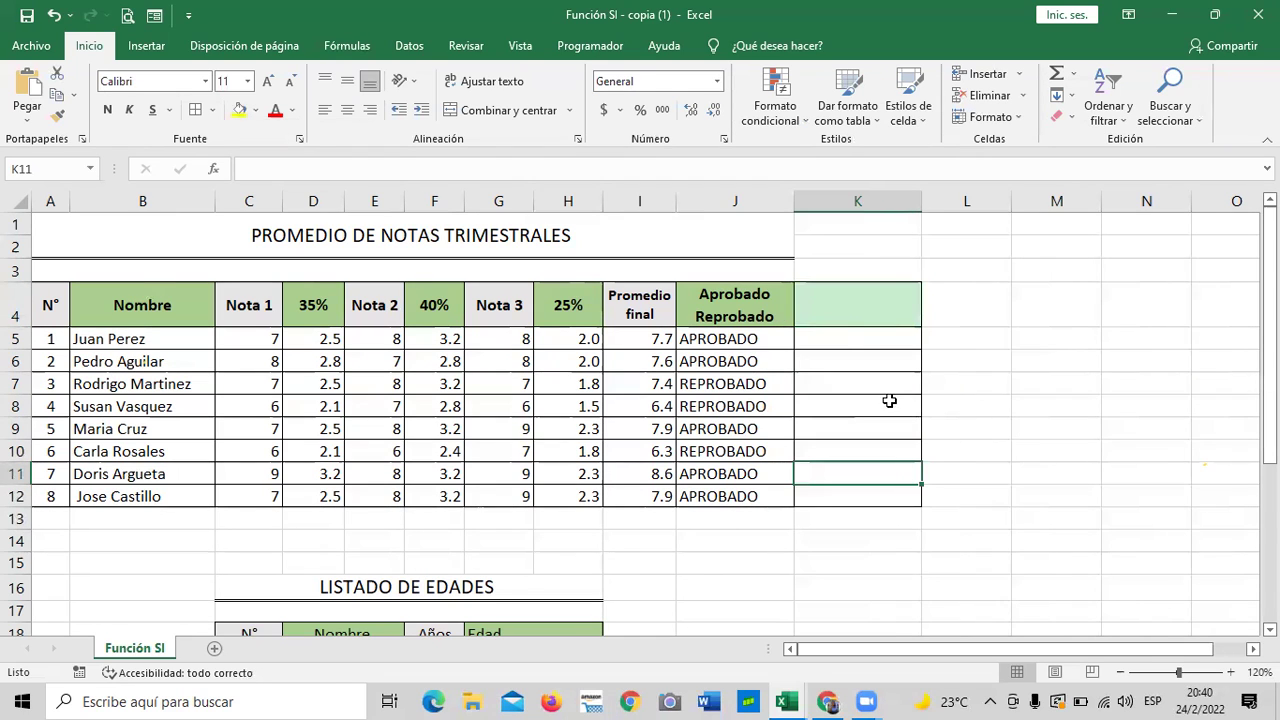
click(839, 305)
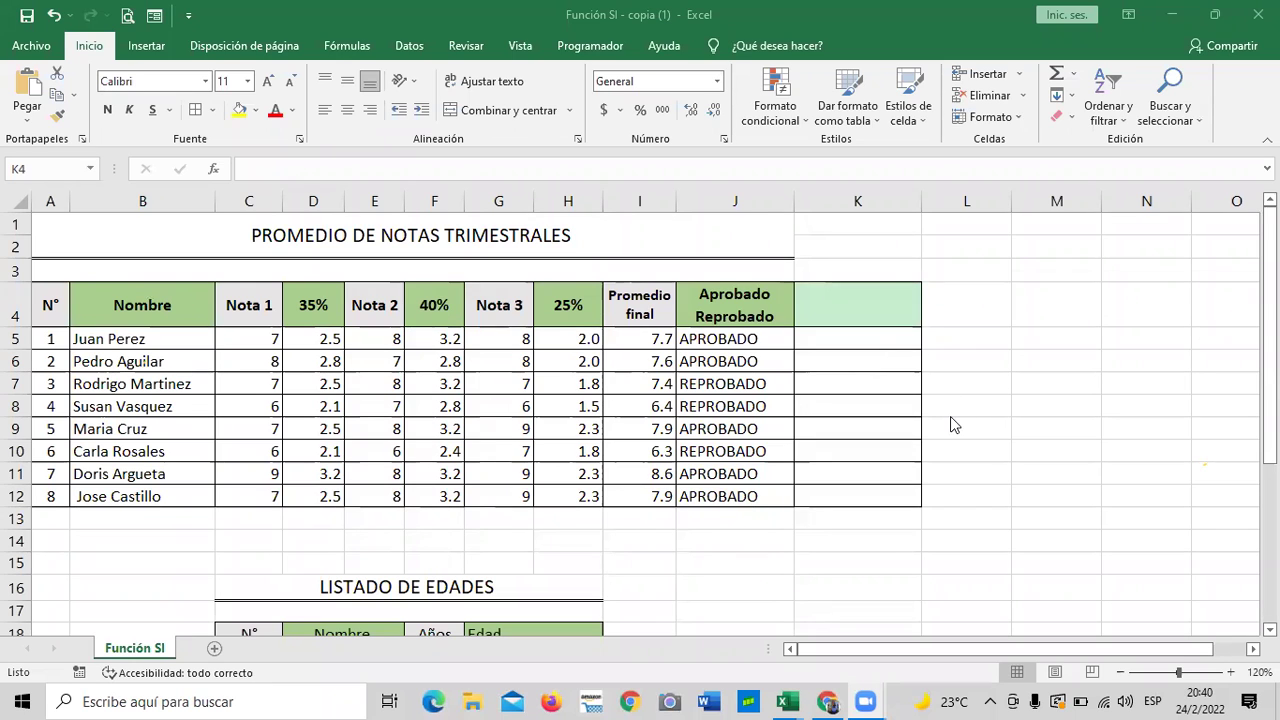
click(882, 322)
click(882, 334)
text(<)
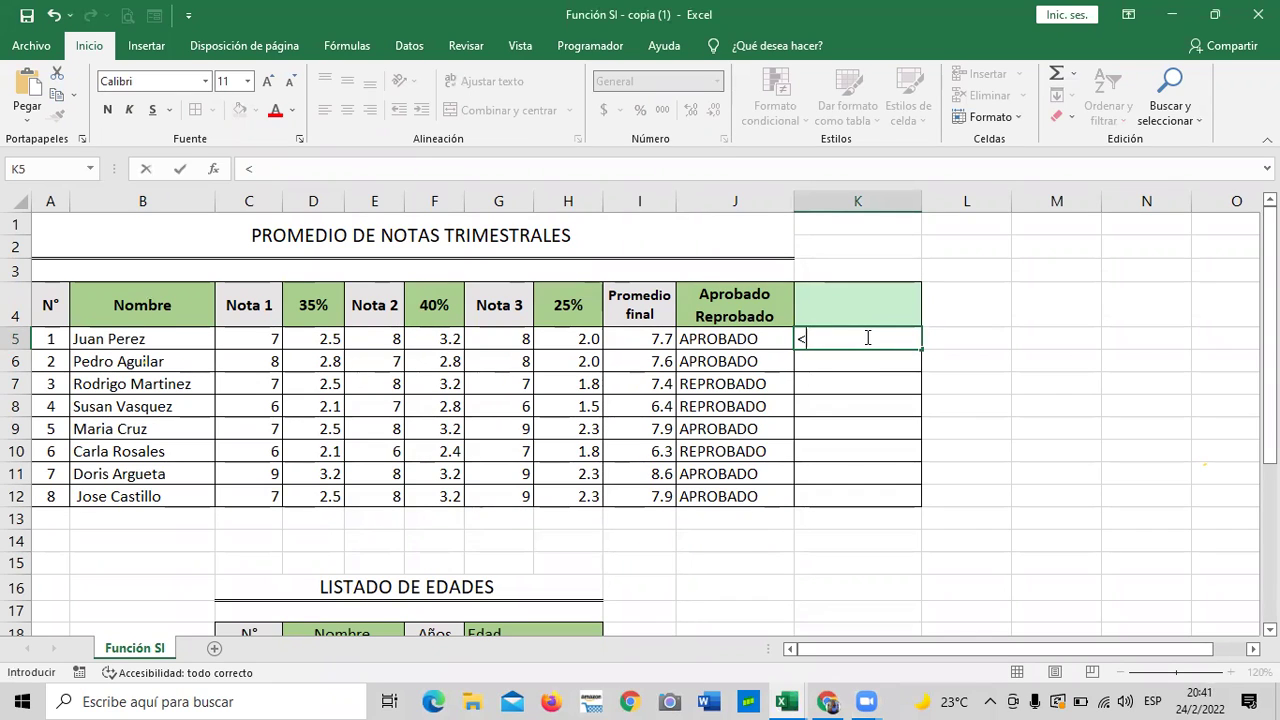
key(Return)
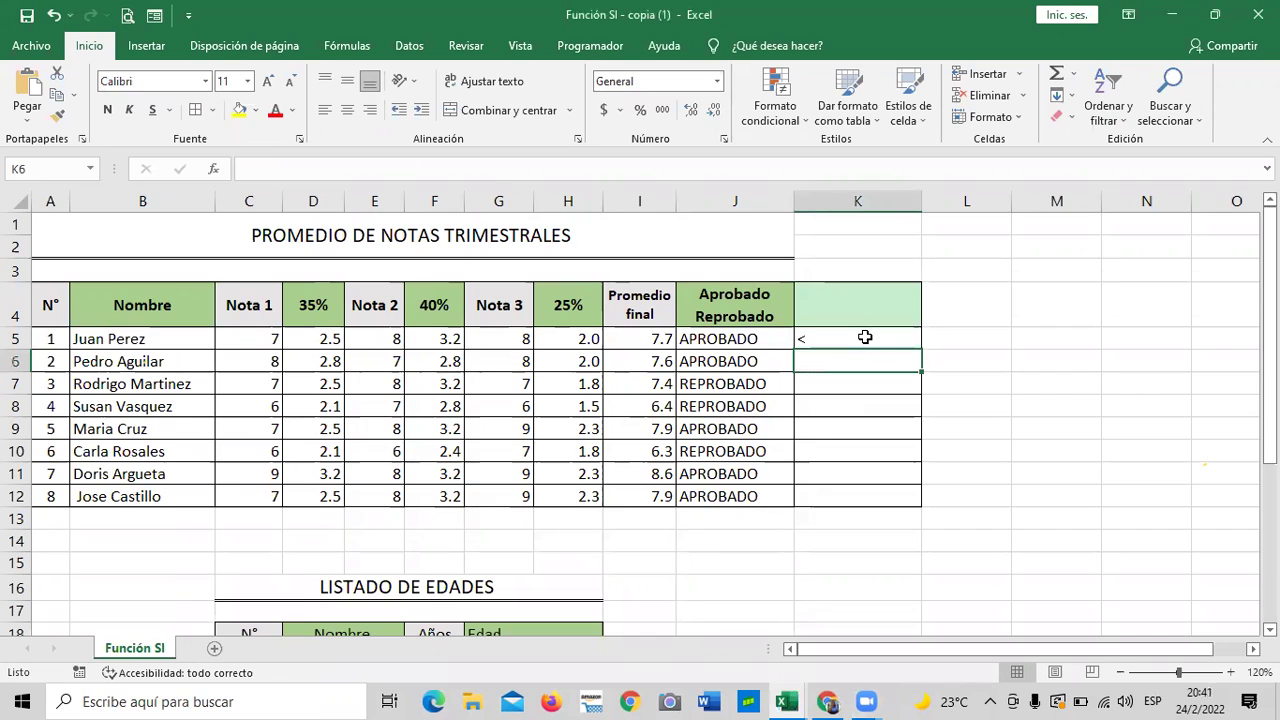
text(>>>)
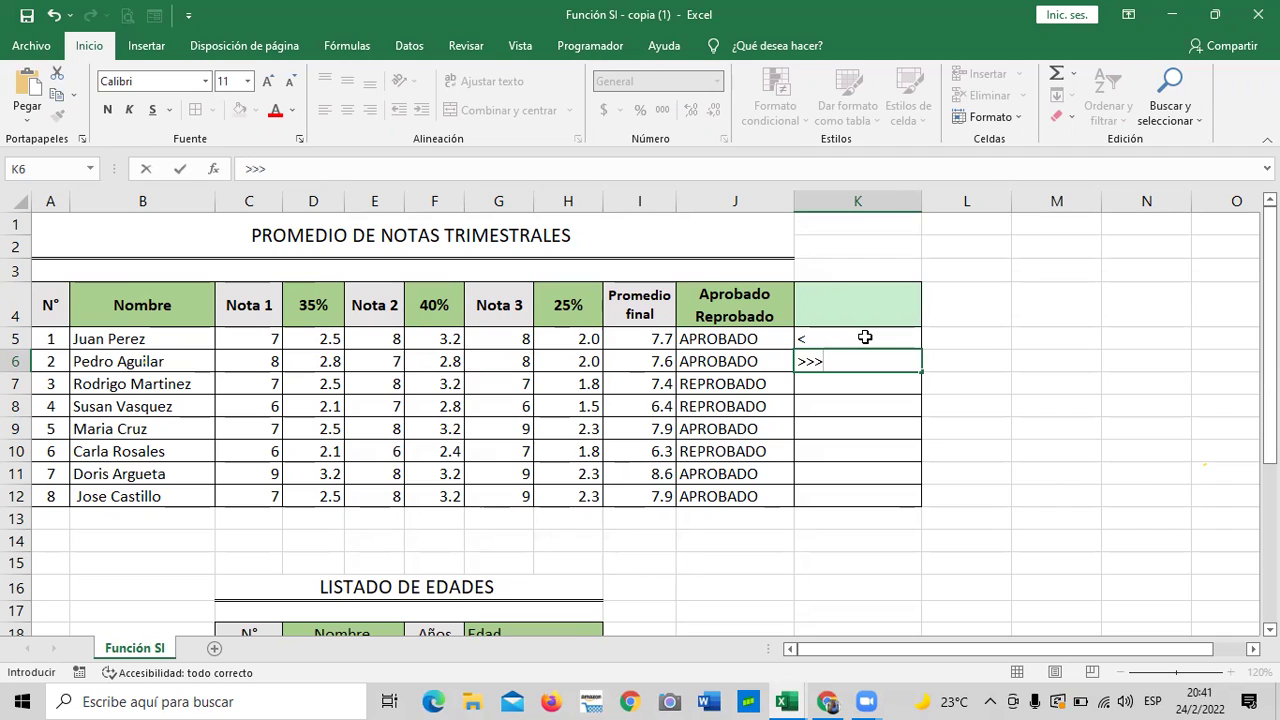
text(>)
text(><<<)
key(BackSpace)
key(BackSpace)
key(BackSpace)
key(BackSpace)
key(BackSpace)
key(BackSpace)
key(BackSpace)
key(BackSpace)
key(BackSpace)
key(BackSpace)
key(BackSpace)
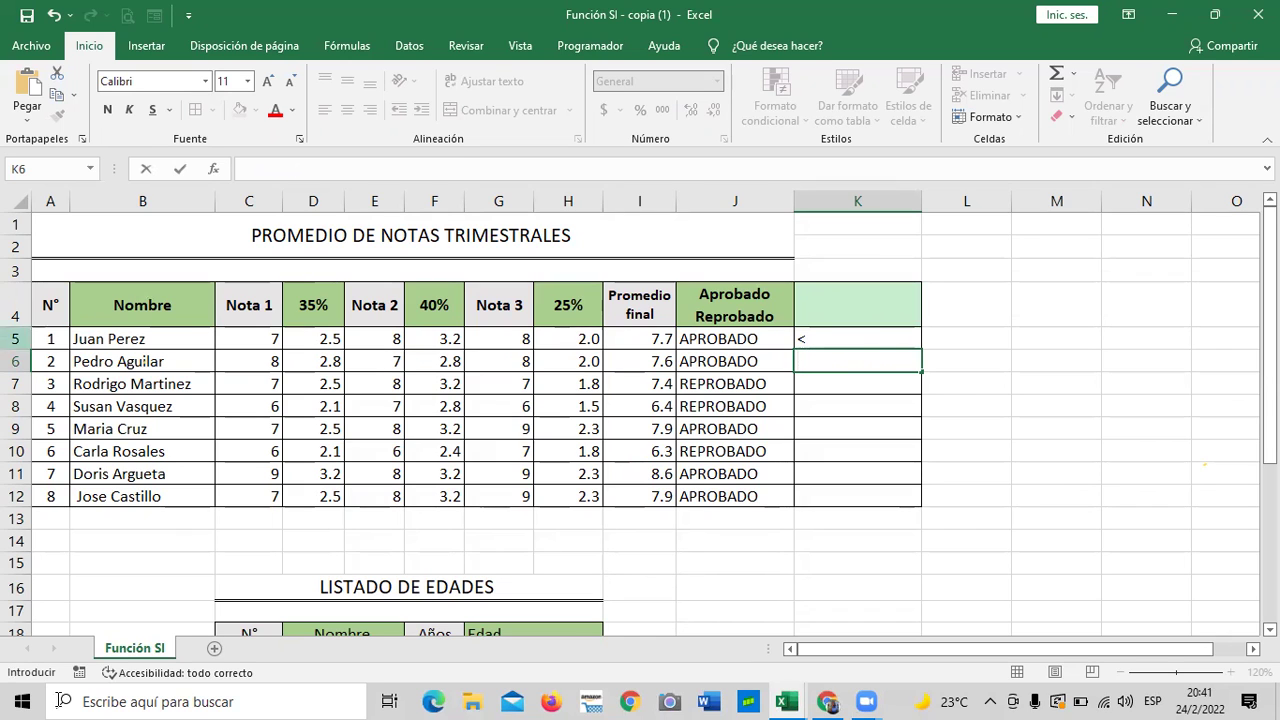
click(823, 339)
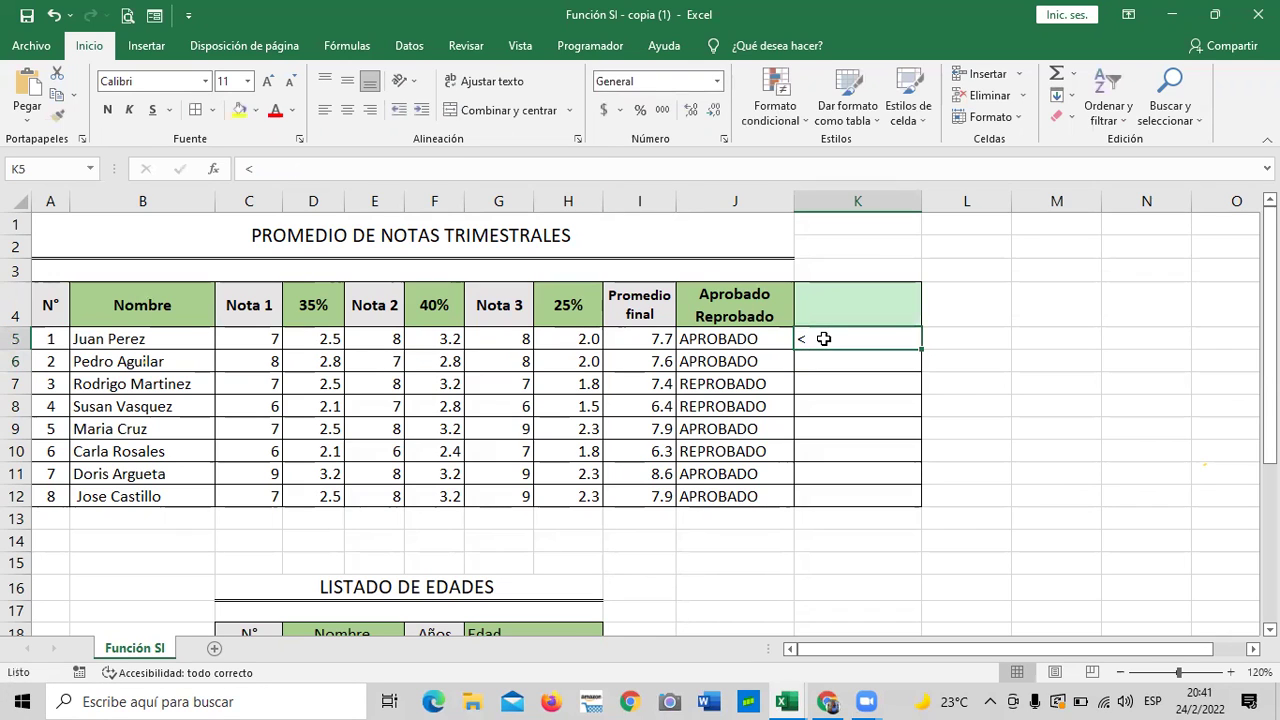
key(BackSpace)
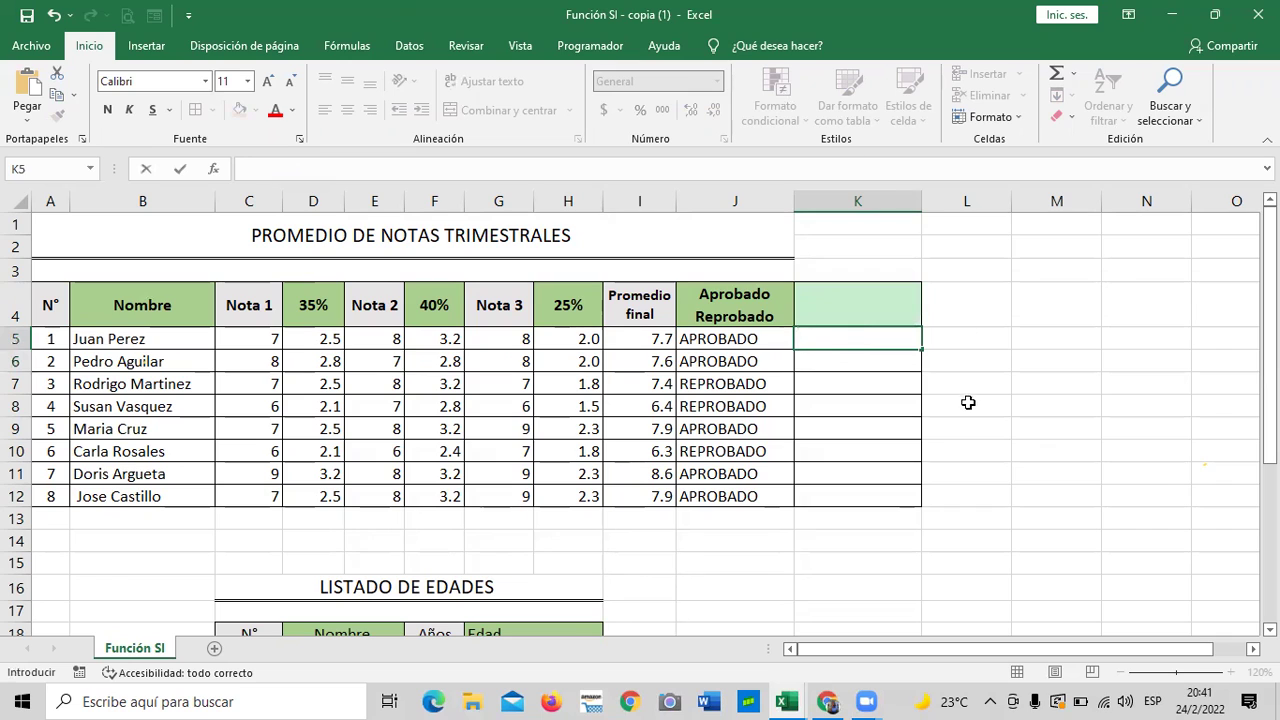
click(960, 466)
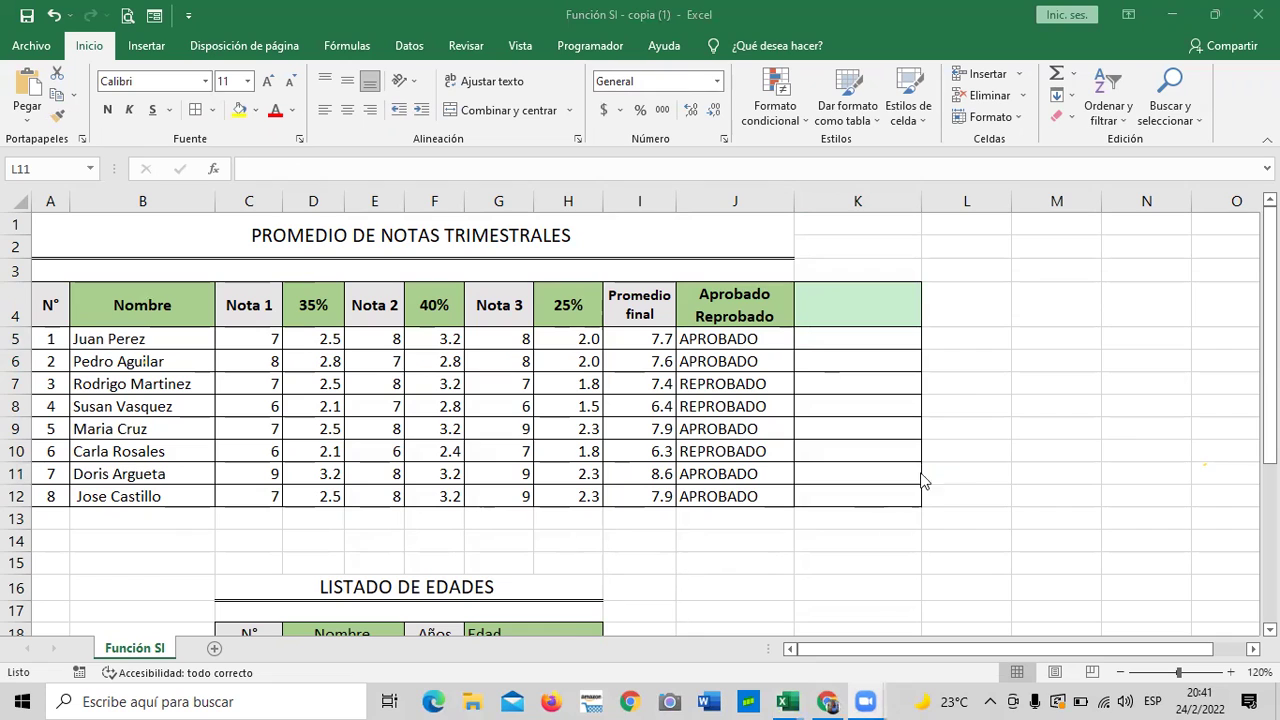
click(859, 338)
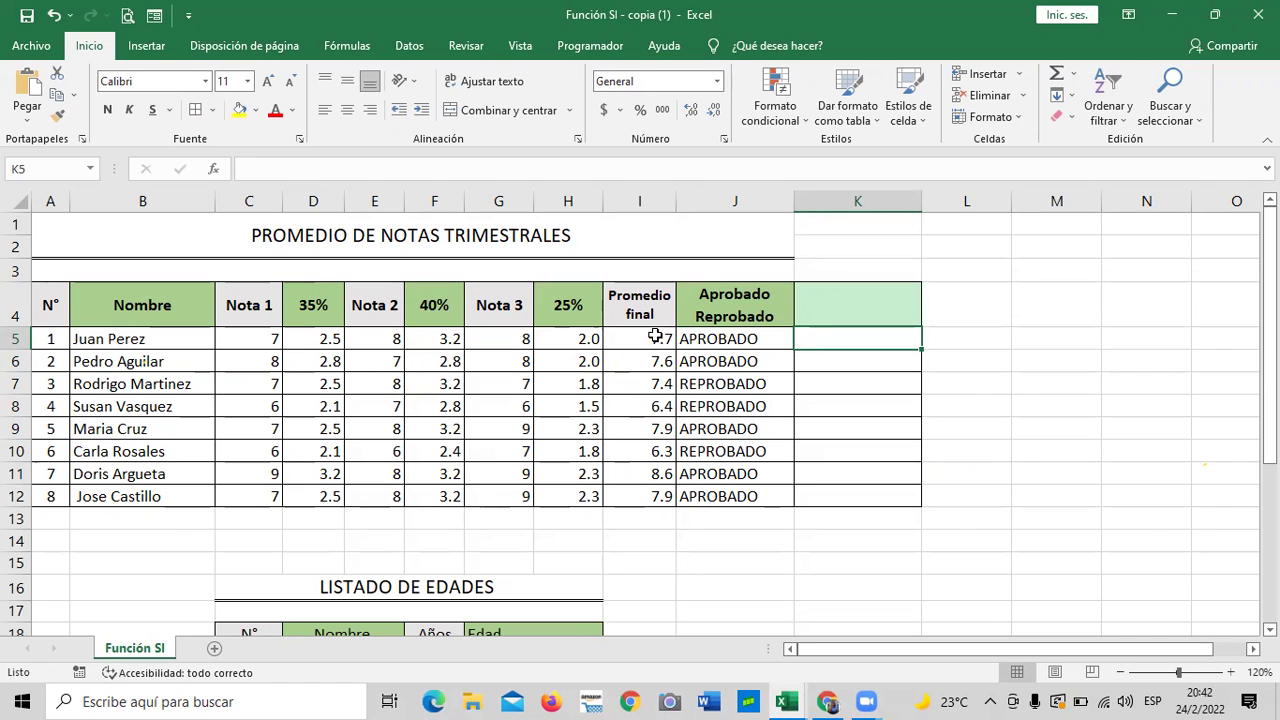
drag(626, 335, 632, 485)
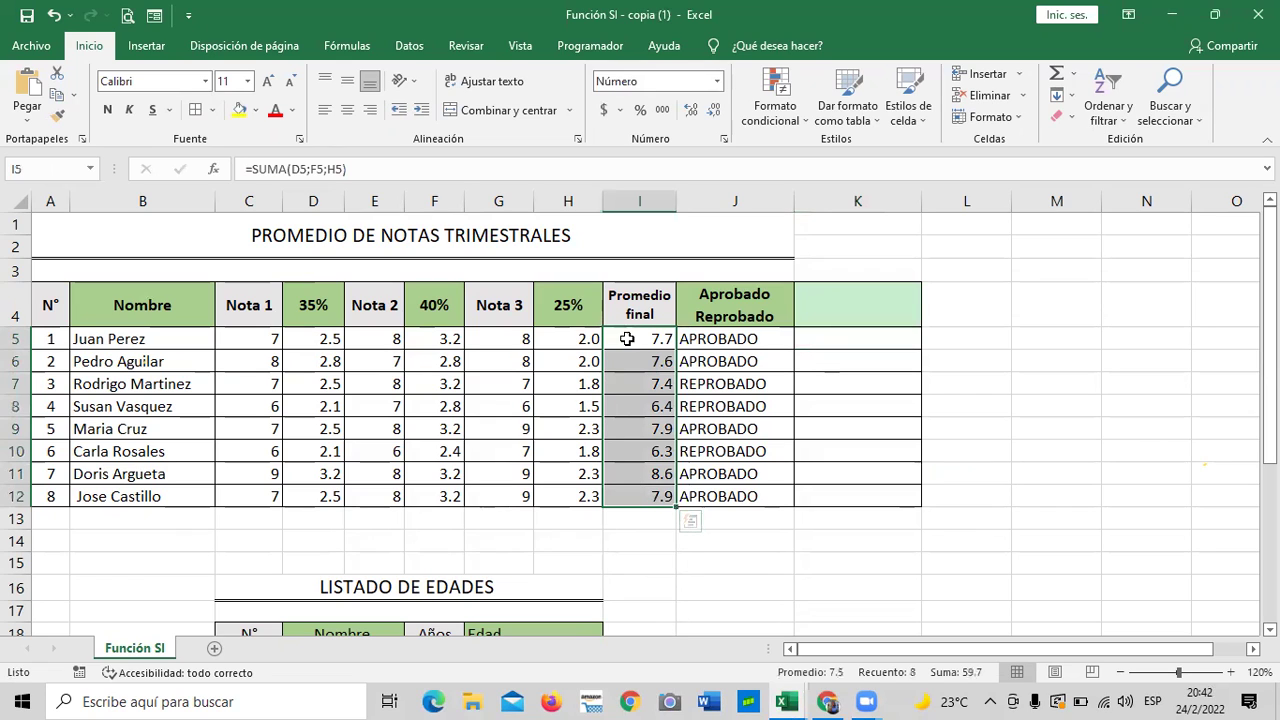
click(826, 499)
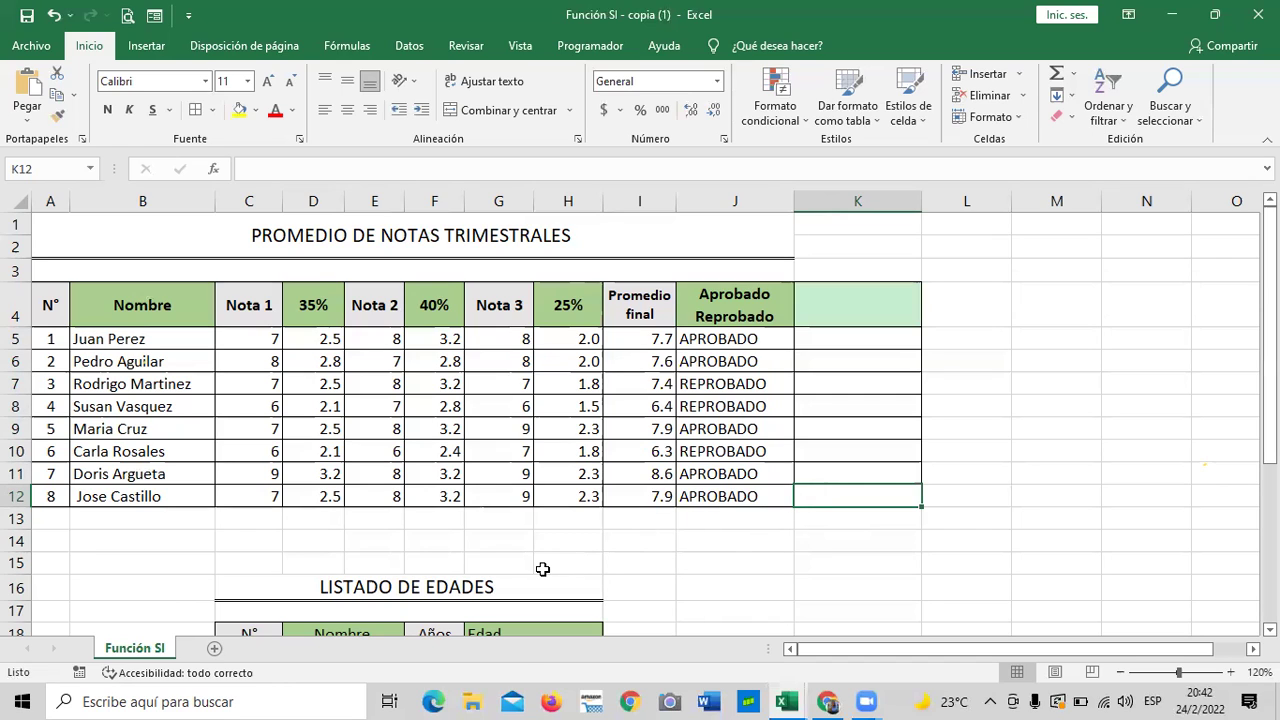
click(966, 540)
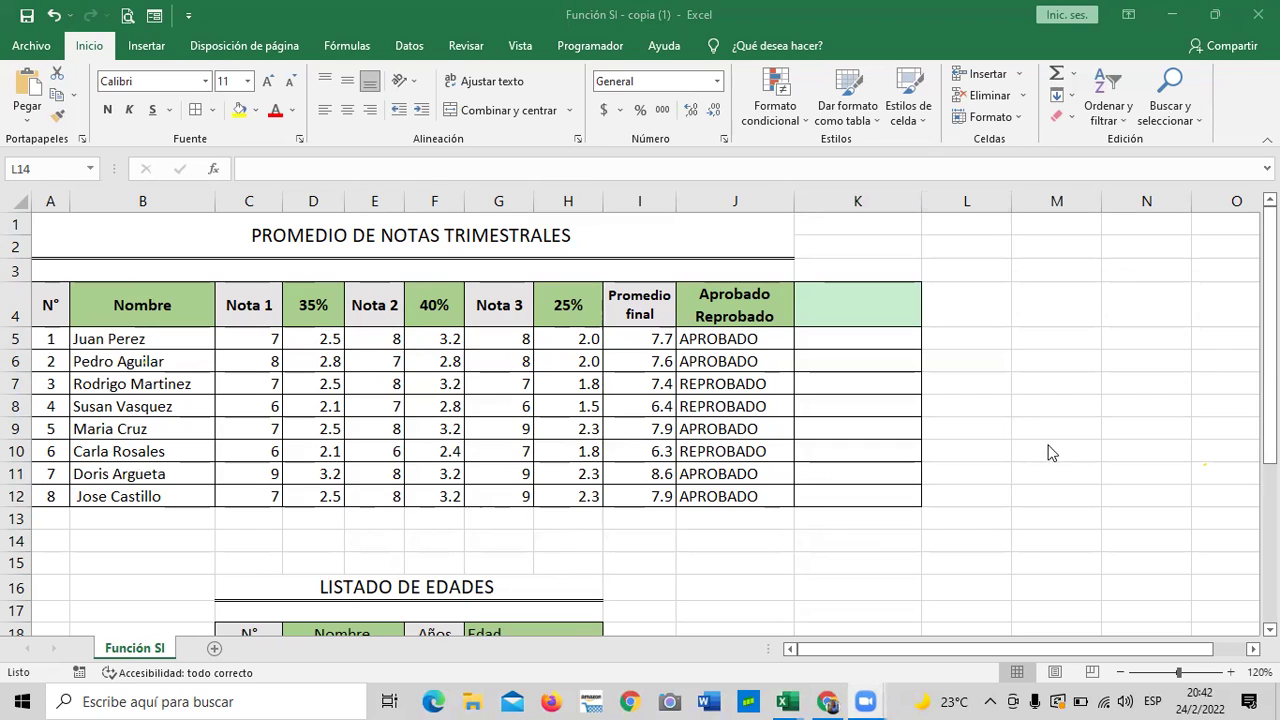
- Start an SI formula in K5 whose logical test compares the final average I5 with the <= operator
click(853, 342)
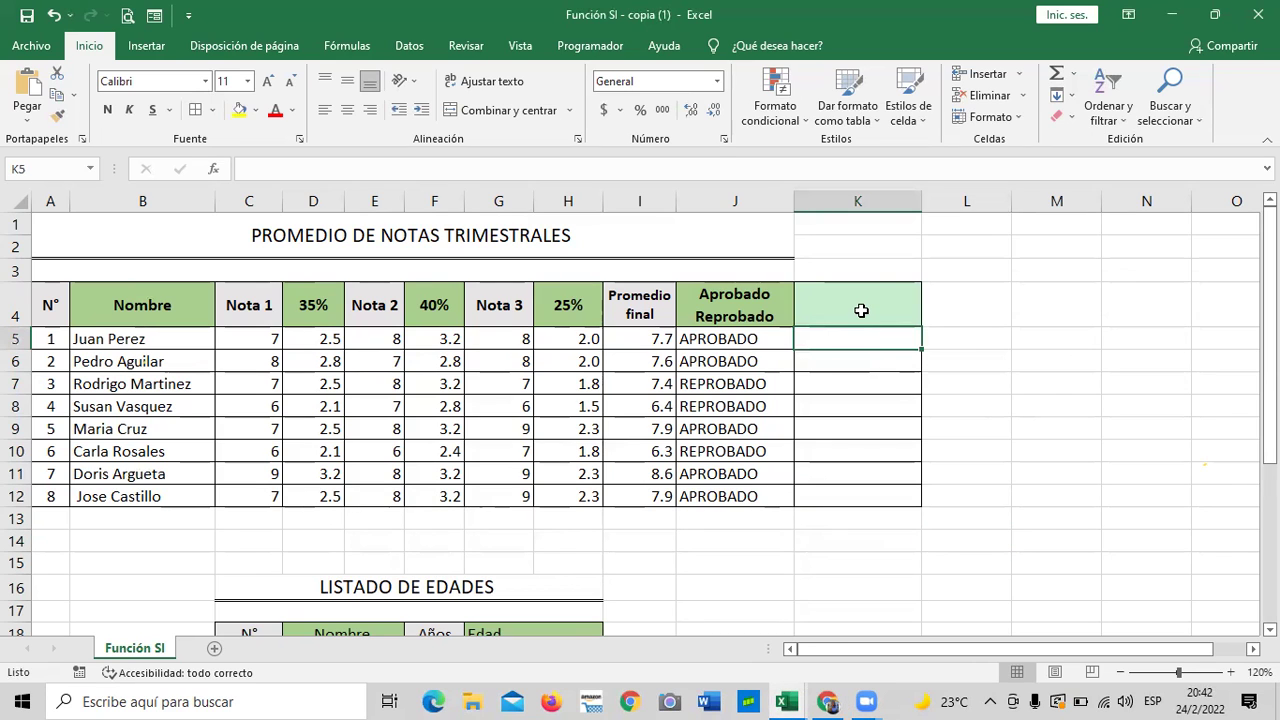
text(=)
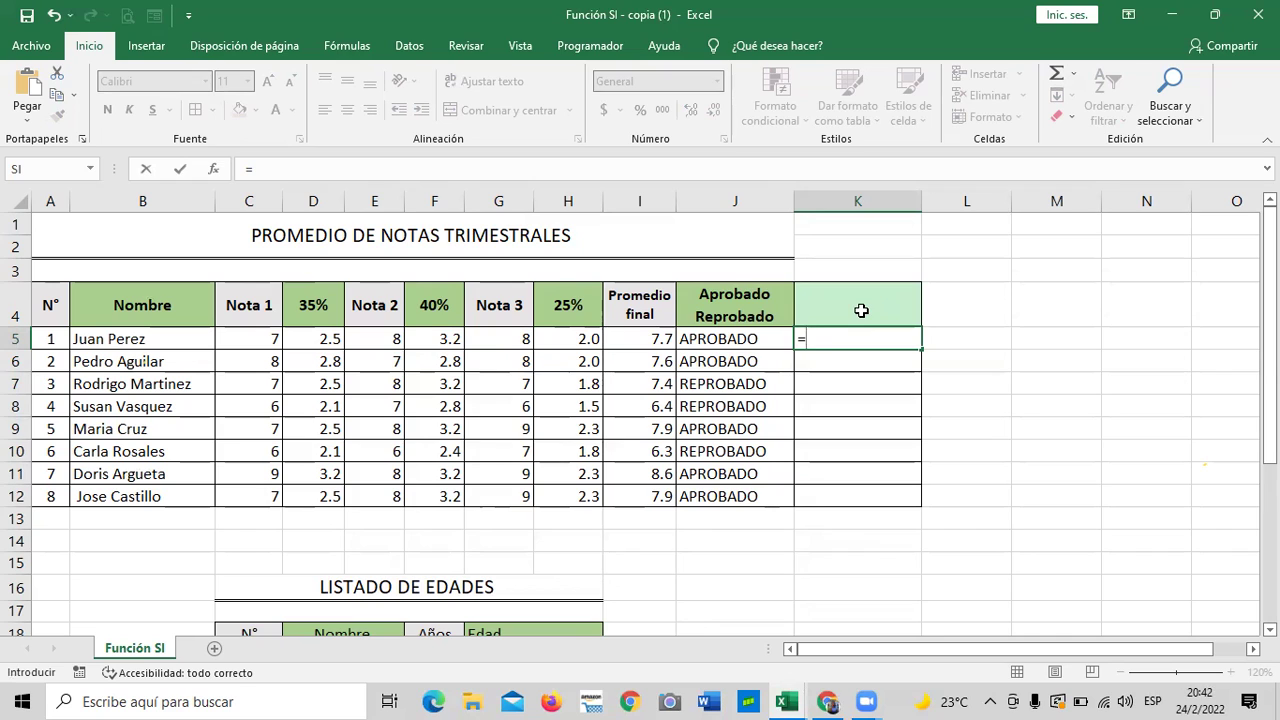
text(SI)
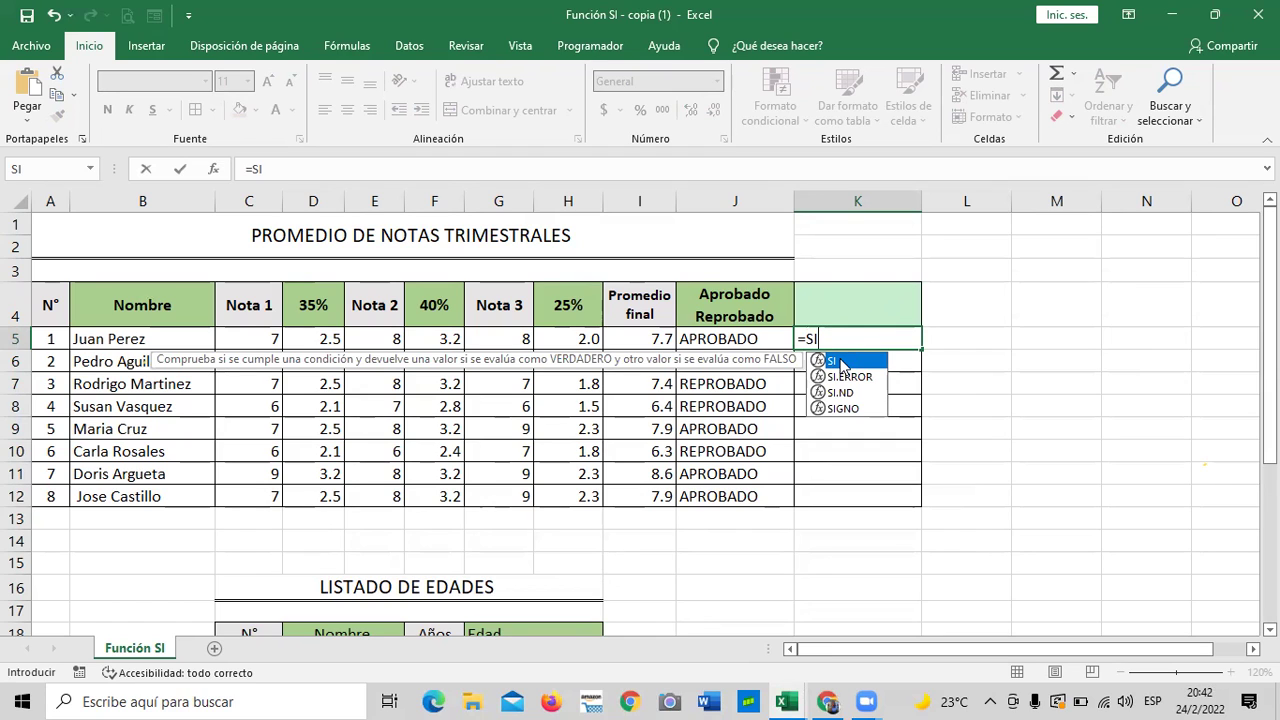
double_click(840, 362)
click(654, 341)
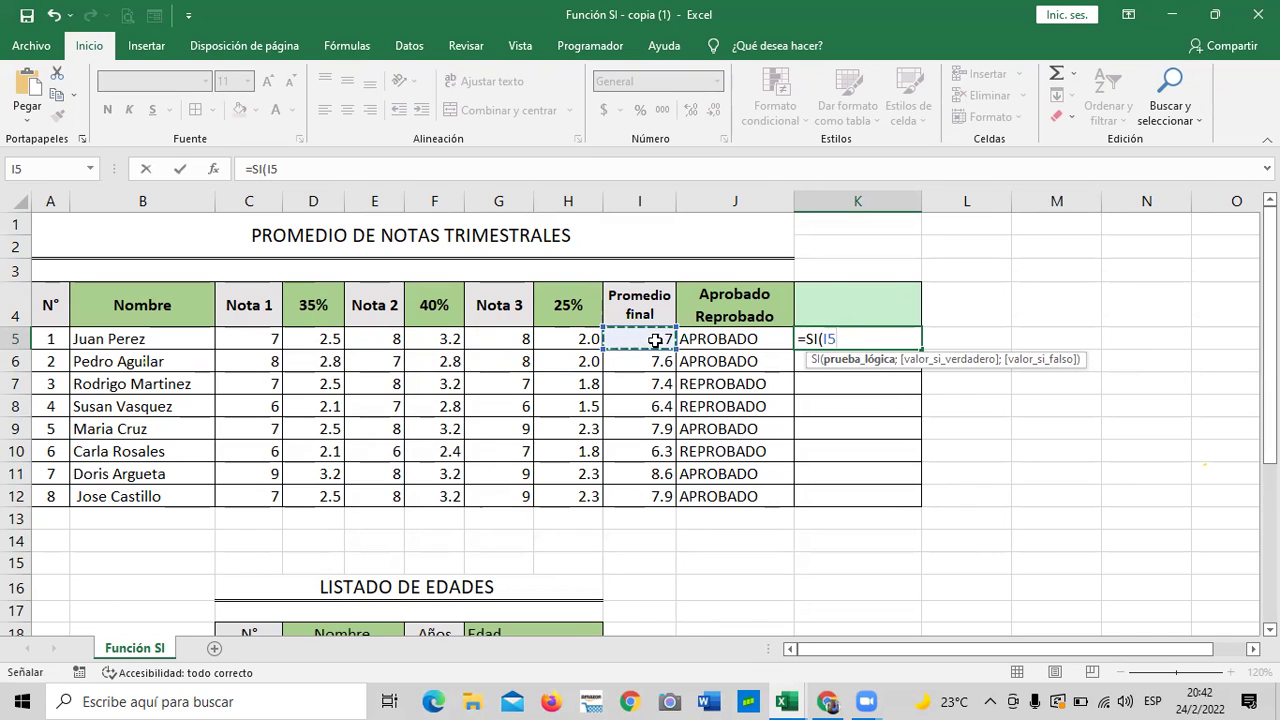
text(>)
key(BackSpace)
text(<=)
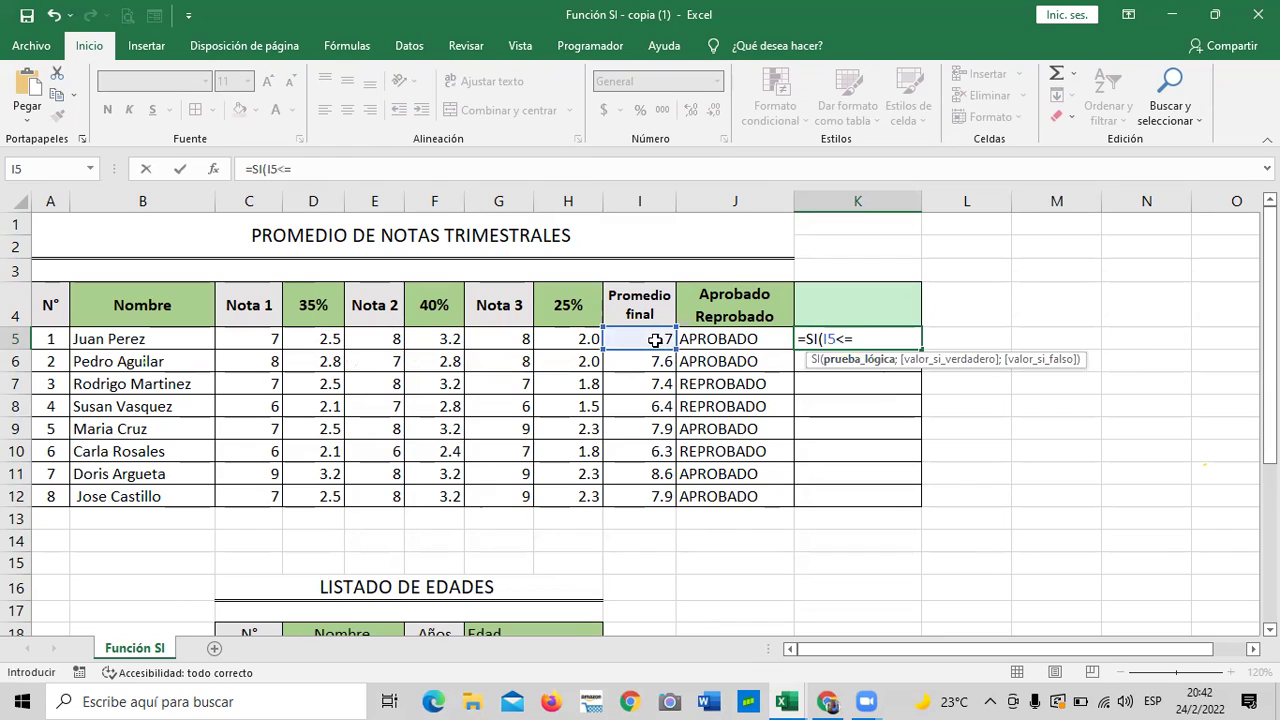
- Complete the K5 formula with 7;"REFUERZO;"APROBADO") and accept the proposed formula correction
text(7;"REFUER)
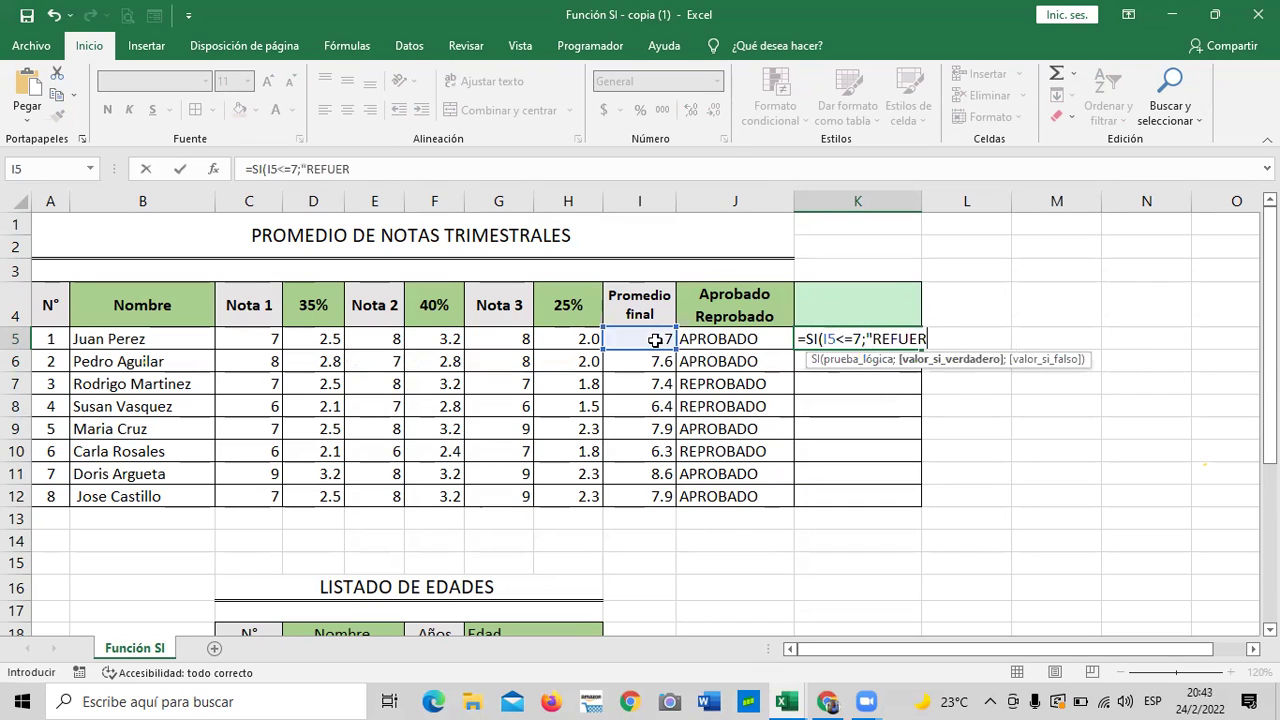
text(ZO;)
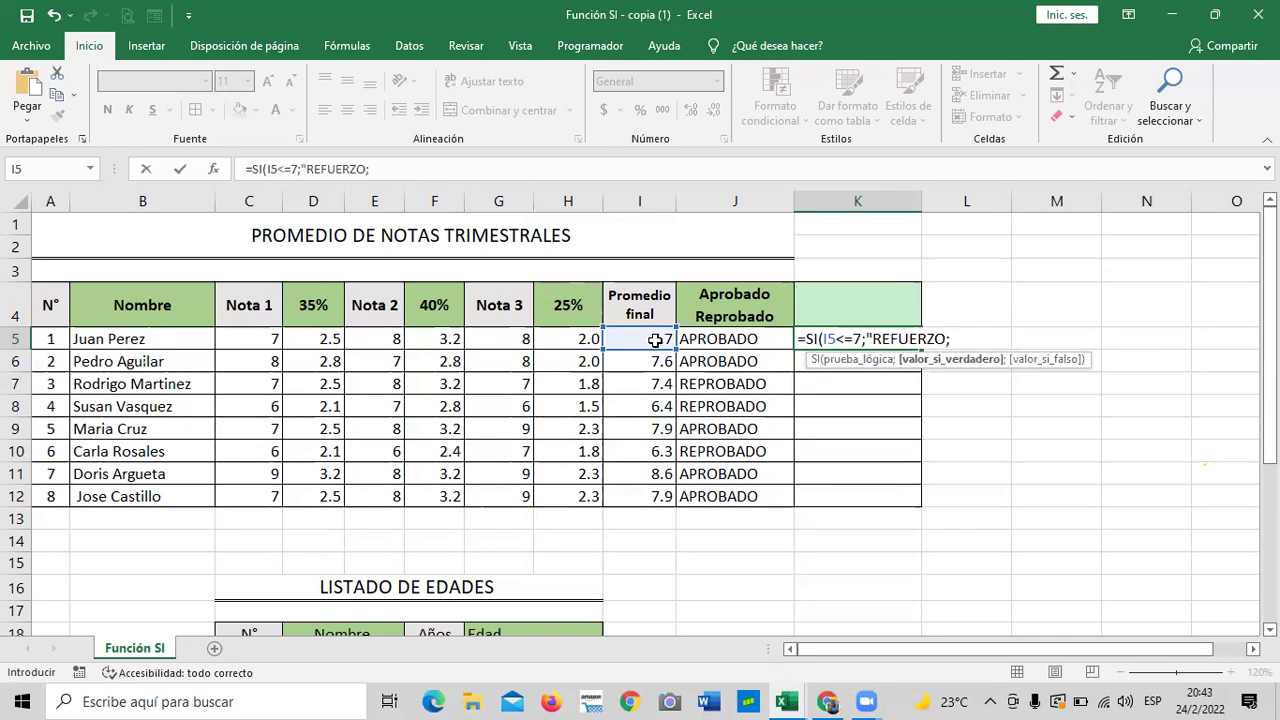
text(")
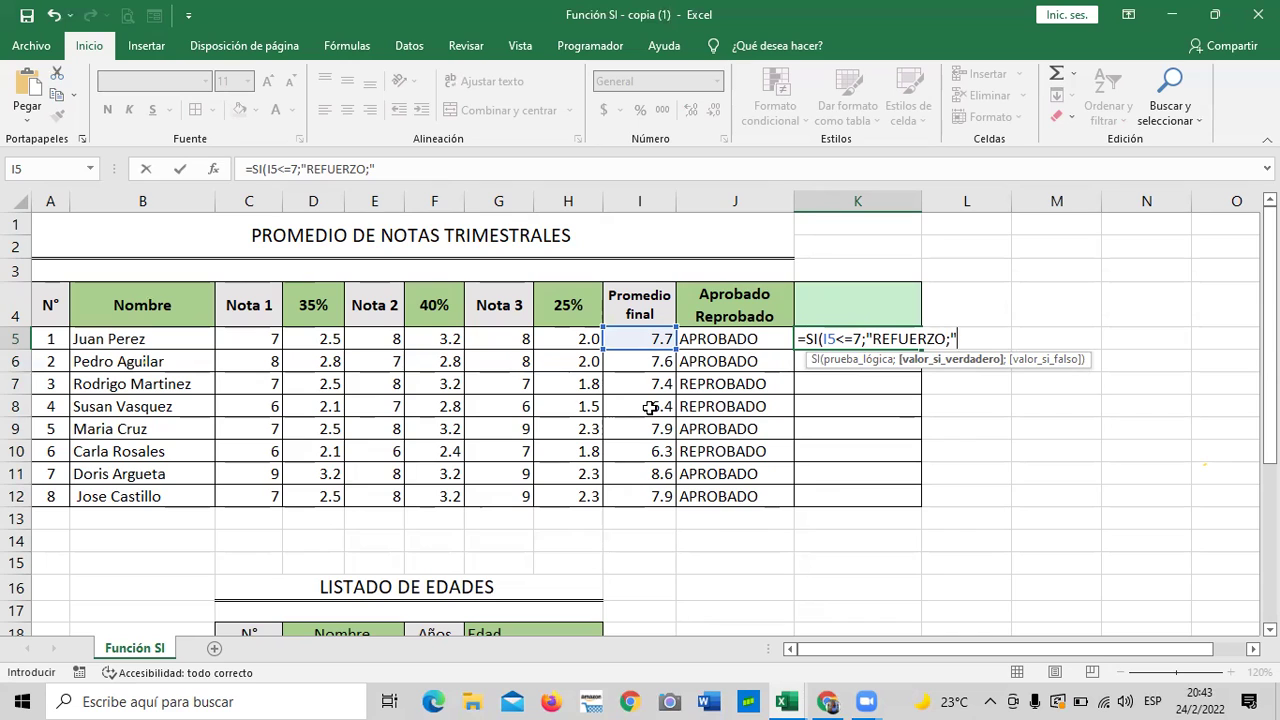
text(APROBADO")
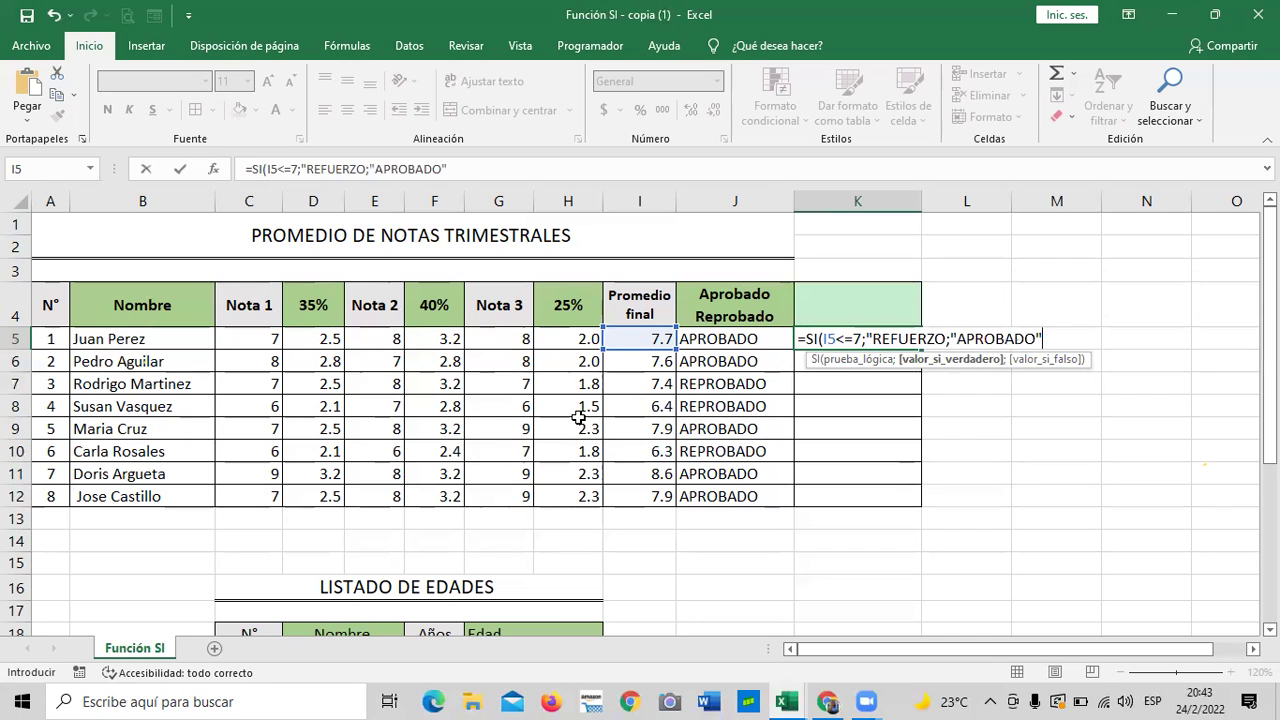
text())
key(Return)
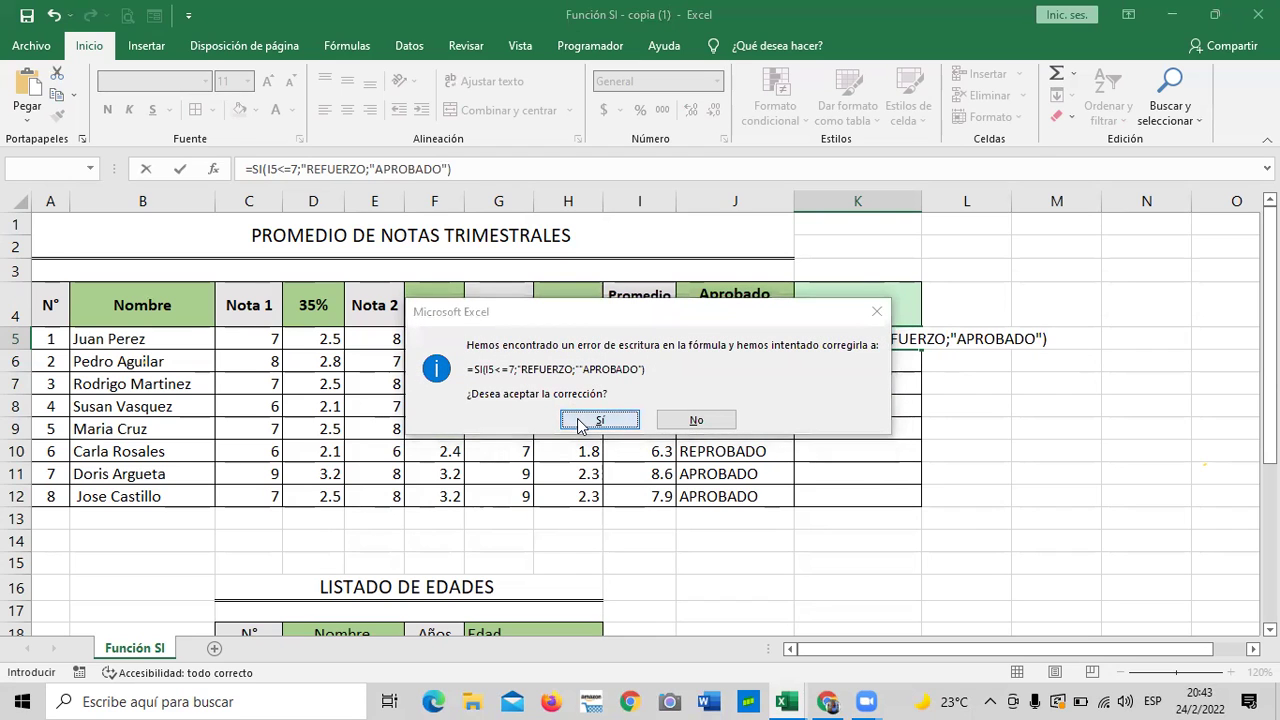
click(599, 420)
click(834, 316)
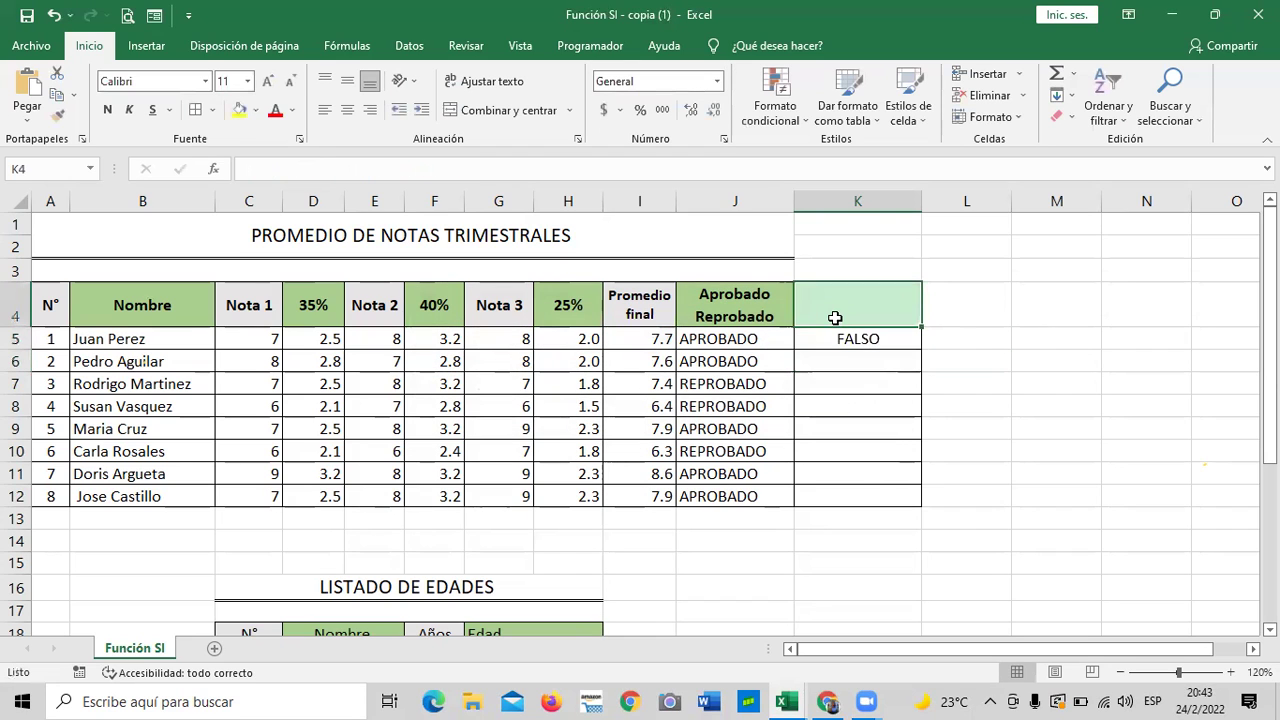
- Correct the K5 formula to =SI(I5<=7;"REFUERZO";"APROBADO") and copy it down through K12
click(833, 343)
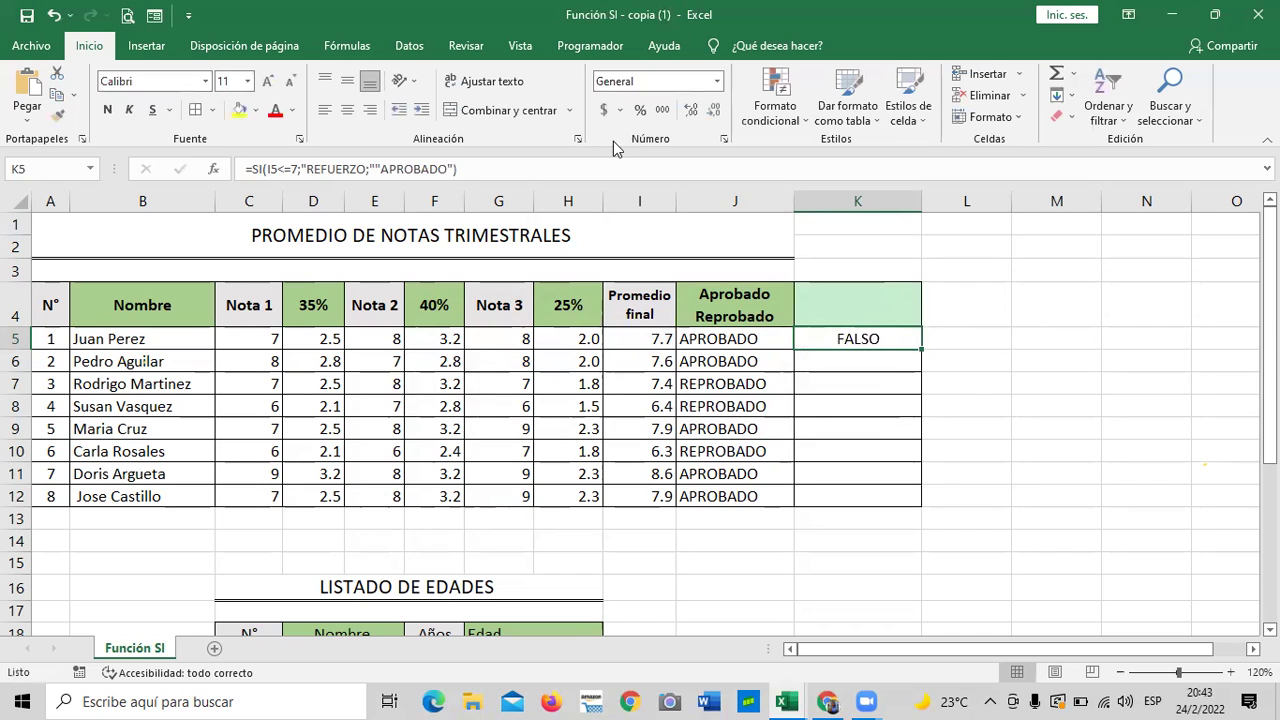
click(369, 169)
text(")
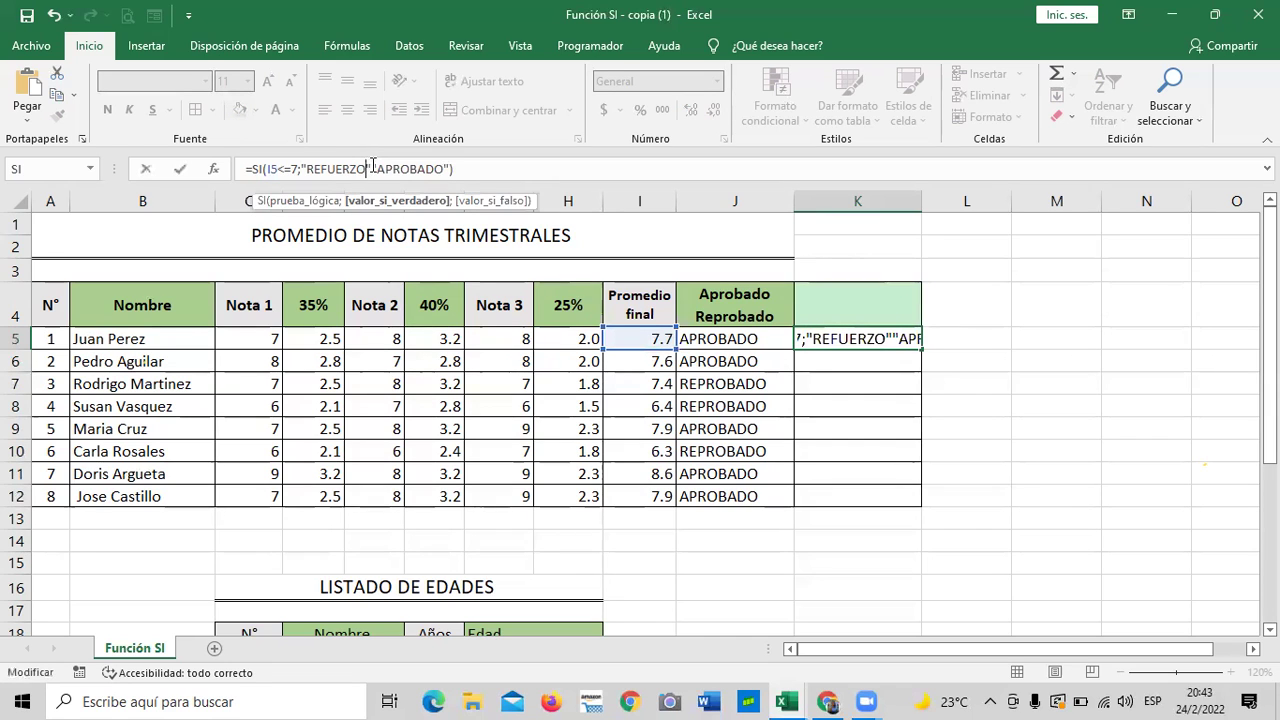
text(;)
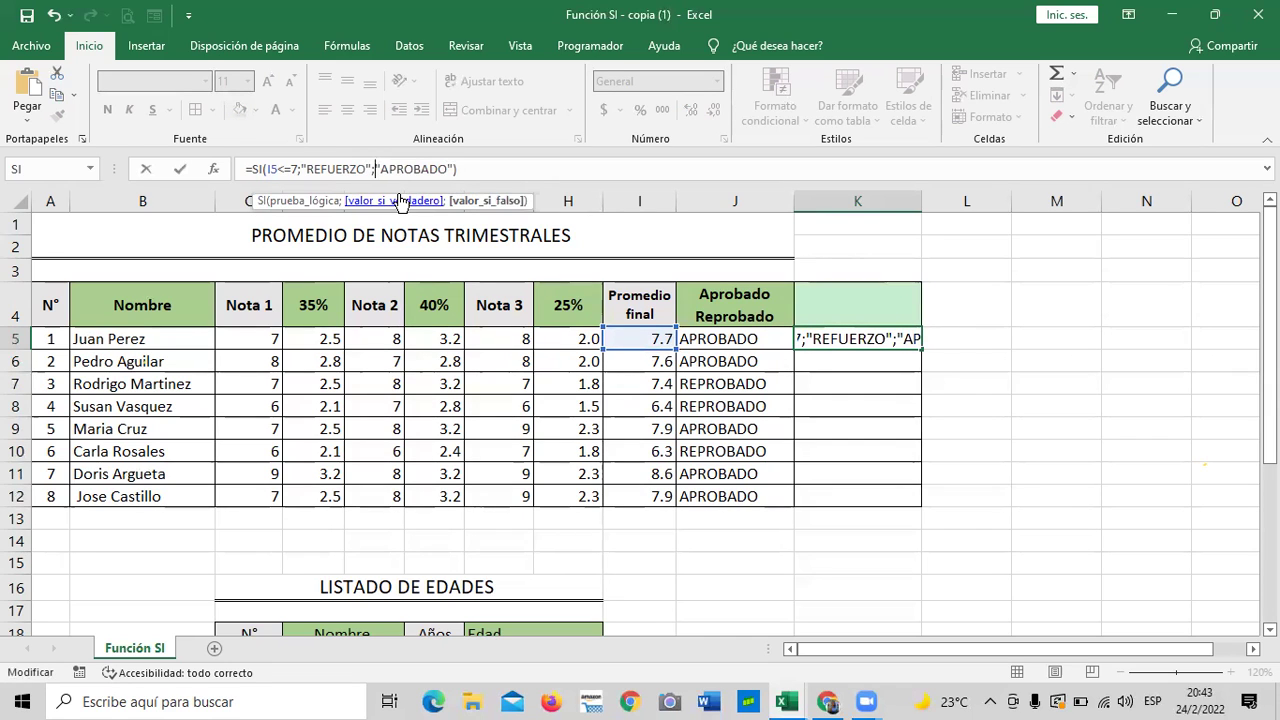
click(508, 166)
key(ctrl+Return)
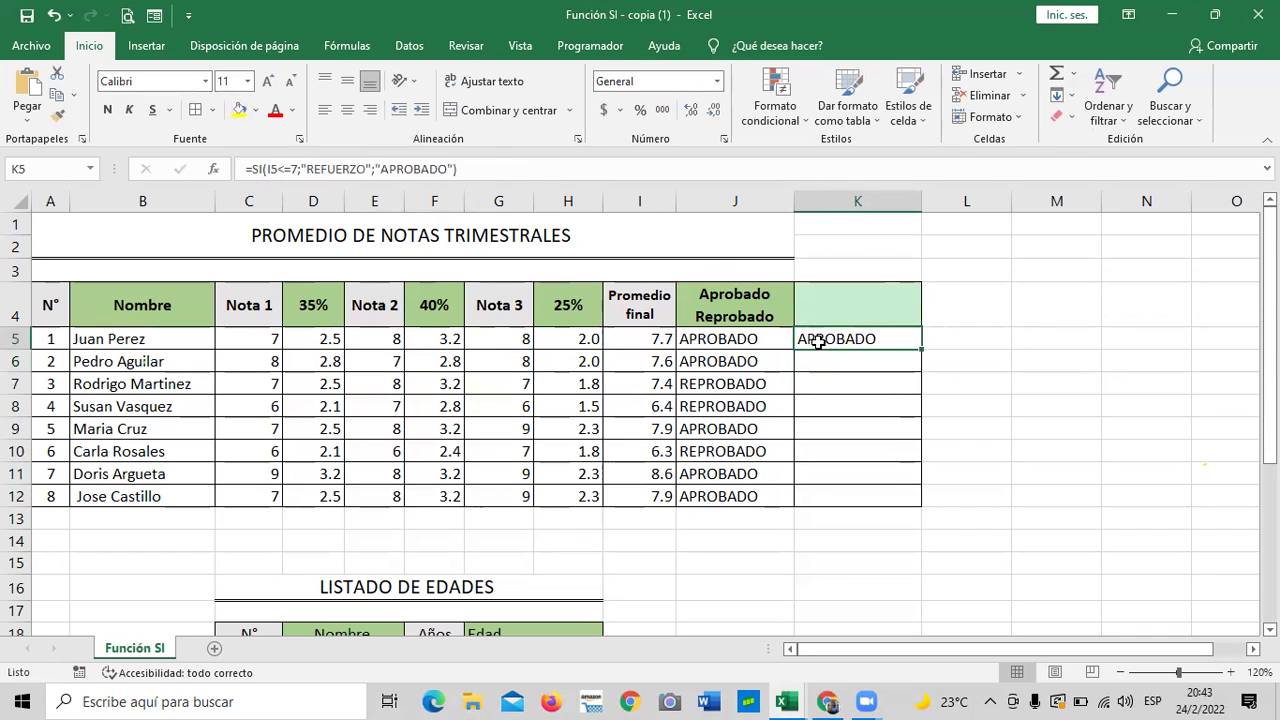
drag(921, 348, 936, 497)
click(970, 479)
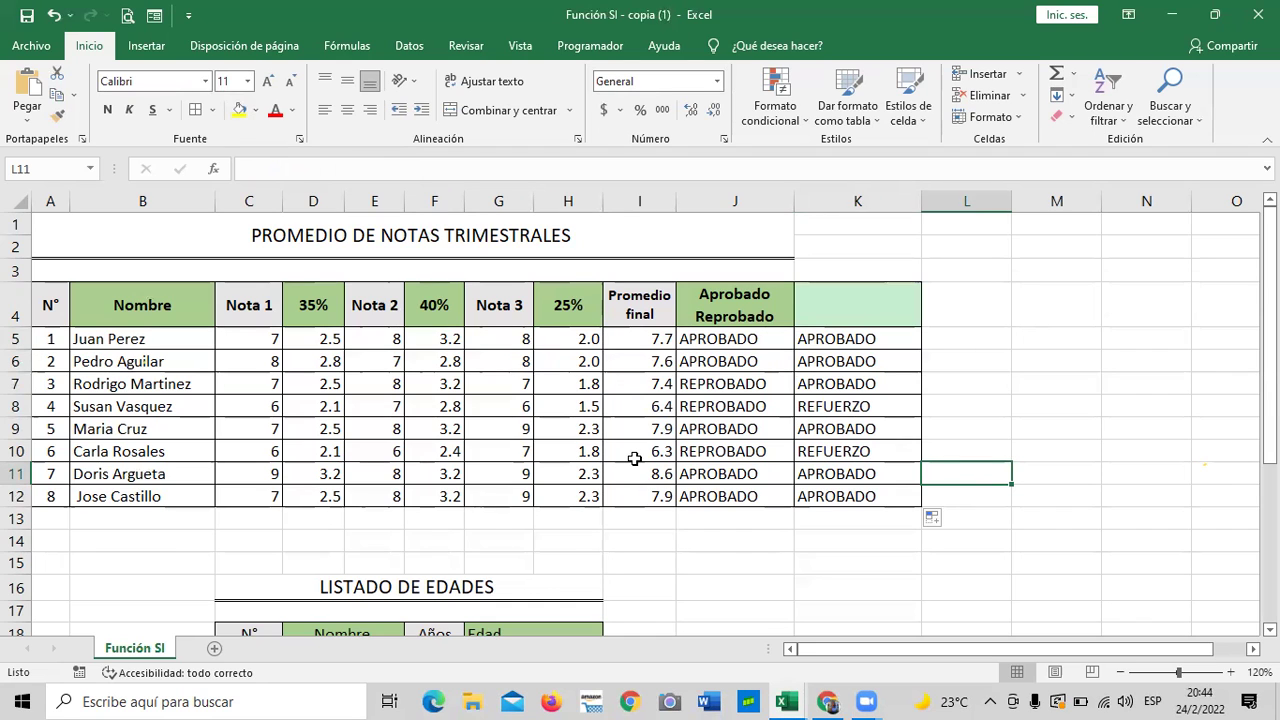
- Add a conditional formatting rule to J5:J12 giving cells that contain the text APRO a green fill with dark green text
drag(777, 338, 771, 491)
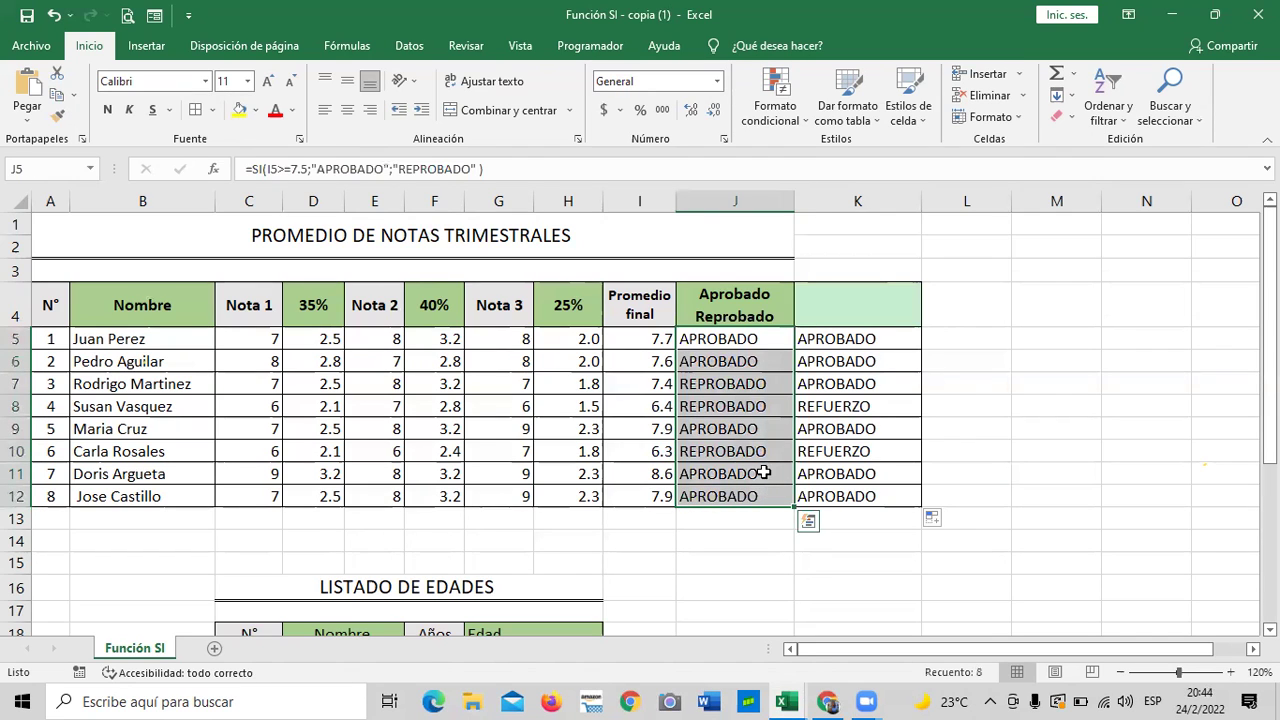
click(803, 120)
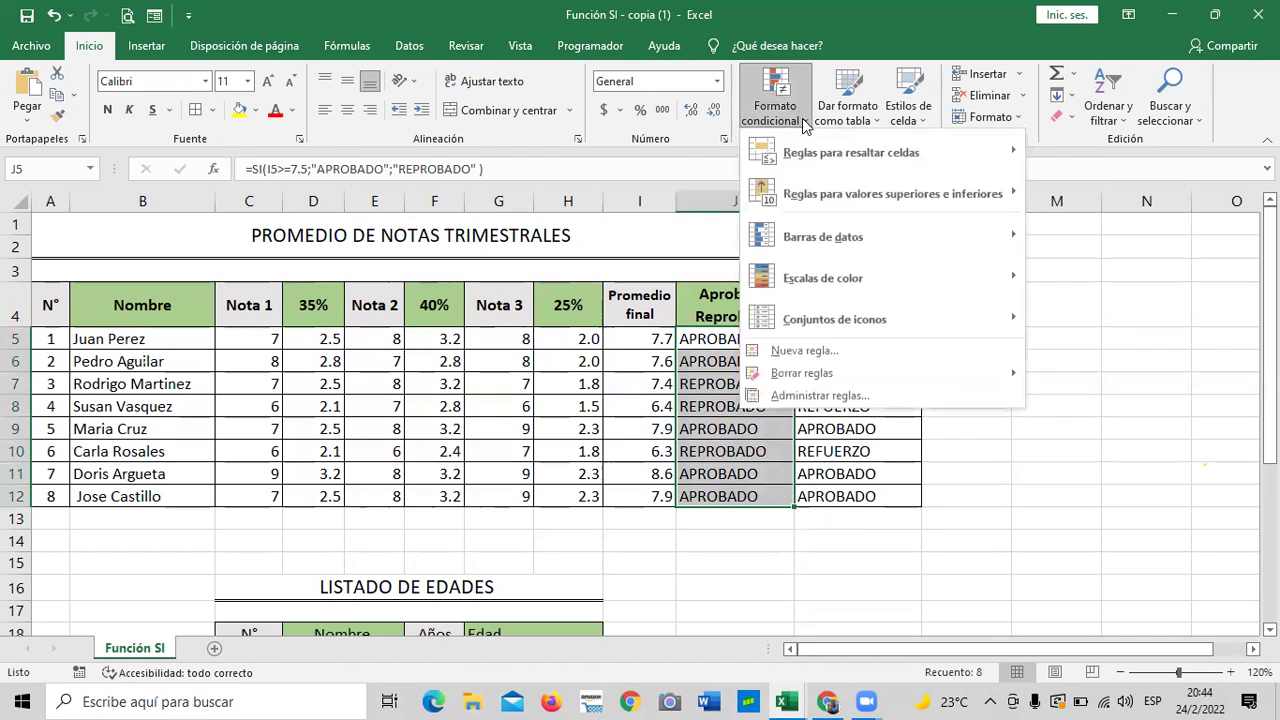
mouse_move(885, 162)
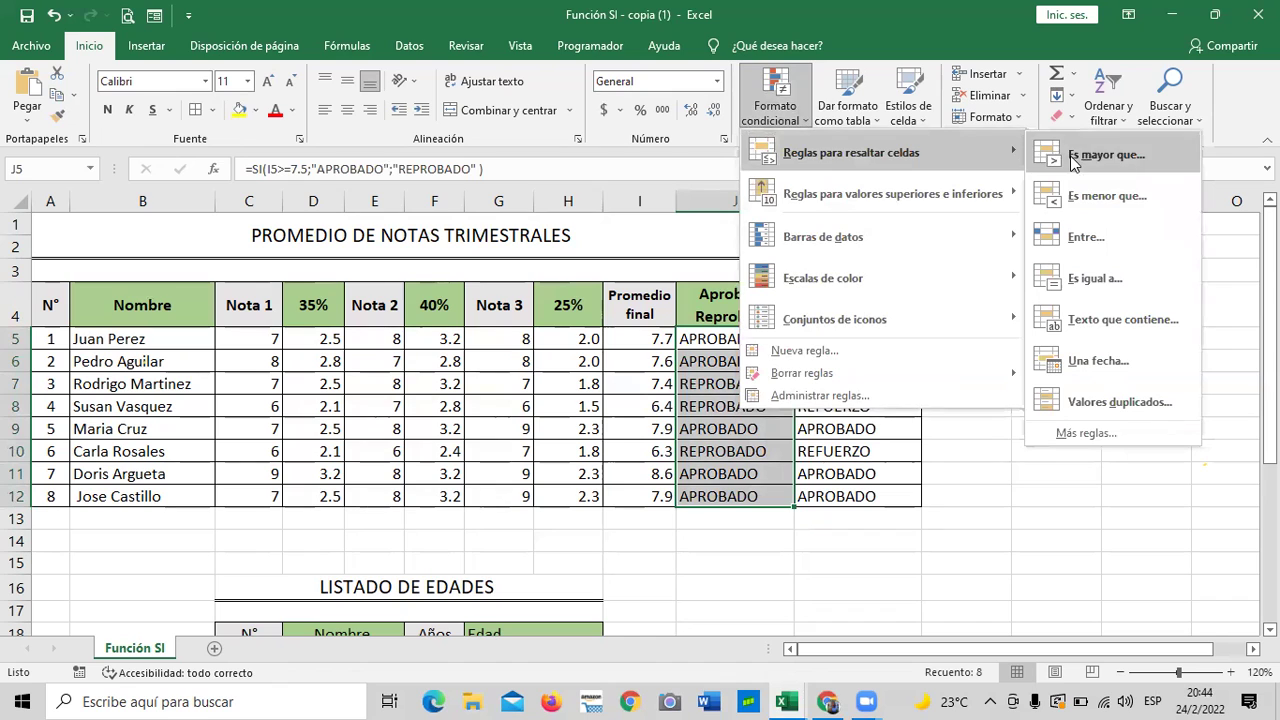
mouse_move(993, 195)
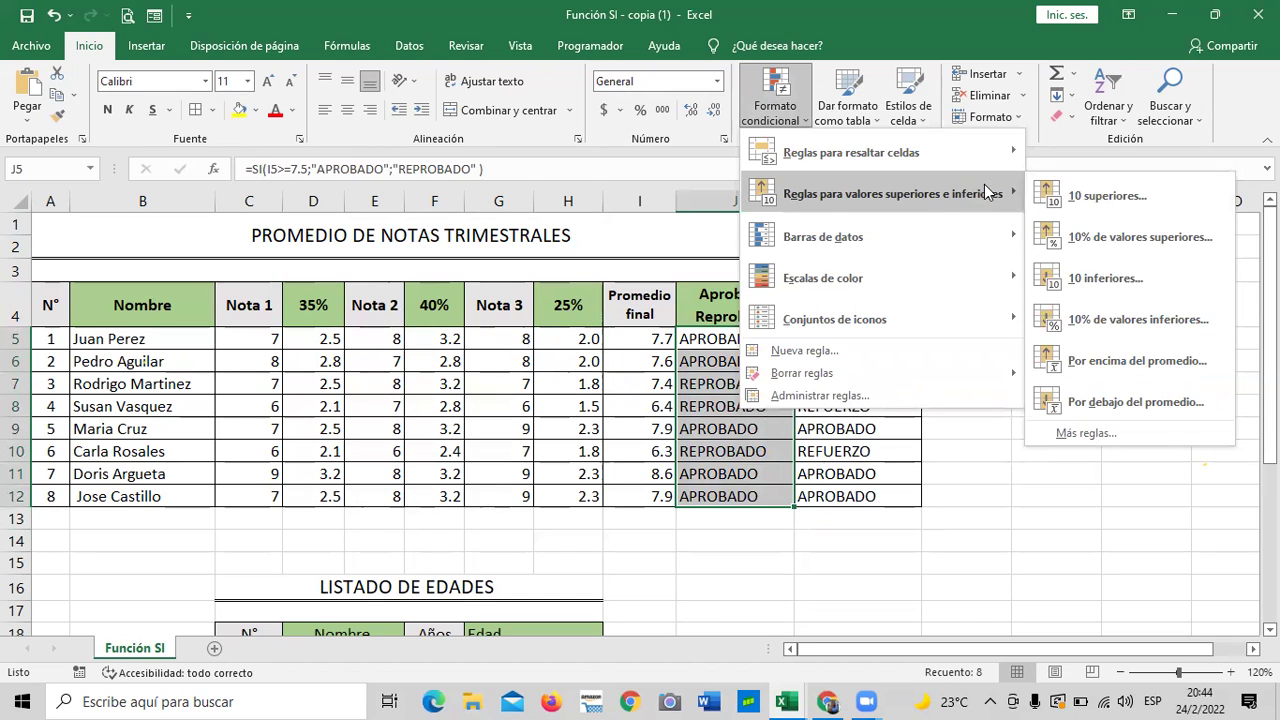
mouse_move(976, 152)
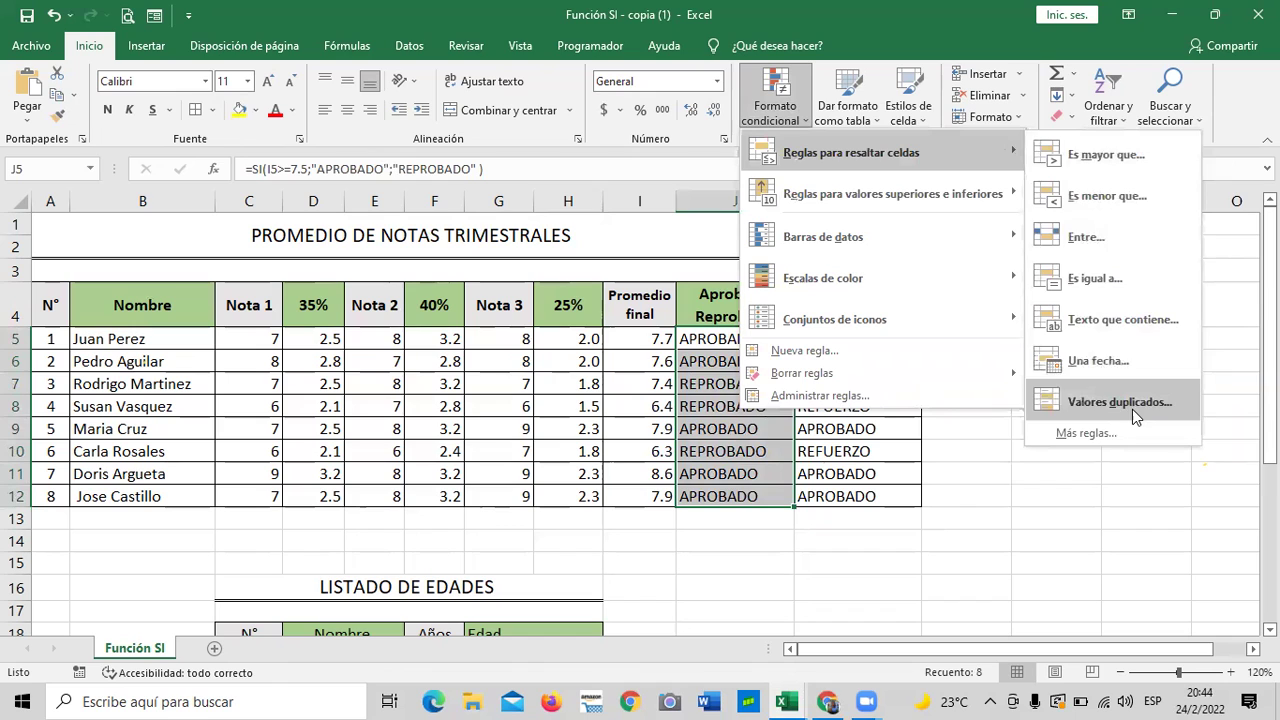
click(1137, 322)
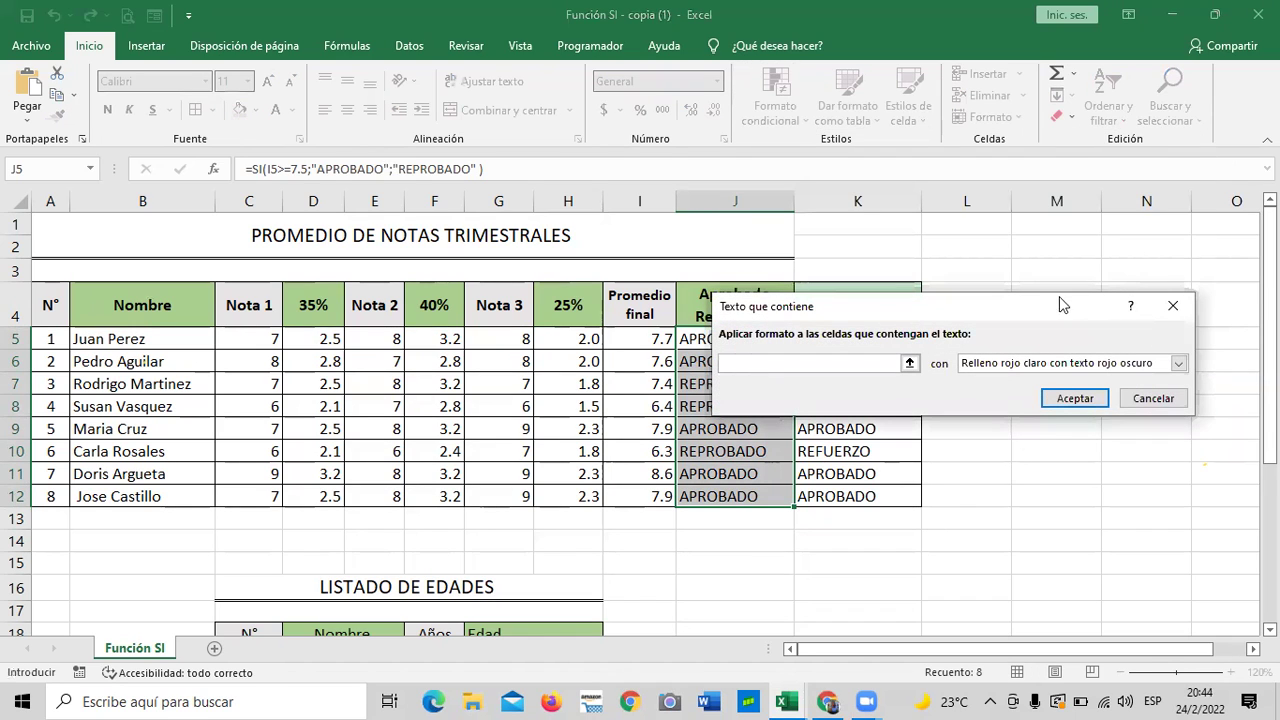
drag(1050, 302, 763, 141)
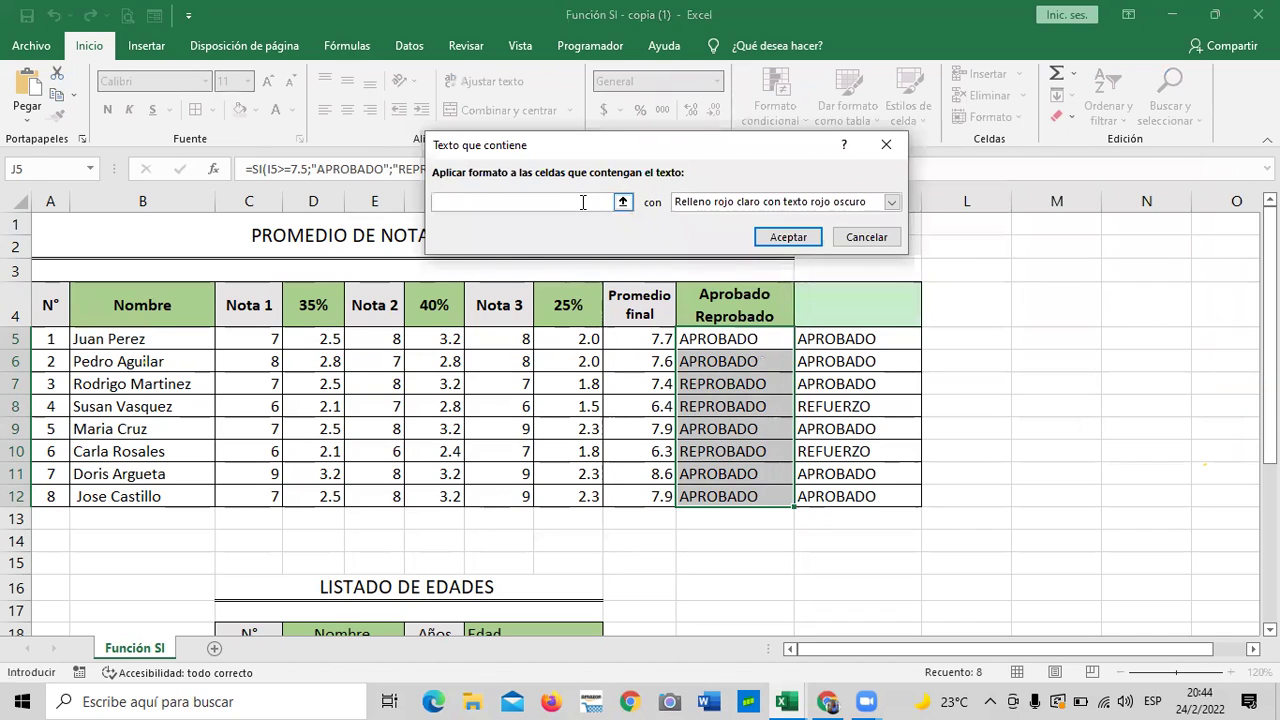
text(APRO)
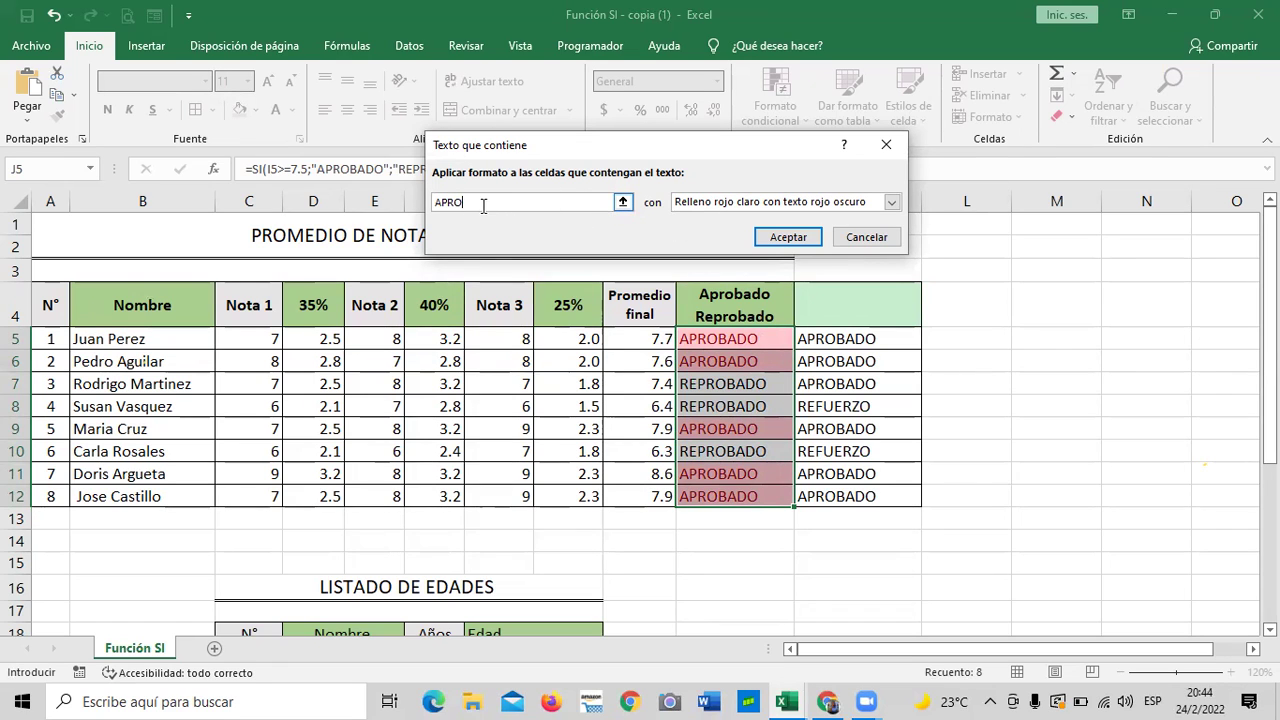
click(891, 203)
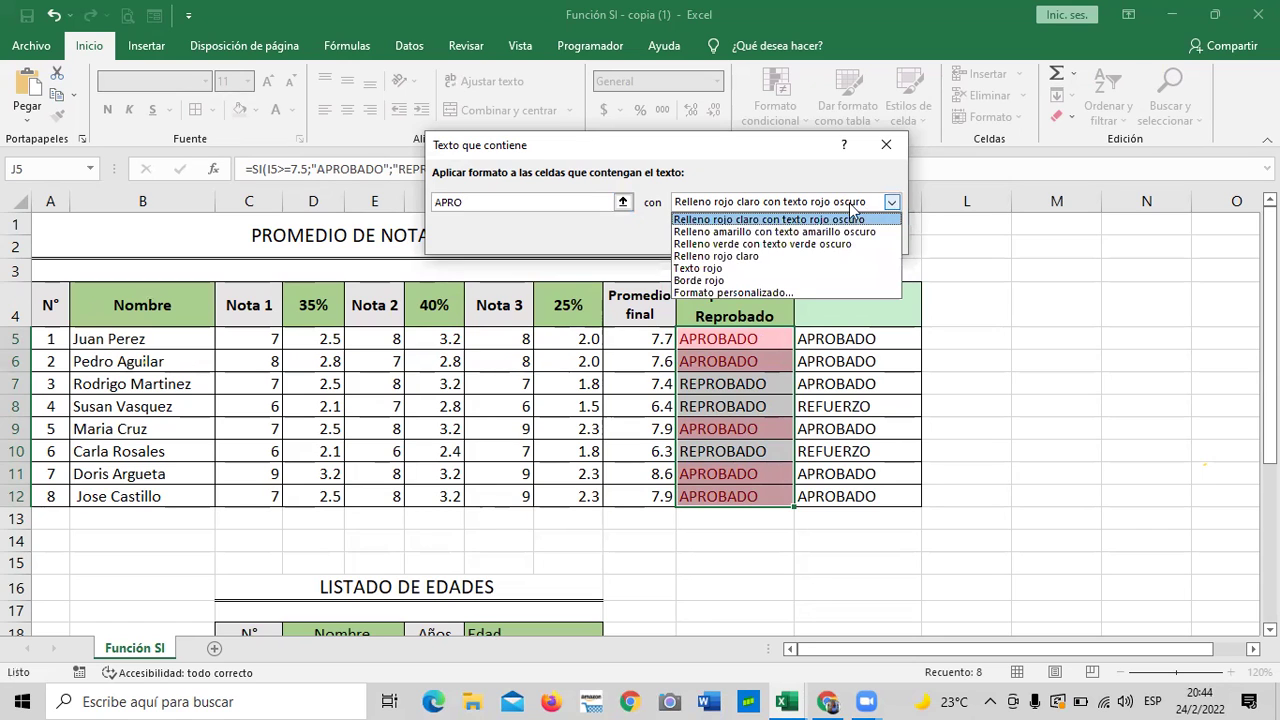
click(785, 244)
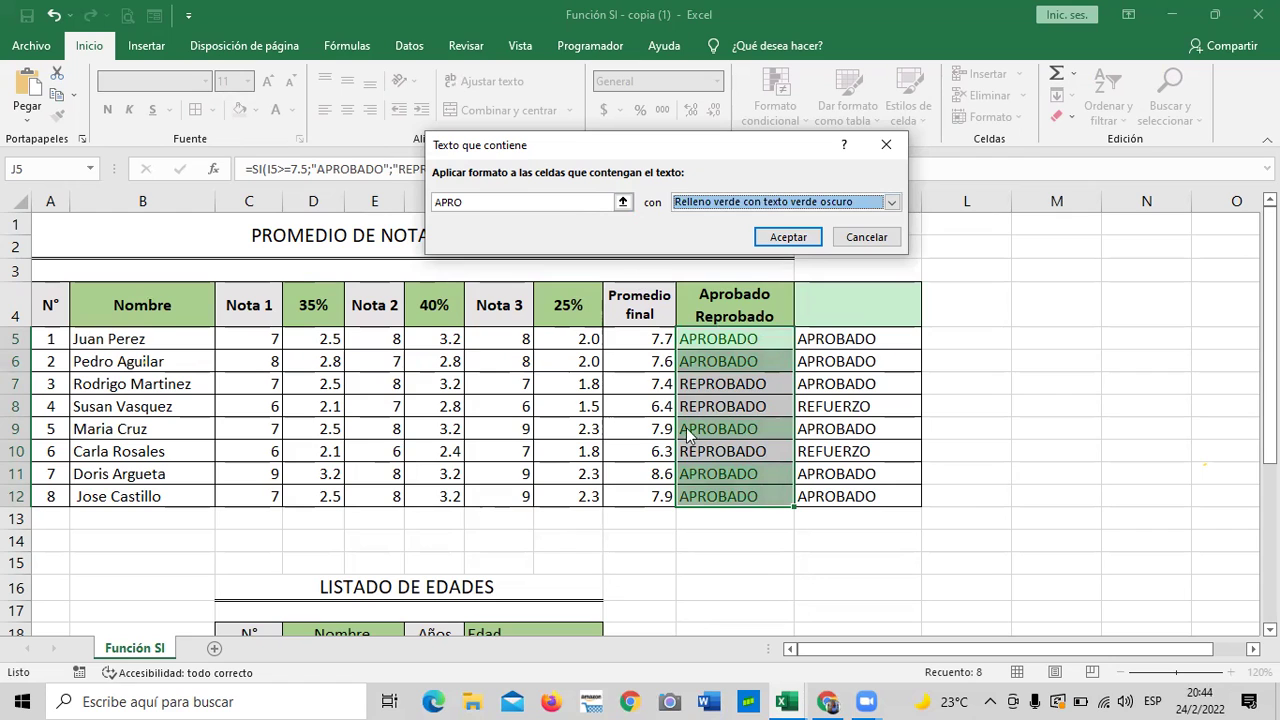
click(788, 237)
click(1020, 389)
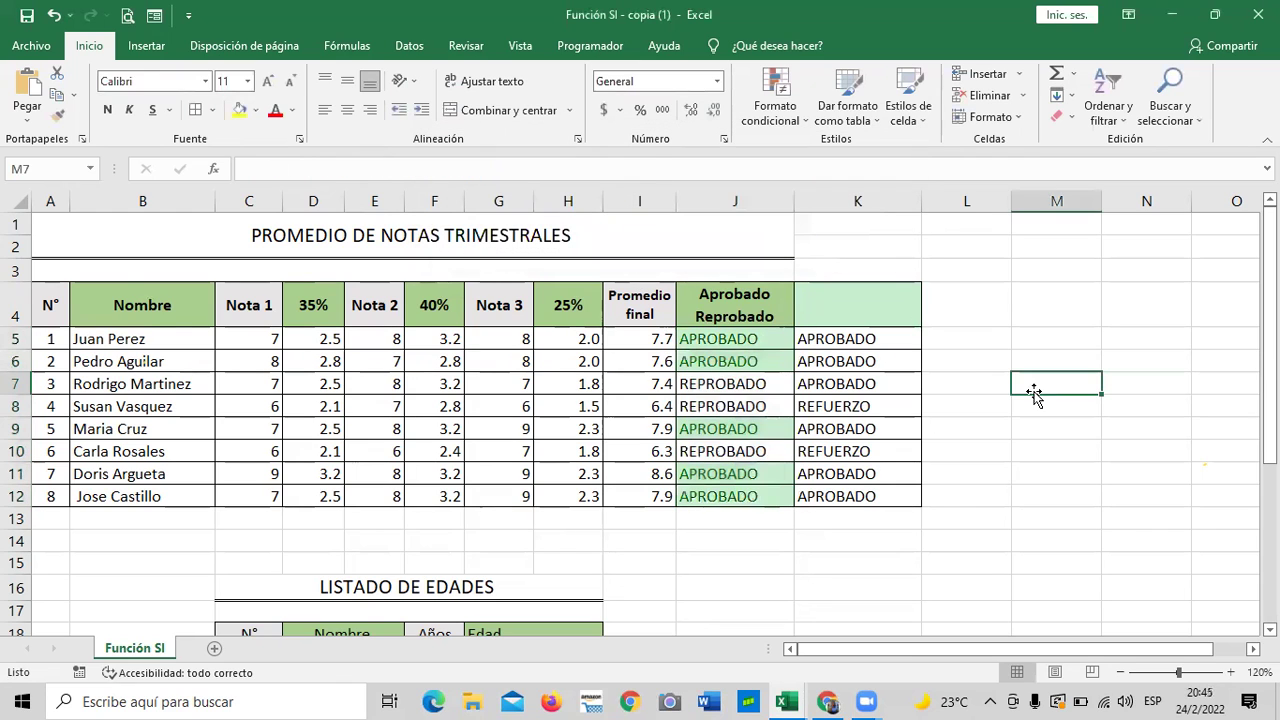
- Add a second conditional formatting rule to J5:J12 giving cells that contain RE a light red fill with dark red text
drag(745, 358, 737, 496)
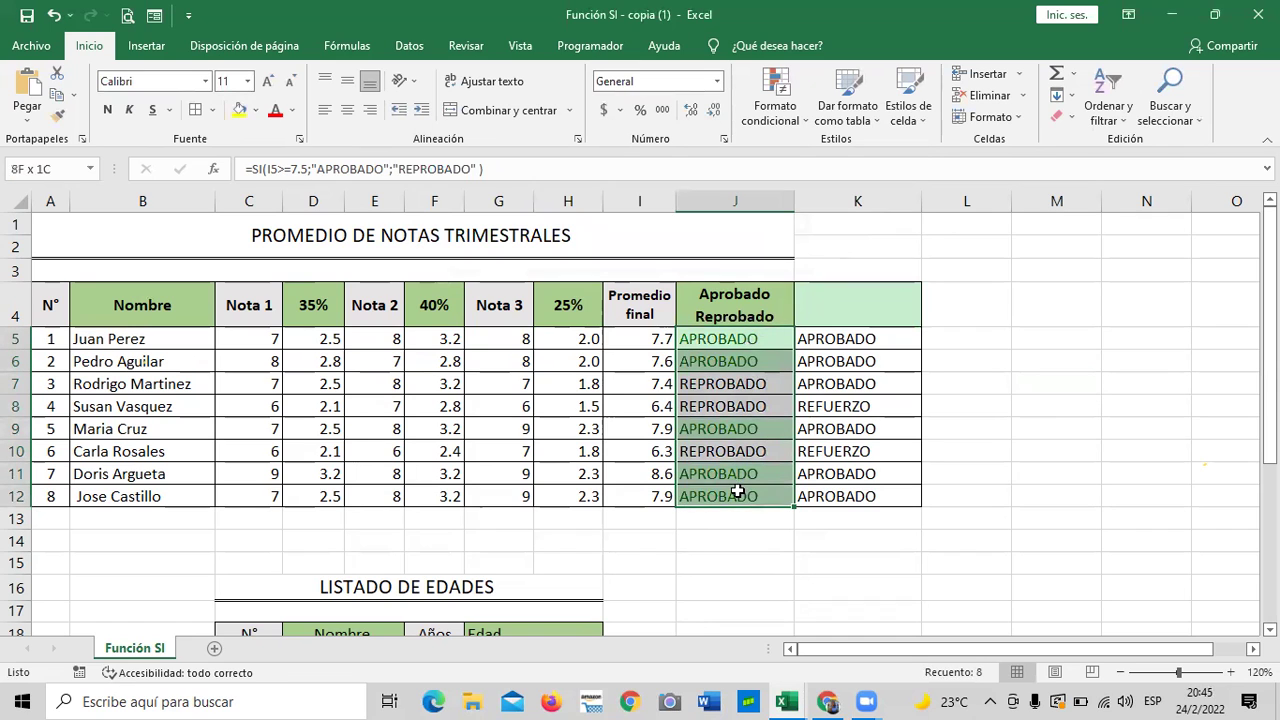
click(798, 120)
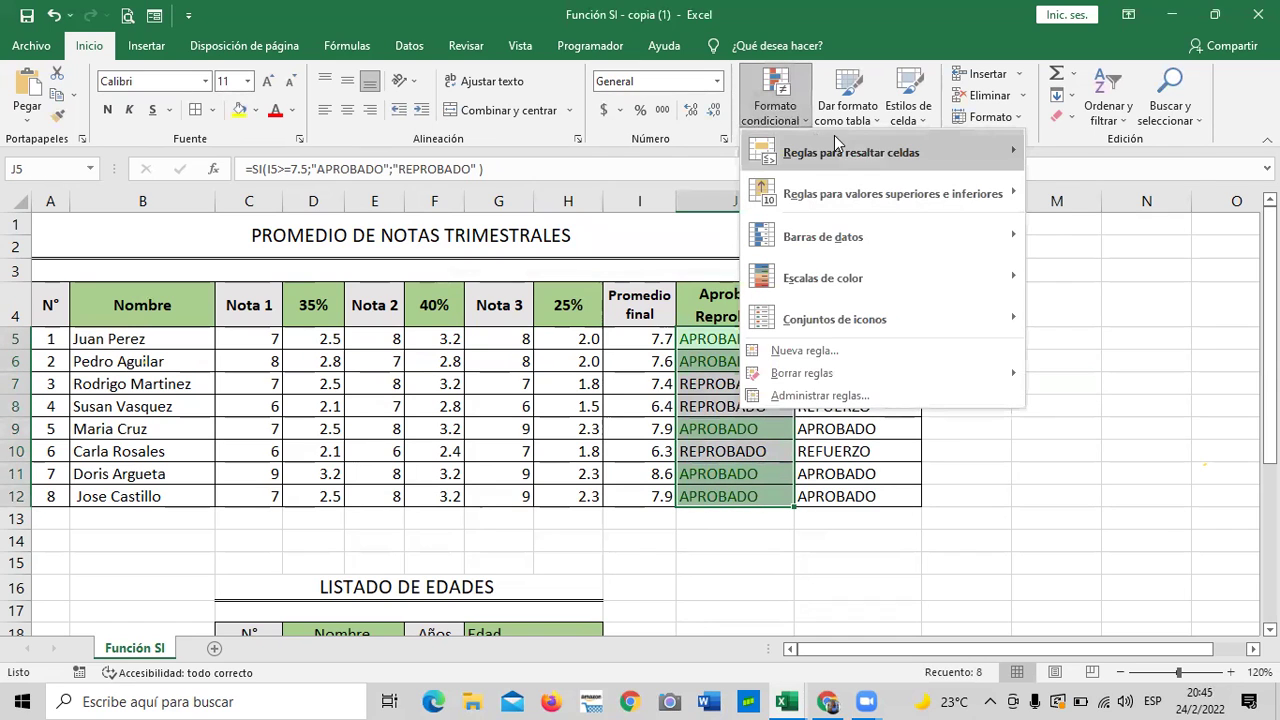
mouse_move(864, 150)
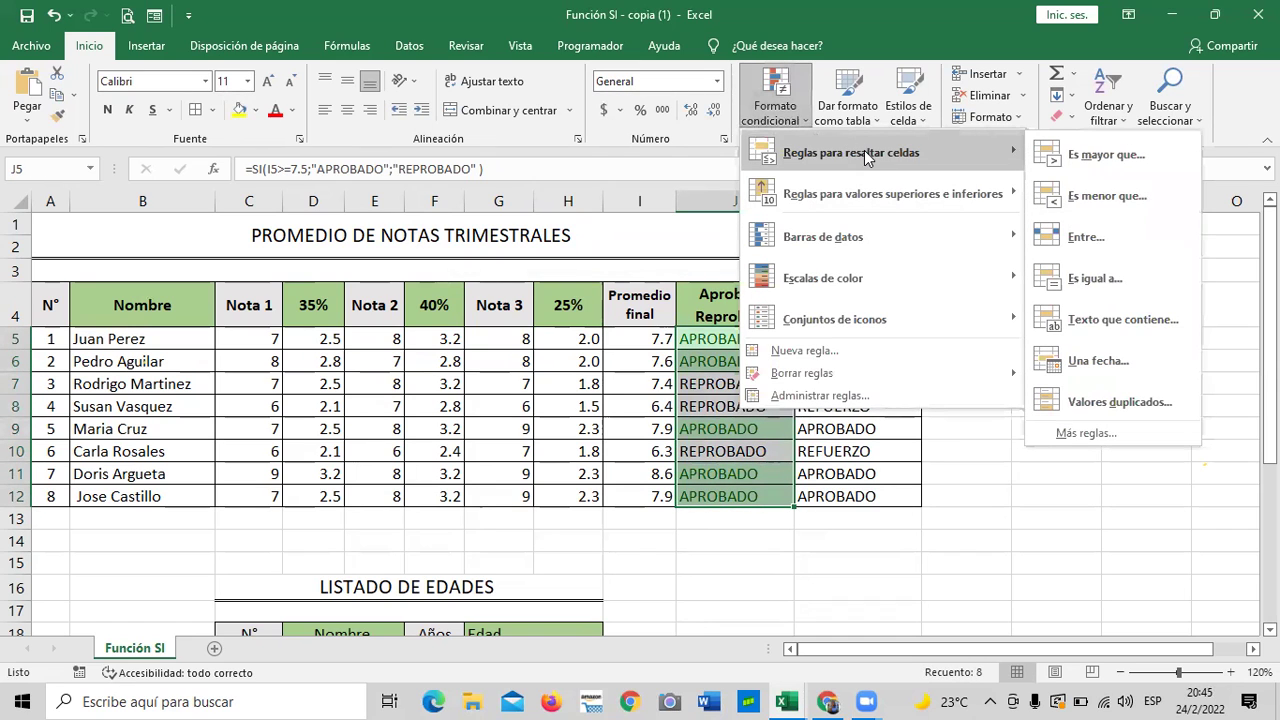
click(1158, 321)
text(RE)
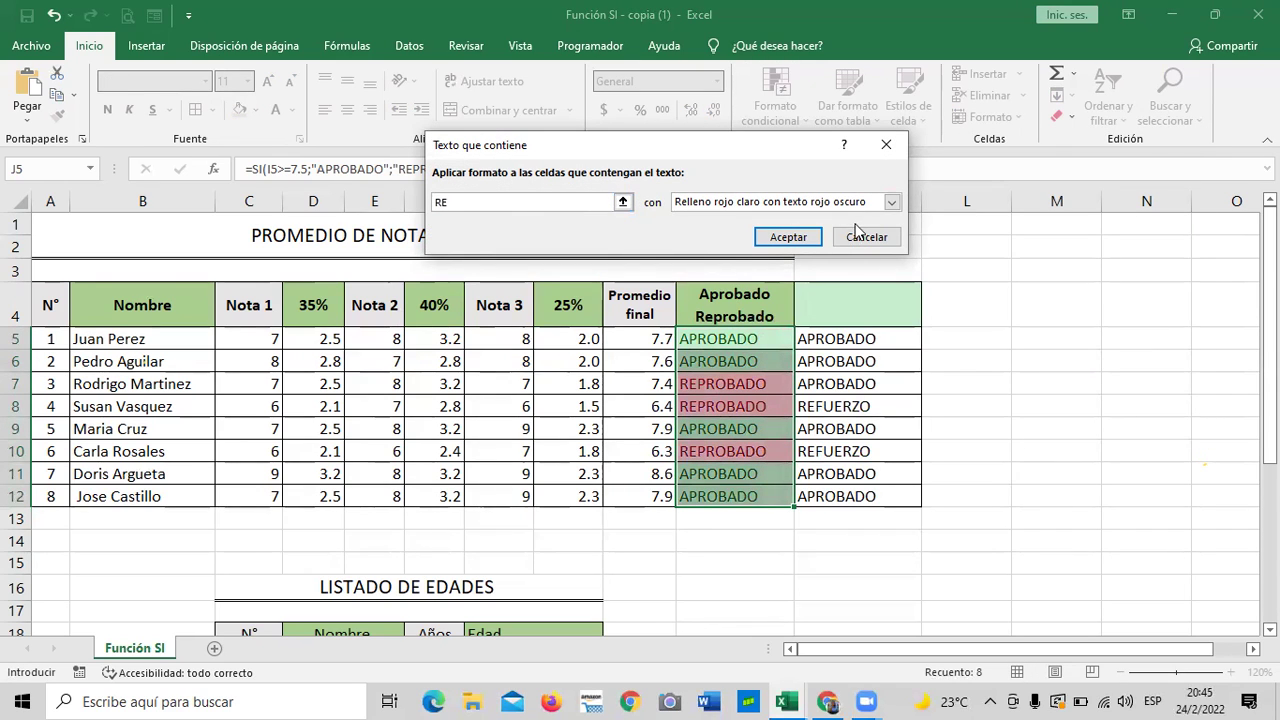
click(770, 237)
click(1024, 399)
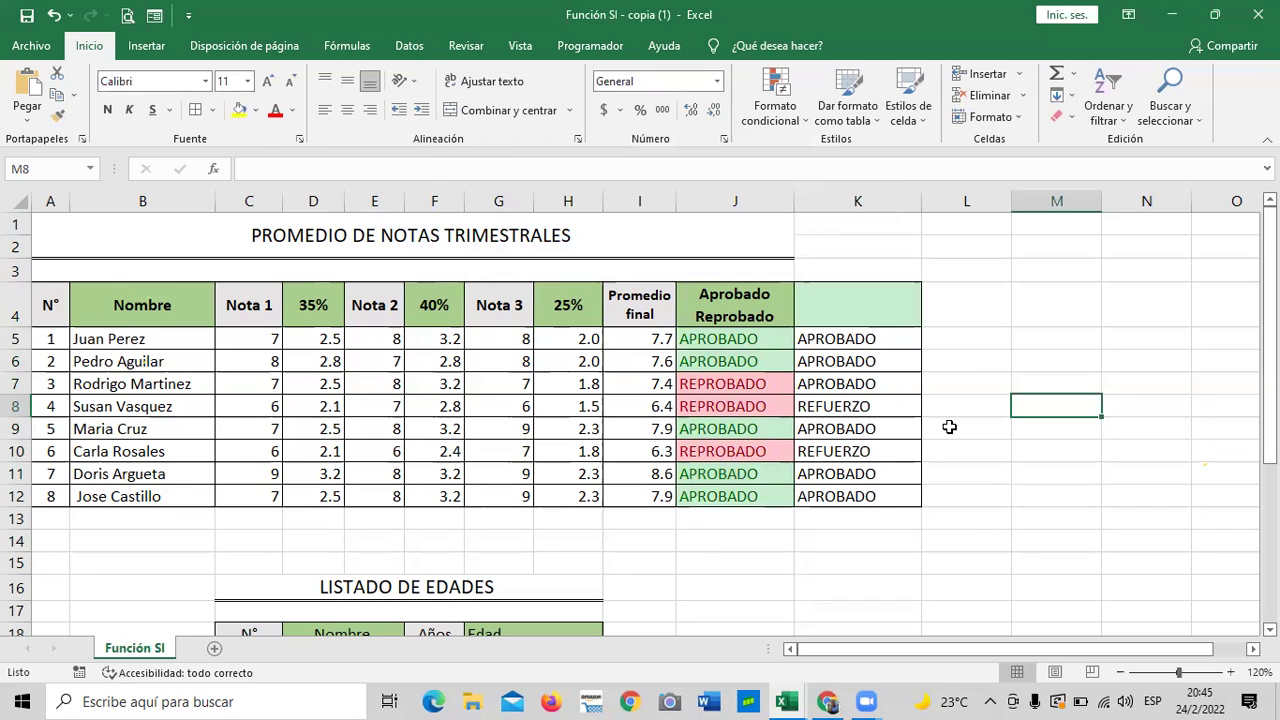
- Add a conditional formatting rule to K5:K12 giving cells that contain RE a light red fill with dark red text
click(895, 402)
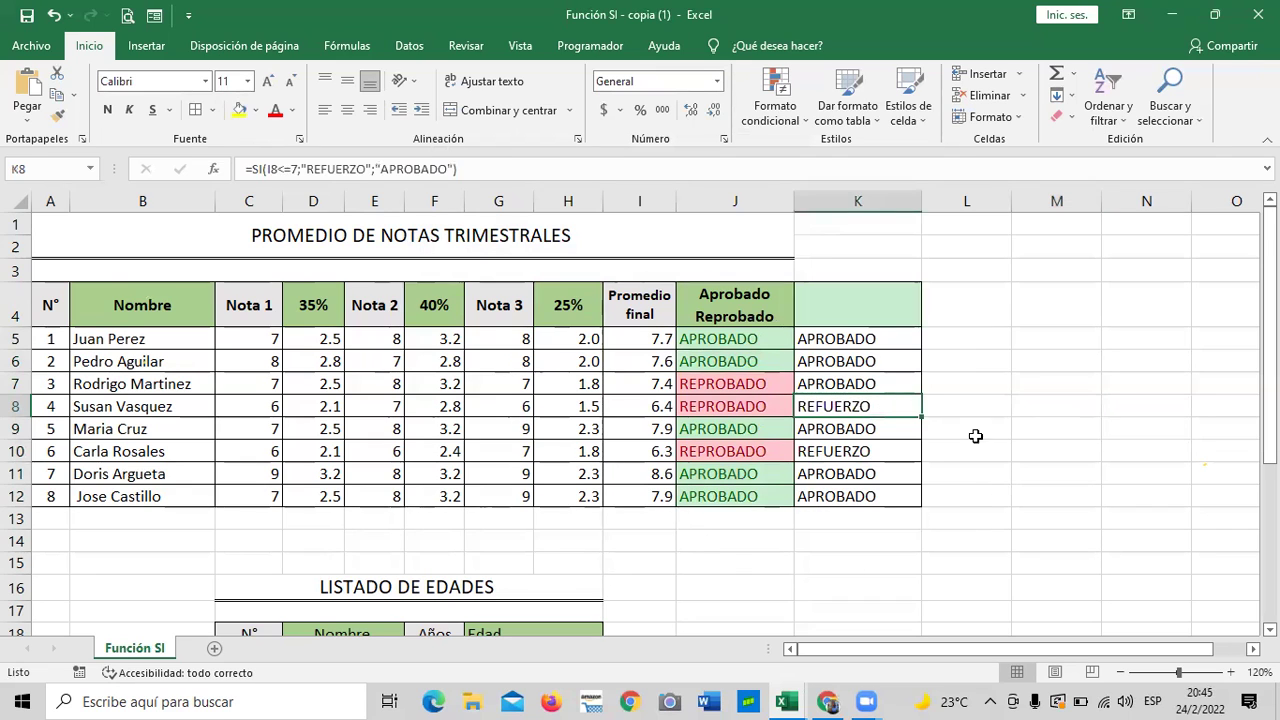
click(995, 476)
drag(869, 338, 857, 497)
click(805, 125)
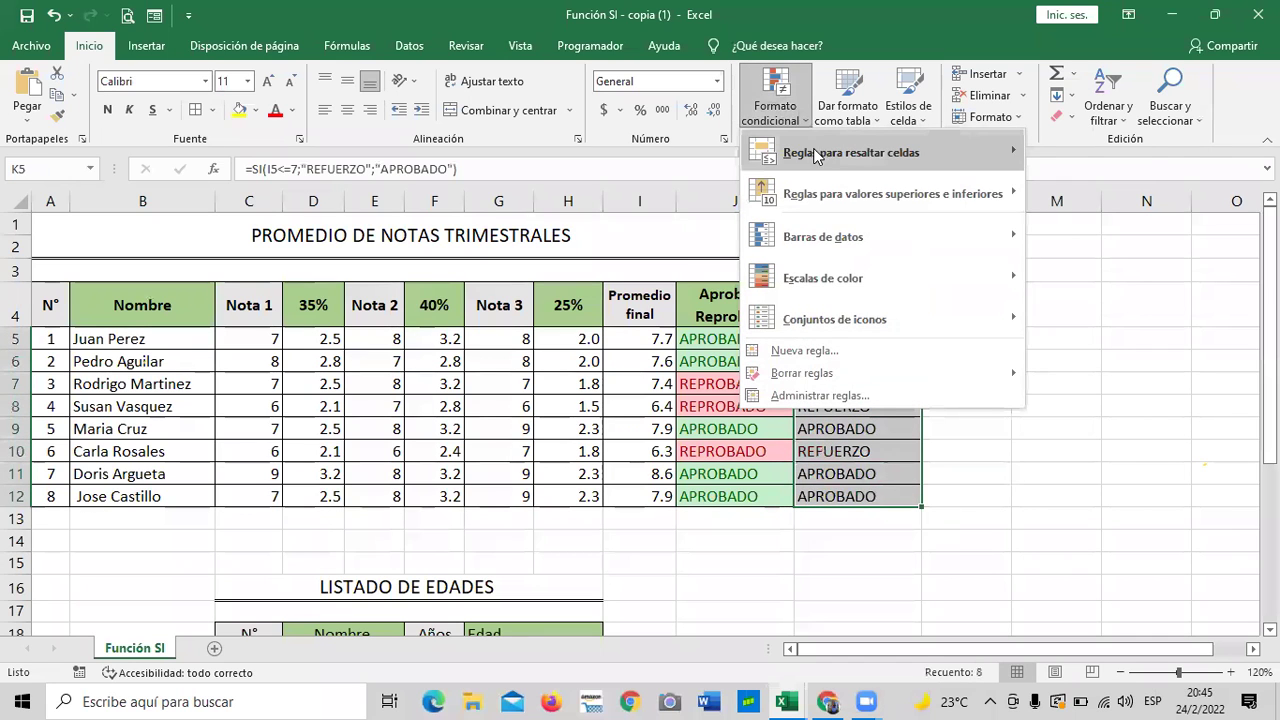
mouse_move(922, 159)
click(1166, 322)
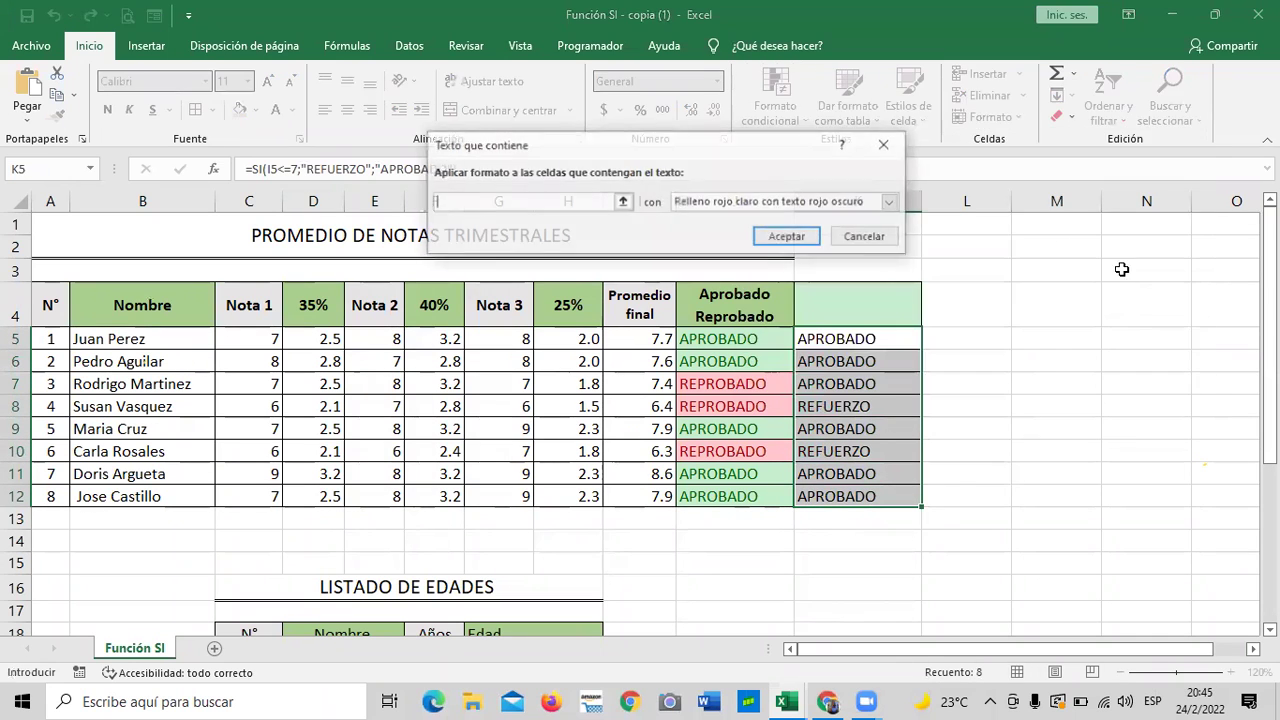
text(REF)
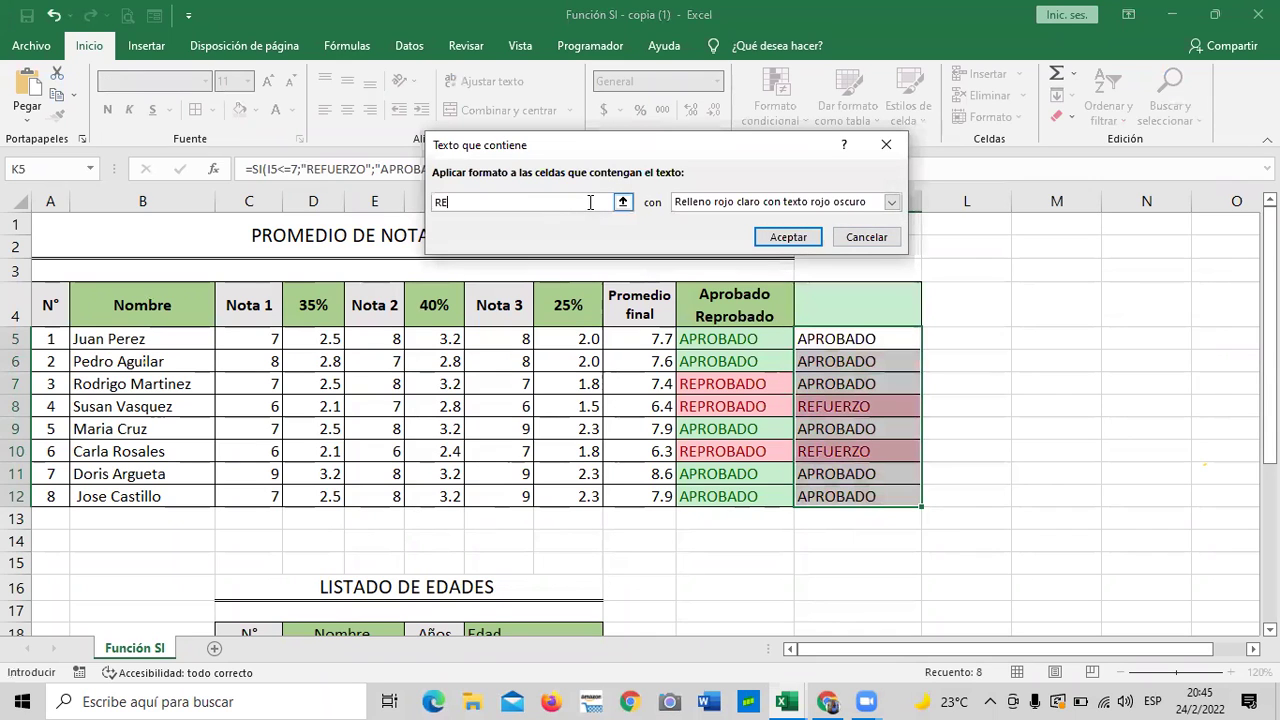
click(786, 237)
click(1050, 447)
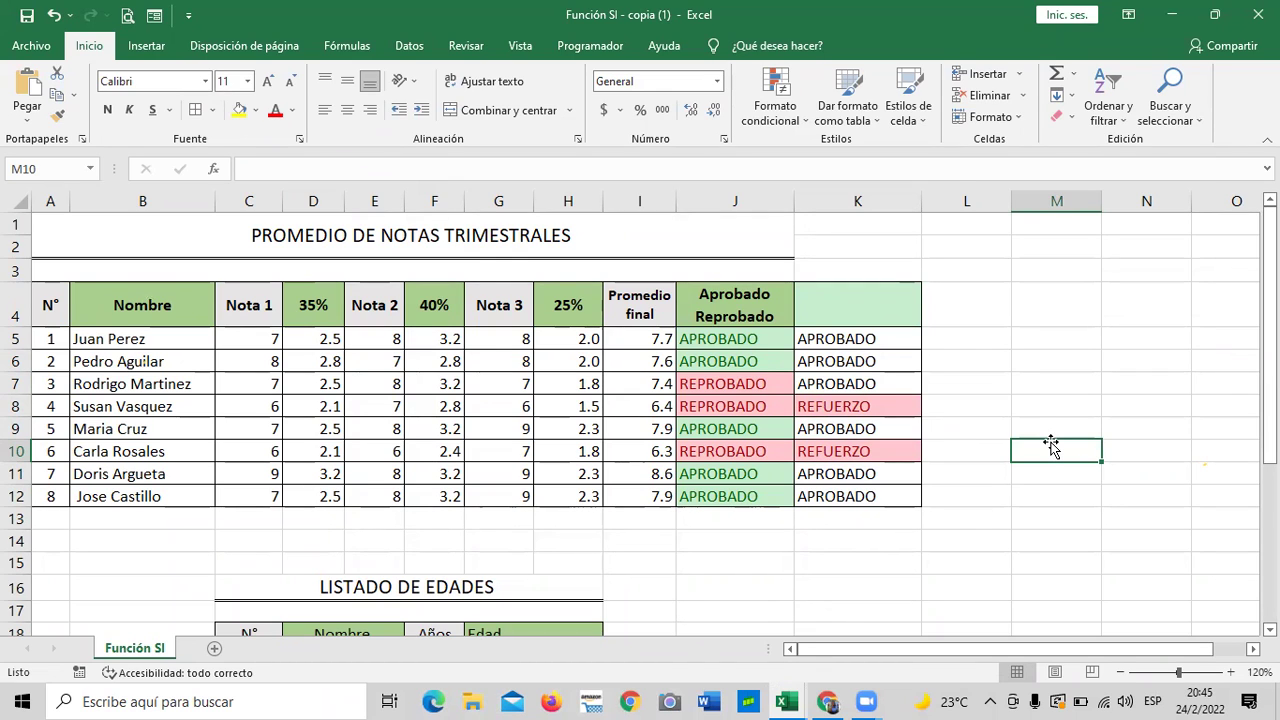
click(952, 496)
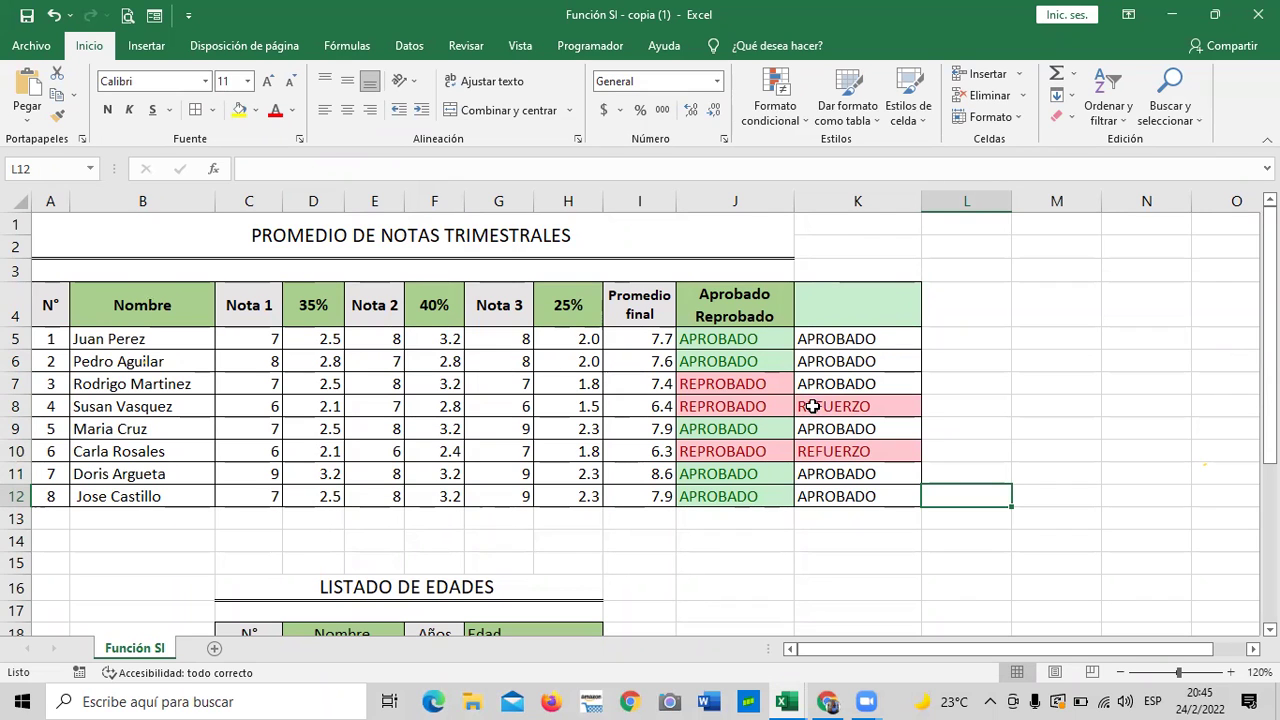
scroll(891, 391, down, 1)
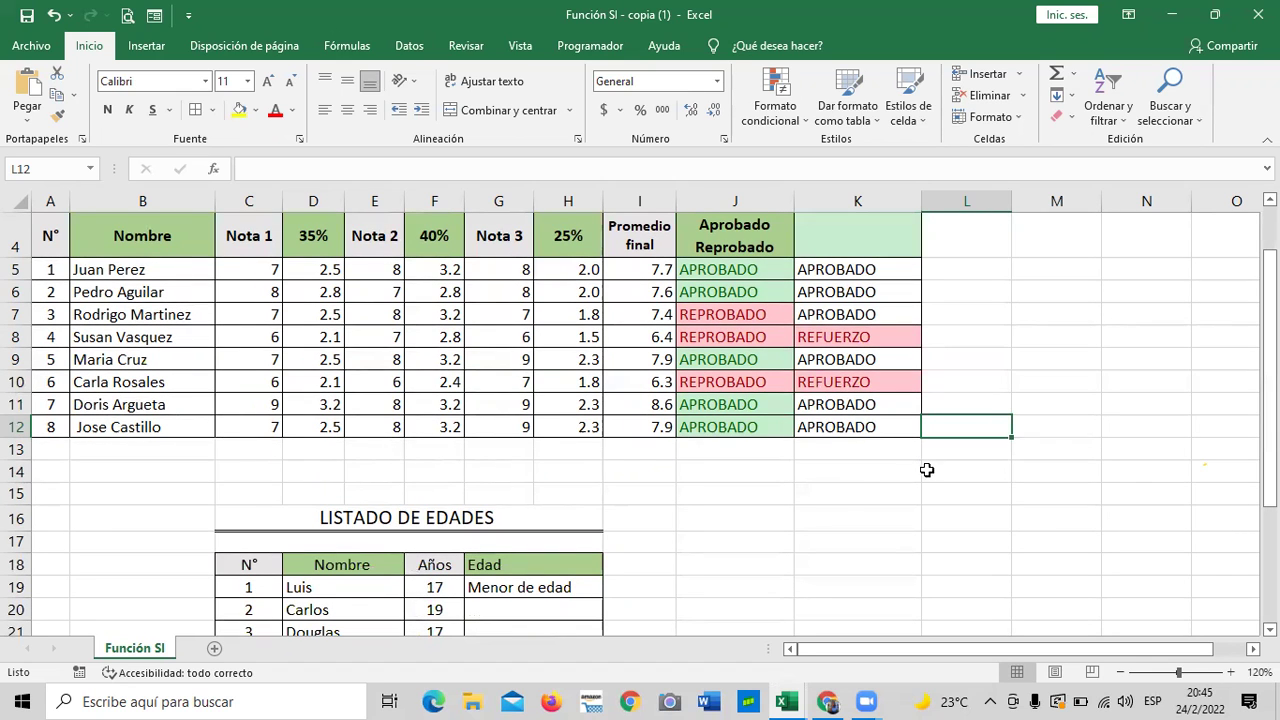
click(860, 496)
scroll(864, 494, up, 1)
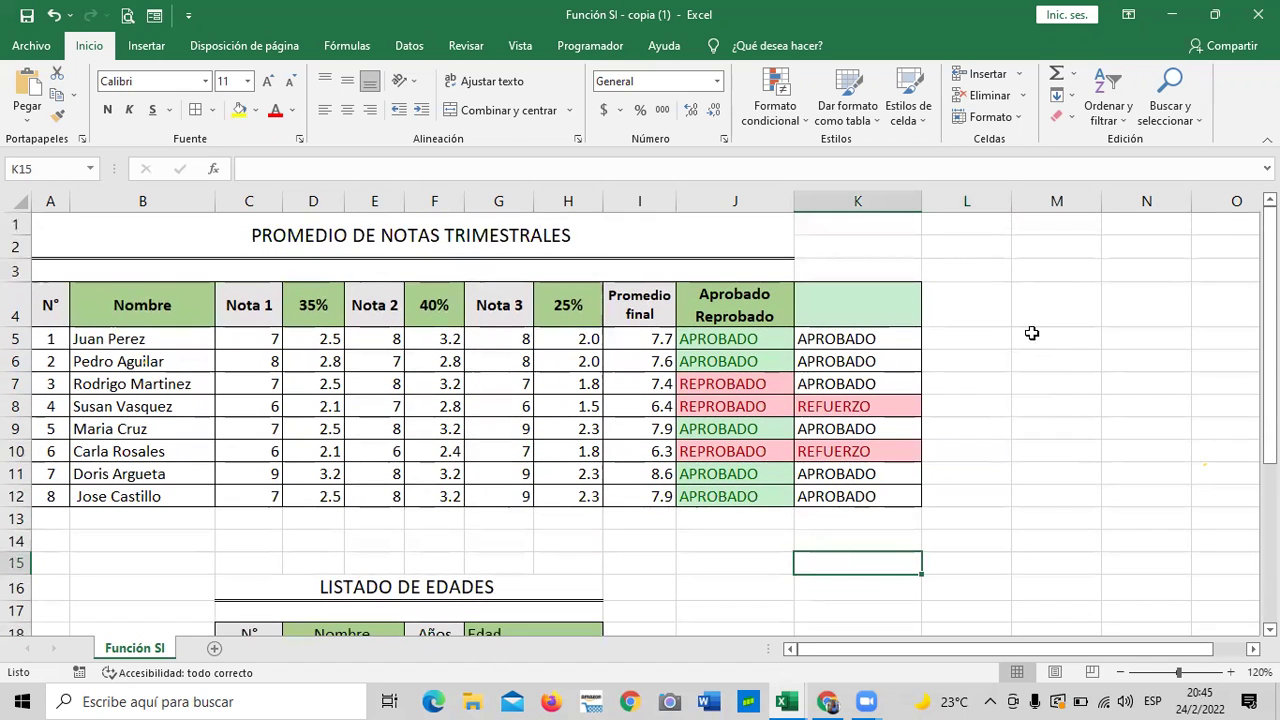
- Widen column L and apply all borders to cells L4:L12
drag(1011, 201, 1050, 201)
drag(983, 305, 980, 490)
click(196, 110)
click(1060, 383)
- Fill the empty header cells L4 and K4 with the same light green theme color
click(1005, 323)
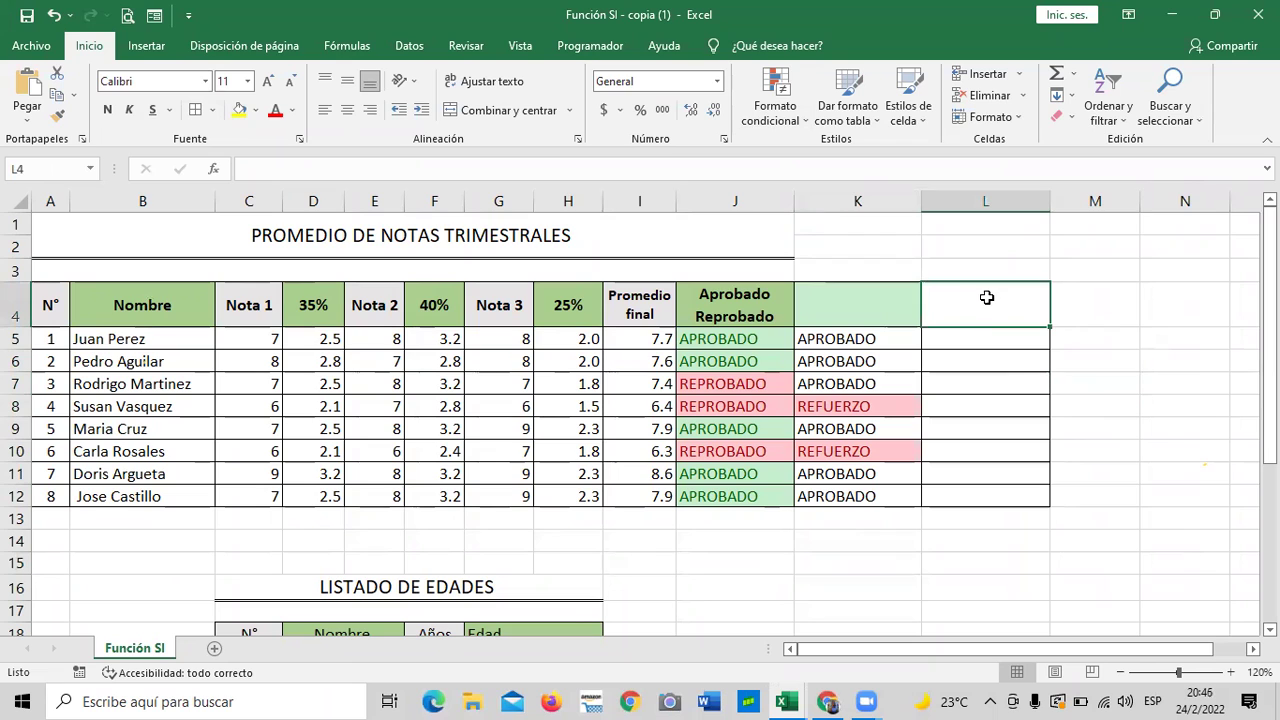
click(256, 112)
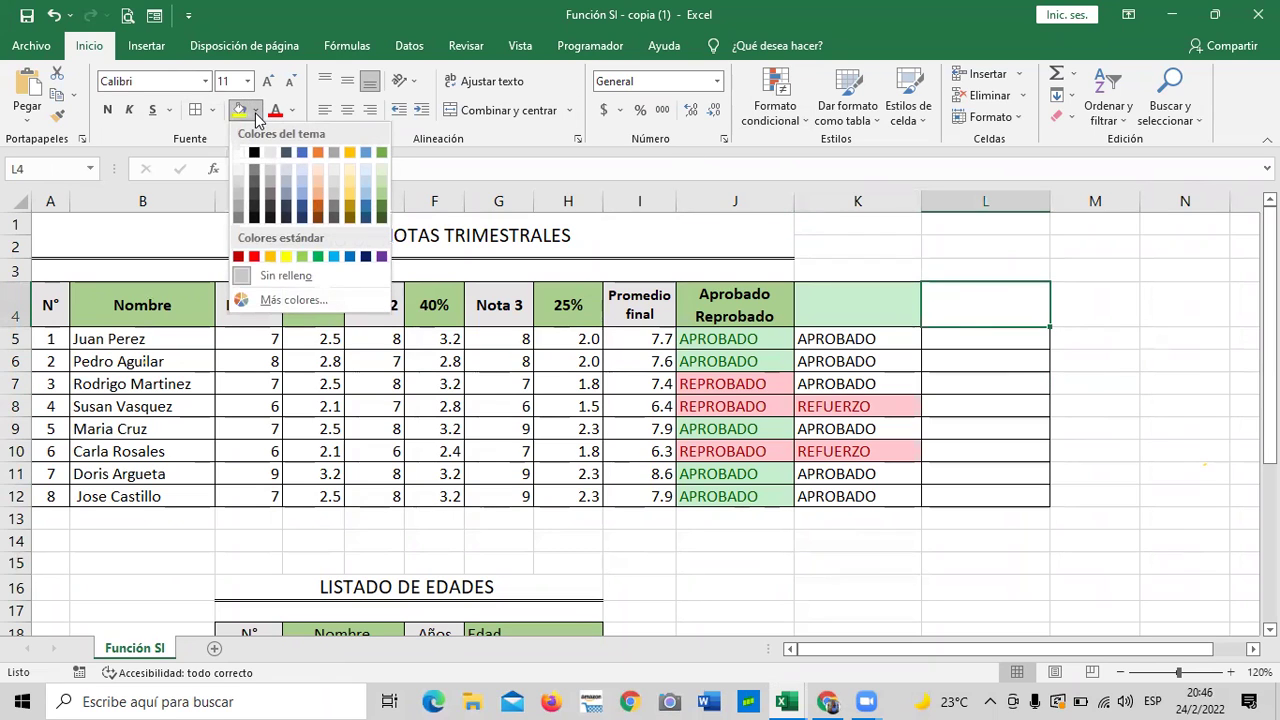
click(381, 190)
click(820, 297)
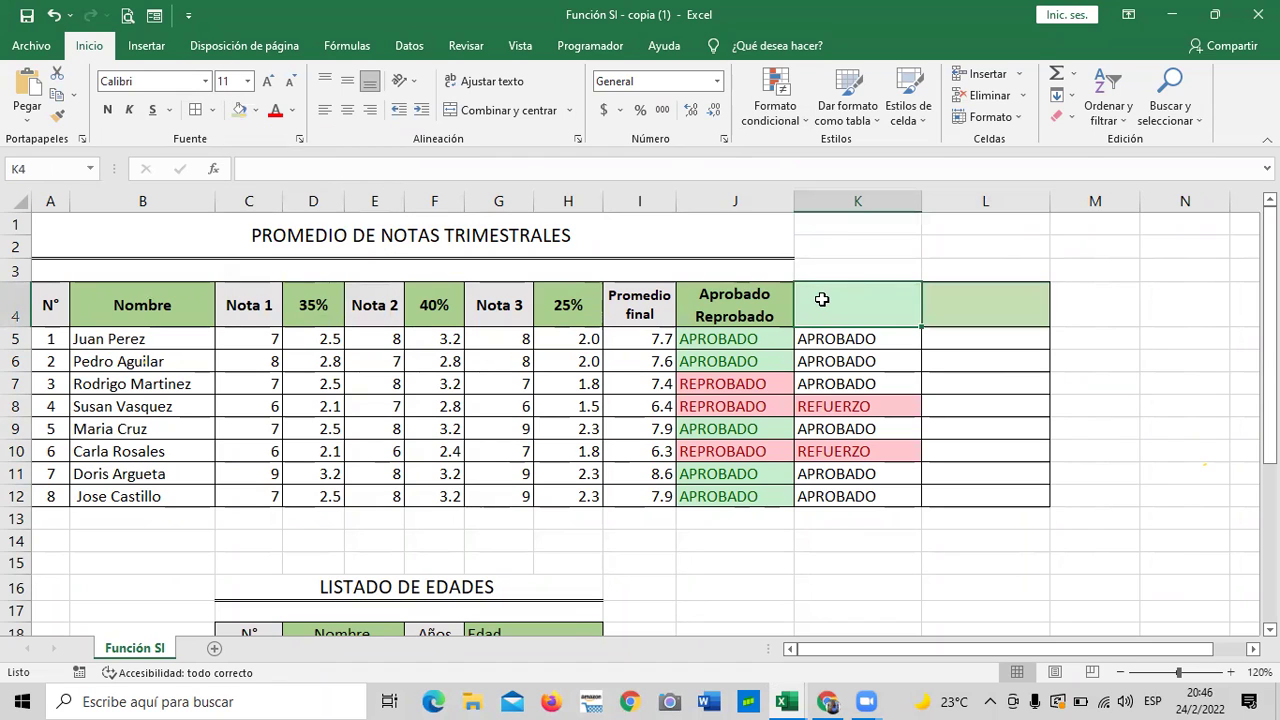
click(239, 110)
click(1176, 423)
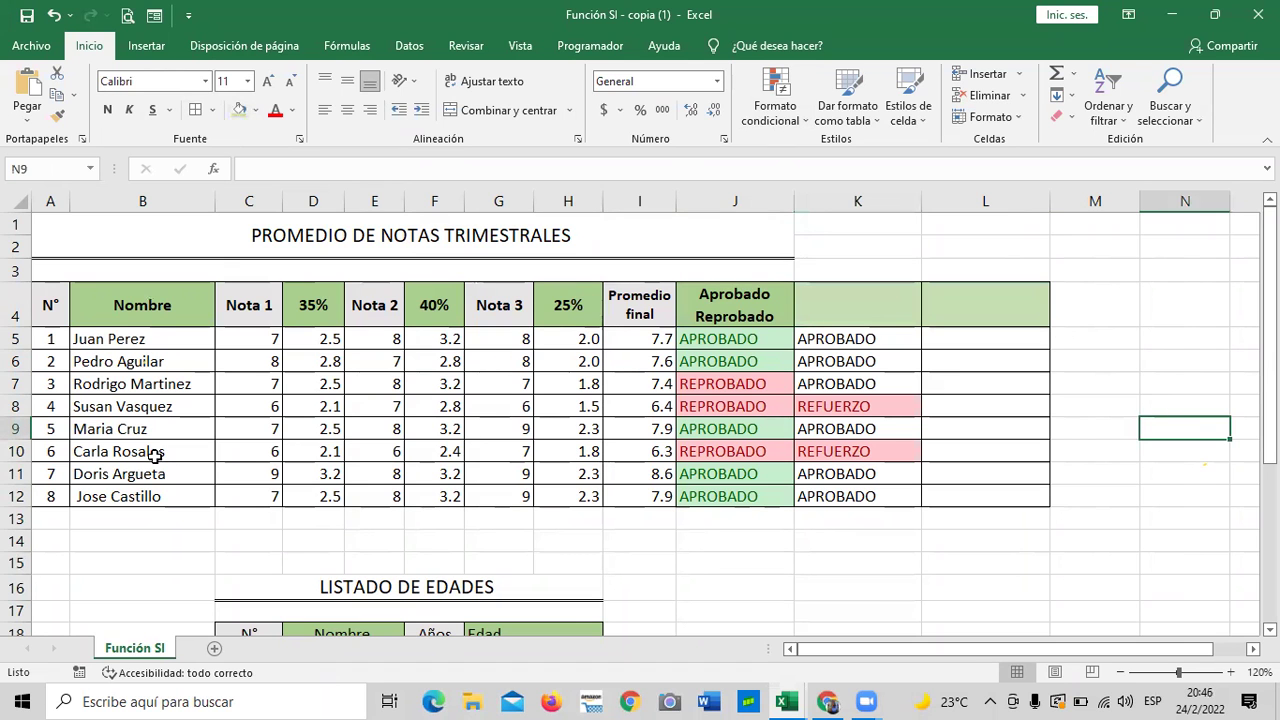
scroll(823, 414, down, 2)
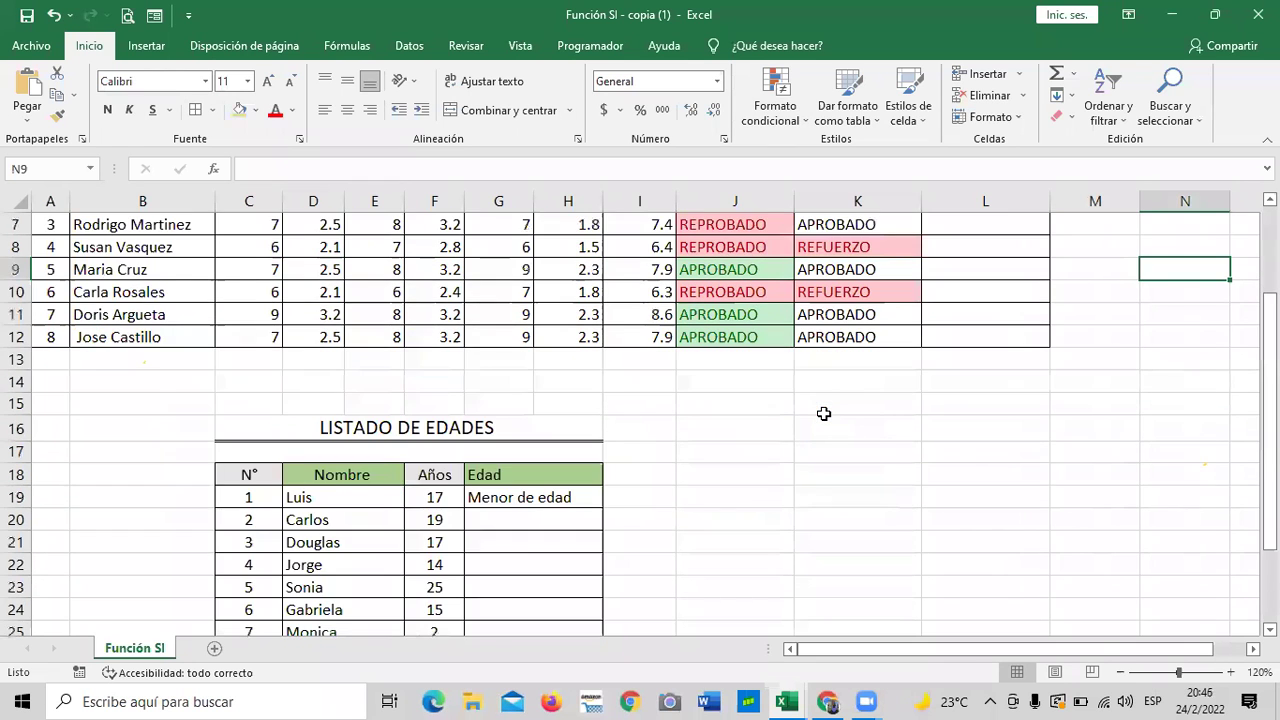
scroll(822, 412, up, 1)
scroll(529, 551, down, 1)
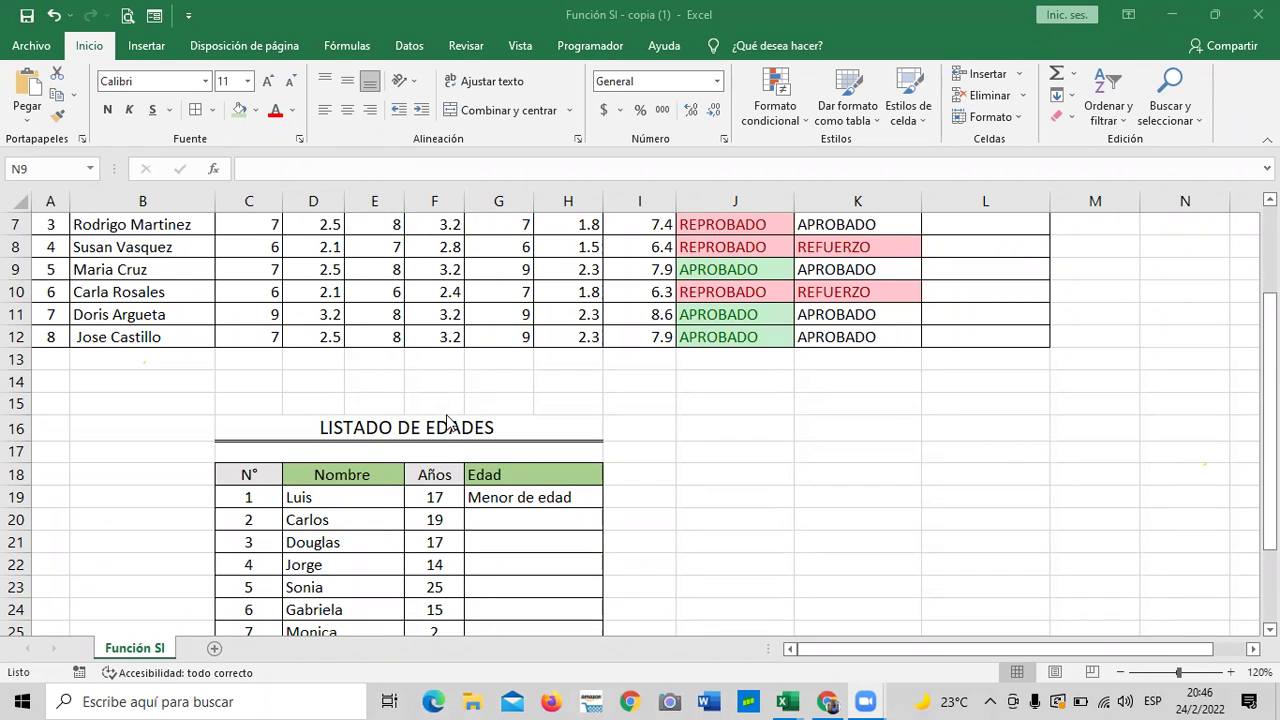
- Review the final average in I10 and the SI formula in J10 that evaluates it
scroll(854, 430, up, 2)
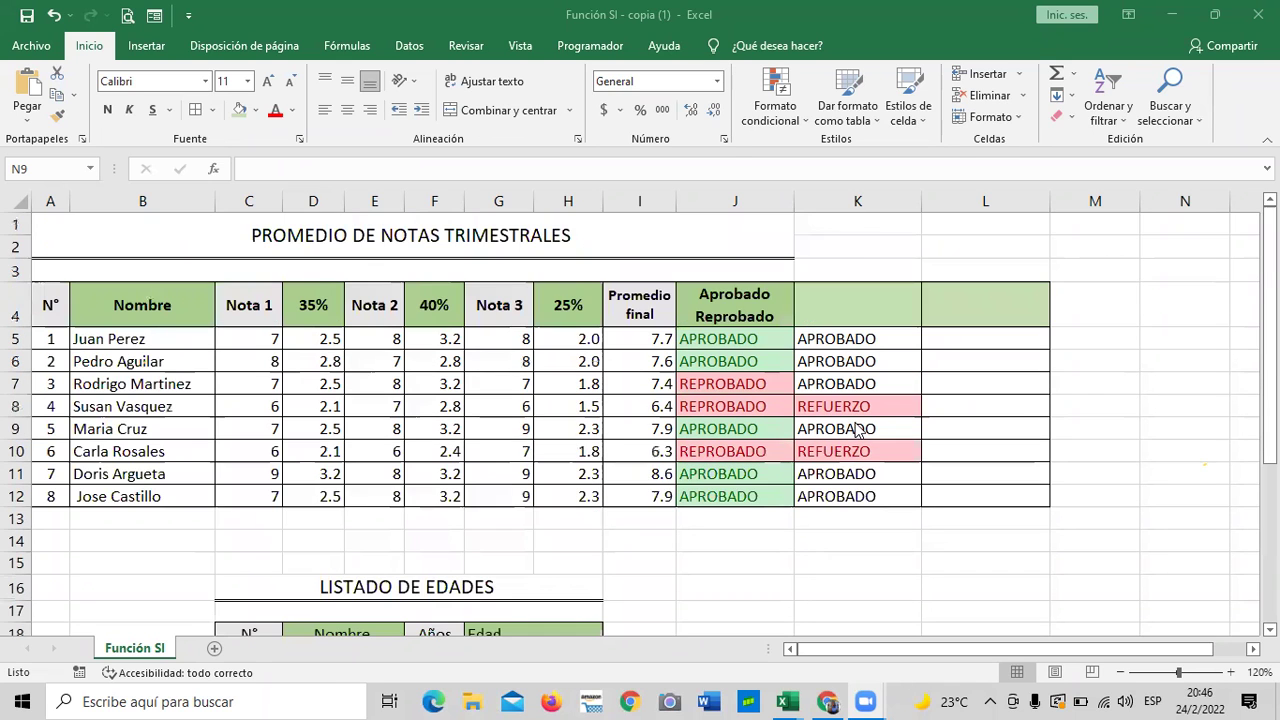
scroll(850, 432, down, 1)
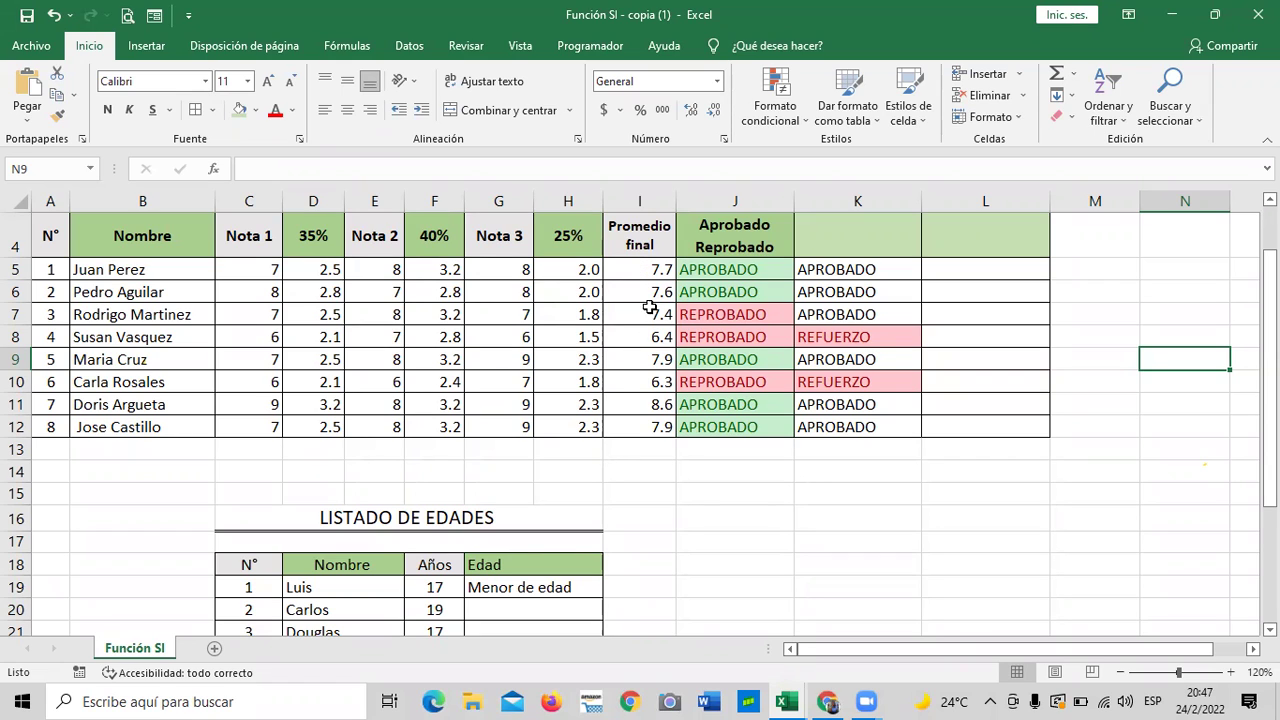
click(629, 381)
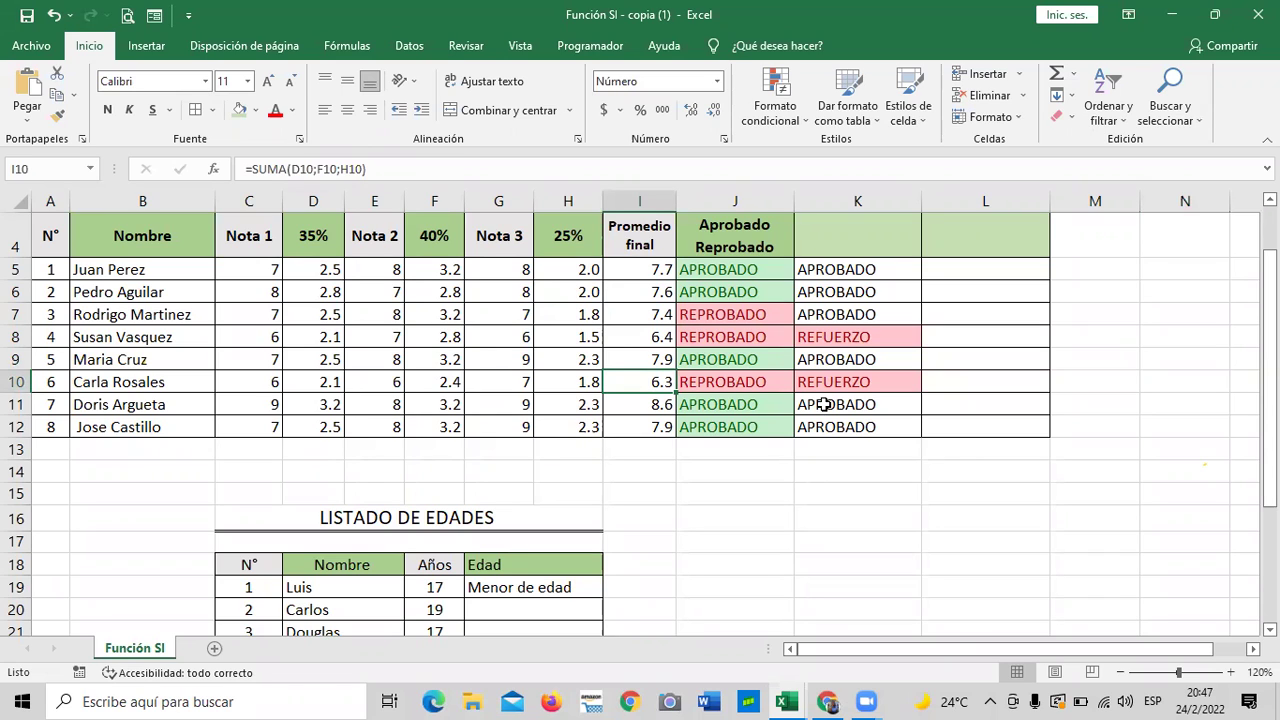
click(724, 381)
click(533, 170)
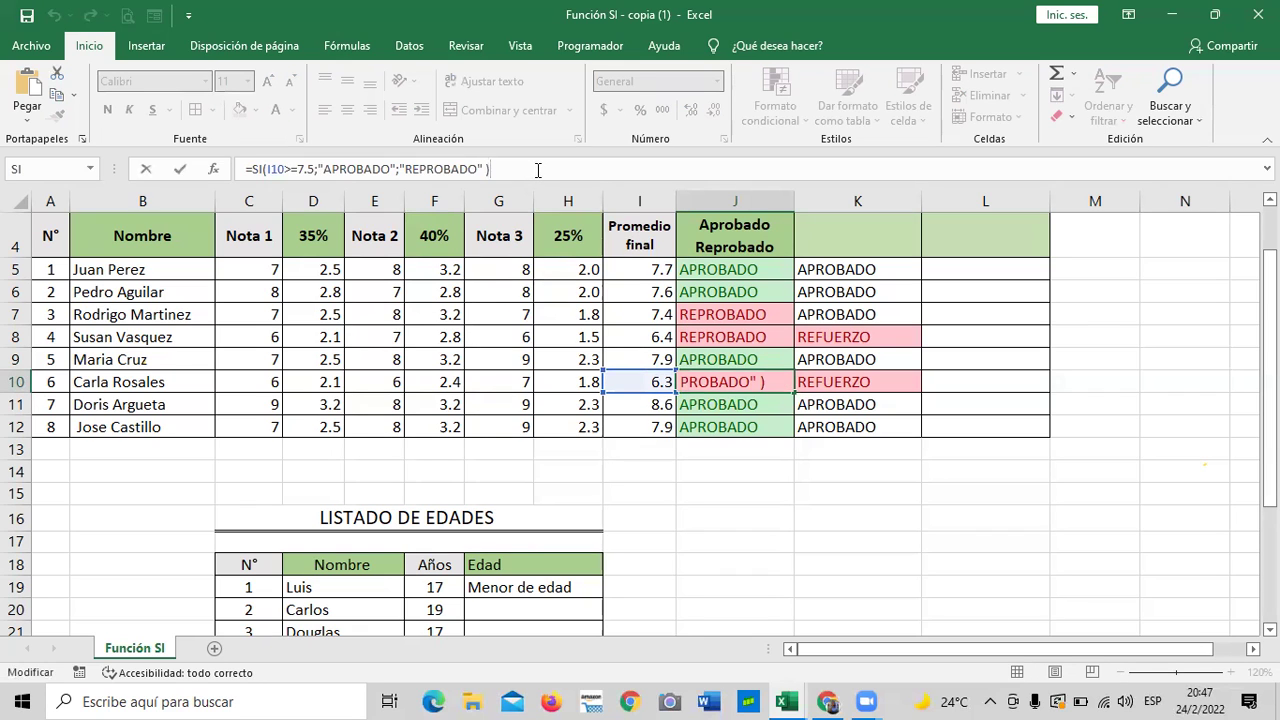
key(Return)
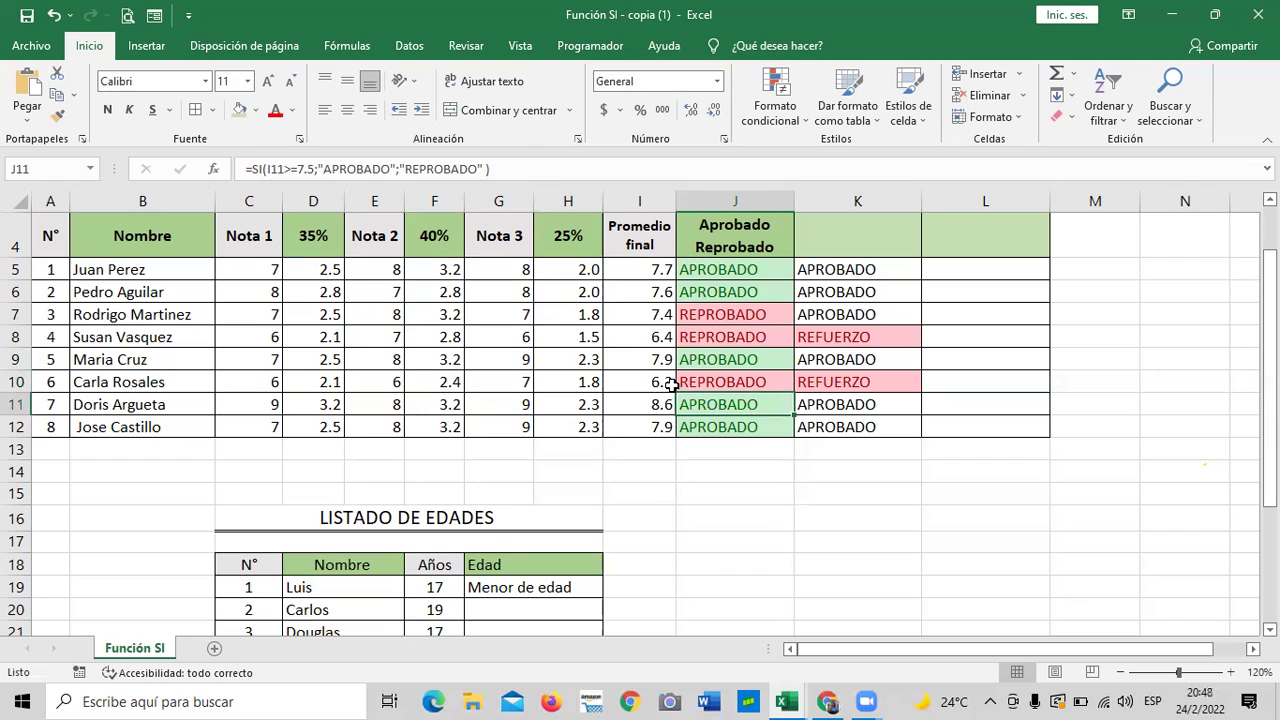
click(705, 384)
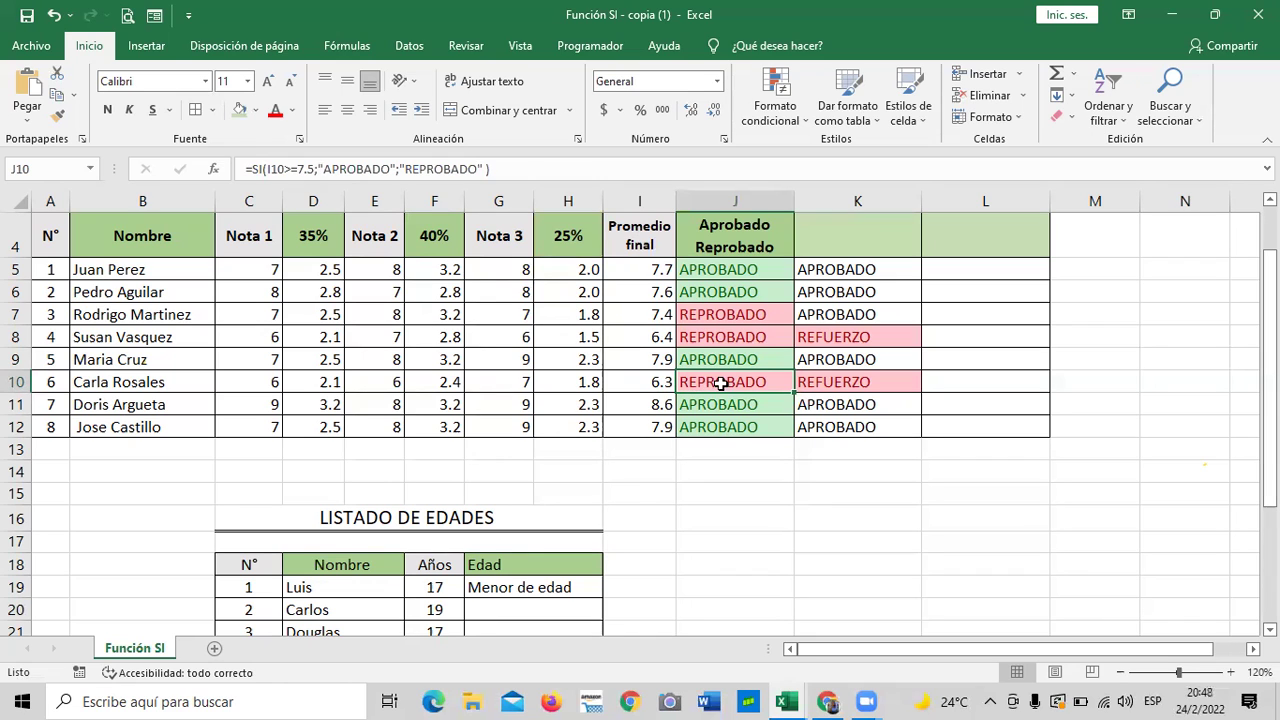
click(642, 381)
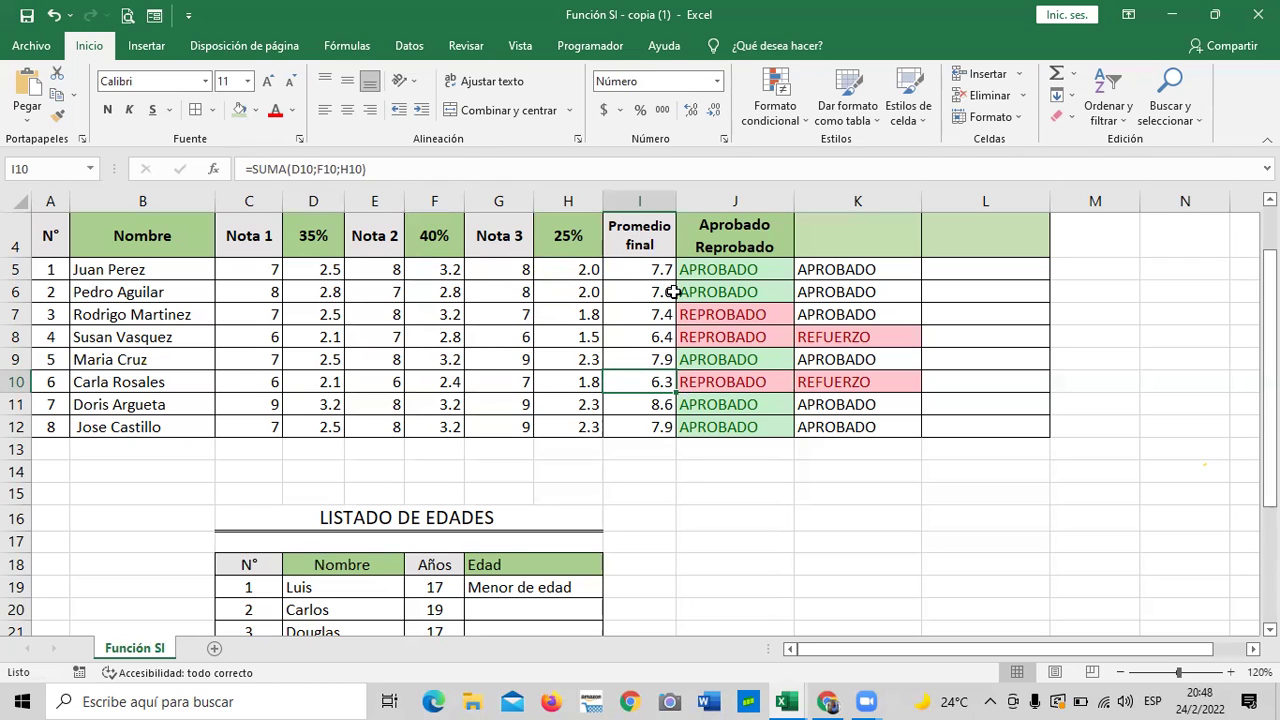
click(741, 383)
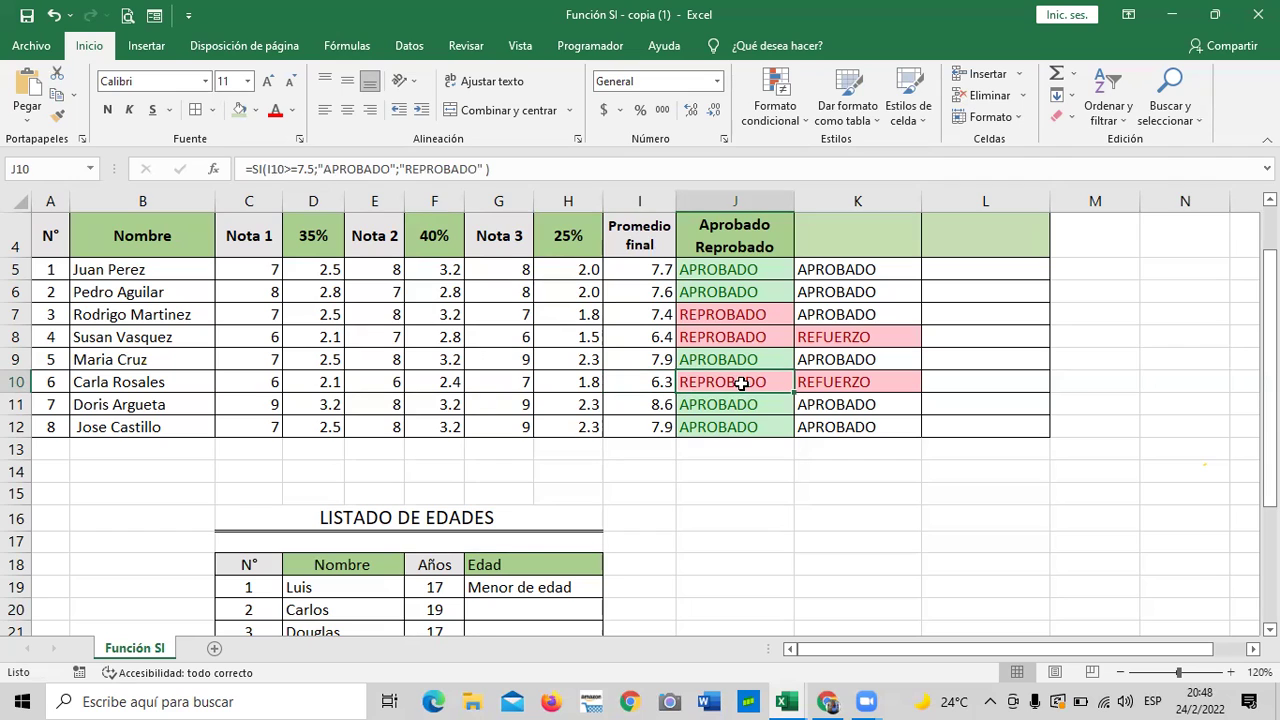
key(Down)
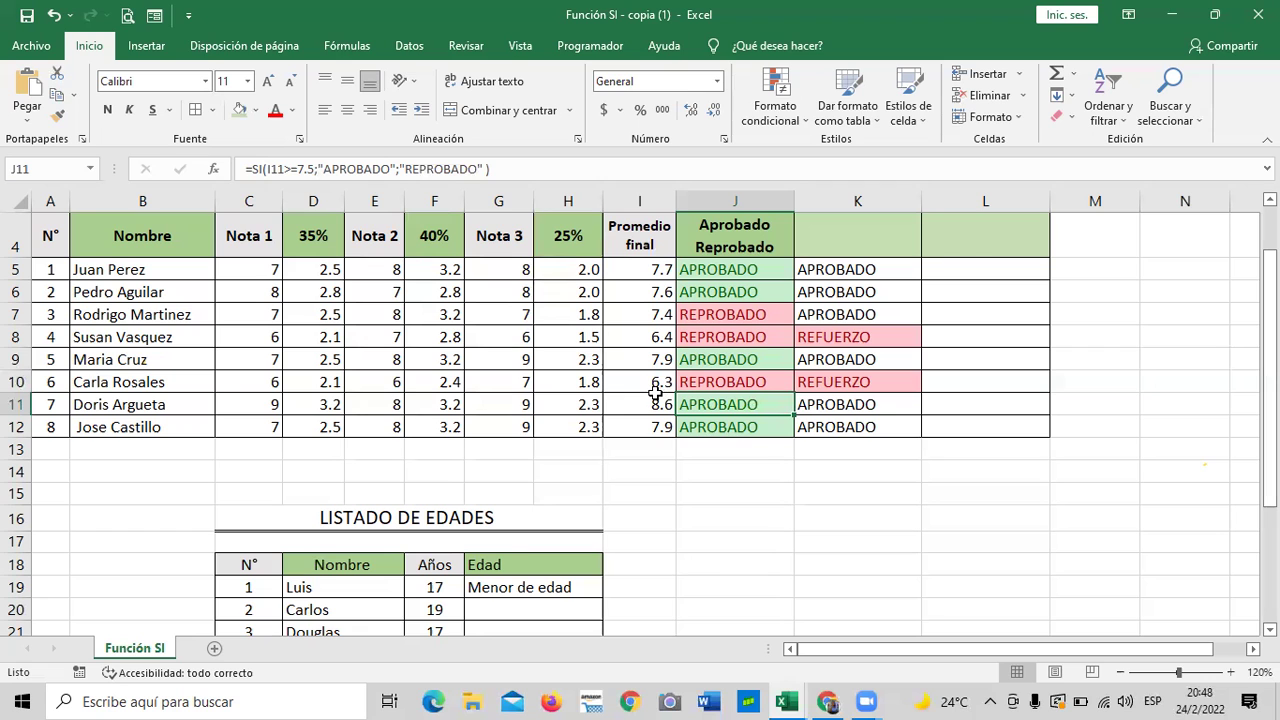
scroll(526, 481, down, 1)
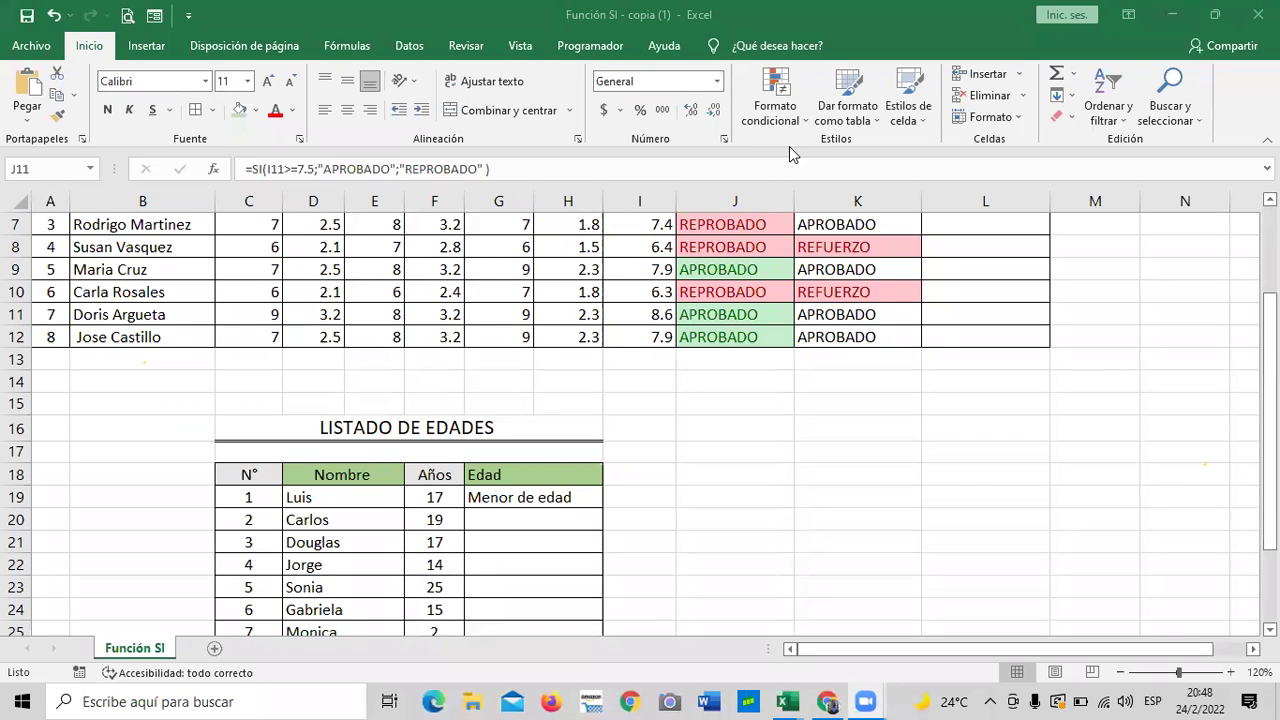
scroll(820, 460, up, 2)
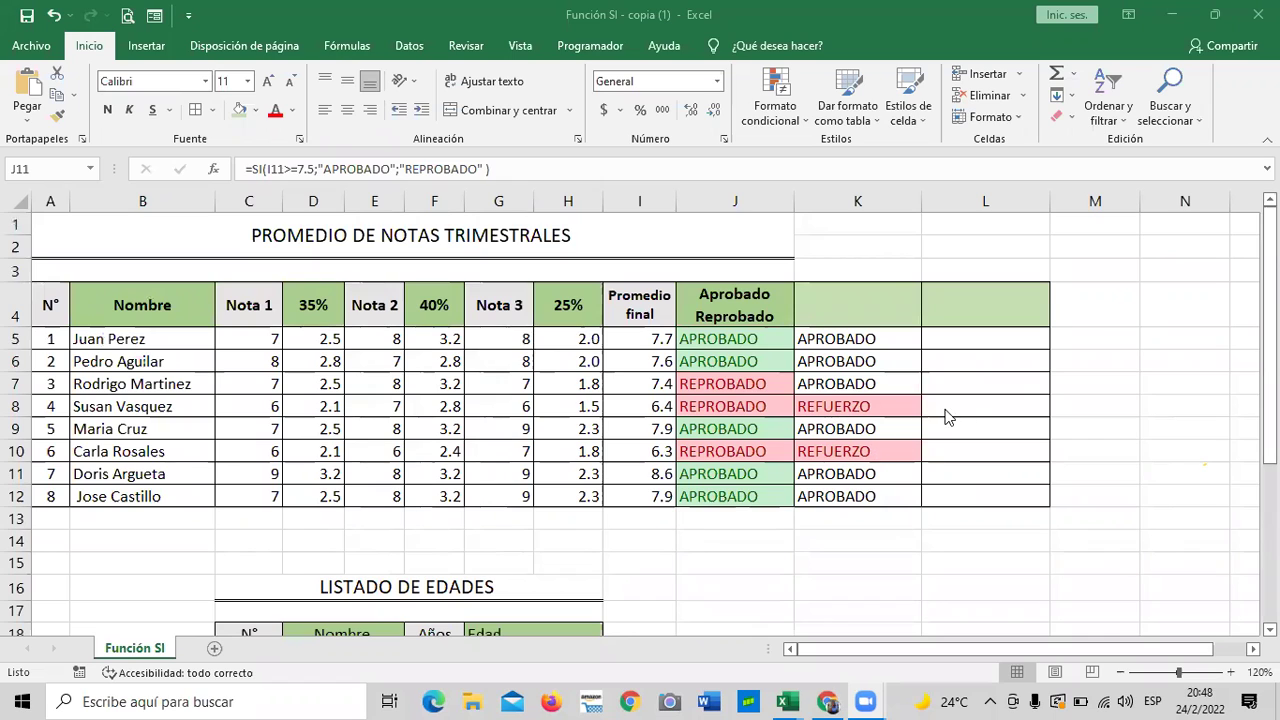
- Enter 1.5 in cell L8, in the row of the first student marked REFUERZO
click(638, 408)
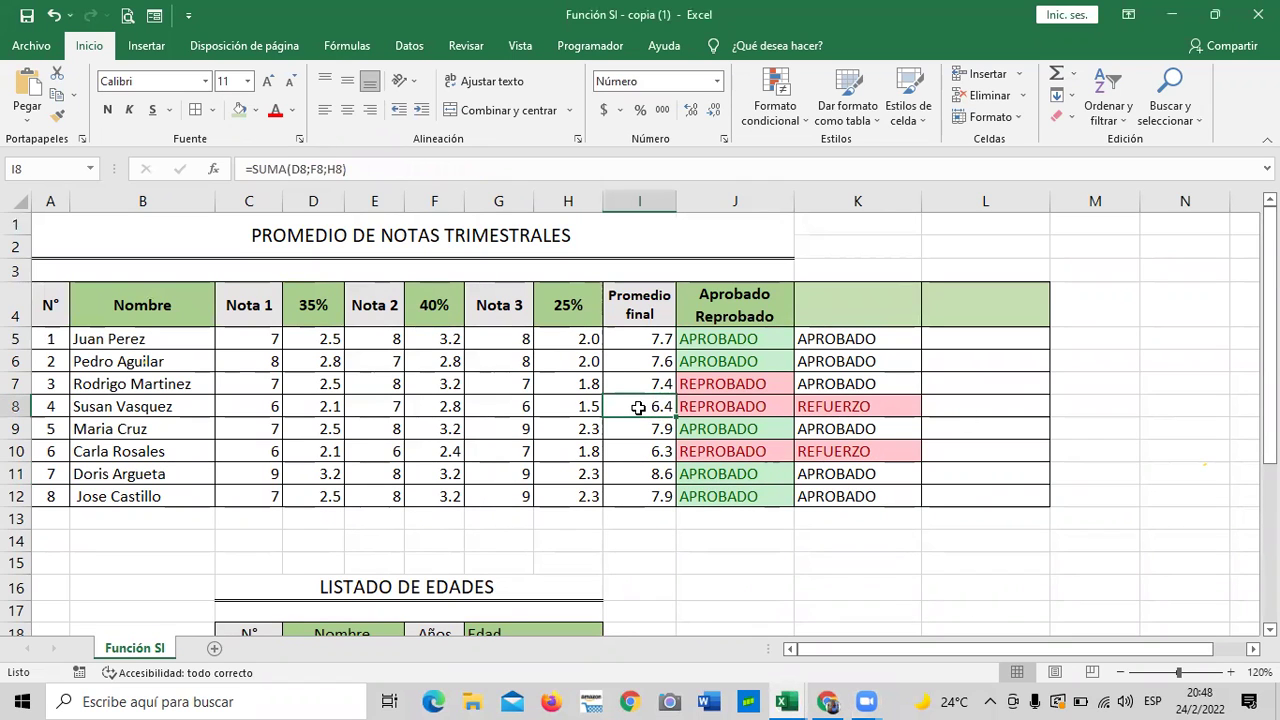
click(985, 411)
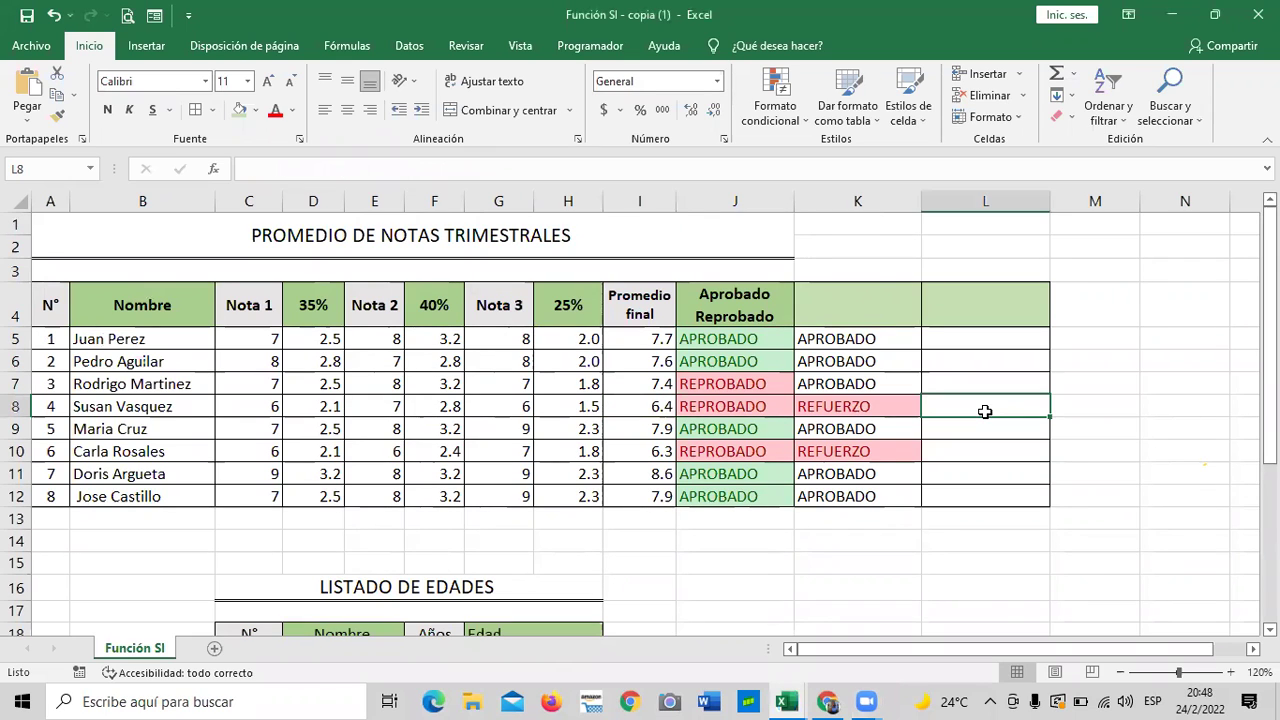
click(640, 408)
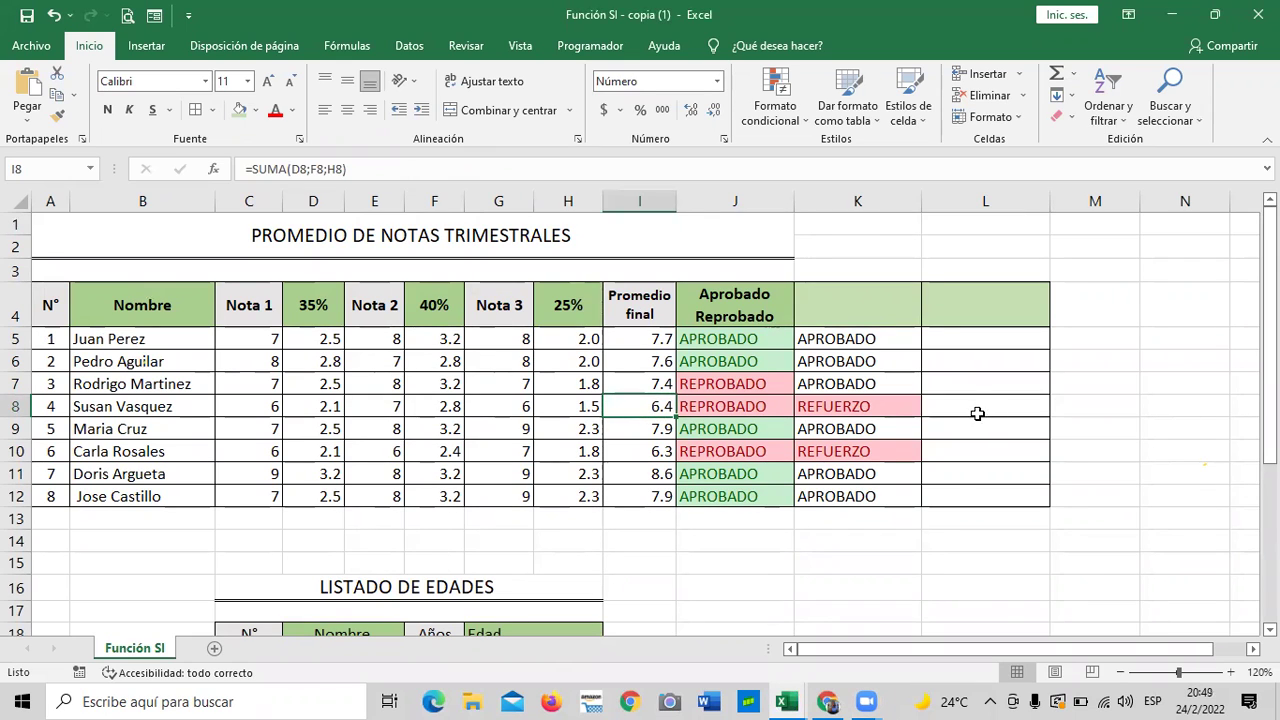
click(975, 410)
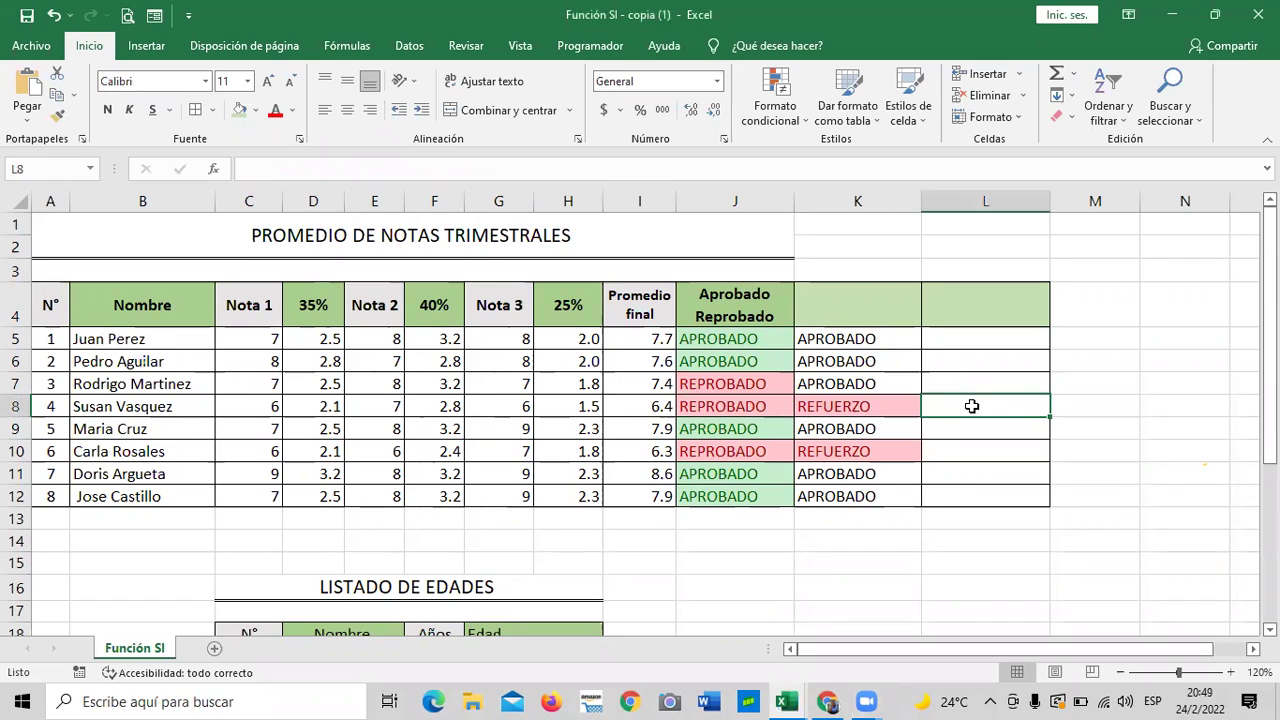
click(929, 452)
click(931, 410)
click(933, 456)
click(952, 405)
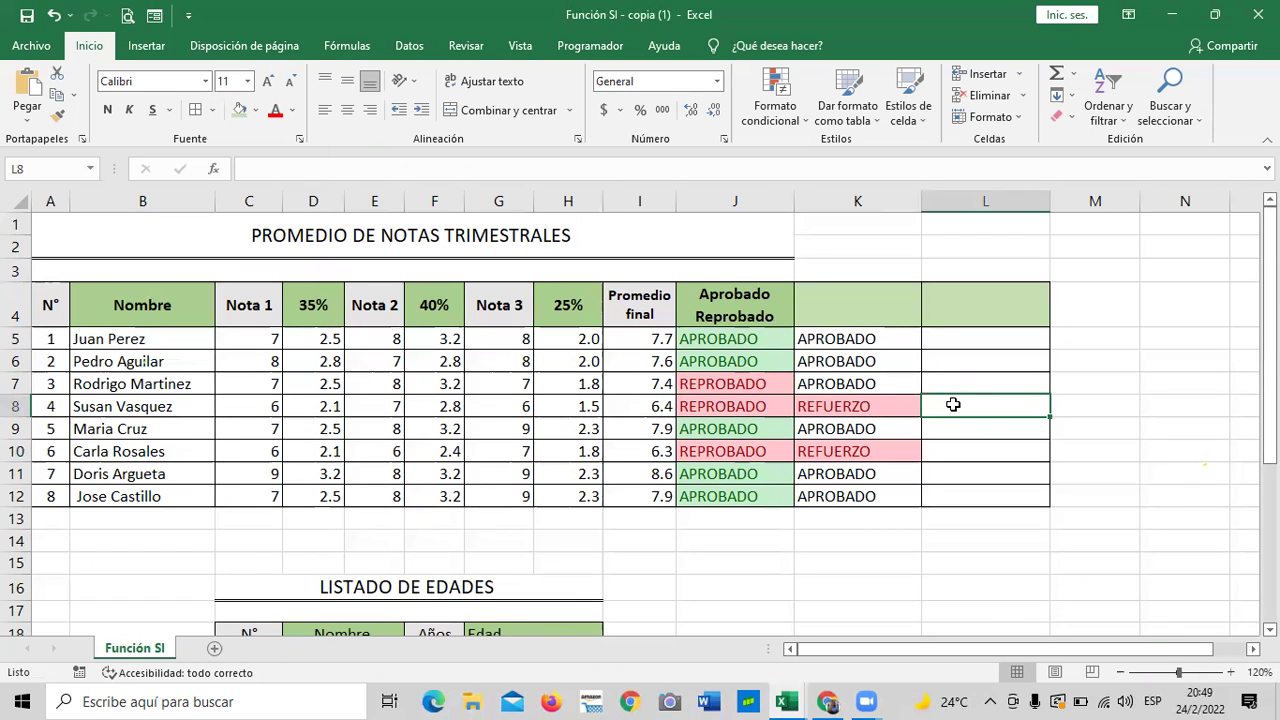
text(0.)
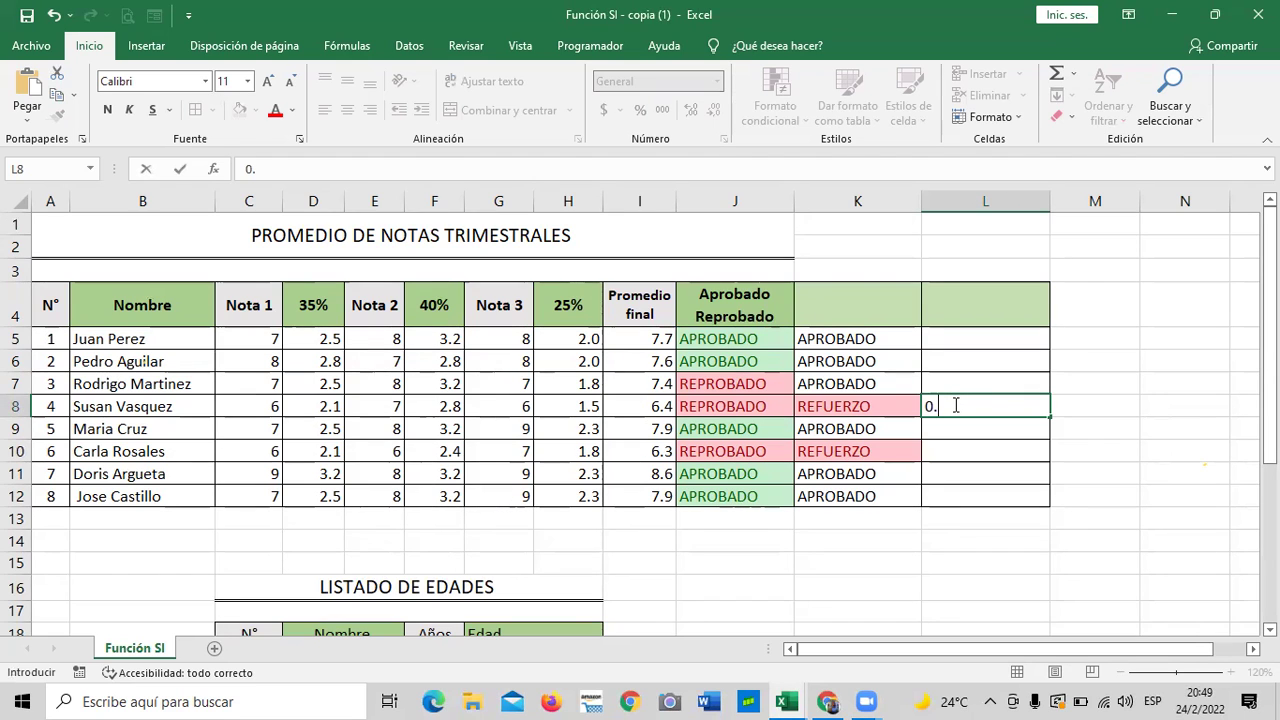
key(BackSpace)
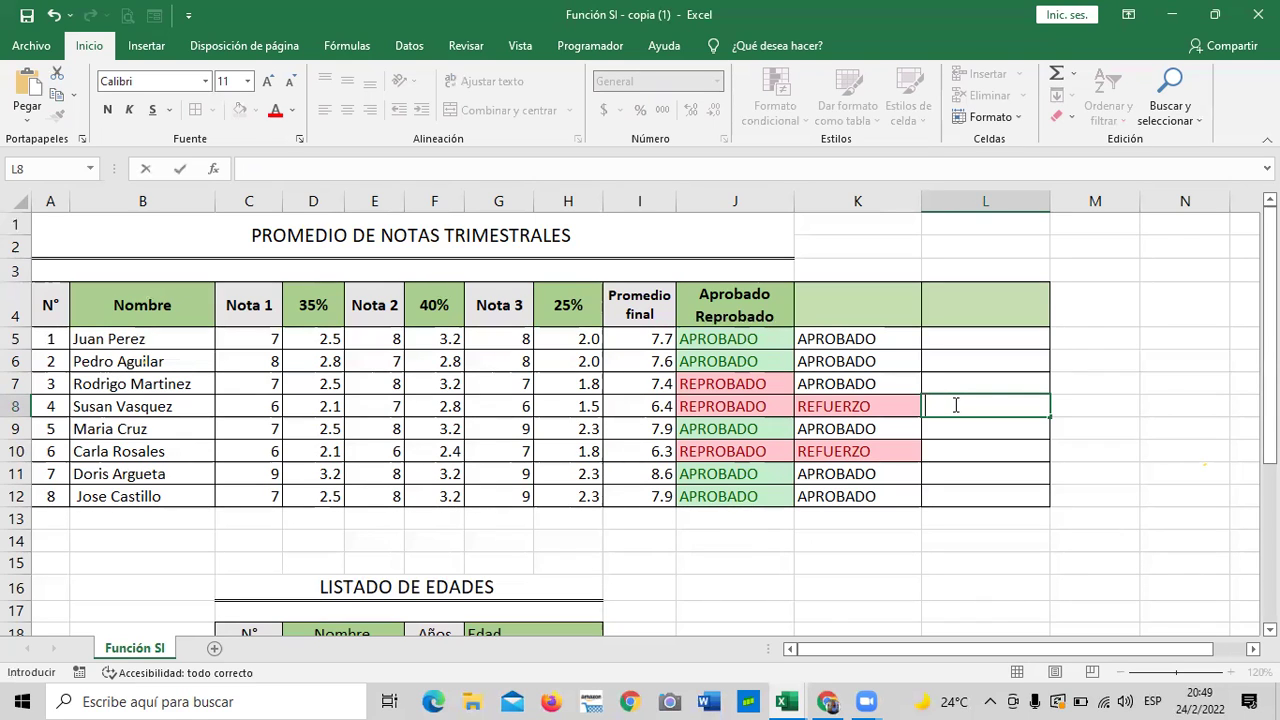
text(.)
key(Return)
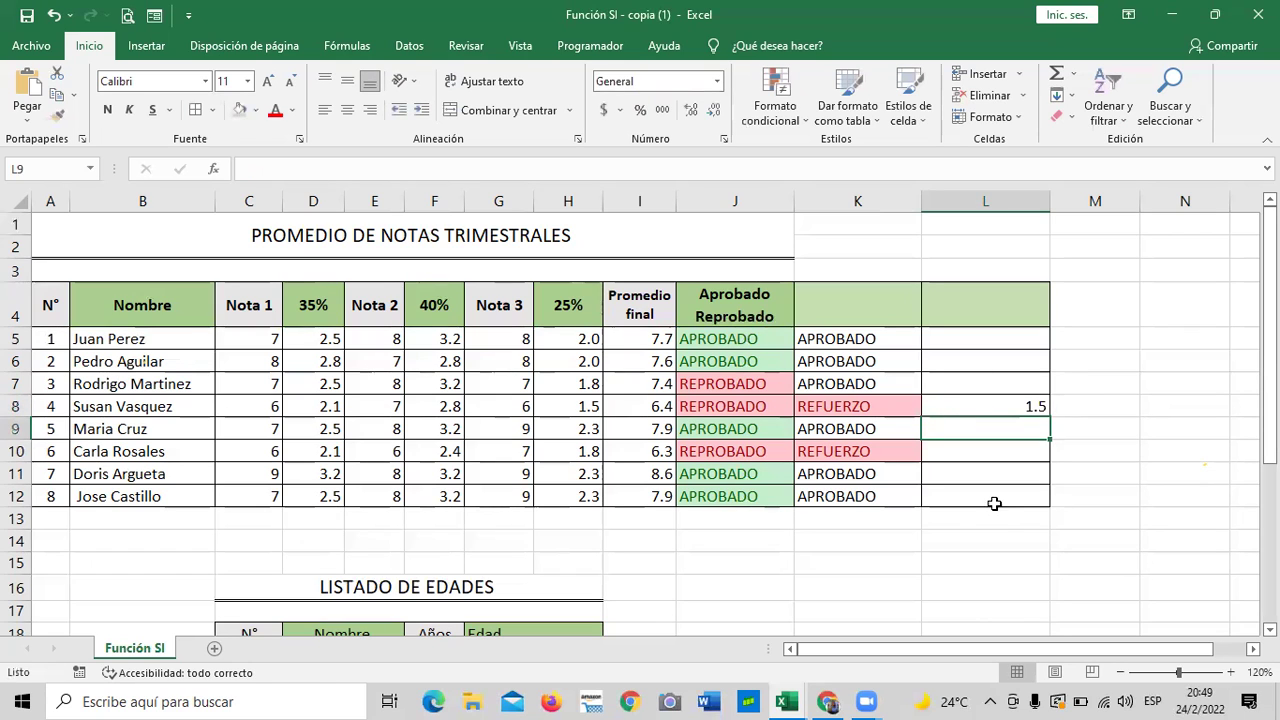
click(1005, 537)
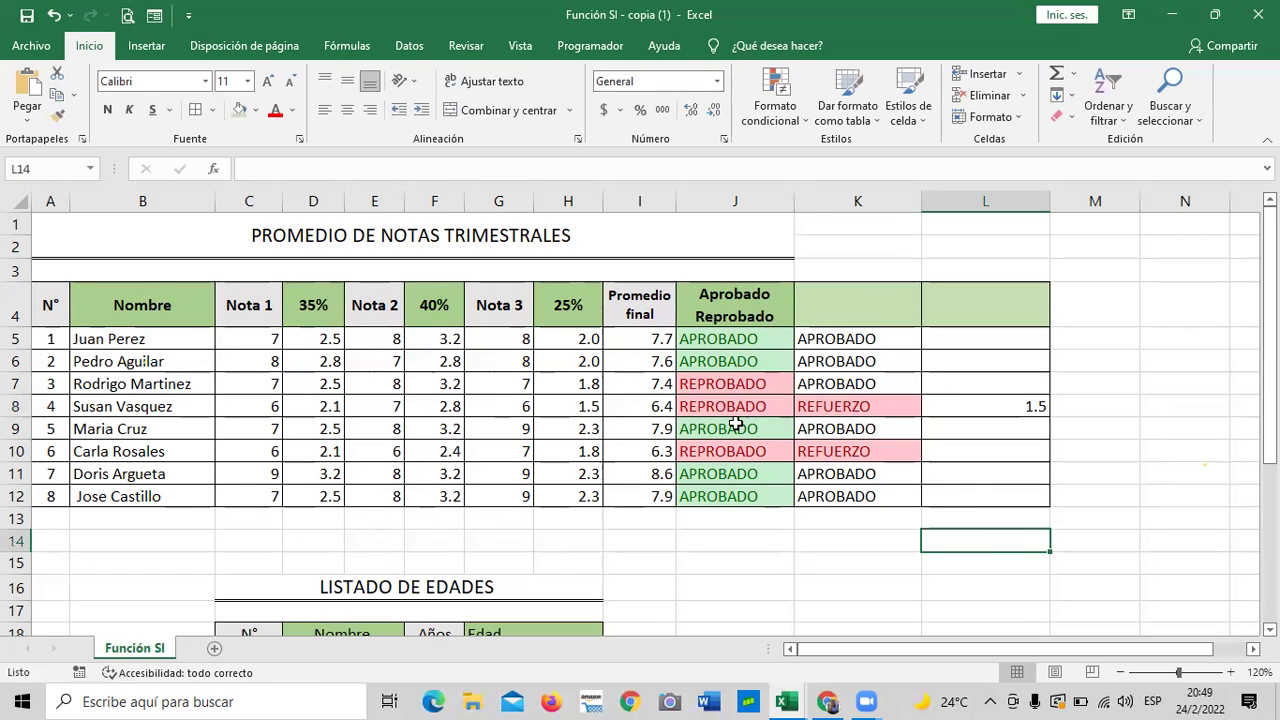
- Compare the final averages in rows 7, 8 and 10, and clear the value from L8
click(668, 411)
click(985, 411)
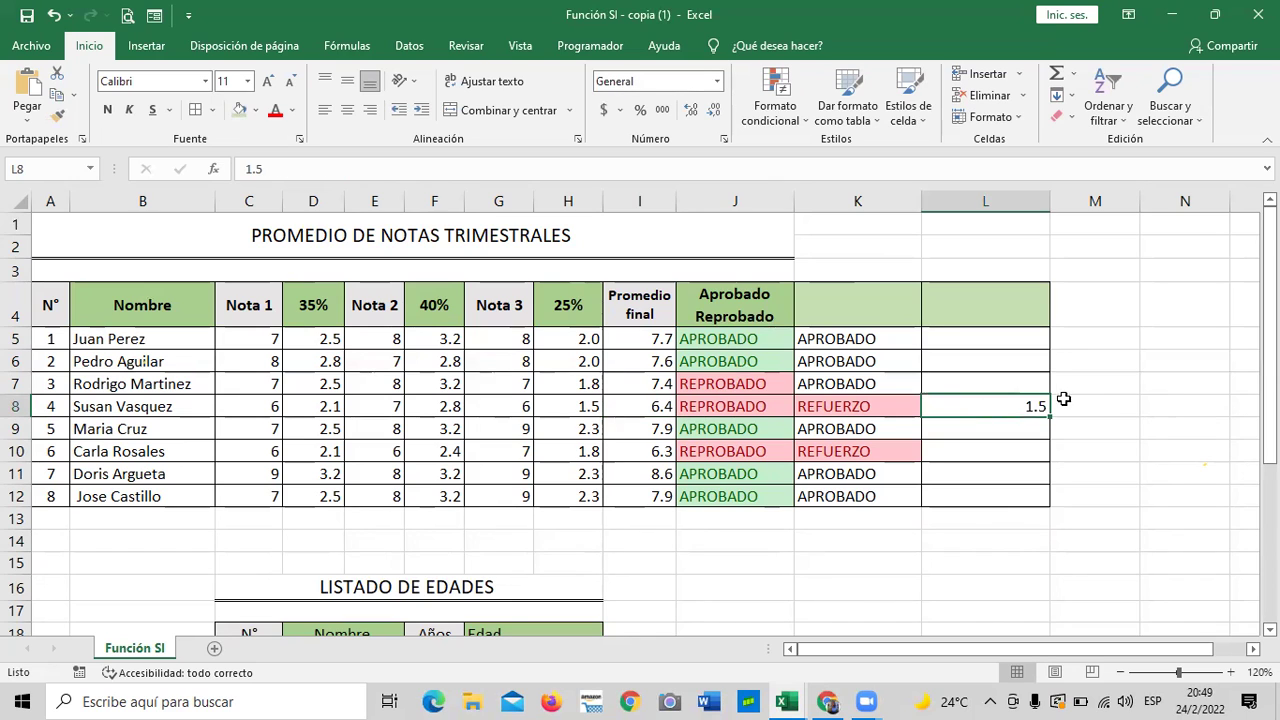
click(1097, 406)
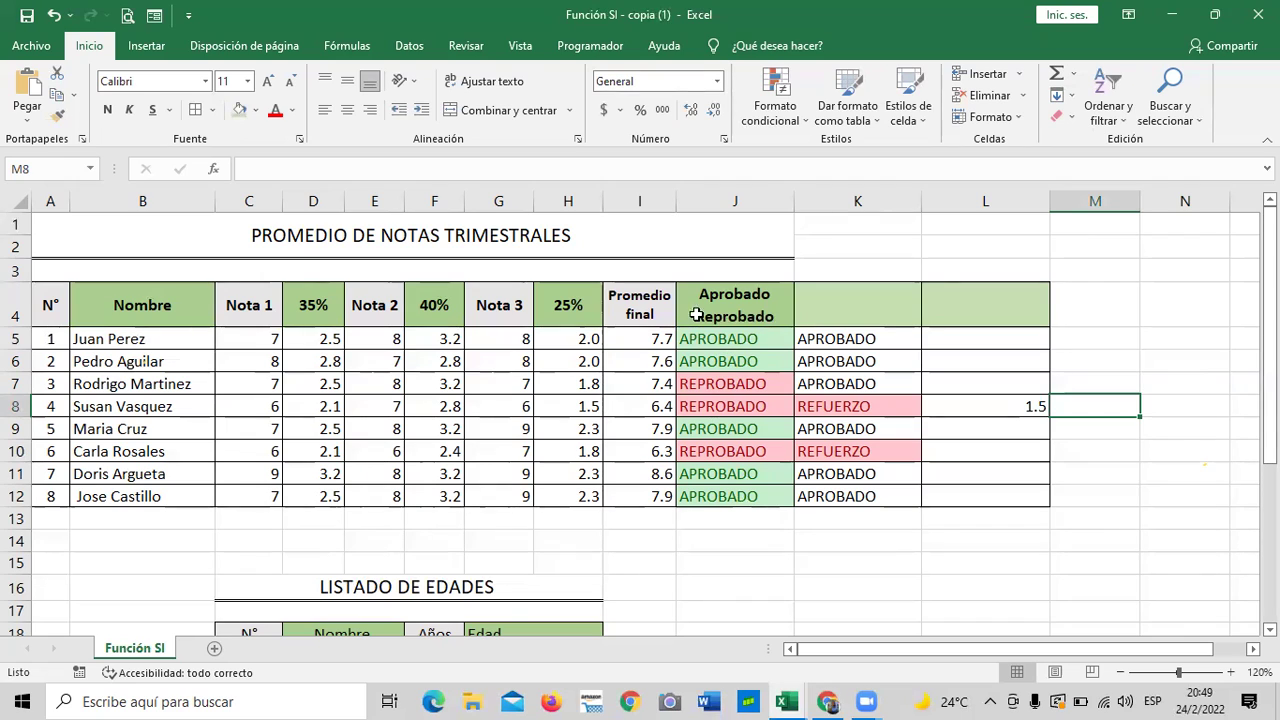
click(625, 384)
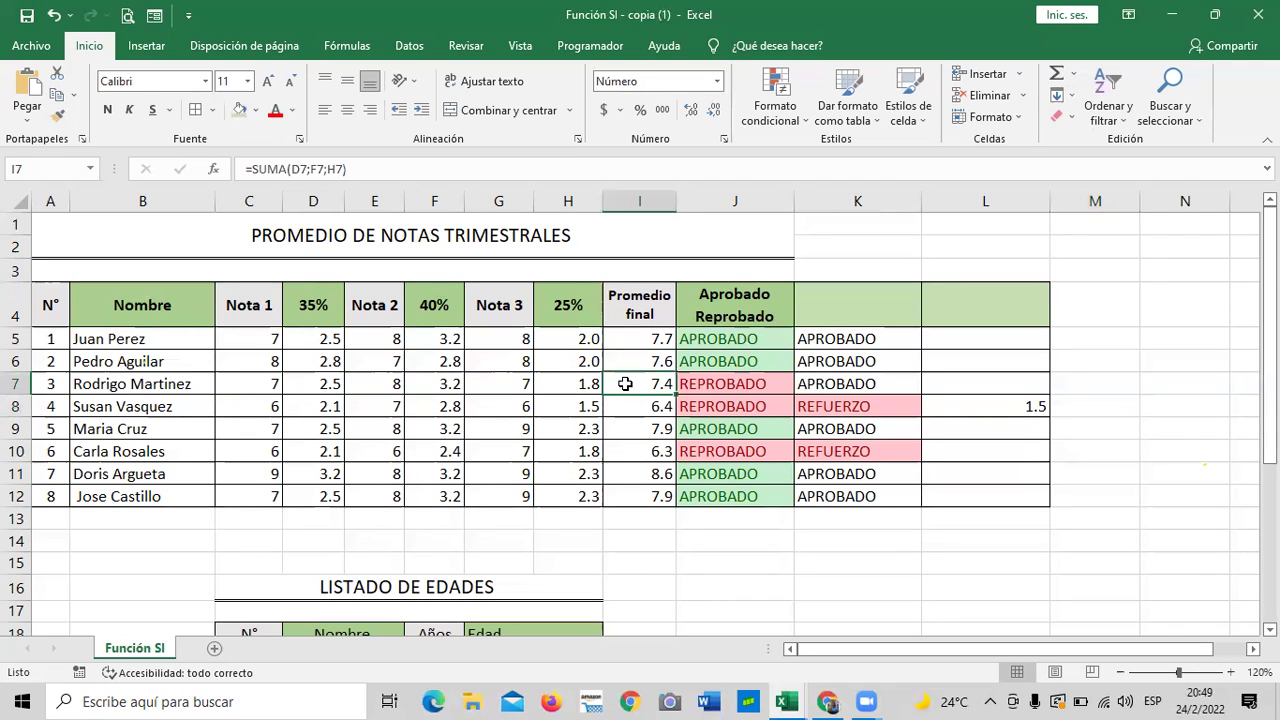
click(623, 451)
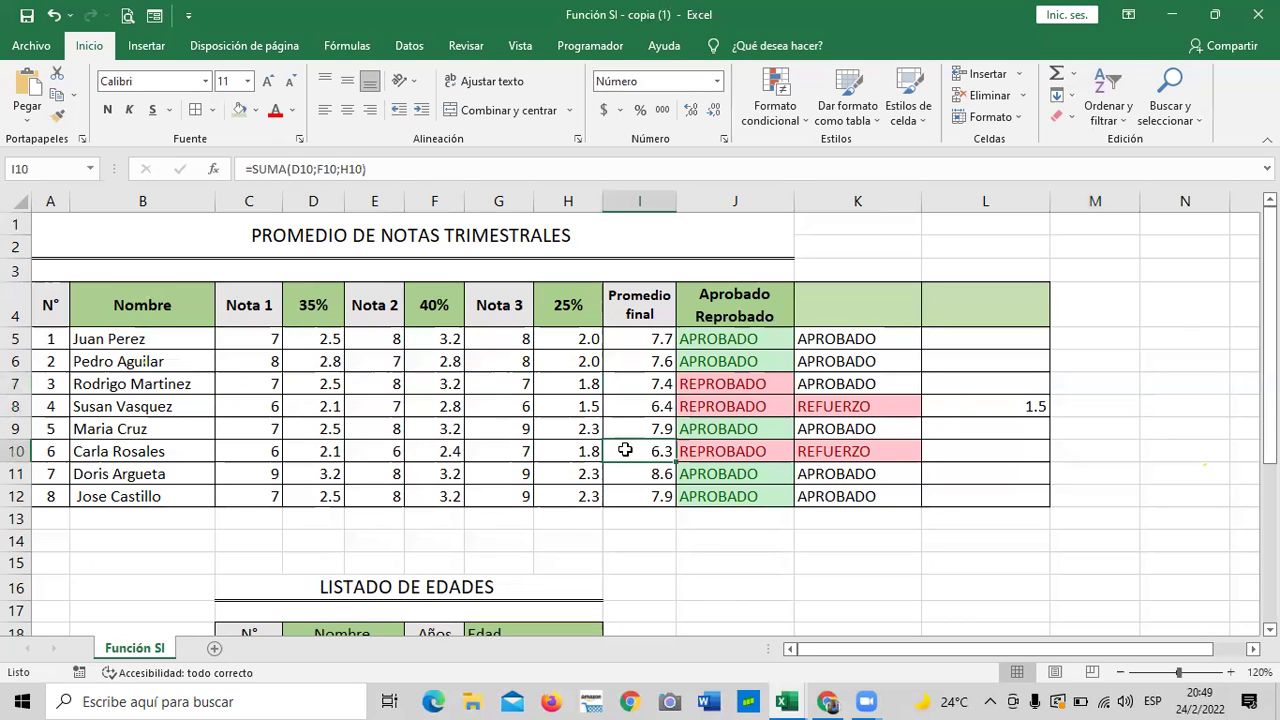
click(634, 384)
click(623, 449)
click(1008, 407)
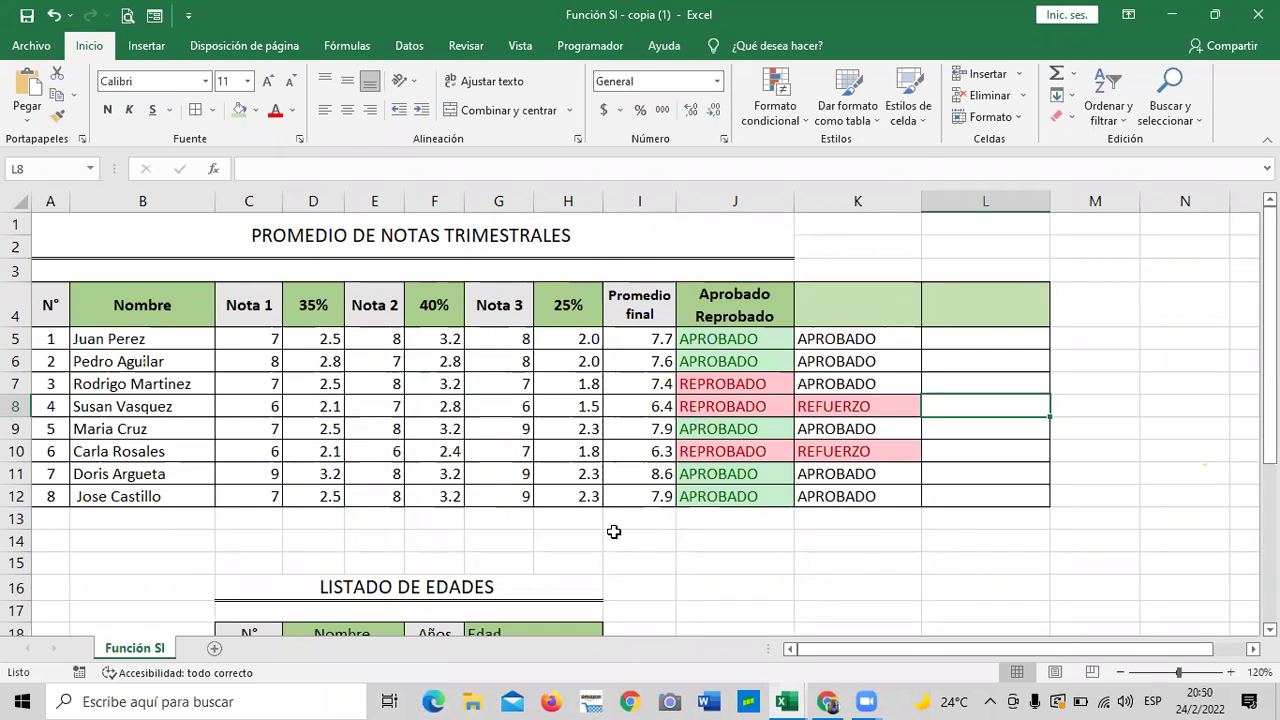
scroll(746, 531, down, 1)
click(877, 524)
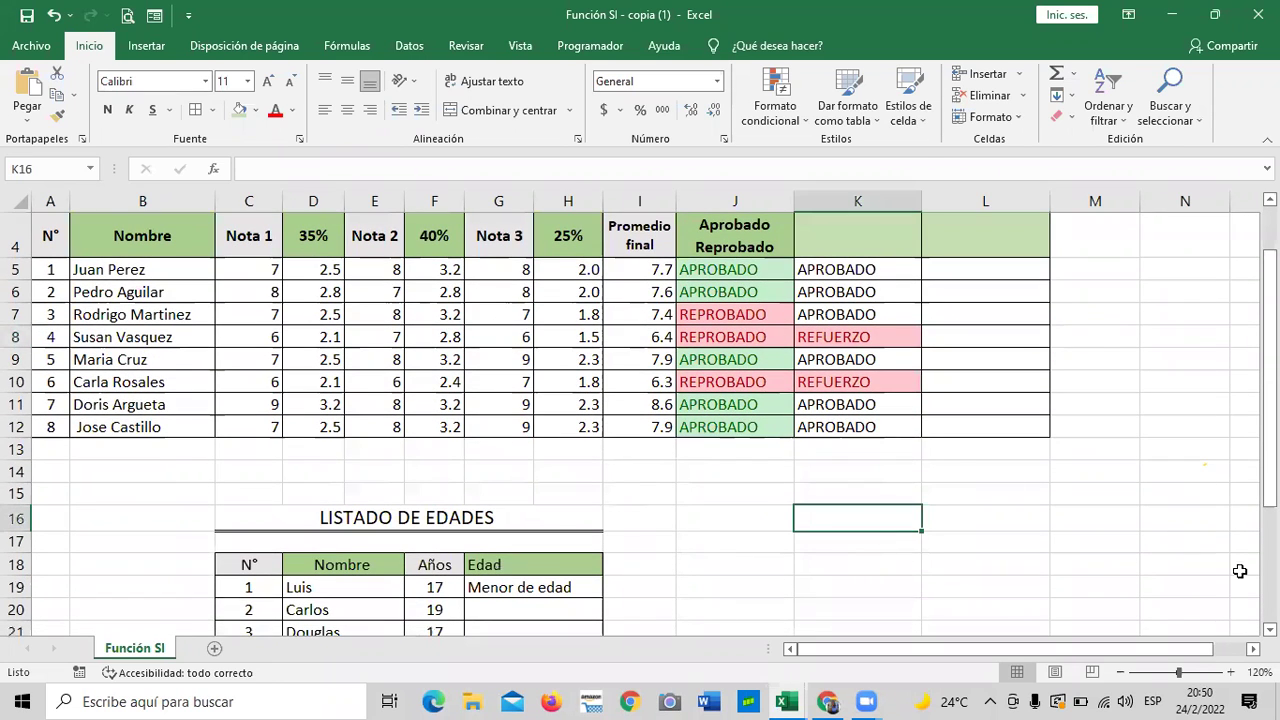
scroll(1060, 534, up, 1)
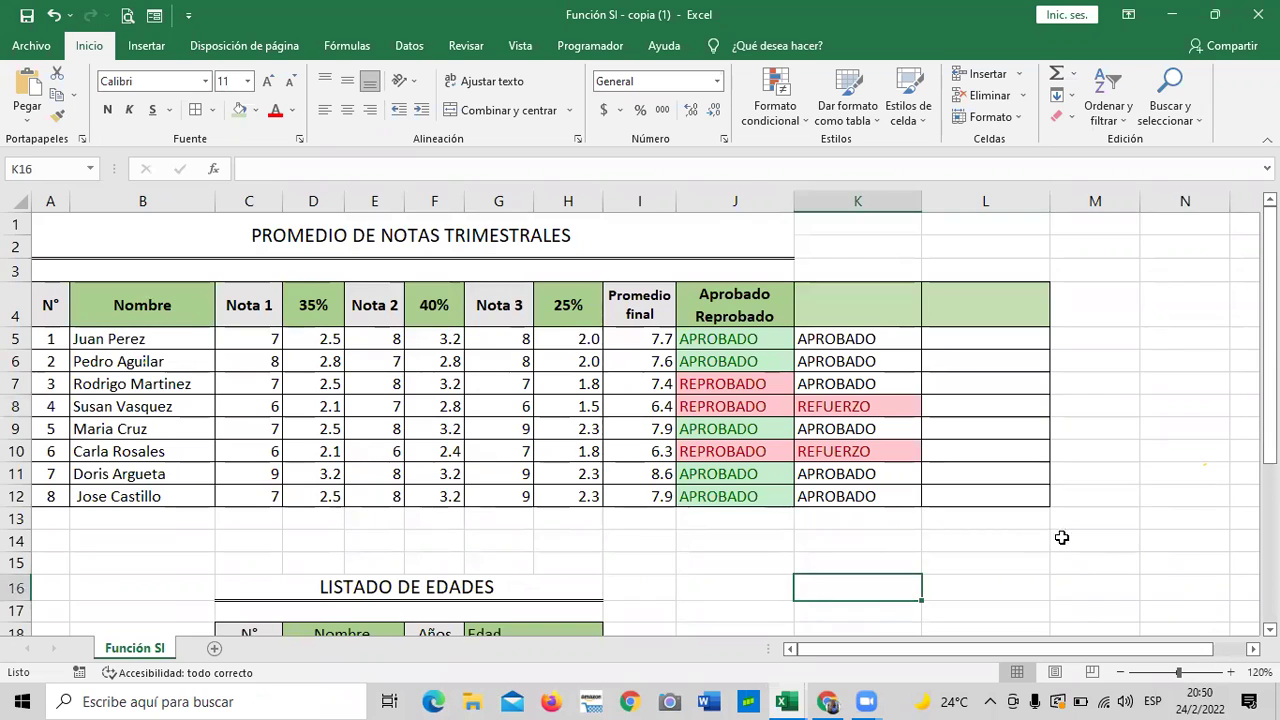
click(1142, 494)
click(945, 341)
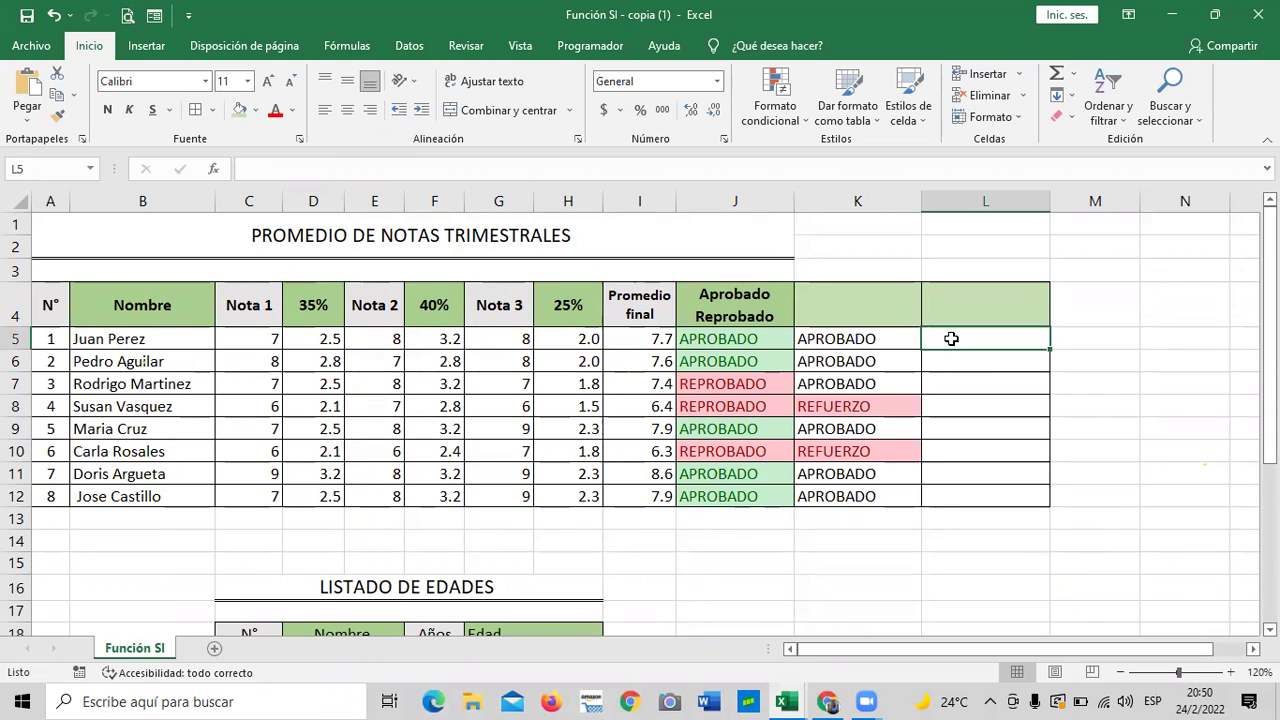
text(=)
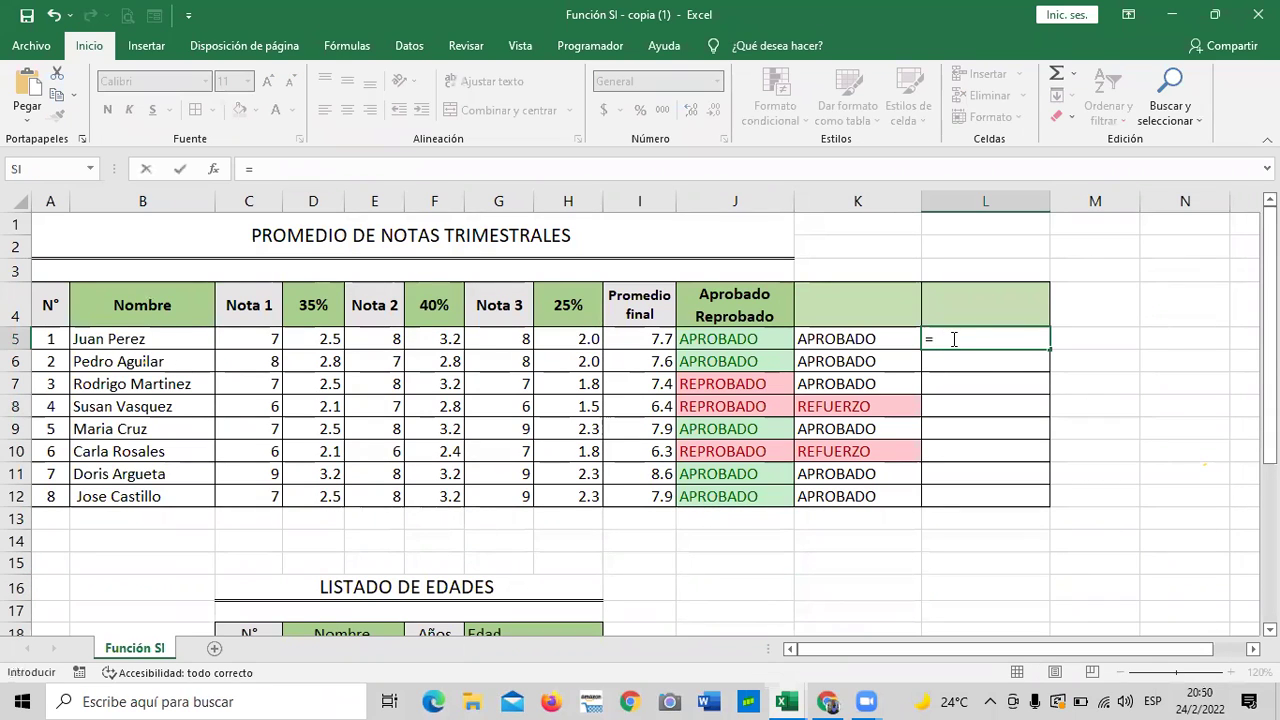
text(SI)
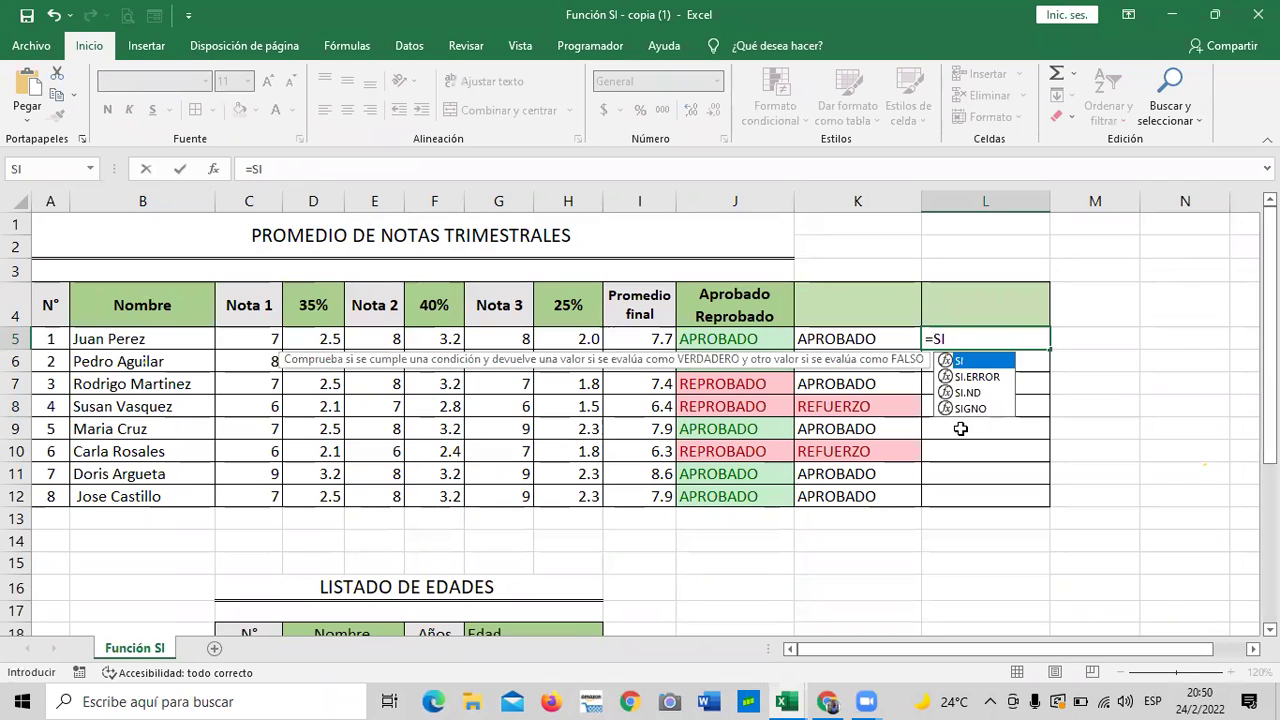
key(BackSpace)
key(BackSpace)
key(Escape)
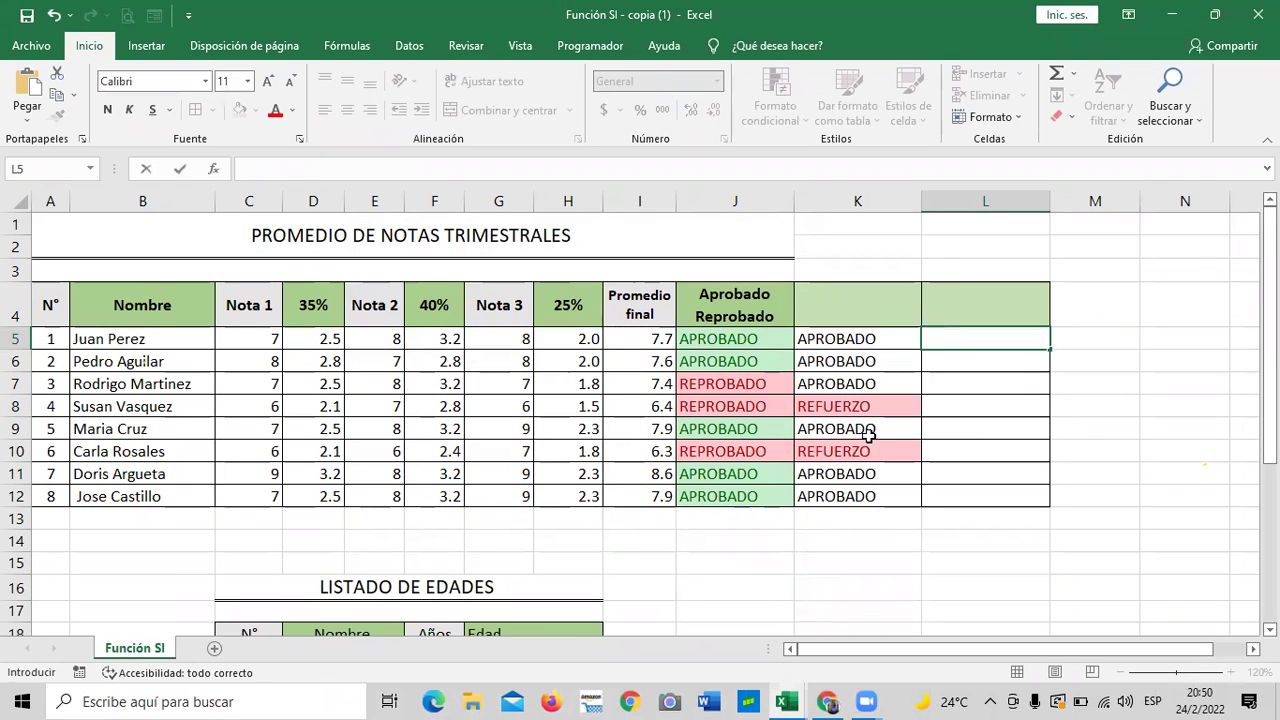
- Check the SI age formula in G19 of the LISTADO DE EDADES table and fill it down through row 25
click(764, 545)
scroll(550, 510, down, 2)
click(539, 495)
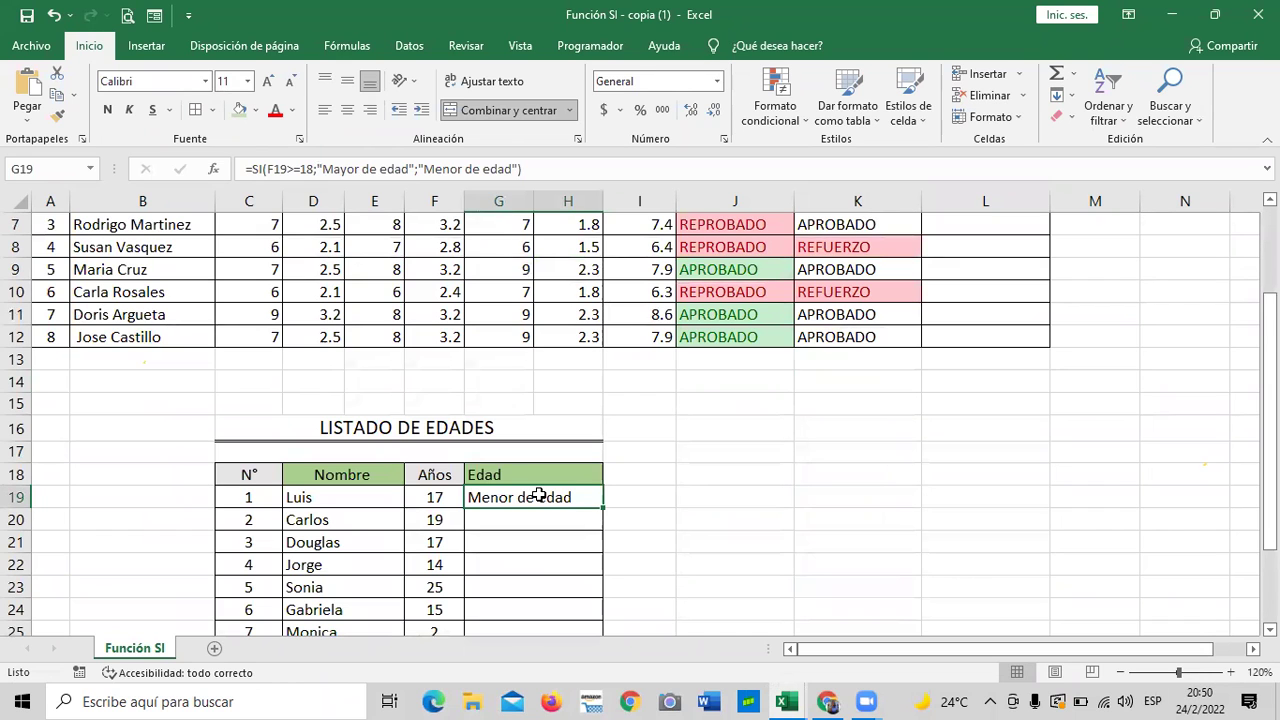
scroll(539, 495, down, 1)
click(554, 165)
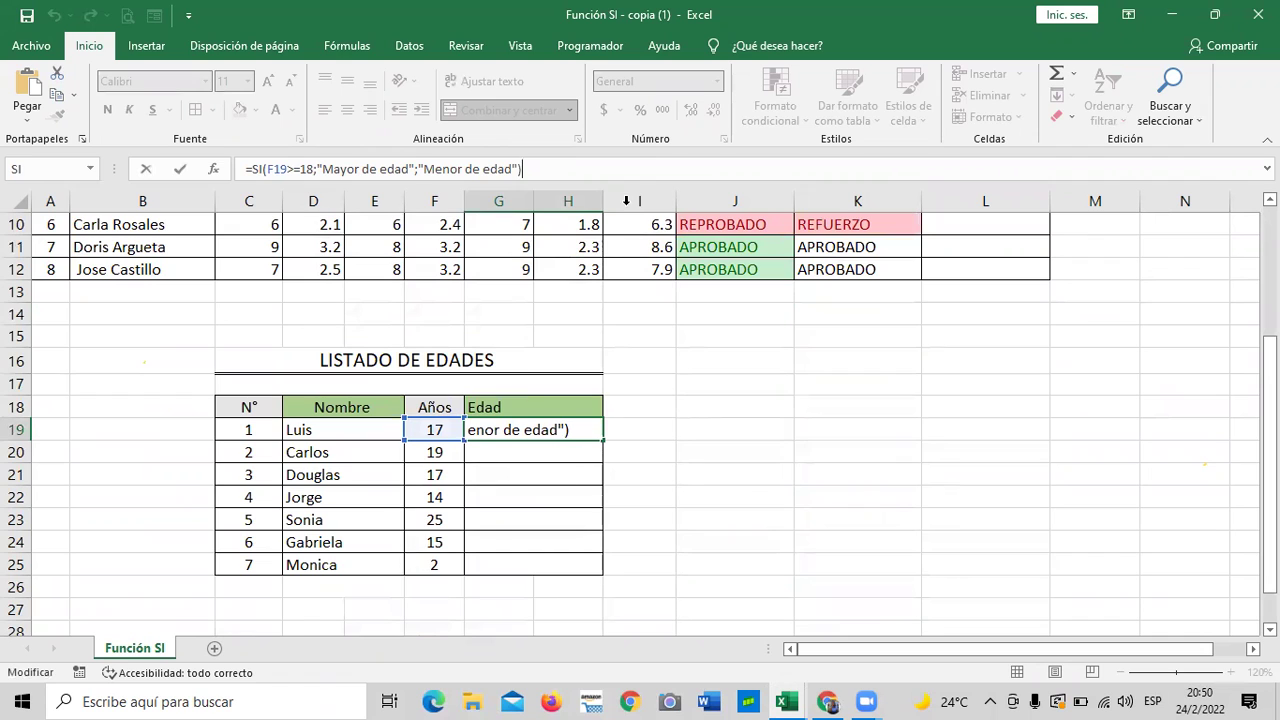
key(Return)
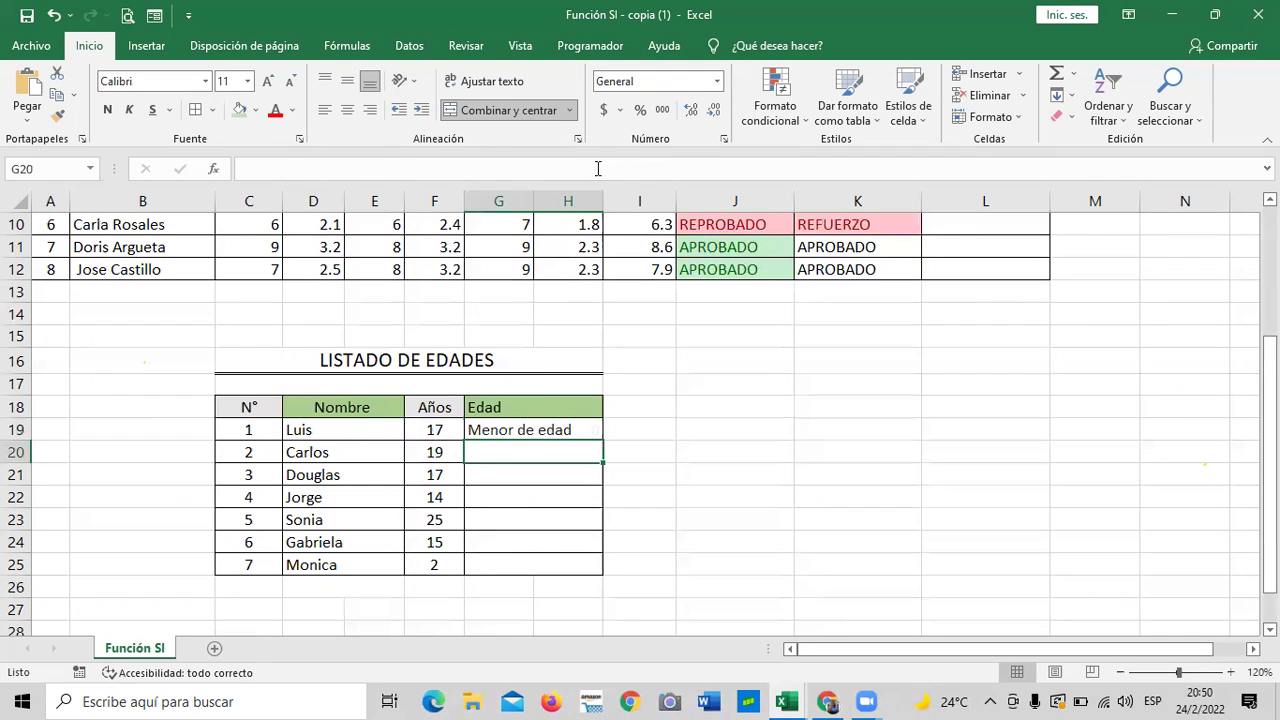
click(571, 426)
drag(602, 441, 590, 572)
click(678, 512)
click(863, 450)
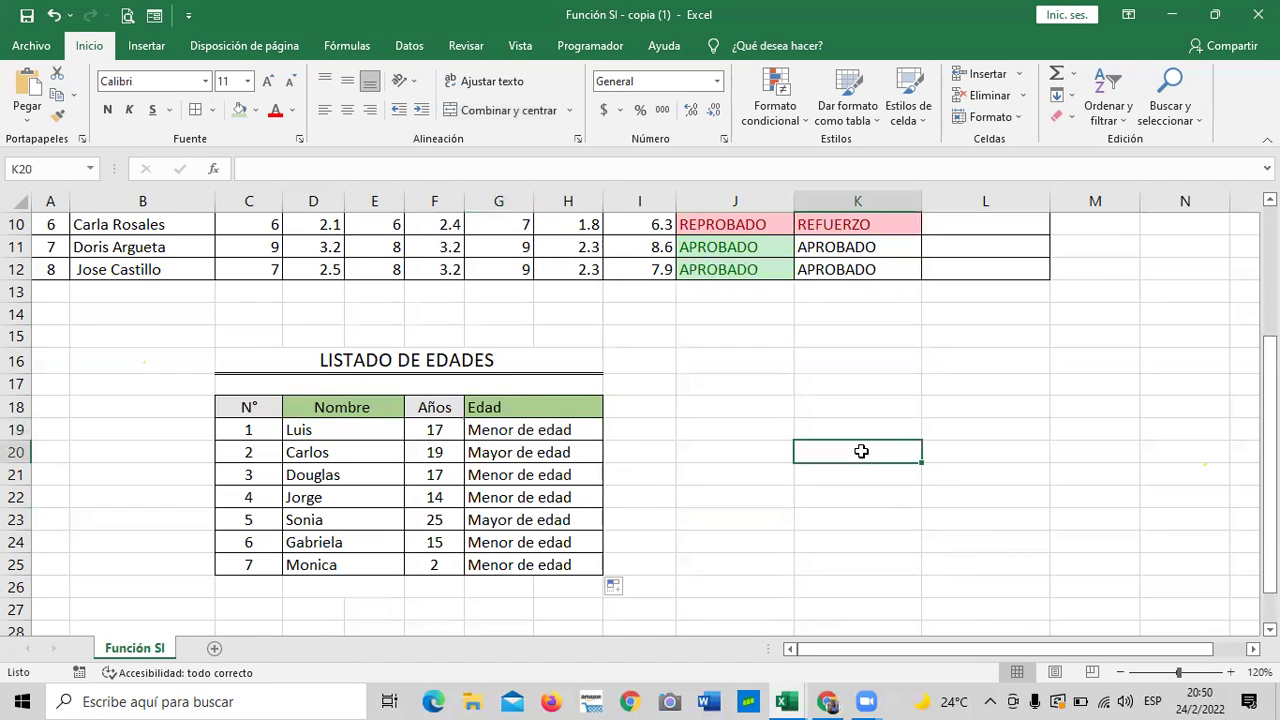
- Switch to the Laboratorio Practico workbook and look over the monthly and hourly employee data on the Ejercicio de Planilla (2) sheet
mouse_move(787, 700)
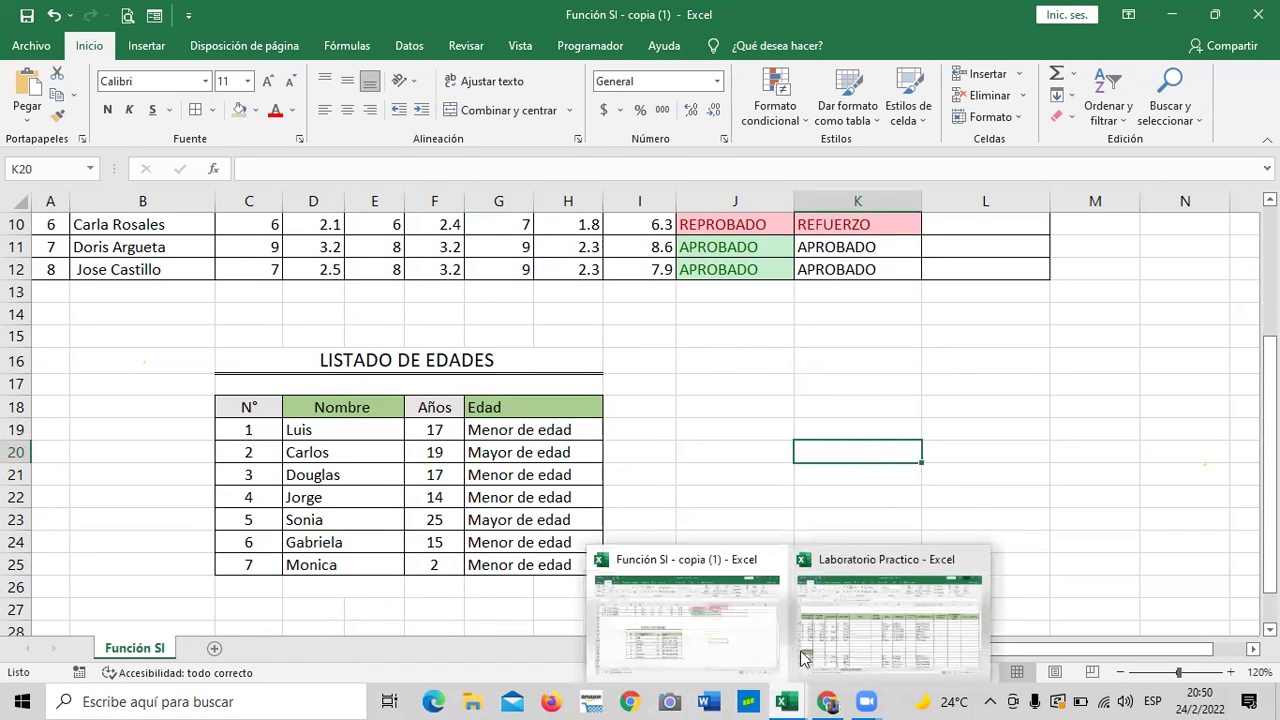
click(842, 569)
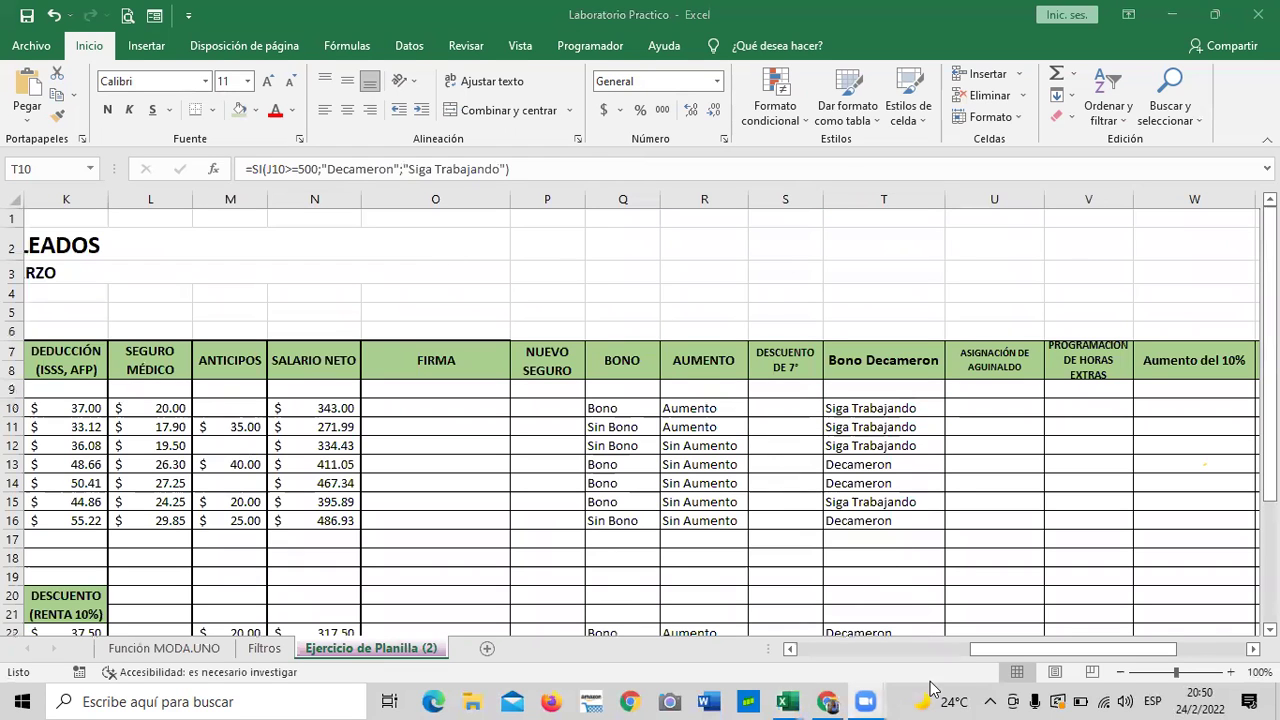
click(986, 652)
drag(1008, 652, 830, 612)
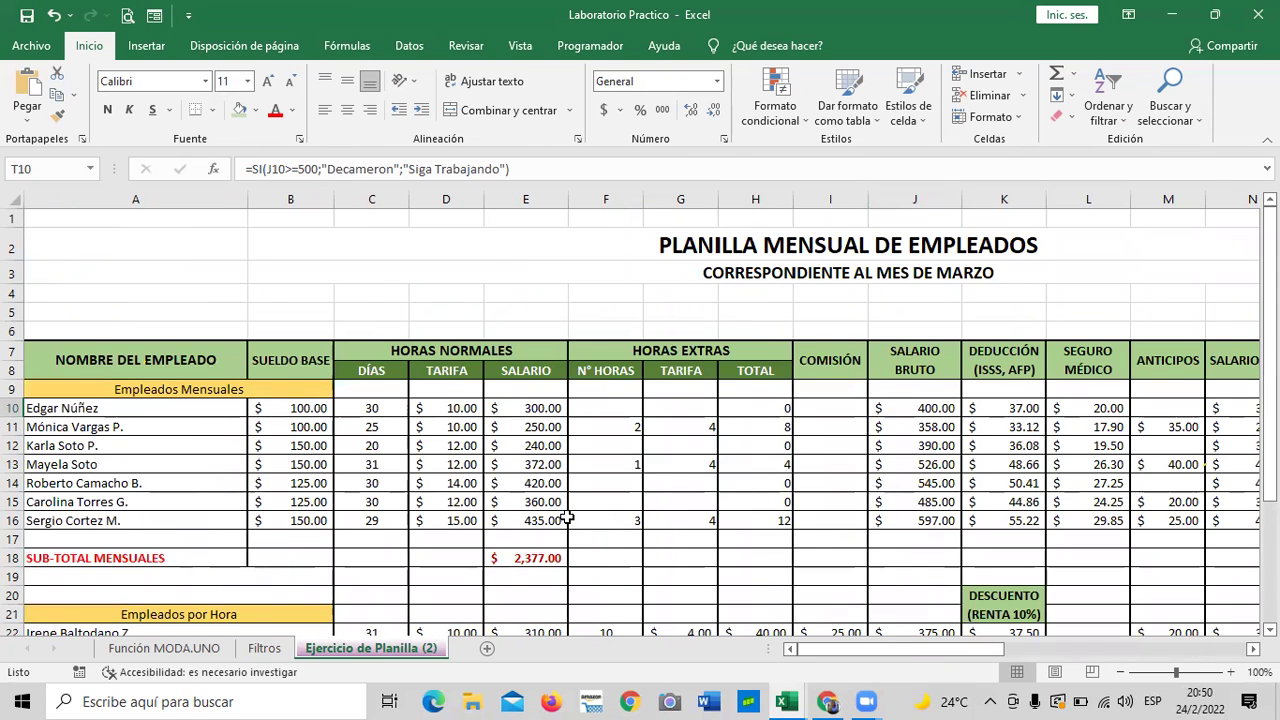
scroll(567, 517, down, 3)
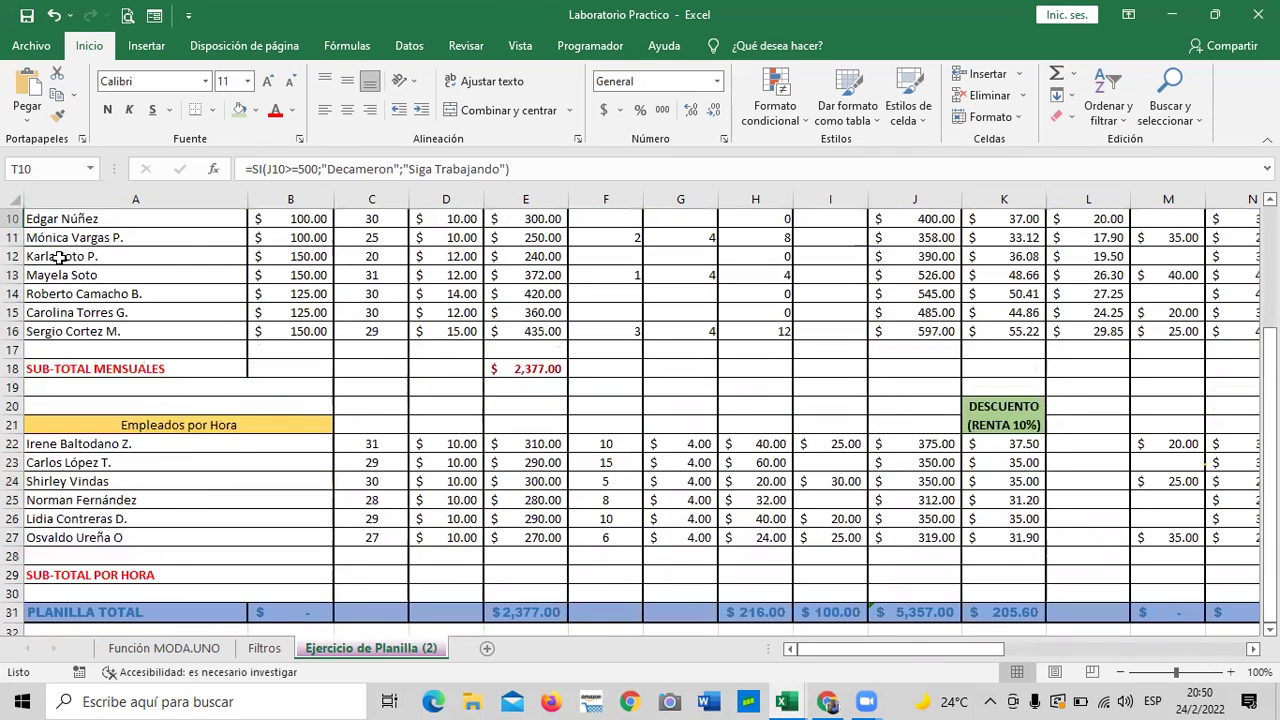
scroll(470, 470, up, 1)
scroll(553, 486, down, 1)
click(921, 452)
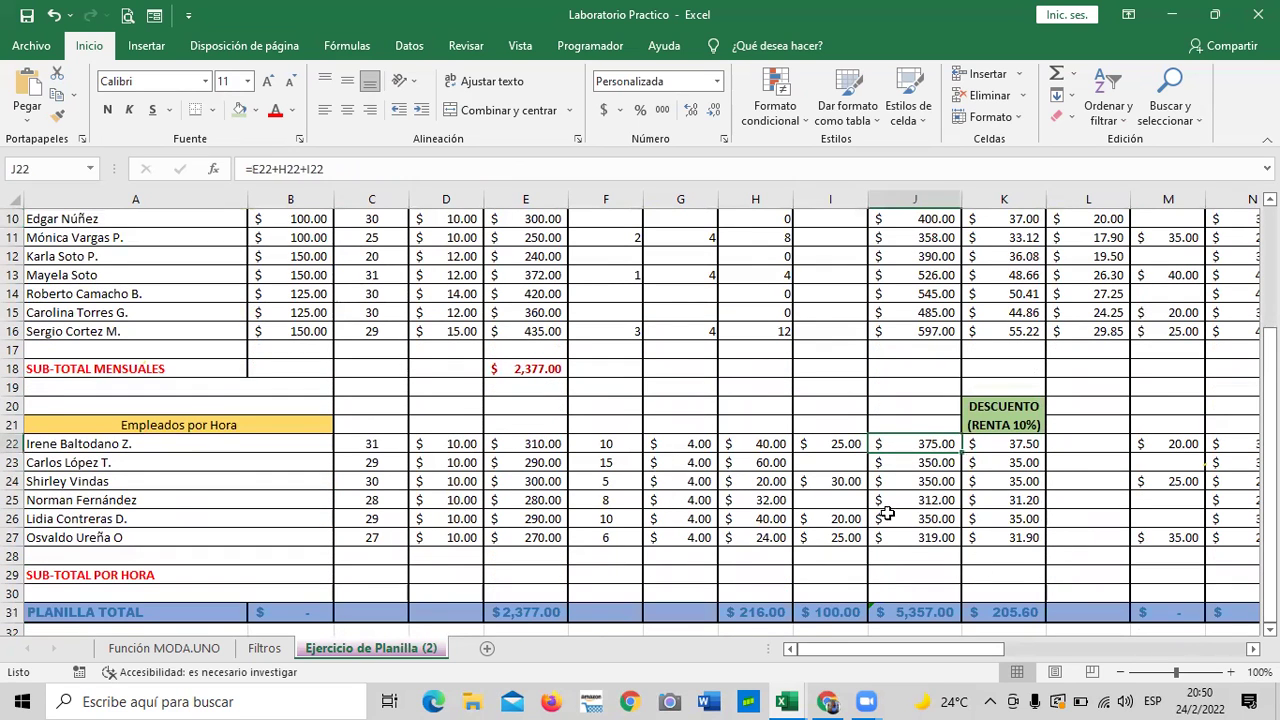
drag(929, 651, 1120, 650)
scroll(964, 557, up, 2)
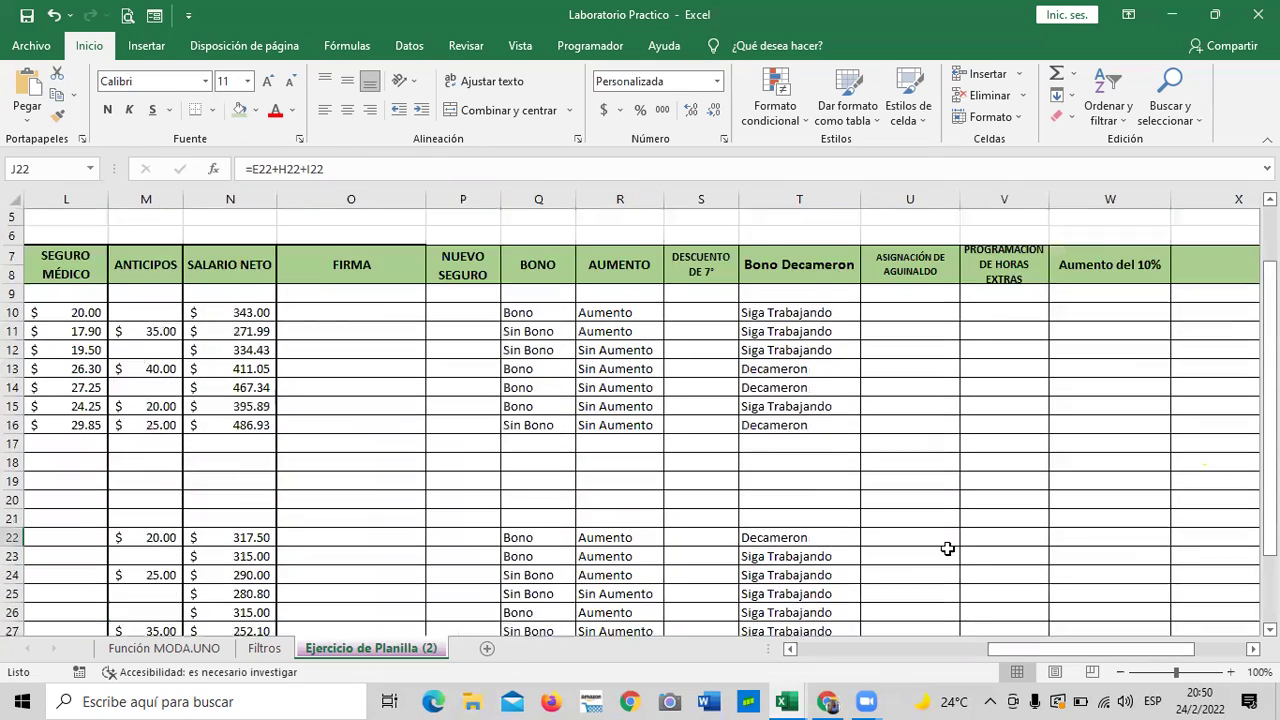
drag(1016, 651, 1012, 657)
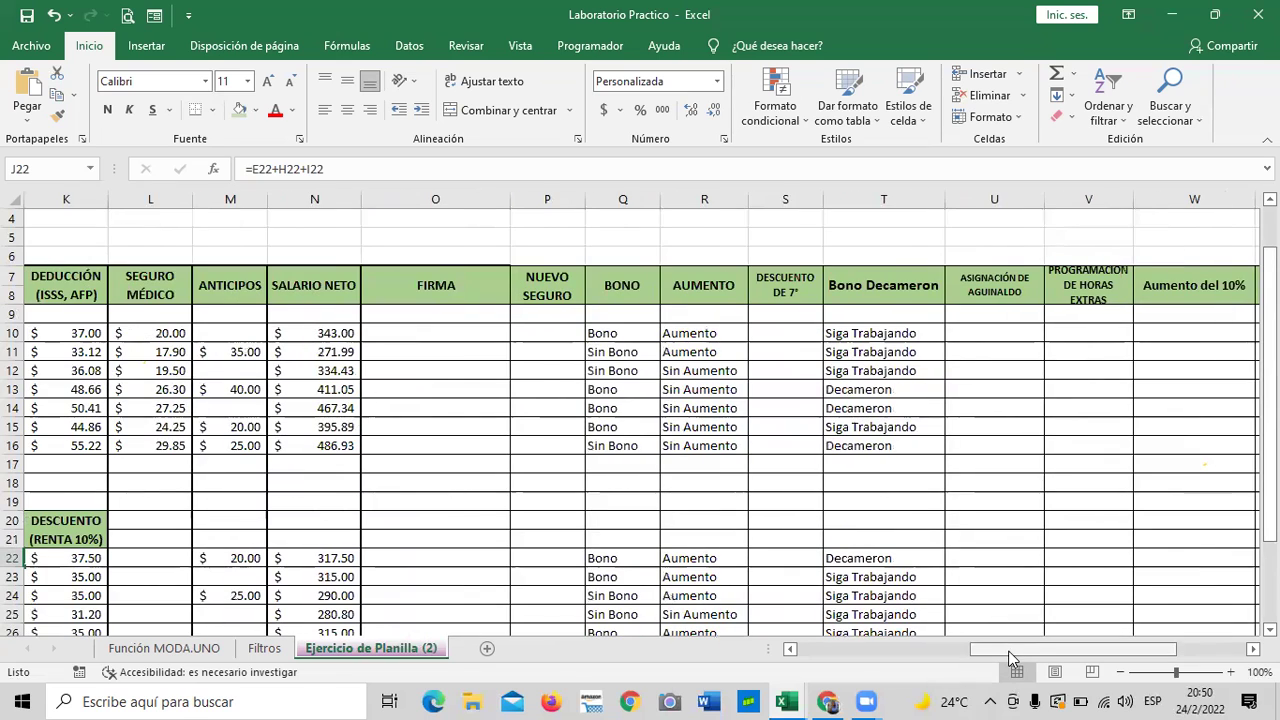
- Inspect the SI formula in Q10 of the BONO column without changing it
click(634, 330)
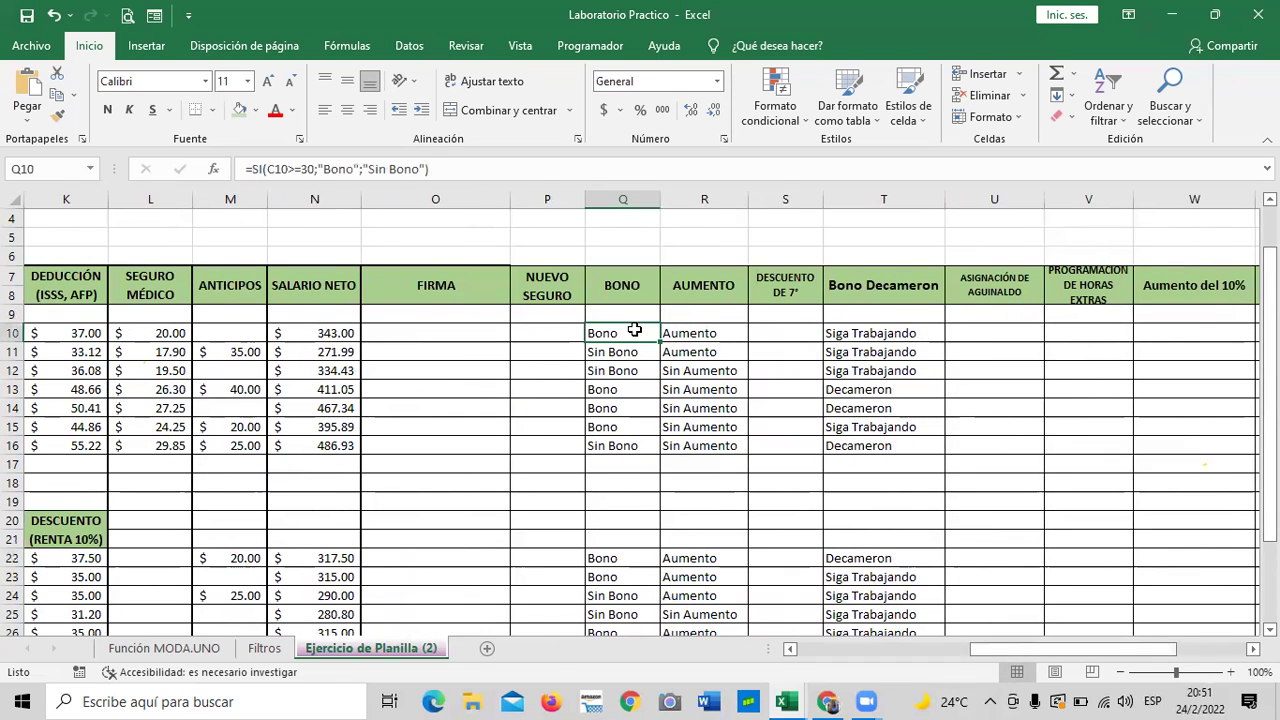
click(552, 165)
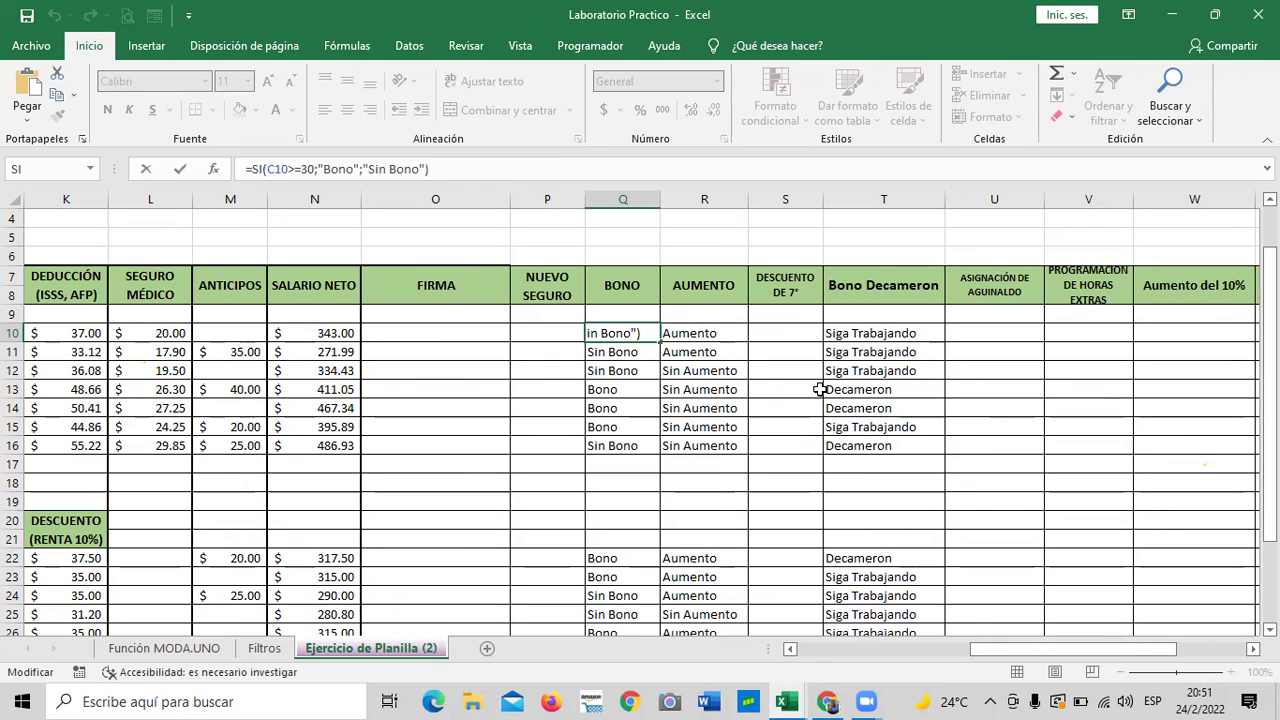
key(Return)
- Reduce the sheet zoom to 90% and review the monthly employees' worked days in the DÍAS column
drag(992, 649, 984, 647)
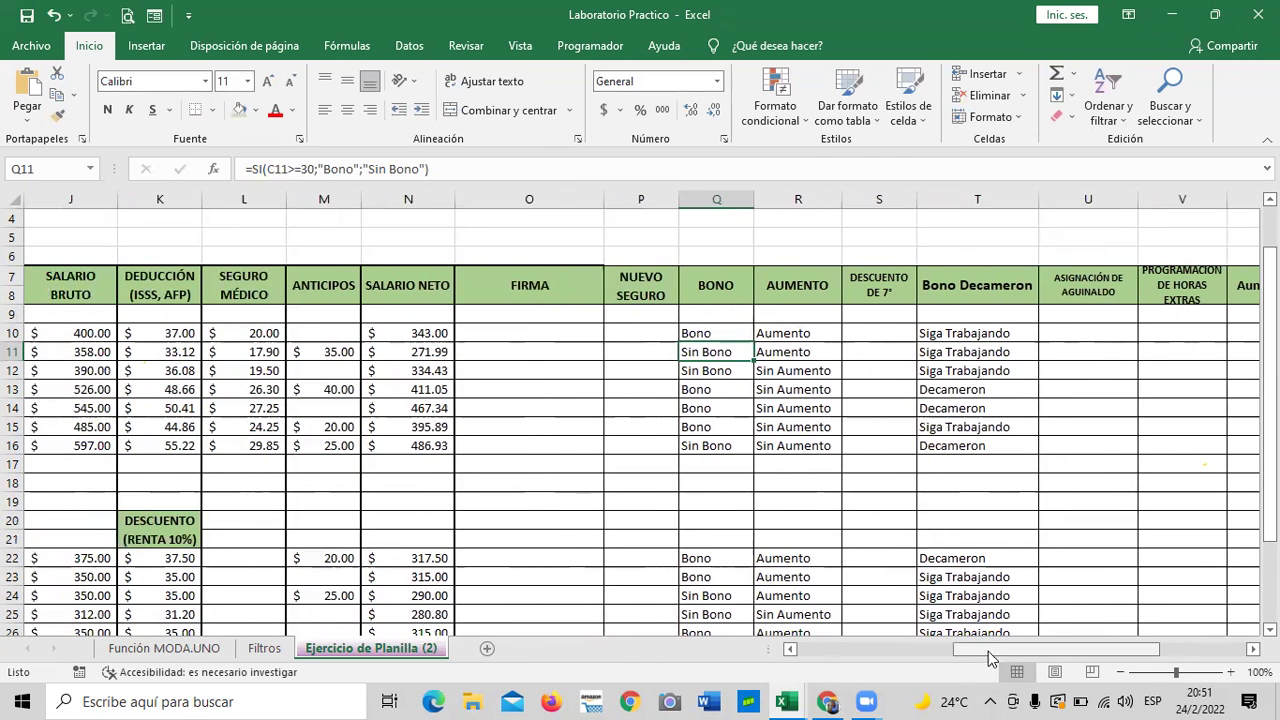
click(1130, 672)
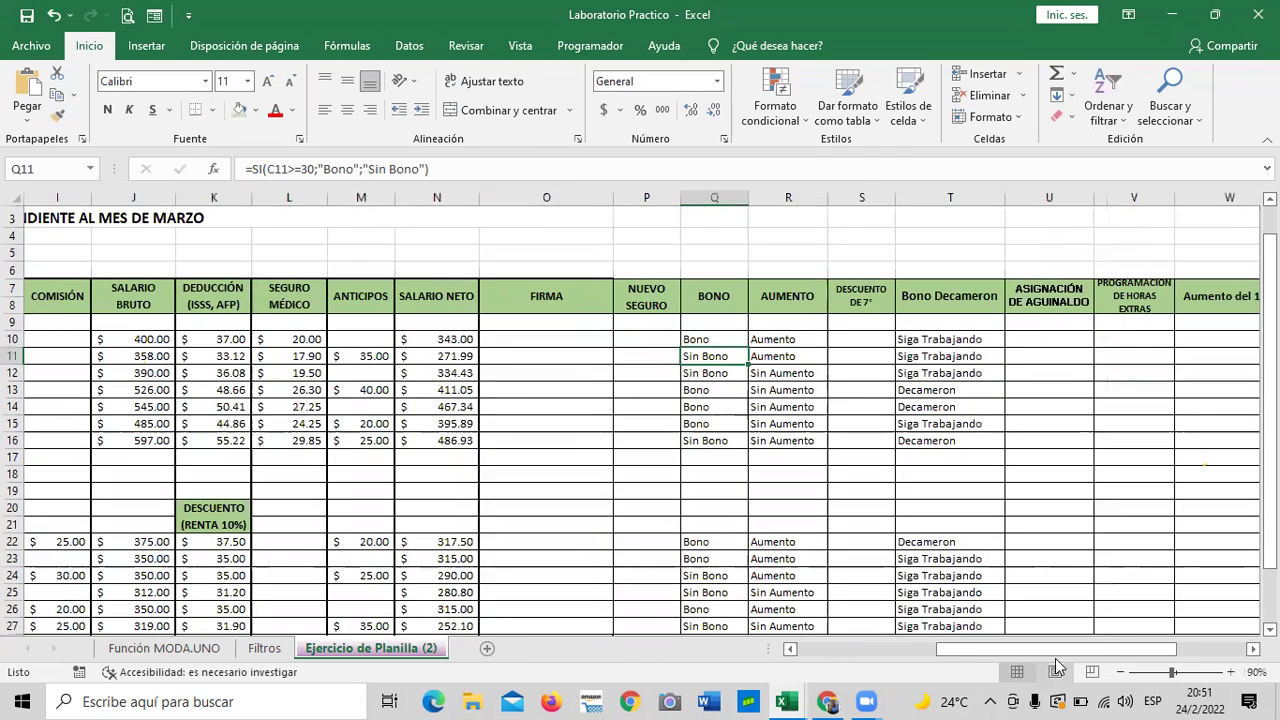
click(1040, 652)
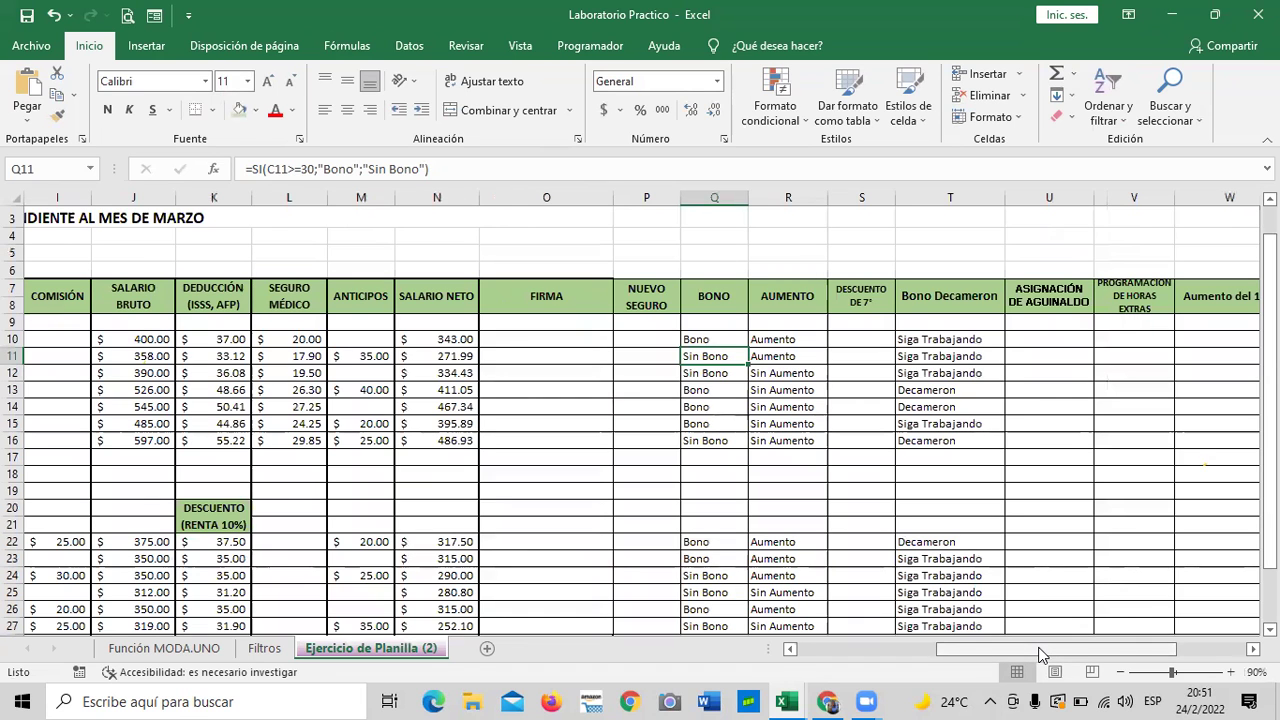
drag(1031, 647, 900, 664)
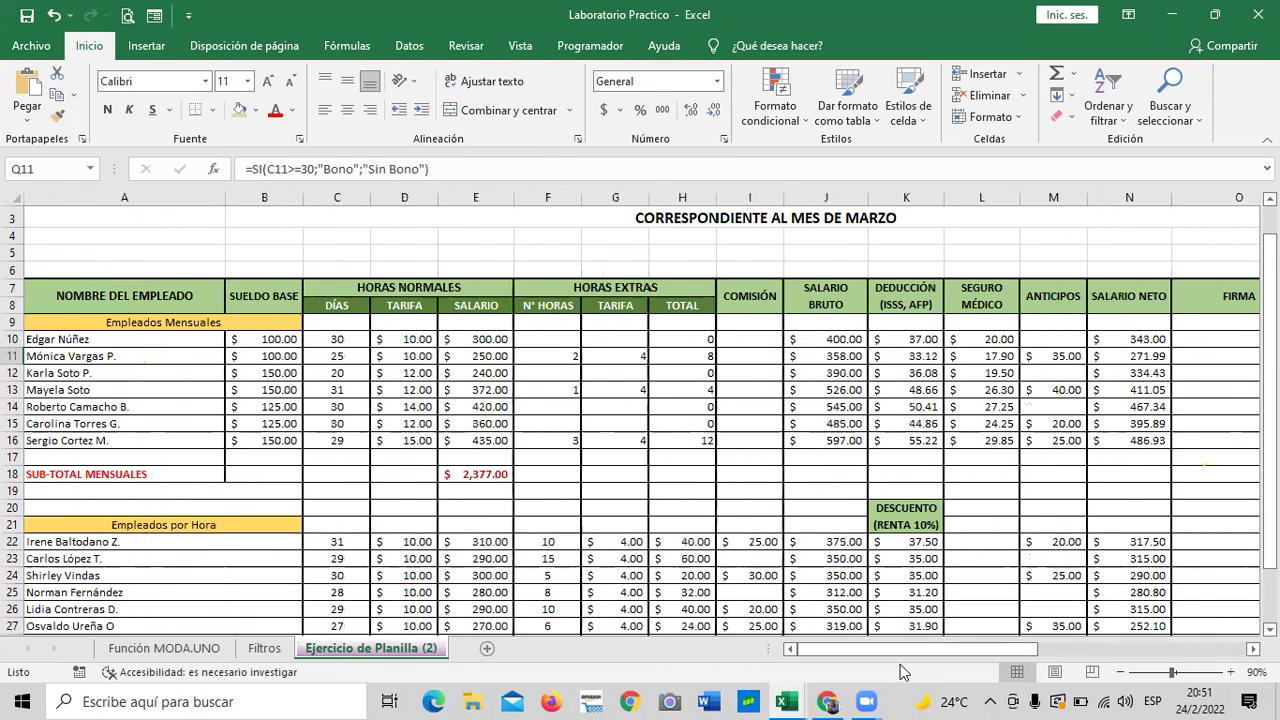
click(352, 188)
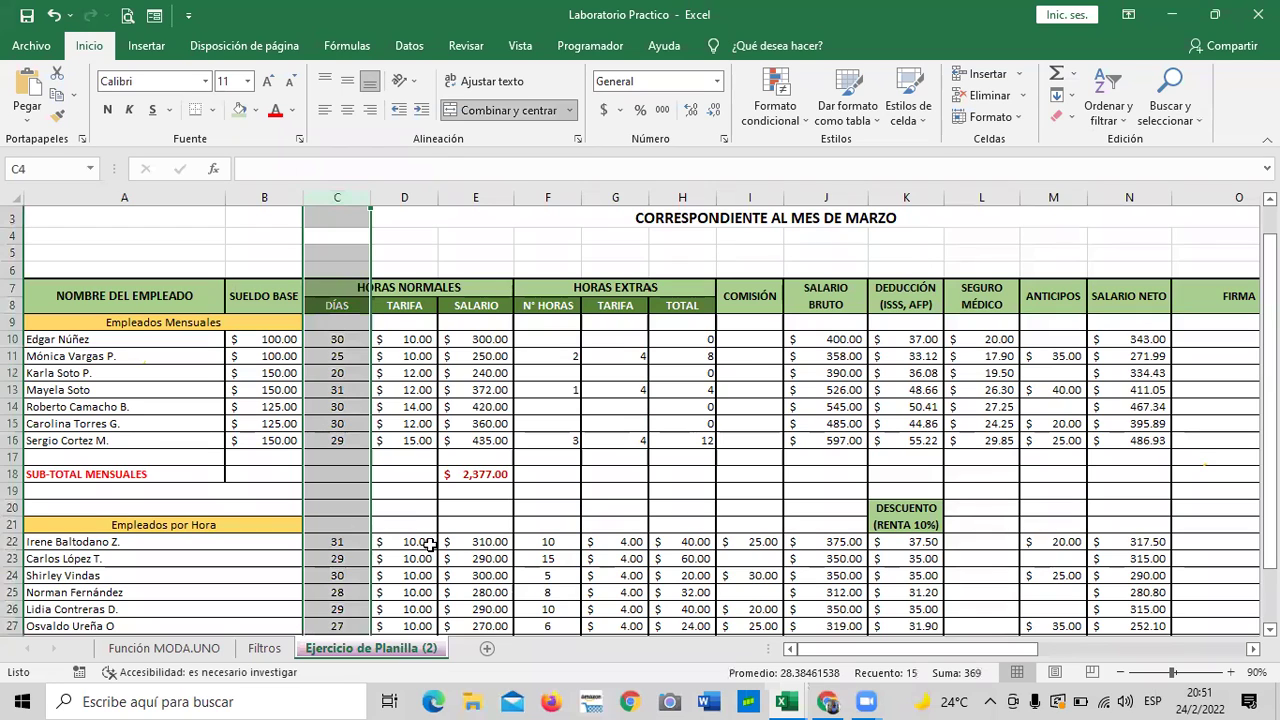
click(398, 506)
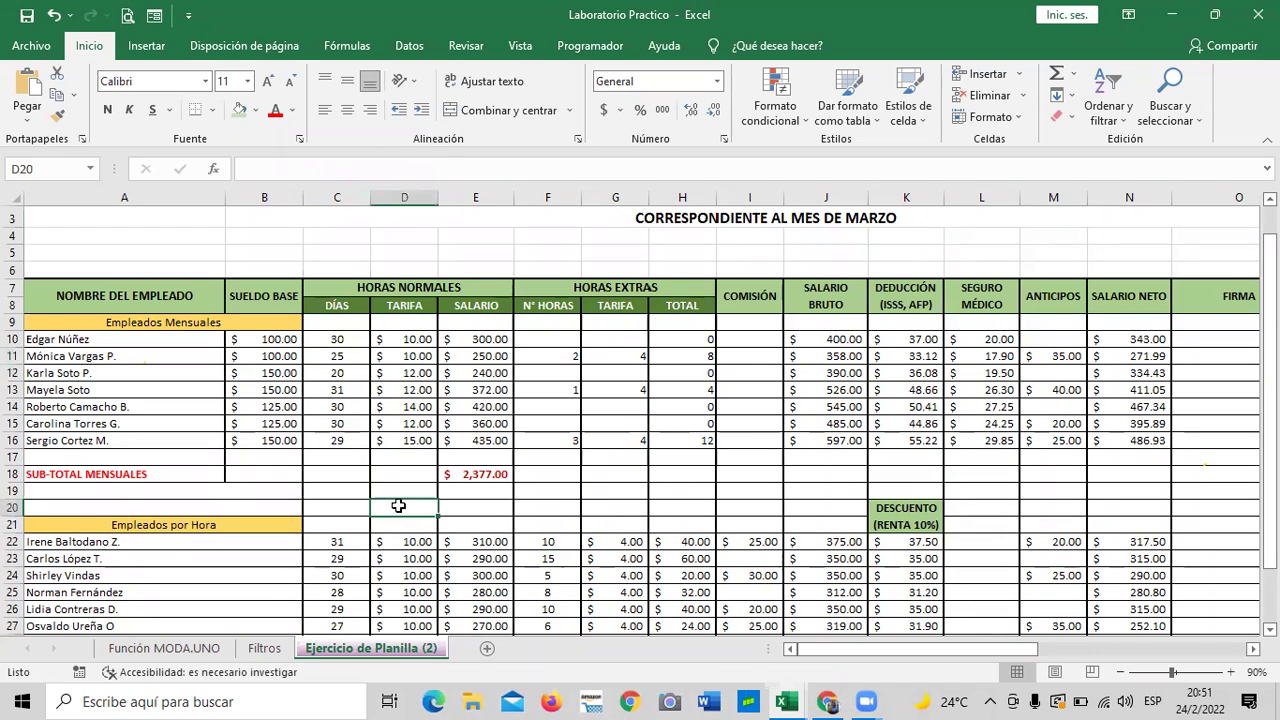
click(324, 360)
click(327, 444)
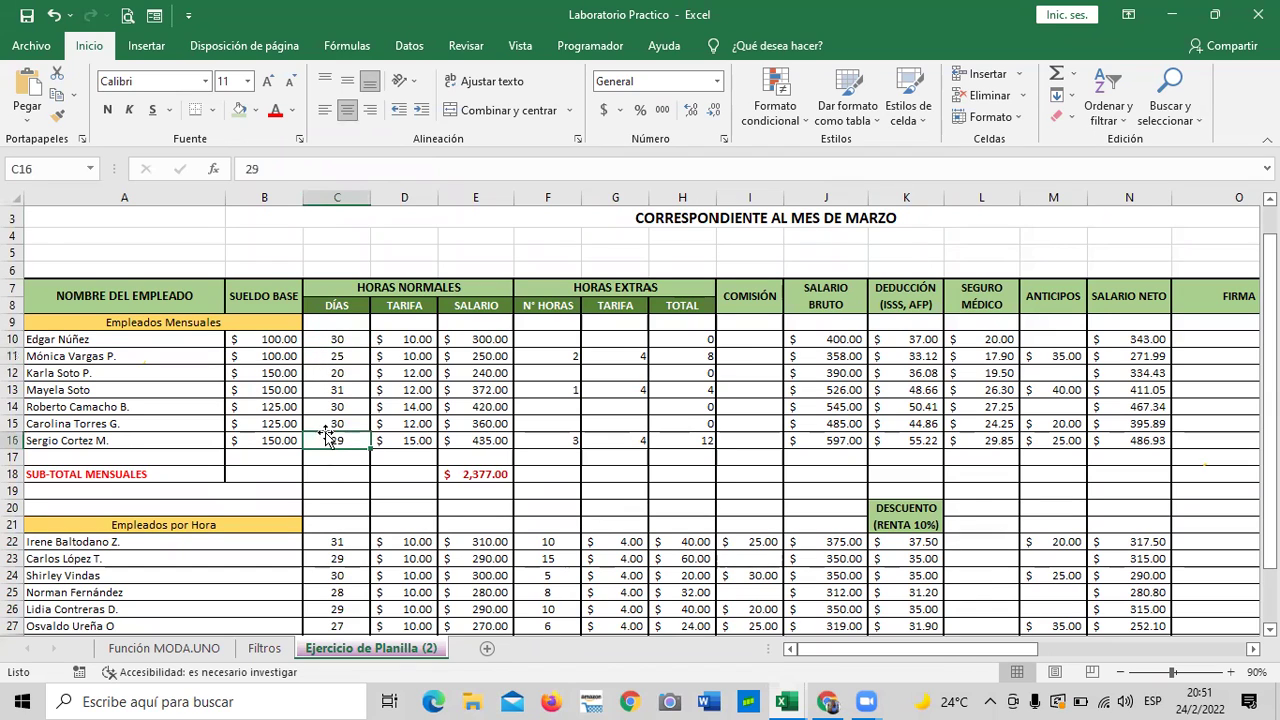
click(330, 408)
click(331, 388)
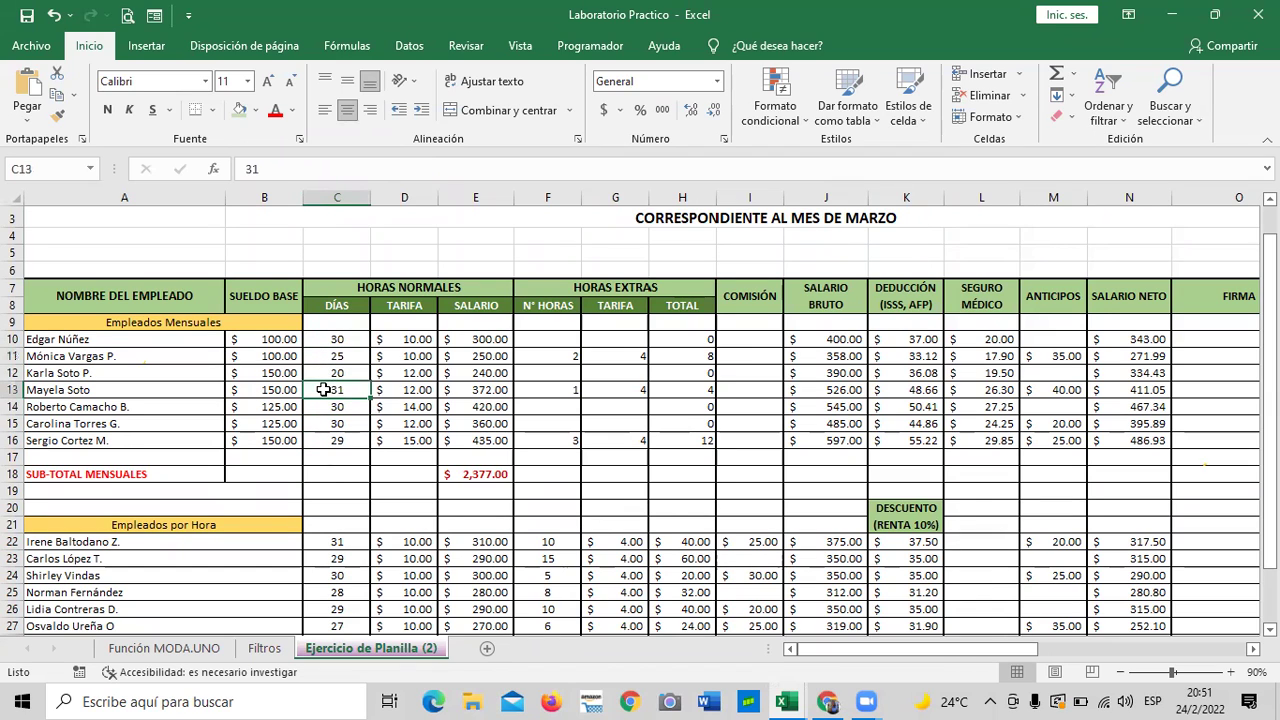
- Compare the BONO formula in Q10 with the ones in Q13, Q15 and Q16 for the other monthly employees
drag(980, 647, 1148, 649)
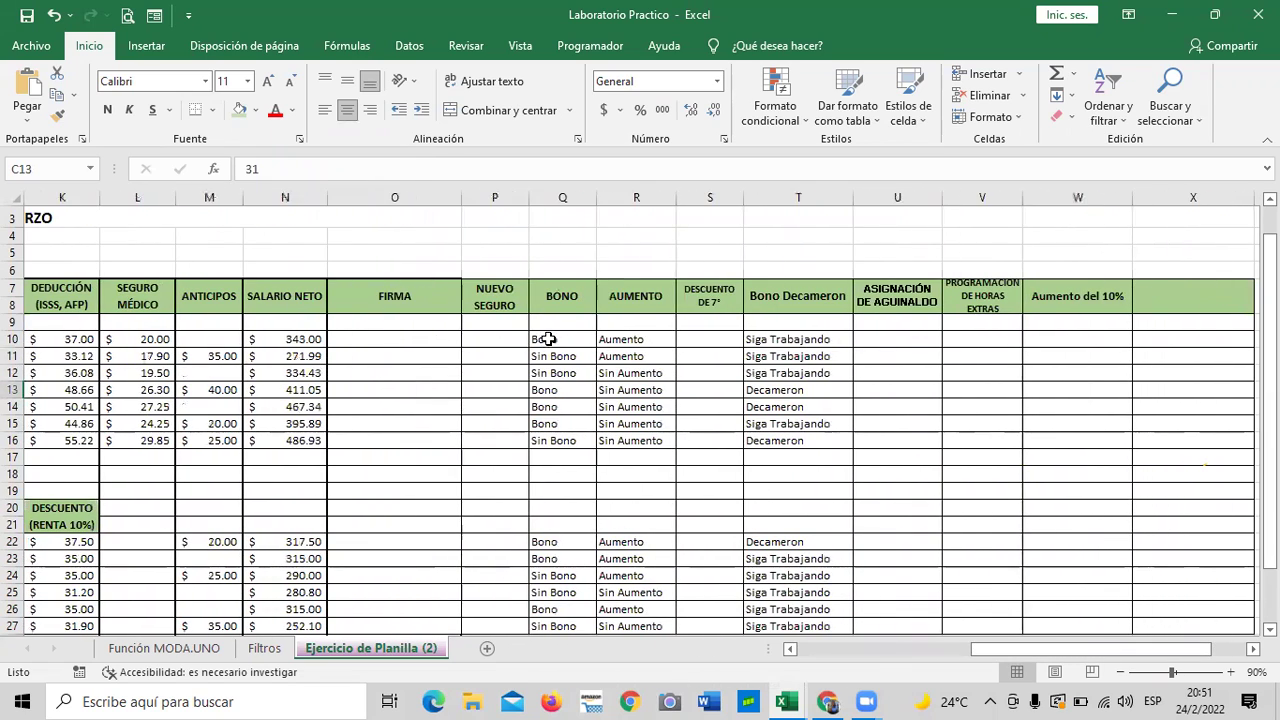
click(543, 339)
click(526, 163)
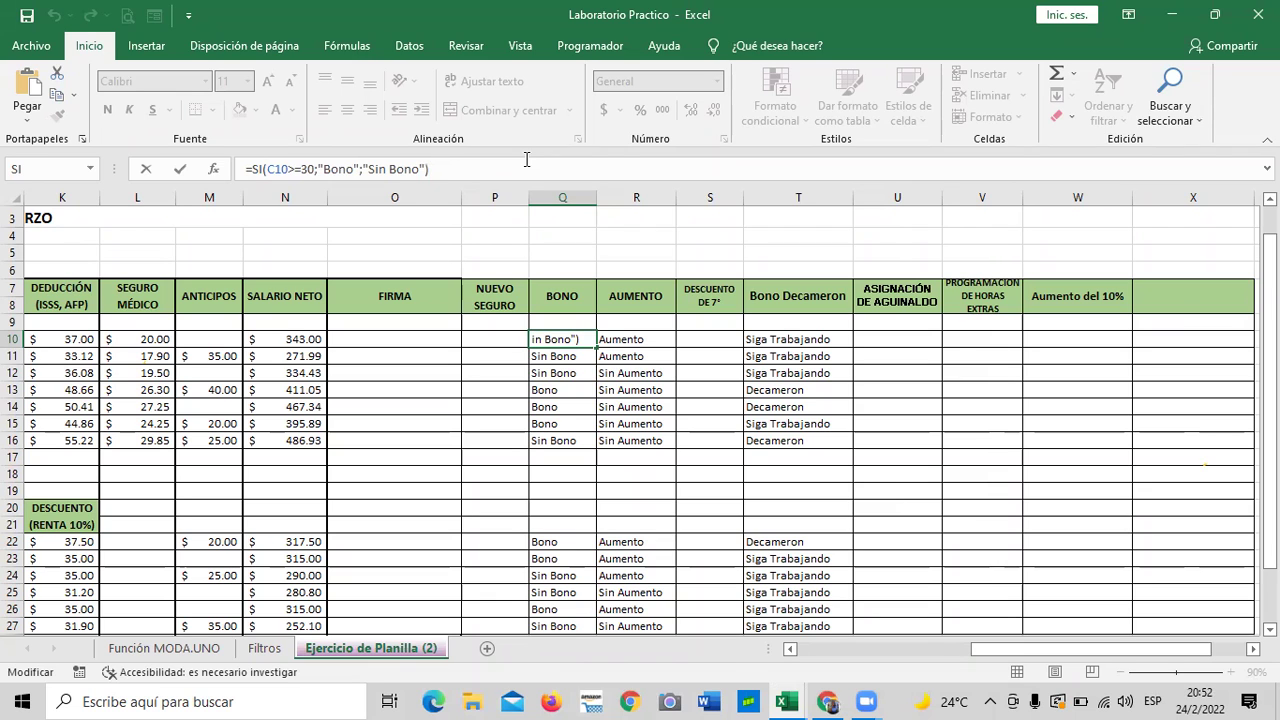
key(Return)
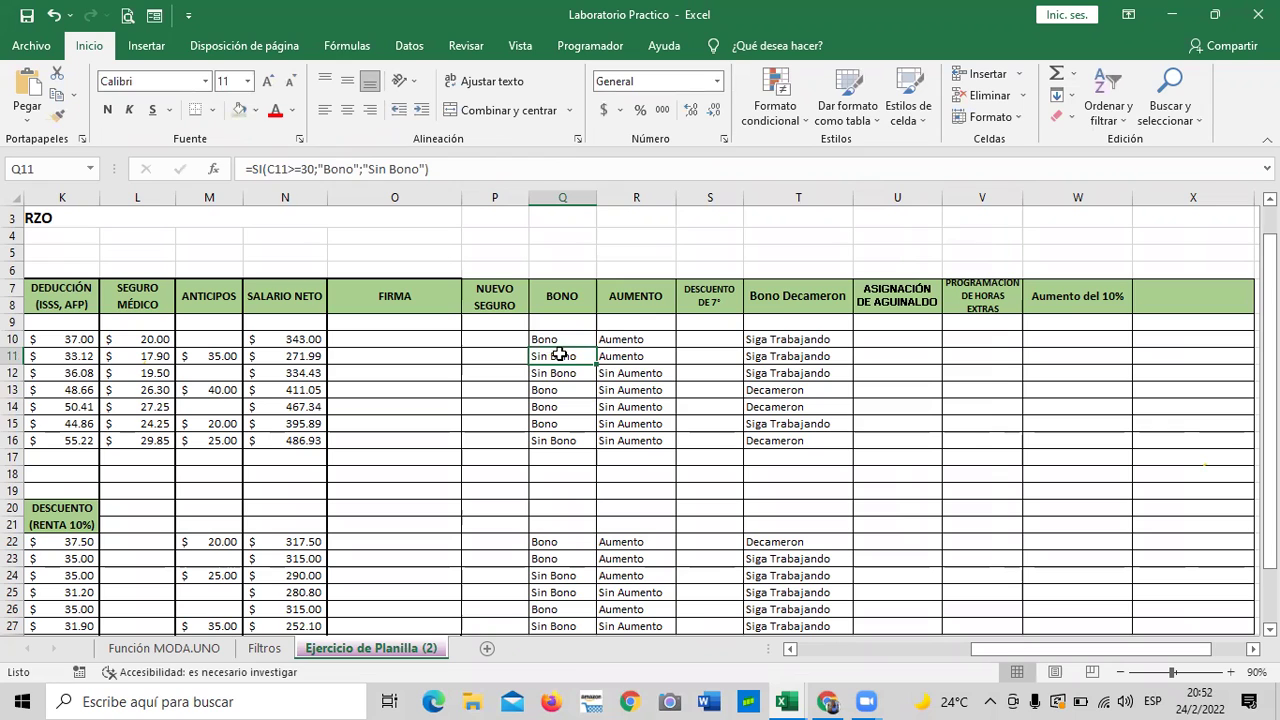
click(563, 390)
click(561, 423)
click(564, 441)
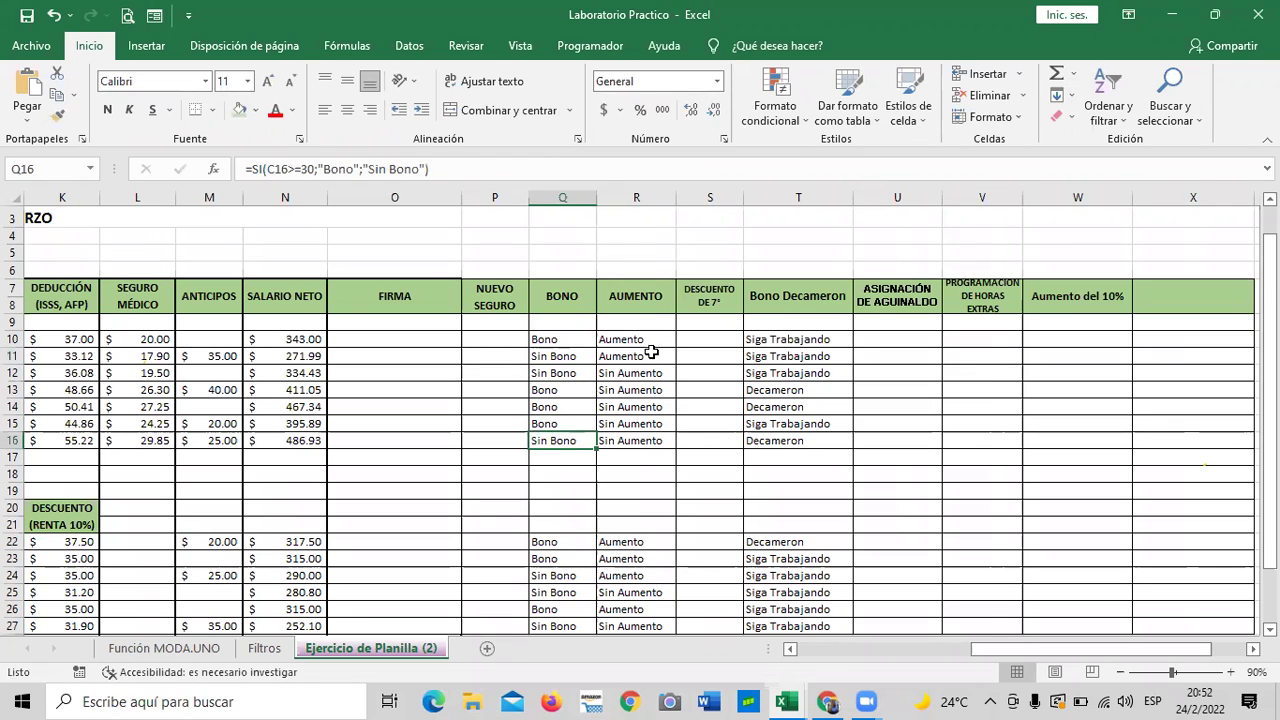
- Compare the SI formulas in R10, R11 and R12 of the AUMENTO column, leaving them unchanged
click(653, 339)
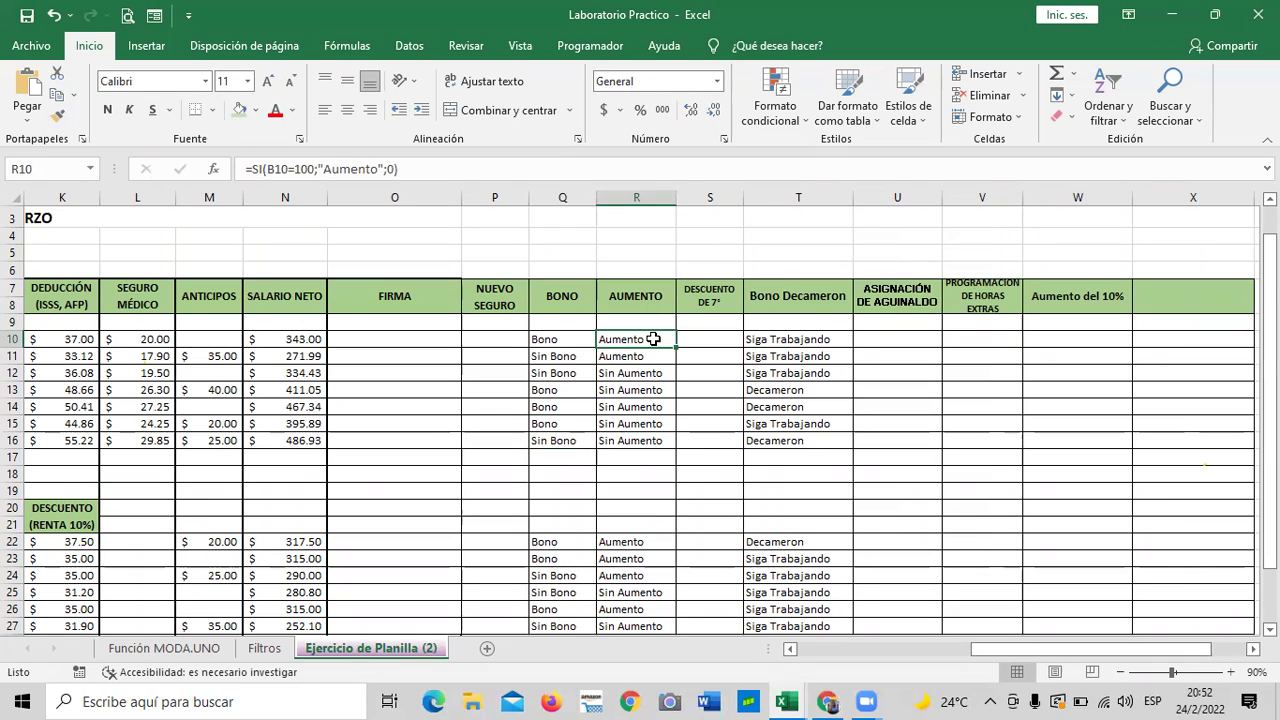
click(631, 357)
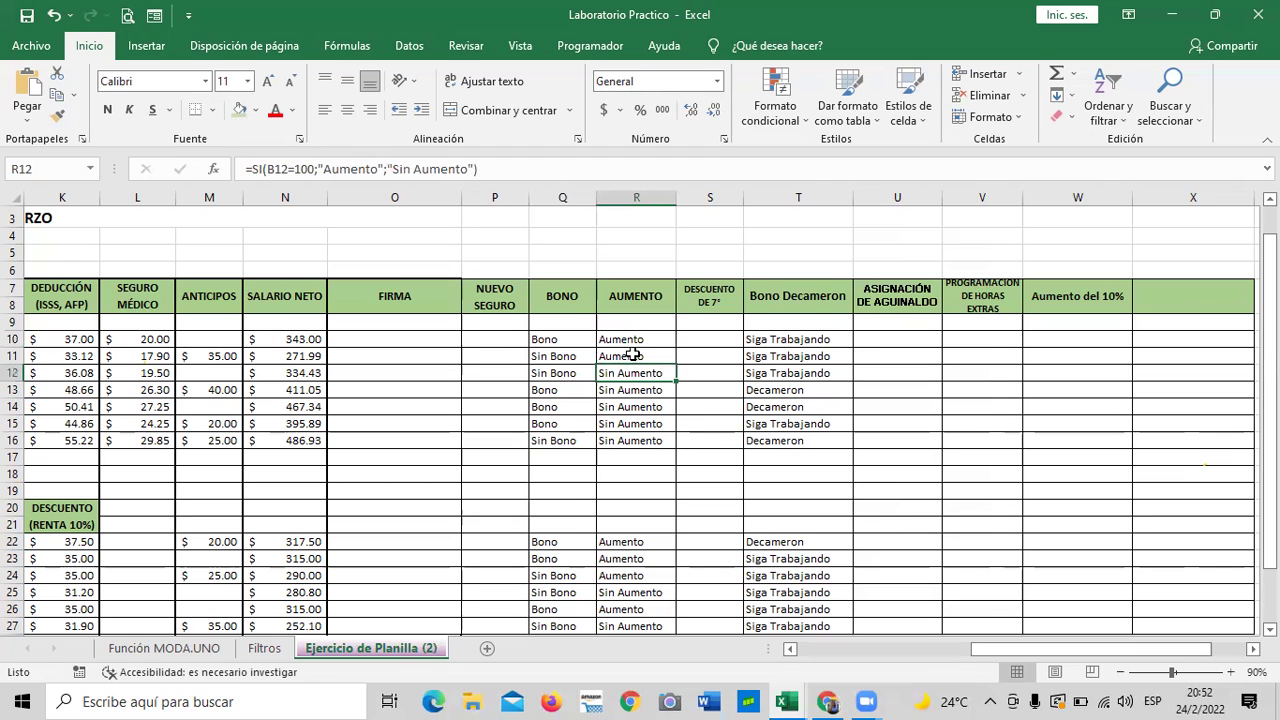
click(636, 339)
click(564, 163)
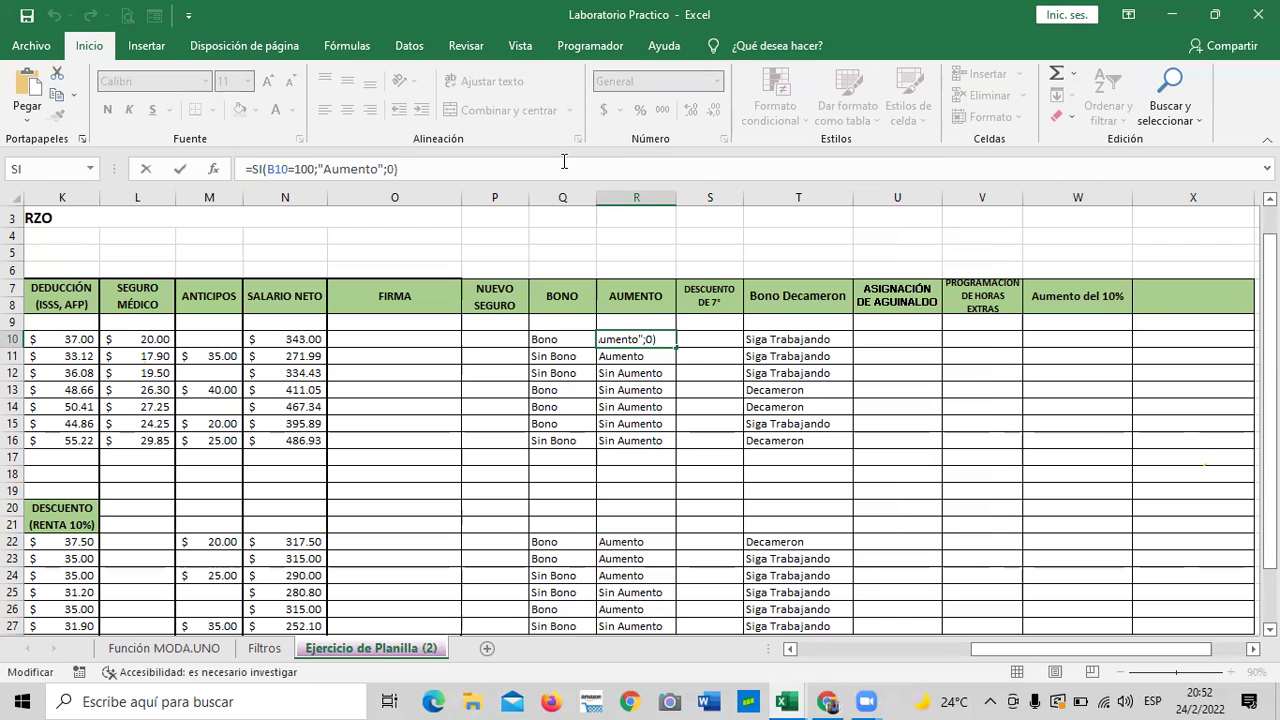
key(Return)
drag(1135, 651, 985, 646)
click(594, 169)
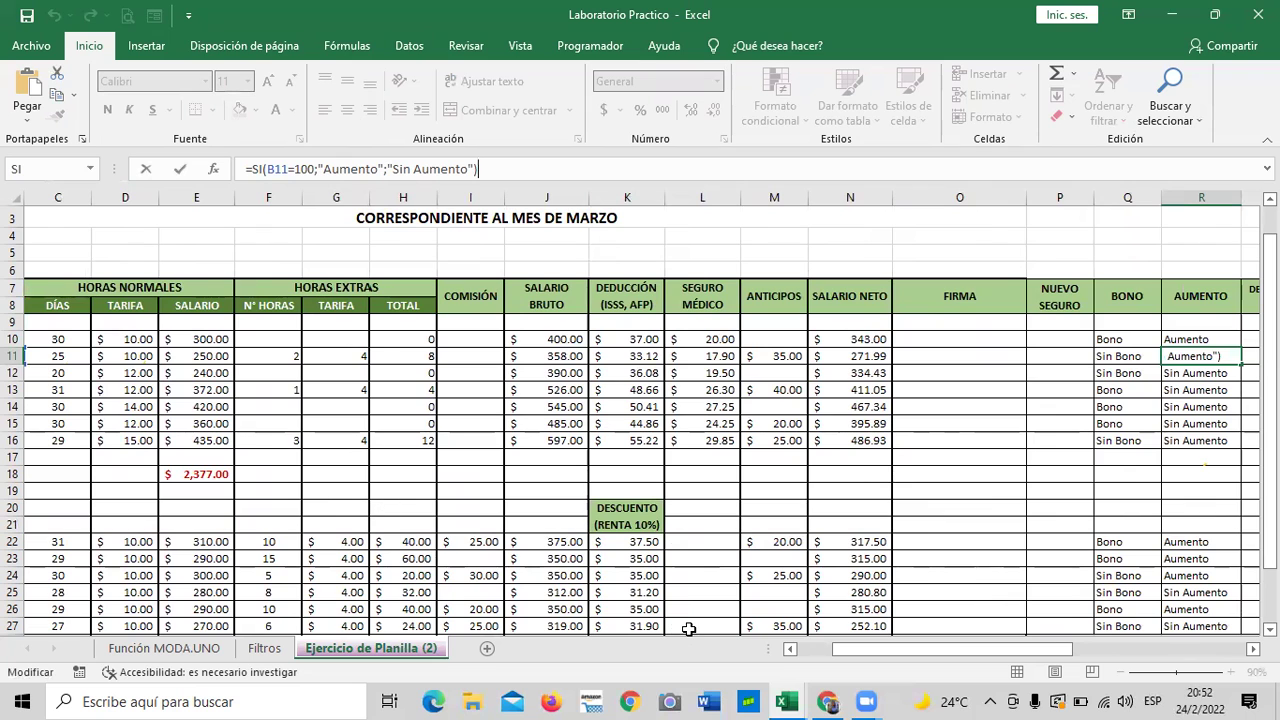
key(Return)
- Check the SUELDO BASE values in B10, B13 and B16 that the AUMENTO formula tests
drag(905, 648, 868, 648)
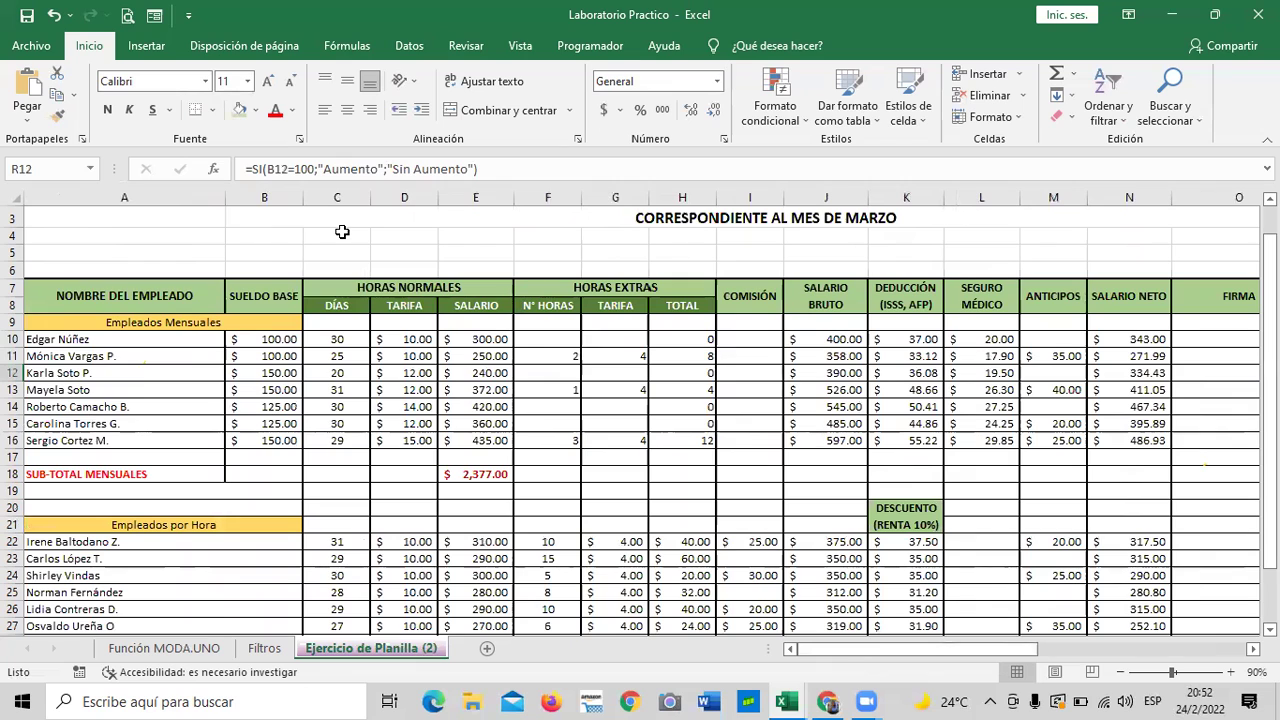
click(267, 191)
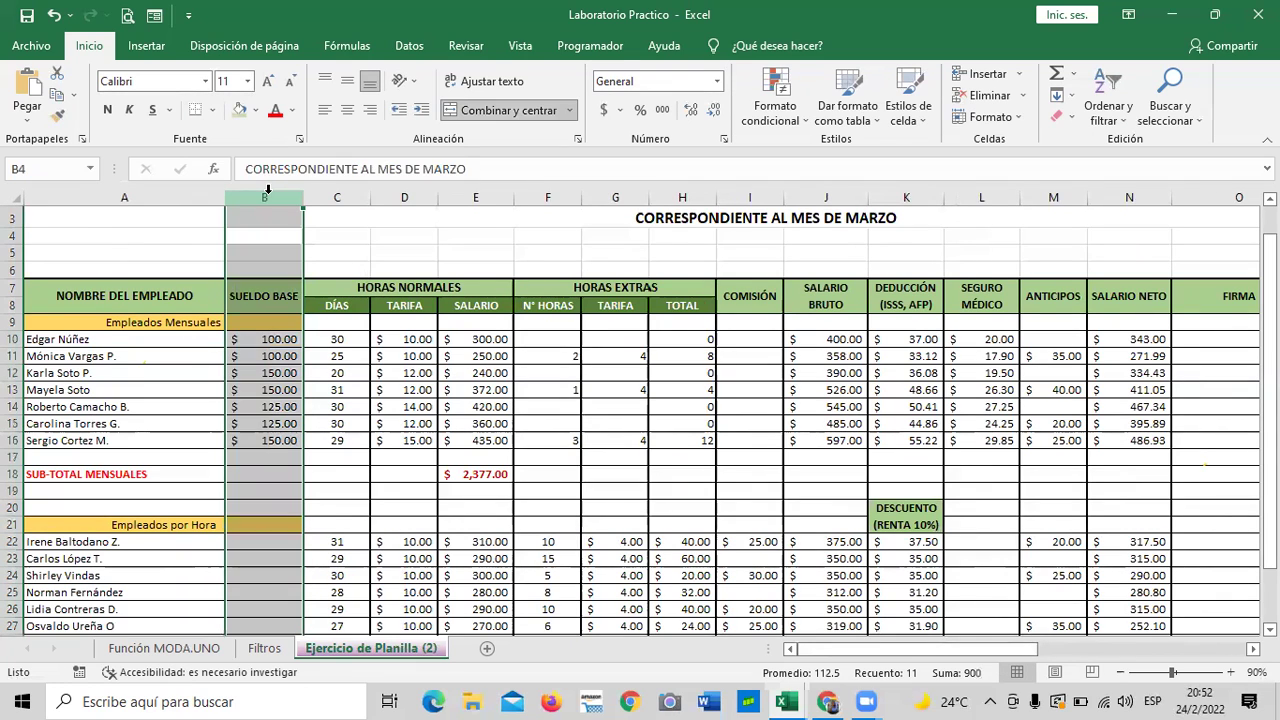
click(340, 404)
click(266, 336)
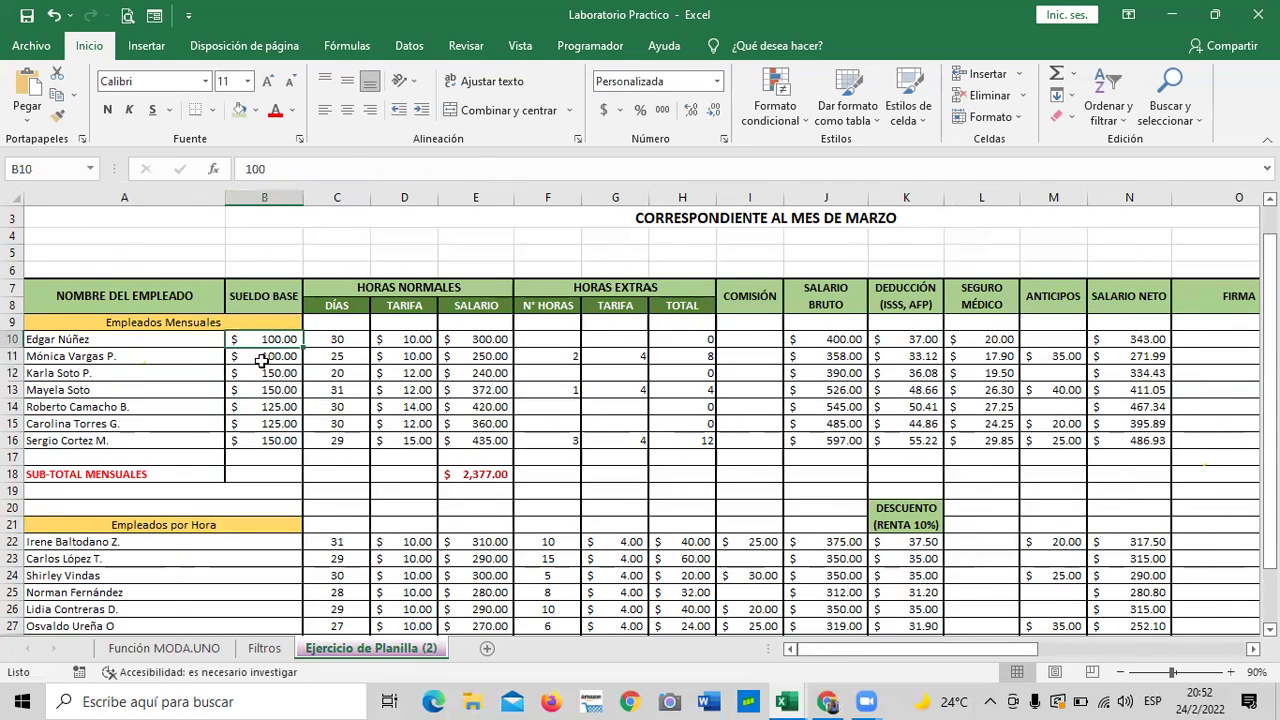
click(259, 440)
click(256, 390)
click(244, 340)
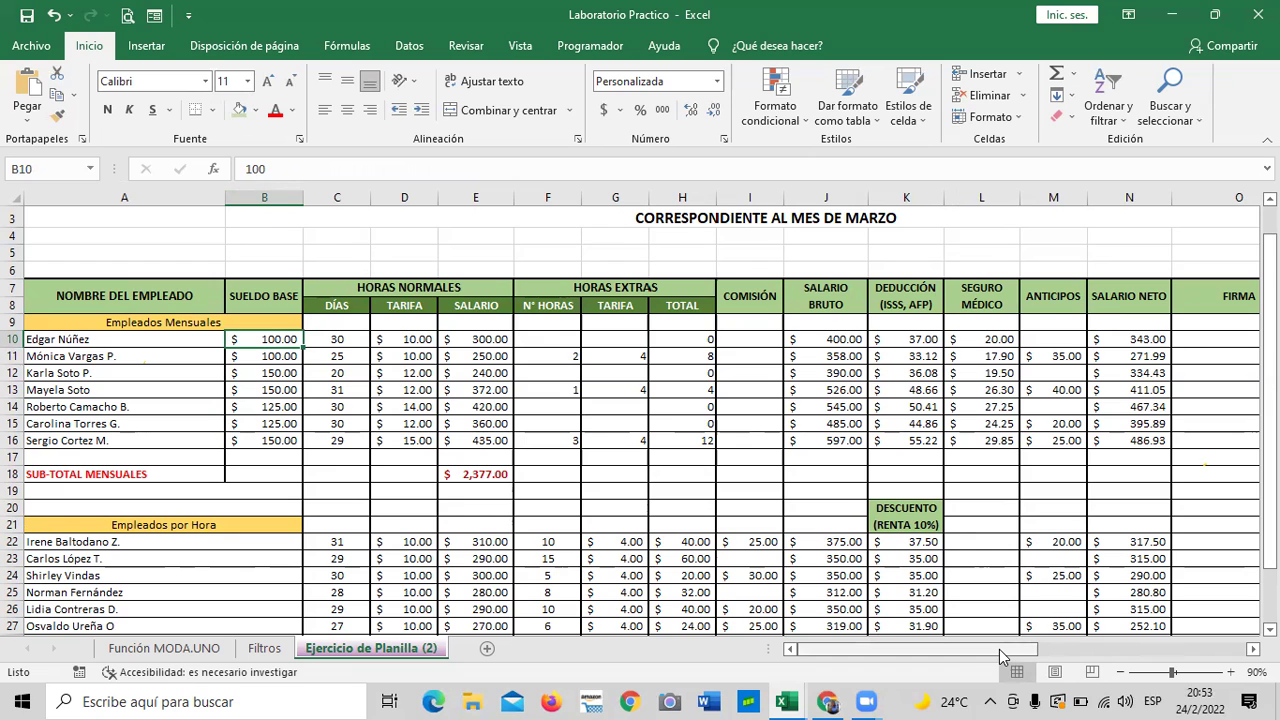
- Fill the AUMENTO formula =SI(B10=100;"Aumento";0) from R10 down through R16
drag(988, 653, 1110, 653)
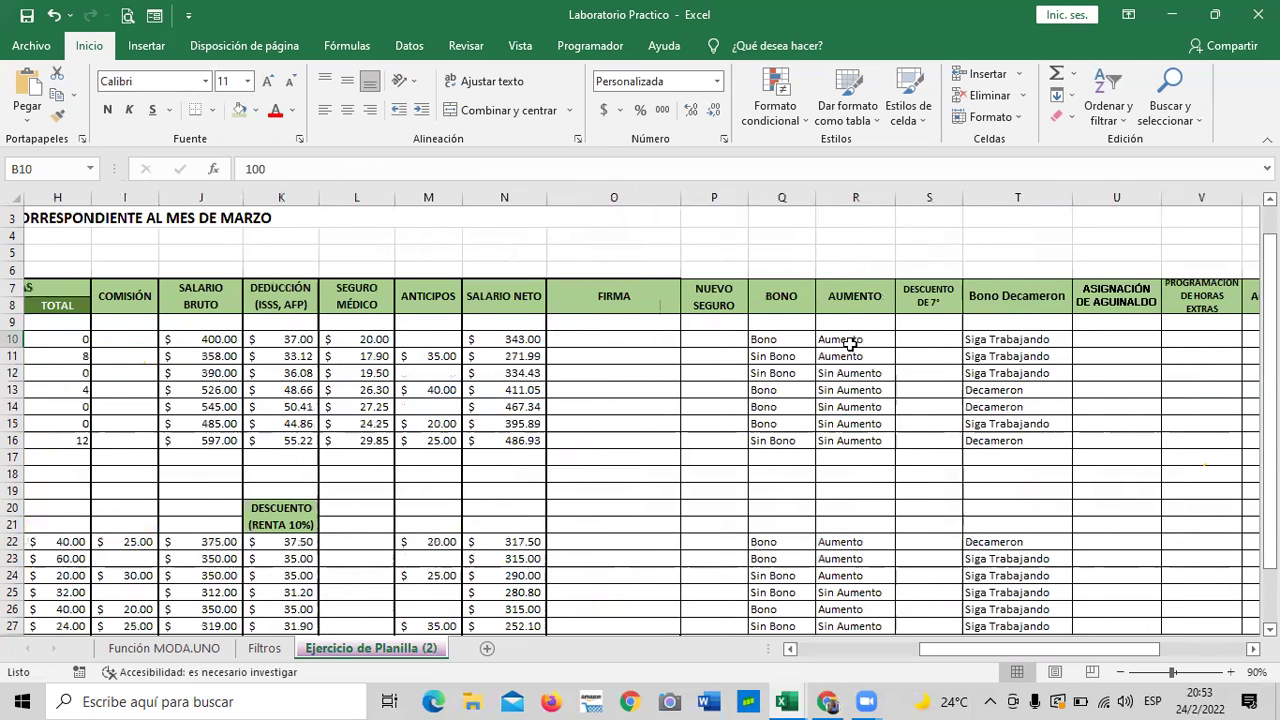
click(850, 340)
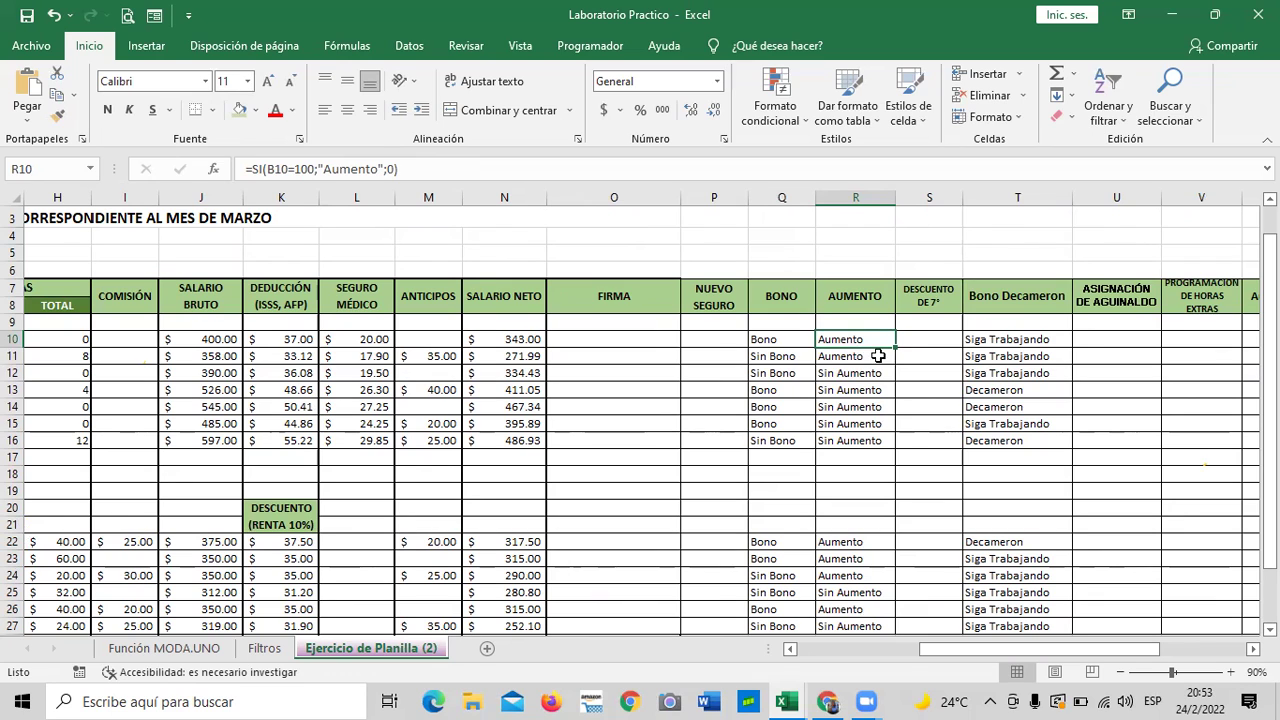
drag(895, 347, 889, 441)
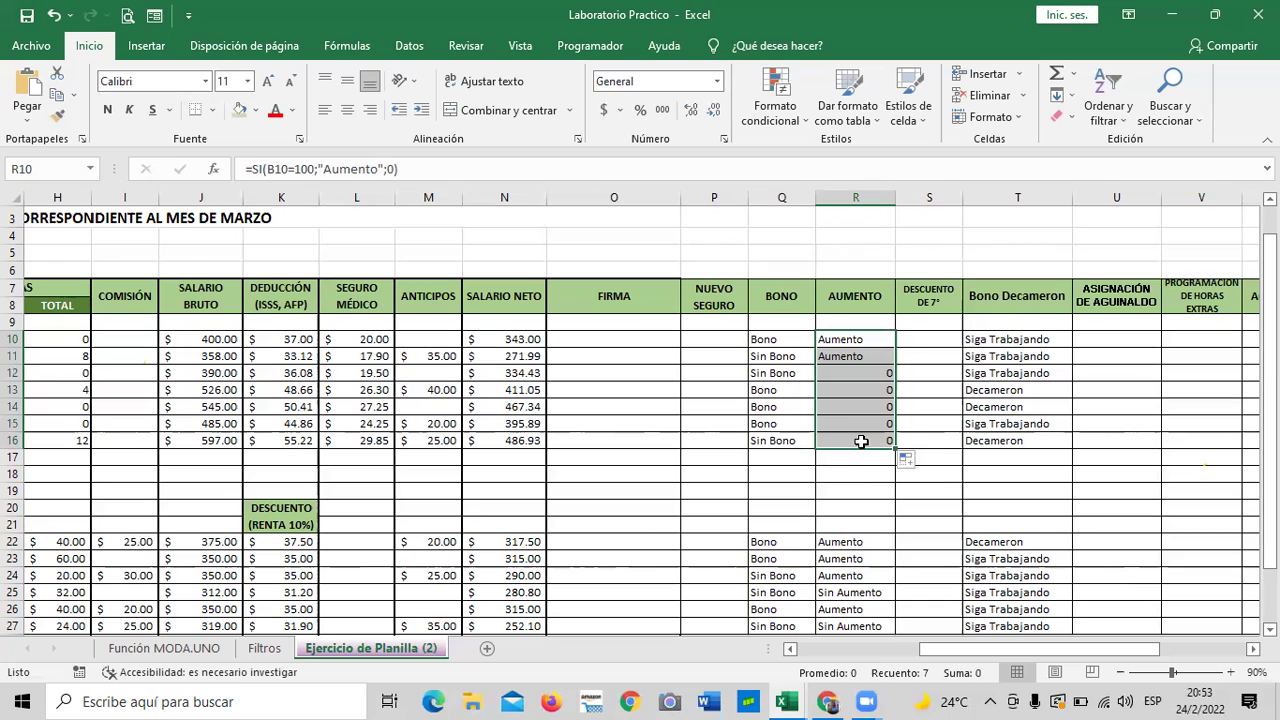
- Examine the filled AUMENTO results in R12 through R16 and return to the formula in R10
click(852, 440)
drag(849, 373, 857, 440)
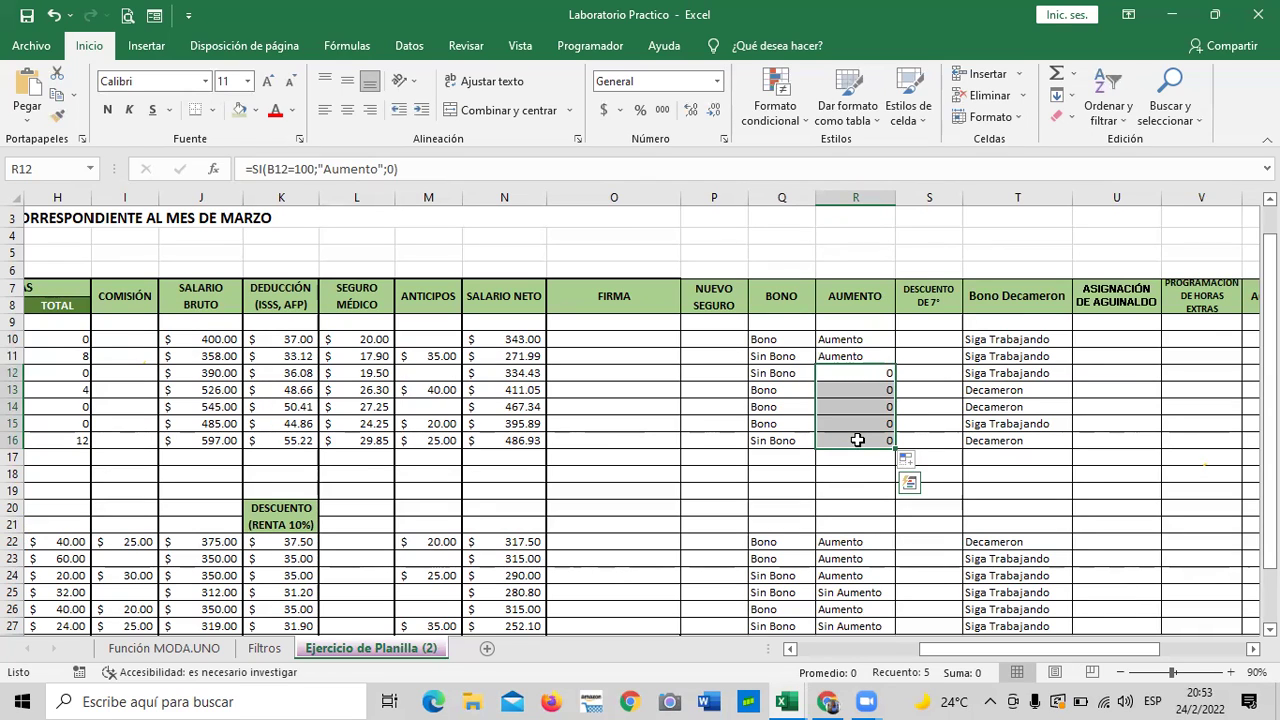
drag(867, 375, 863, 438)
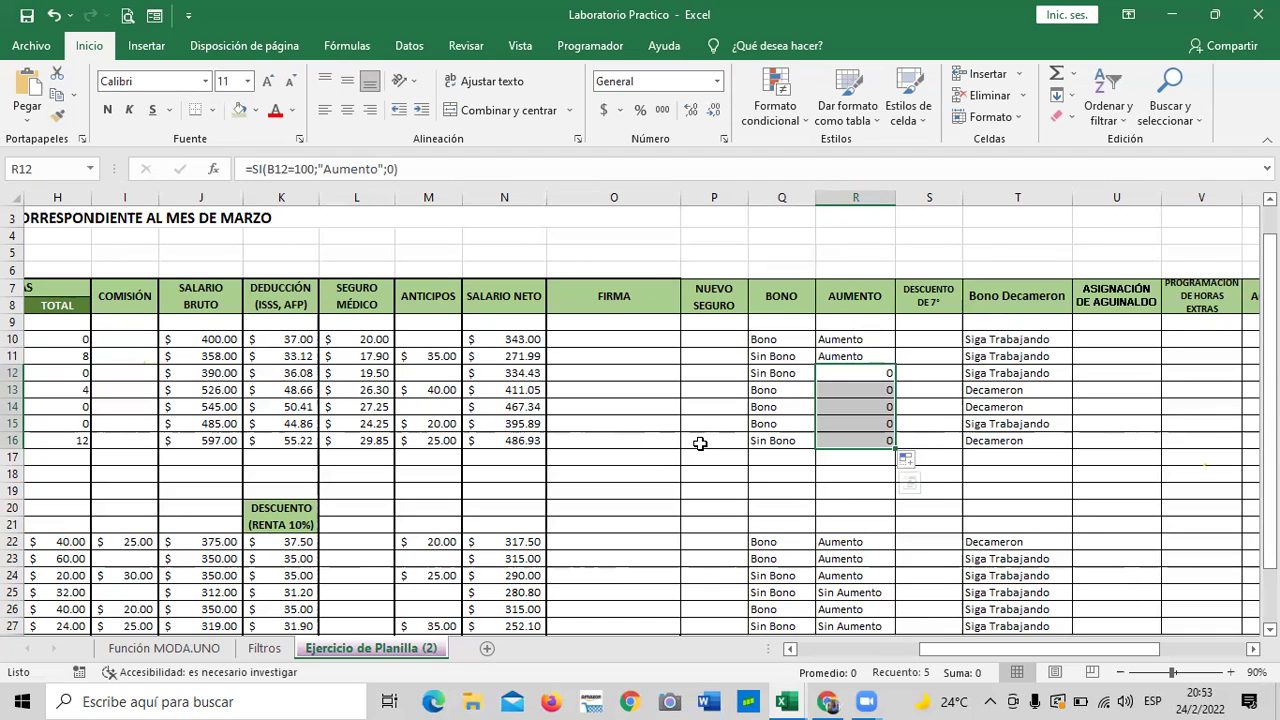
click(856, 440)
click(852, 423)
click(849, 406)
click(845, 390)
click(841, 374)
click(856, 338)
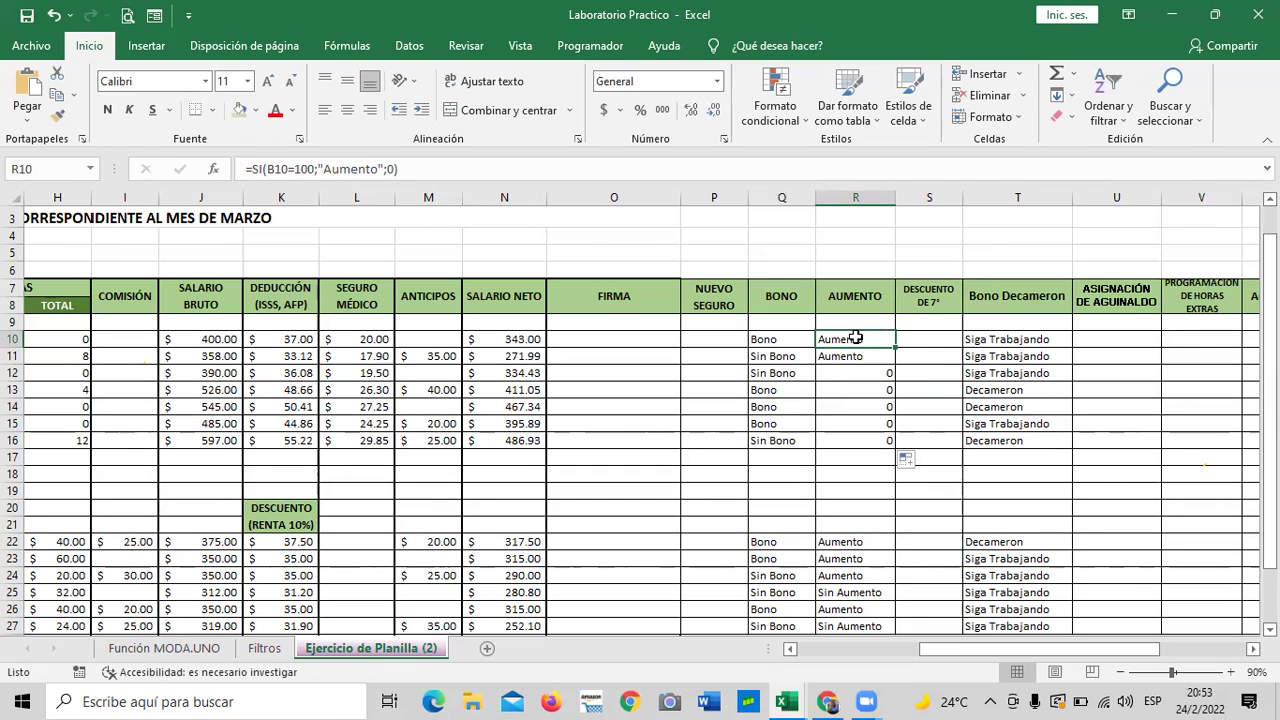
- Compare the AUMENTO formulas in R16, R11 and R12 of the monthly employees
click(848, 440)
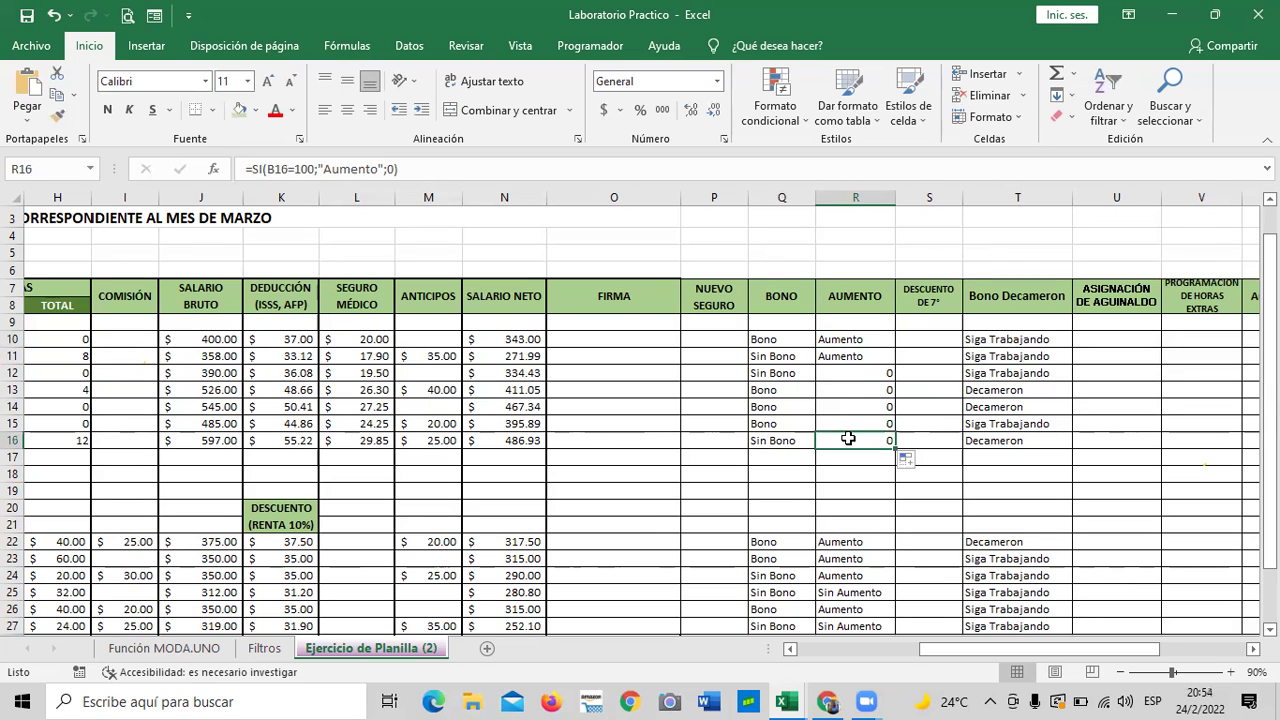
click(855, 341)
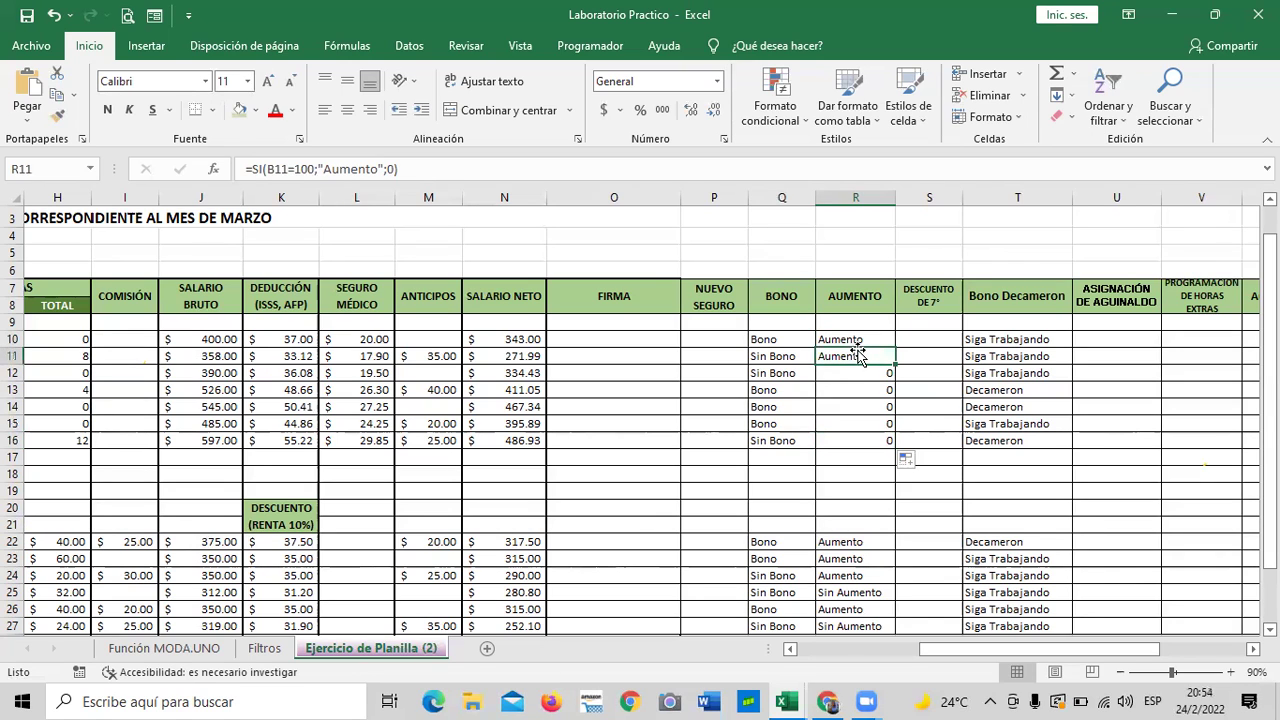
click(865, 375)
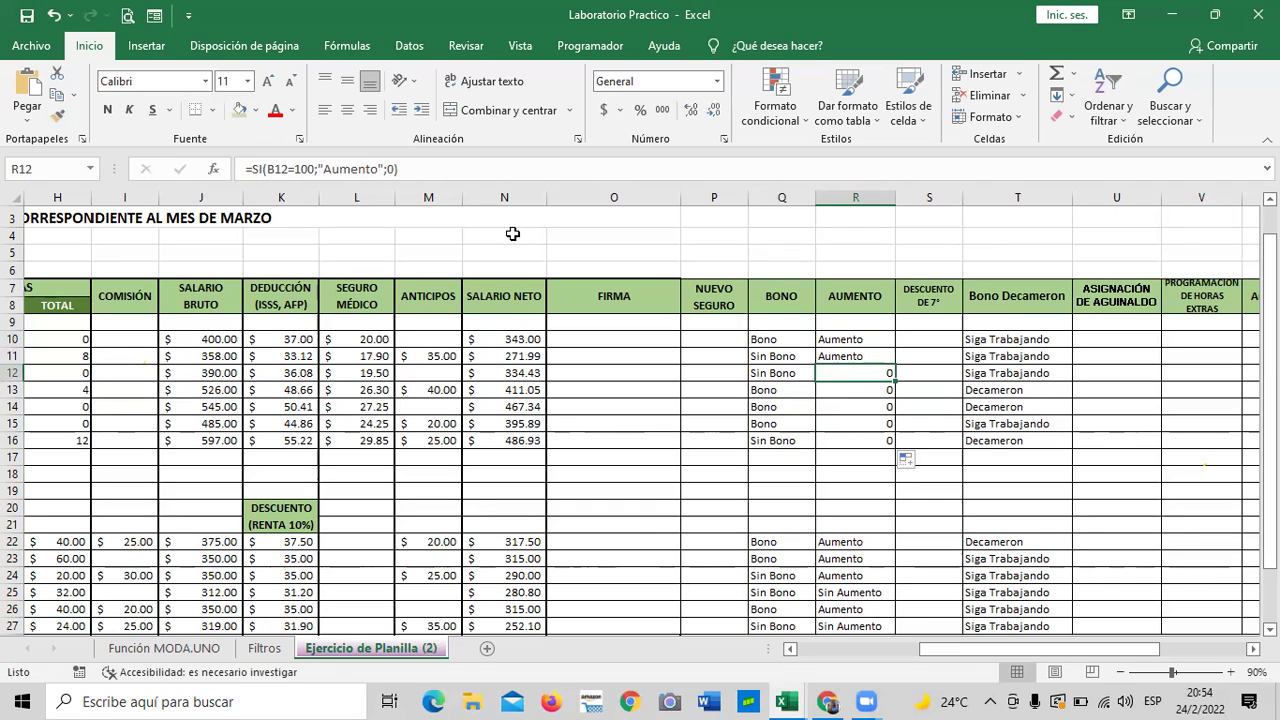
click(855, 487)
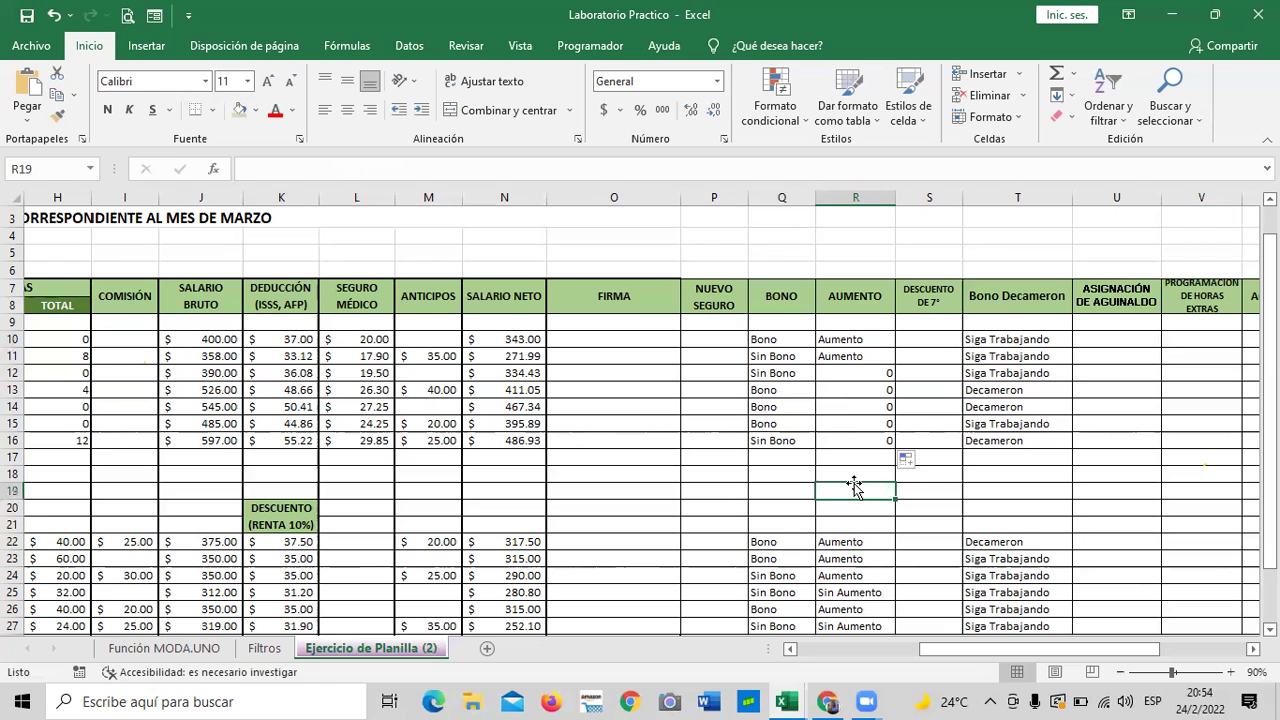
- Examine the Bono Decameron SI formula in T10 and the SALARIO BRUTO column it tests, leaving the formula unchanged
click(1044, 341)
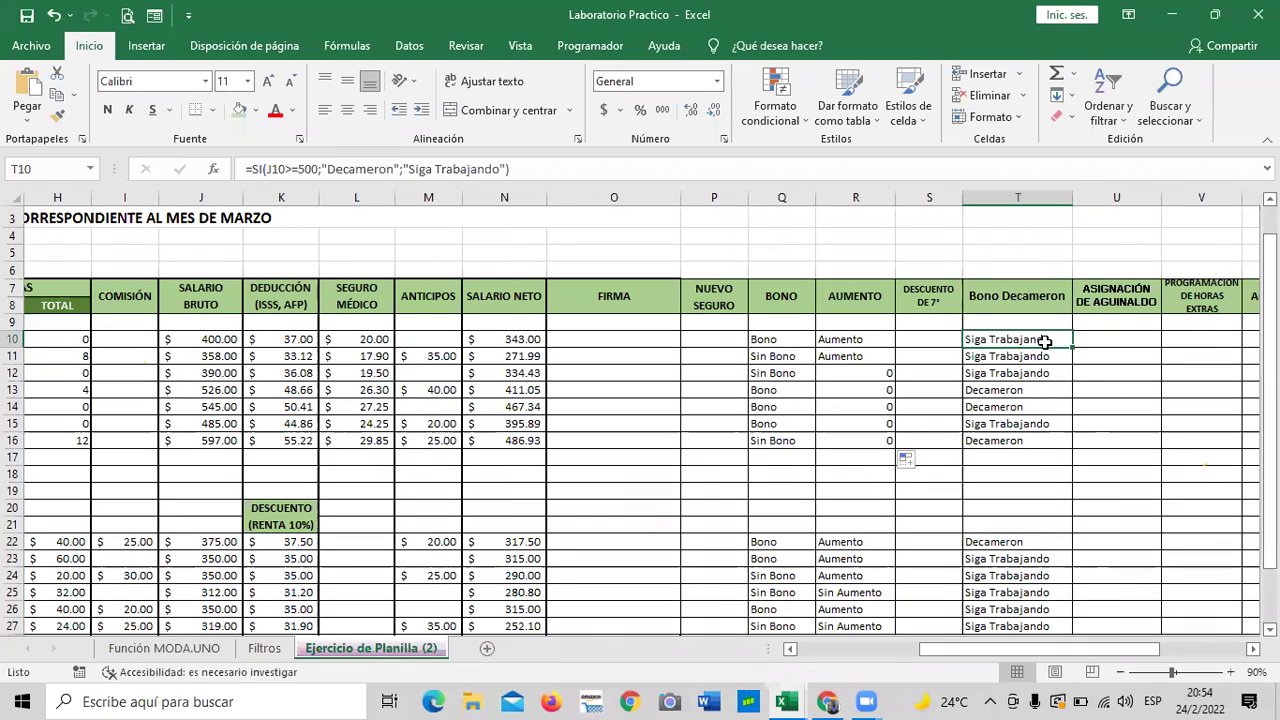
click(1041, 364)
click(1030, 375)
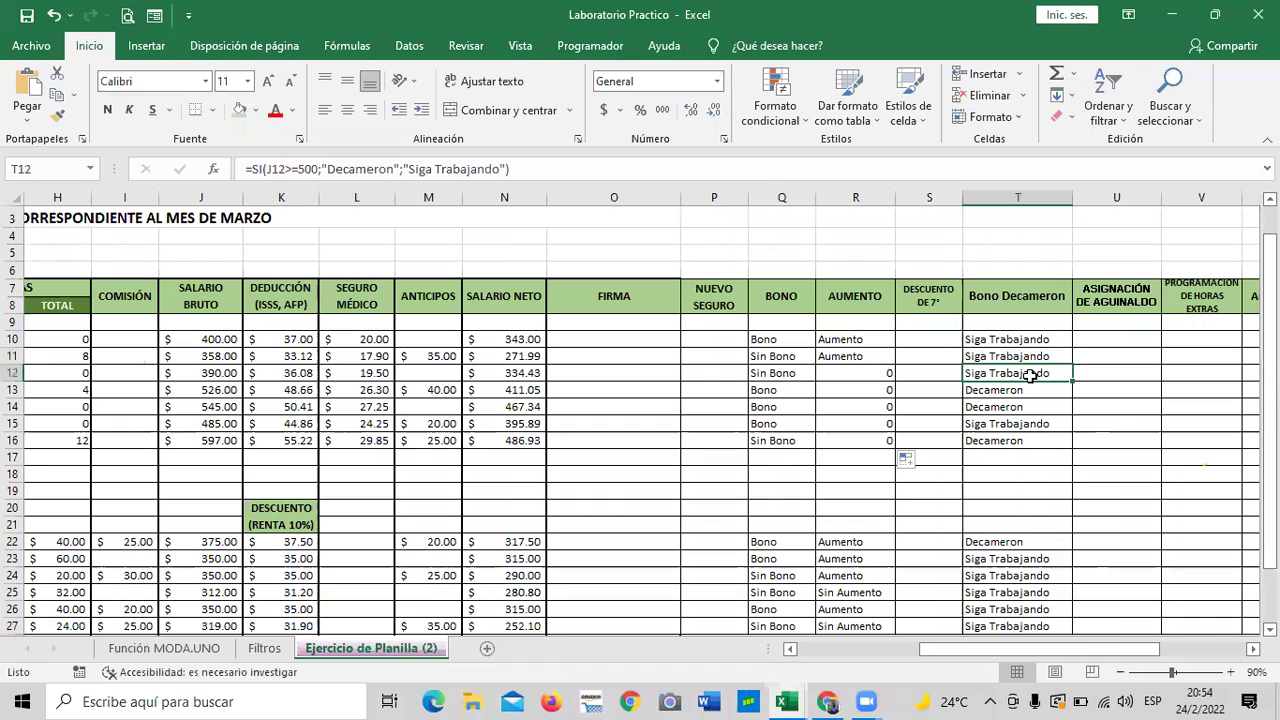
click(1033, 341)
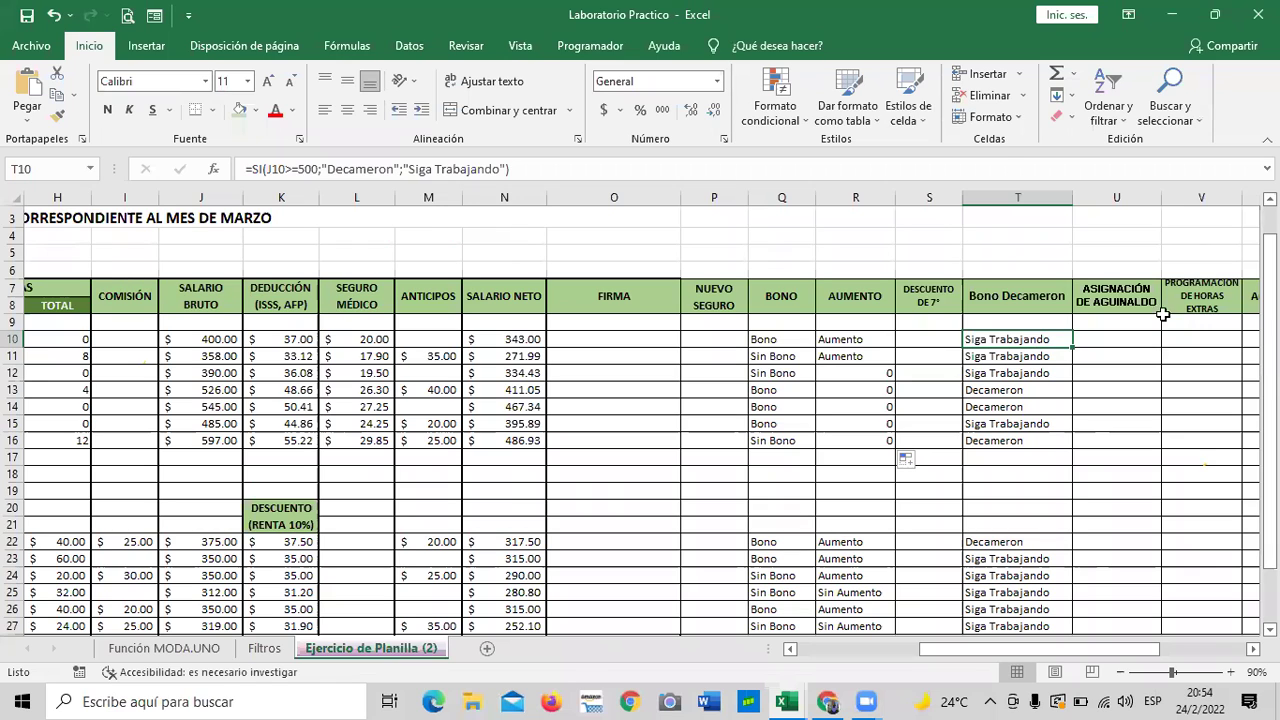
click(197, 191)
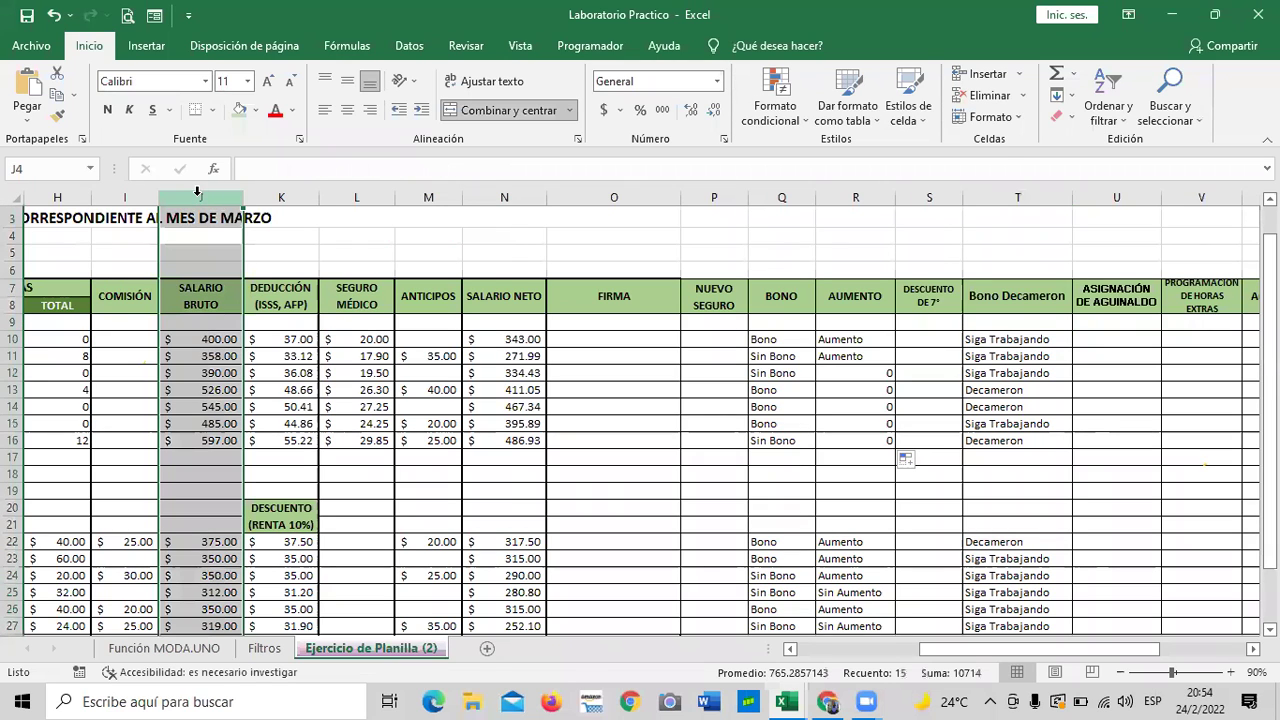
click(978, 339)
click(616, 174)
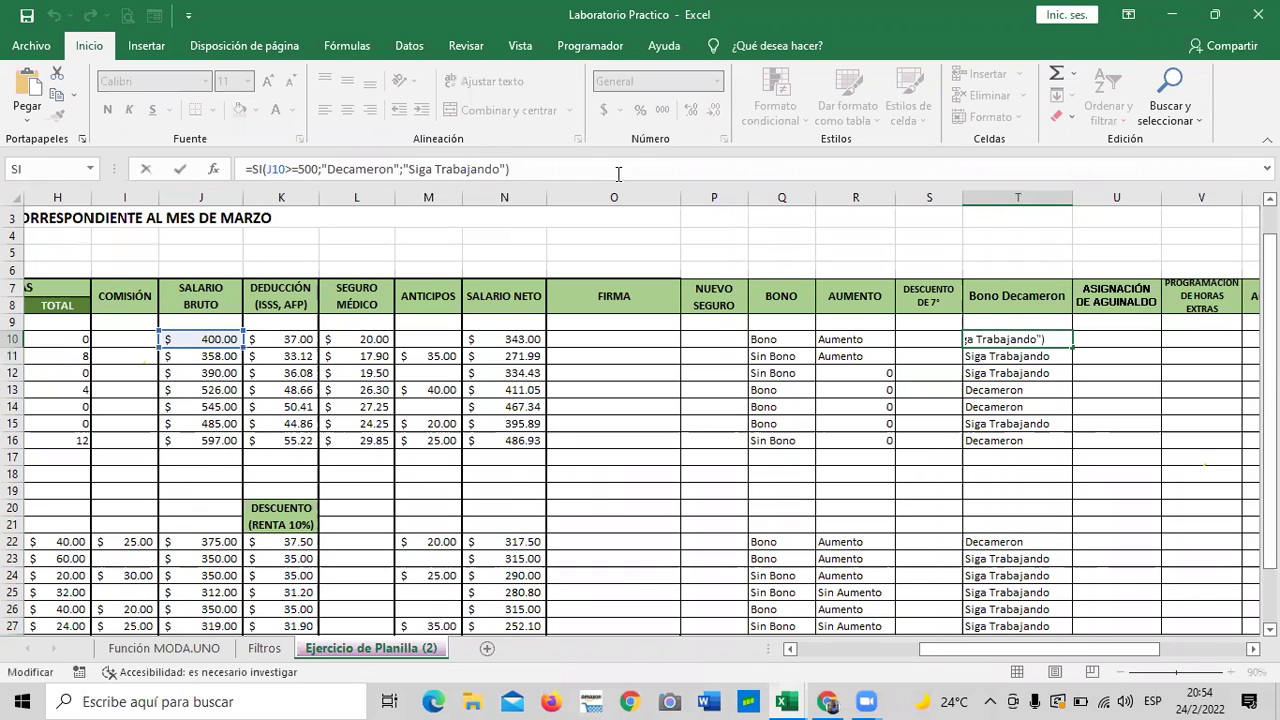
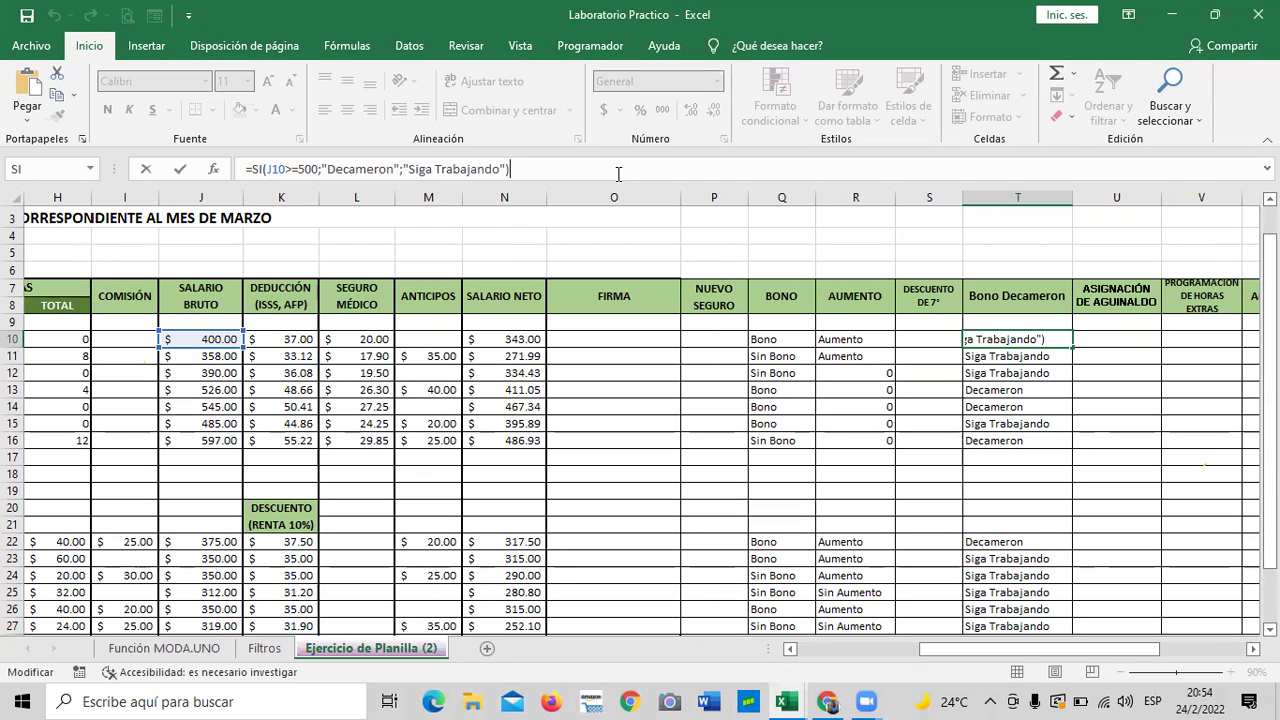
click(596, 392)
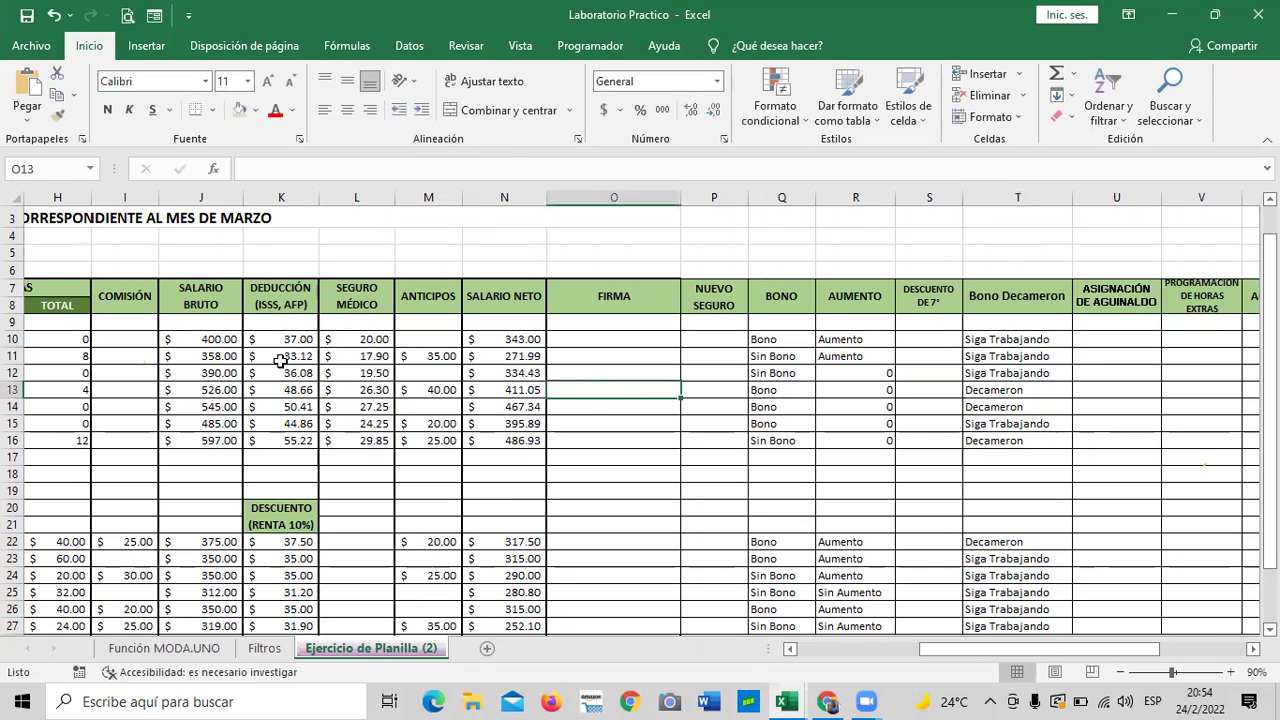
- Inspect which cells the SALARIO BRUTO formula in J10 adds up, keeping the formula as it is
drag(1132, 650, 1017, 650)
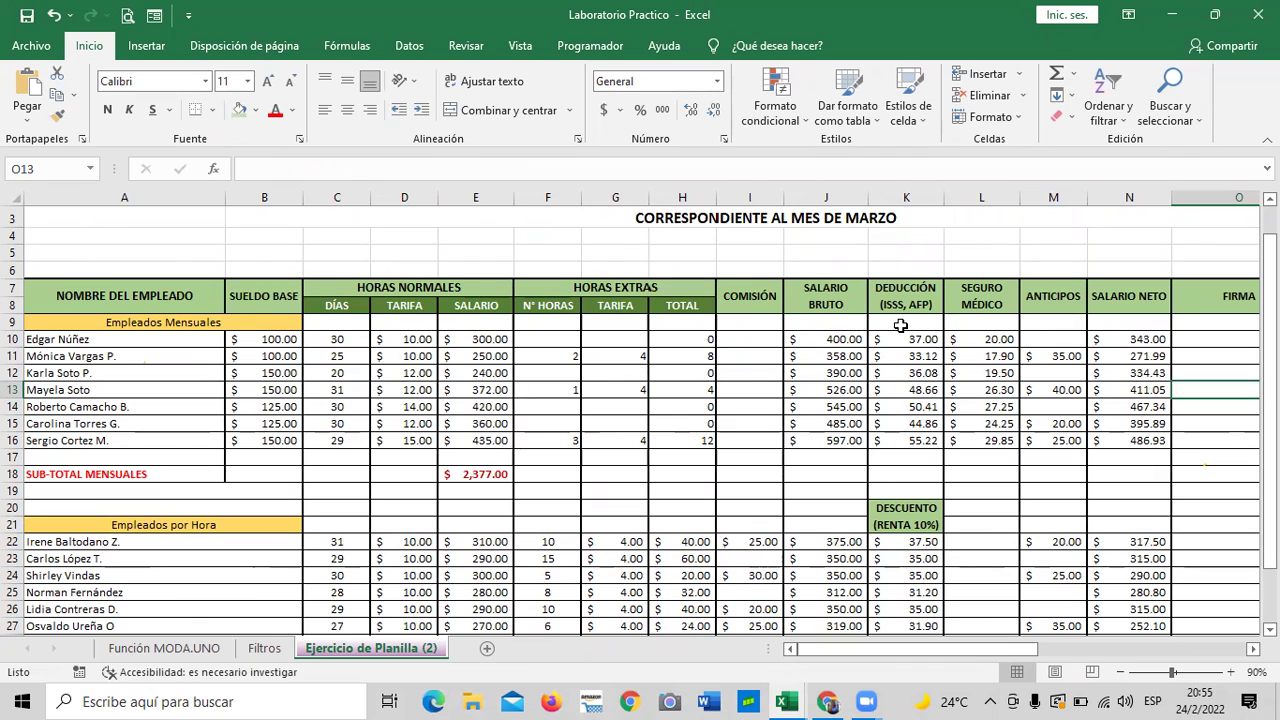
click(836, 343)
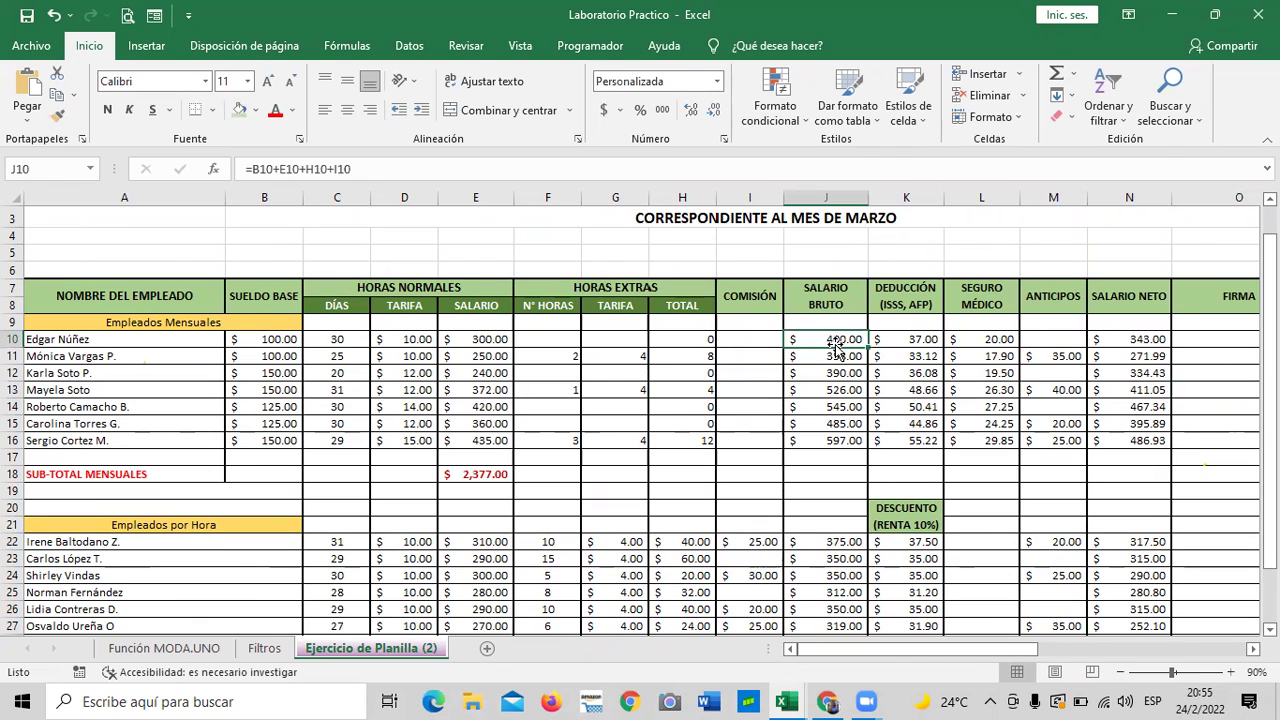
click(650, 165)
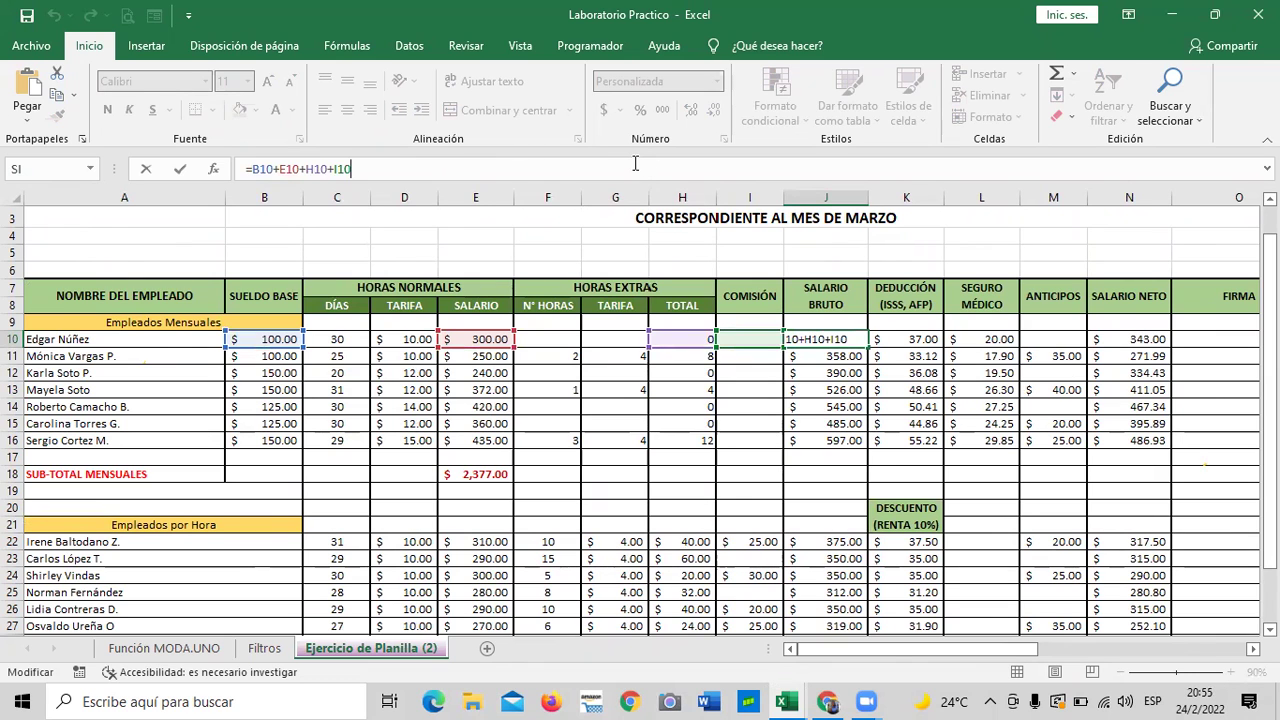
key(Return)
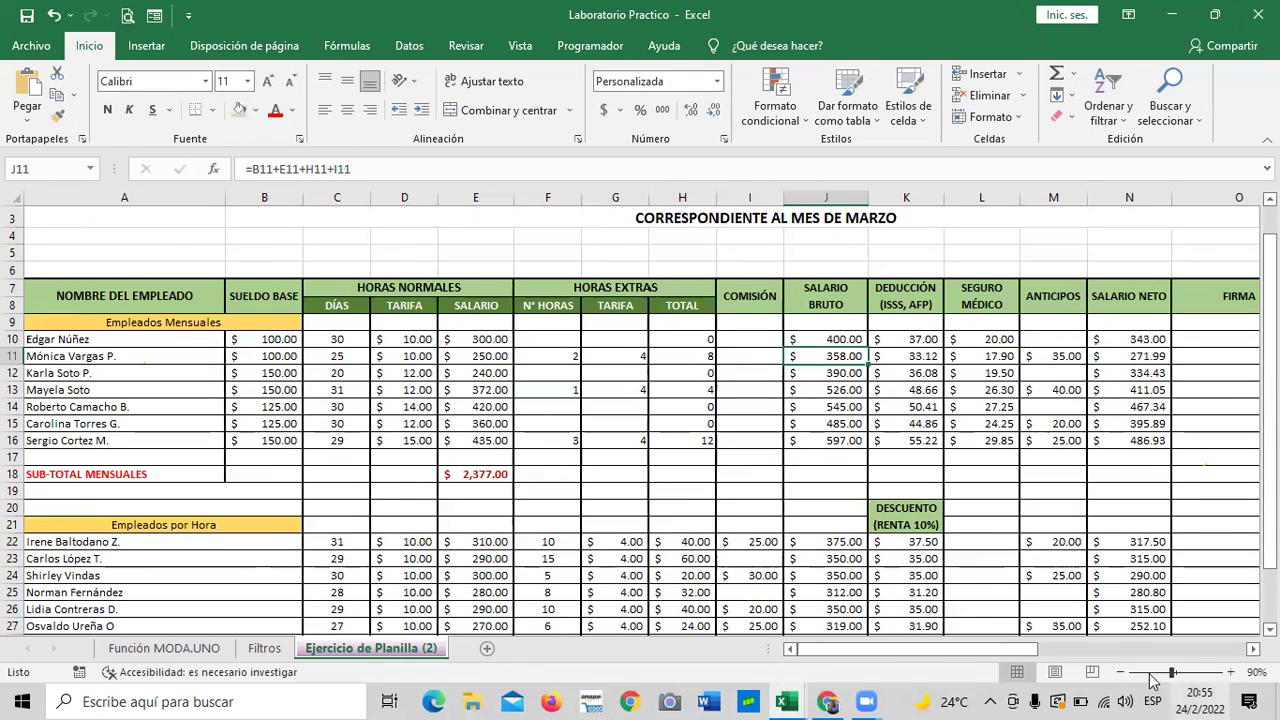
- Re-enter the Bono Decameron formula =SI(J10>=500;"Decameron";"Siga Trabajando") in T10 and fill it down through T16
drag(998, 652, 1109, 662)
click(958, 341)
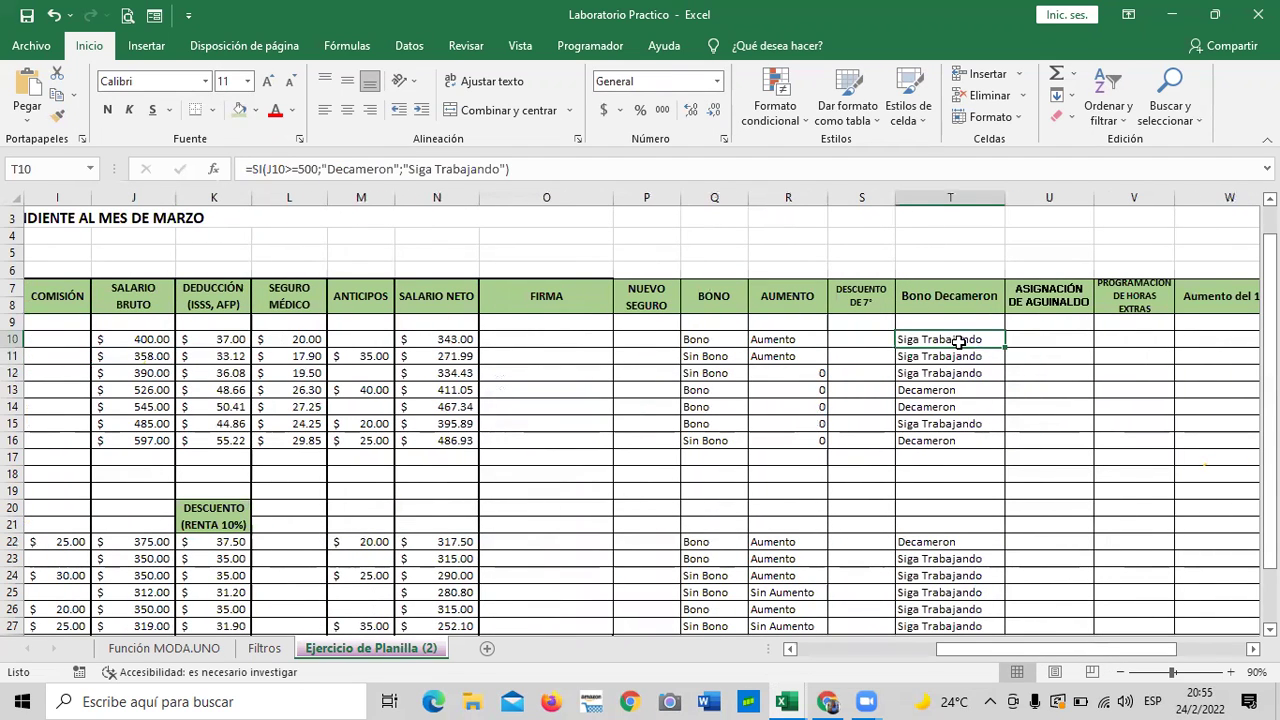
click(667, 165)
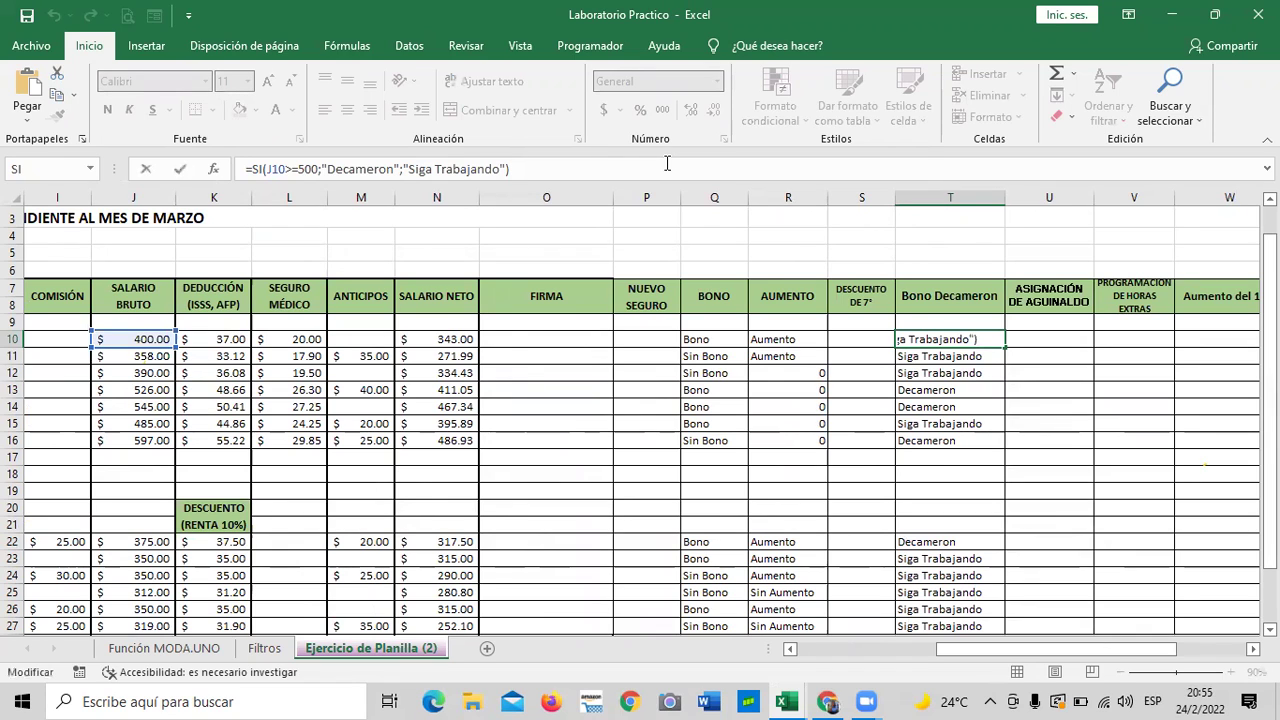
key(Return)
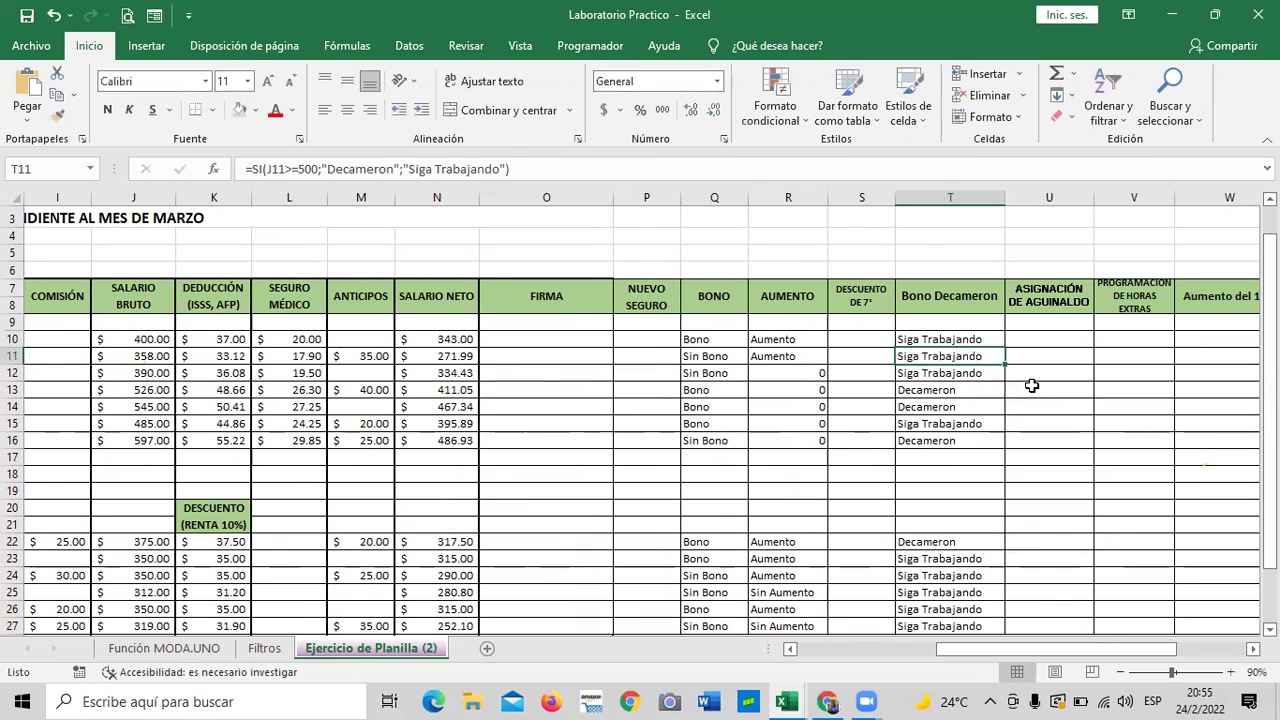
click(955, 342)
drag(1004, 347, 1010, 452)
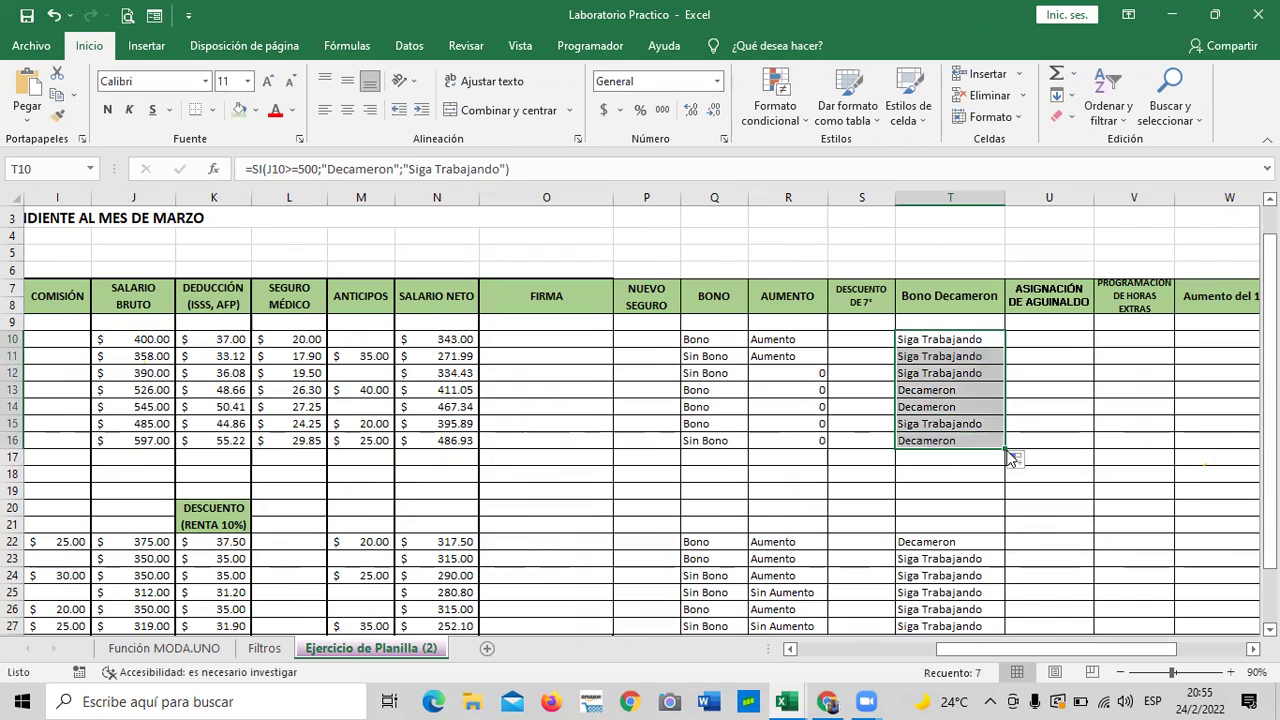
- Check the Bono Decameron formula in T23 against the salary data of the hourly employees
scroll(989, 472, down, 2)
click(945, 503)
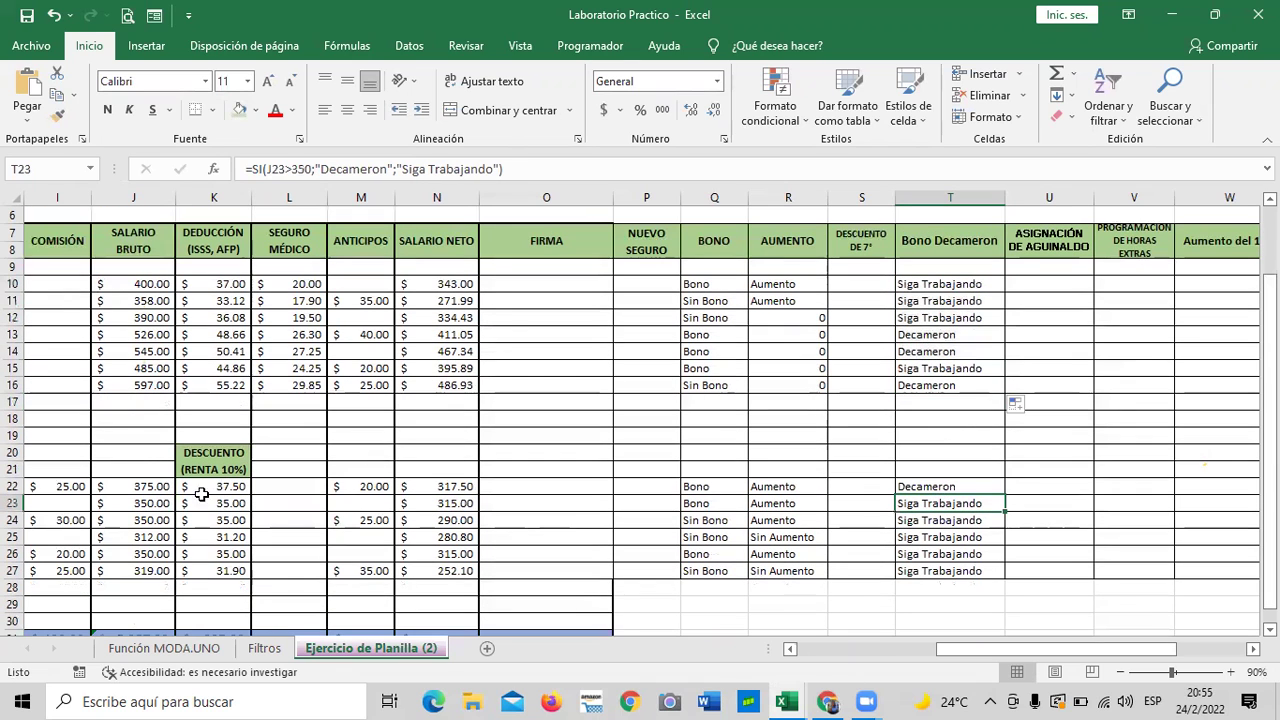
drag(1012, 652, 891, 651)
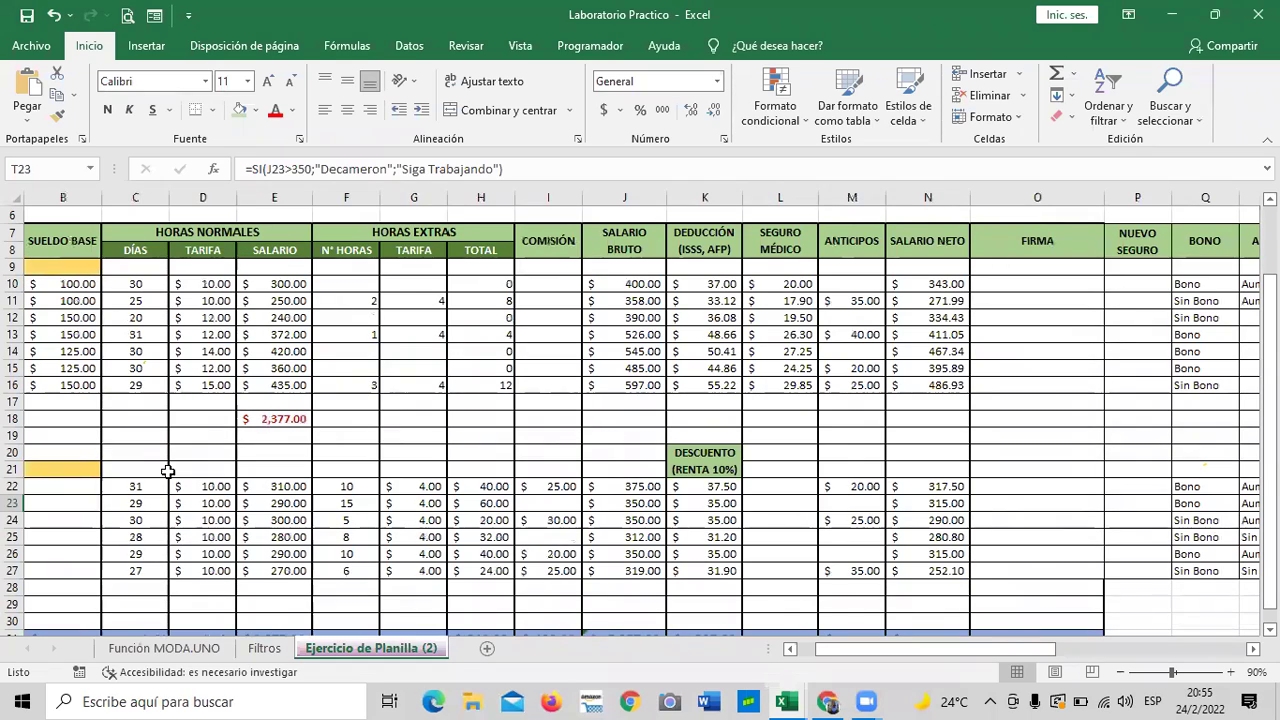
mouse_move(842, 652)
mouse_down()
mouse_move(823, 657)
mouse_move(842, 657)
mouse_up()
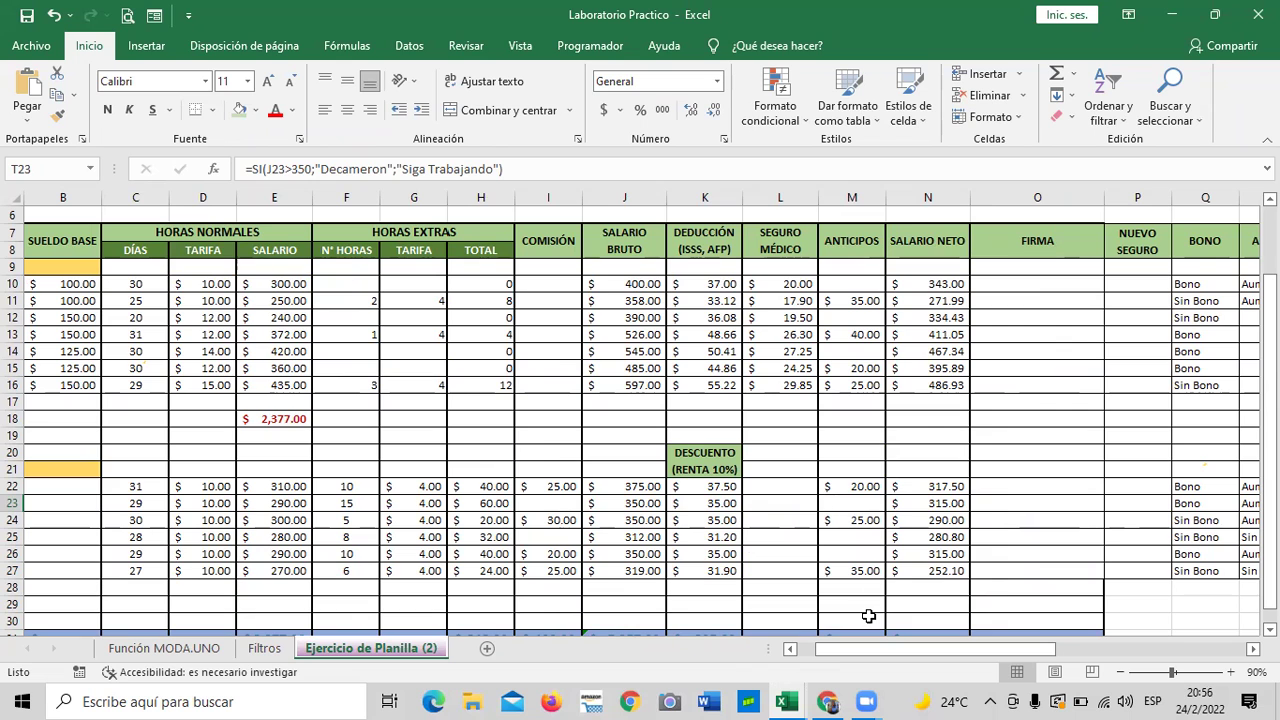
drag(880, 648, 915, 650)
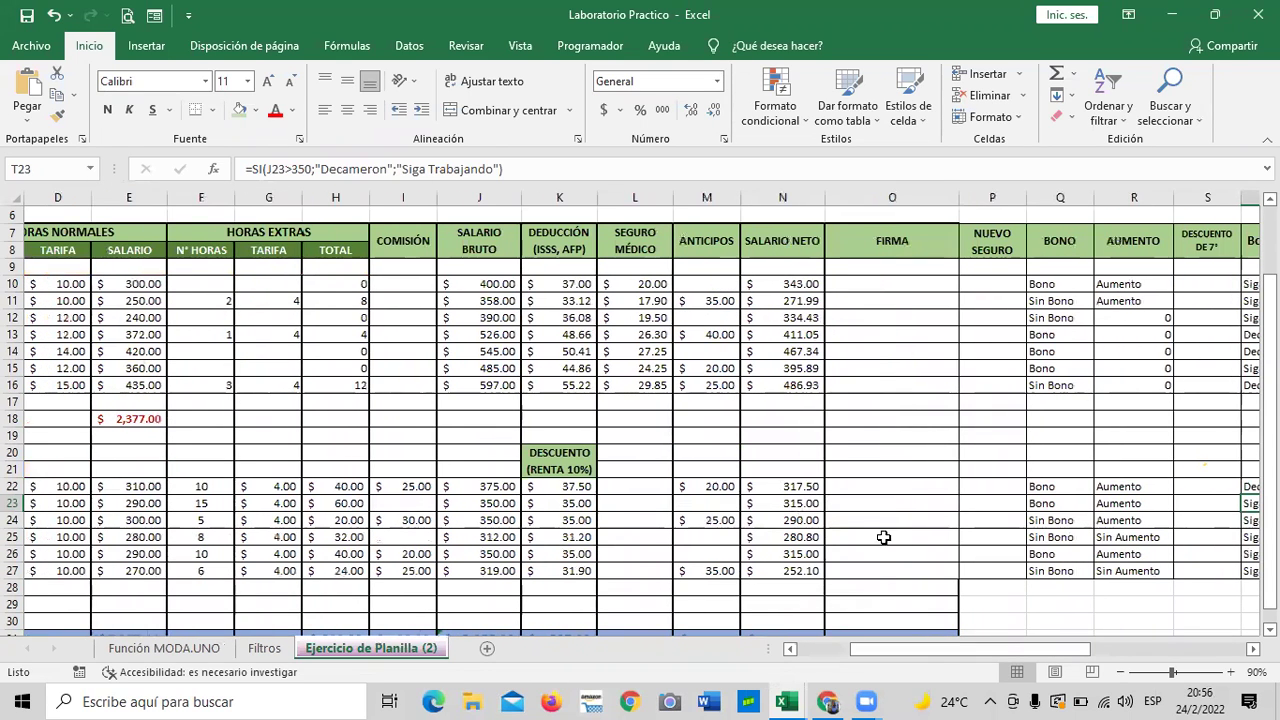
drag(1012, 647, 1064, 647)
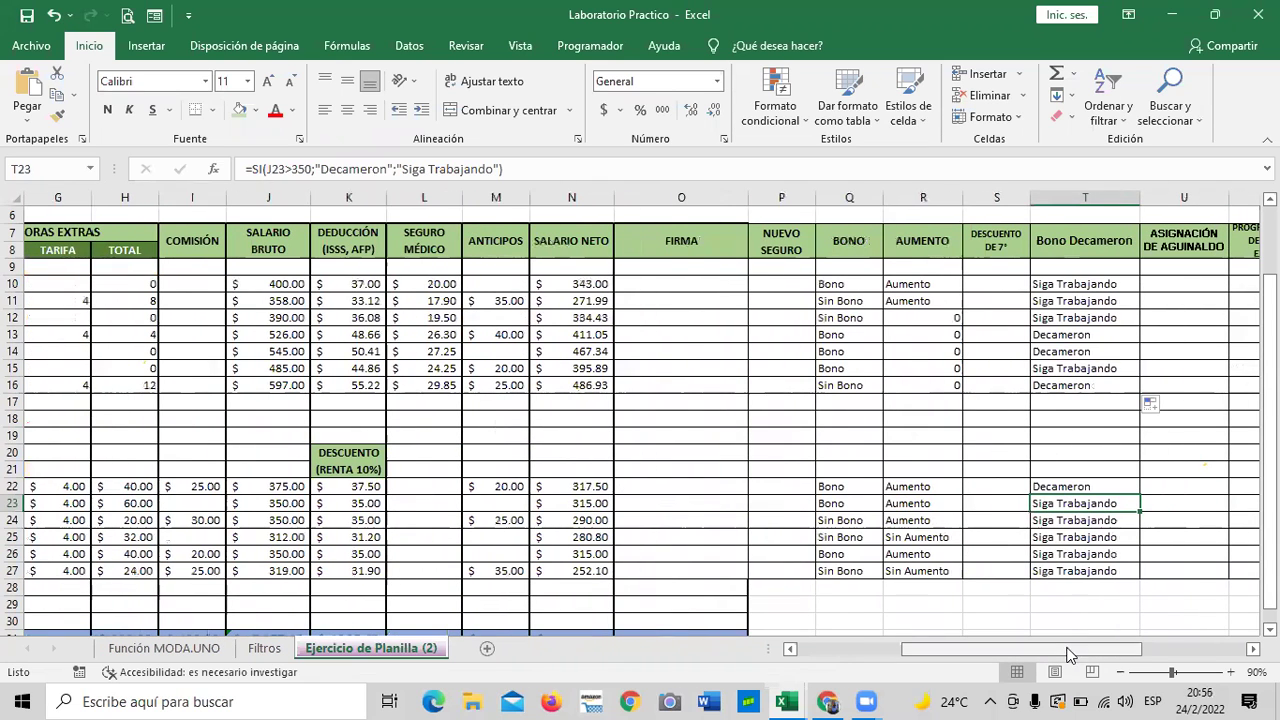
- Examine the Bono Decameron formulas in T27 and T25 and the gross salary cell that T25 tests
click(1066, 533)
click(1066, 572)
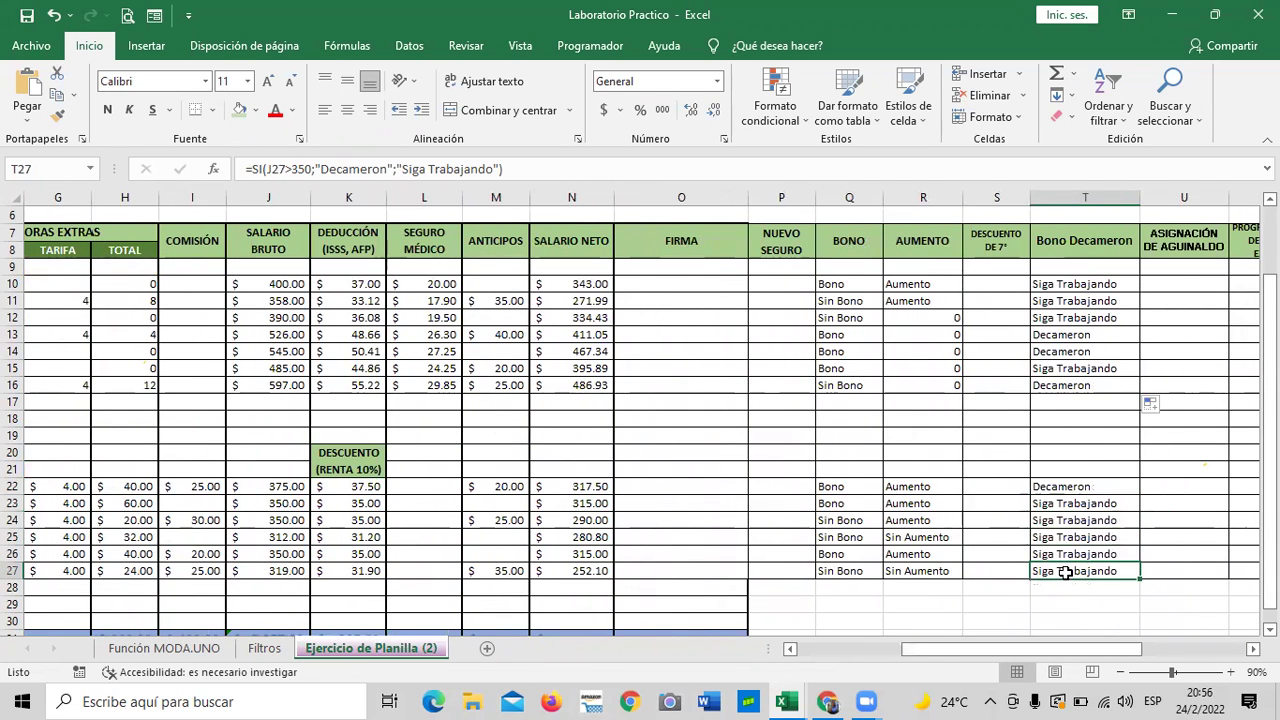
click(1064, 536)
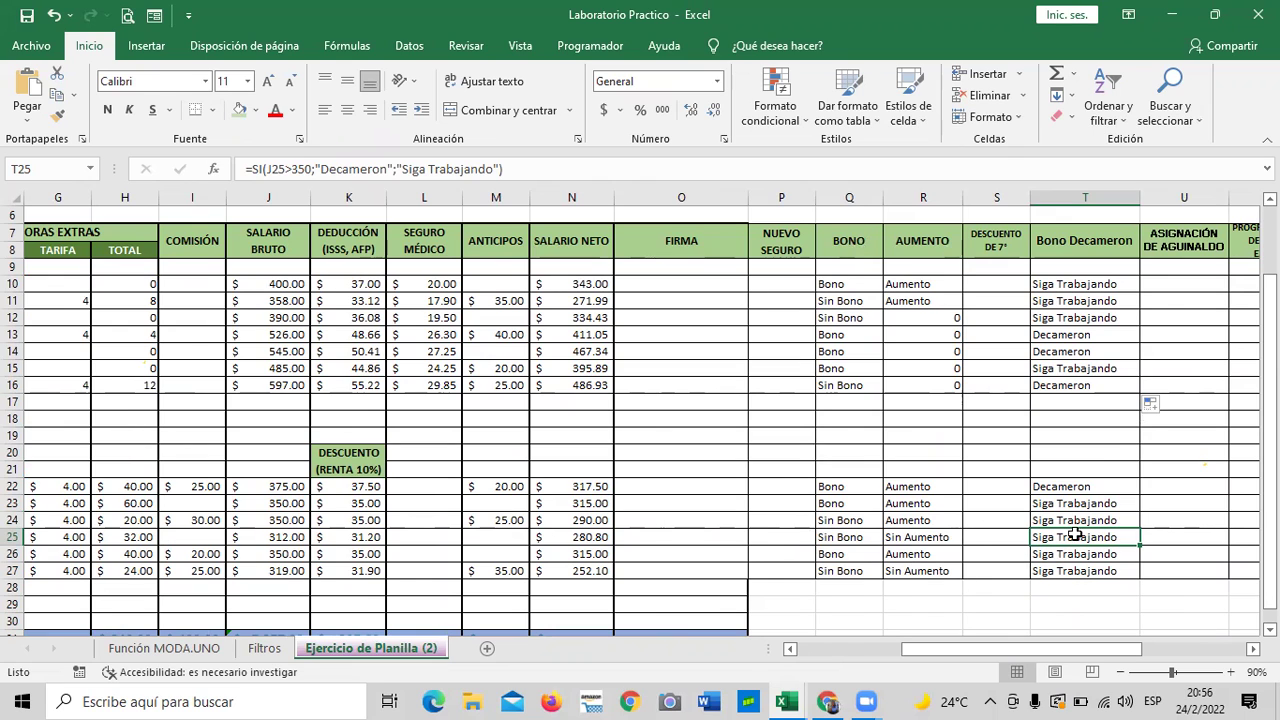
click(592, 170)
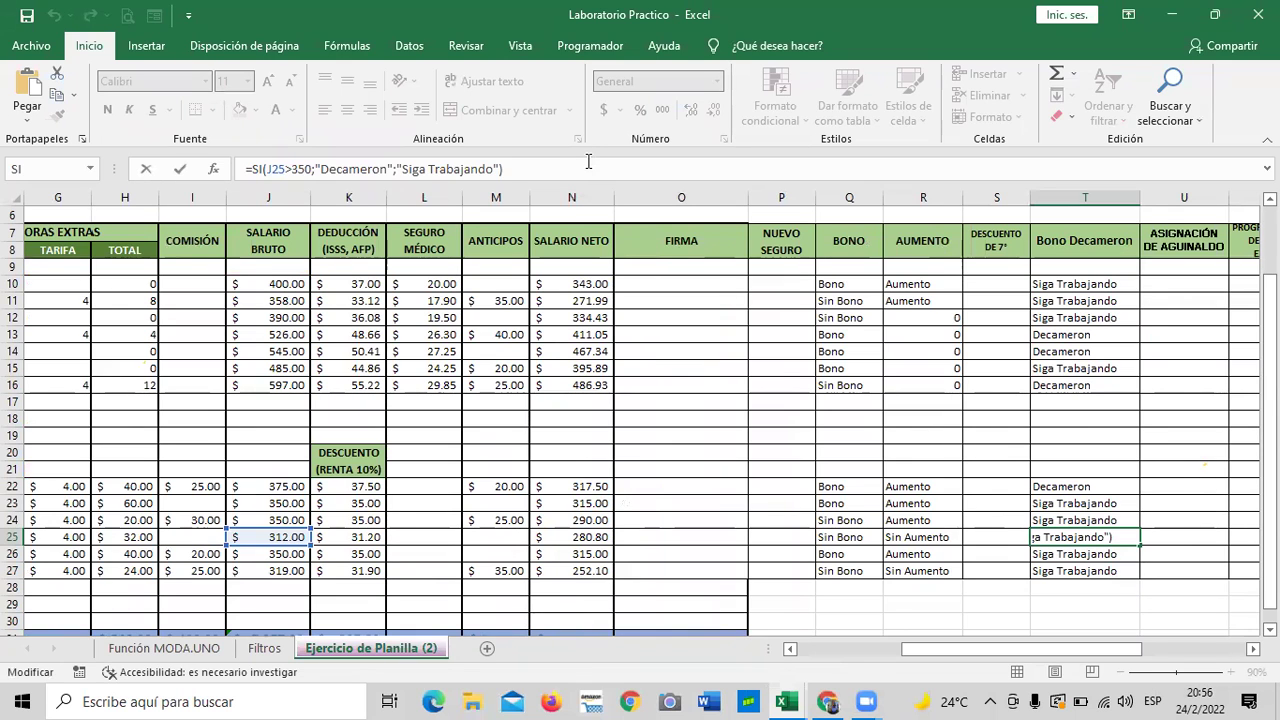
key(Return)
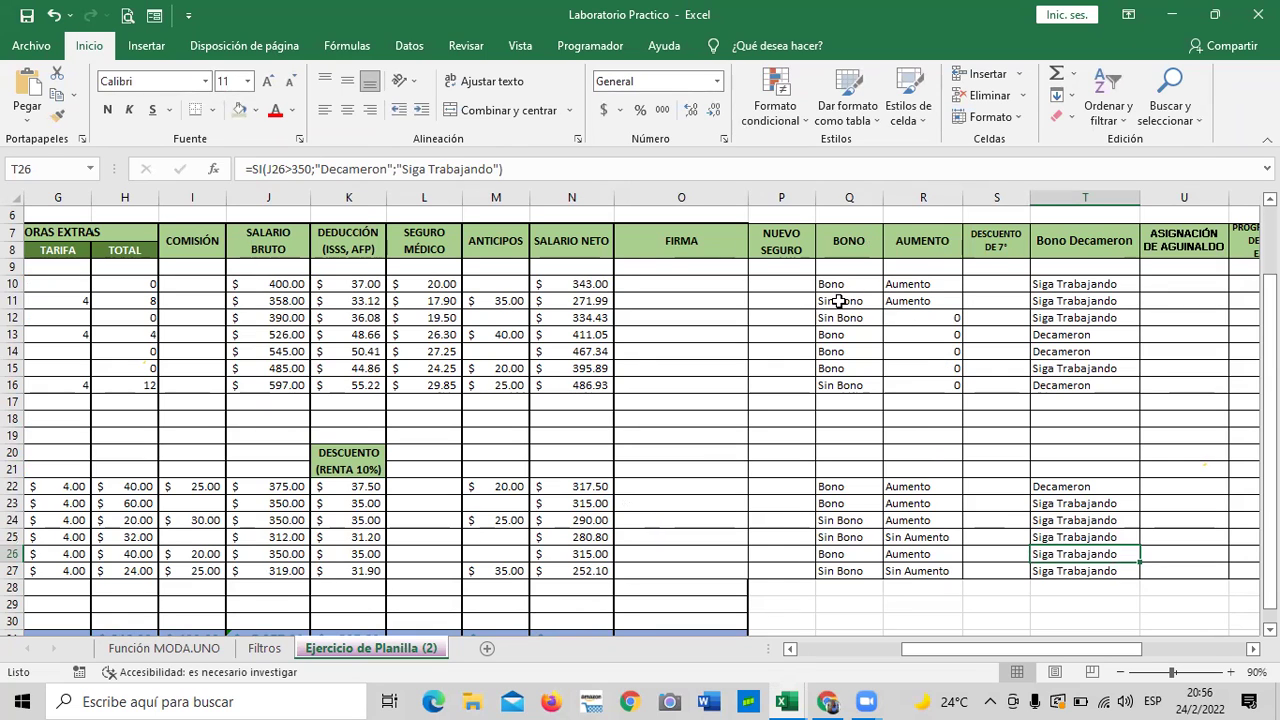
- Review the AUMENTO results from R12 to R16 alongside those of the hourly employees
click(920, 320)
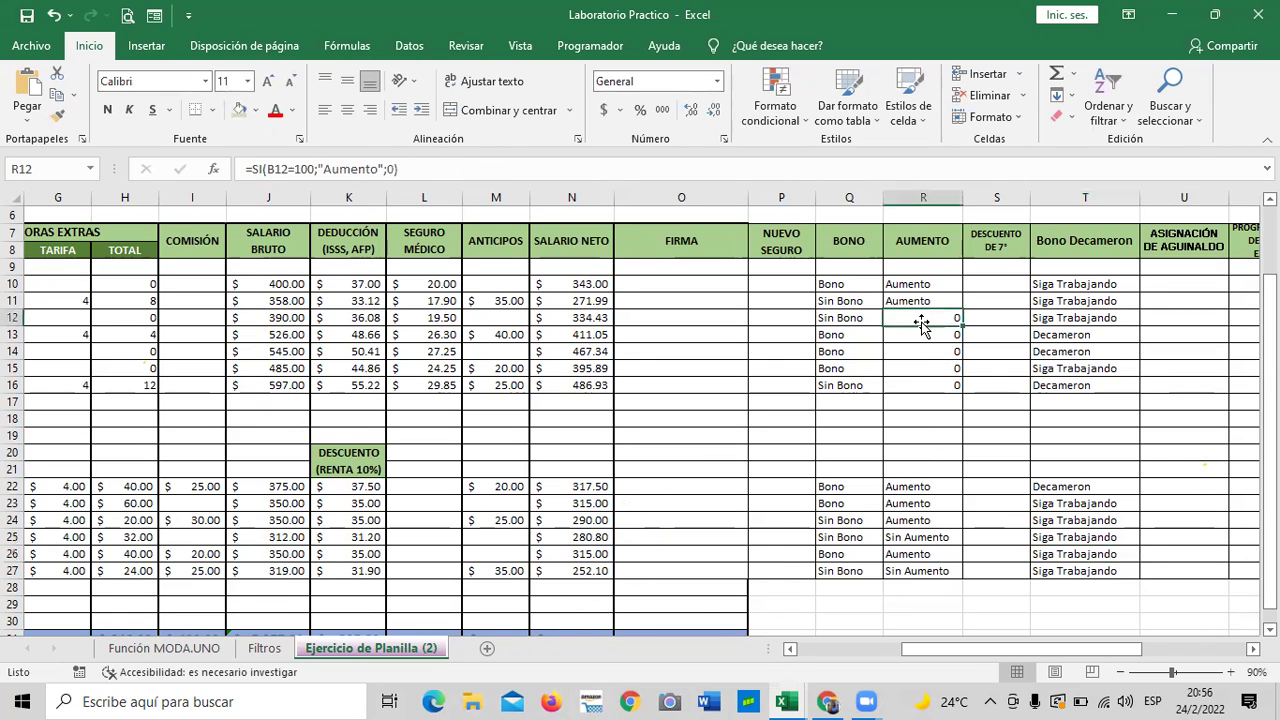
click(909, 366)
click(909, 390)
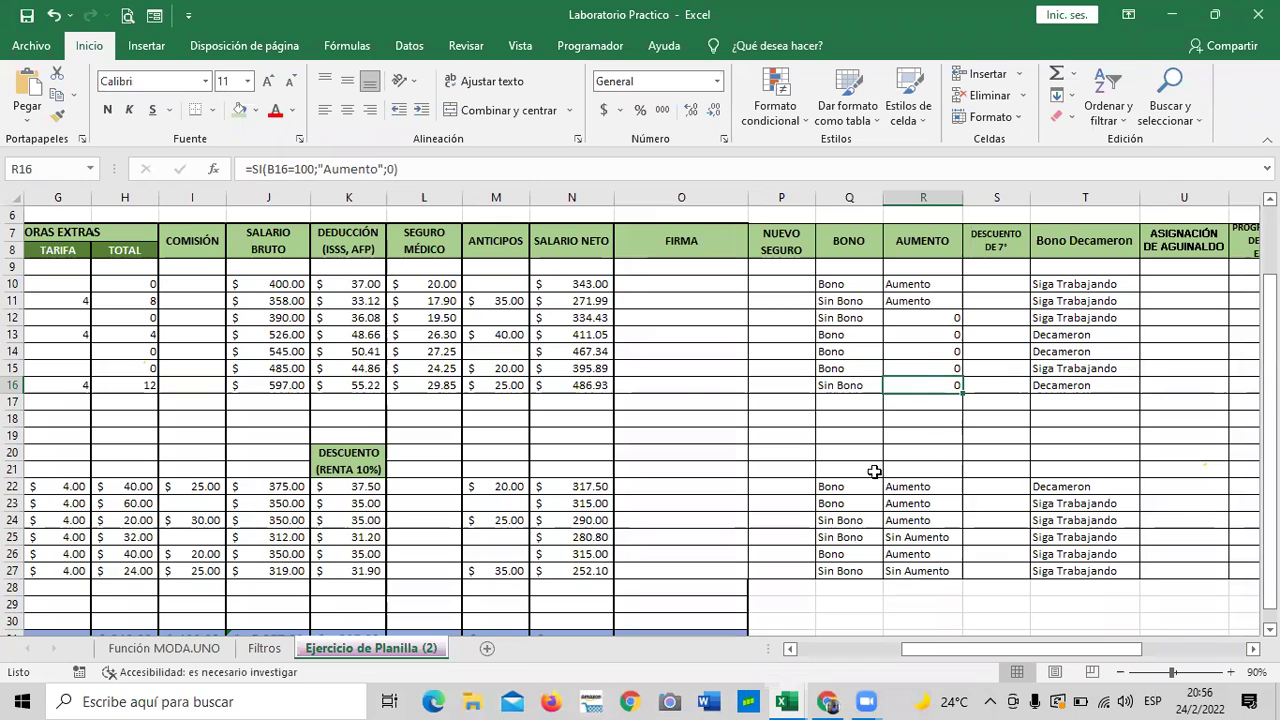
scroll(850, 480, down, 1)
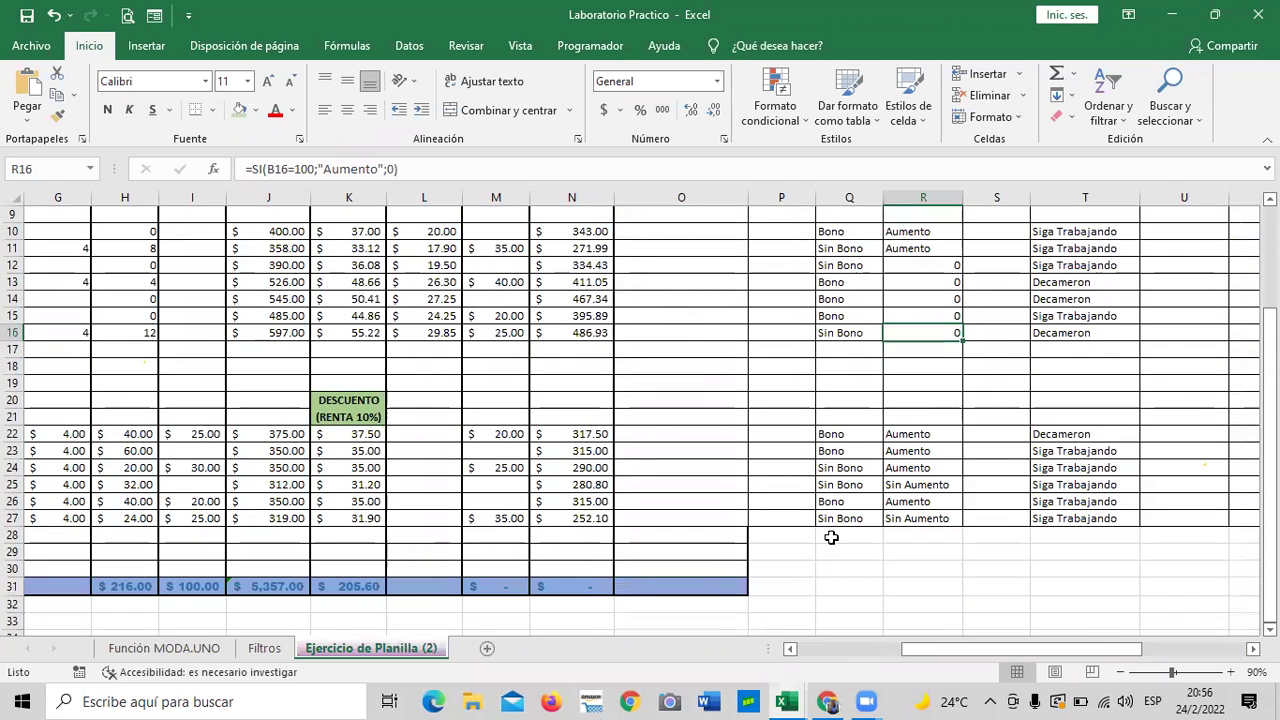
scroll(831, 537, up, 2)
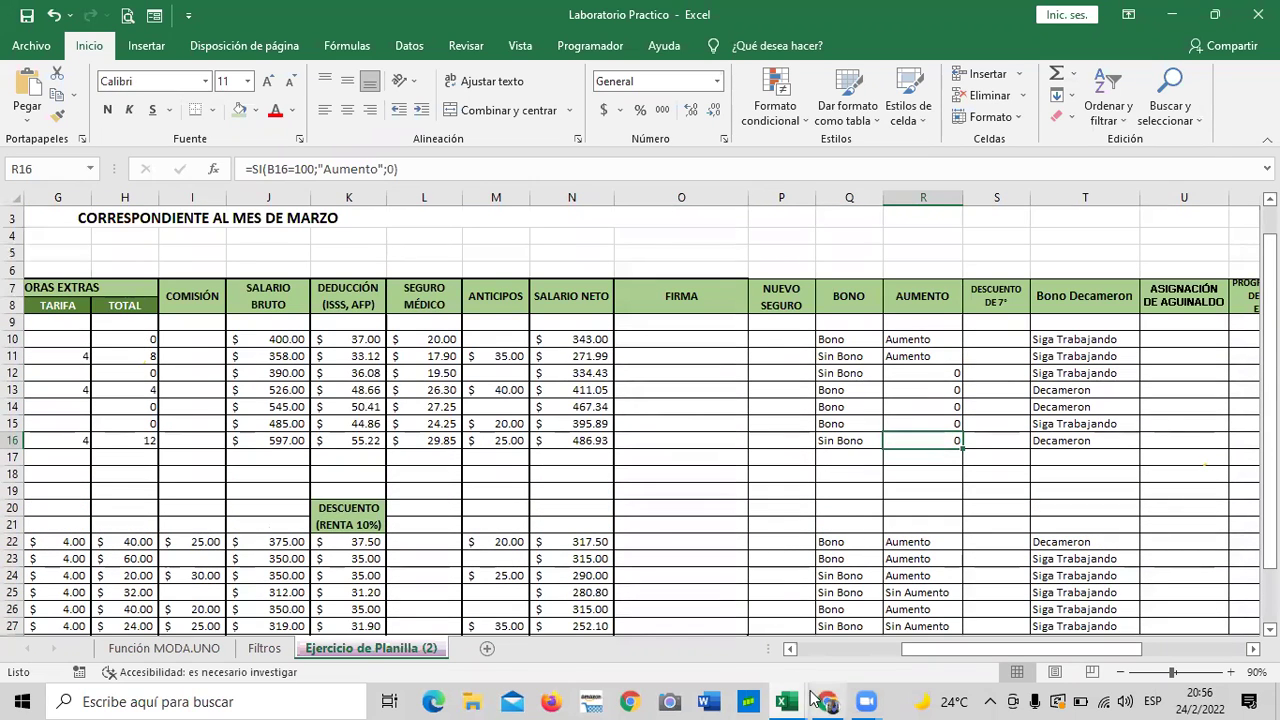
- Switch to the Función SI - copia (1) workbook and view the grades table above LISTADO DE EDADES
mouse_move(789, 698)
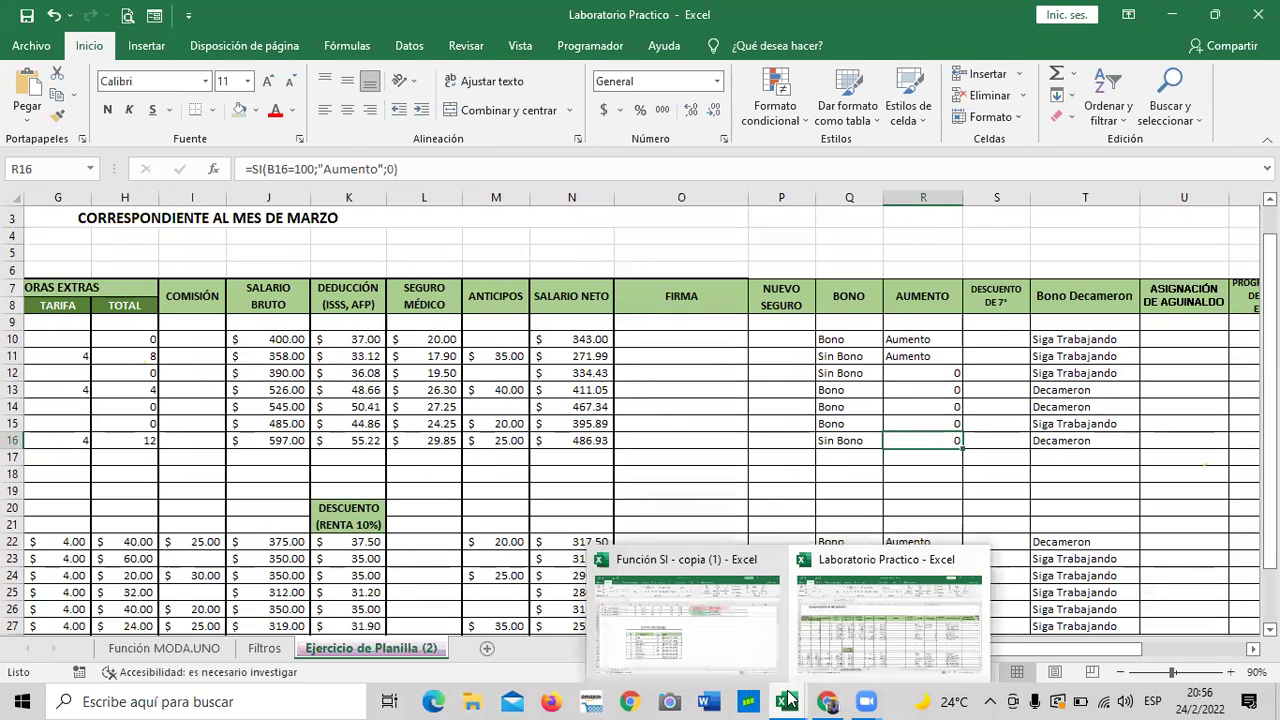
click(697, 641)
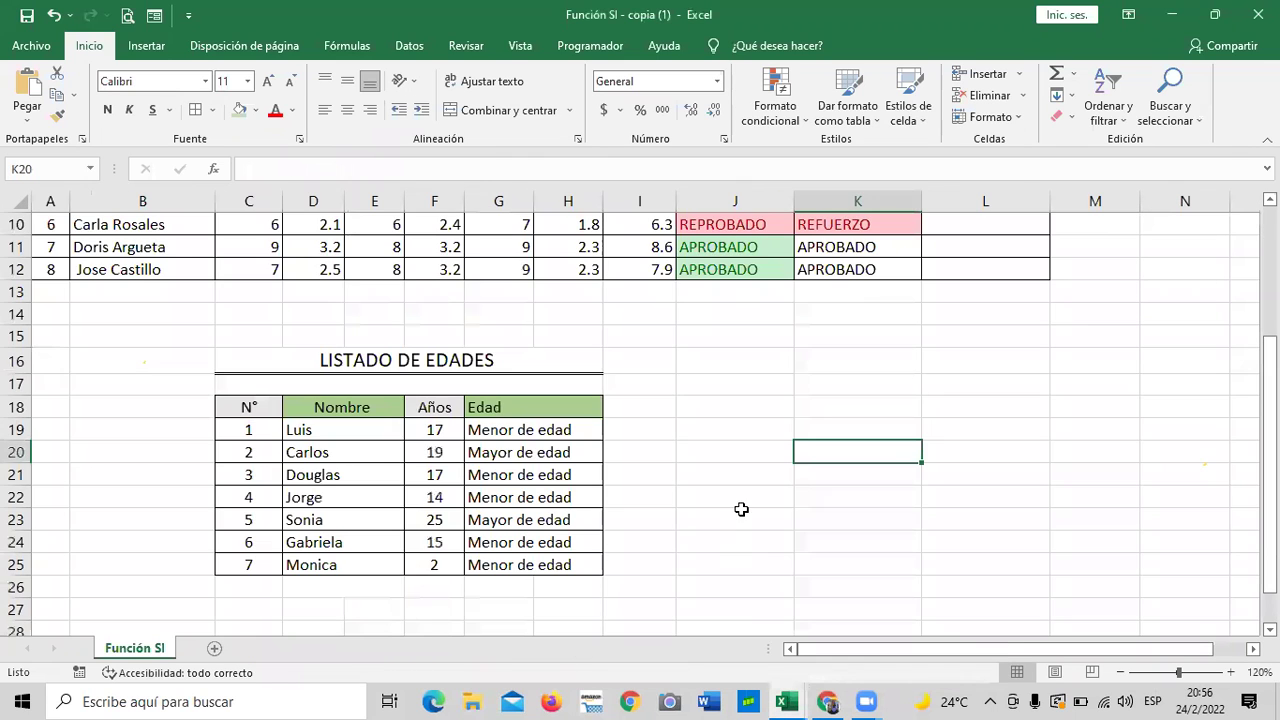
scroll(741, 510, up, 2)
scroll(750, 515, up, 1)
scroll(754, 517, down, 1)
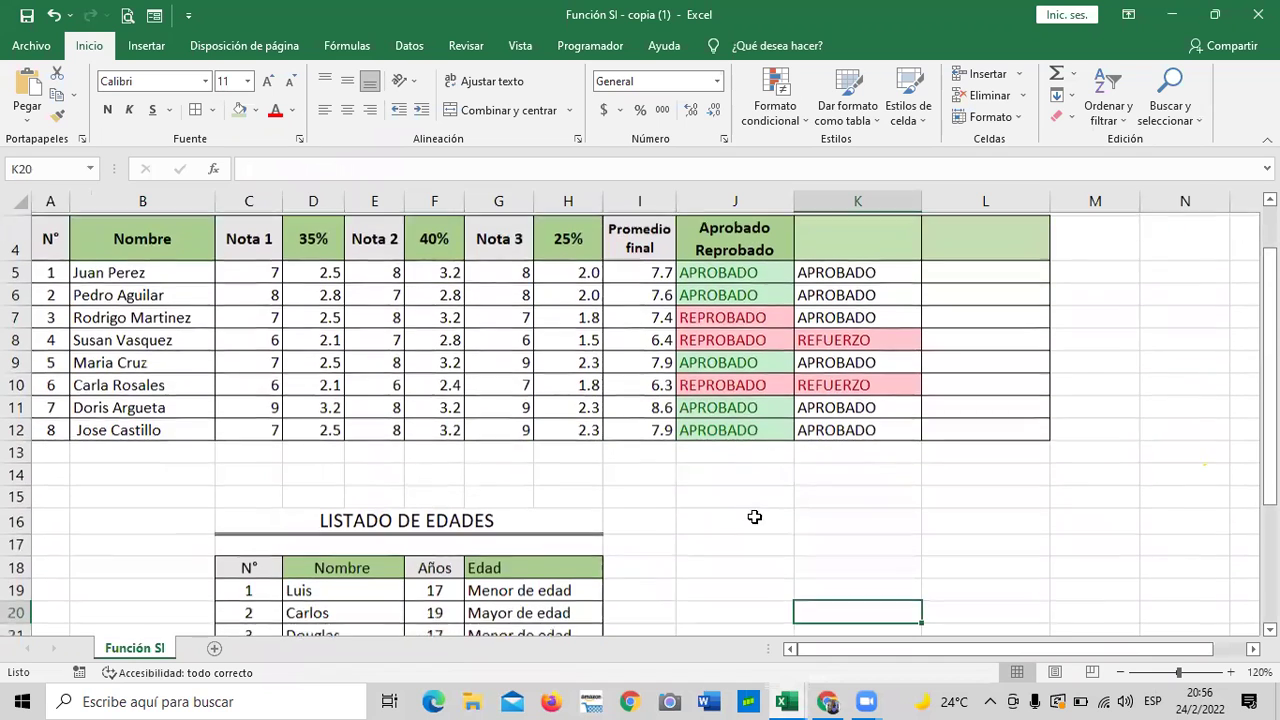
- Examine the Nota 1, Nota 2 and Nota 3 grades of the first student in row 5
click(988, 268)
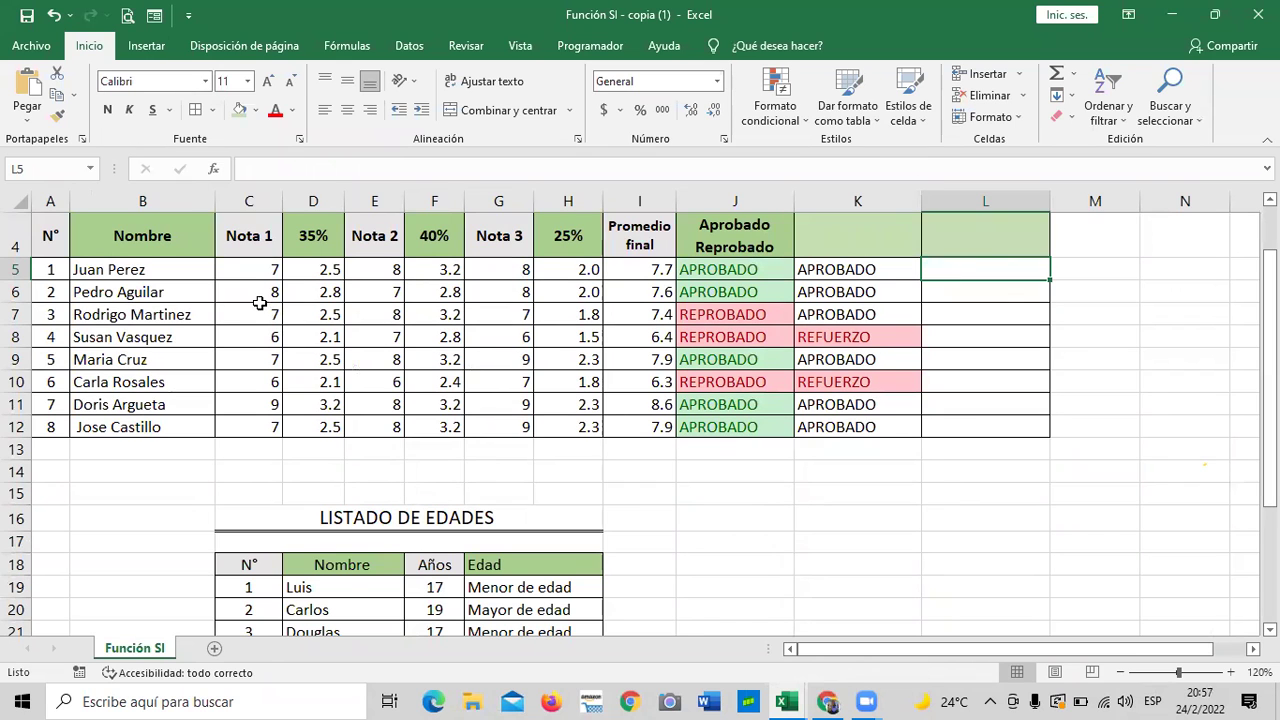
drag(246, 250, 272, 268)
click(352, 267)
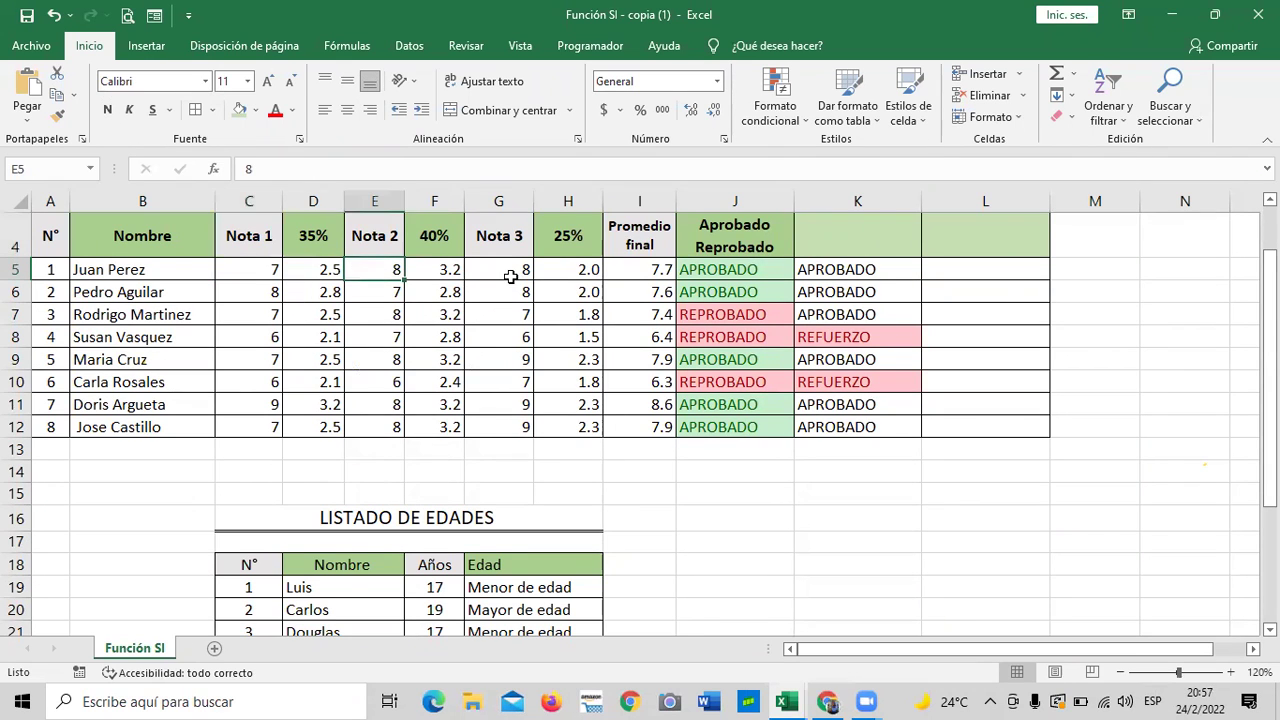
click(512, 276)
scroll(655, 365, up, 1)
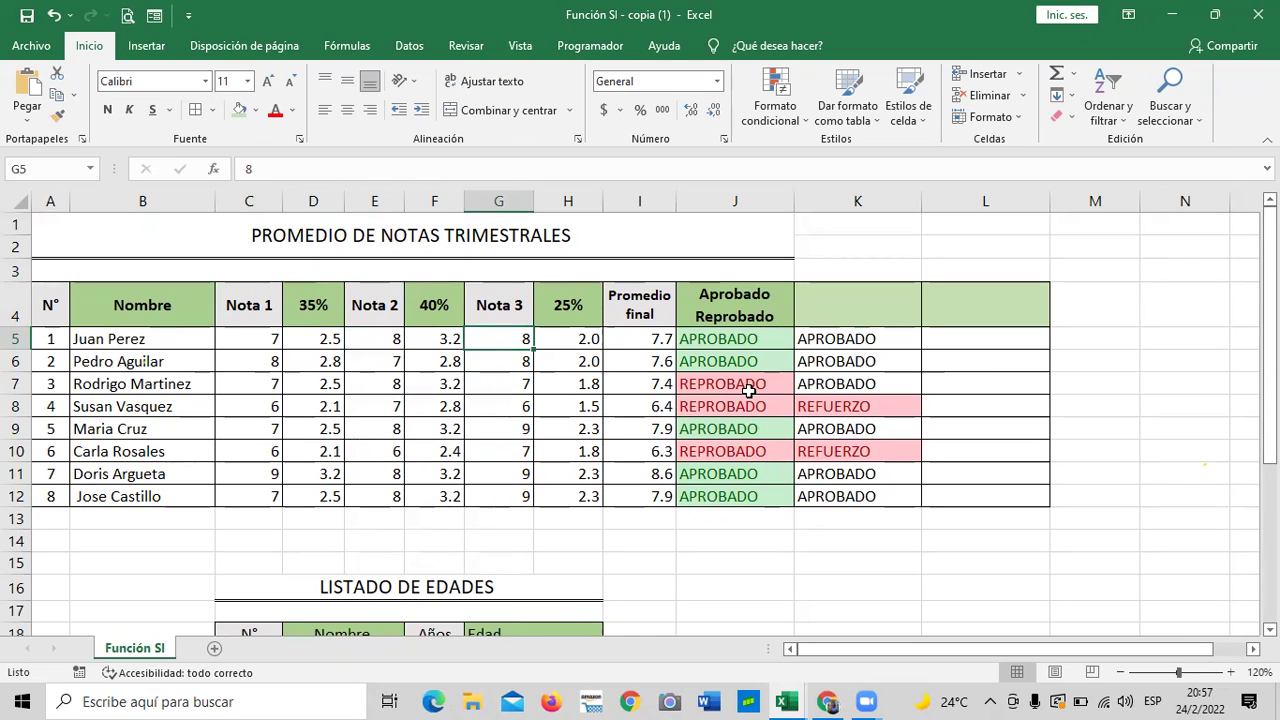
- Clear all the Nota 1 grades in C5:C12 of the PROMEDIO DE NOTAS TRIMESTRALES table
drag(260, 338, 254, 488)
key(Delete)
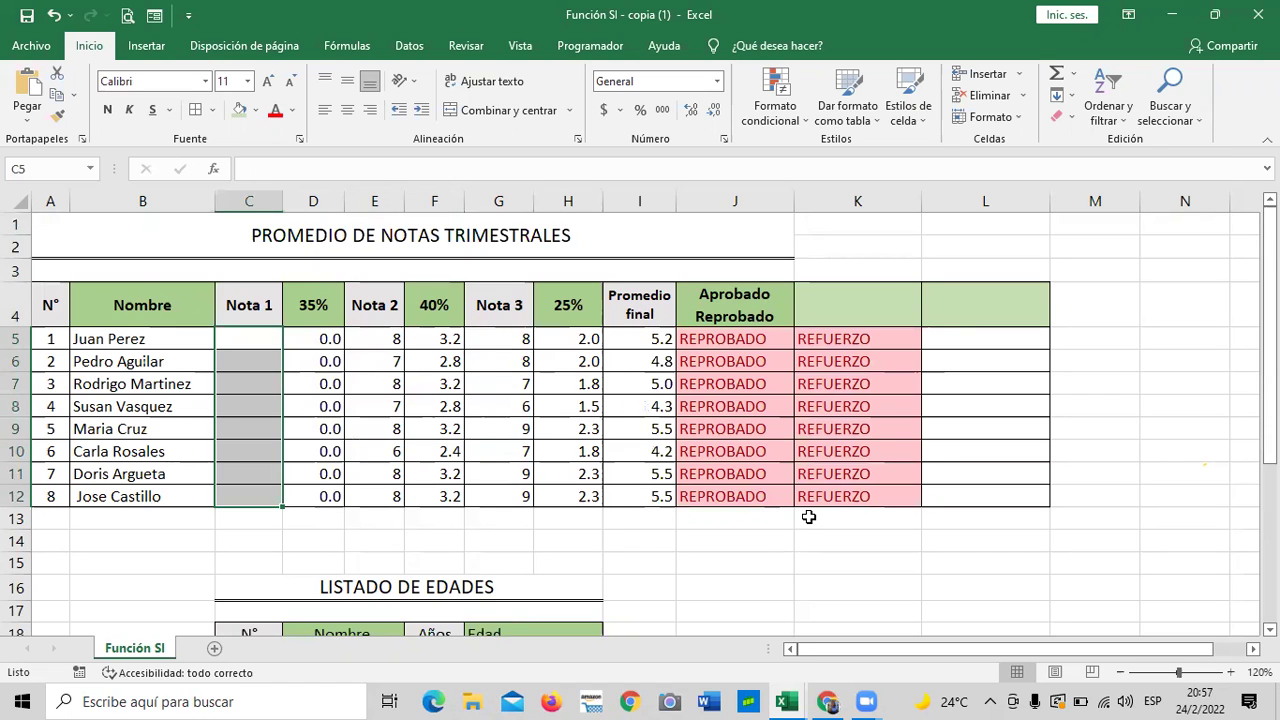
click(722, 524)
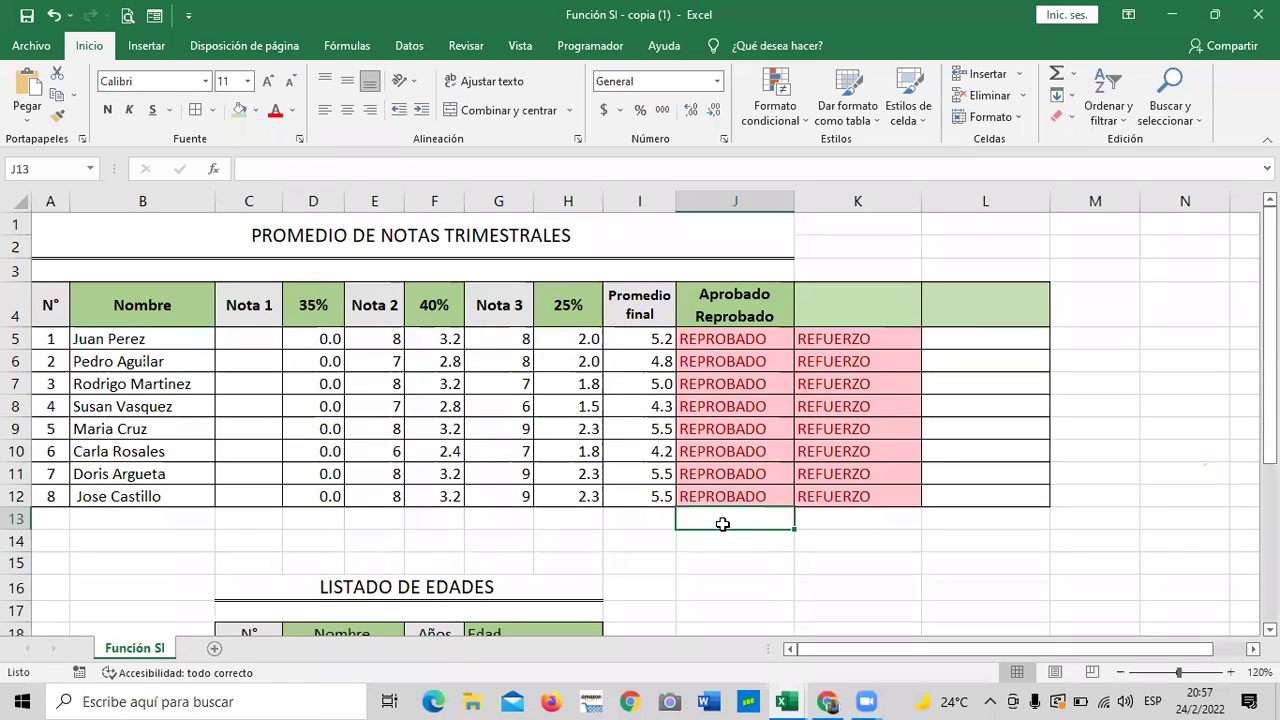
- Enter the Nota 1 grades 8, 9, 8, 9, 8, 5, 6 and 8 in cells C5 to C12
click(254, 336)
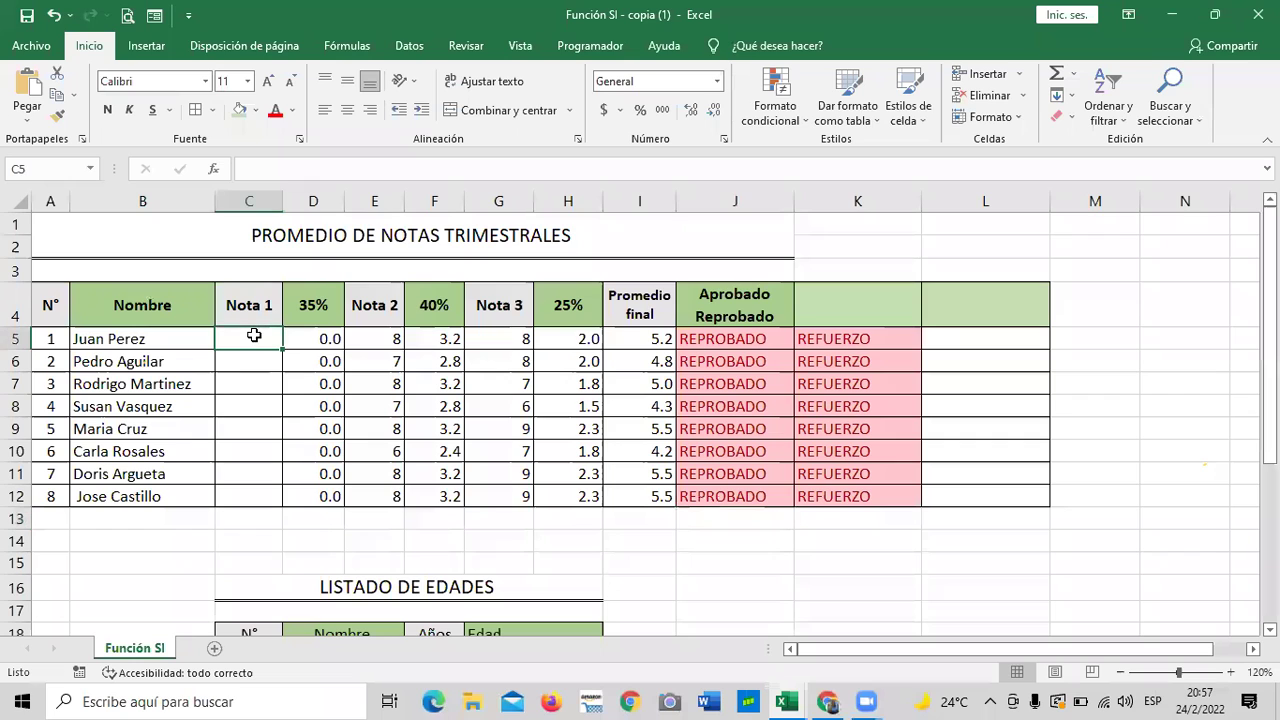
text(8)
key(Return)
text(9)
key(Return)
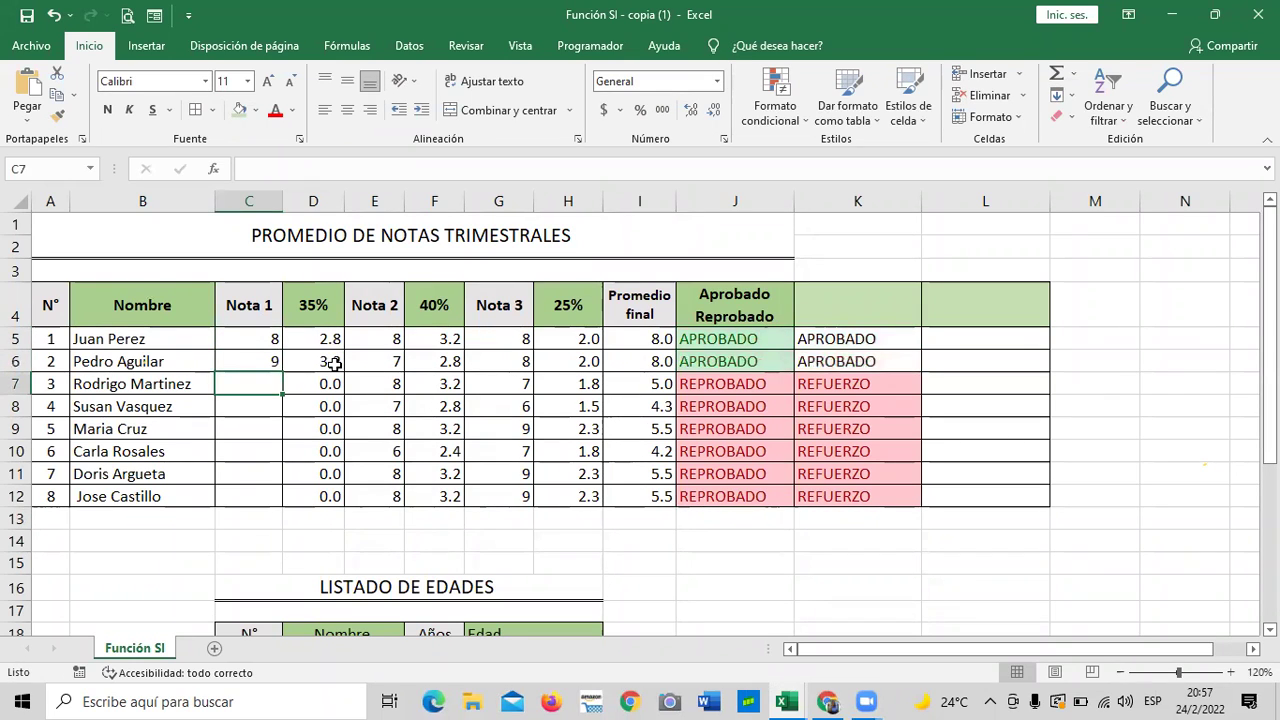
text(8)
key(Return)
text(9)
key(Return)
text(8)
key(Return)
text(5)
key(Return)
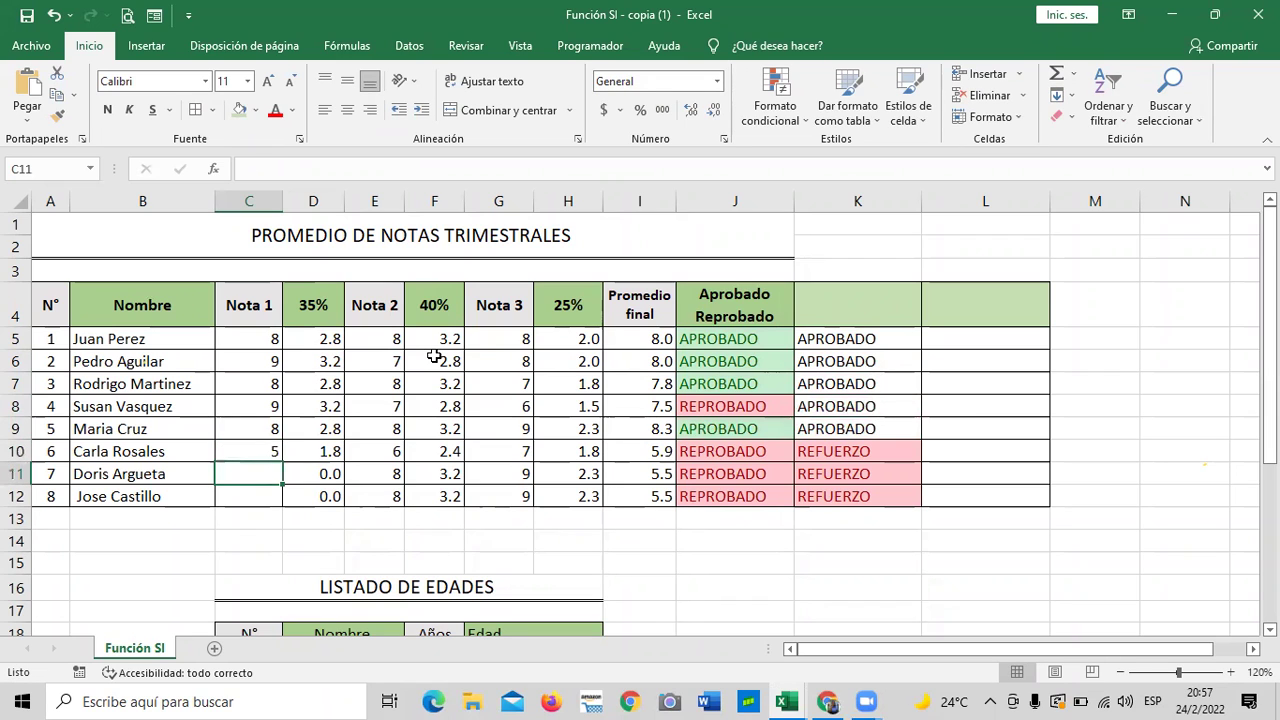
text(6)
key(Return)
text(8)
key(Return)
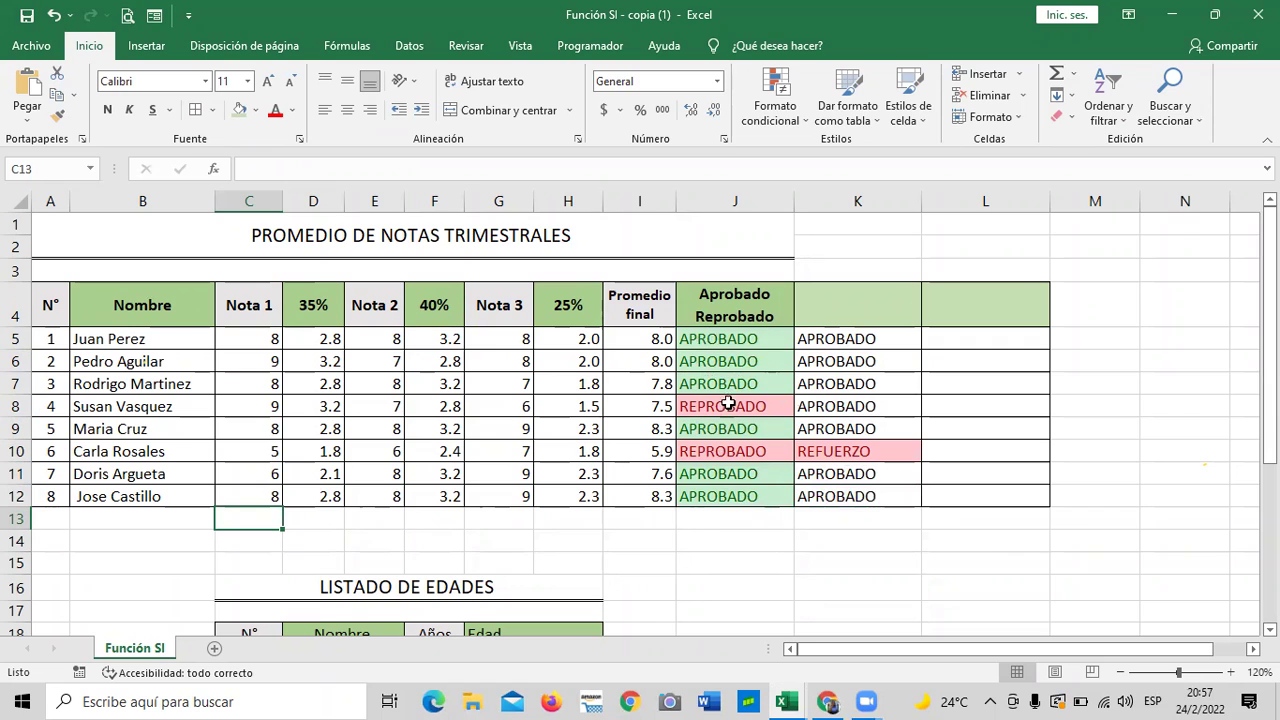
click(348, 537)
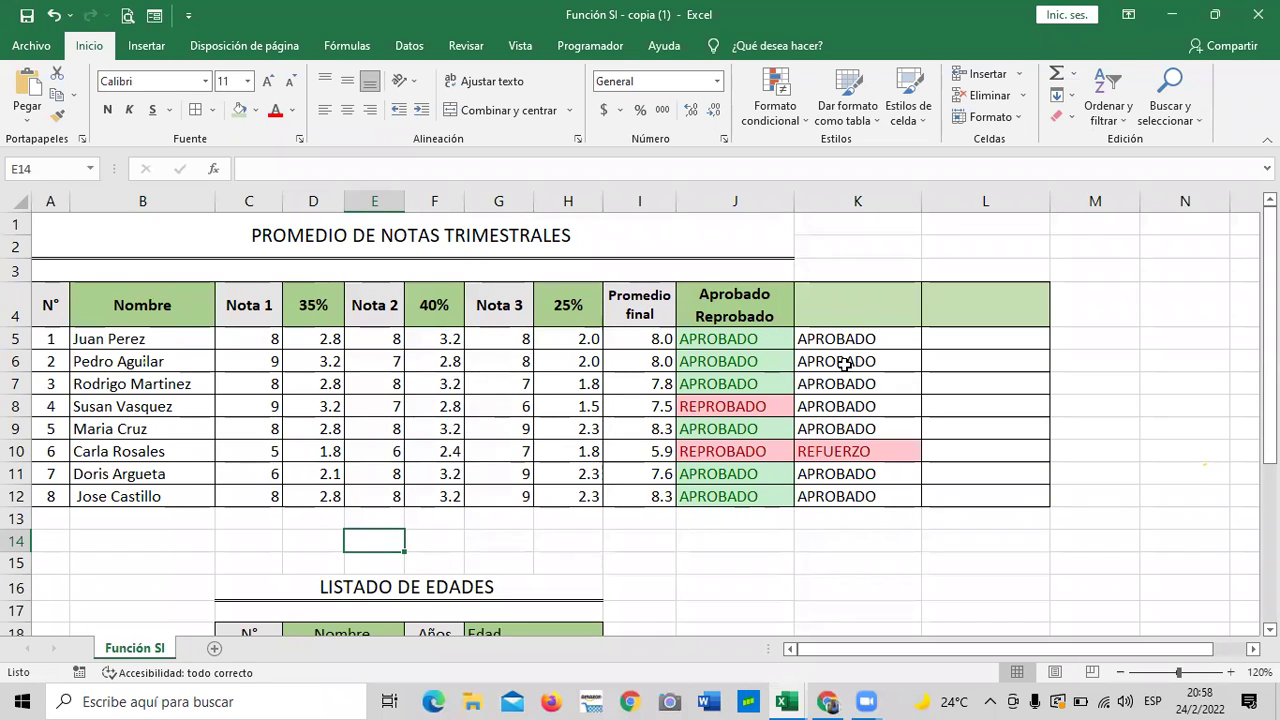
- Try clearing the grades, percentages and final averages in C5:I12, and undo the deletion
drag(262, 337, 633, 495)
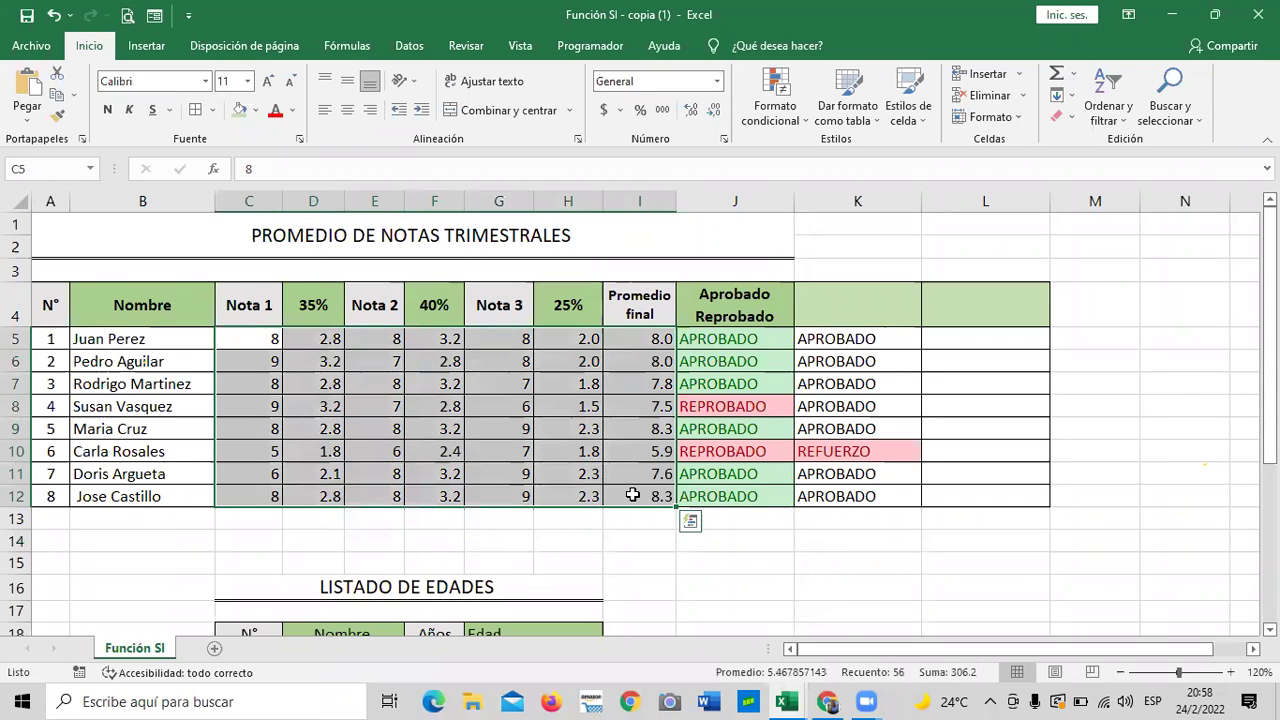
key(Delete)
click(665, 565)
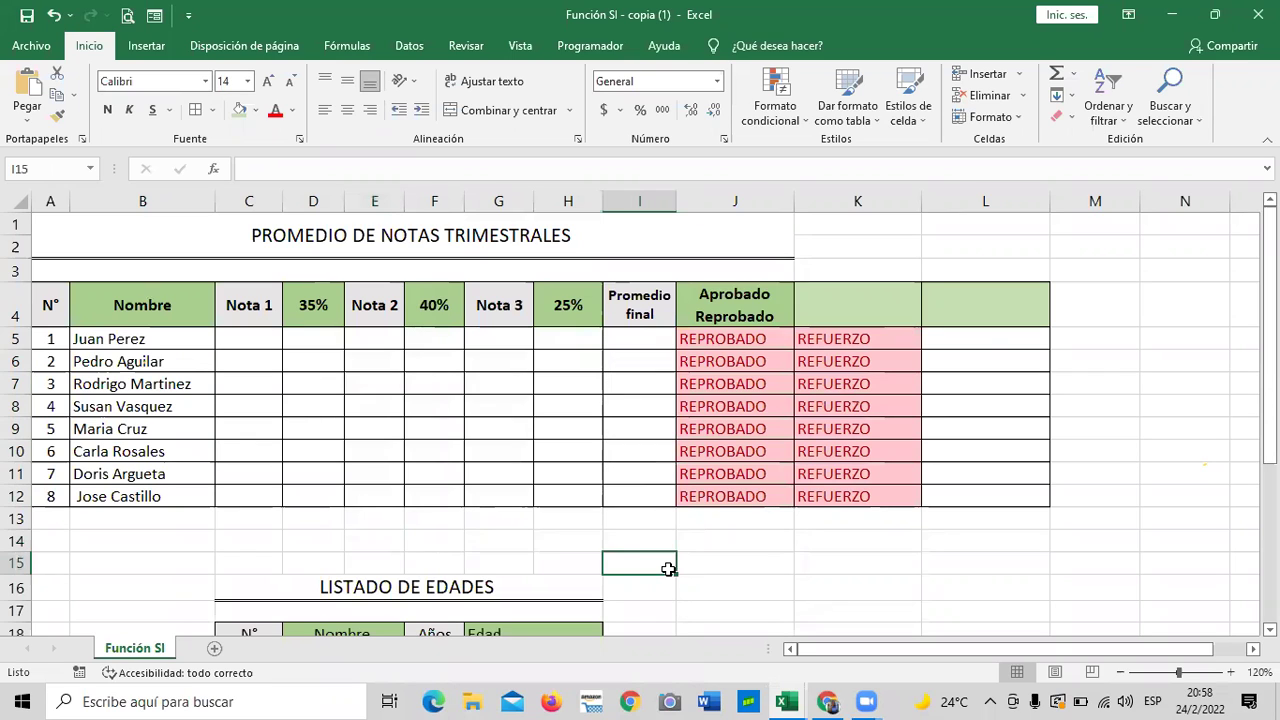
click(54, 16)
click(788, 567)
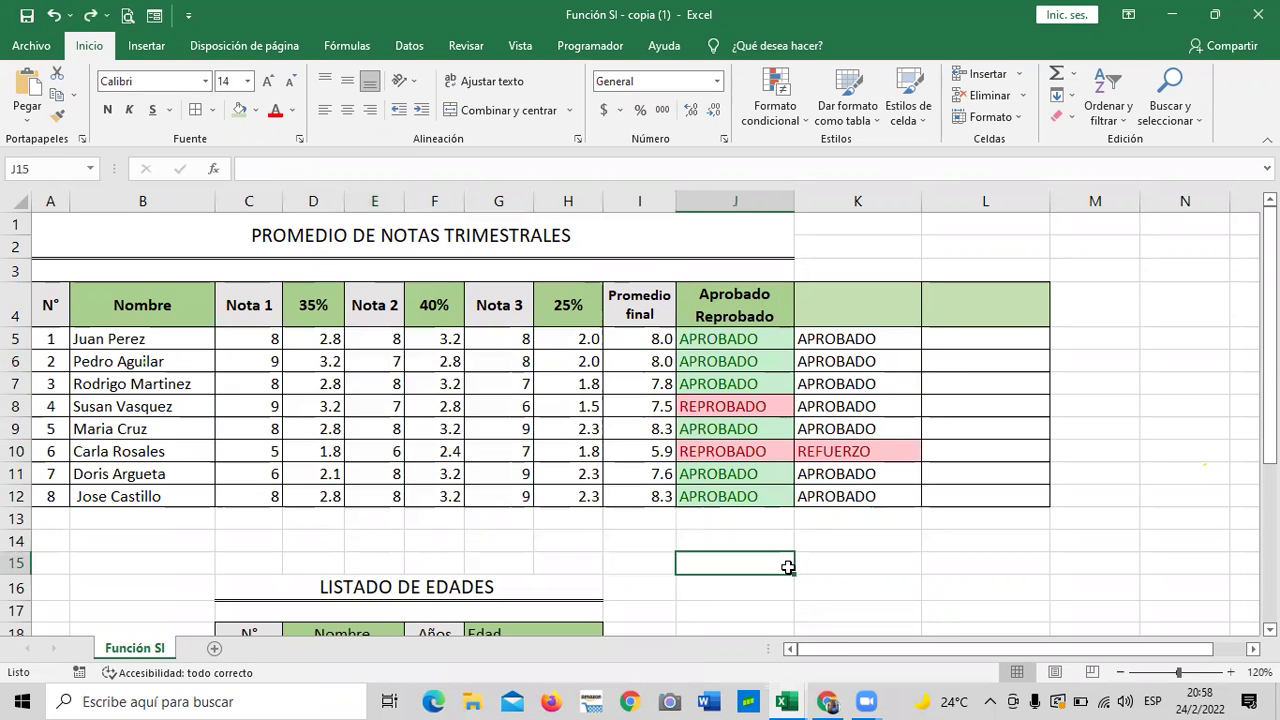
- Review the LISTADO DE EDADES table and its Edad results alongside the quarterly grades table
scroll(785, 560, down, 1)
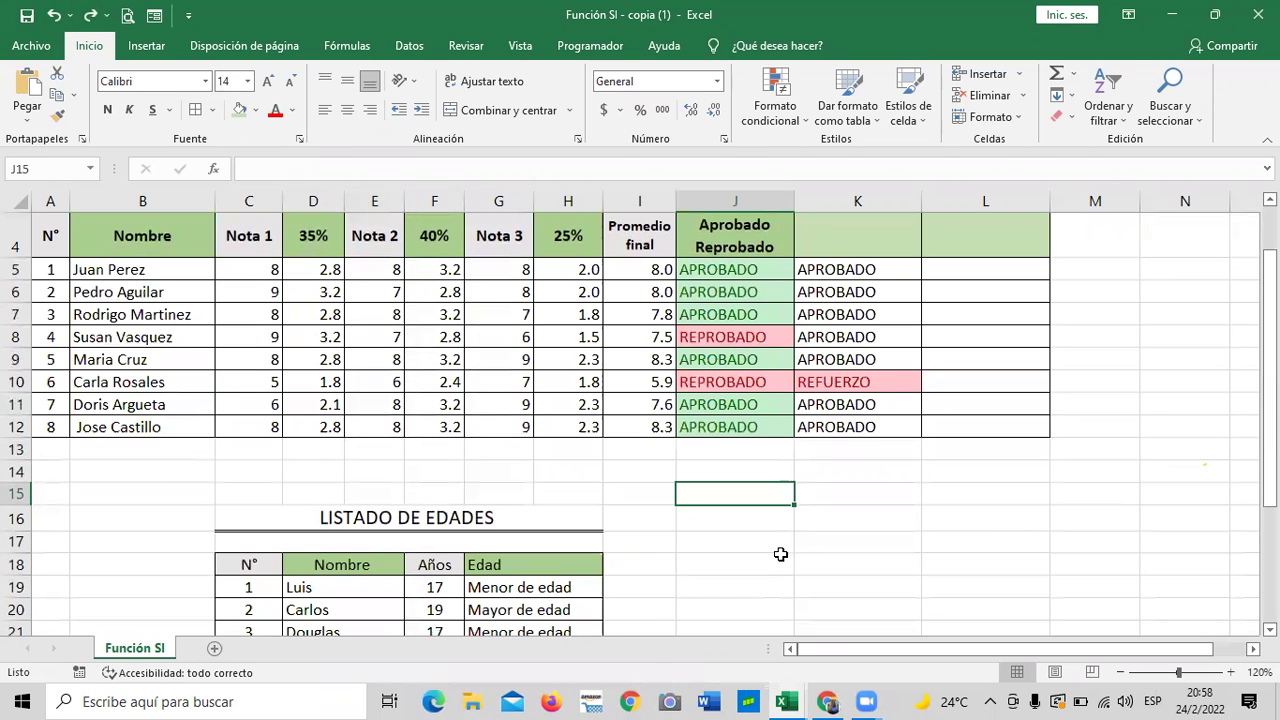
scroll(780, 554, down, 3)
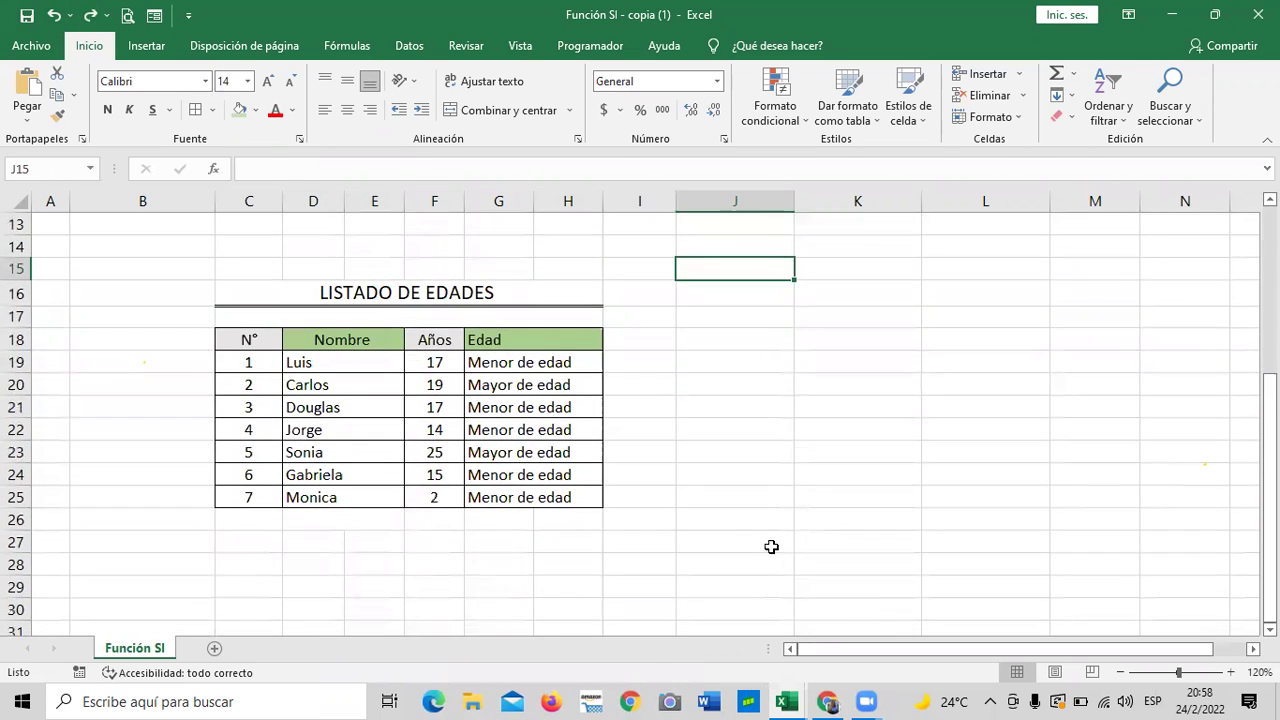
scroll(666, 556, up, 1)
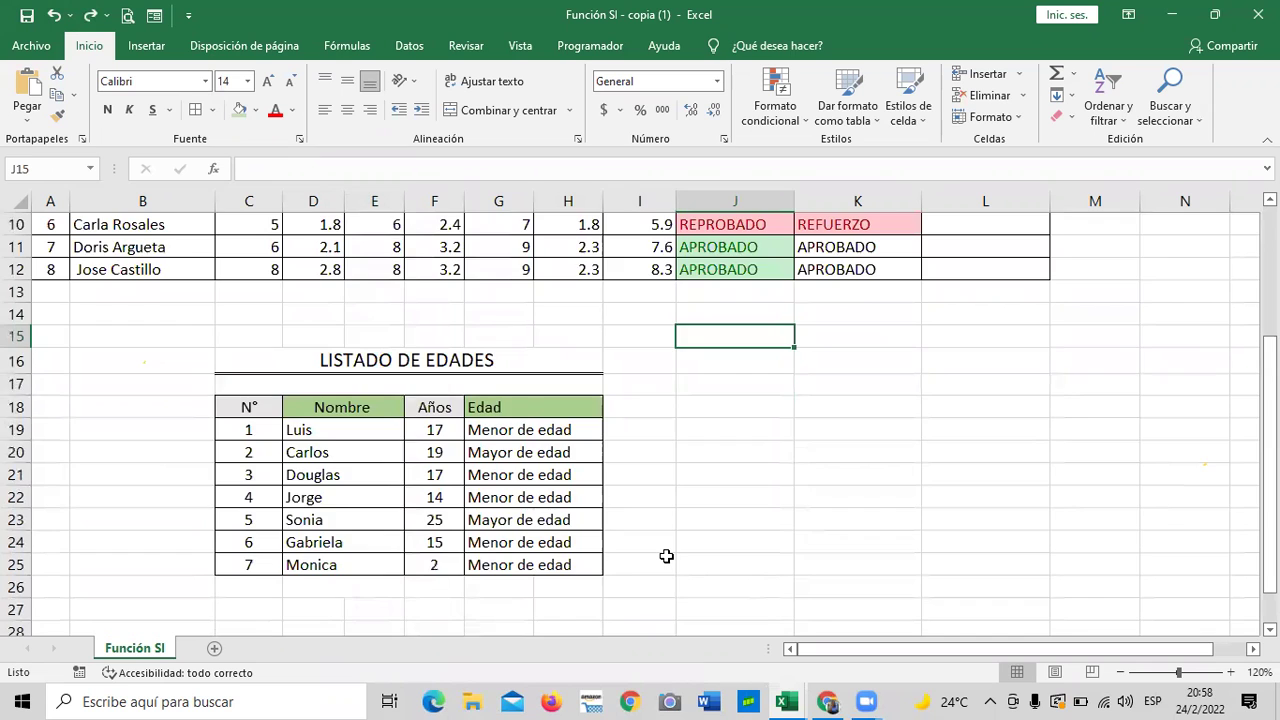
scroll(666, 556, up, 1)
scroll(666, 556, up, 2)
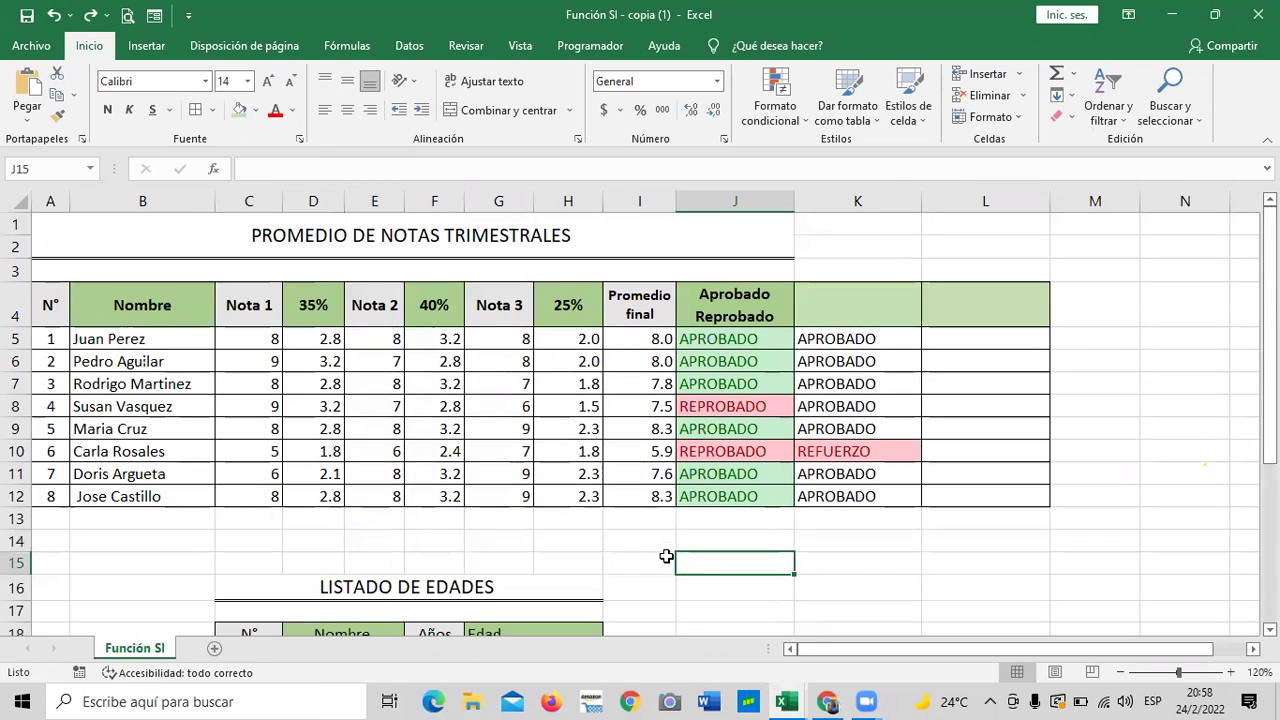
scroll(666, 556, down, 1)
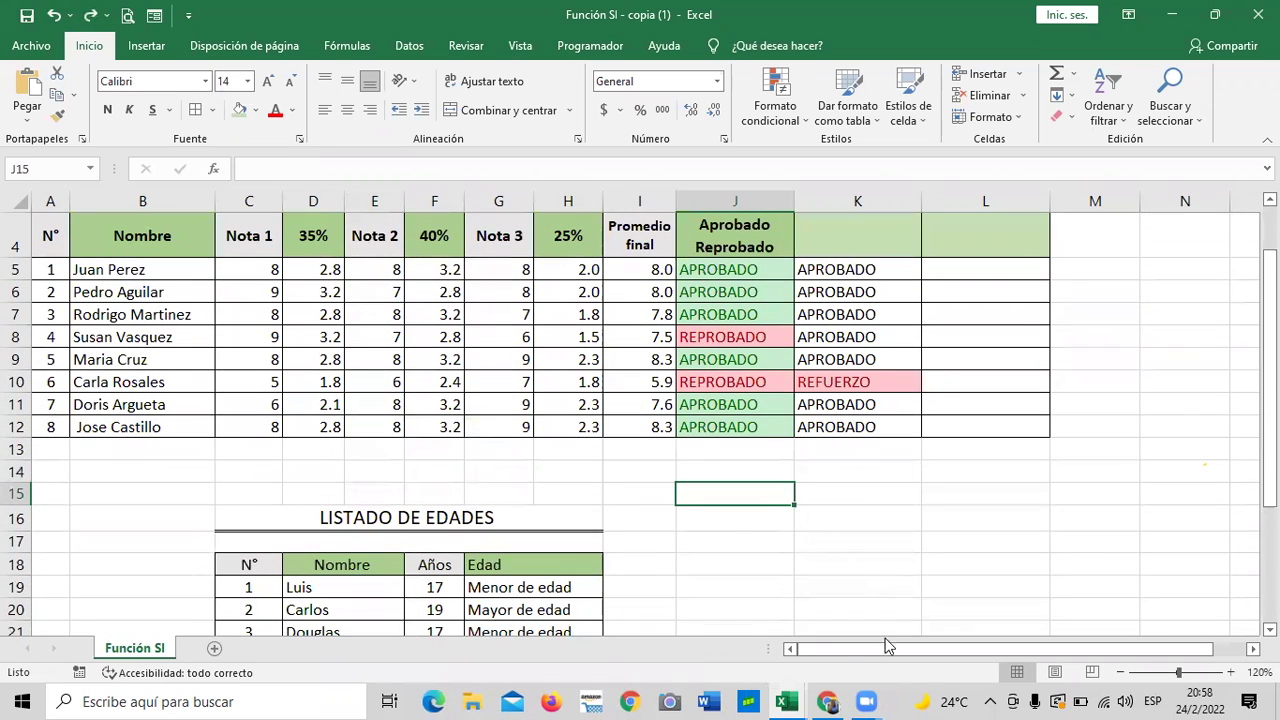
scroll(698, 577, down, 1)
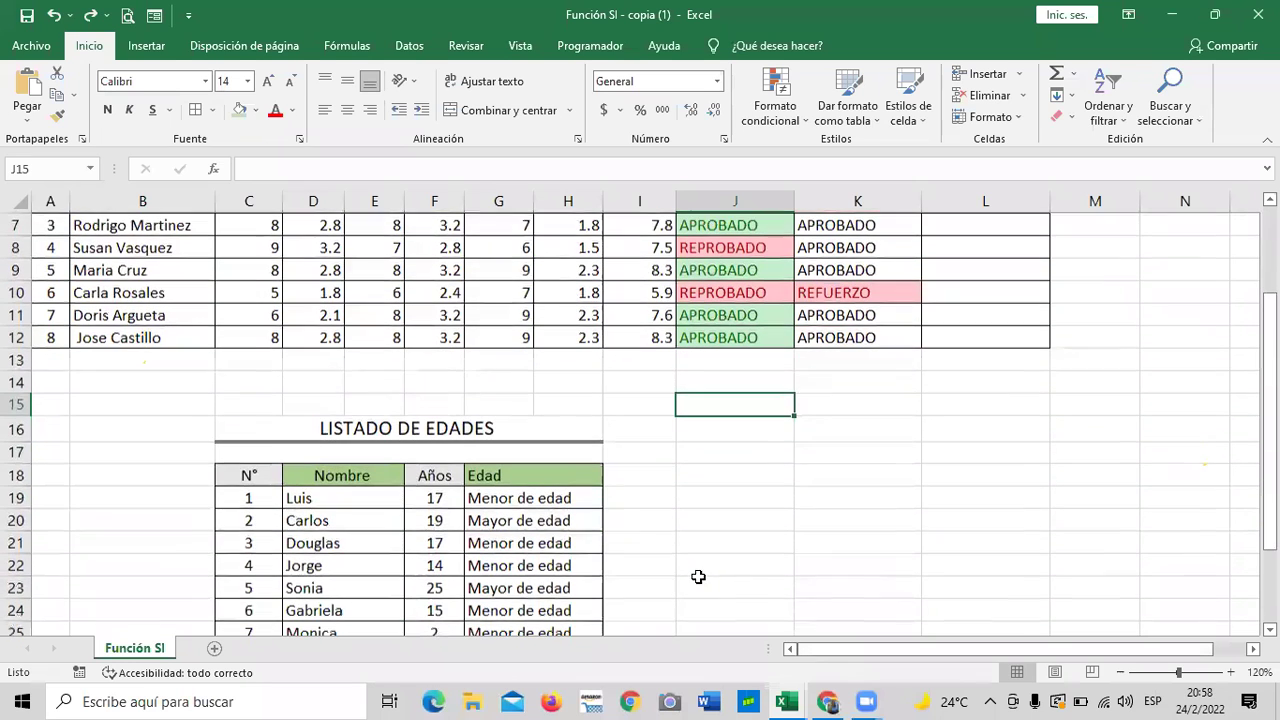
scroll(756, 545, down, 2)
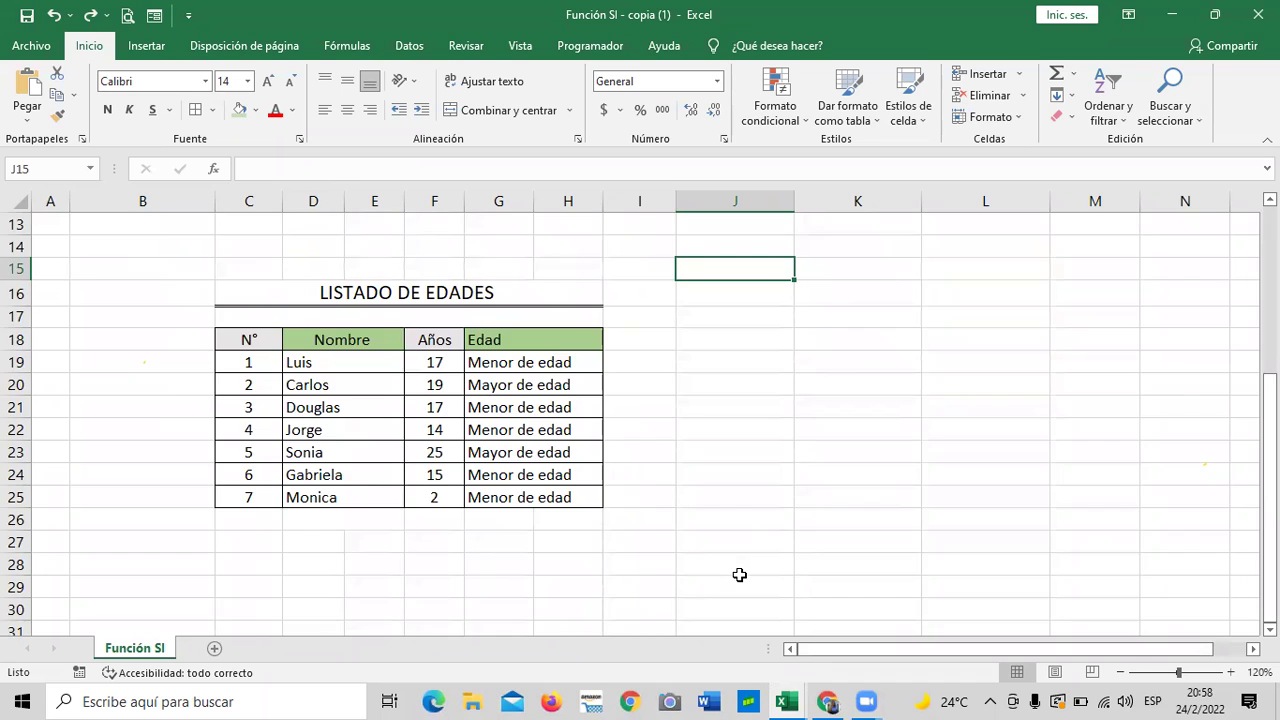
scroll(739, 578, up, 4)
scroll(739, 578, down, 1)
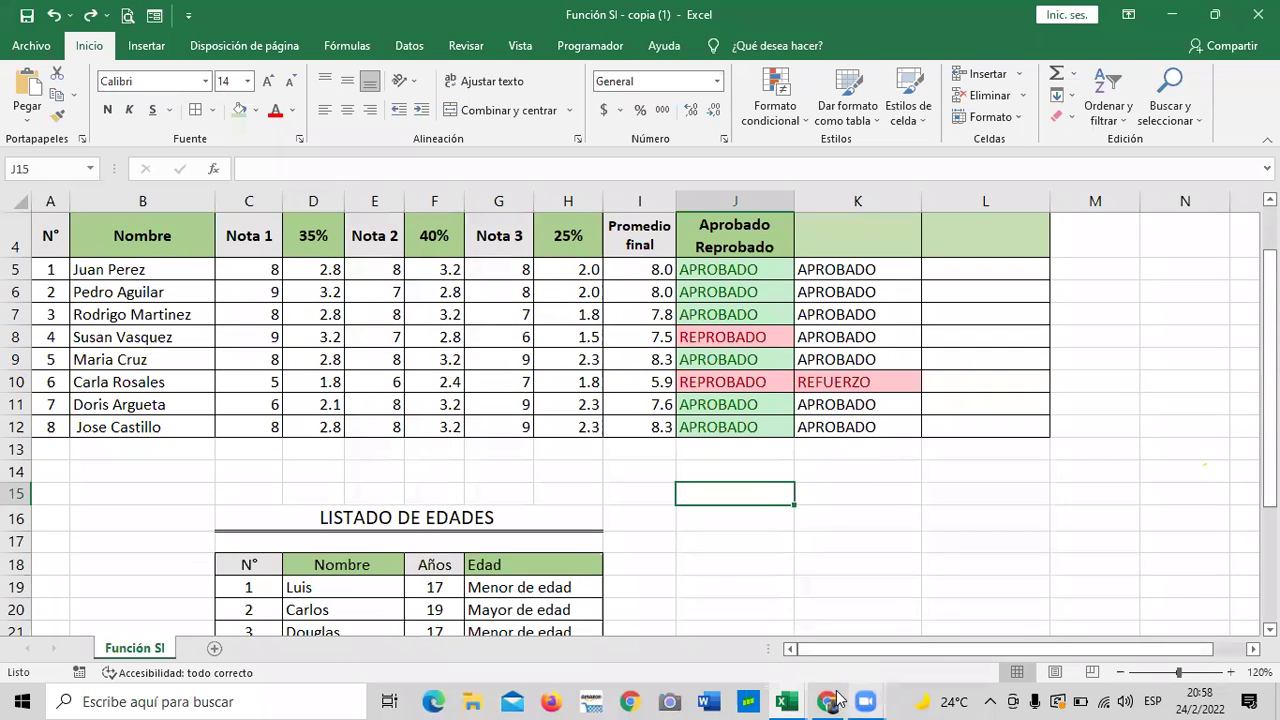
- Switch to the course page in Chrome and look through the questions of 1.2 Laboratorio 1
mouse_move(836, 700)
click(849, 619)
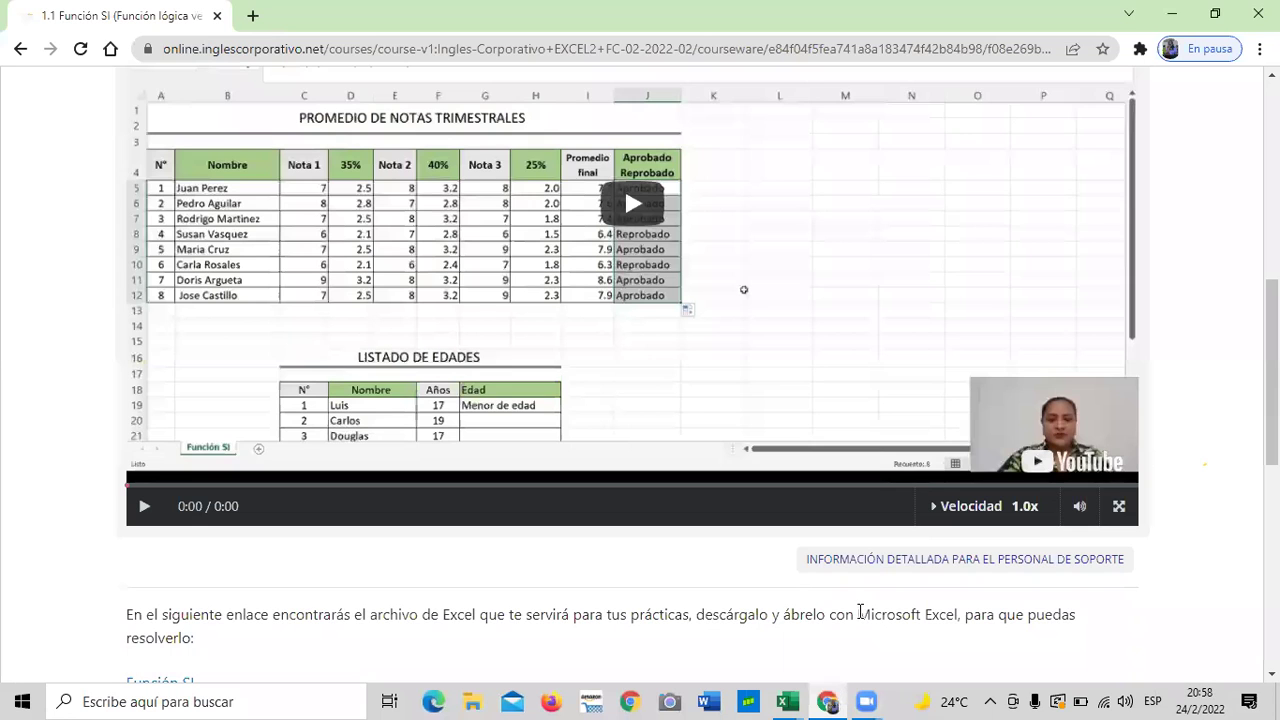
scroll(709, 480, up, 6)
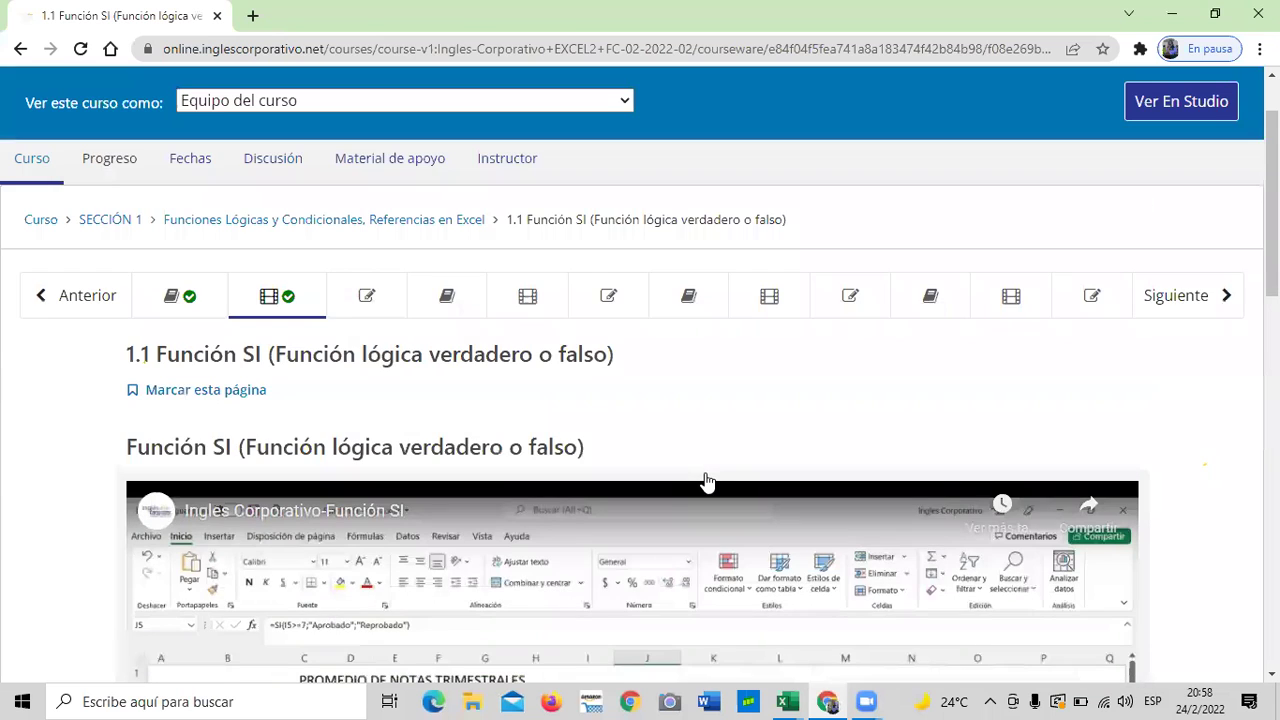
click(367, 296)
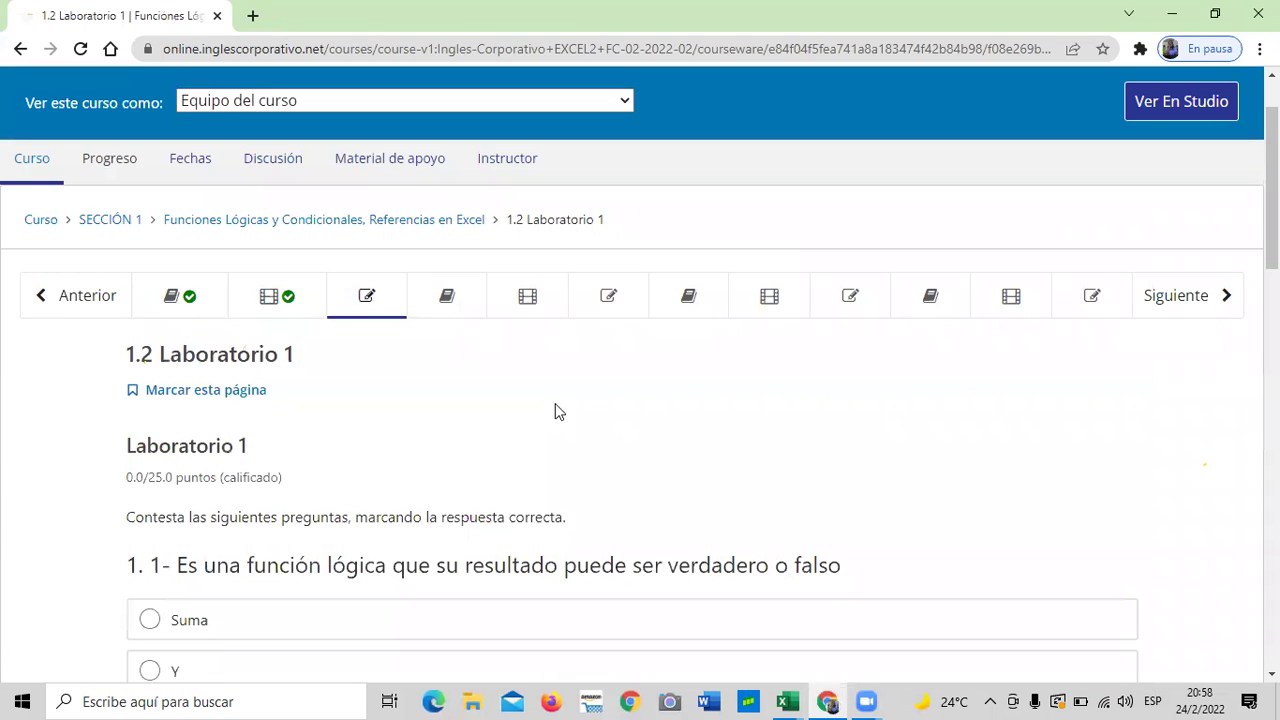
scroll(555, 403, down, 8)
scroll(557, 412, down, 5)
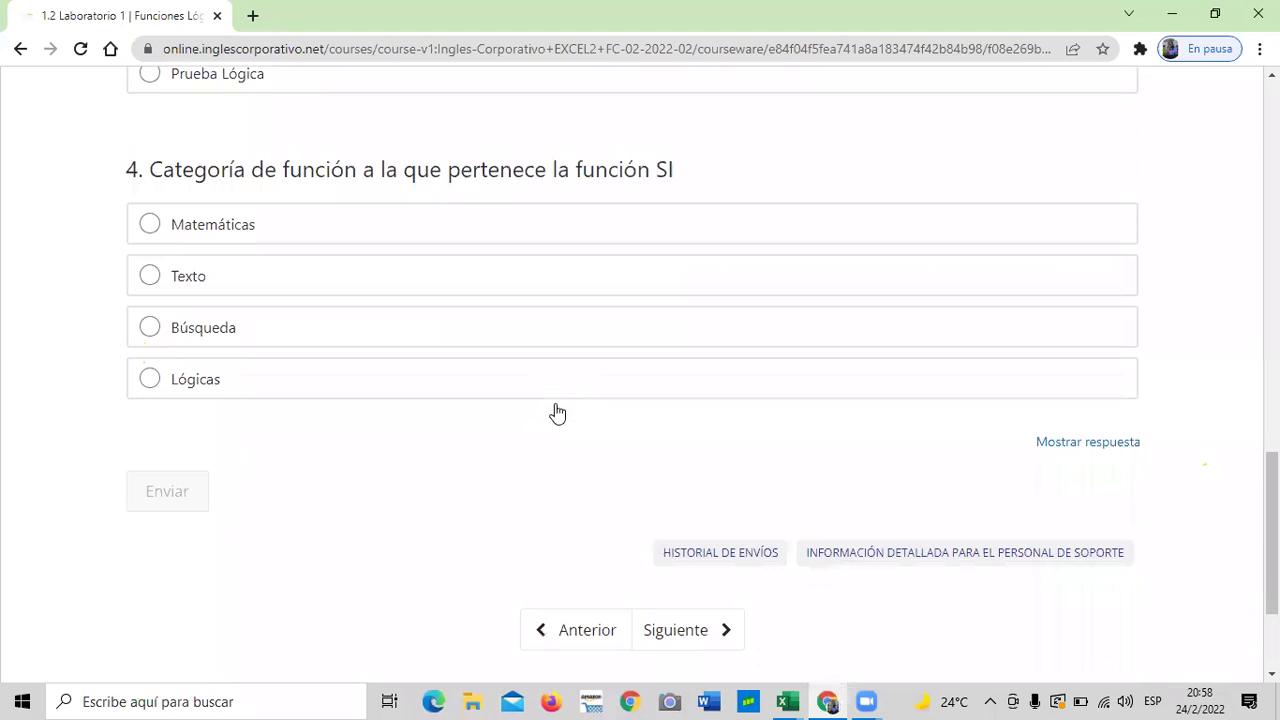
scroll(558, 412, up, 13)
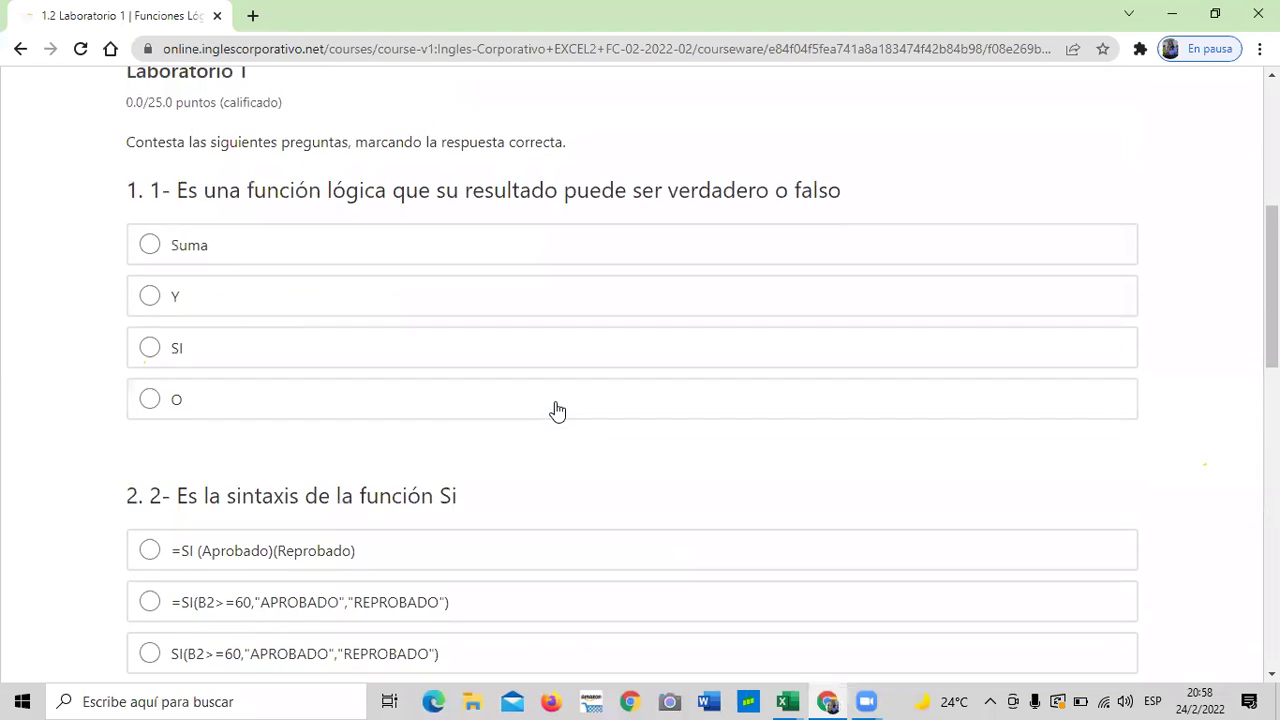
scroll(560, 405, up, 5)
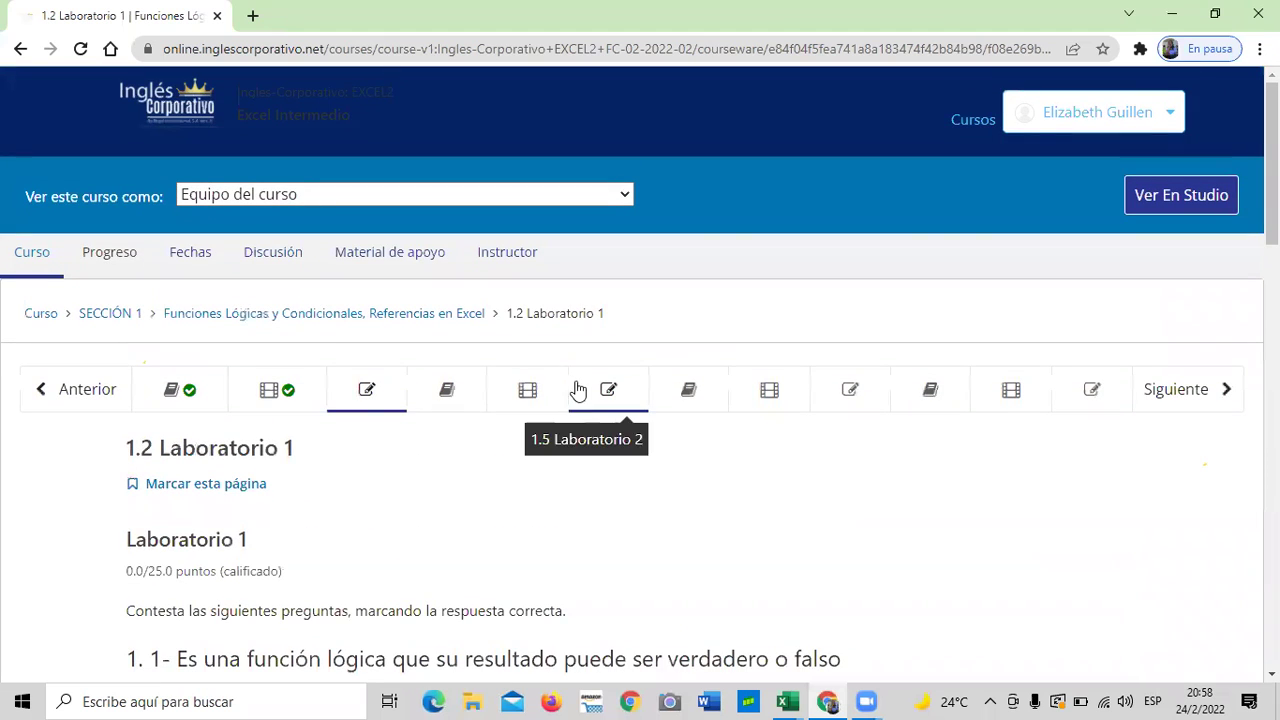
- Open 1.3 Objetivo de la lección and examine the nested SI explanation and its Puntuación and Resultado example
click(466, 400)
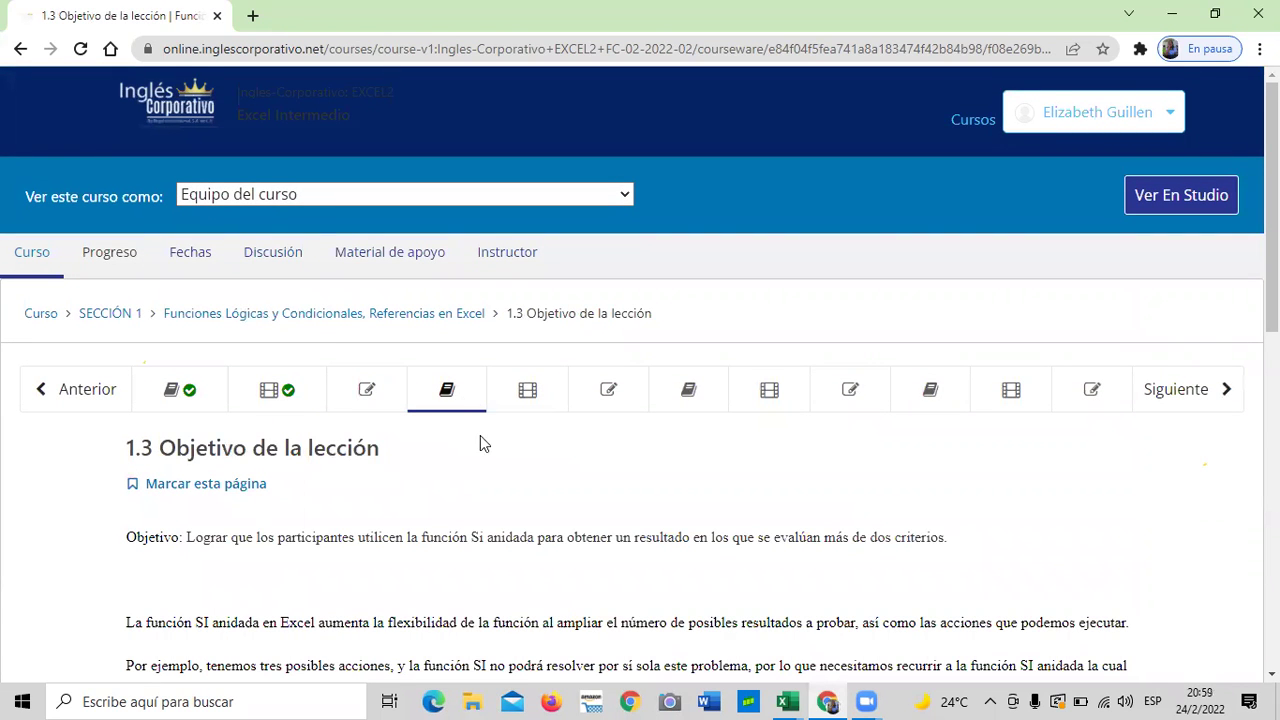
scroll(497, 441, down, 10)
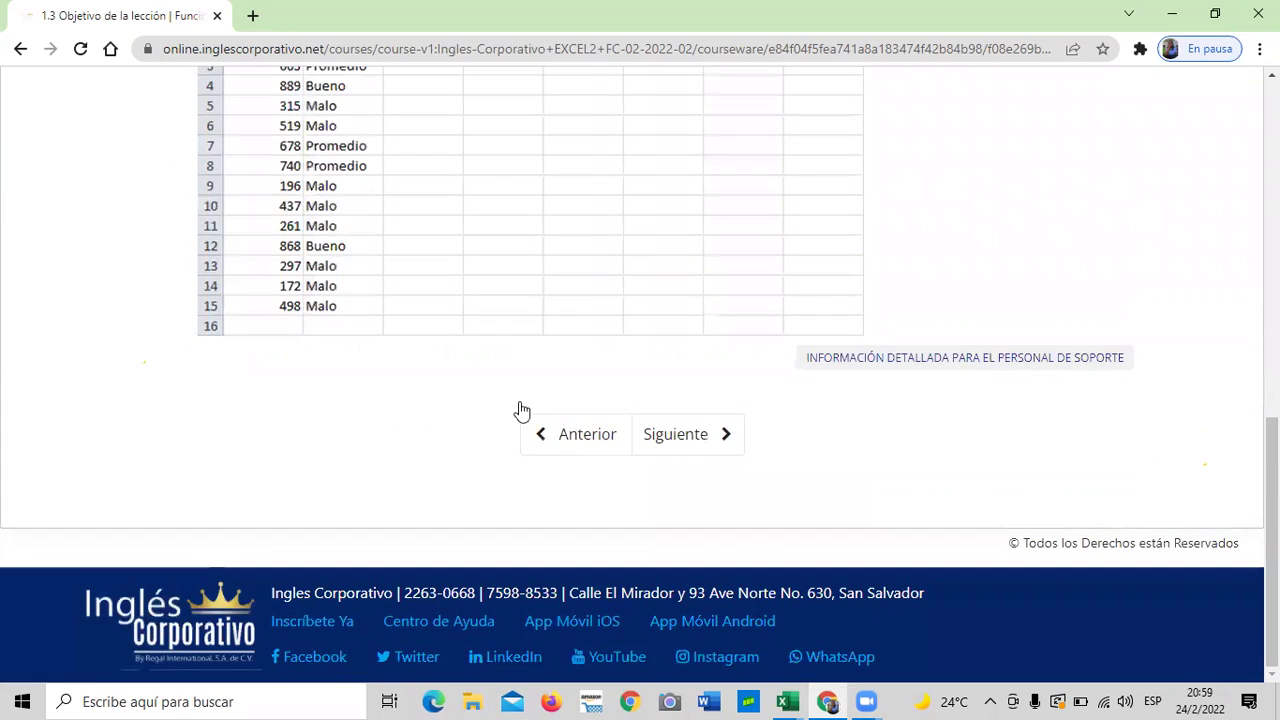
scroll(470, 436, up, 3)
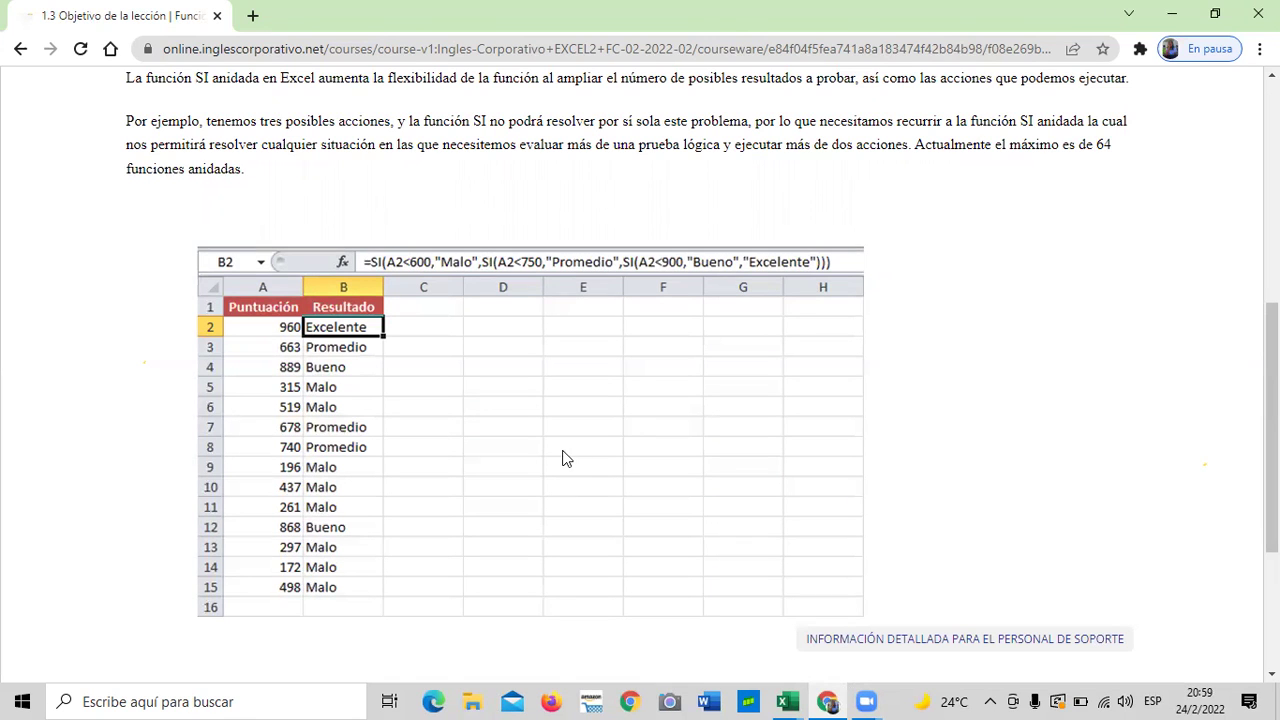
scroll(564, 458, down, 2)
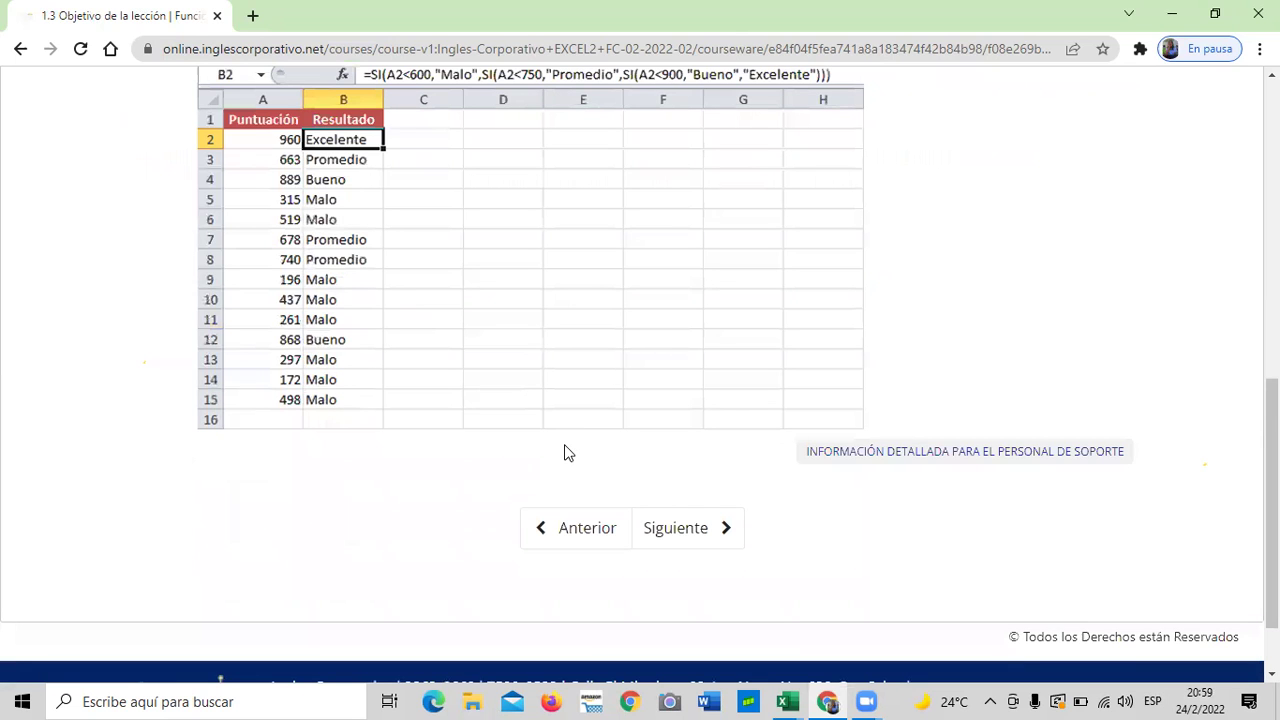
scroll(603, 486, up, 2)
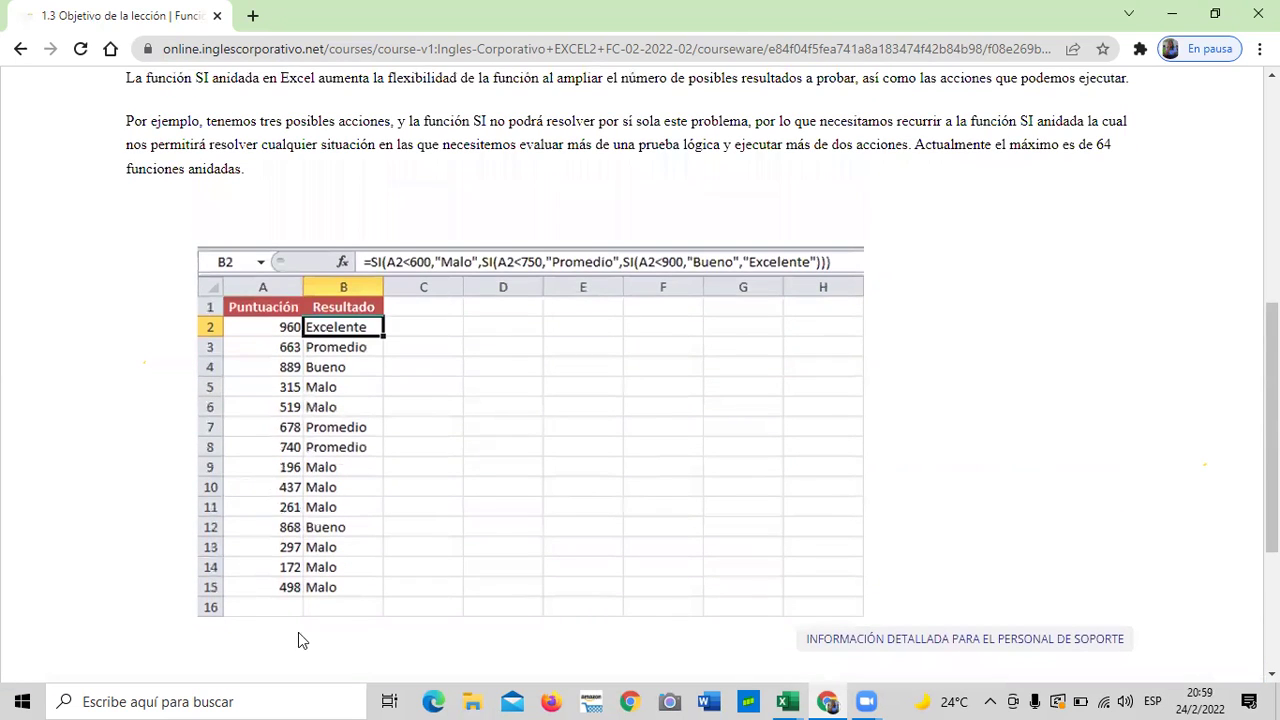
scroll(540, 512, up, 4)
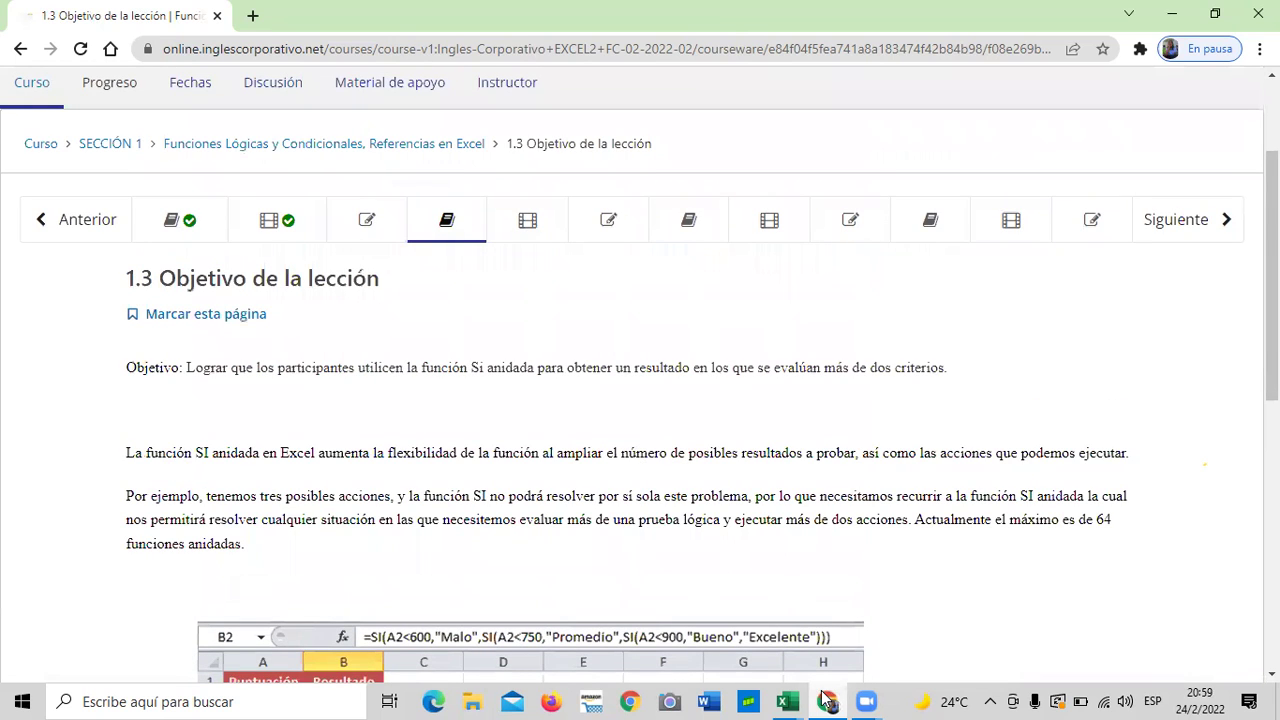
- Switch to the Zoom meeting controls
mouse_move(870, 698)
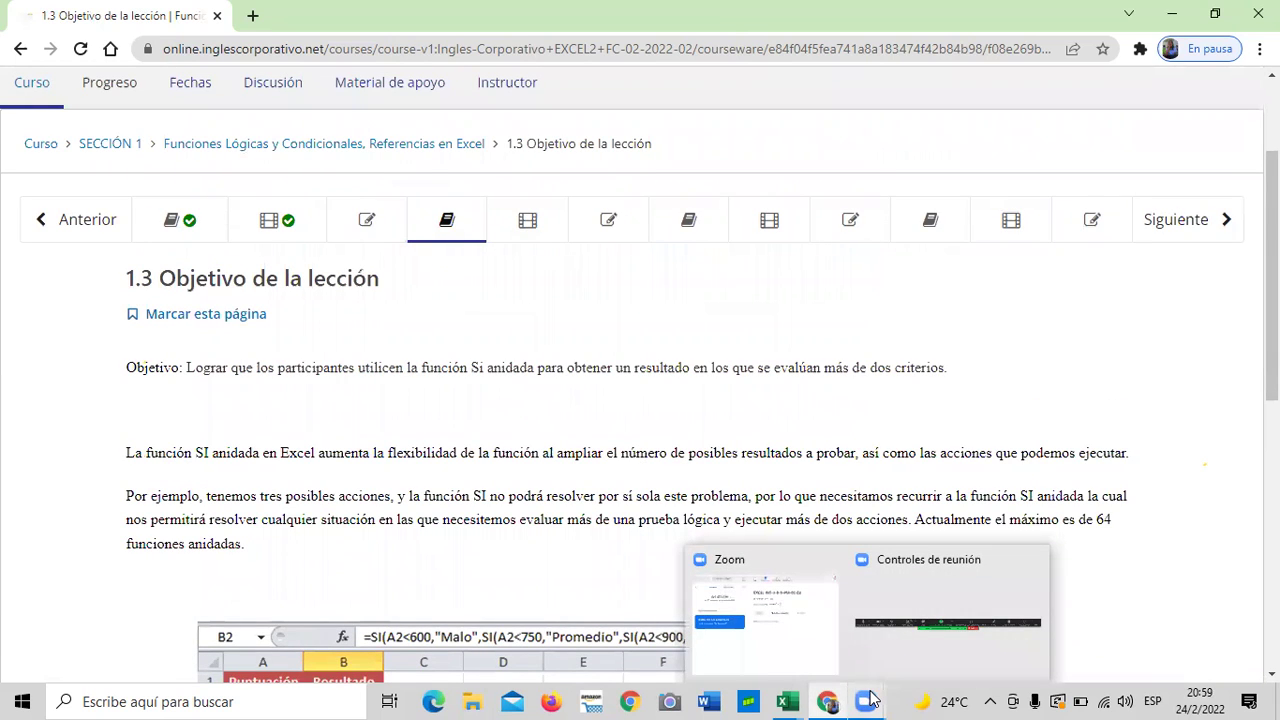
click(896, 654)
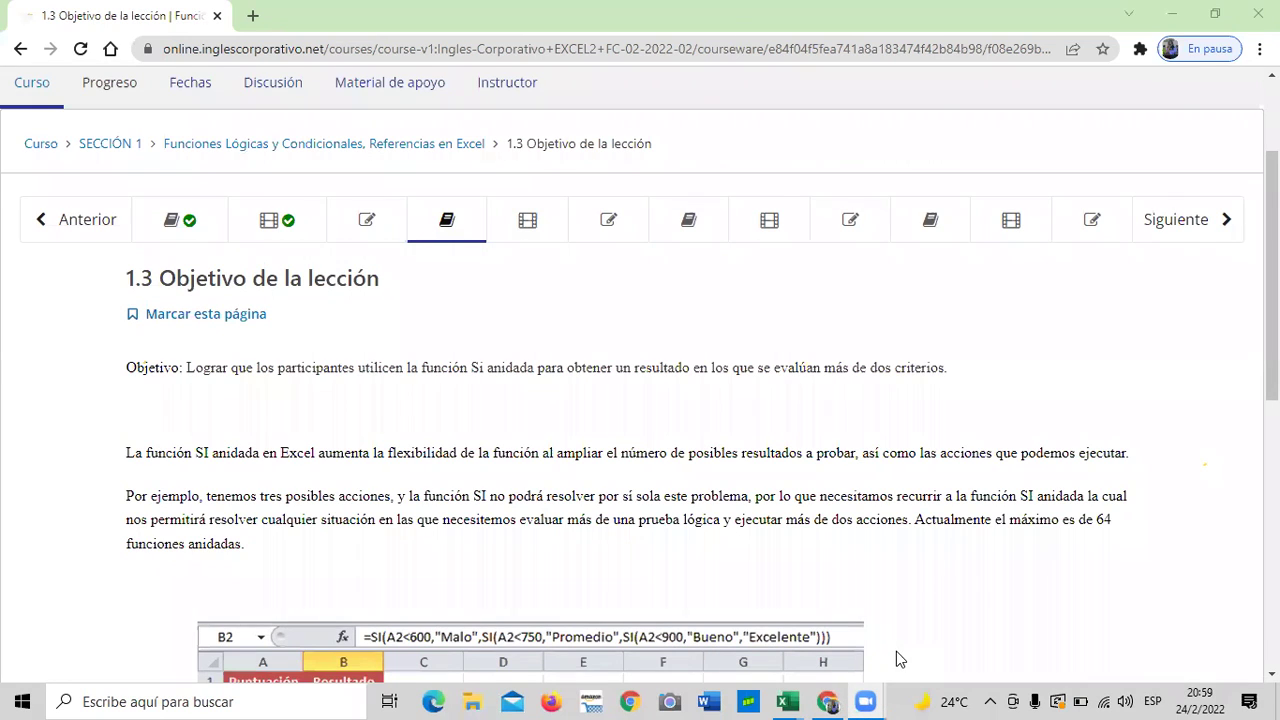